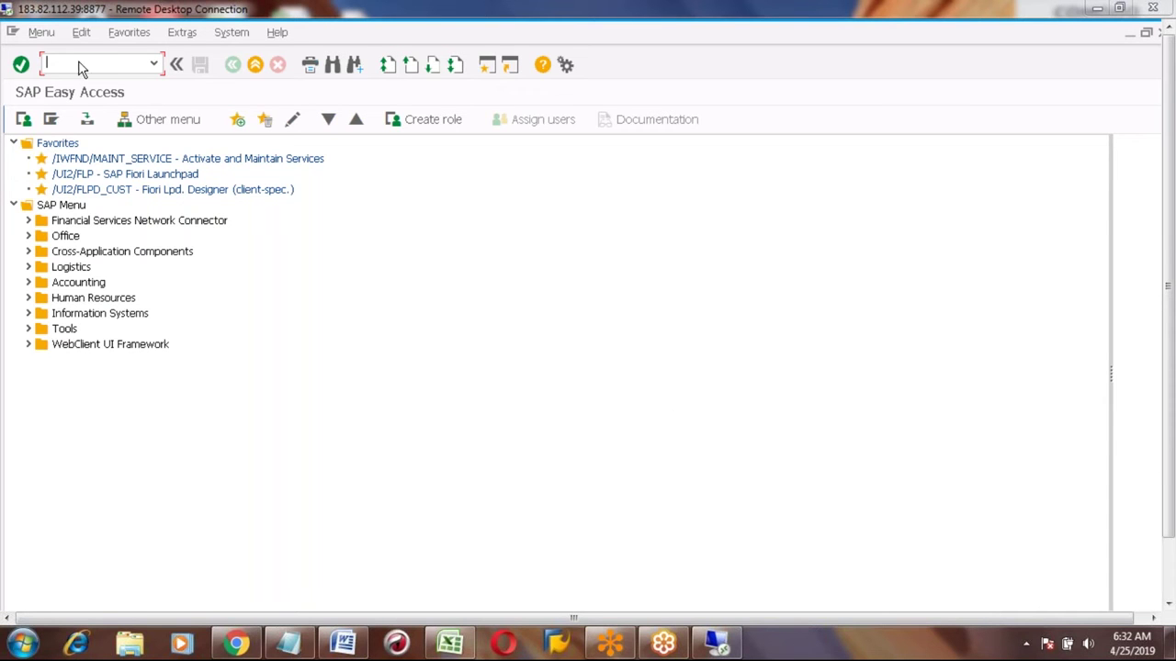
Step: Run transaction MM03 and bring up the view selection for material MOTOR_CYCLE
text(mm)
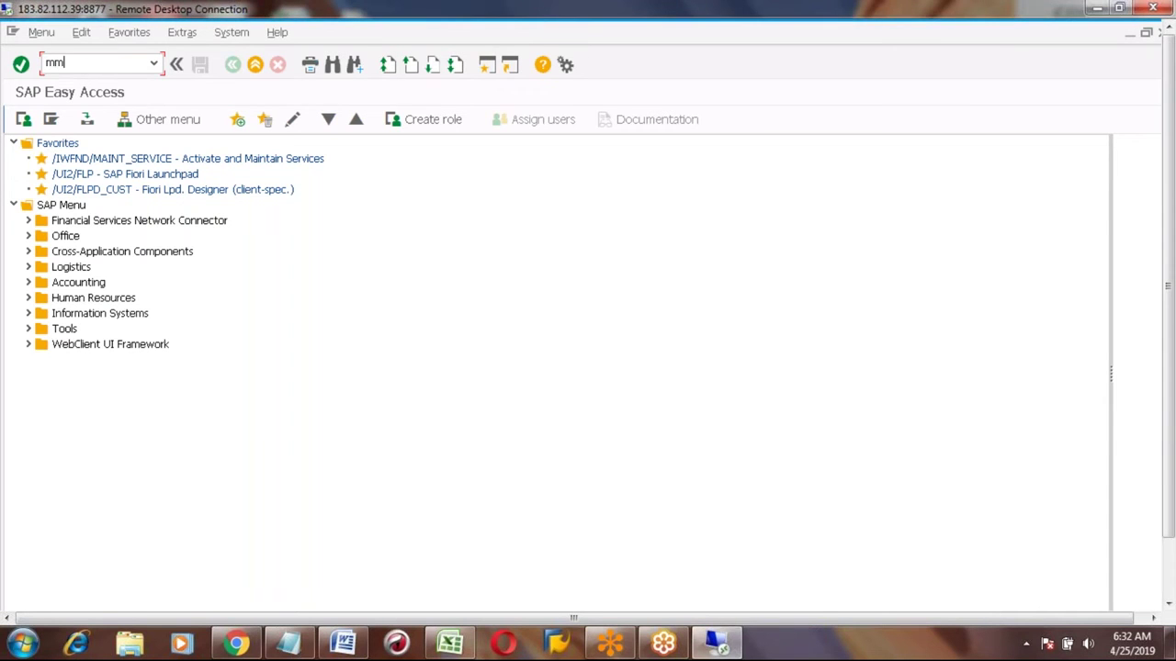
text(03)
key(Return)
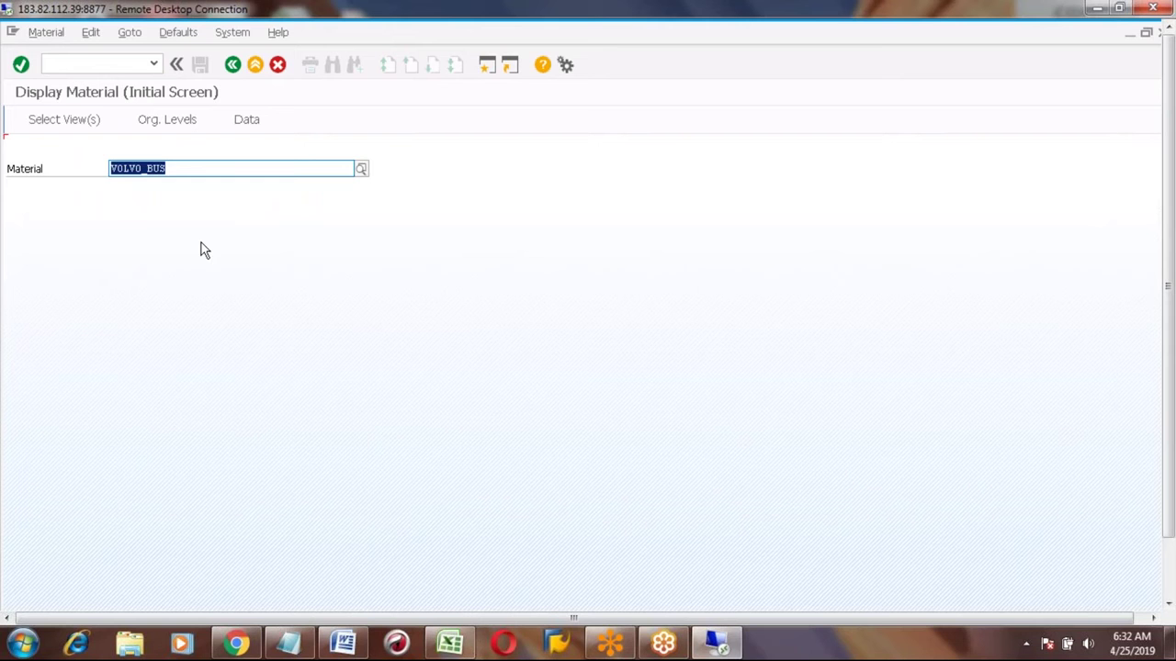
text(motor)
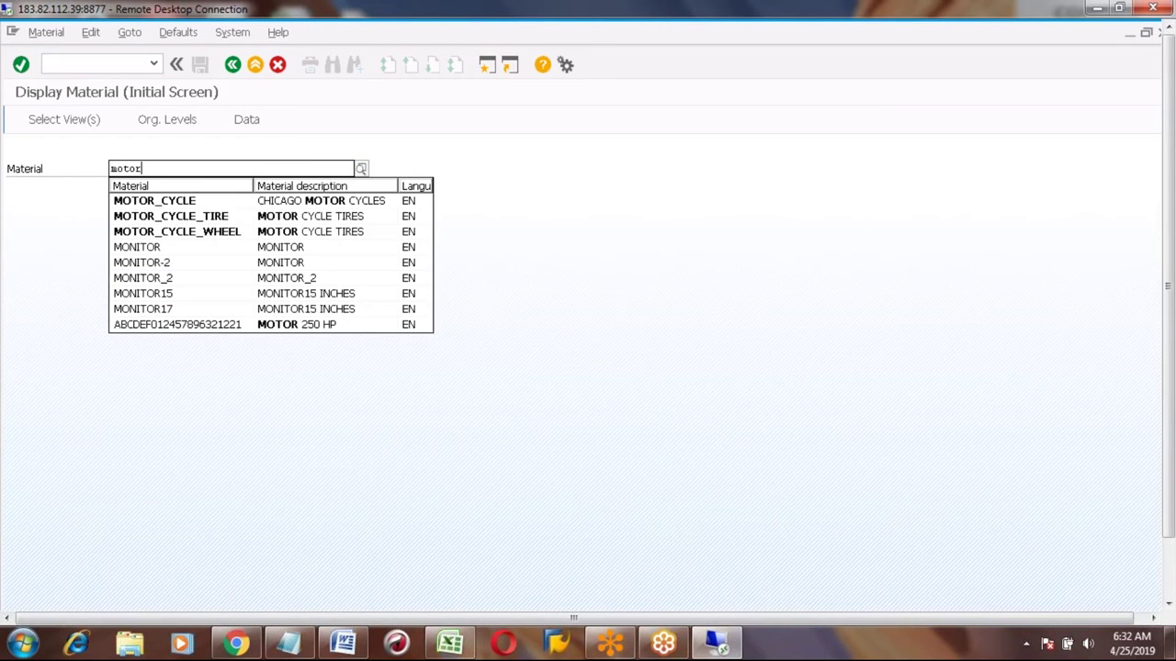
key(Down)
key(Return)
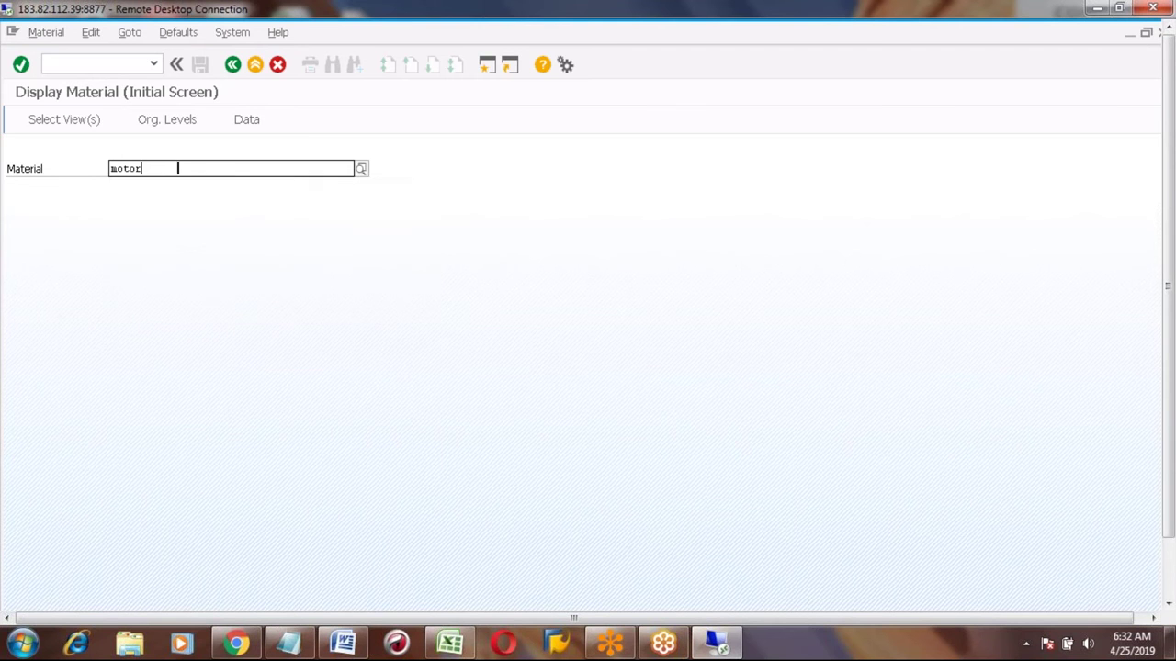
key(Return)
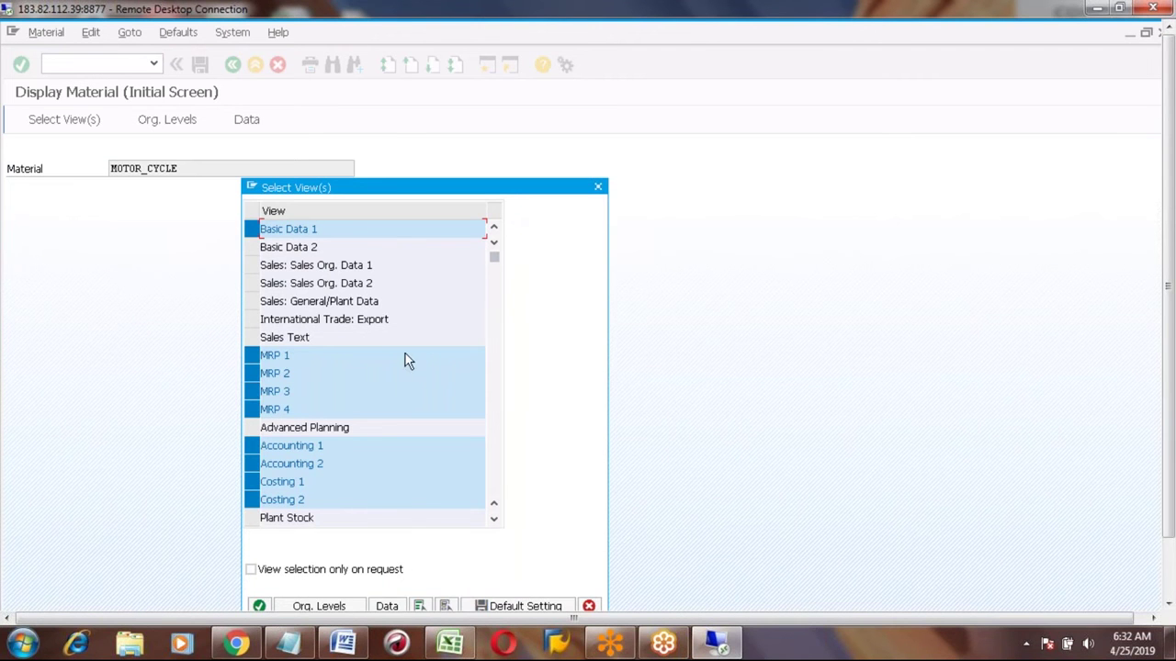
Step: Replace the preselected views with Basic Data 1, Sales Org. Data 1 and 2, Sales: General/Plant Data and MRP 1, and confirm the selection
click(445, 608)
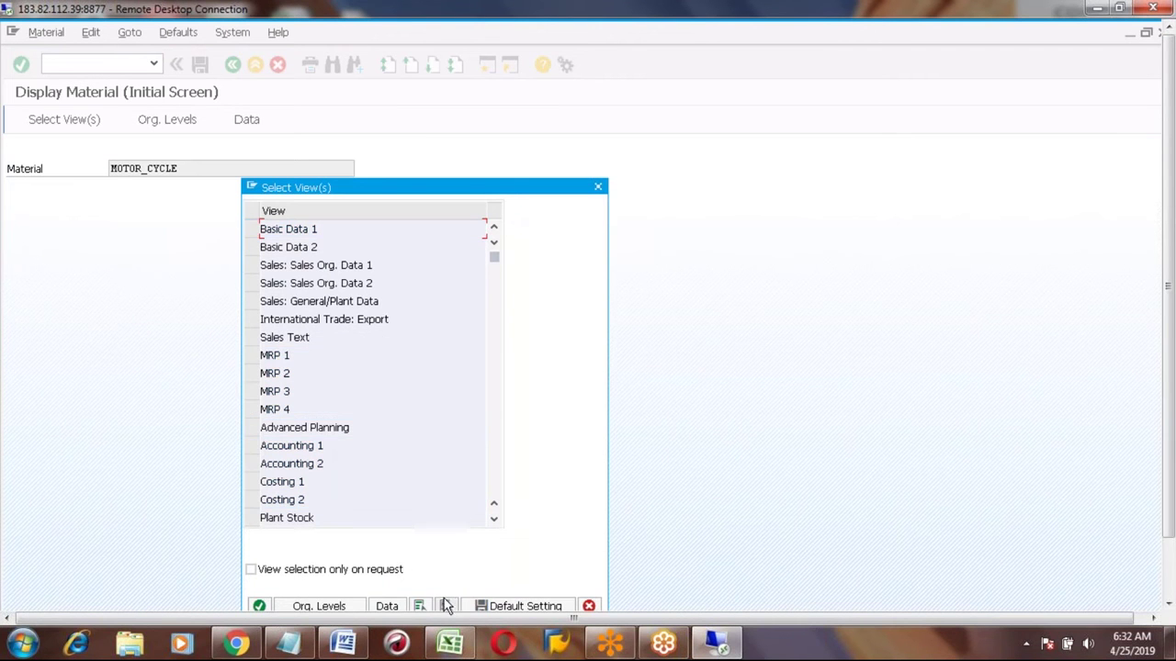
click(263, 232)
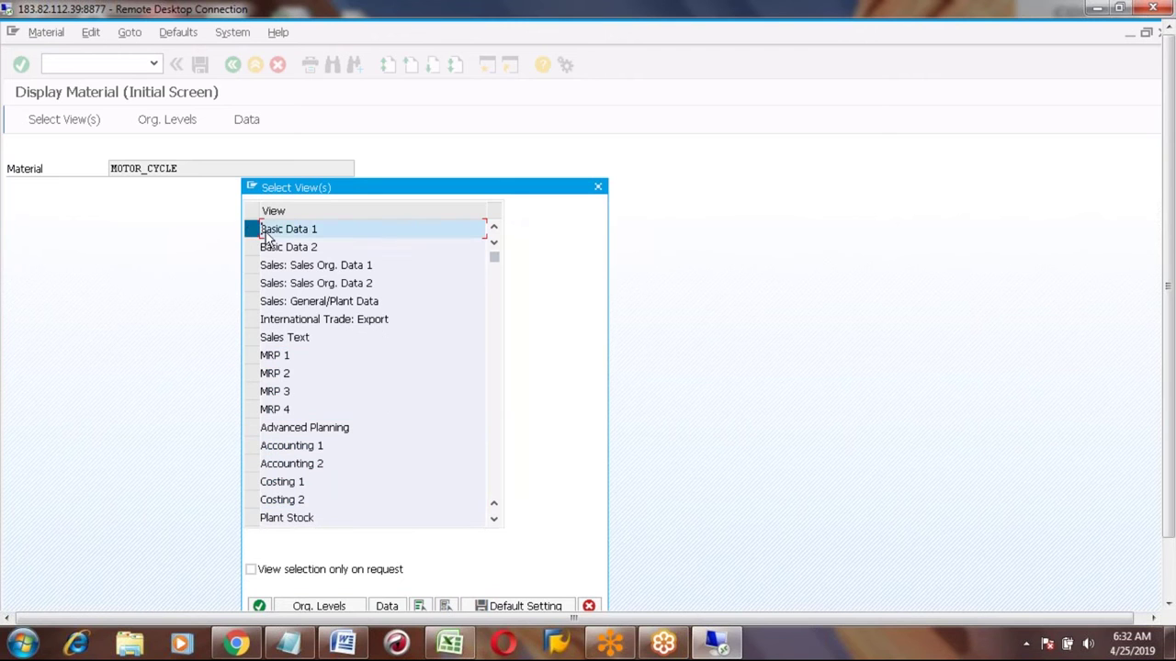
click(253, 265)
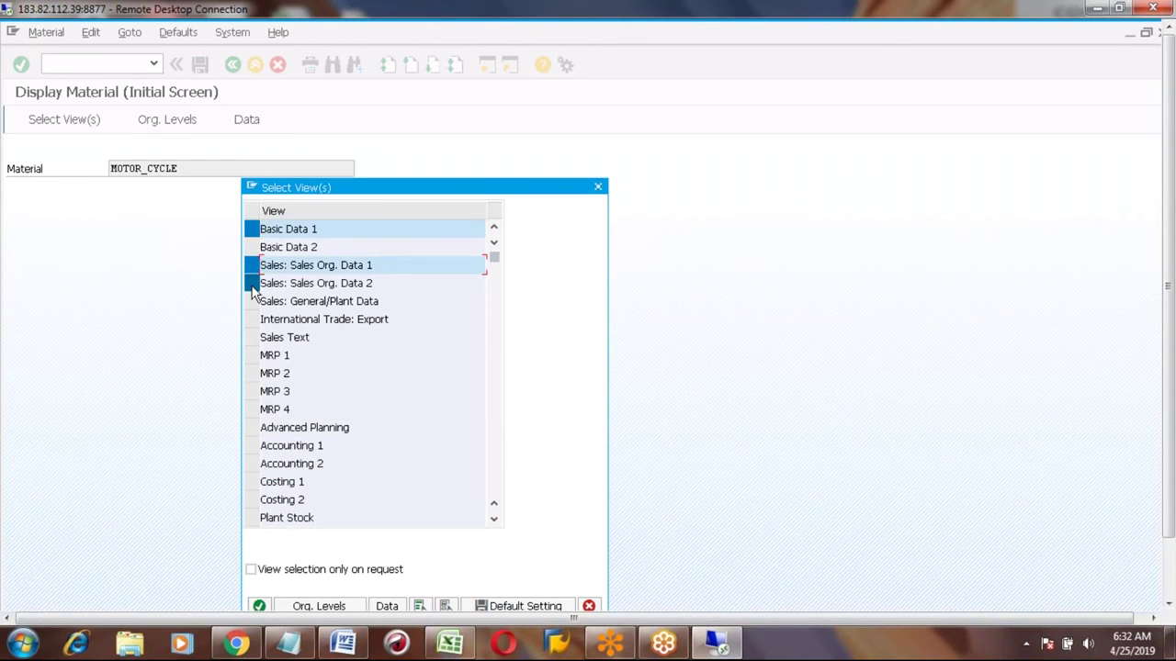
click(252, 285)
click(253, 302)
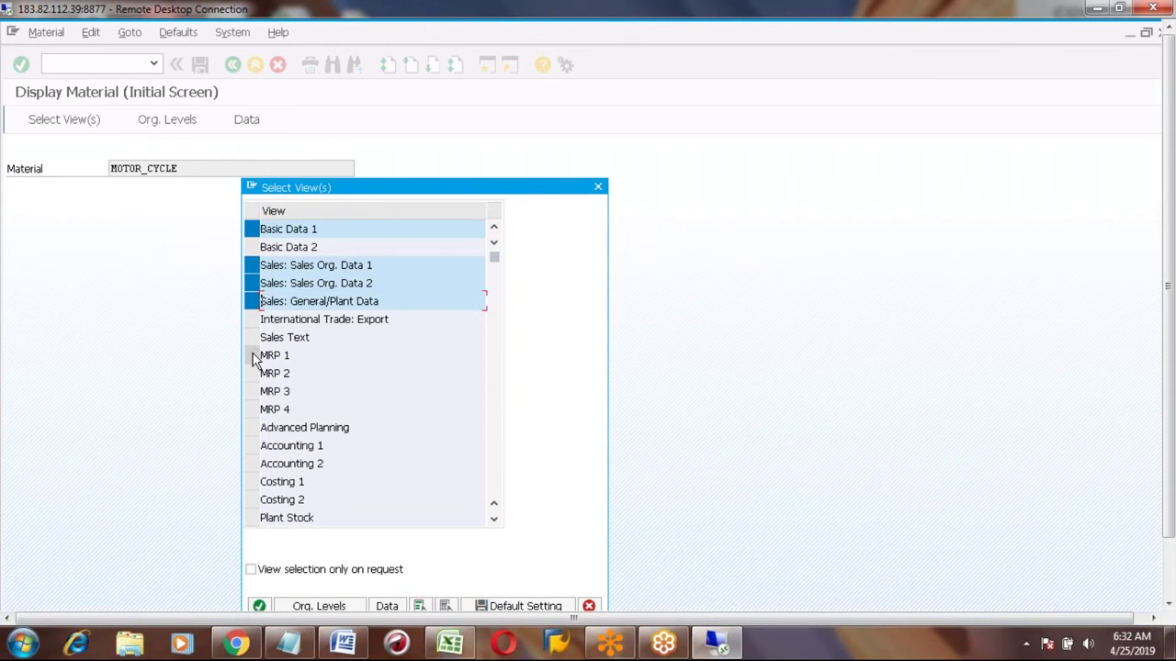
click(254, 356)
key(Return)
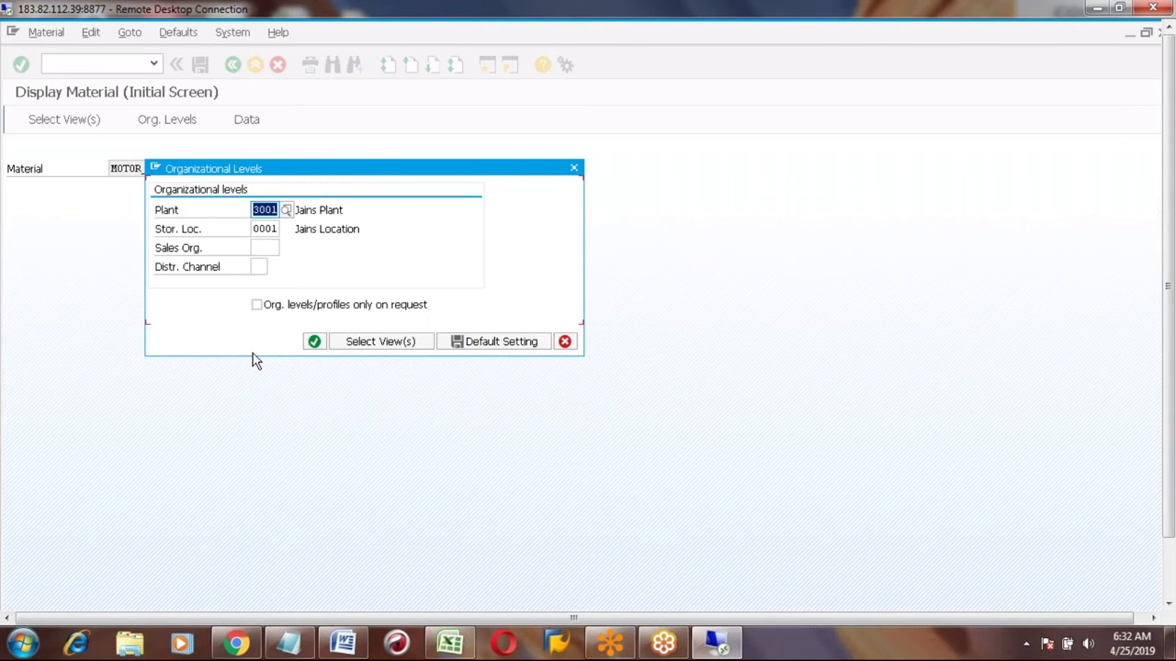
Step: Set the sales organization to SL01 and the distribution channel to S1, and display the material
key(Tab)
key(Tab)
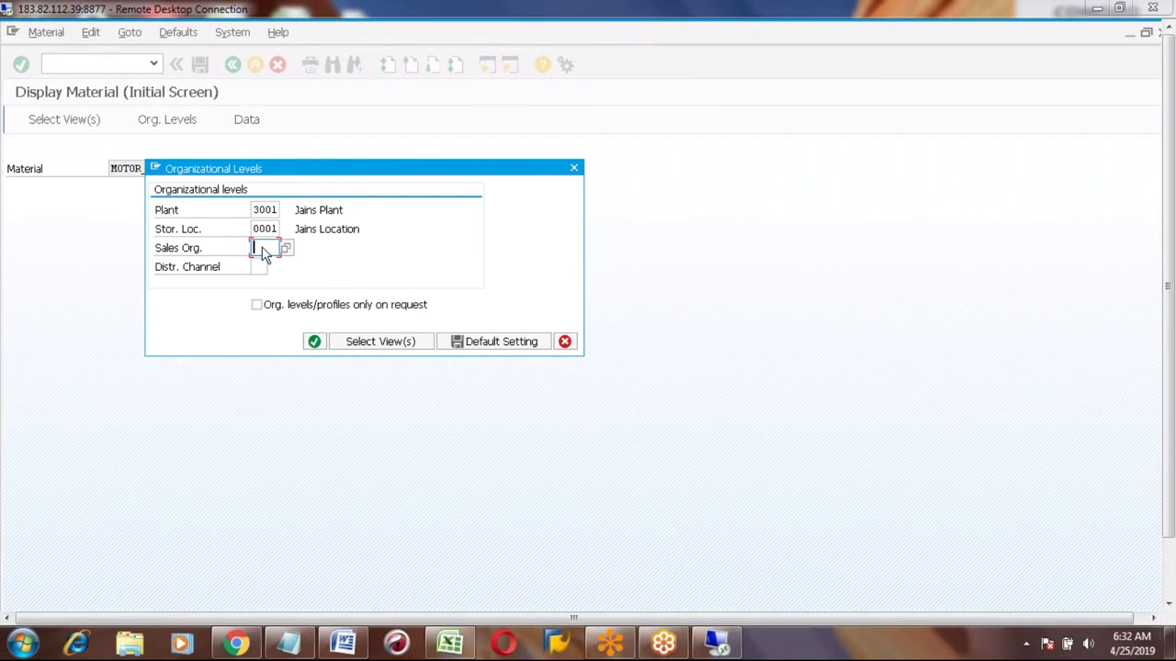
text(s101)
key(Tab)
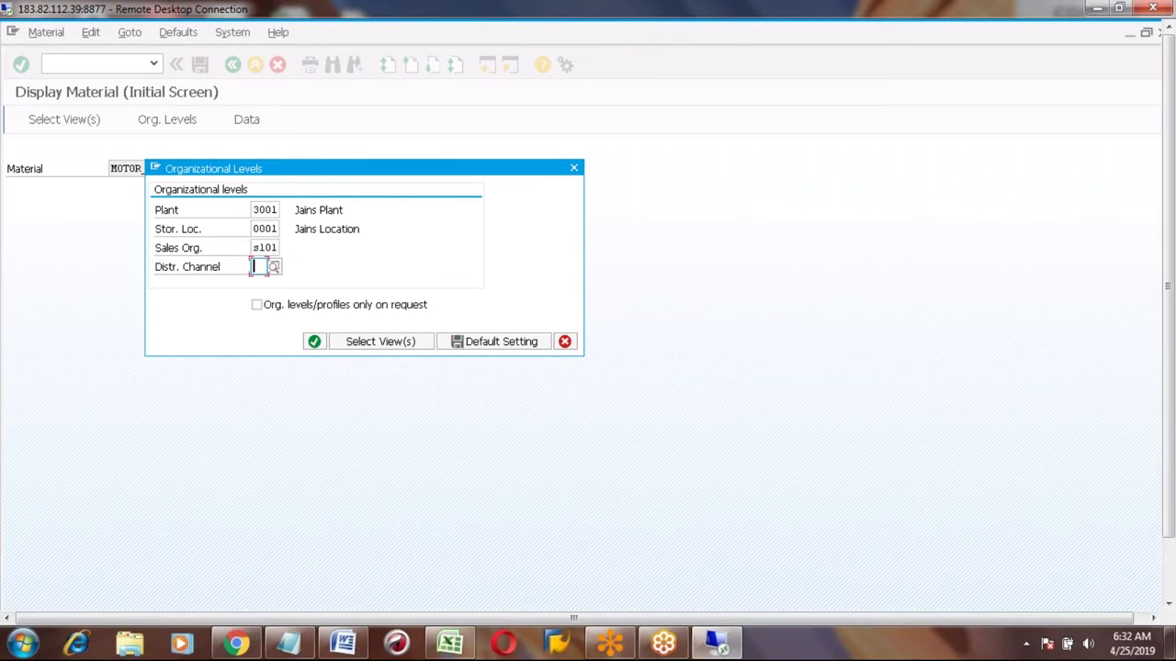
text(s1)
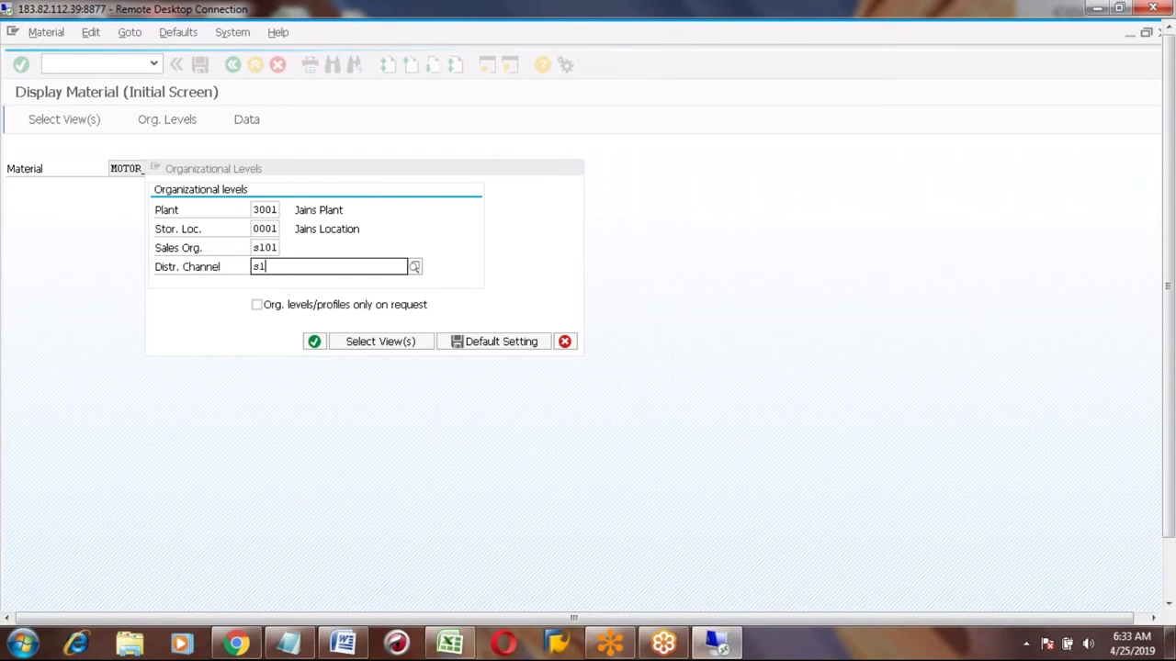
key(Return)
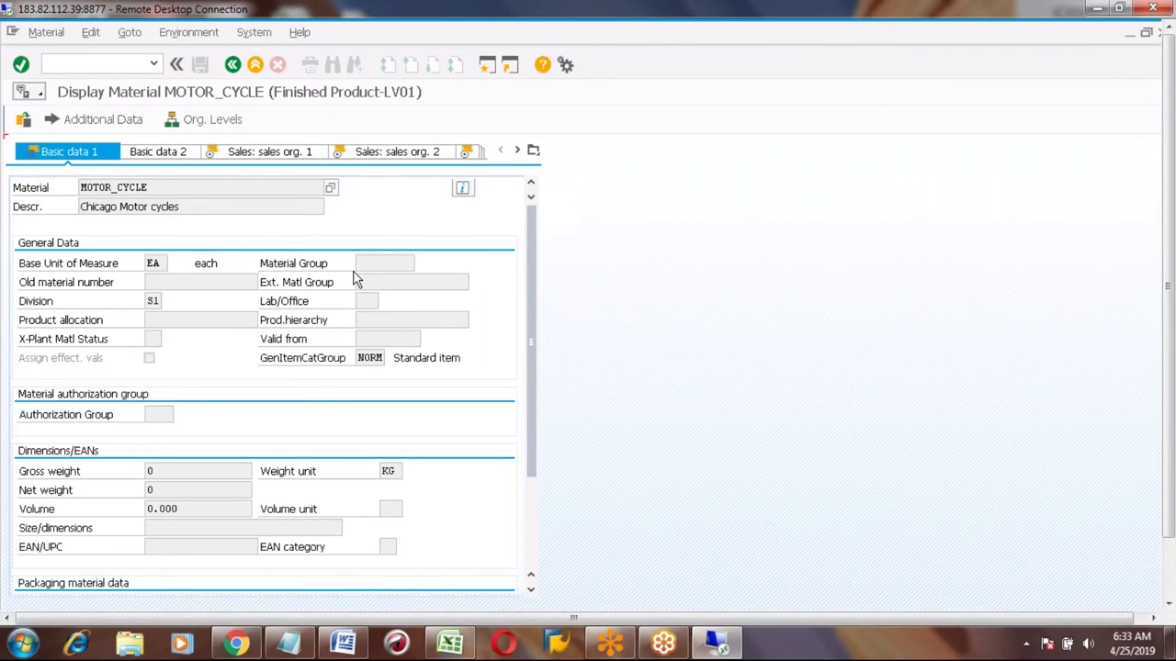
Step: Examine the motorcycle's Sales: sales org. 1, Sales: sales org. 2 and Sales: General/Plant data
click(257, 150)
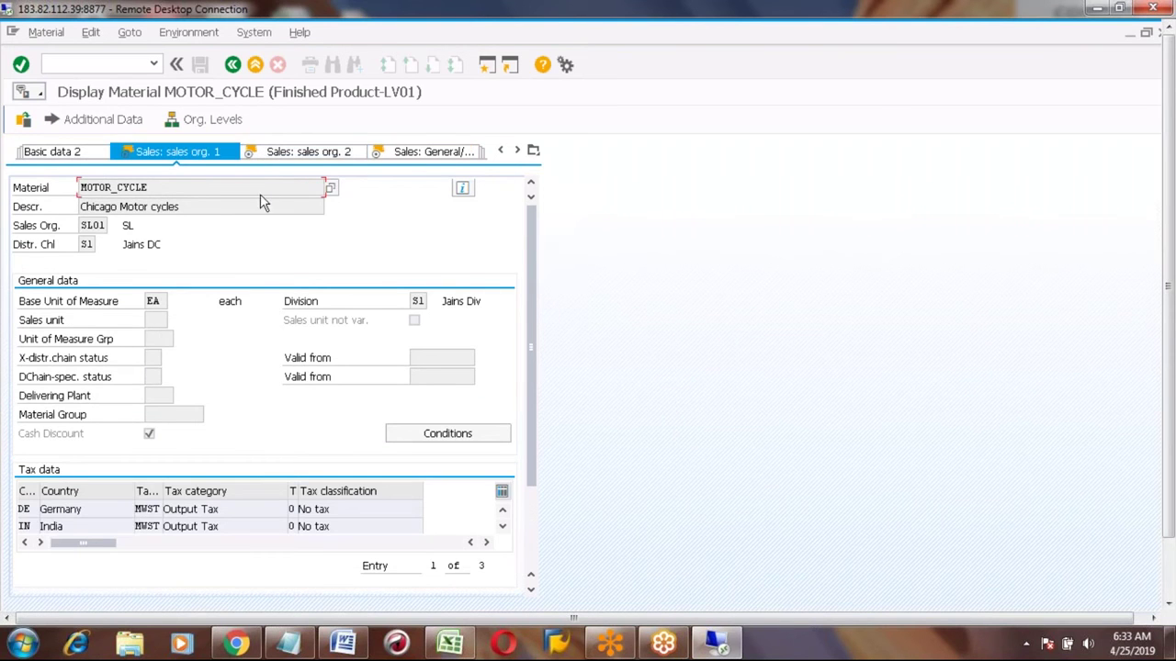
click(281, 156)
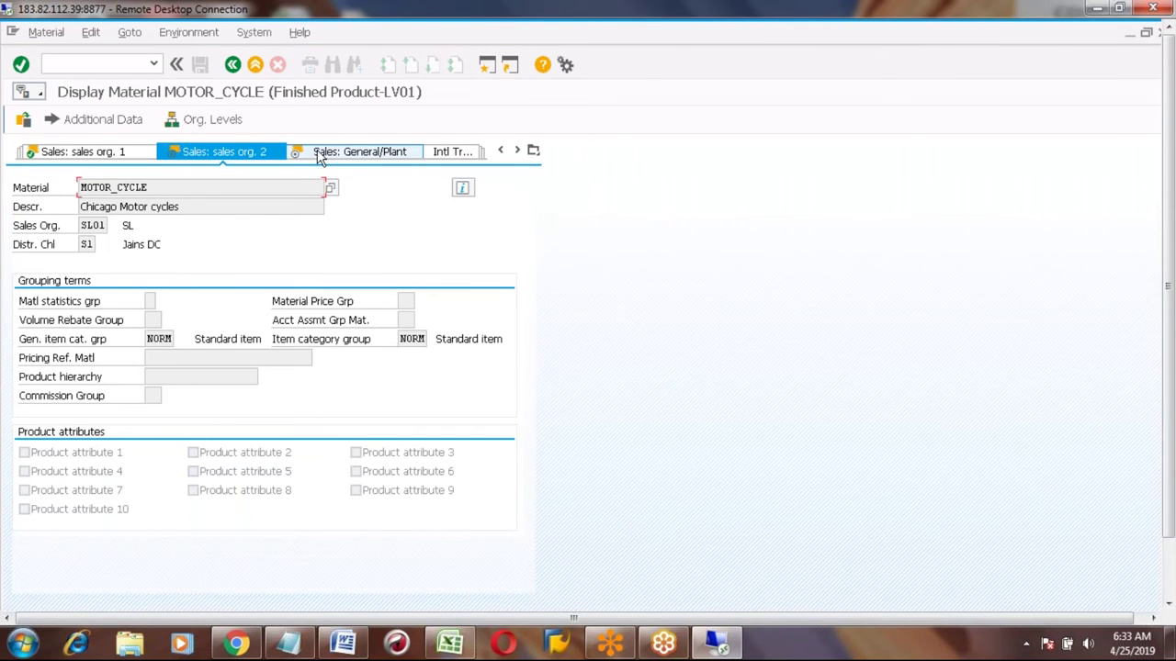
click(320, 154)
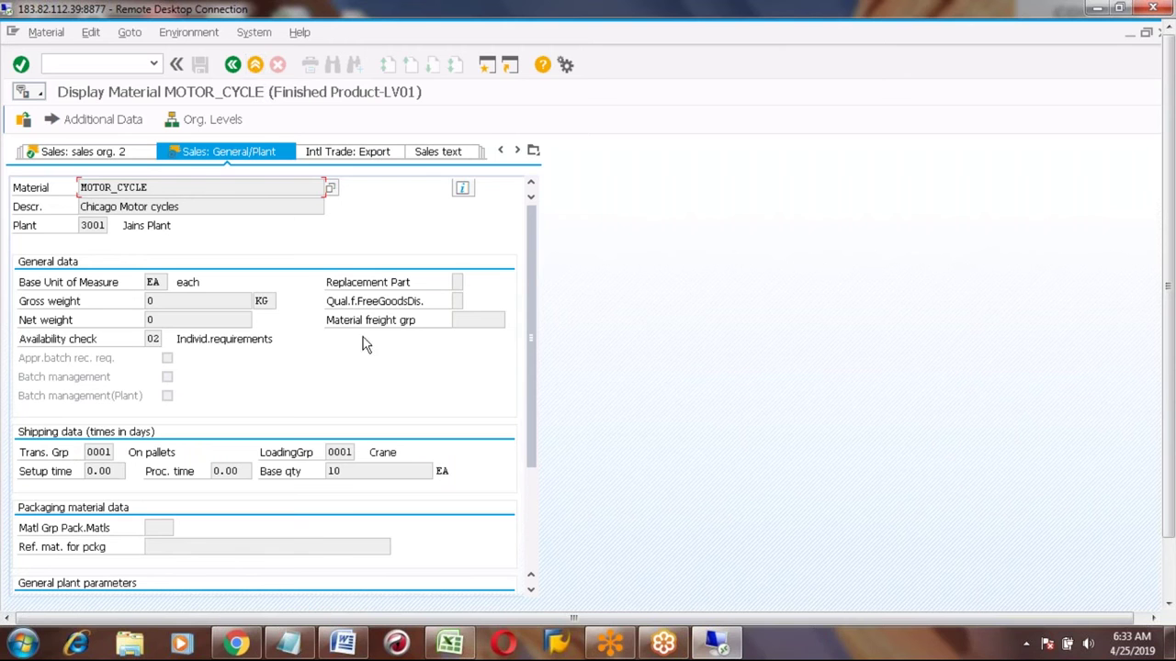
Step: Examine the material's MRP data from MRP 1 through MRP 4
click(533, 152)
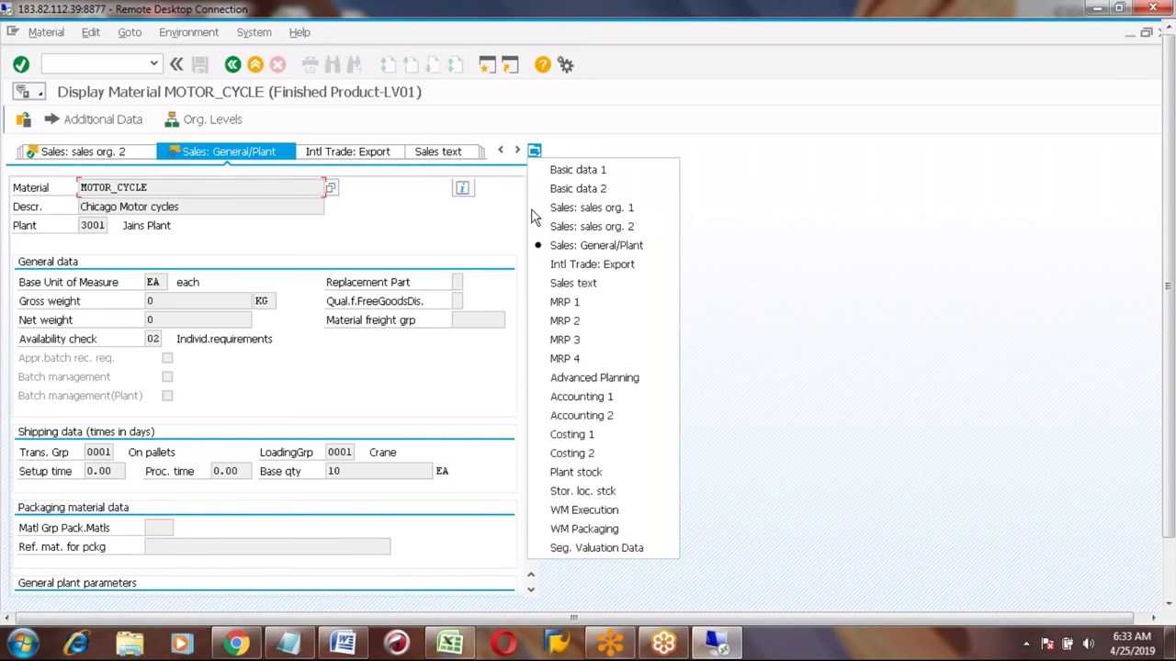
click(564, 302)
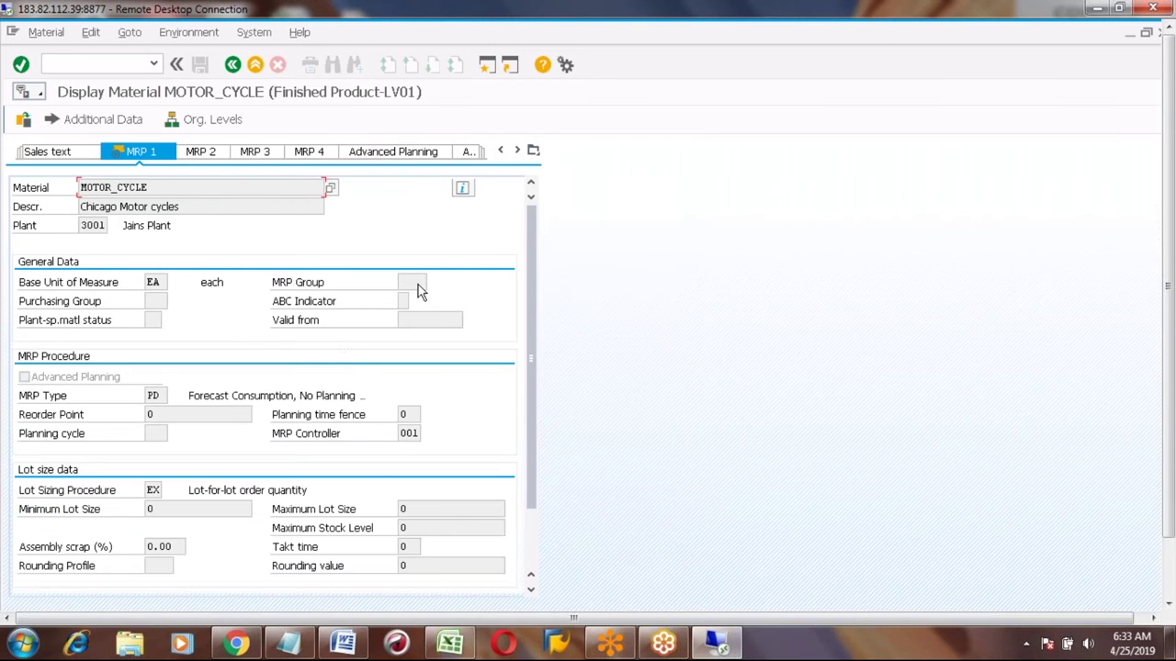
click(212, 155)
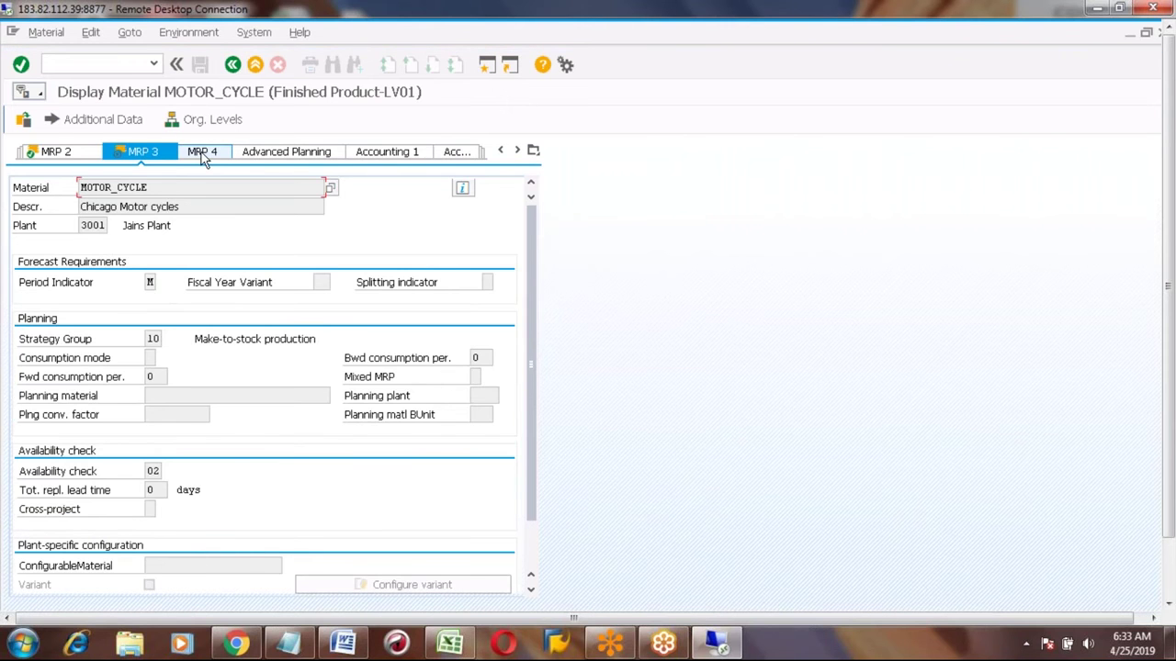
click(202, 152)
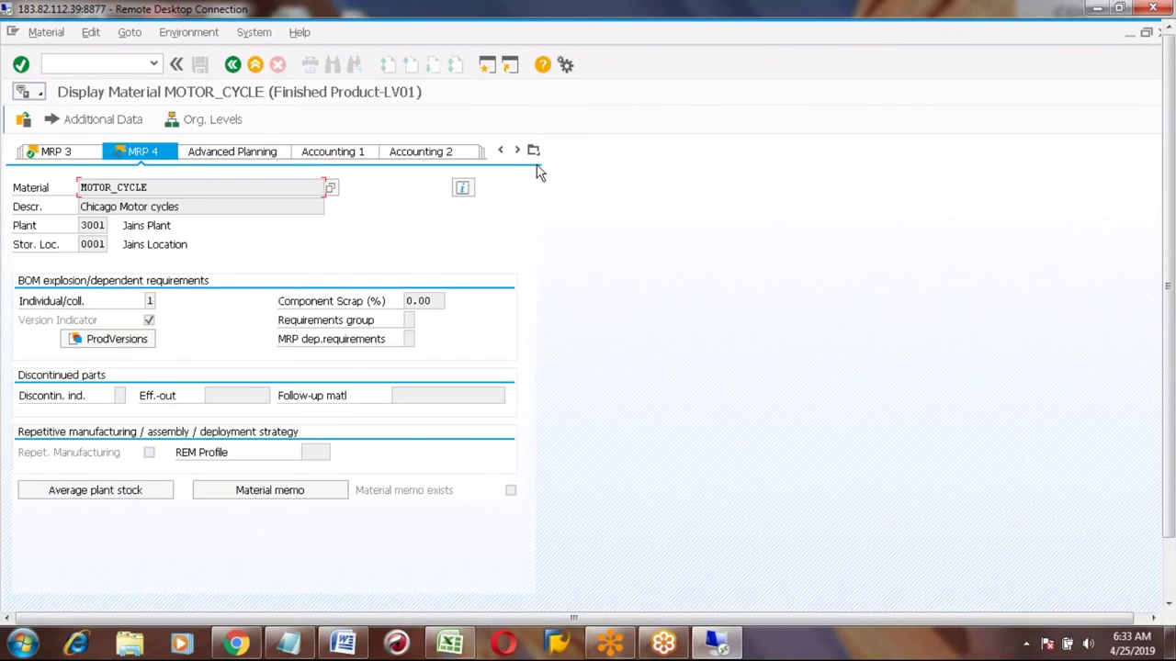
Step: Return to the MRP 3 data and check the plant and the planning strategy group
click(61, 157)
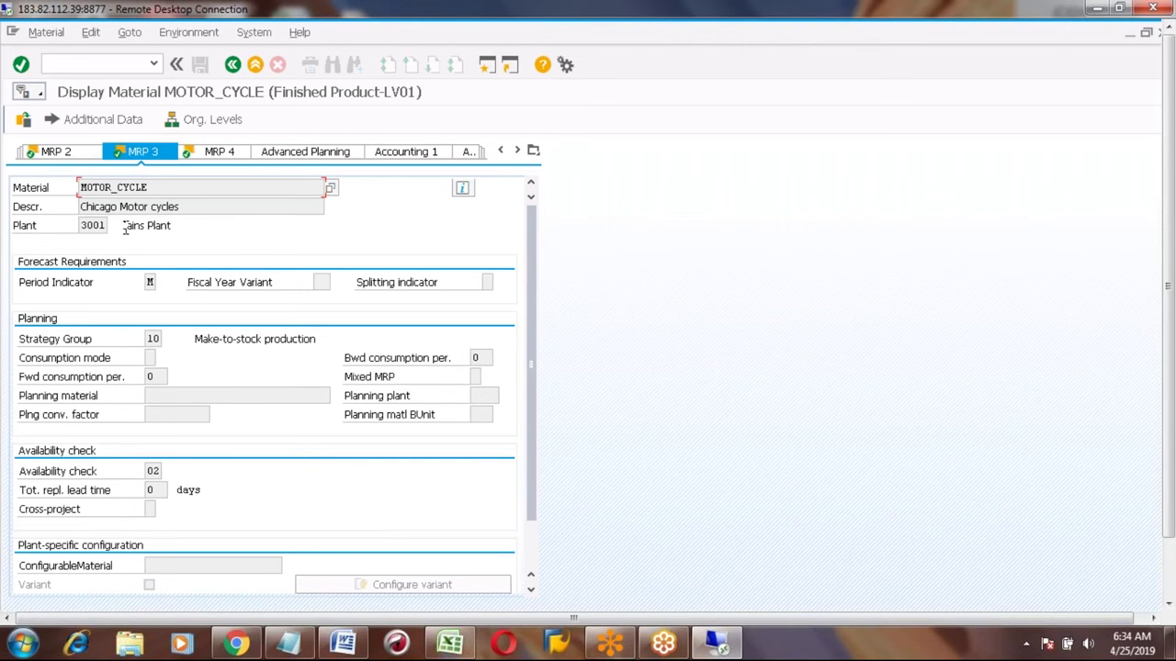
drag(124, 226, 176, 228)
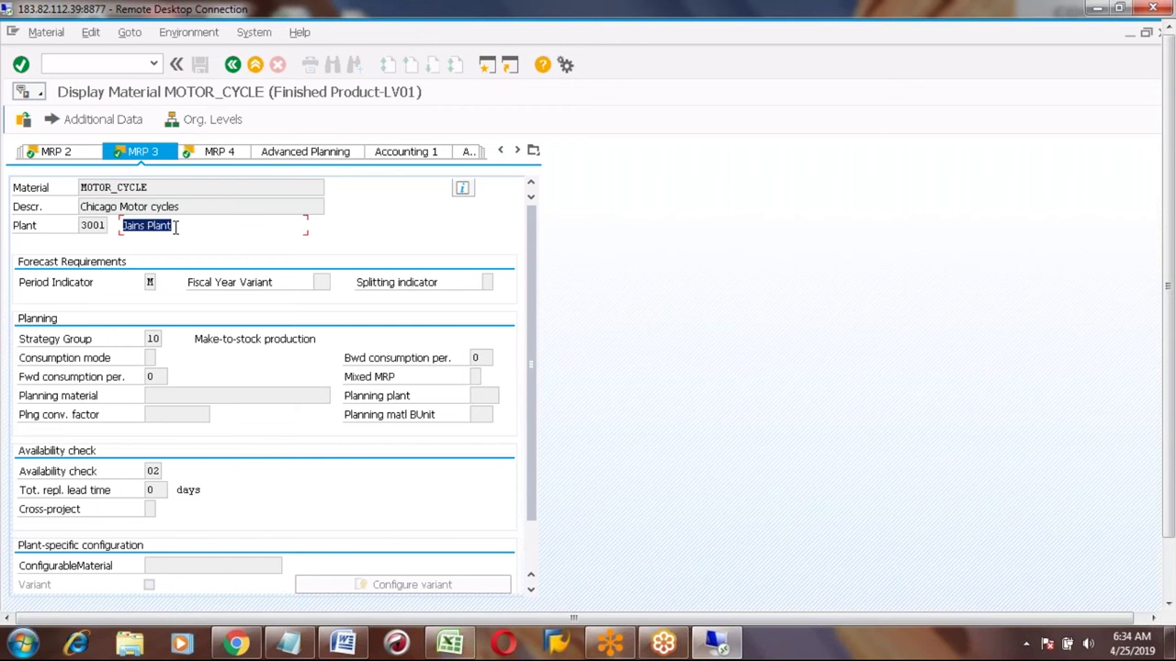
click(80, 225)
drag(80, 225, 120, 232)
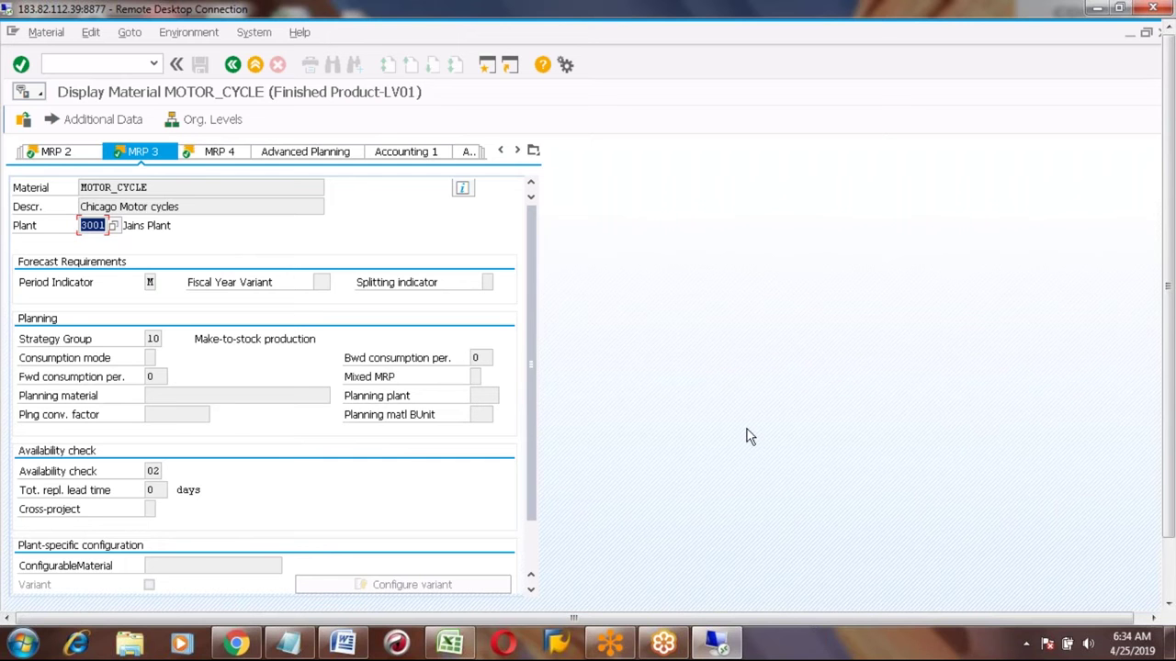
click(1169, 608)
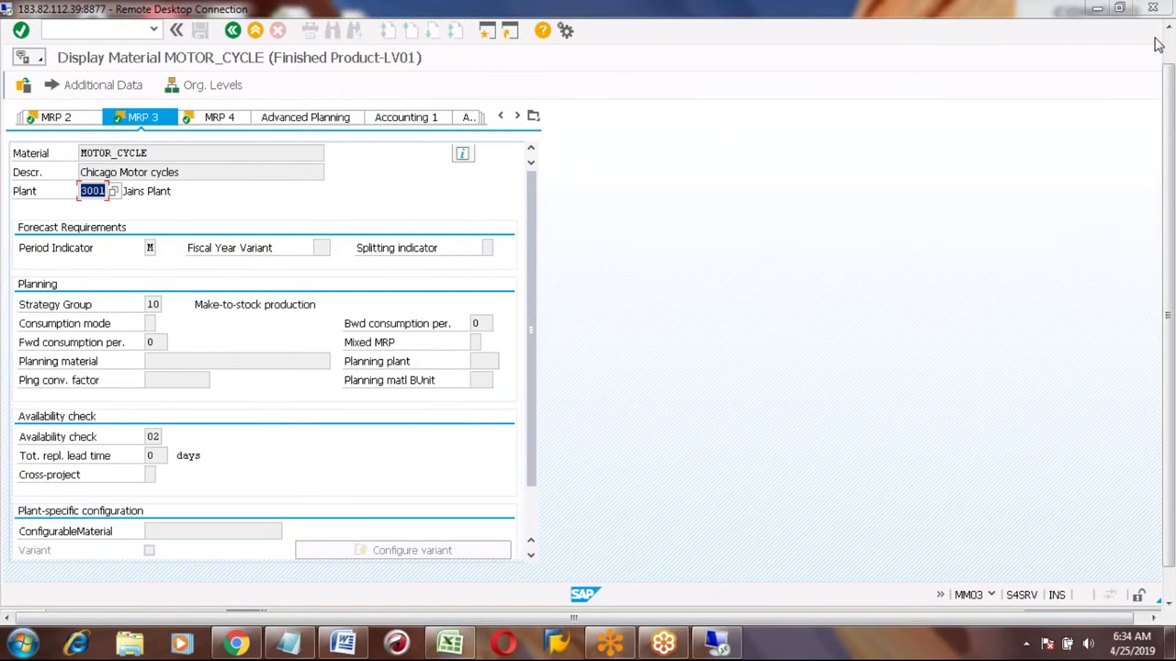
click(153, 305)
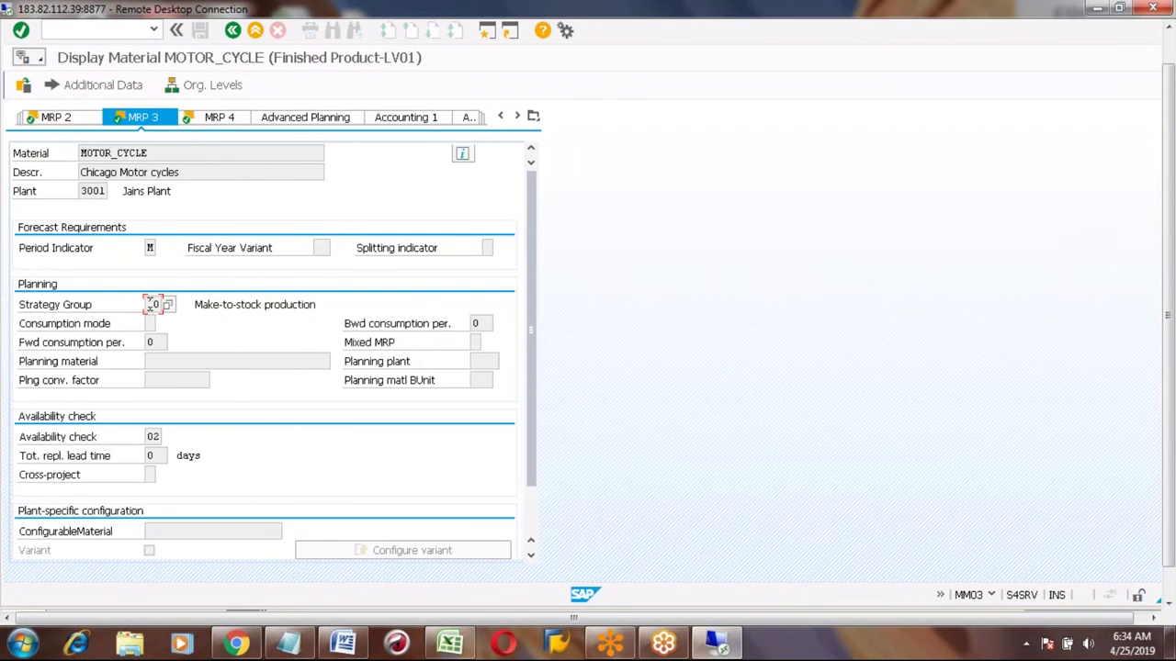
drag(150, 305, 163, 304)
Step: Check the MRP 2 and MRP 4 data of the motorcycle, and exit the material display
click(81, 119)
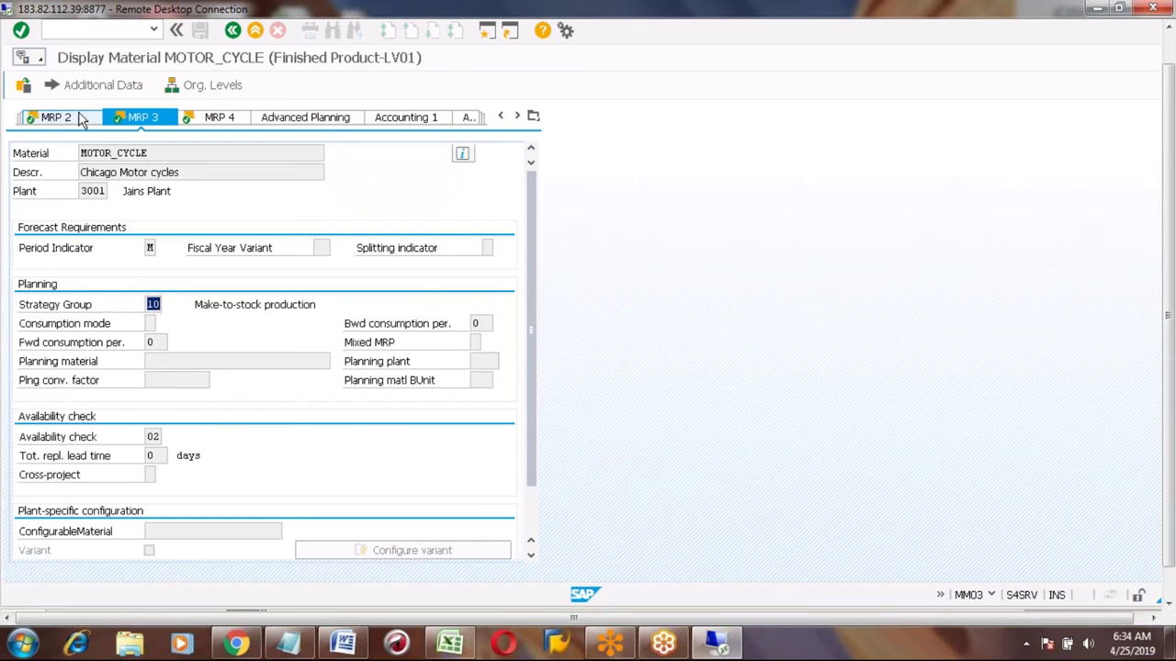
click(283, 123)
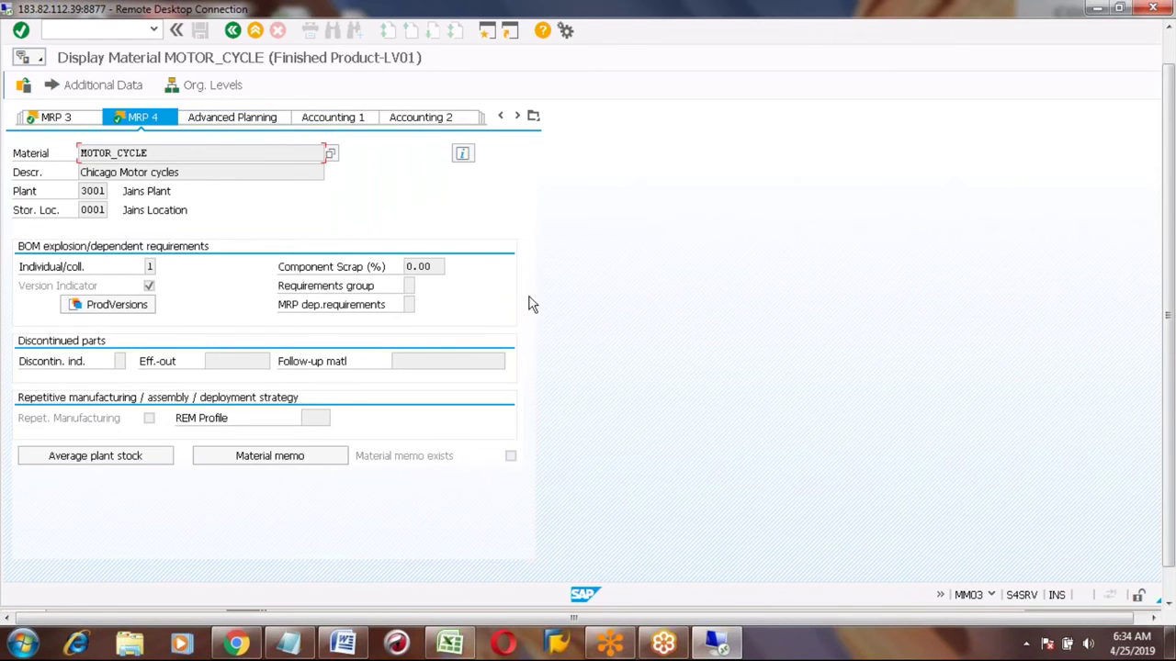
click(1170, 25)
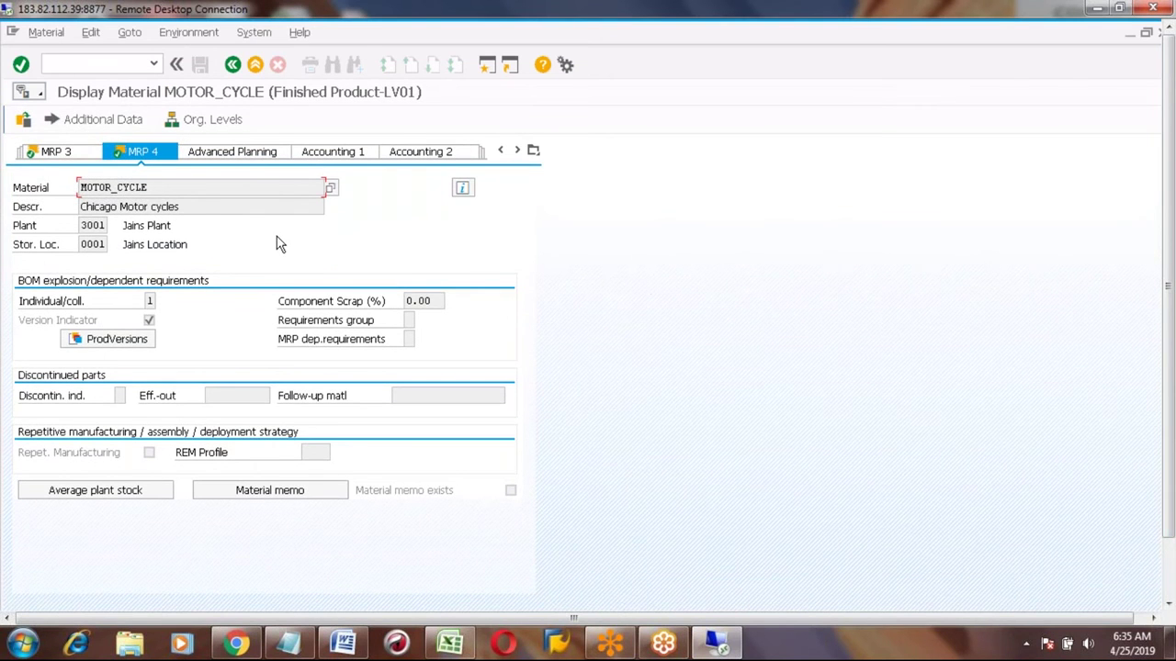
click(253, 63)
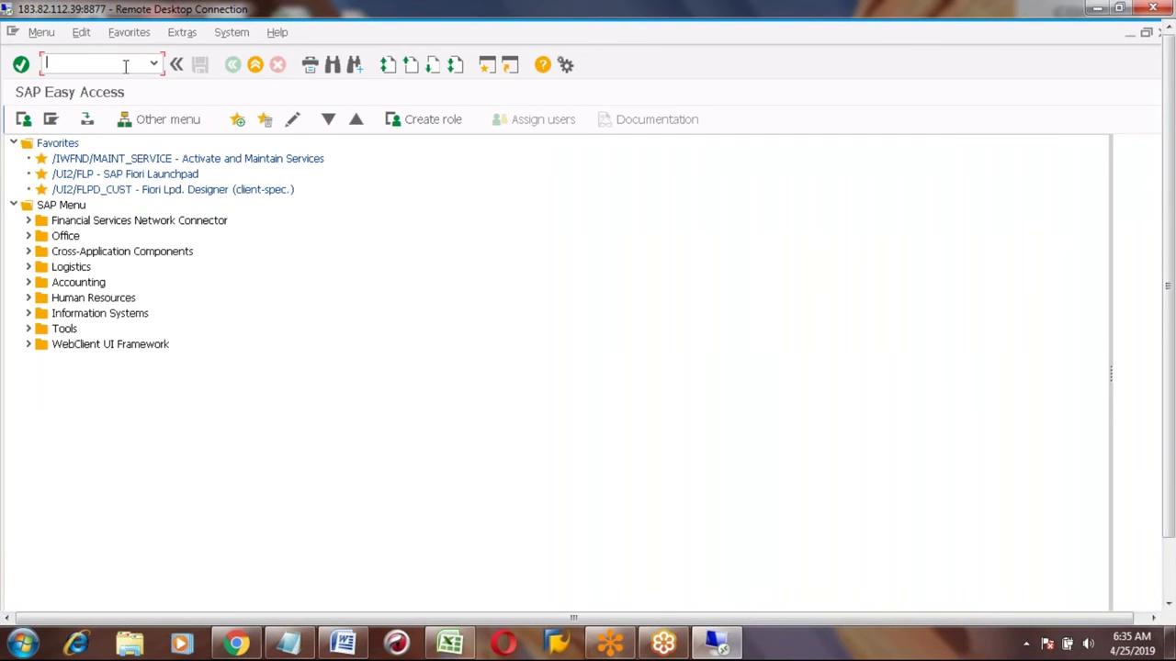
Step: Run transaction MM03 again and bring up the view selection for material MOTOR_CYCLE_TIRE
text(mm03)
key(Return)
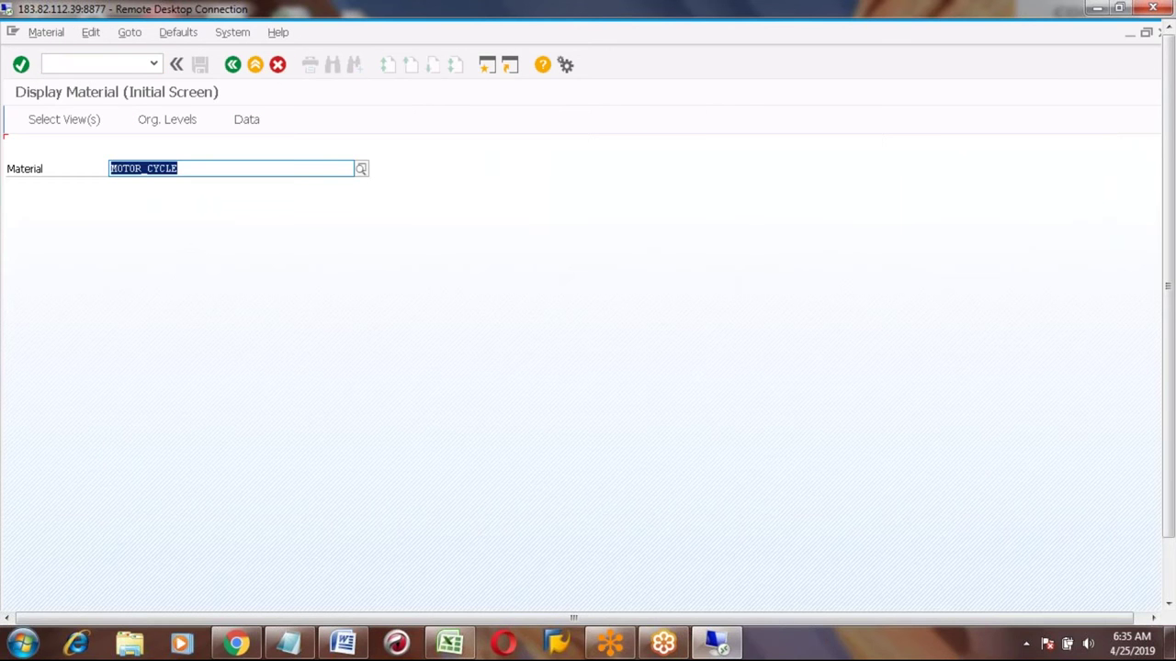
key(End)
key(BackSpace)
key(BackSpace)
key(BackSpace)
key(BackSpace)
key(BackSpace)
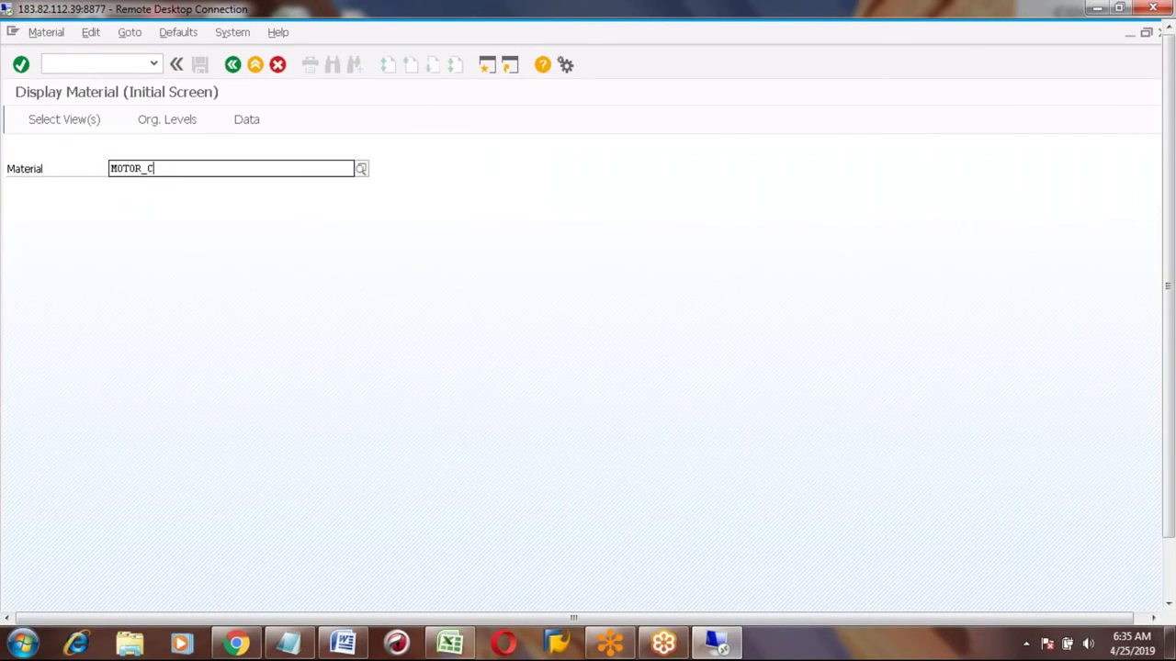
text(t)
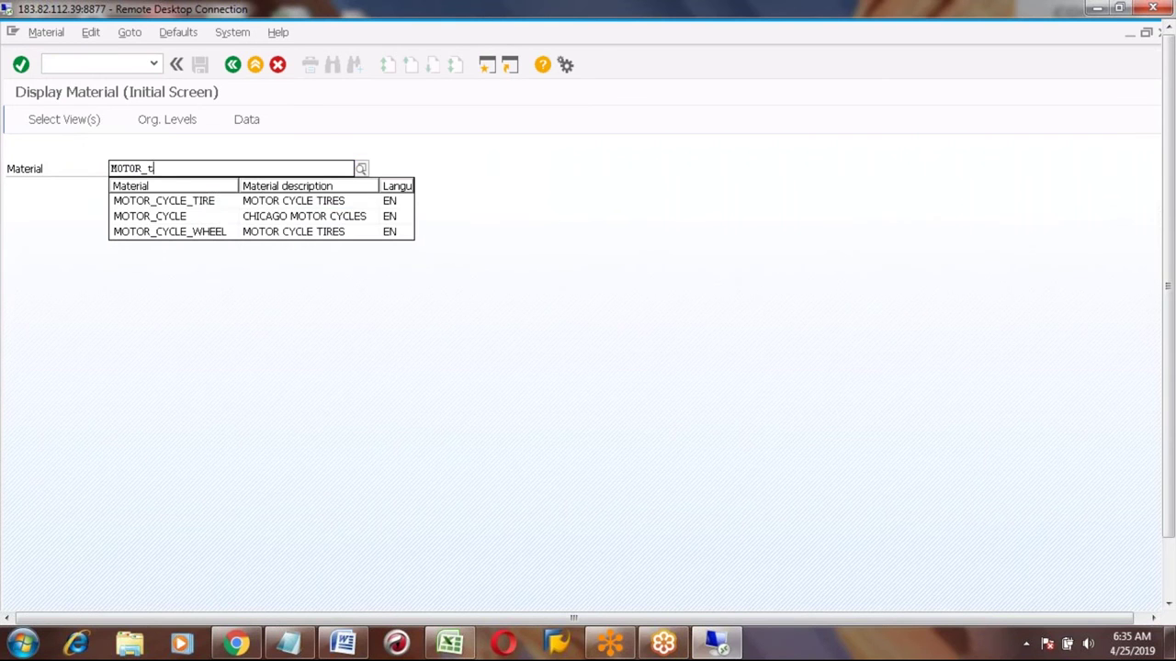
key(Return)
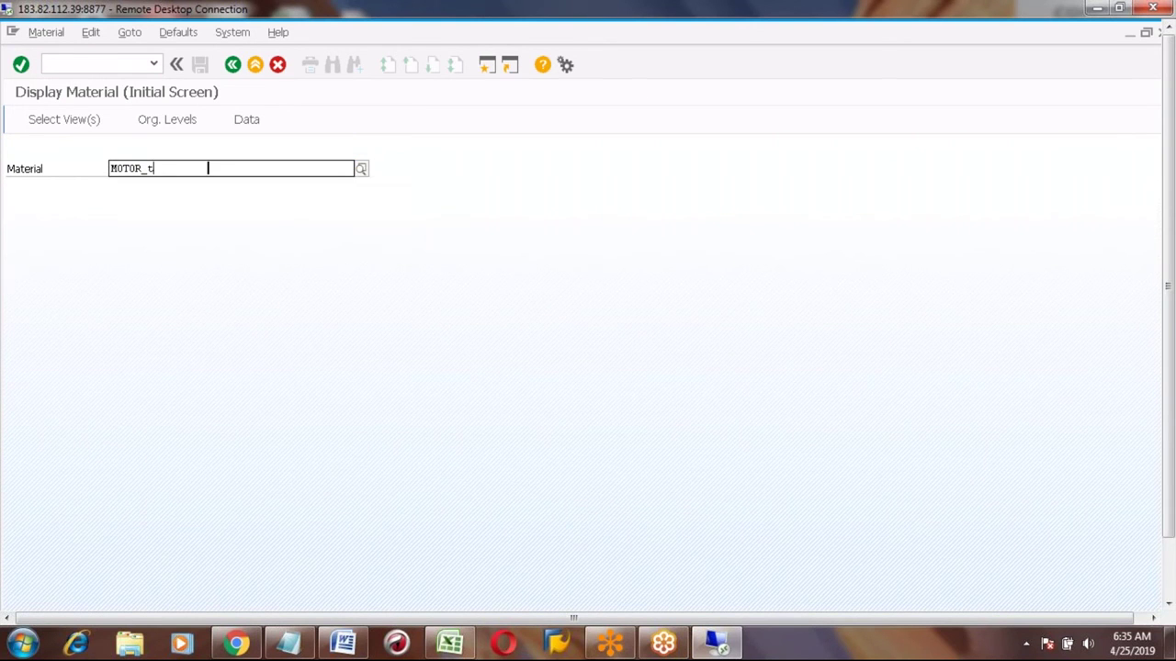
key(Return)
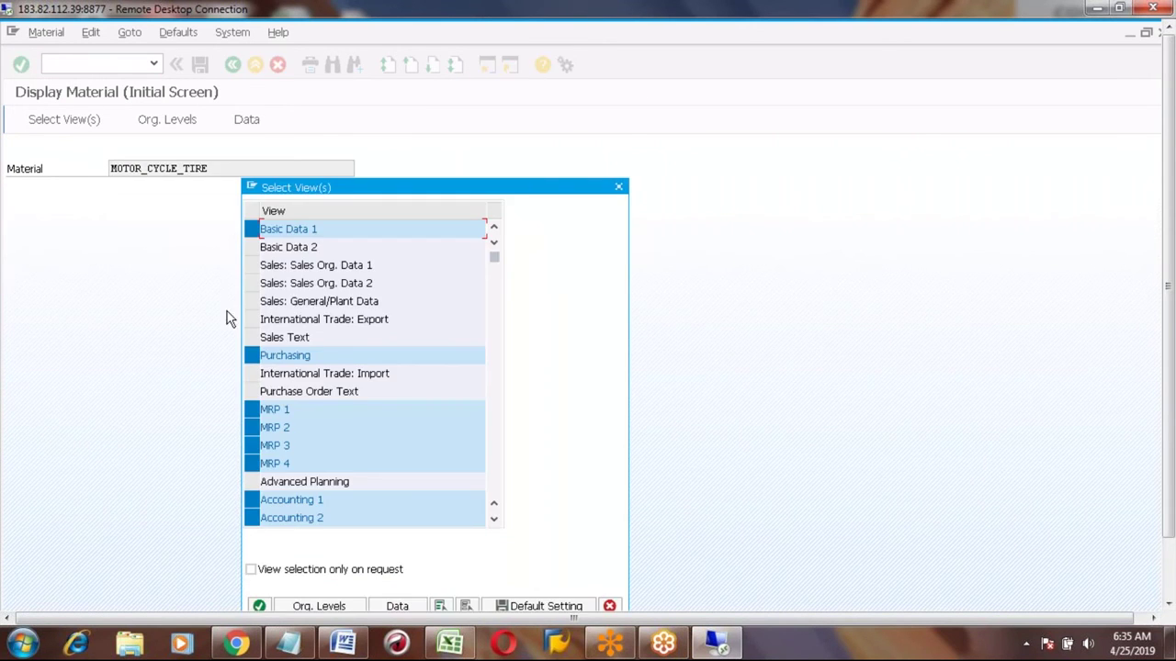
Step: Display the tire material for plant 3001 and storage location 0001, and try to view its sales organization 1 data
key(Return)
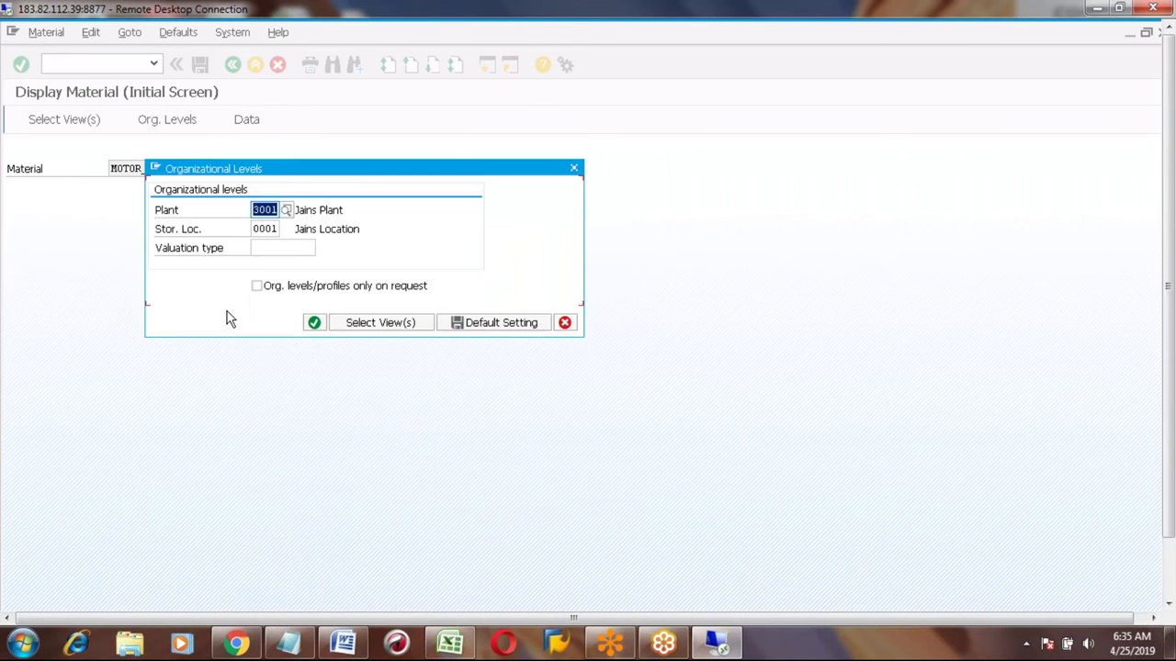
key(Return)
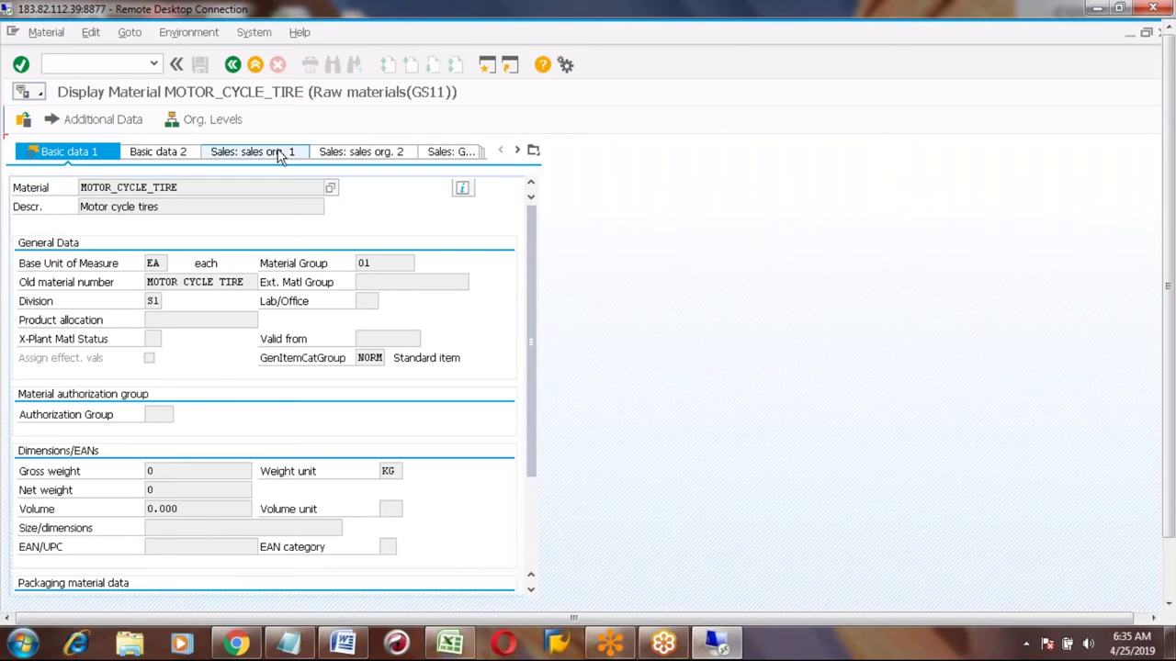
click(275, 156)
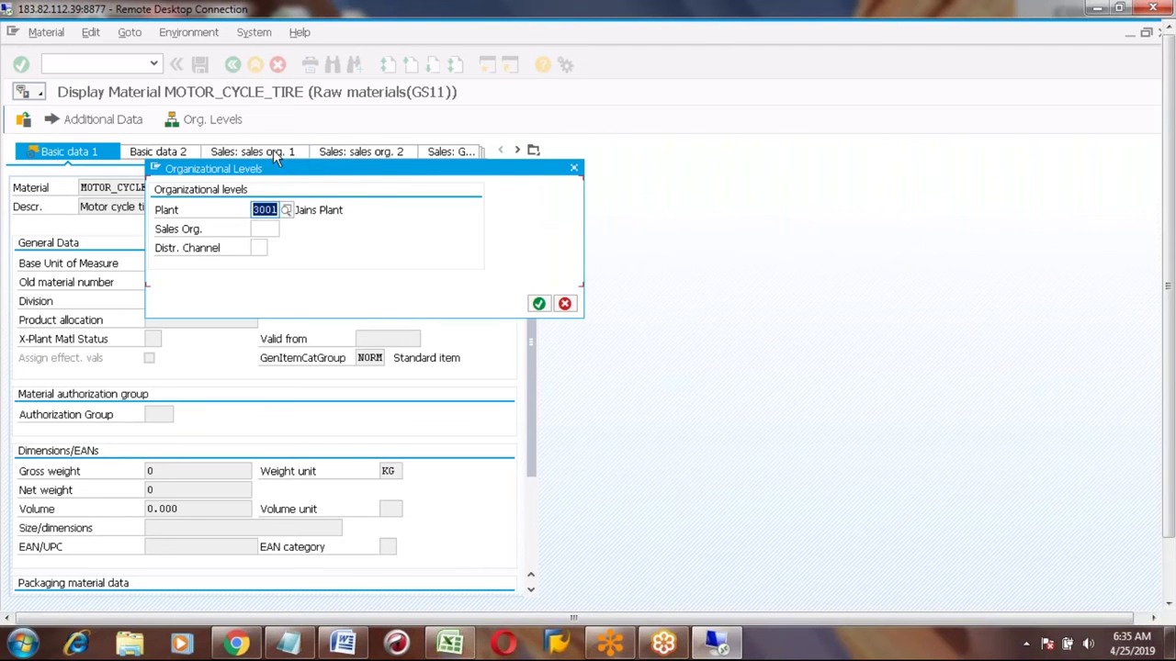
click(566, 304)
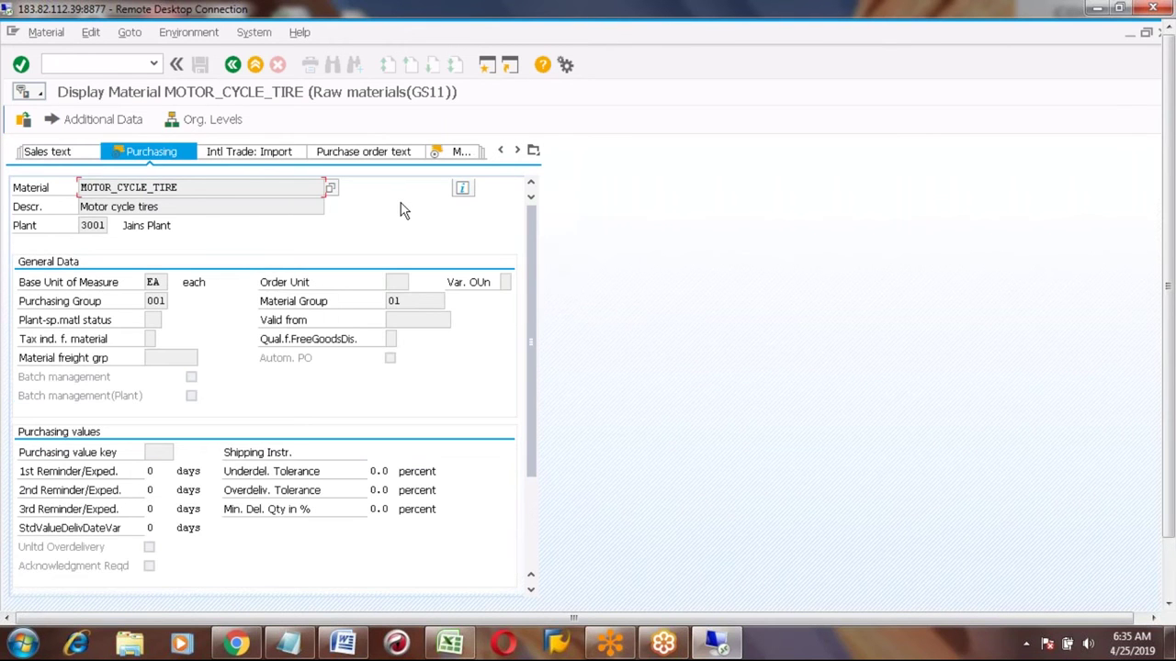
Step: Review the tire's purchasing, MRP, accounting and costing data, and exit the material display
key(Return)
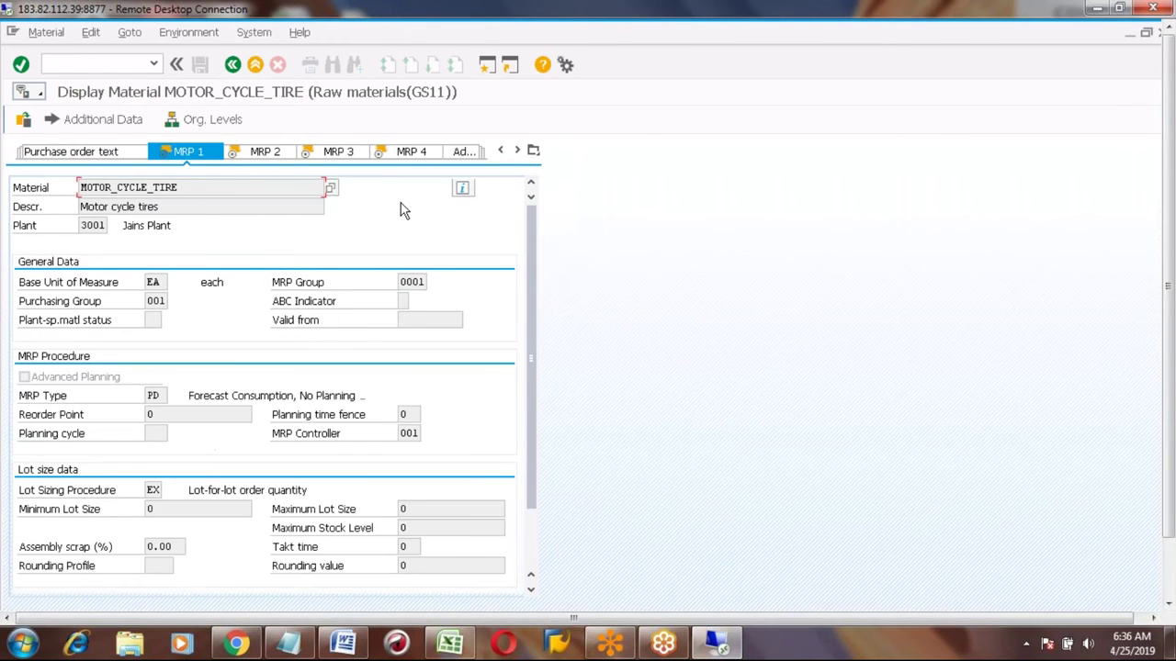
key(Return)
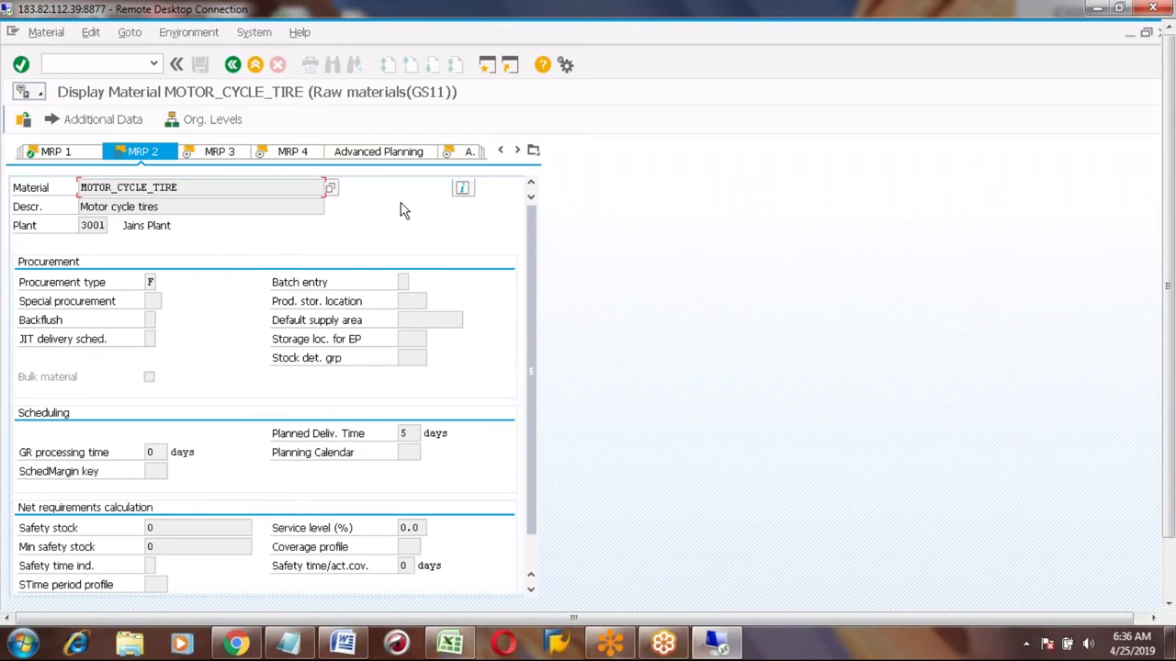
key(Return)
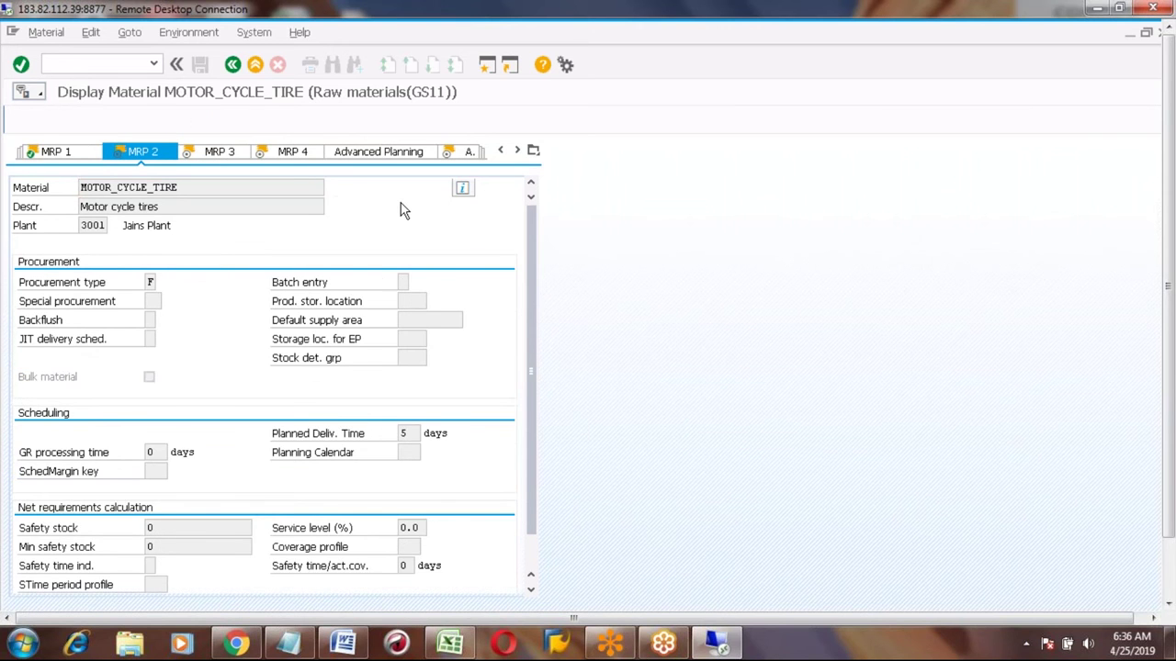
key(Return)
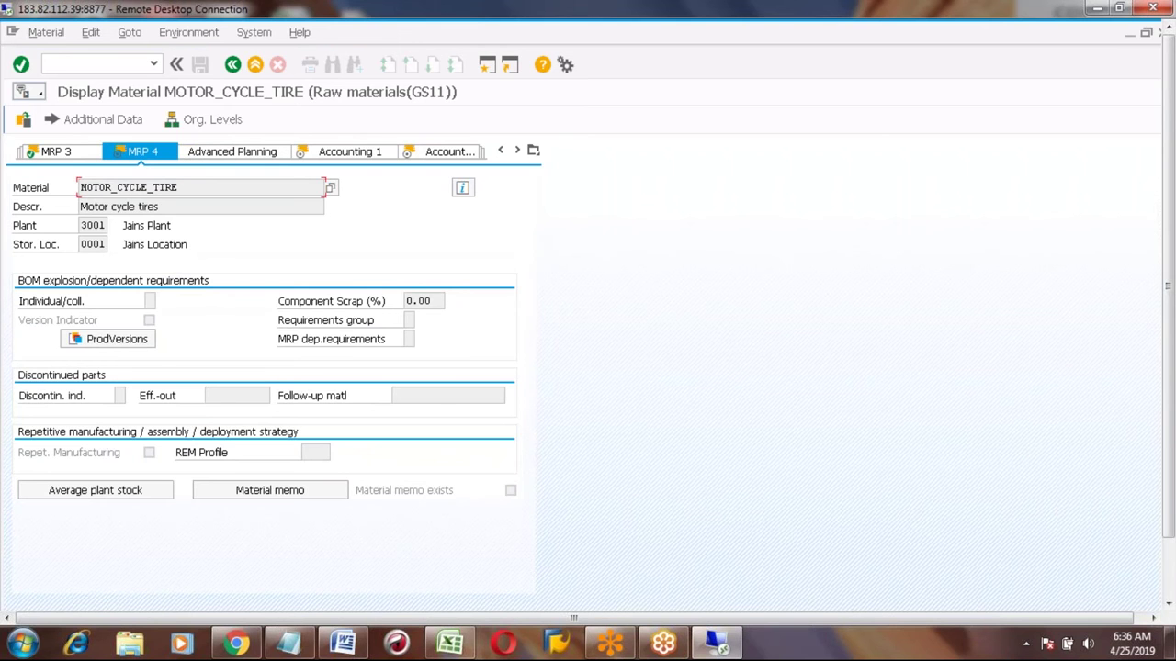
key(Return)
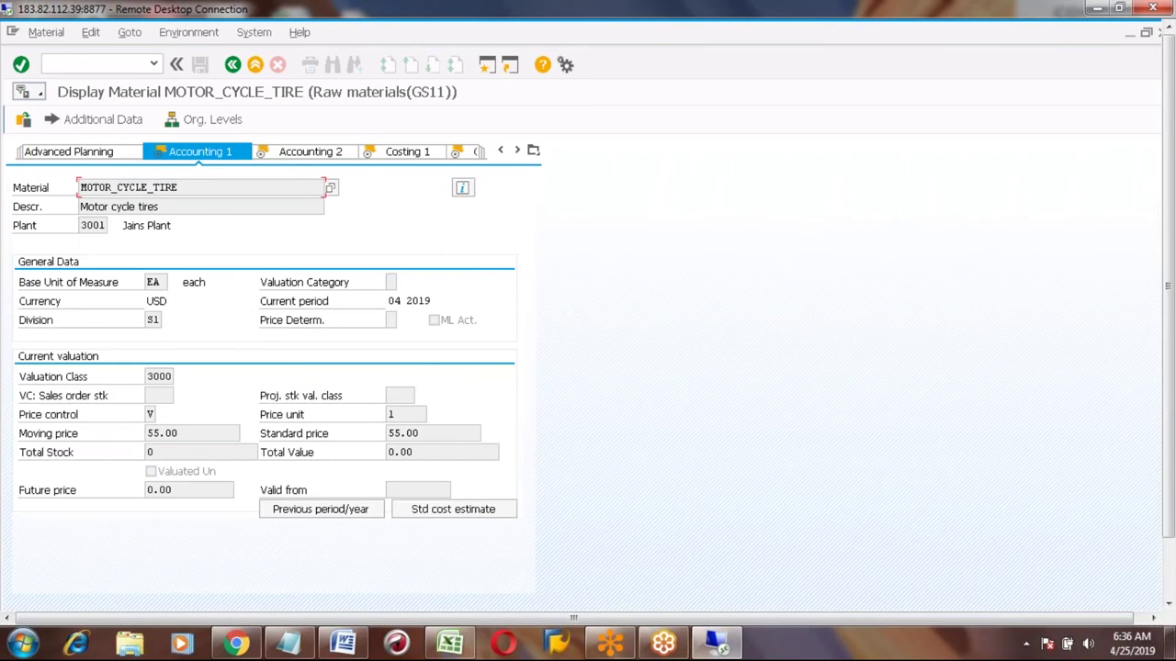
key(Return)
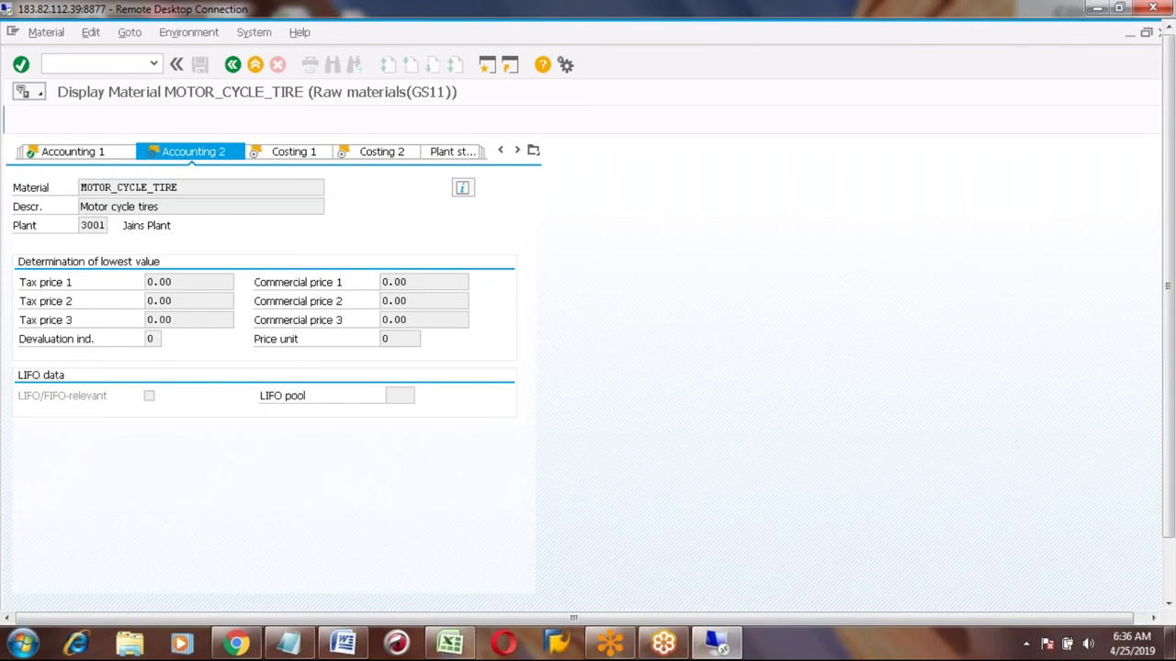
key(Return)
key(Return)
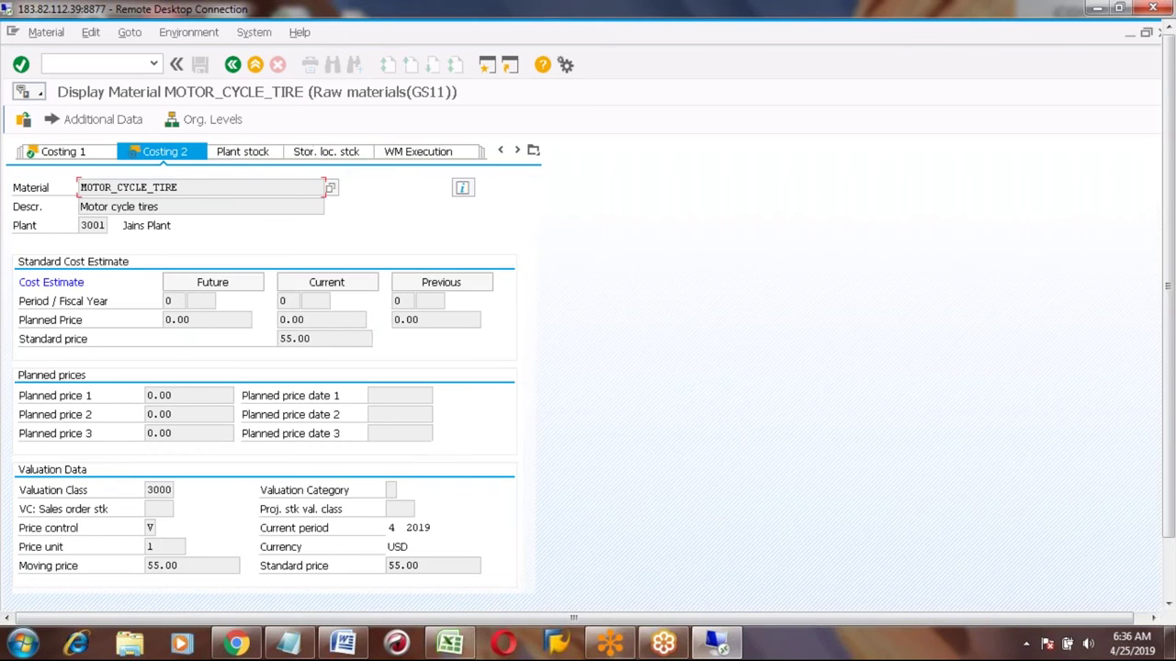
click(255, 65)
Step: Switch to the Excel workbook and enter the date 4/25/2019 in cell A419, below the production process list
click(450, 644)
click(135, 497)
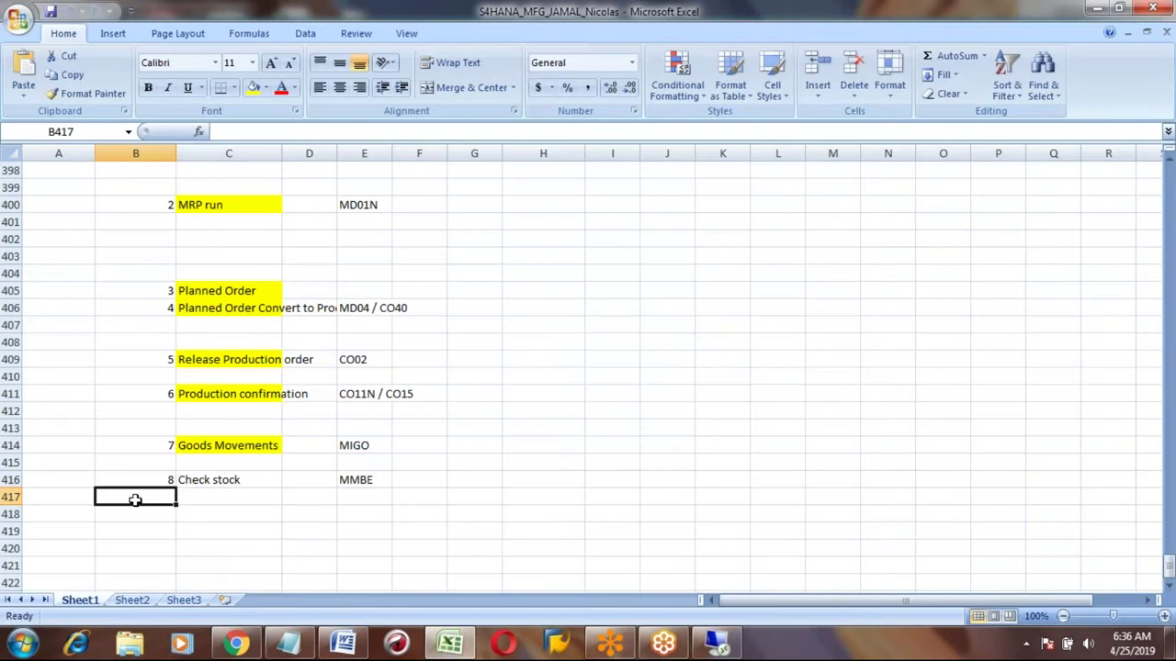
key(Up)
key(Up)
key(Up)
key(Up)
key(Up)
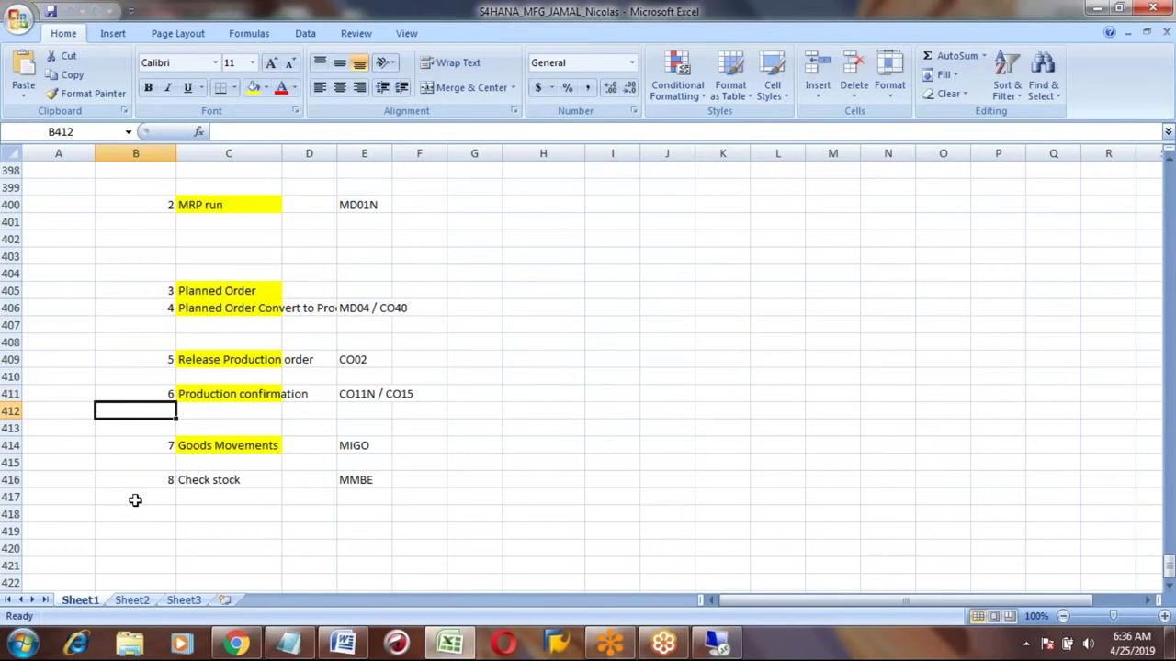
key(Down)
key(Down)
key(Down)
key(Down)
key(Down)
key(Down)
key(Down)
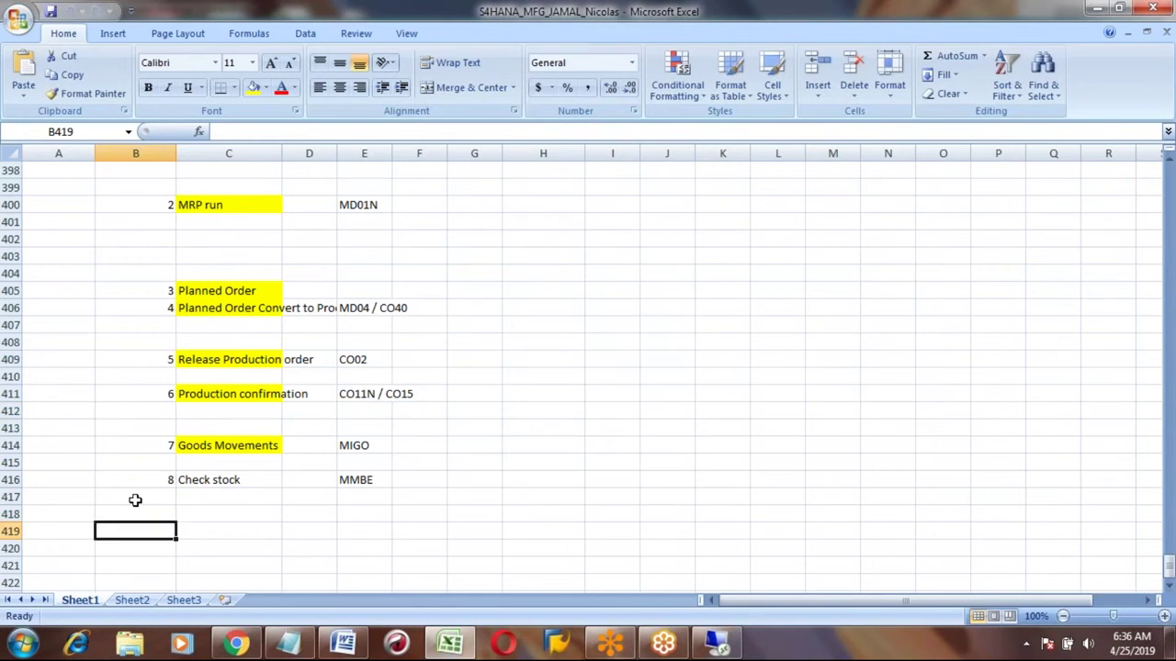
key(Left)
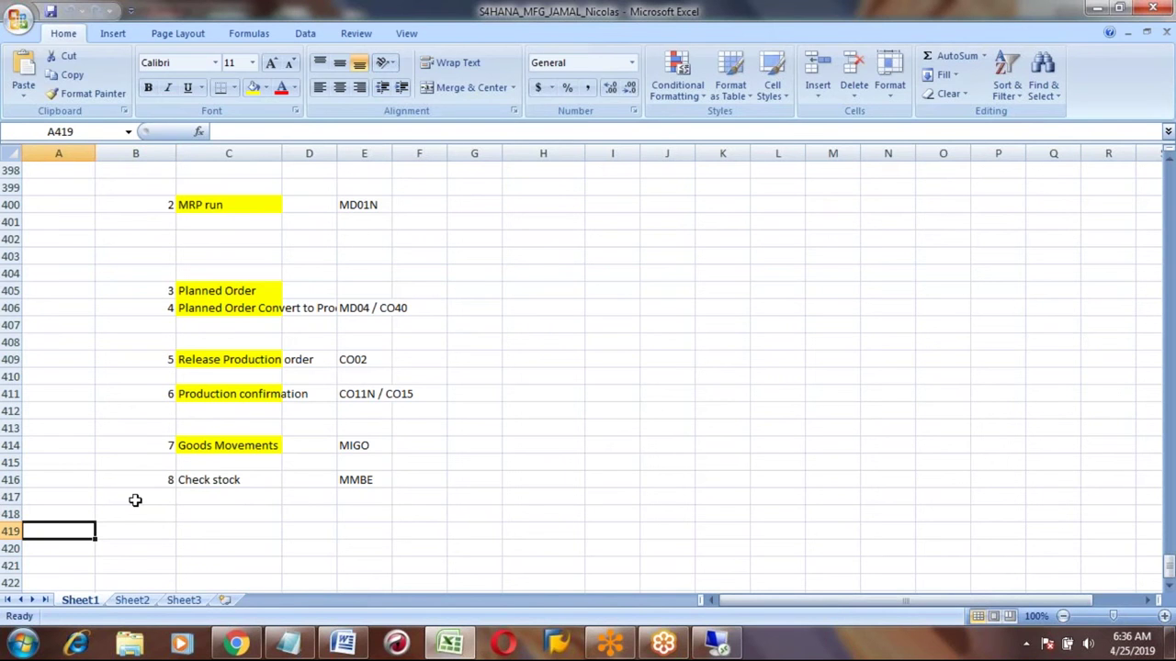
text(2)
key(BackSpace)
text(4/25/)
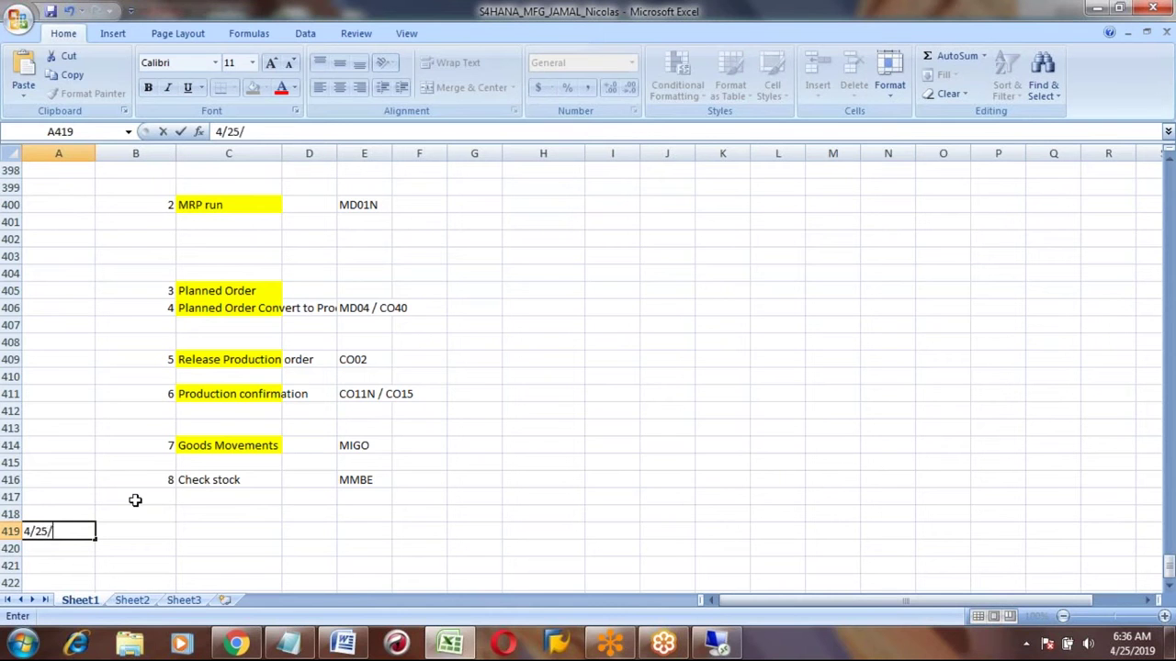
text(2019)
key(Return)
Step: Enter the heading "Production planning in Process industries (PP-PI)" in cell C419, on the date's row
key(Up)
key(Right)
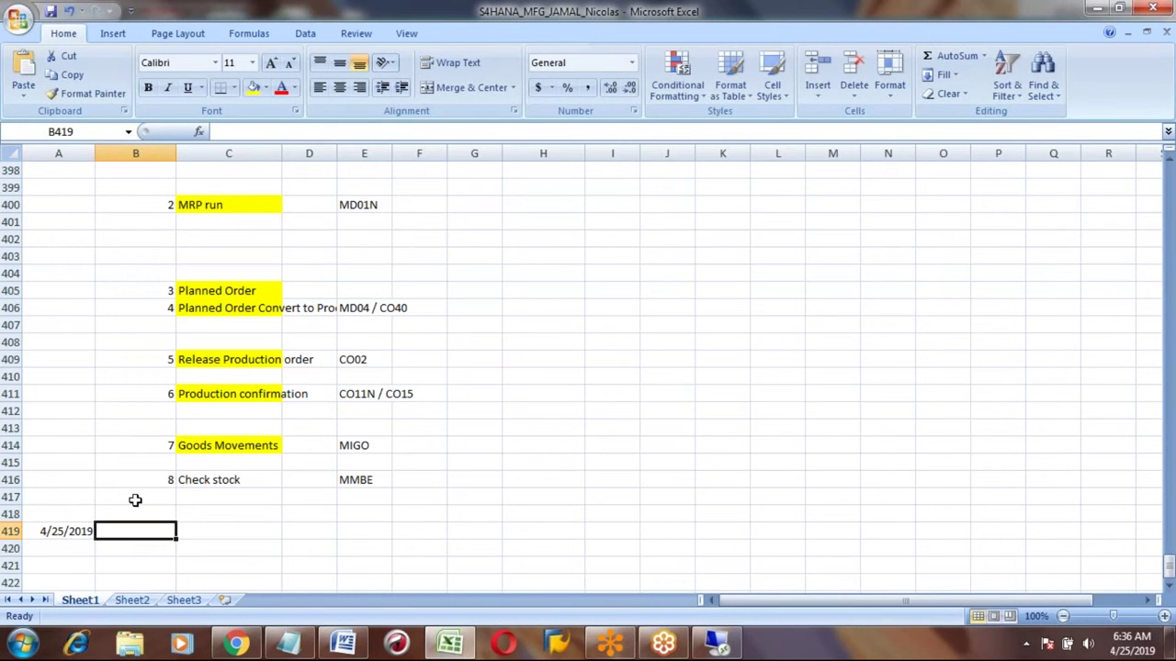
key(Right)
text(Production)
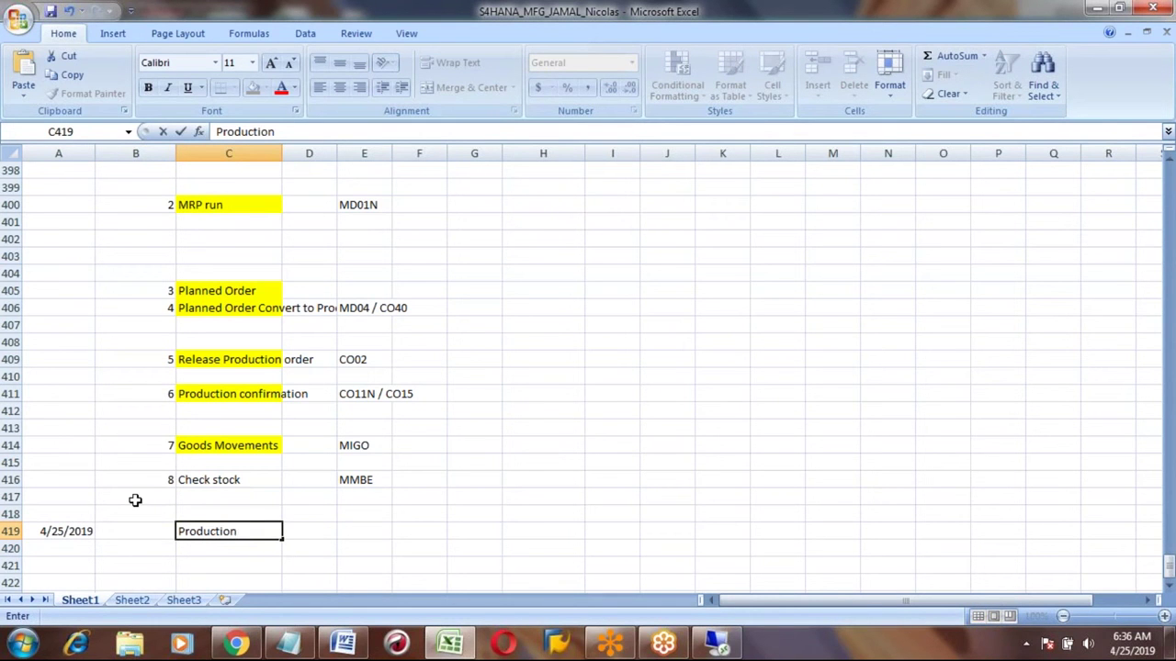
text( planning in Pr)
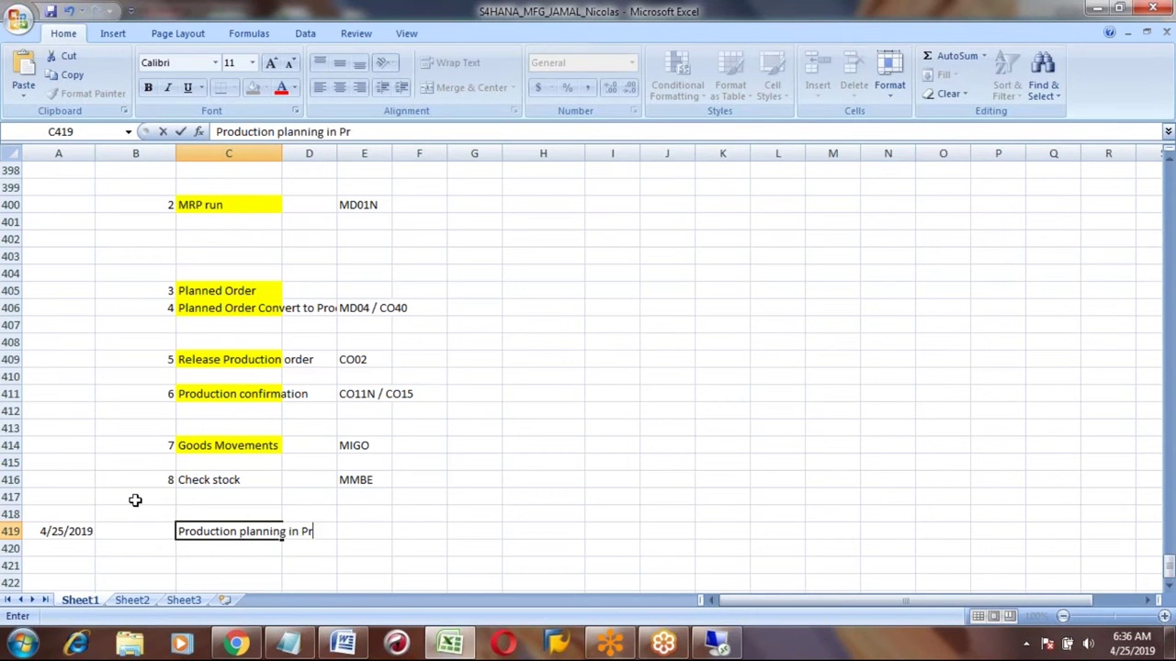
text(ocess industrie)
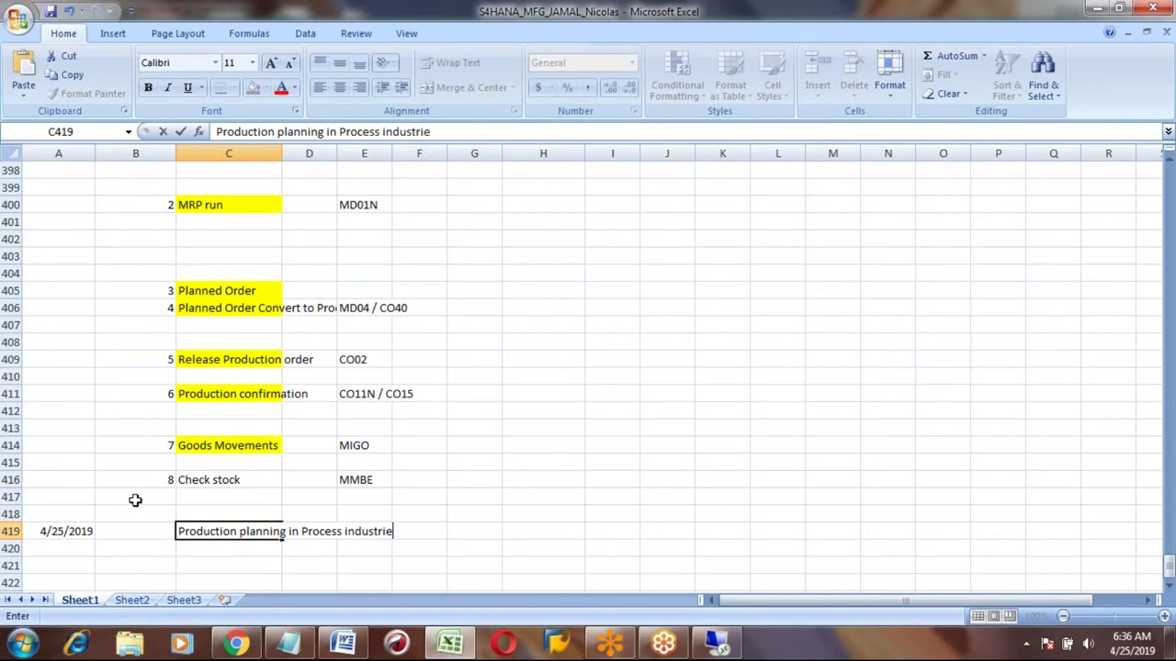
text(s (PP-PI))
key(Return)
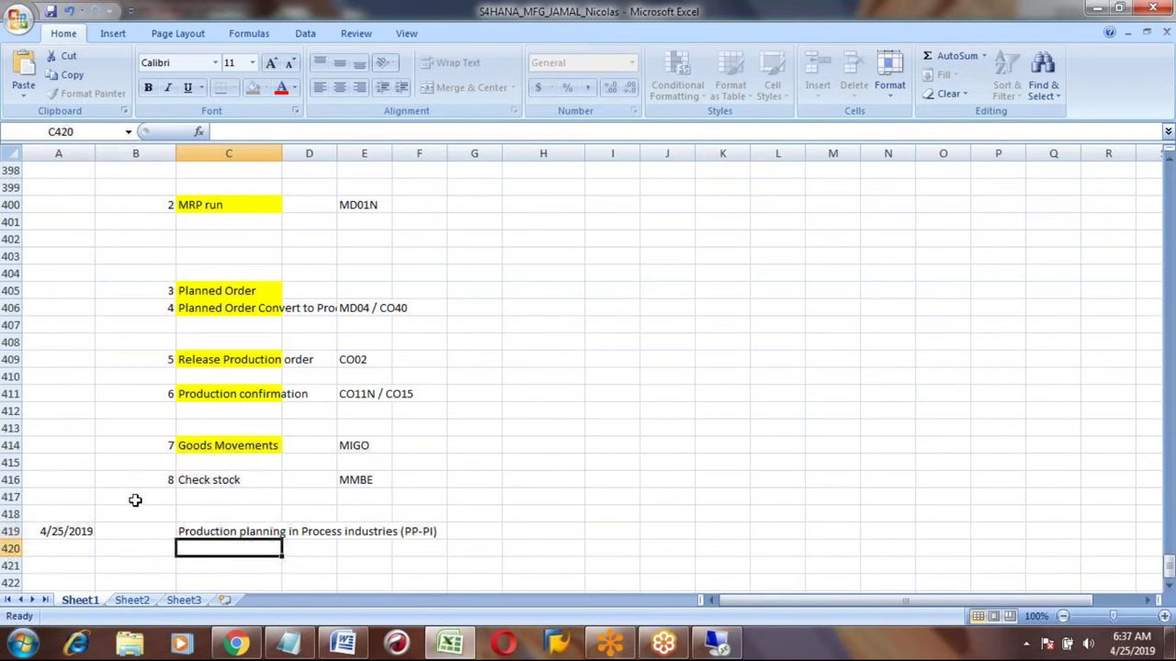
key(Up)
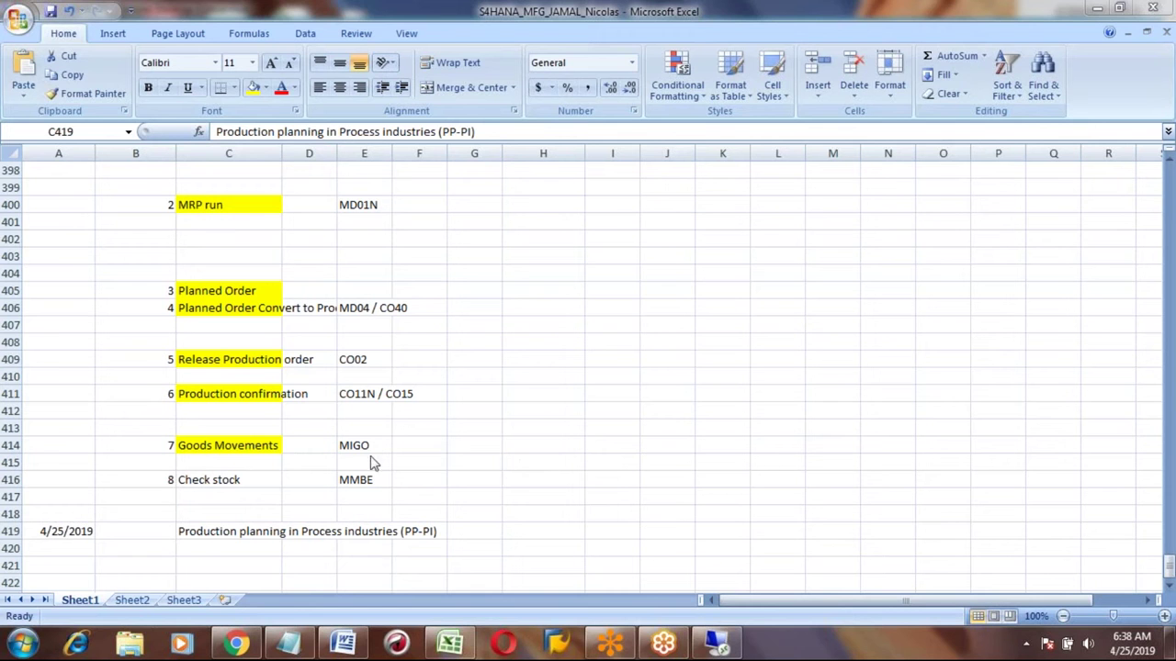
click(207, 534)
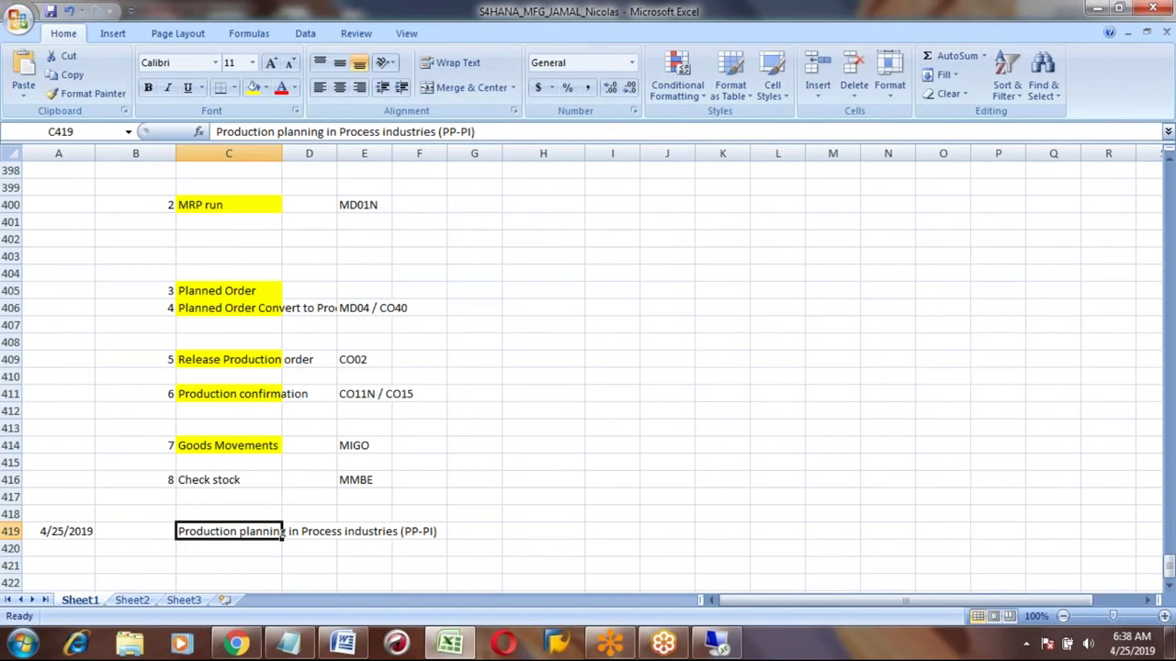
key(Down)
key(Down)
key(Down)
key(Down)
key(Down)
key(Down)
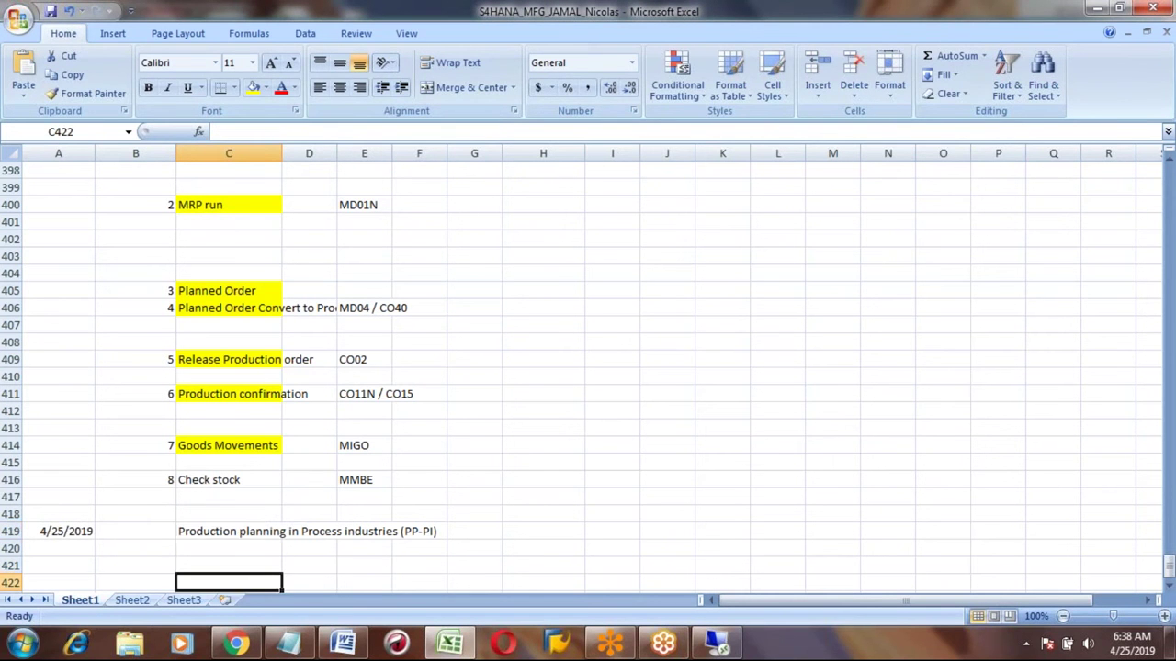
key(Up)
key(Up)
key(Up)
key(Up)
key(Up)
key(Up)
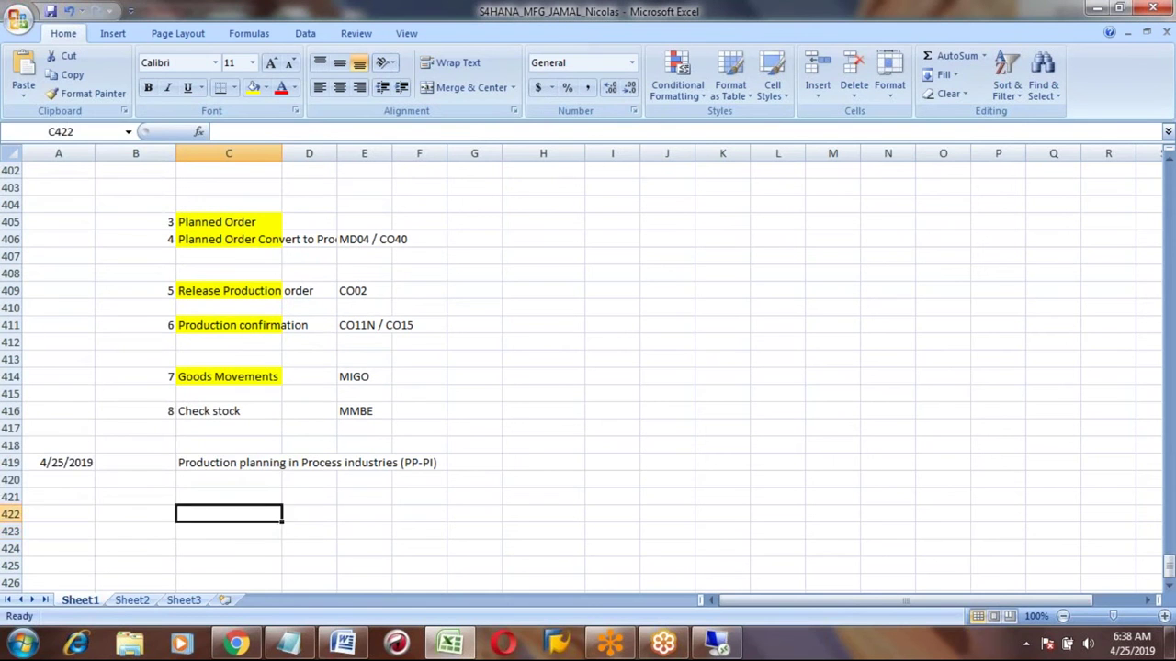
key(Down)
key(Down)
key(Down)
key(Down)
key(Up)
key(Up)
key(Up)
key(Up)
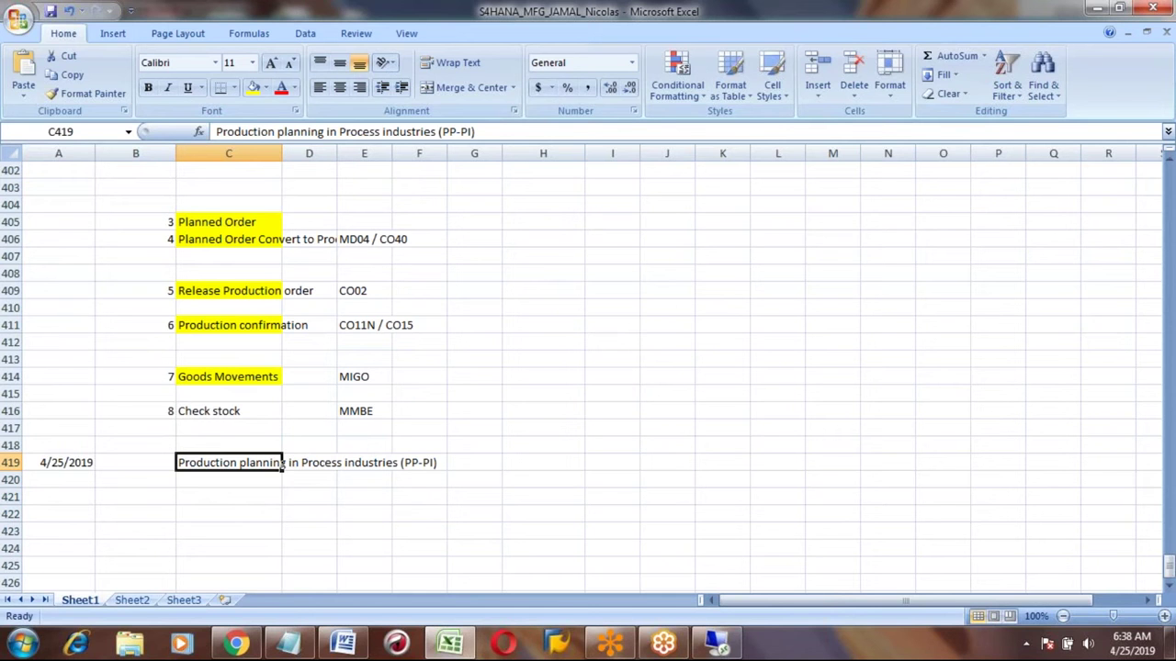
Step: Enter "Chemical Industries" in cell C421, two rows below the PP-PI heading
key(Down)
key(Down)
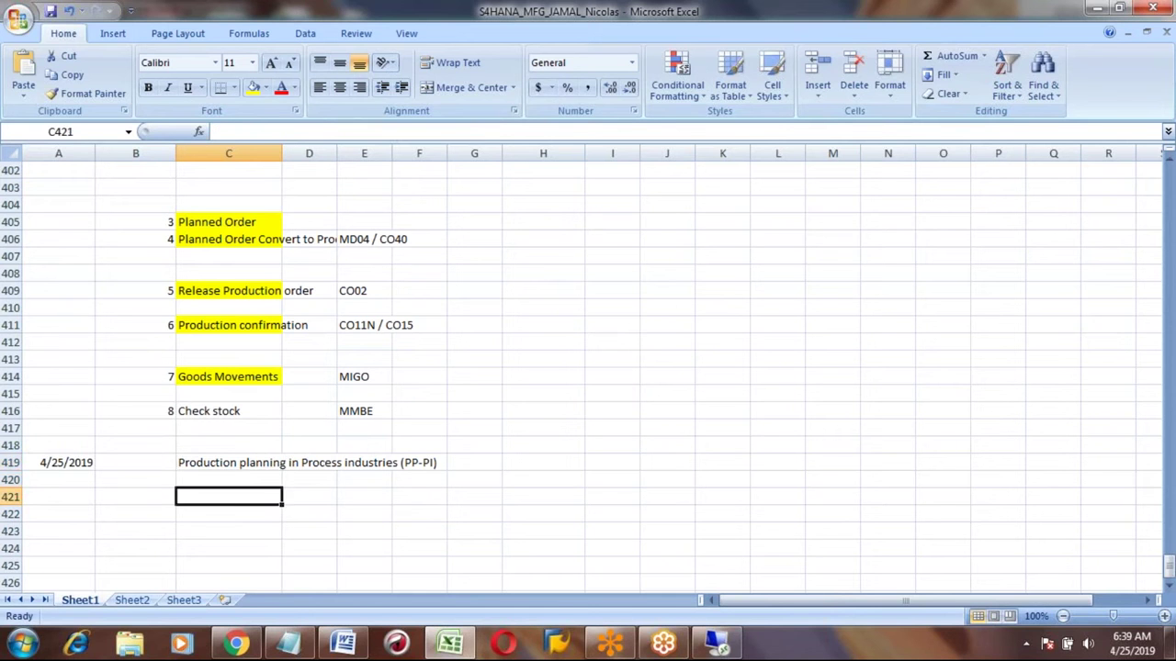
text(ok)
key(BackSpace)
key(BackSpace)
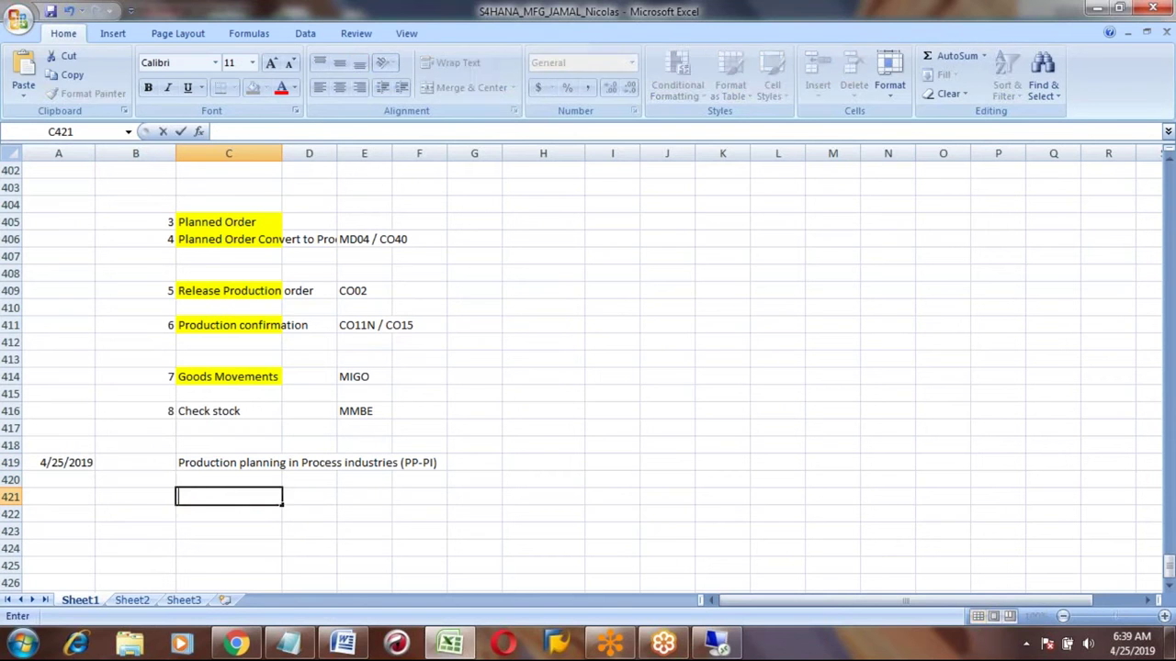
text(Chemical)
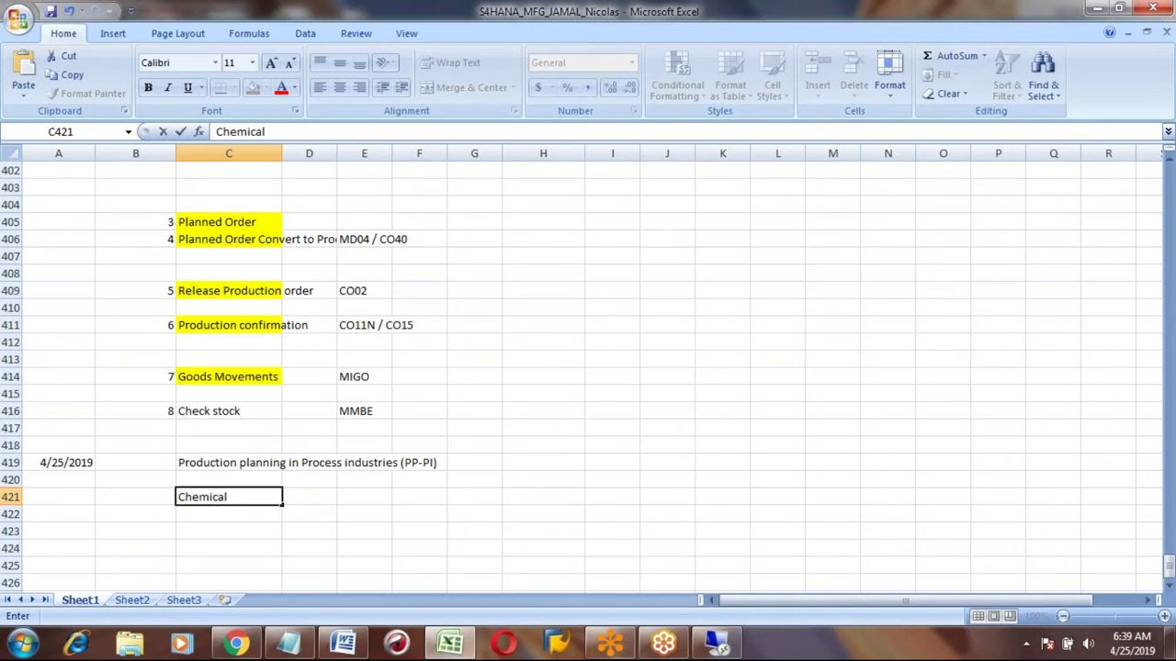
text( Industries)
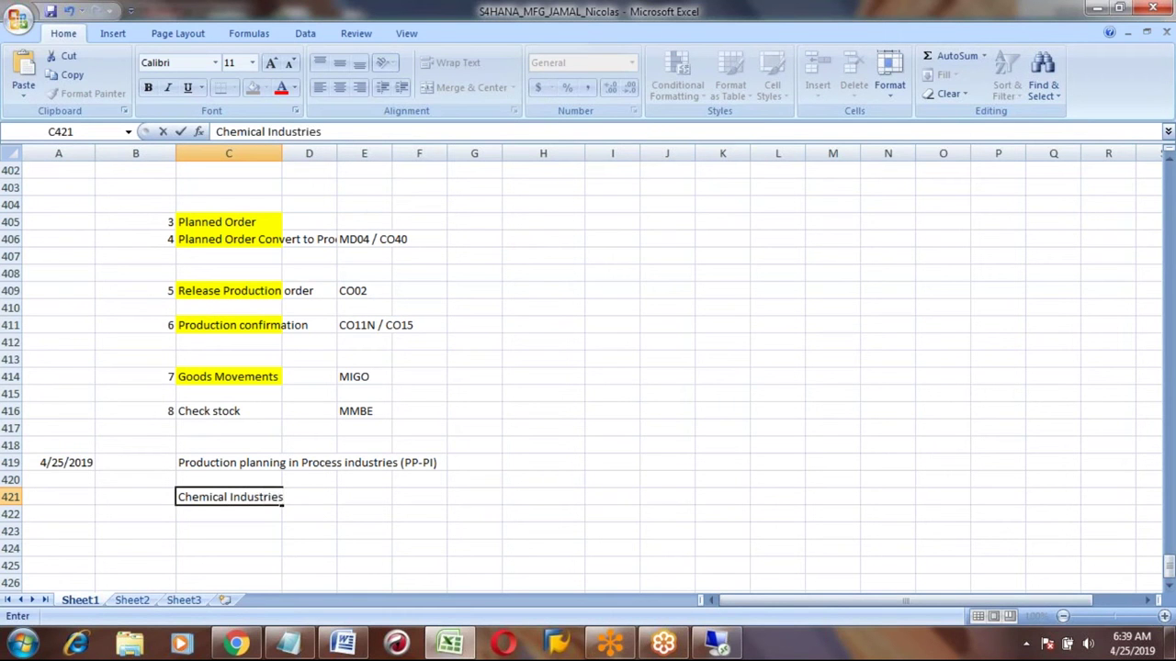
key(Return)
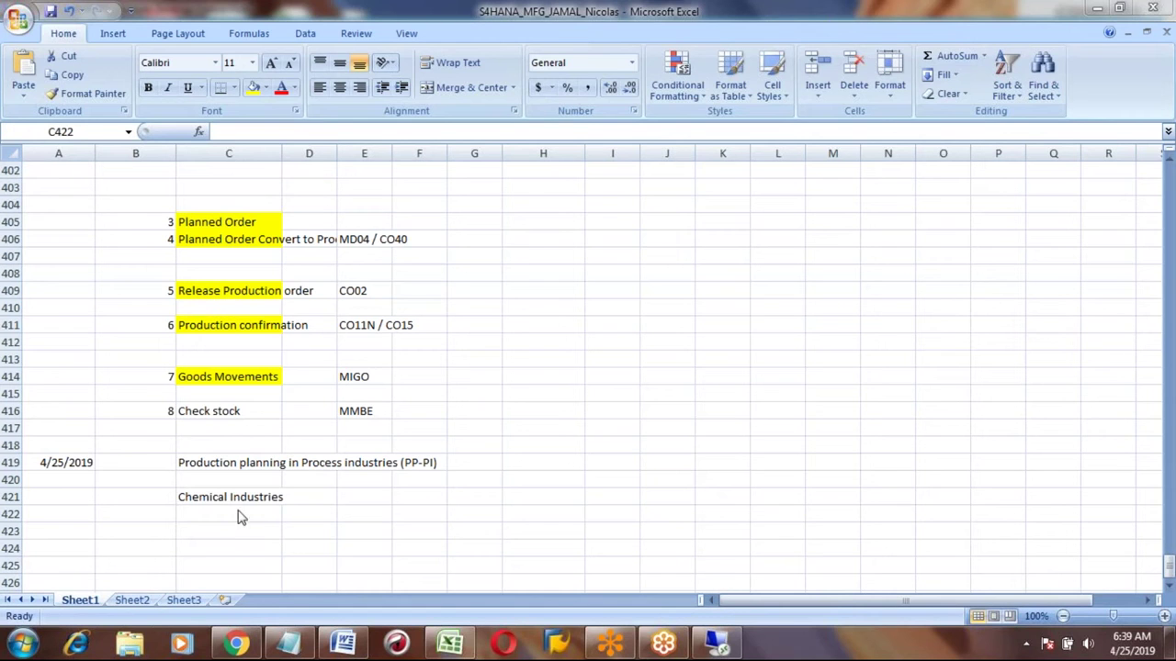
Step: Enter "Pharma Industries" in cell C422, directly below the chemical industries entry
click(206, 512)
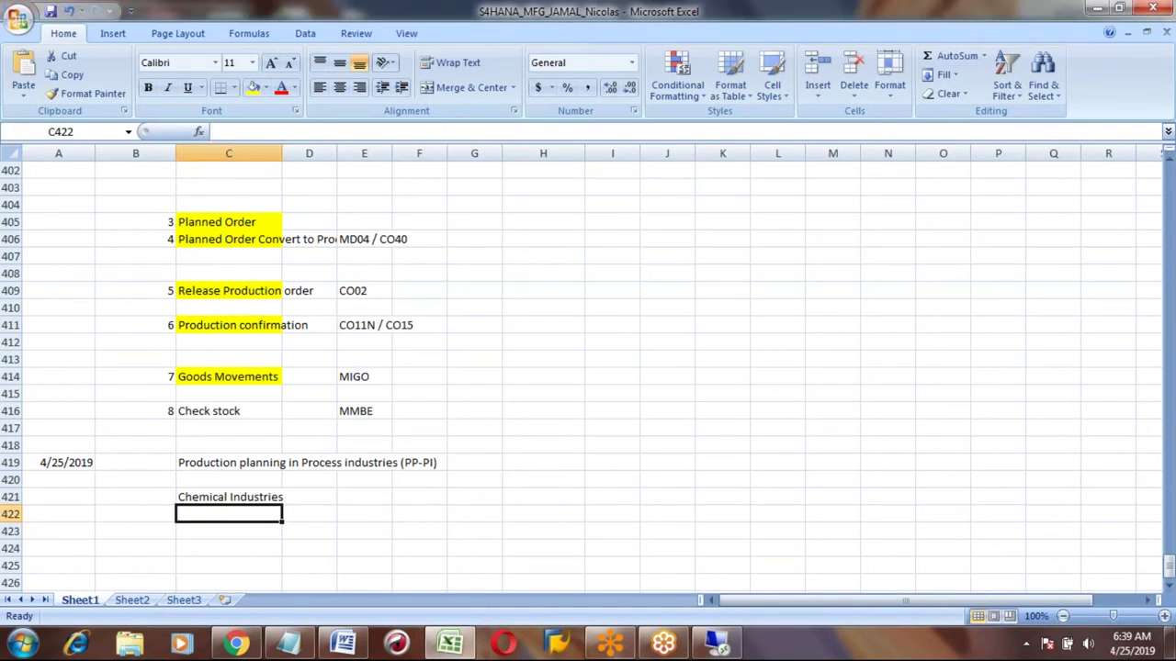
click(206, 497)
click(206, 513)
click(229, 497)
click(229, 513)
text(P)
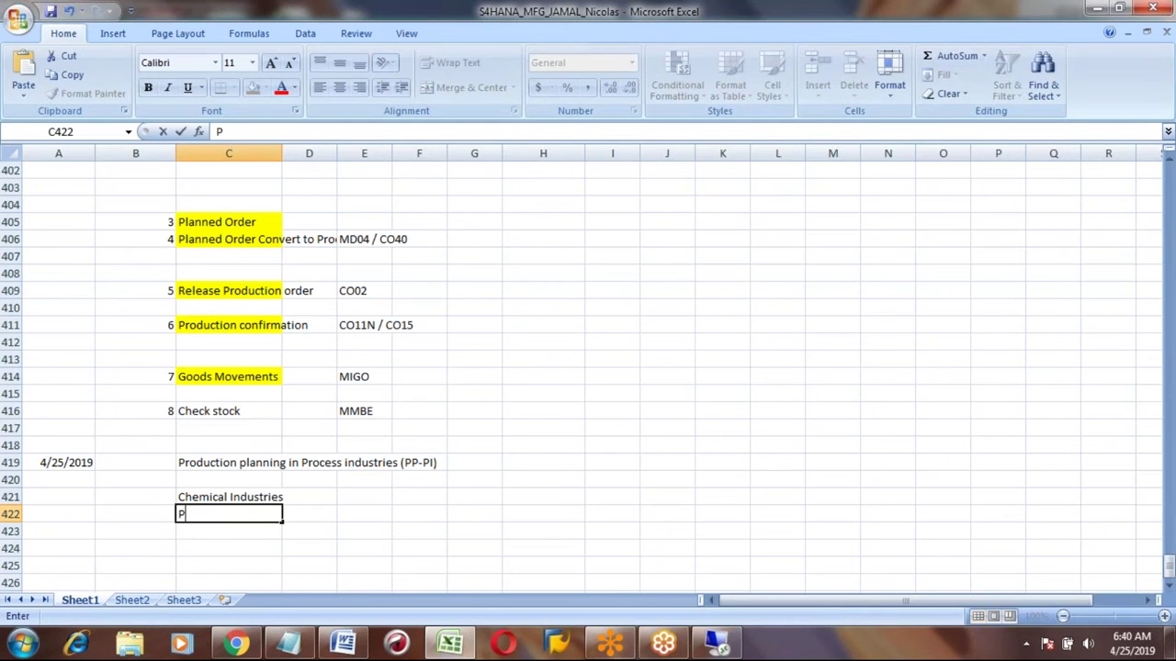
text(harma Industries)
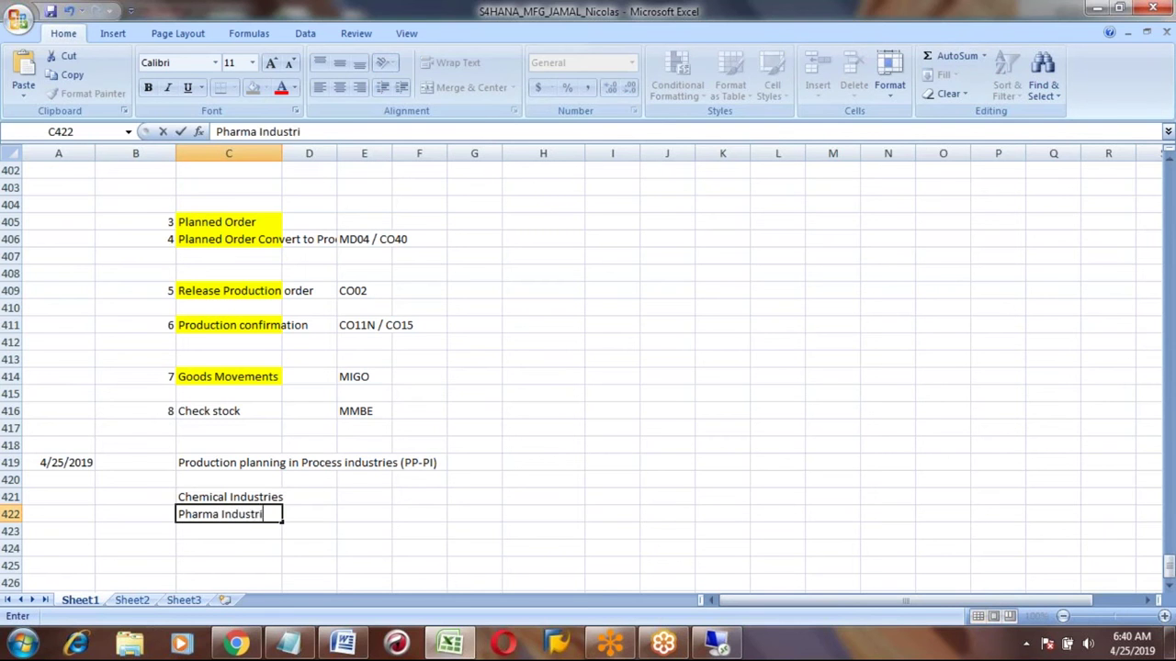
key(Return)
key(Up)
key(Up)
key(Up)
key(Down)
key(Down)
key(Down)
key(Down)
key(Down)
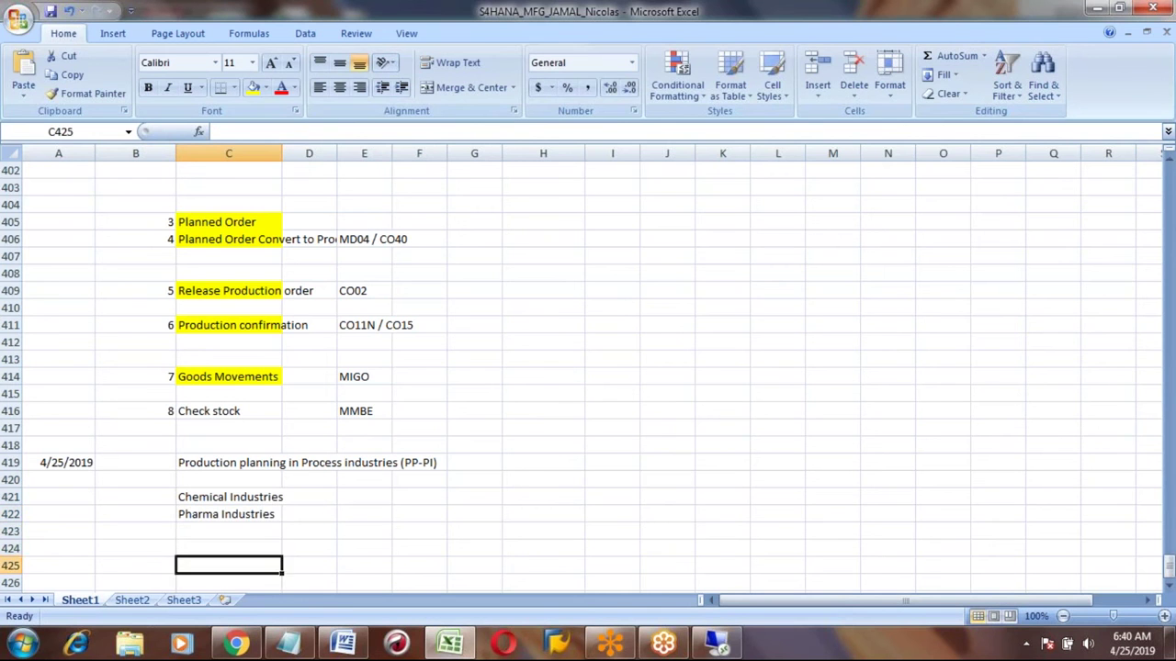
key(Up)
key(Up)
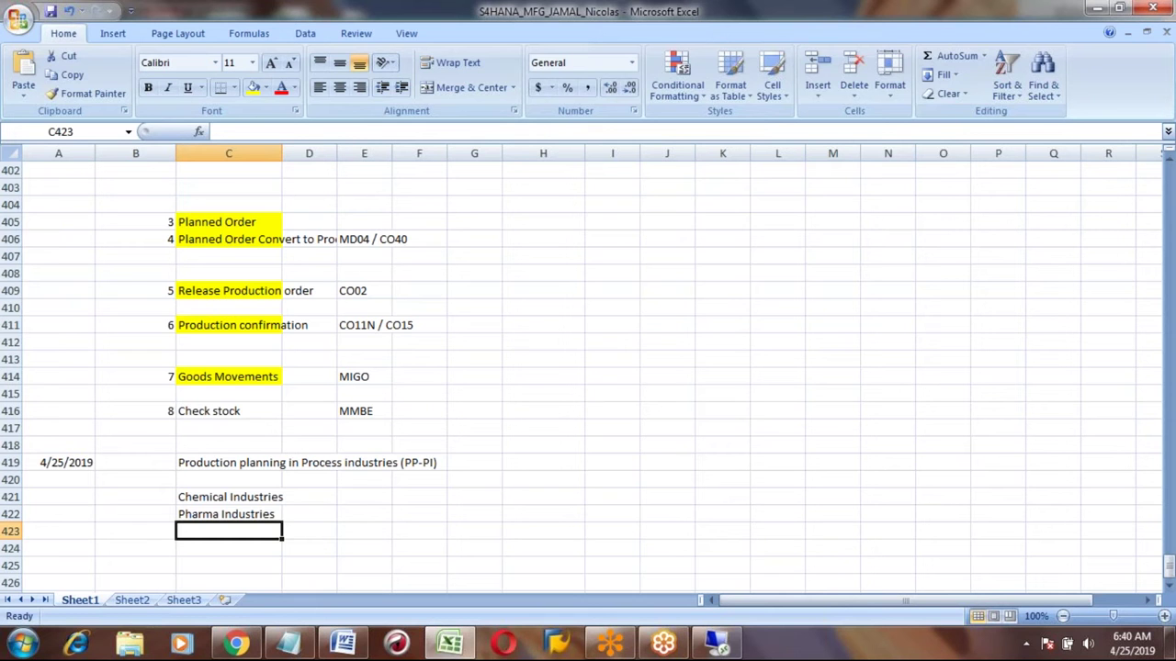
key(Down)
key(Down)
key(Down)
key(Down)
key(Down)
key(Up)
key(Up)
key(Up)
key(Up)
key(Up)
key(Down)
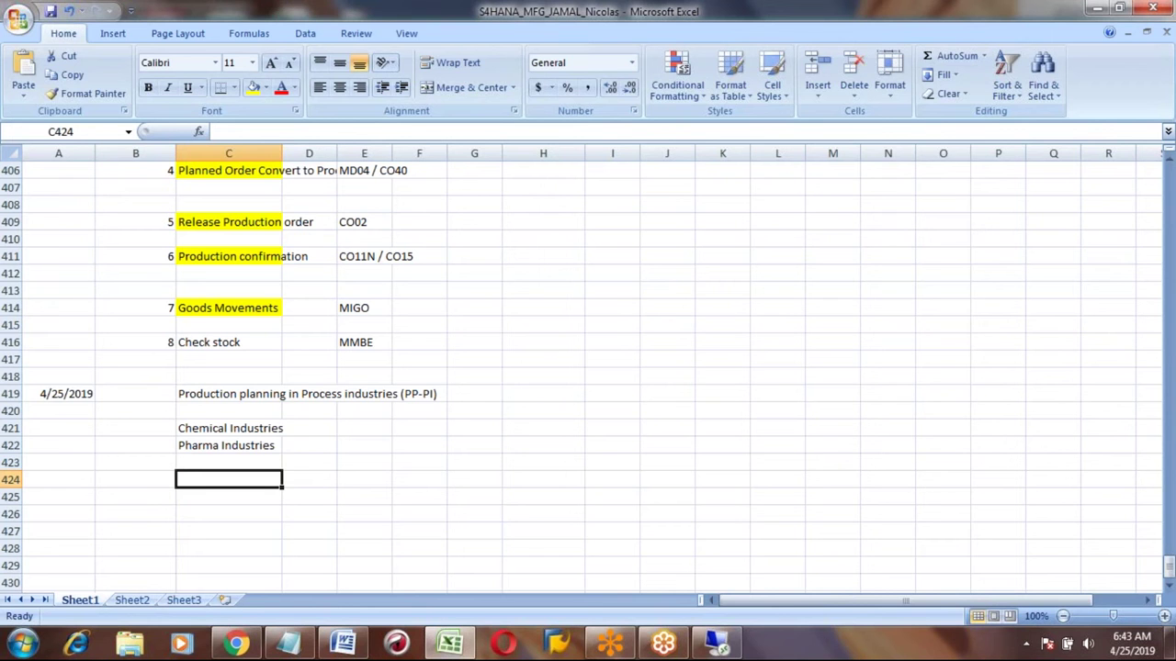
key(Up)
key(Up)
key(Up)
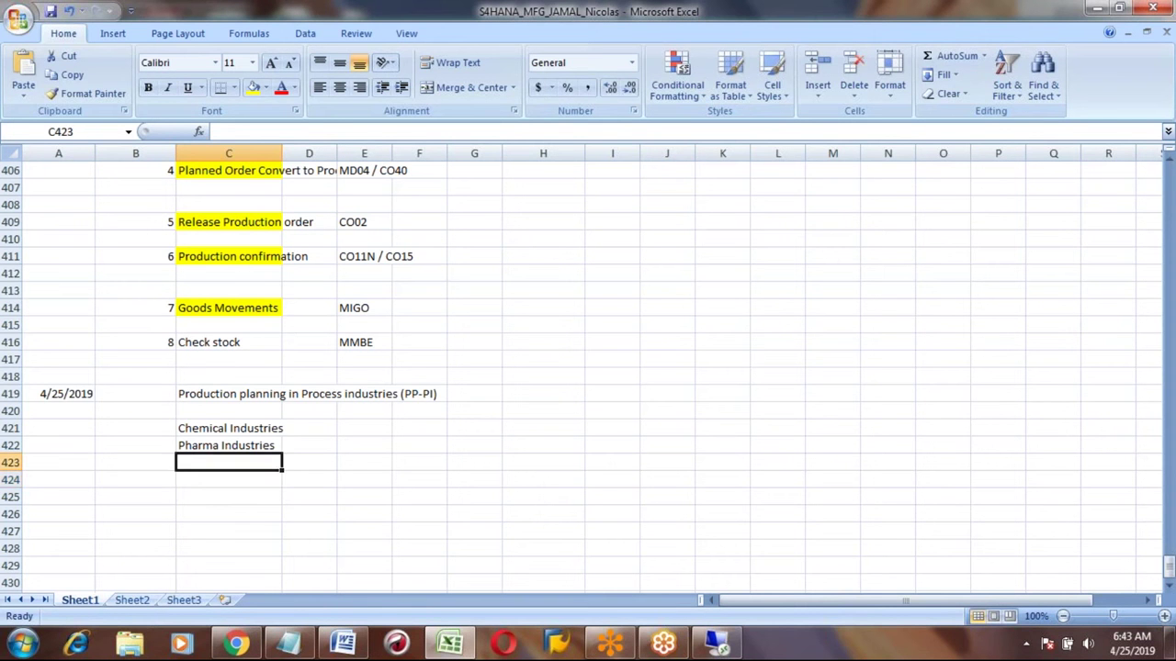
key(Down)
key(Down)
key(Down)
key(Up)
key(Up)
key(Up)
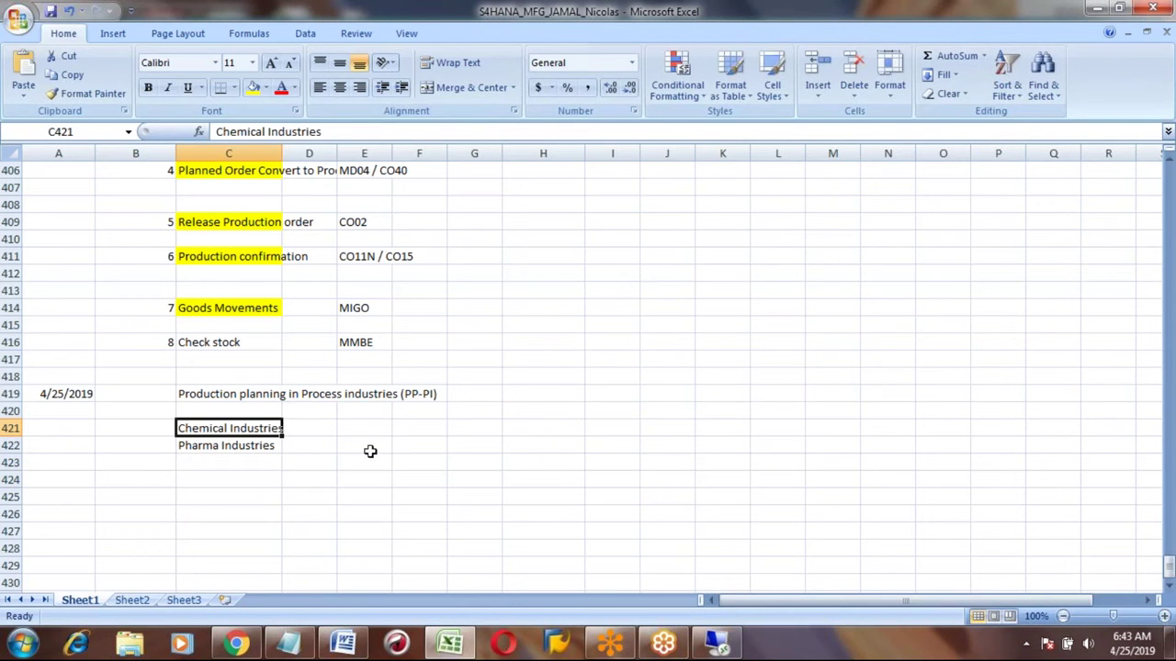
click(261, 396)
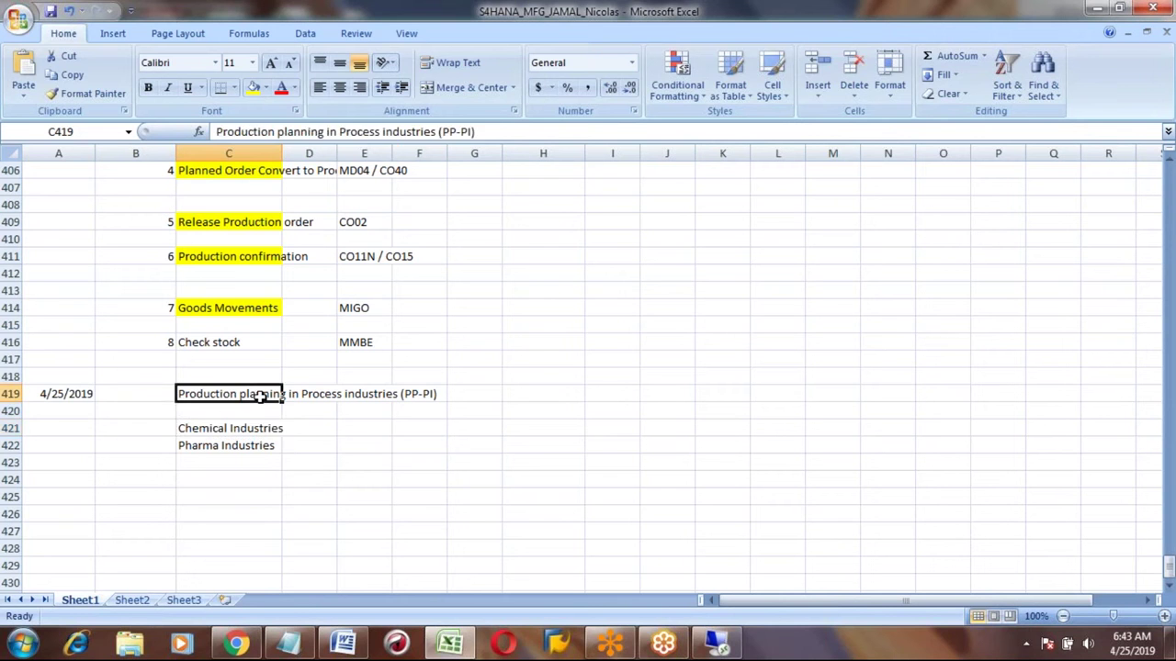
key(Down)
key(Down)
key(Down)
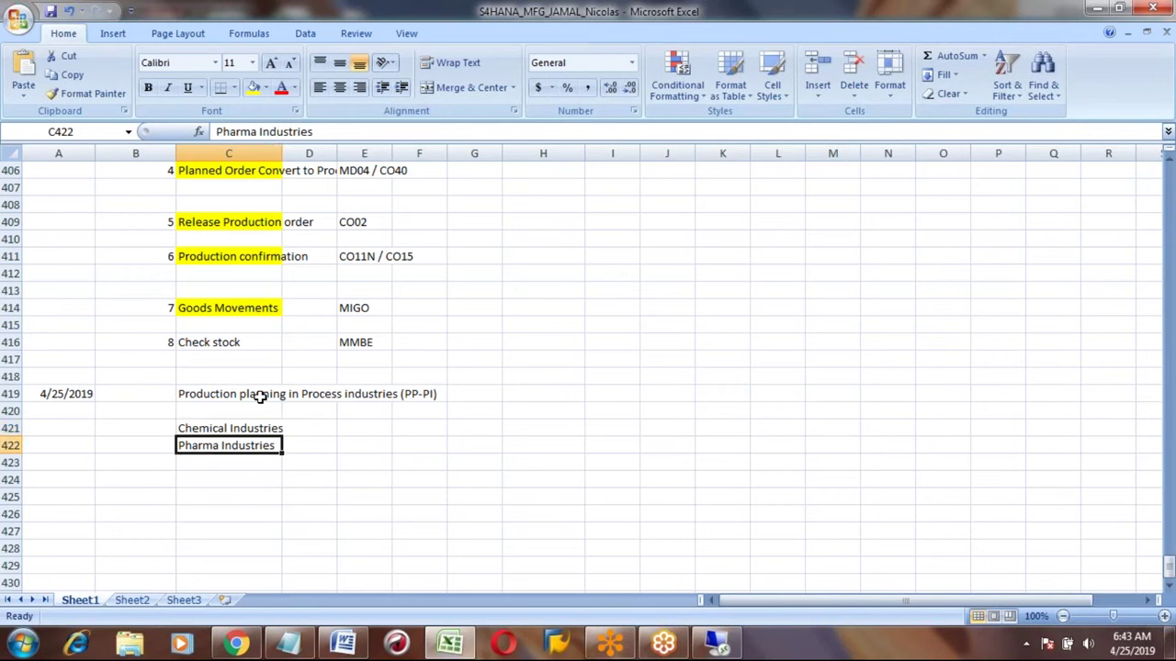
click(233, 396)
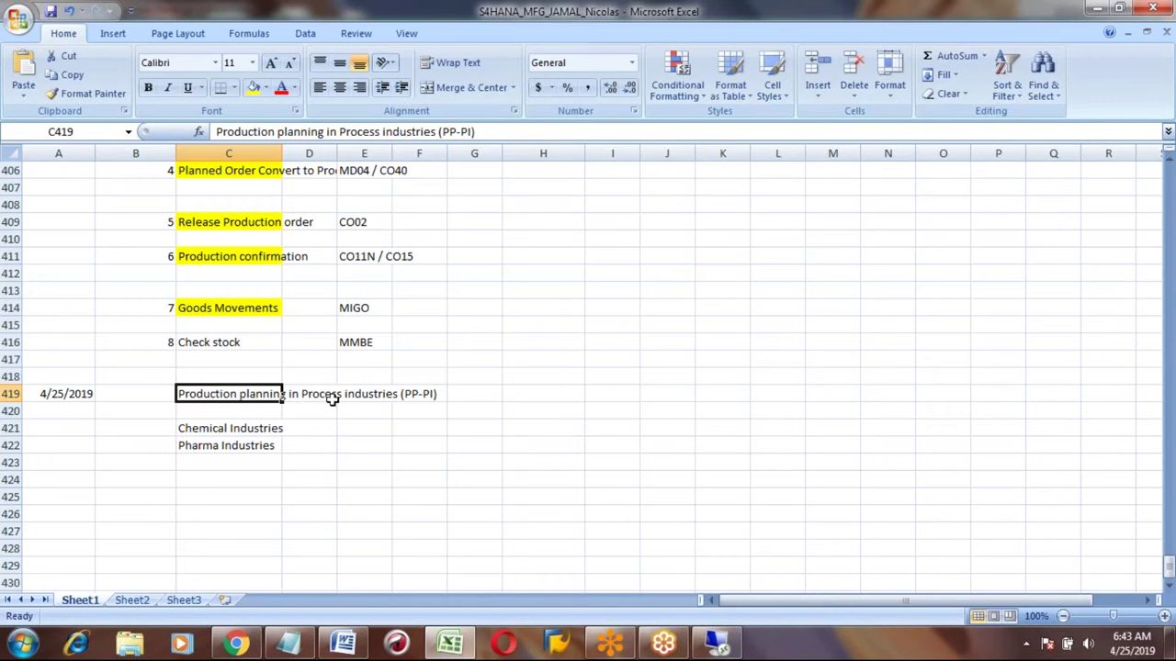
key(Down)
key(Down)
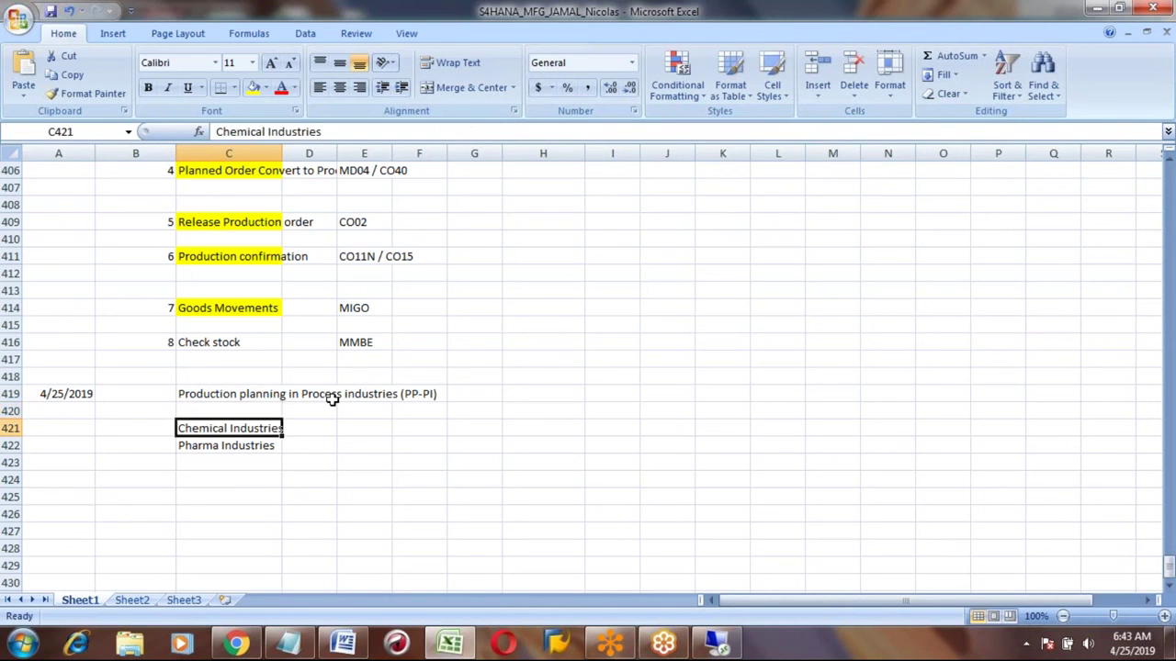
key(Down)
key(Up)
key(Up)
key(Up)
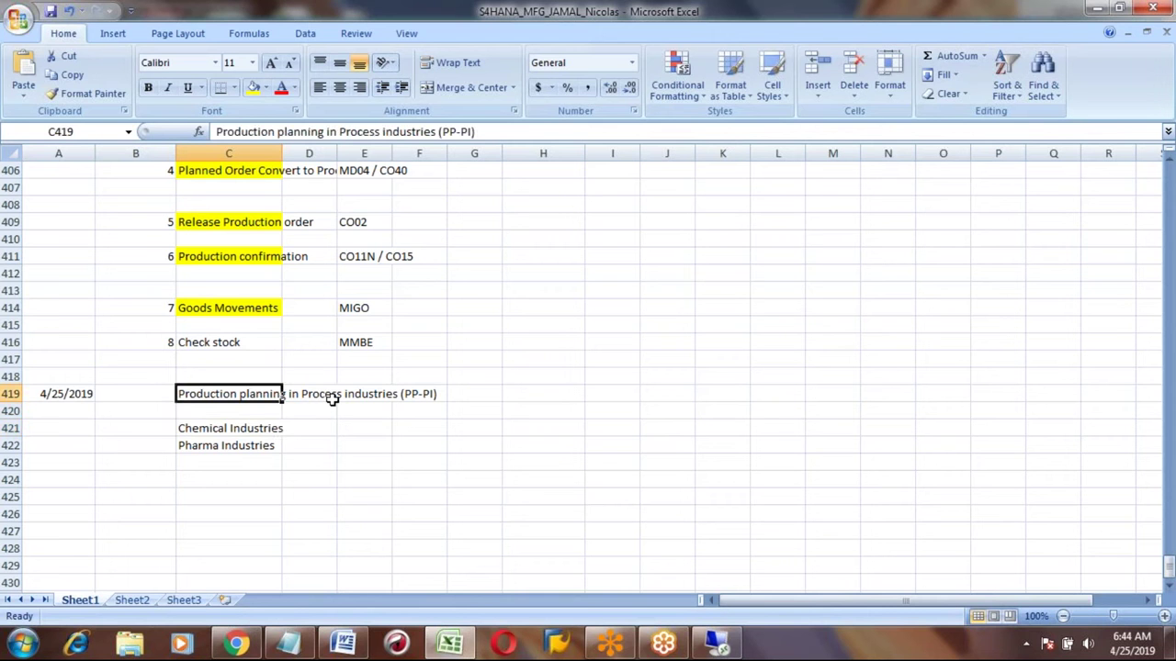
Step: Review the 4/24/2019 production process list from the sales order and MRP run through planned order to the stock check
key(Up)
key(Up)
key(Up)
key(Up)
key(Up)
key(Up)
key(Up)
key(Up)
key(Up)
key(Up)
key(Up)
key(Up)
key(Up)
key(Up)
key(Up)
key(Up)
key(Up)
key(Up)
key(Up)
key(Up)
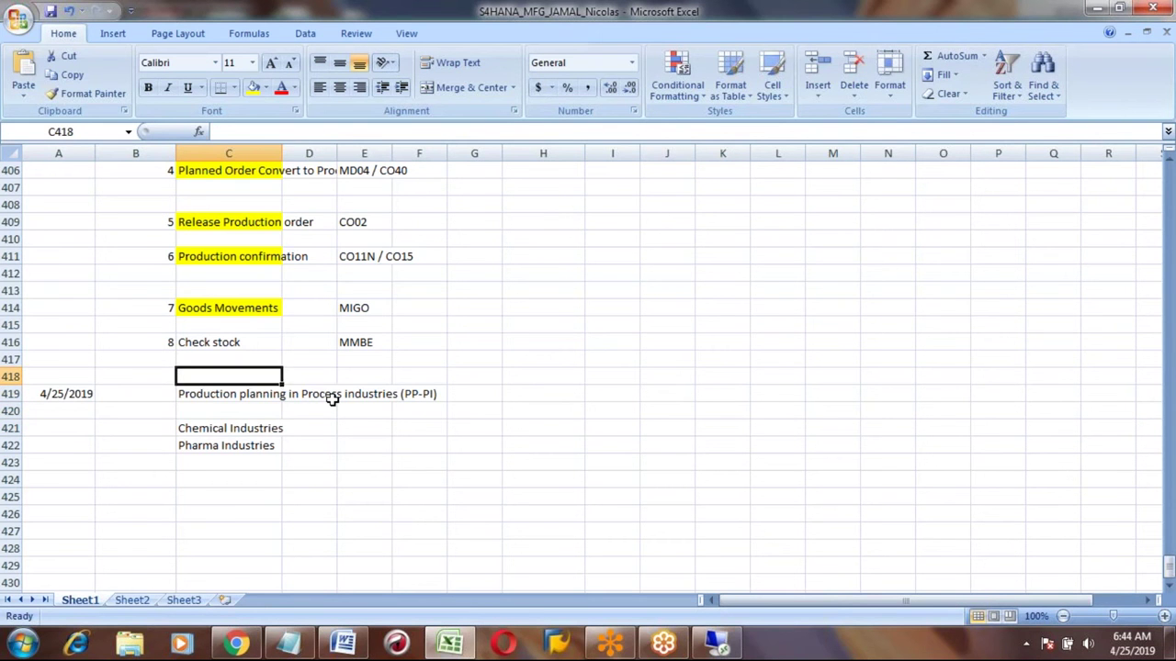
key(Up)
key(Up)
key(Up)
key(Up)
key(Up)
key(Up)
key(Up)
key(Up)
key(Up)
key(Up)
key(Up)
key(Up)
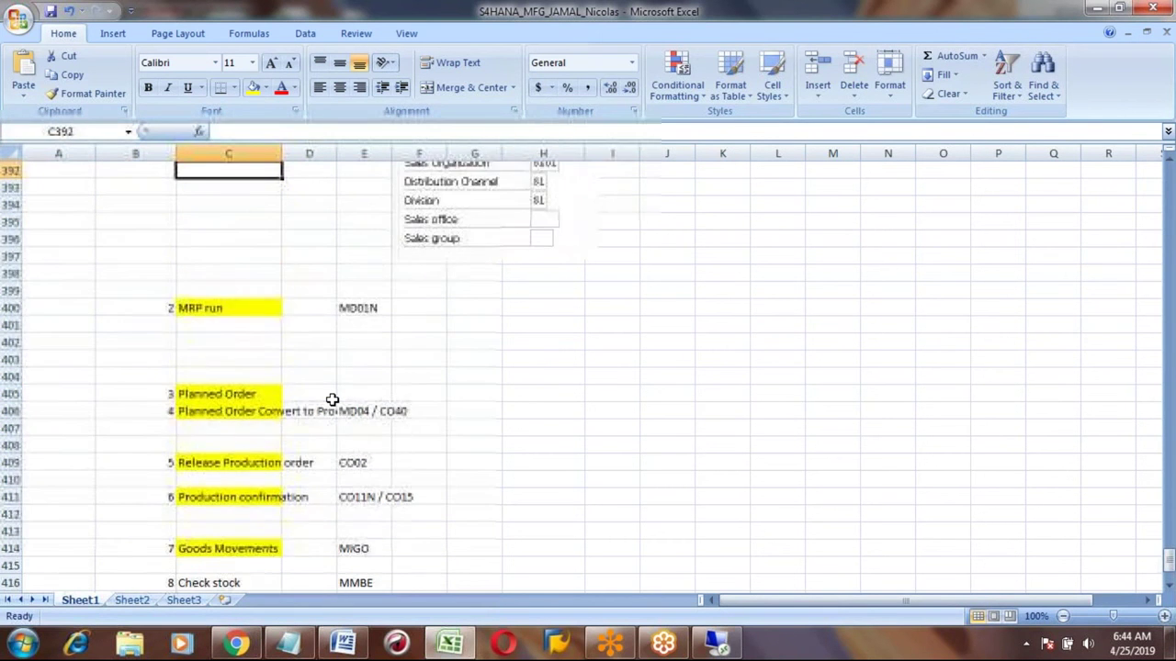
key(Up)
key(Down)
key(Down)
key(Down)
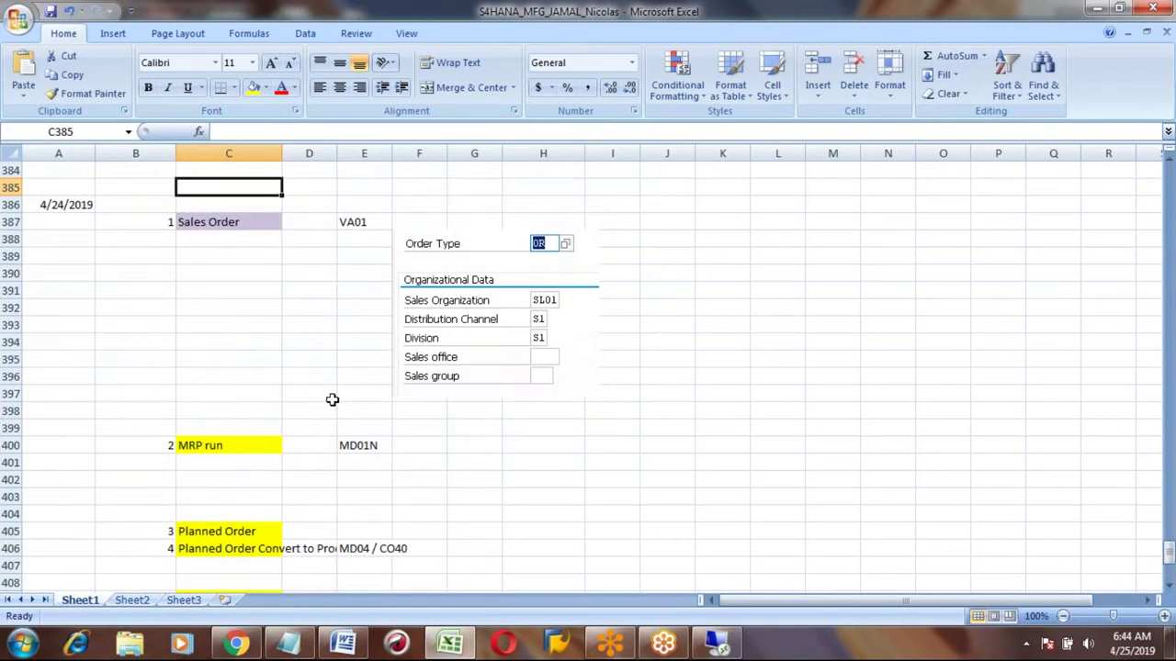
key(Down)
key(Down)
key(Down)
key(Down)
key(Down)
key(Down)
key(Down)
key(Down)
key(Down)
key(Down)
key(Down)
key(Down)
key(Down)
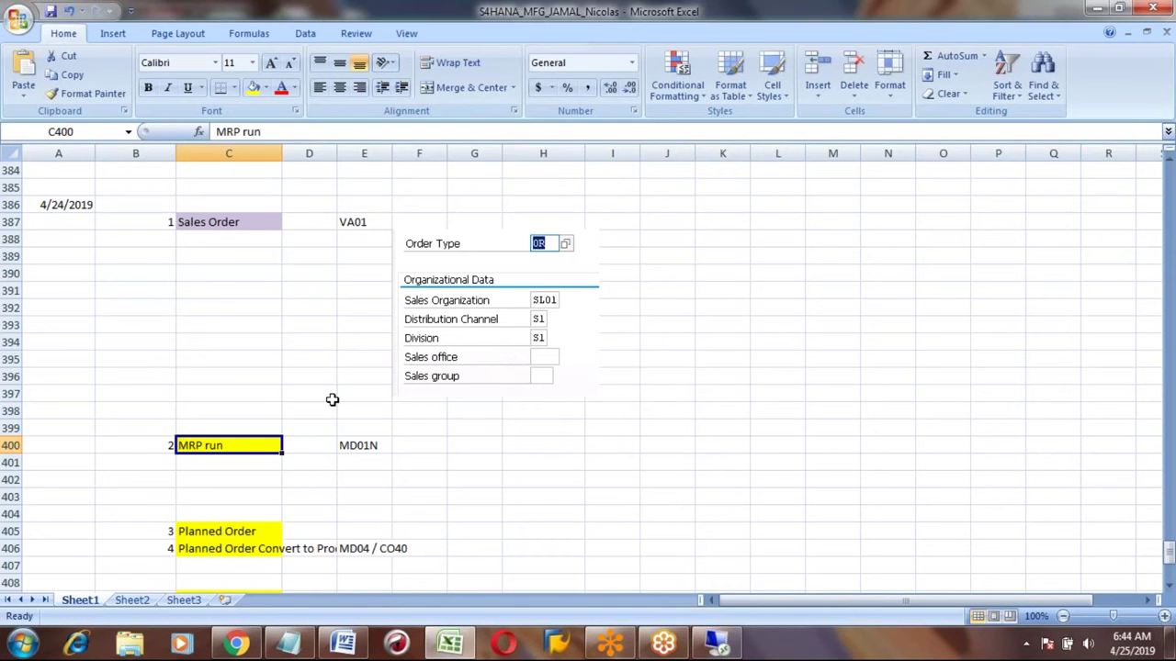
key(Down)
key(Down)
key(Down)
key(Down)
key(Down)
key(Down)
key(Down)
key(Down)
key(Down)
key(Down)
key(Down)
key(Down)
key(Down)
key(Down)
key(Down)
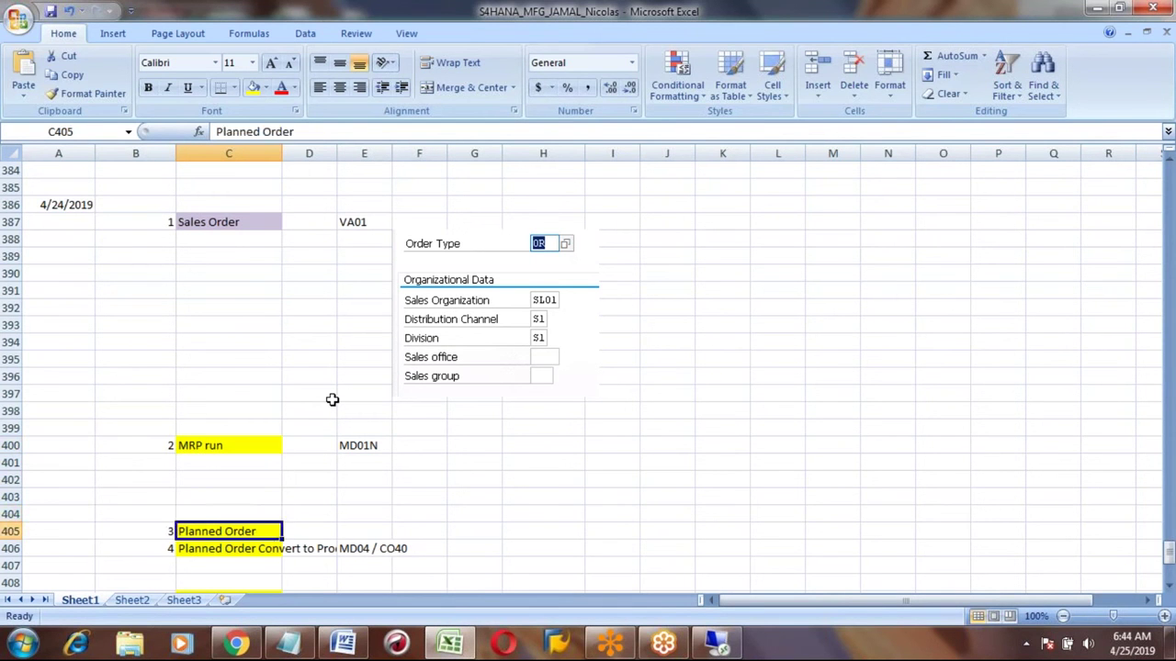
text(8	Check stock		MMBE   4/25/2019		Production planning in Process industries (PP-PI)  Chemical Industries)
key(Return)
text(Pharma Industries)
key(Return)
key(Down)
key(Down)
key(Down)
key(Up)
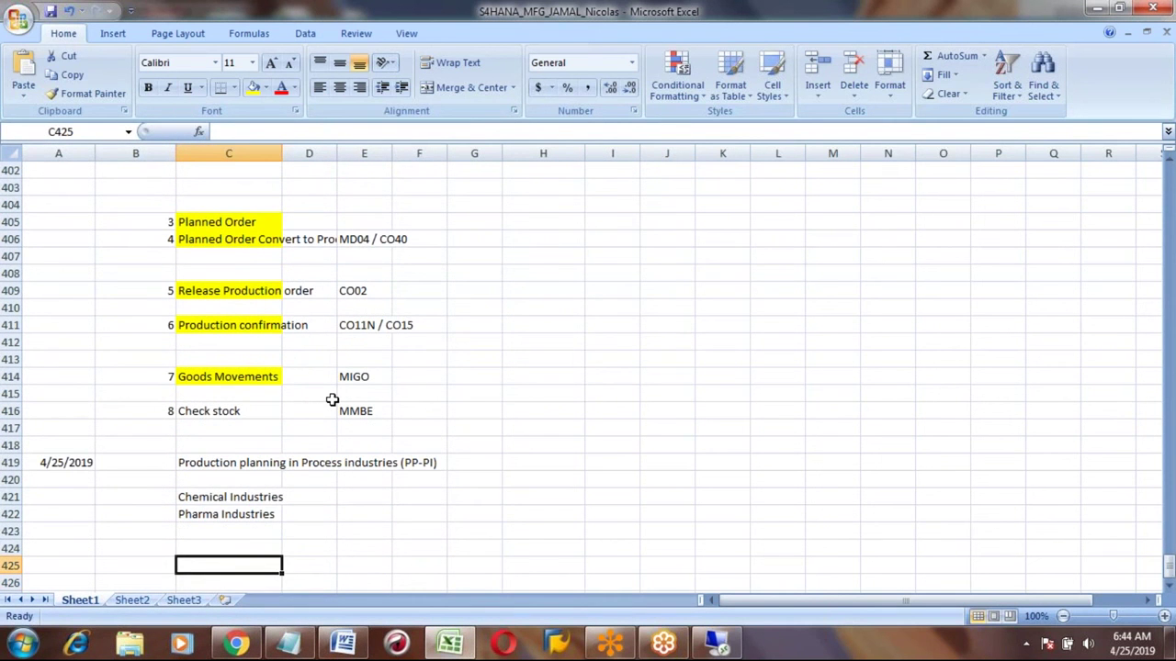
key(Up)
key(Up)
key(Up)
key(Up)
key(Down)
key(Down)
key(Down)
key(Down)
key(Down)
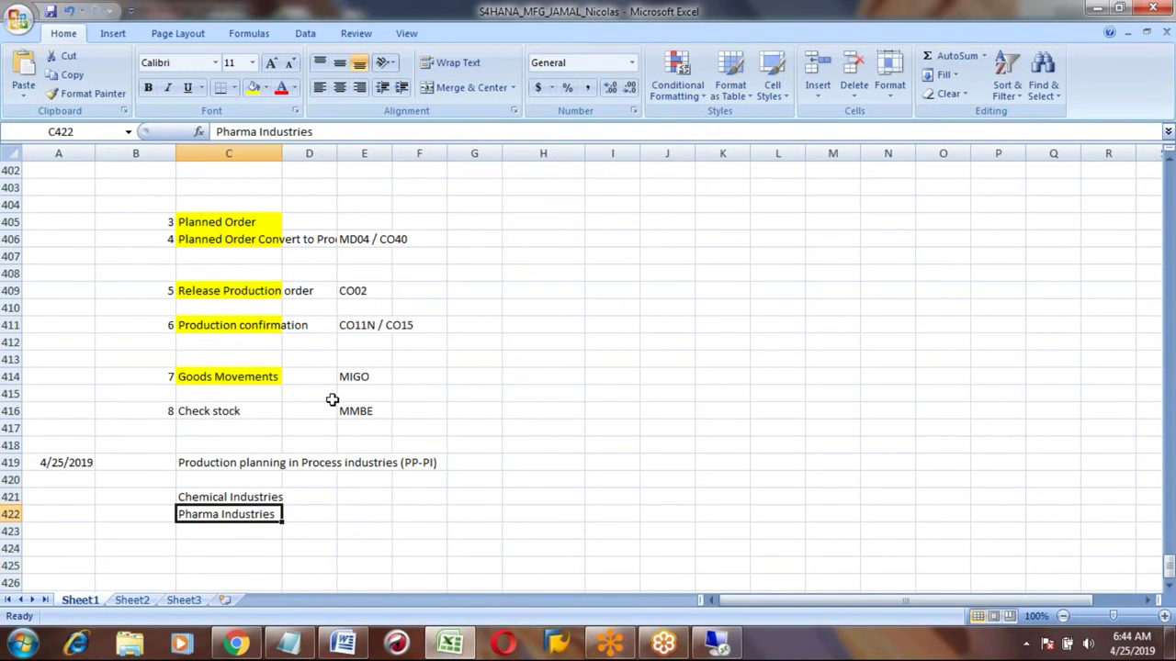
Step: Enter the heading "Master data" in cell B425, below the list of process industries
key(Up)
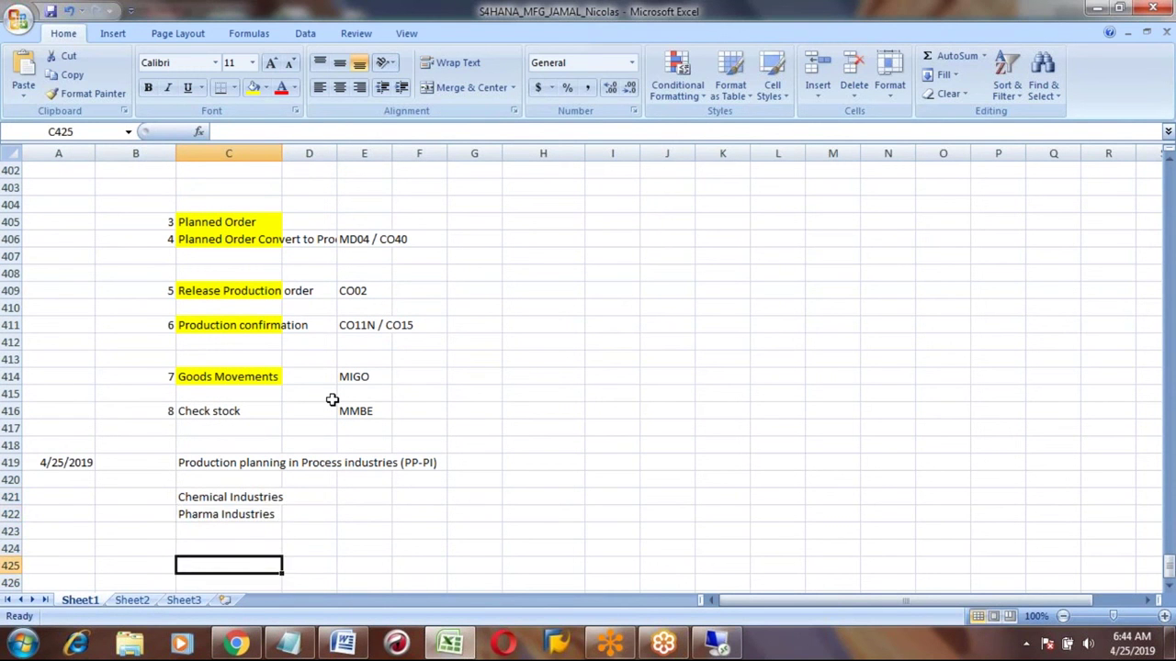
key(Left)
text(M)
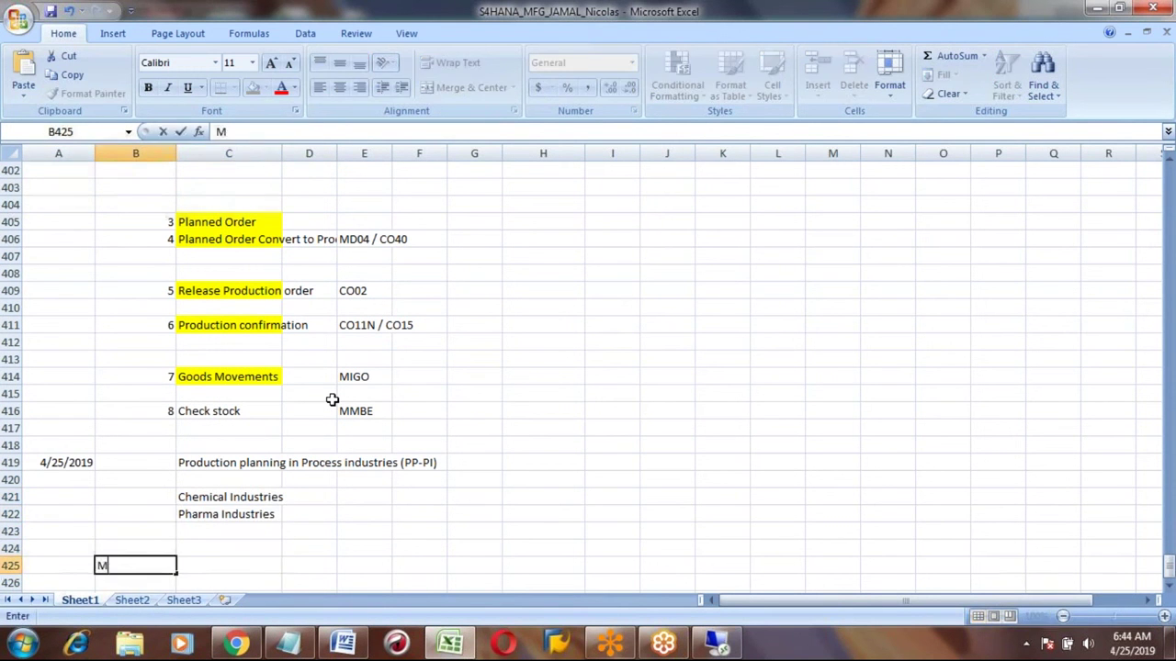
text(aster data)
key(Down)
key(Down)
key(Down)
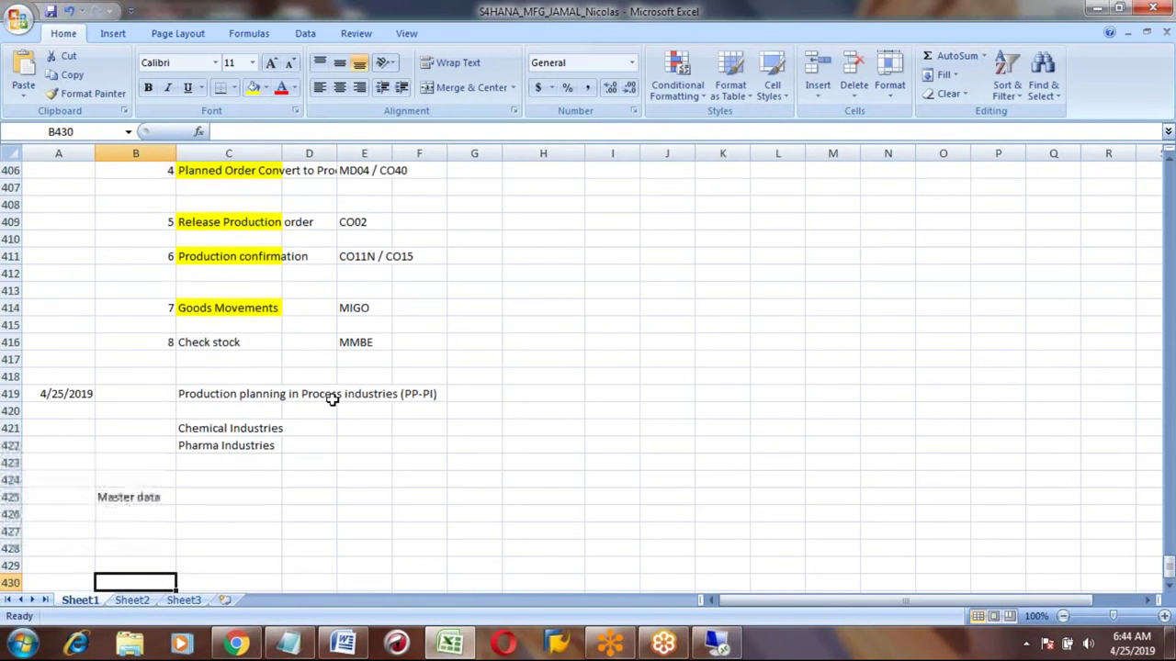
Step: Enter the column heading "Discrete" in cell C426, one row below and one column past the master data heading
key(Up)
key(Up)
key(Up)
key(Right)
key(Up)
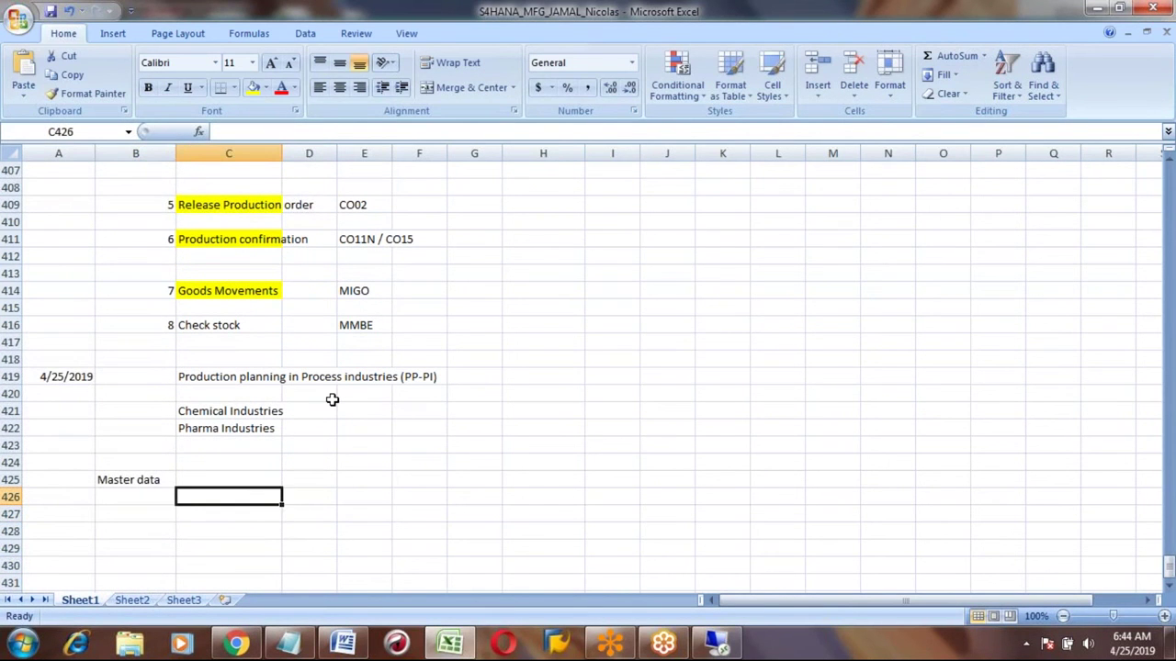
text(Discrete)
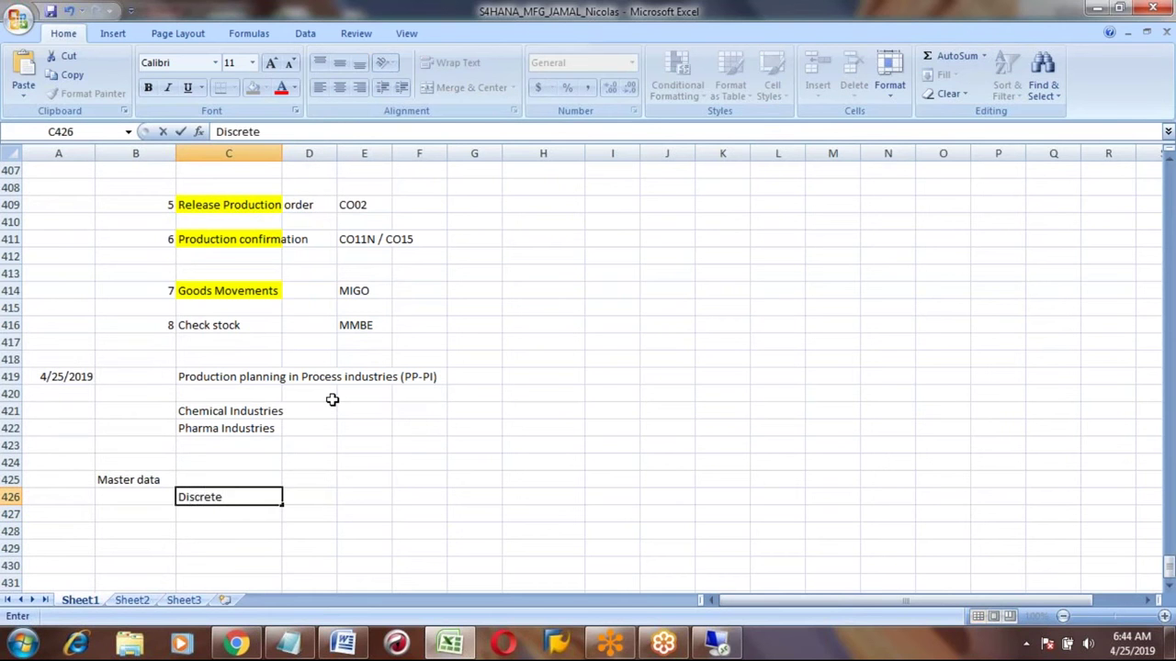
key(Return)
key(Up)
key(Right)
key(Left)
key(Down)
key(Up)
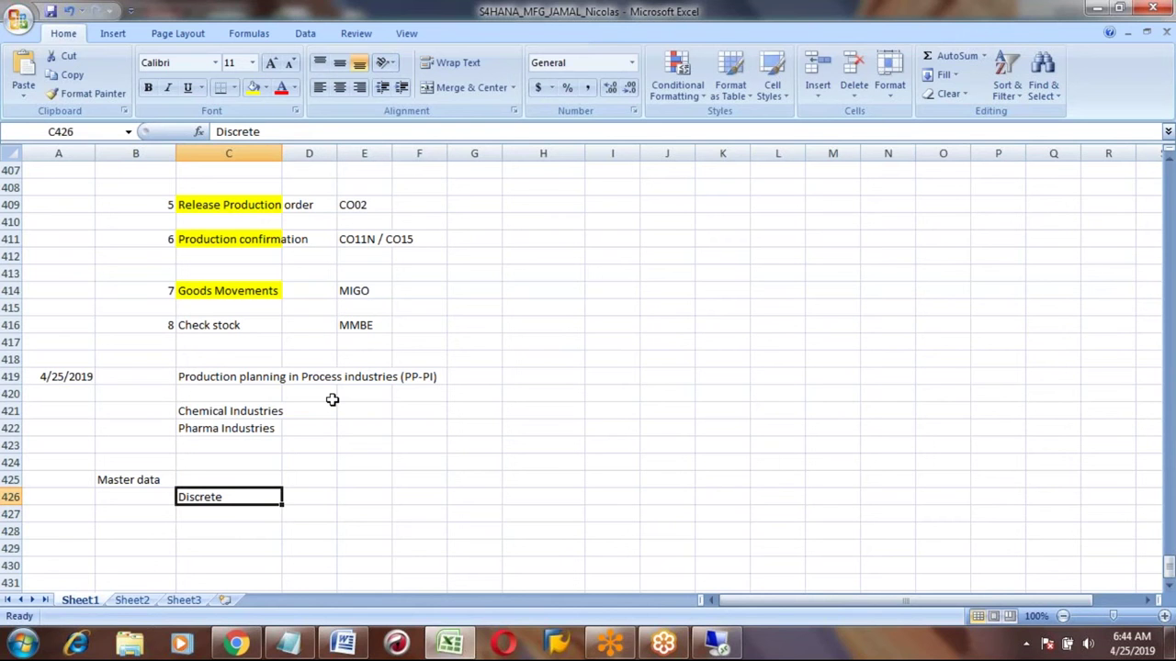
Step: Start the discrete master data list with the number 1 in B427 and "Material Master" in C427
key(Down)
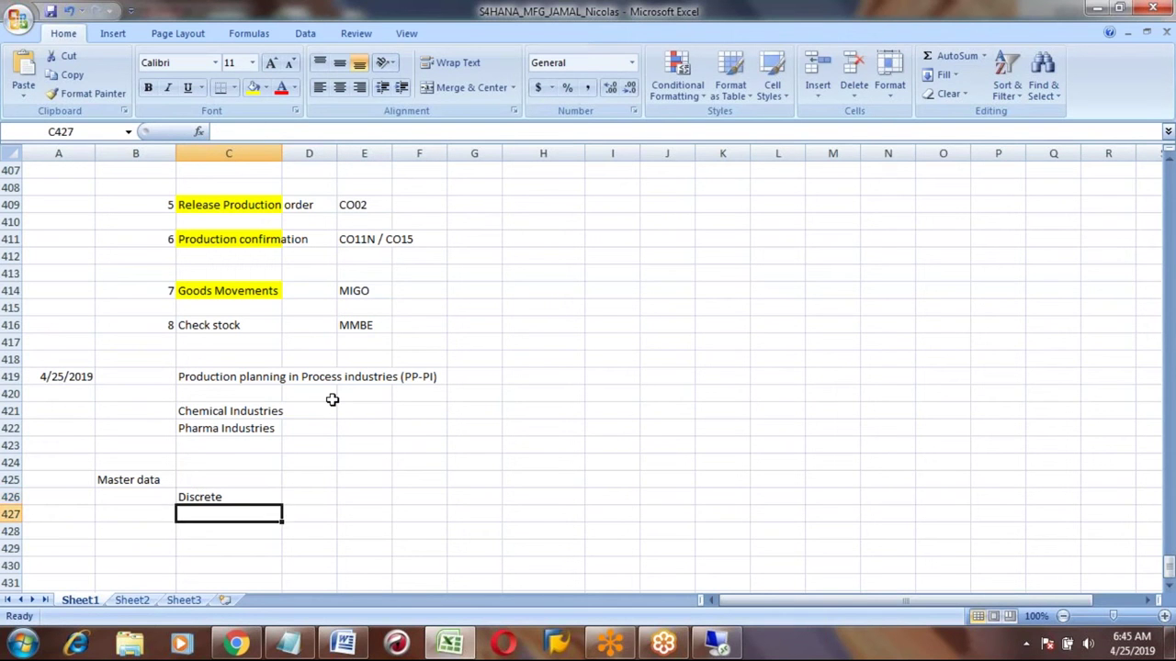
key(Left)
text(1)
key(Tab)
text(Master)
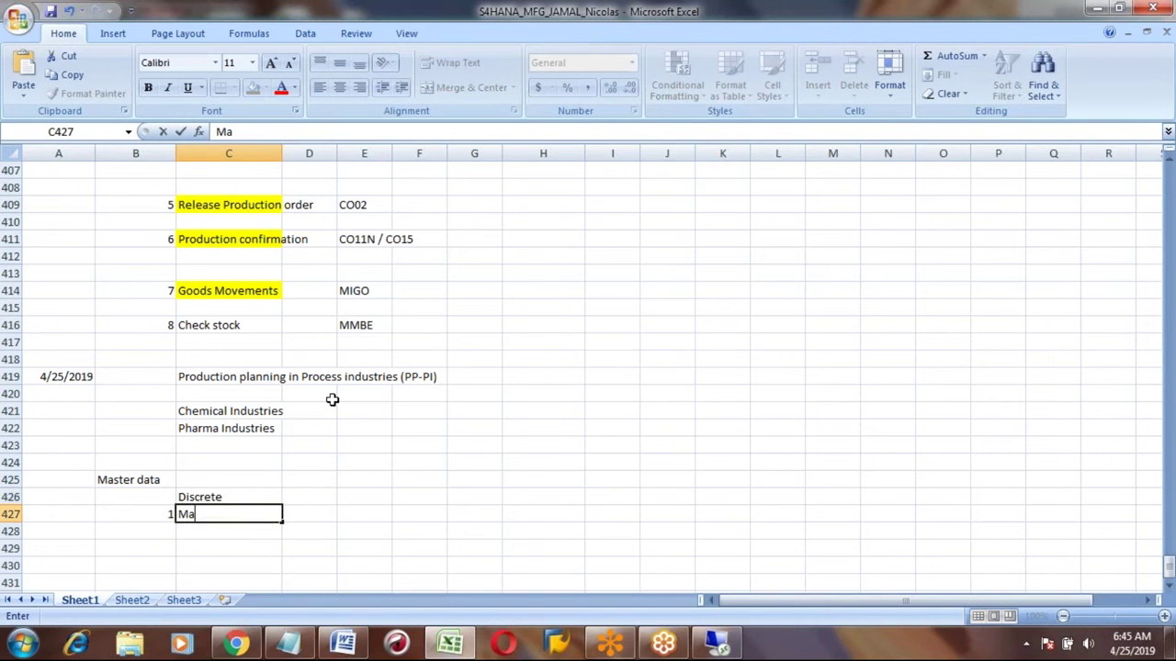
key(BackSpace)
key(BackSpace)
key(BackSpace)
key(BackSpace)
text(terial Master)
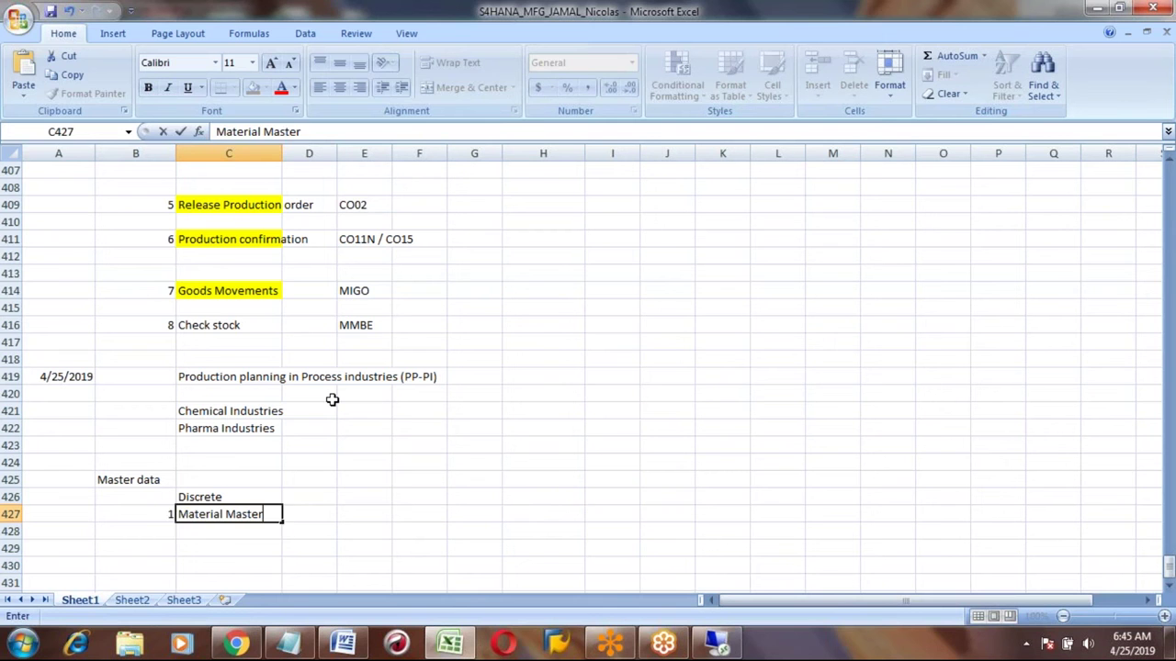
key(Return)
Step: Add "BOM" in C428 and "Workcenter" in C429 to the discrete master data list
text(BOM)
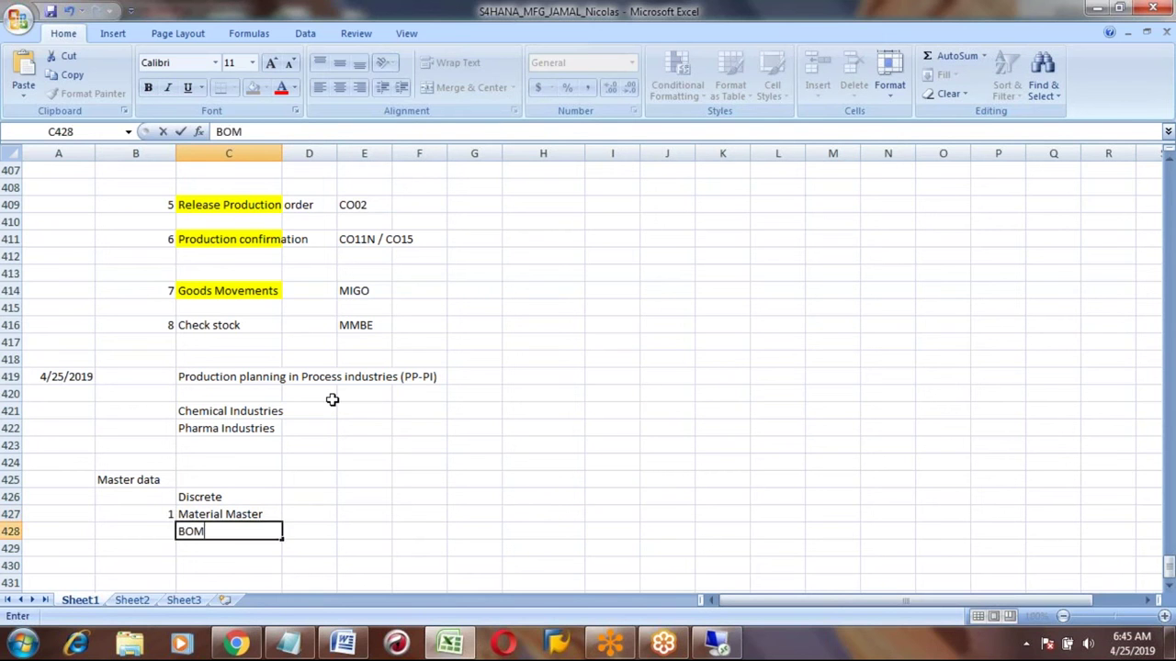
key(Return)
text(Workce)
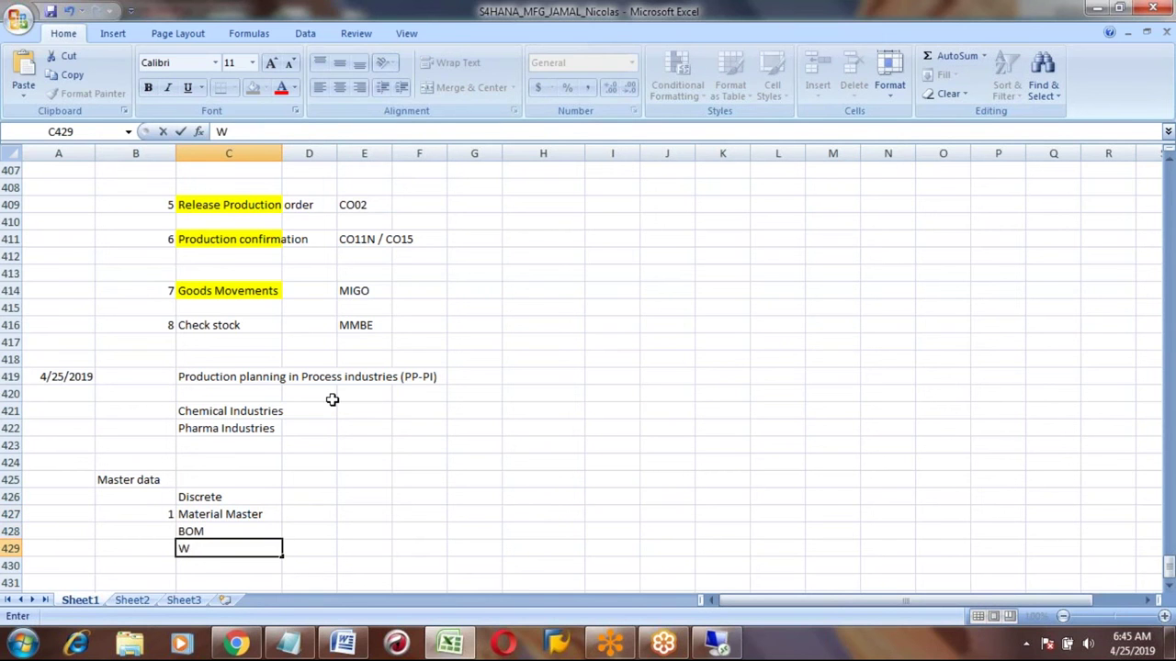
key(BackSpace)
key(BackSpace)
text(enter)
key(Return)
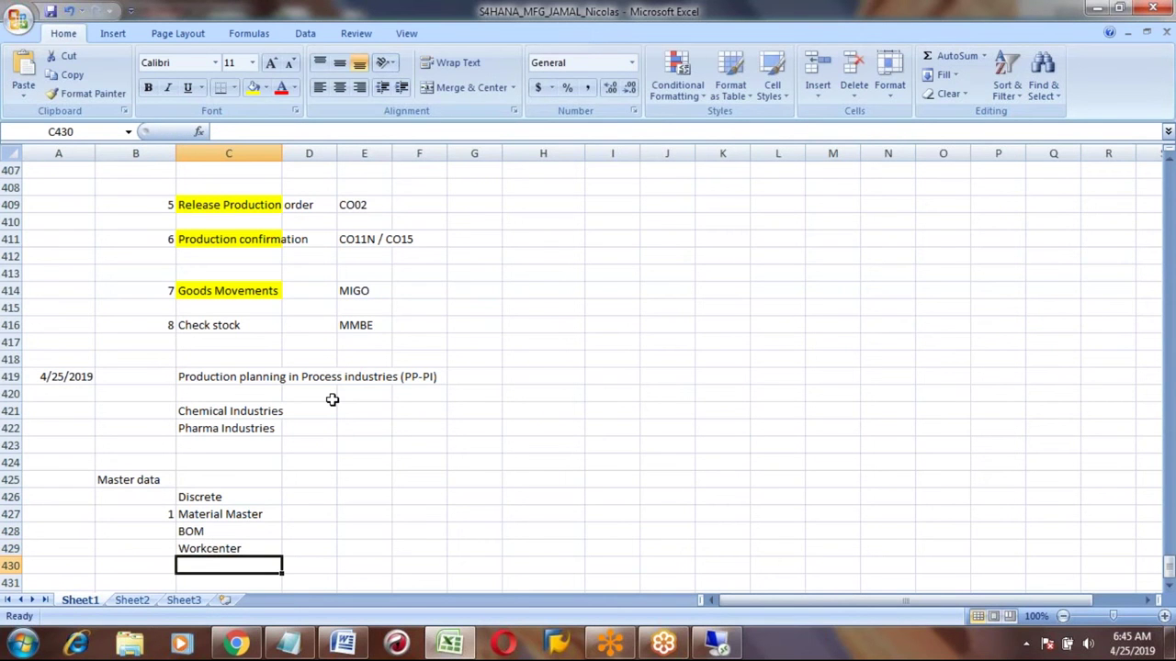
Step: Complete the discrete master data list with "Routing" in C430 and "Production version" in C431
text(Routing)
key(Return)
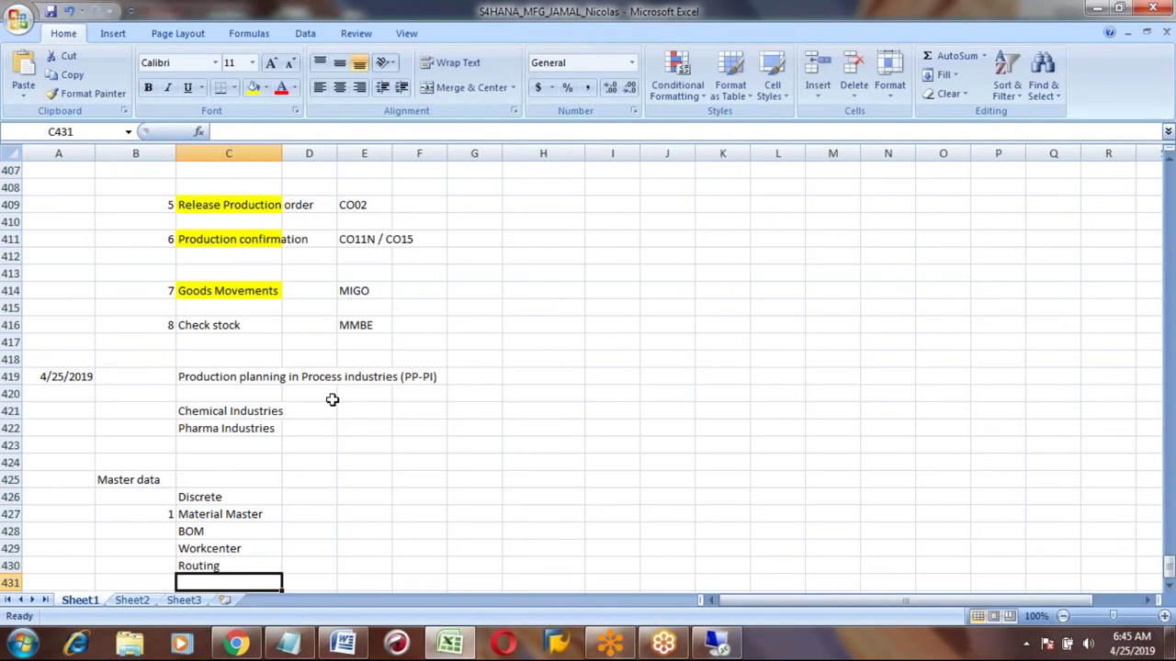
text(Production ve)
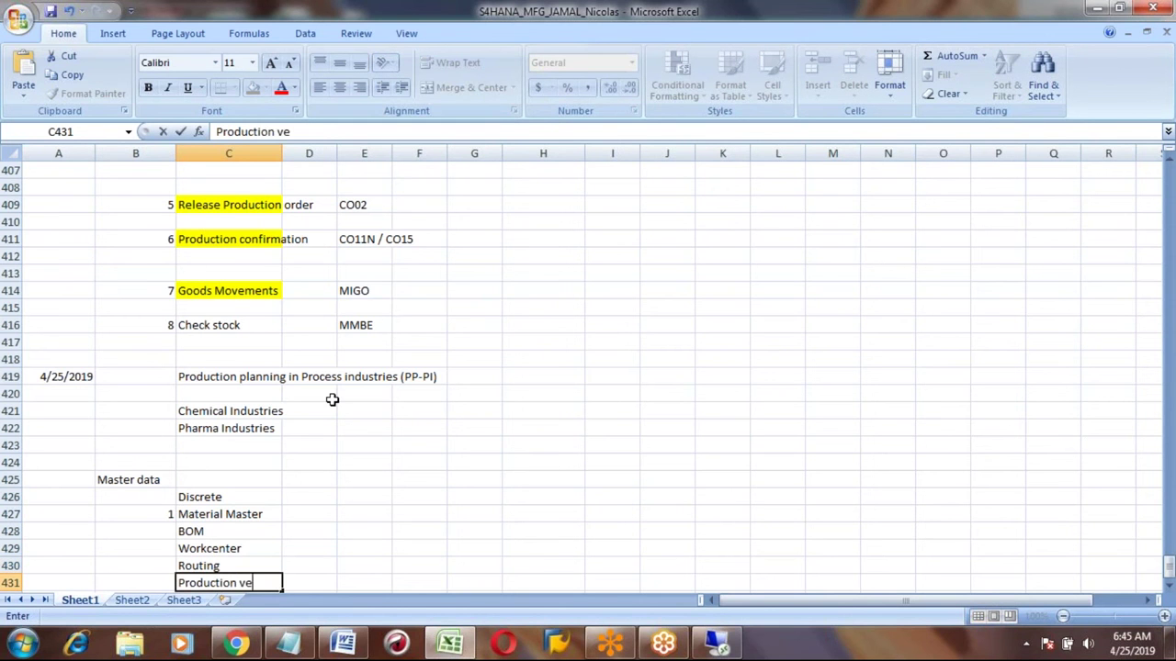
text(rsion)
key(Return)
key(Up)
key(Up)
key(Up)
key(Up)
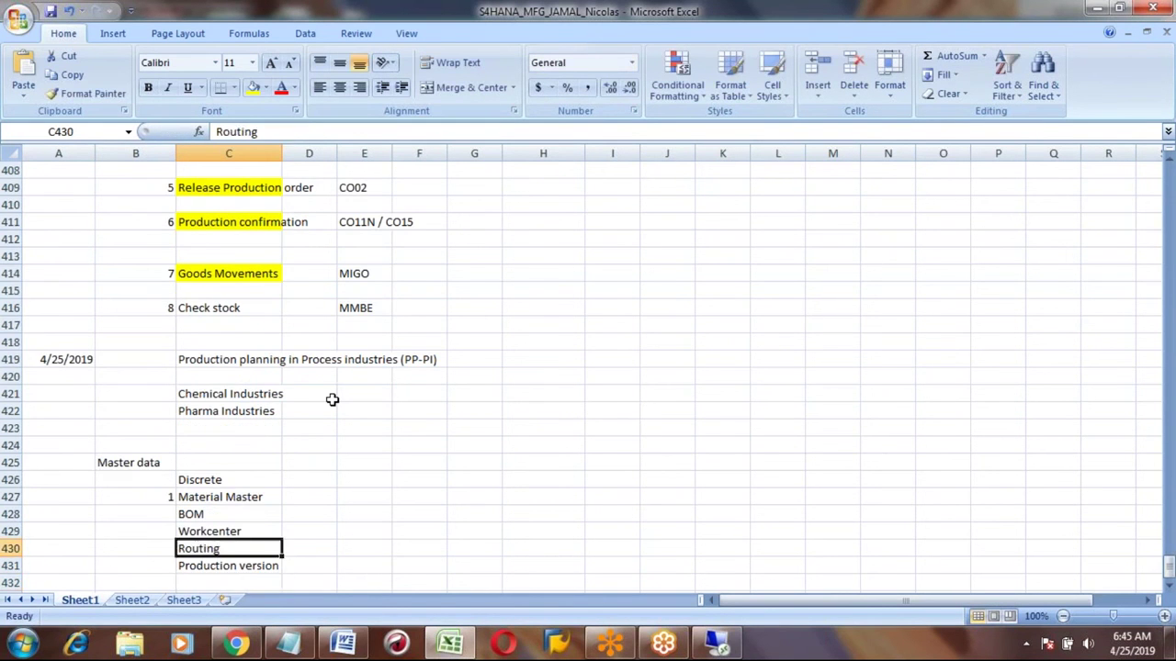
Step: Number the discrete master data entries from BOM to Production version as 2, 3, 4 and 5 in B428:B431
key(Left)
text(2)
key(Return)
text(3)
key(Return)
text(4)
key(Return)
text(5)
key(Right)
Step: Add the sixth discrete master data entry, with the number 6 in B432 and "Info record" in C432
key(Down)
key(Left)
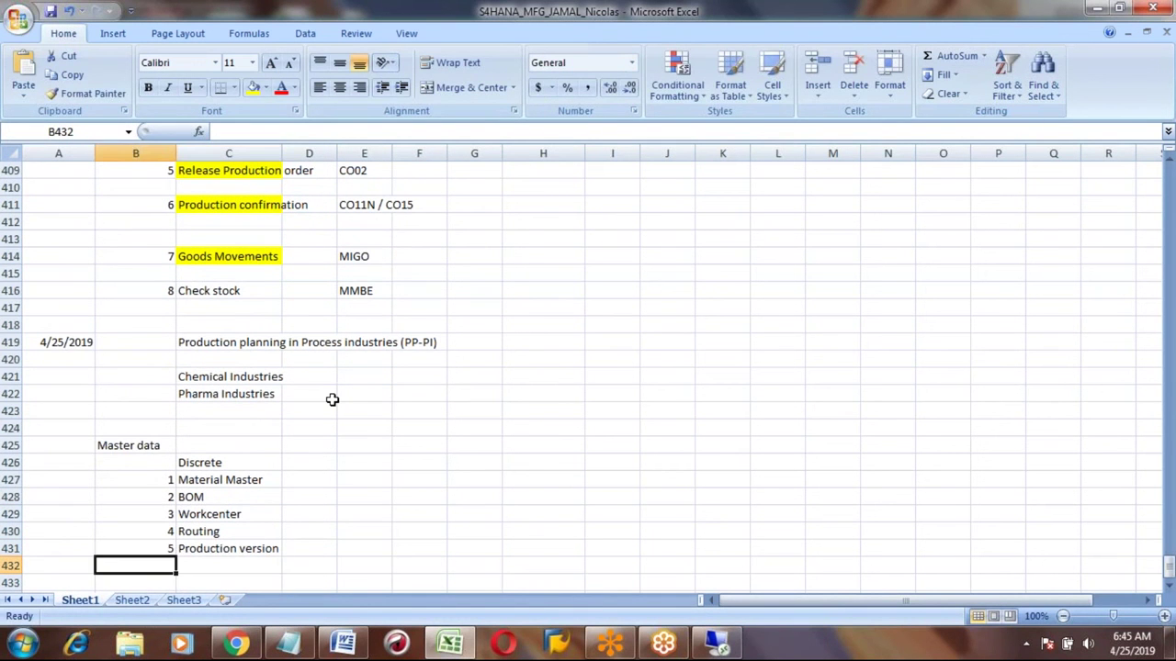
text(6)
key(Right)
text(Info)
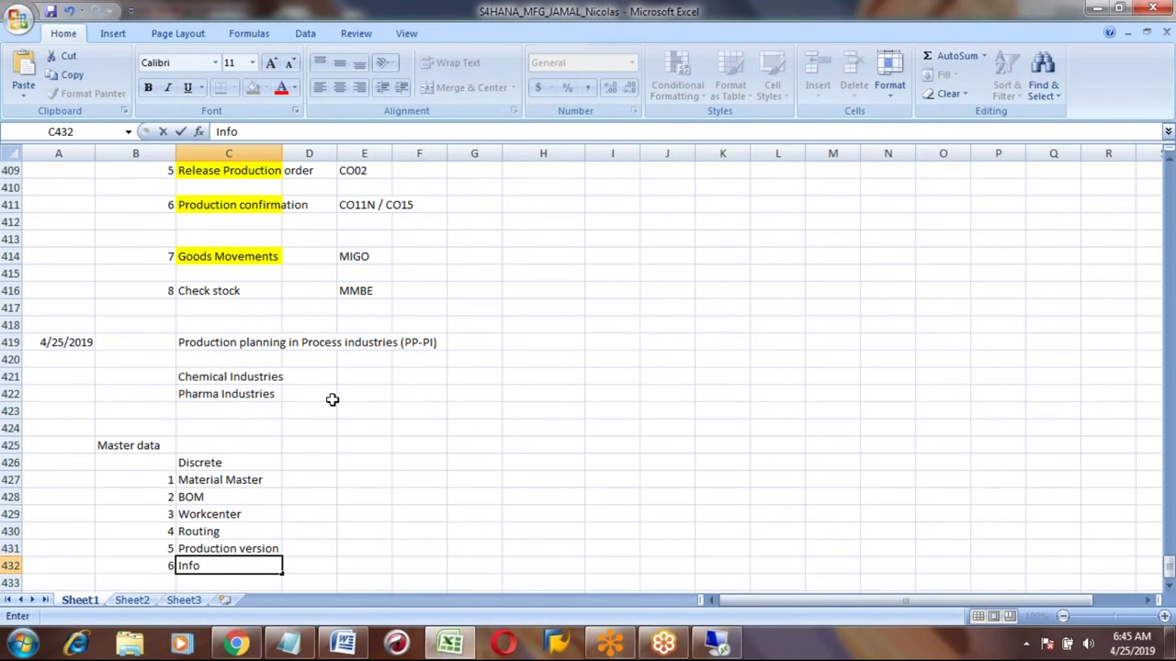
text( record)
key(ctrl+Return)
Step: Enter the column heading "PPPI" in D426, beside the "Discrete" heading
key(Up)
key(Up)
key(Up)
key(Up)
key(Up)
key(Up)
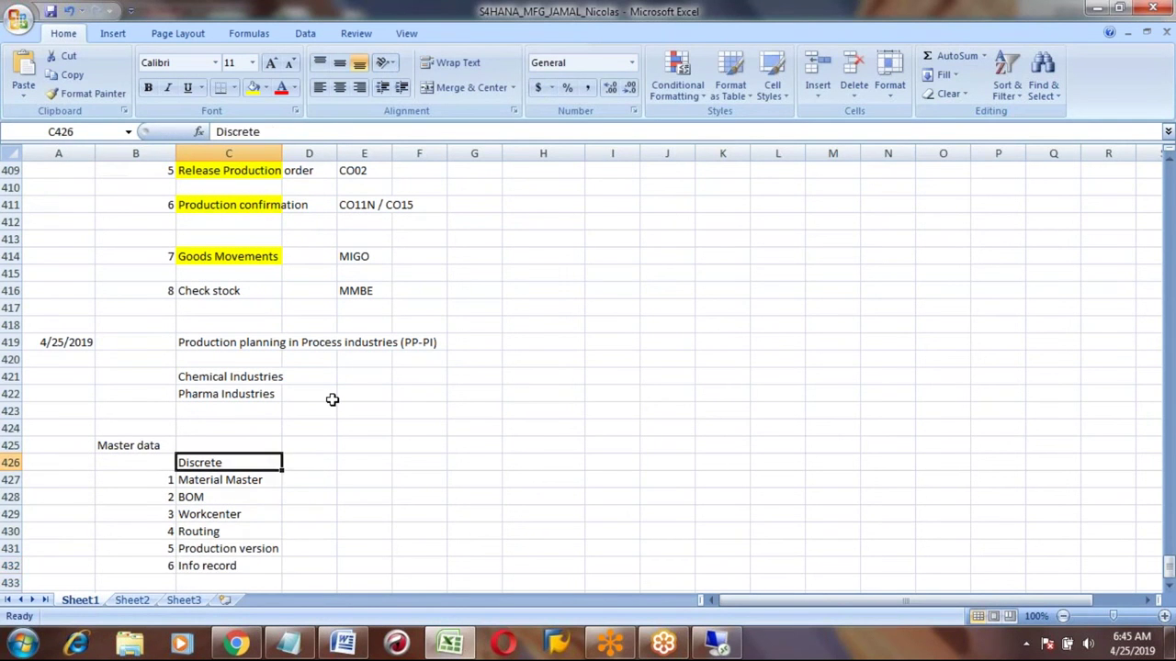
key(Right)
text(PP)
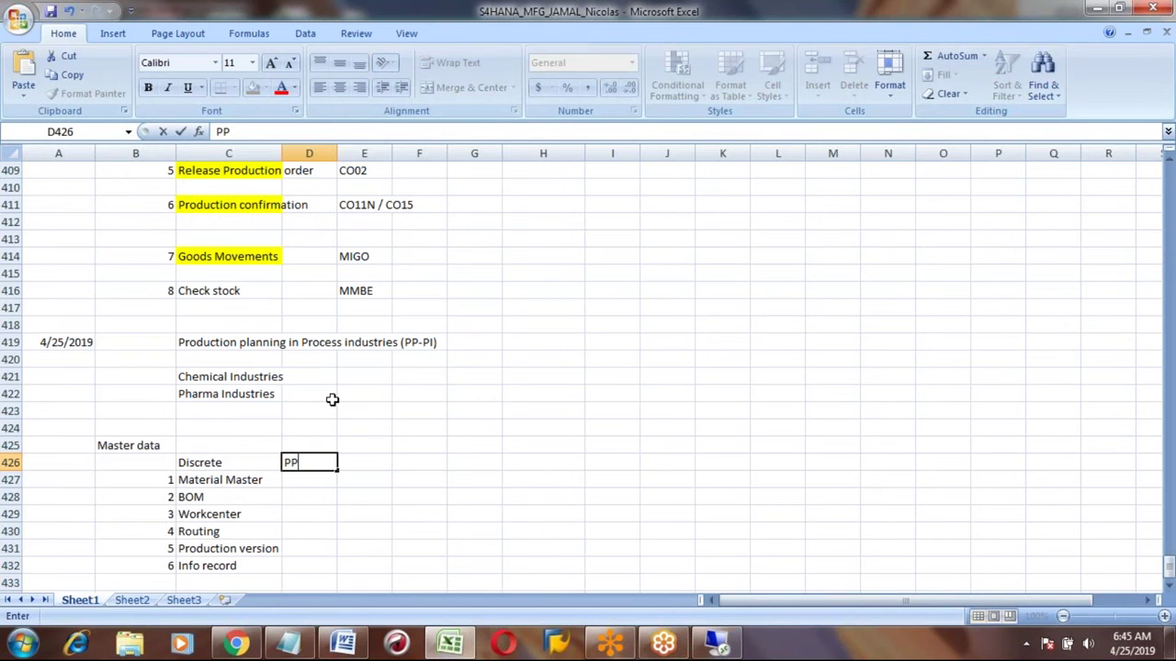
text(PI)
key(Return)
key(Up)
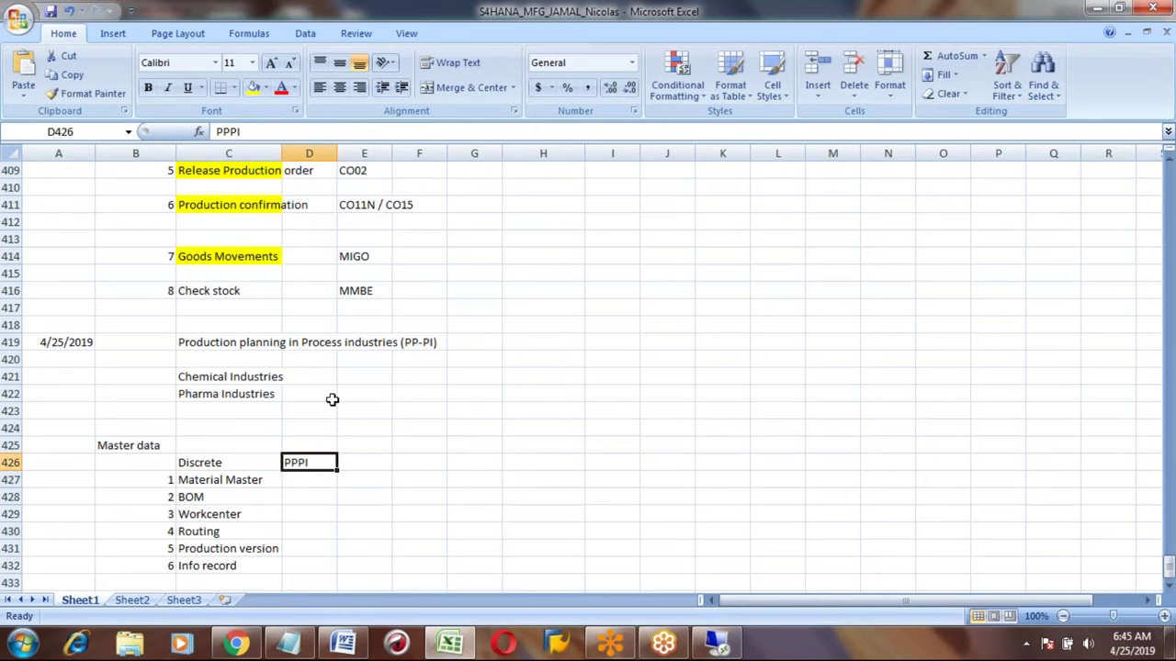
Step: Copy the "Material Master" and "BOM" entries from C427:C428 into D427:D428 under the PPPI heading
key(Left)
key(Left)
key(Down)
key(Right)
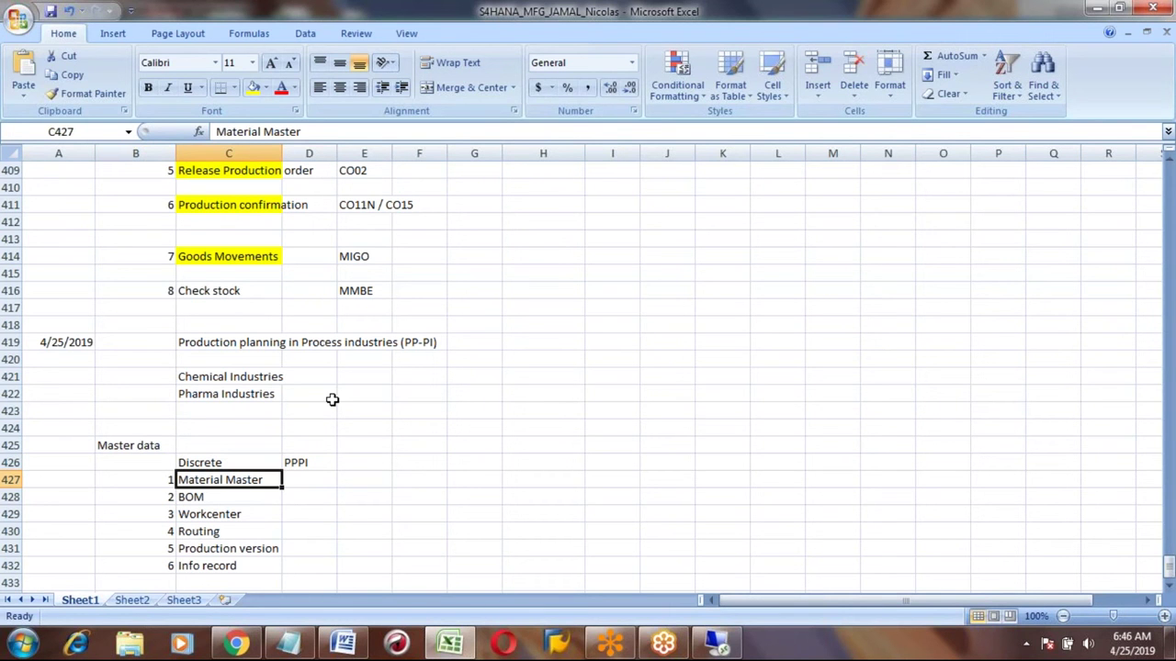
key(shift+Down)
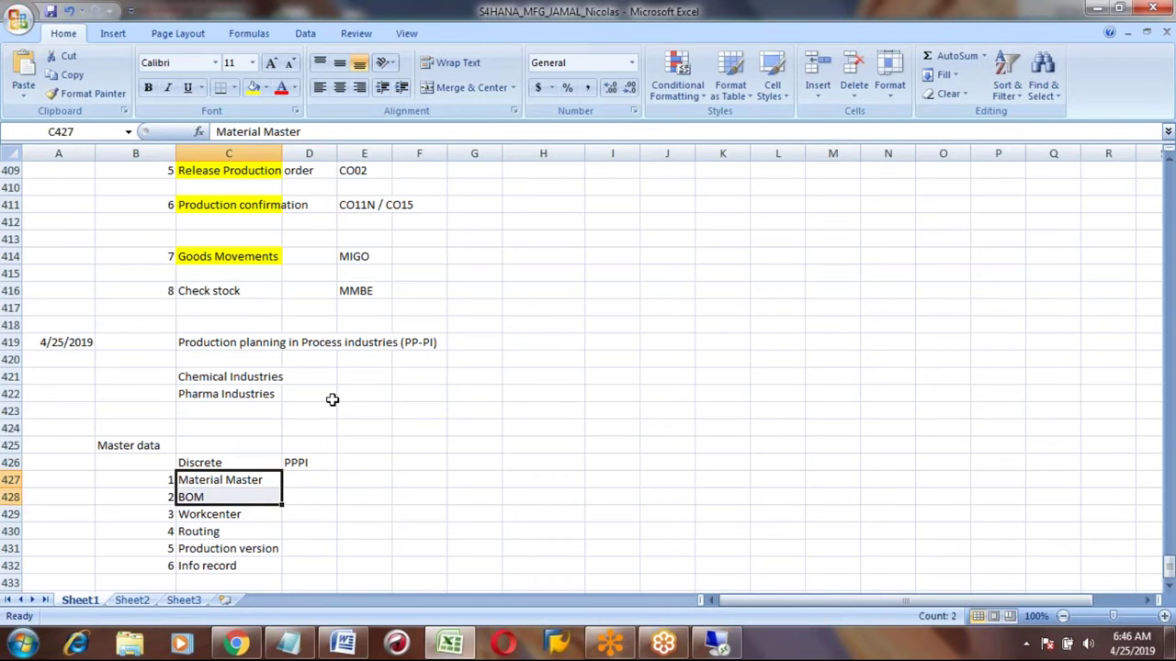
key(ctrl+c)
key(Right)
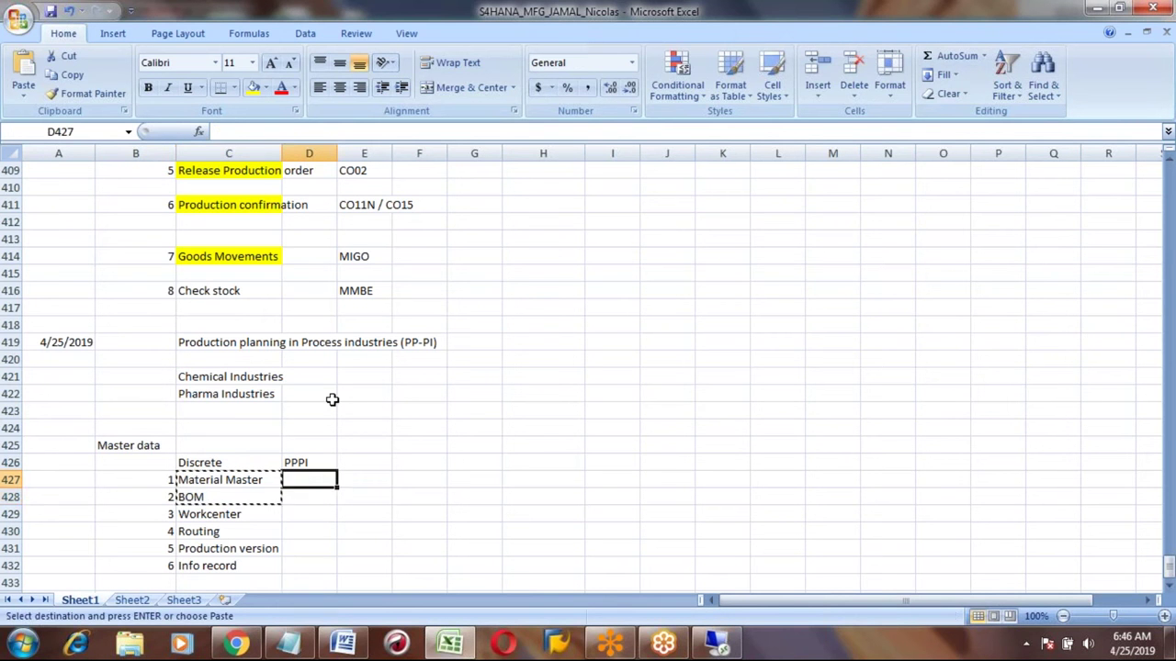
key(ctrl+v)
Step: Enter "Resource" in D429 as the PPPI counterpart of Workcenter
click(308, 514)
click(229, 515)
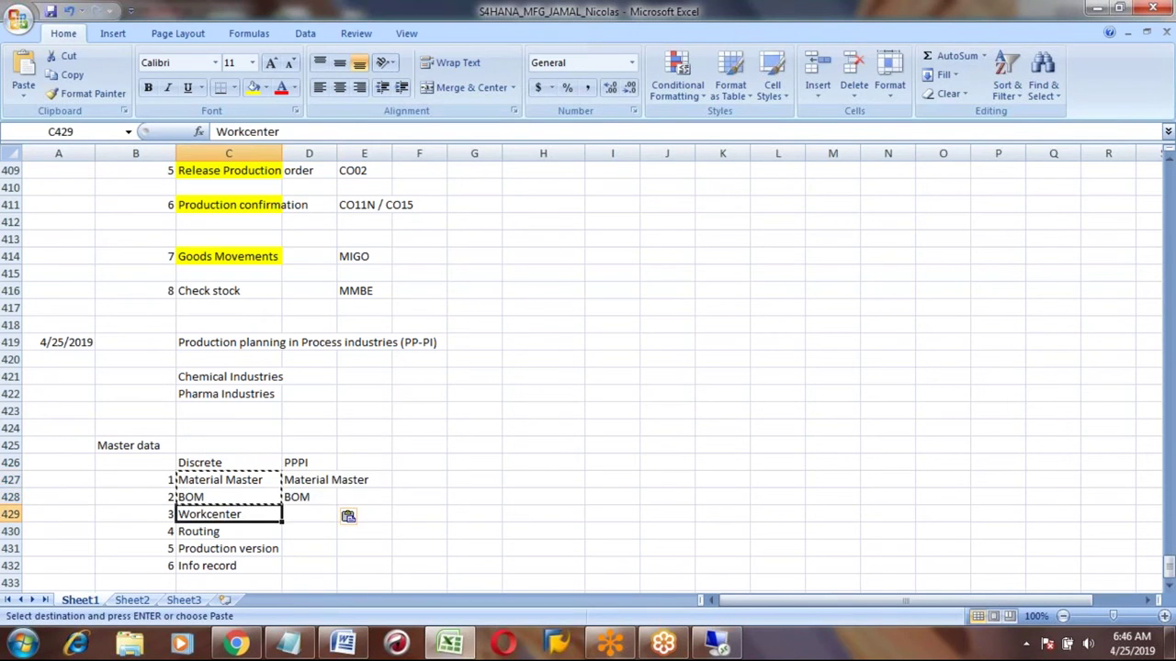
key(Right)
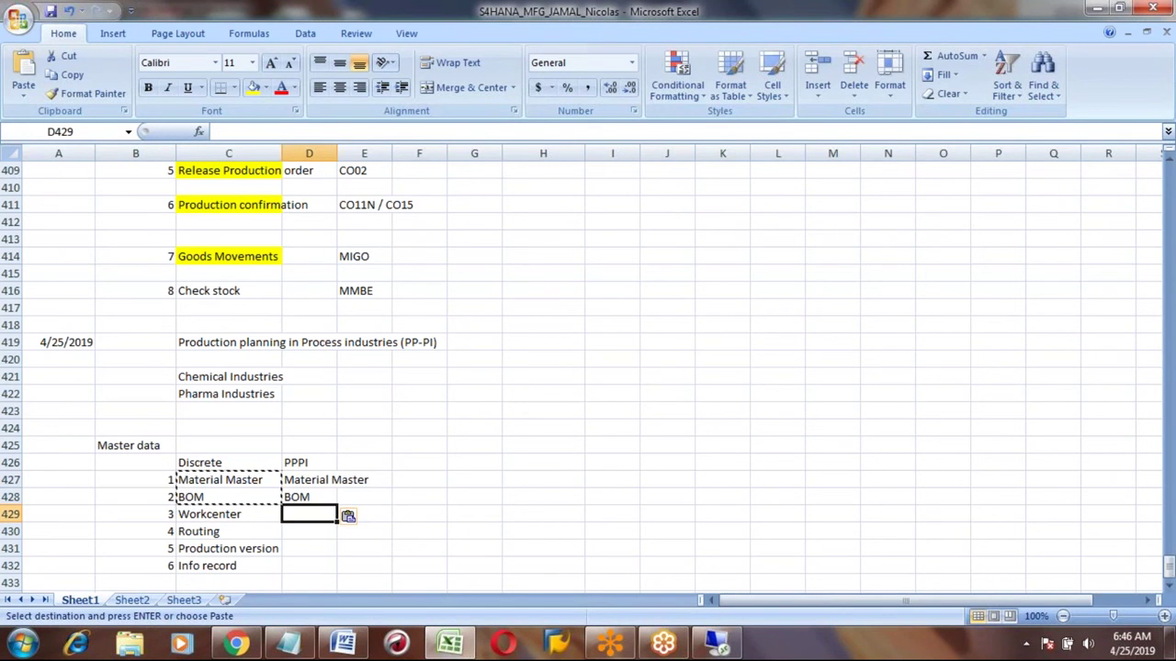
text(Res)
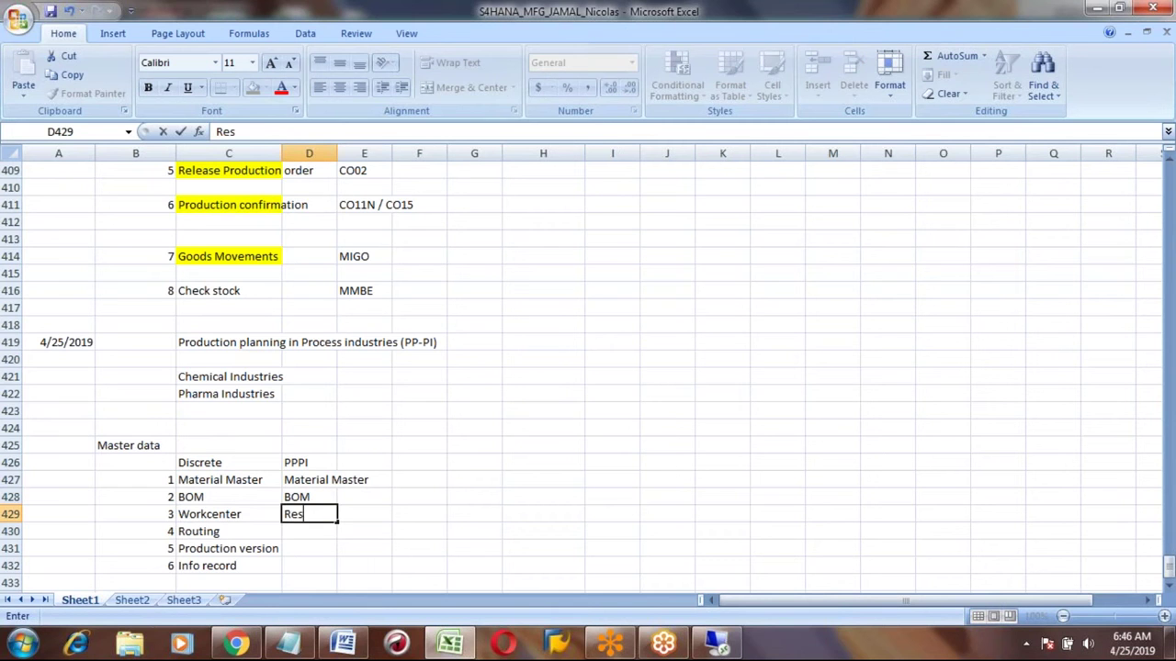
text(ource)
key(Return)
key(Up)
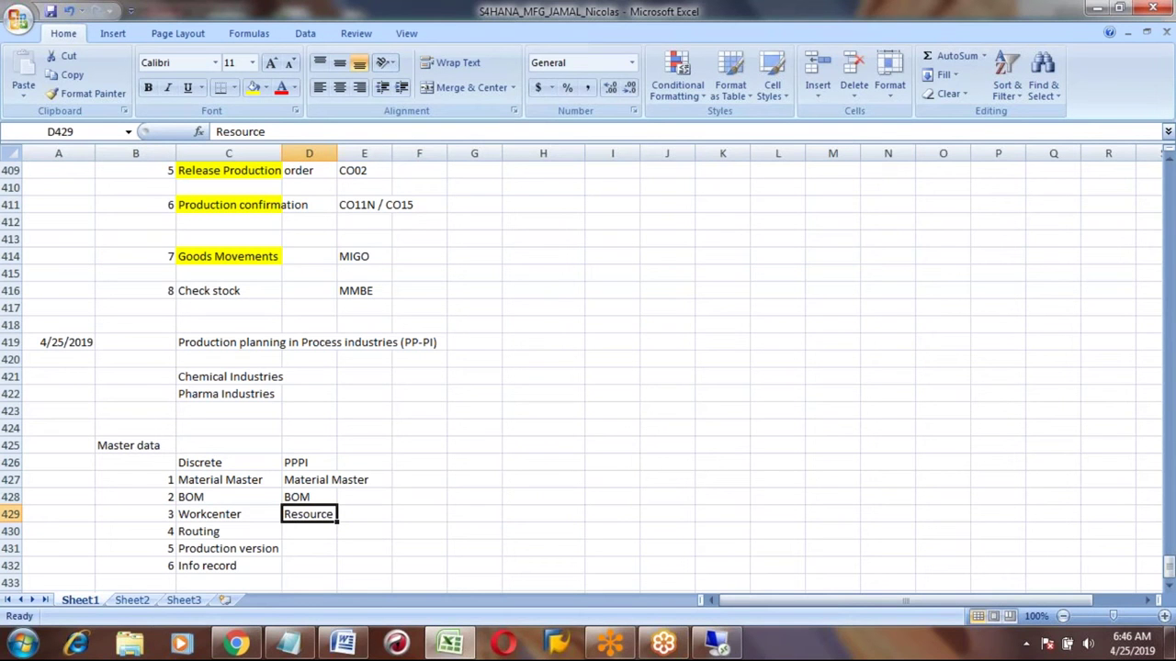
Step: Enter "Master Receipe" in D430 as the PPPI counterpart of Routing
click(309, 531)
click(228, 531)
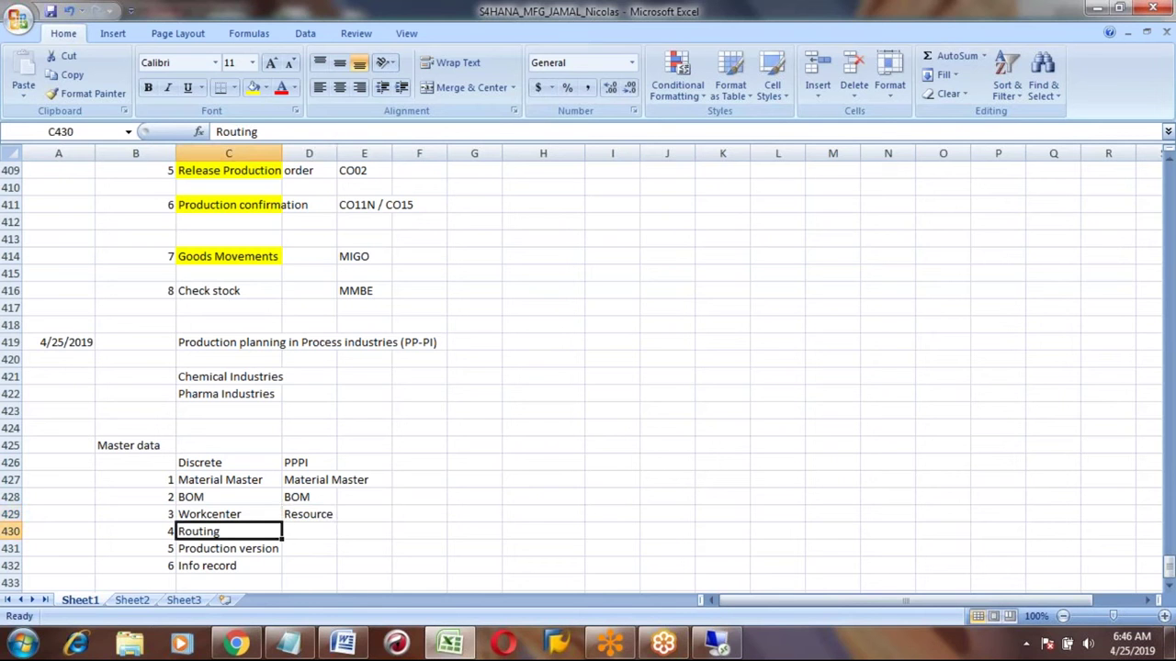
click(309, 530)
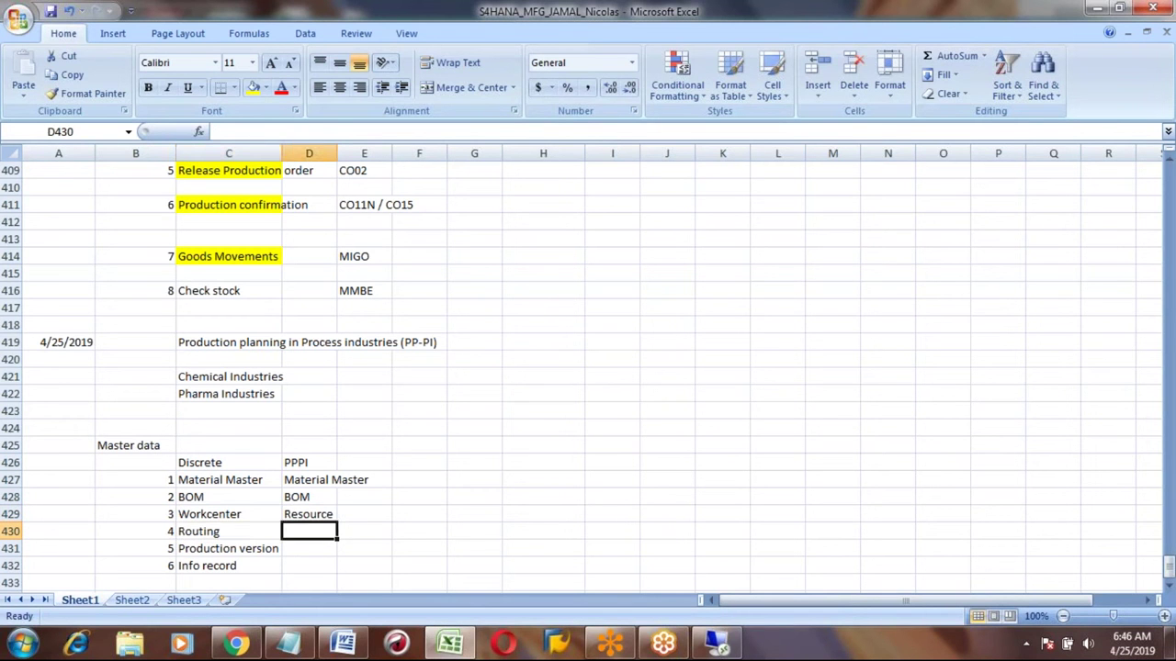
text(Maste)
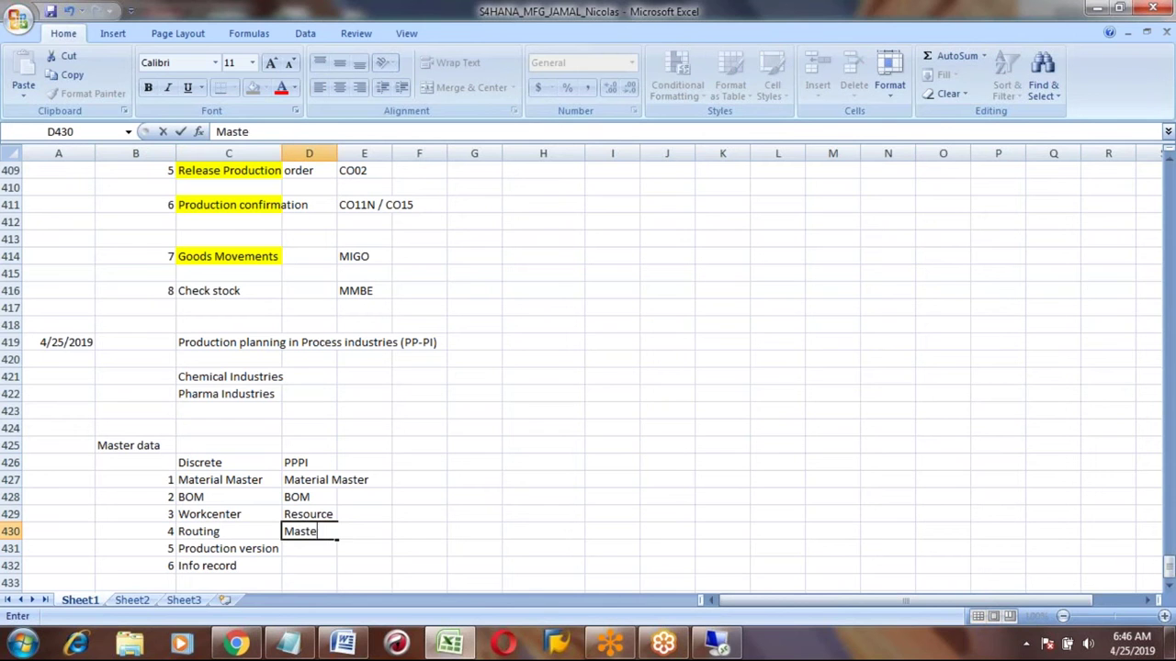
text(r Receipe)
key(ctrl+Return)
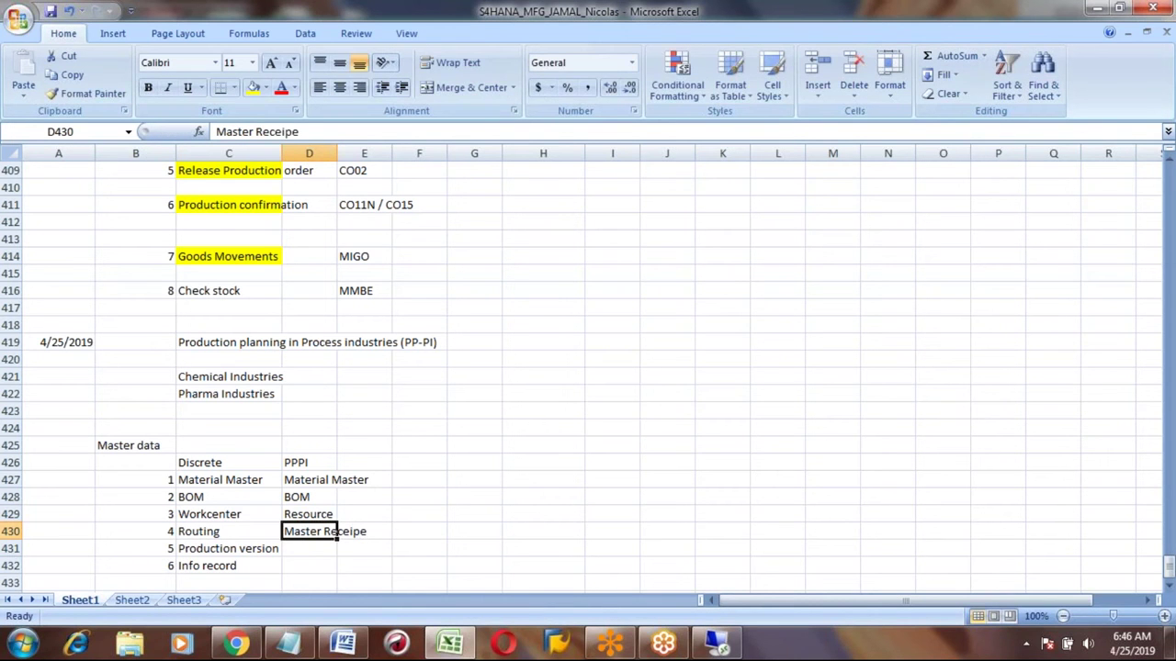
Step: Compare the discrete and PPPI master data columns, especially Workcenter against Resource and Routing against Master Receipe
key(Up)
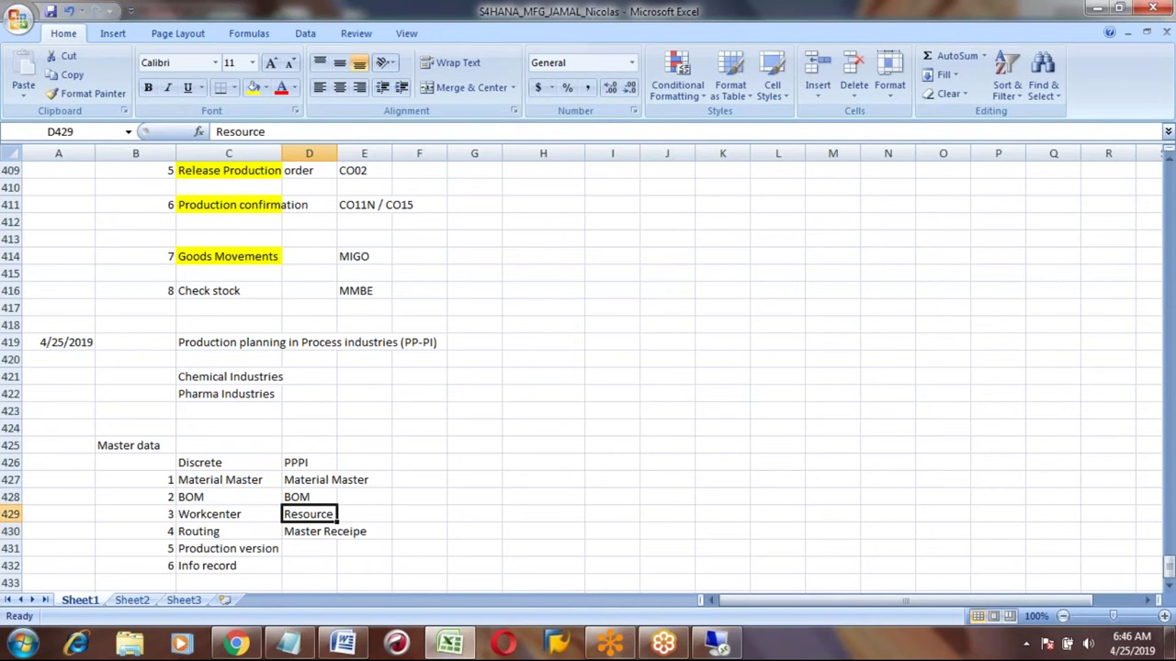
click(324, 532)
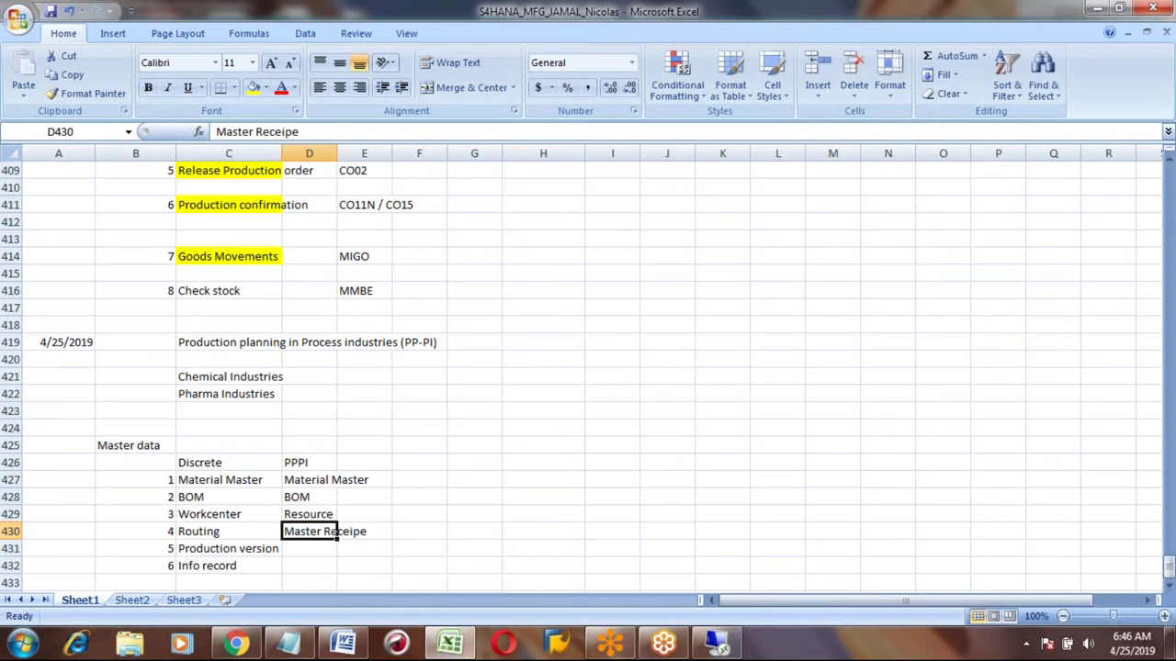
key(Up)
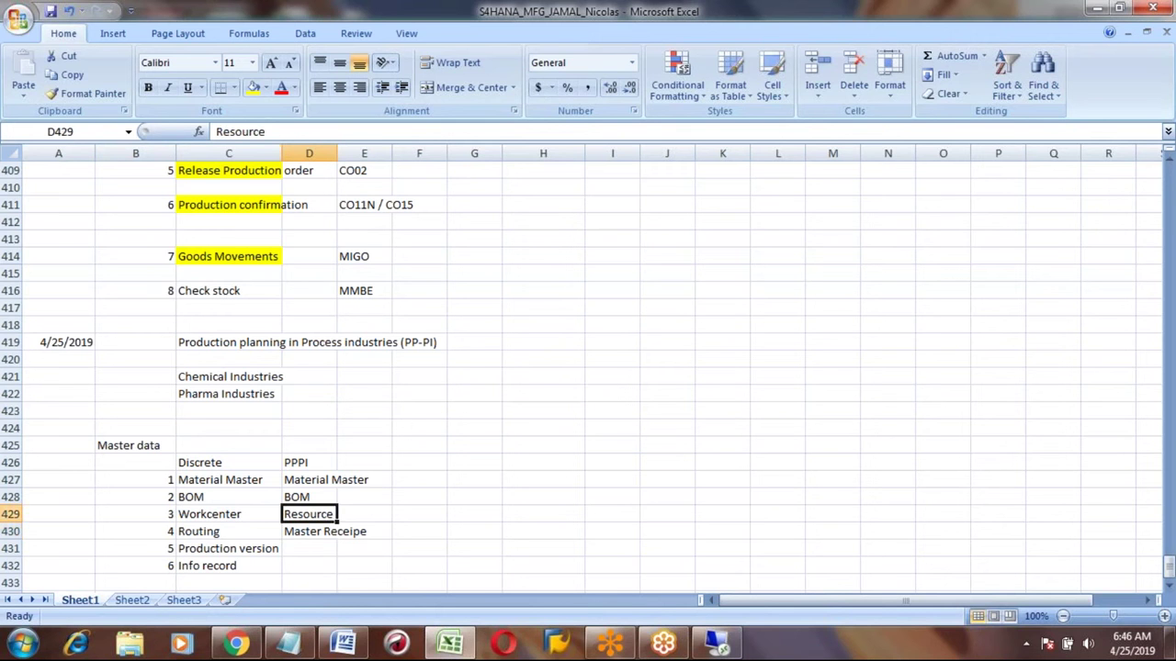
click(324, 532)
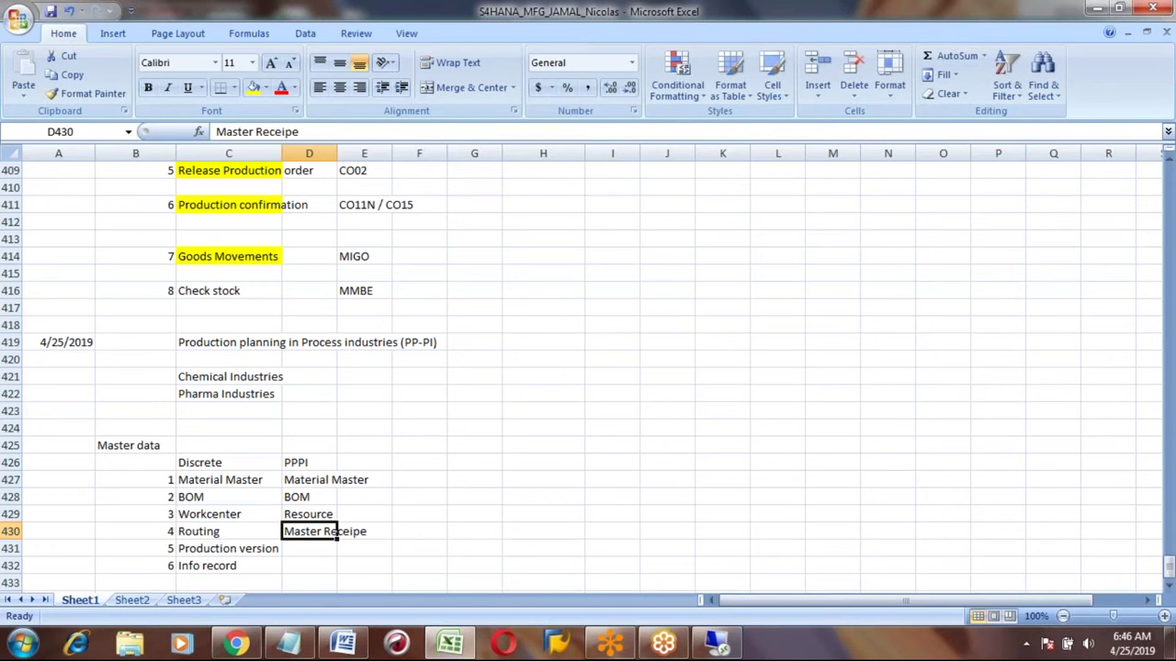
click(220, 530)
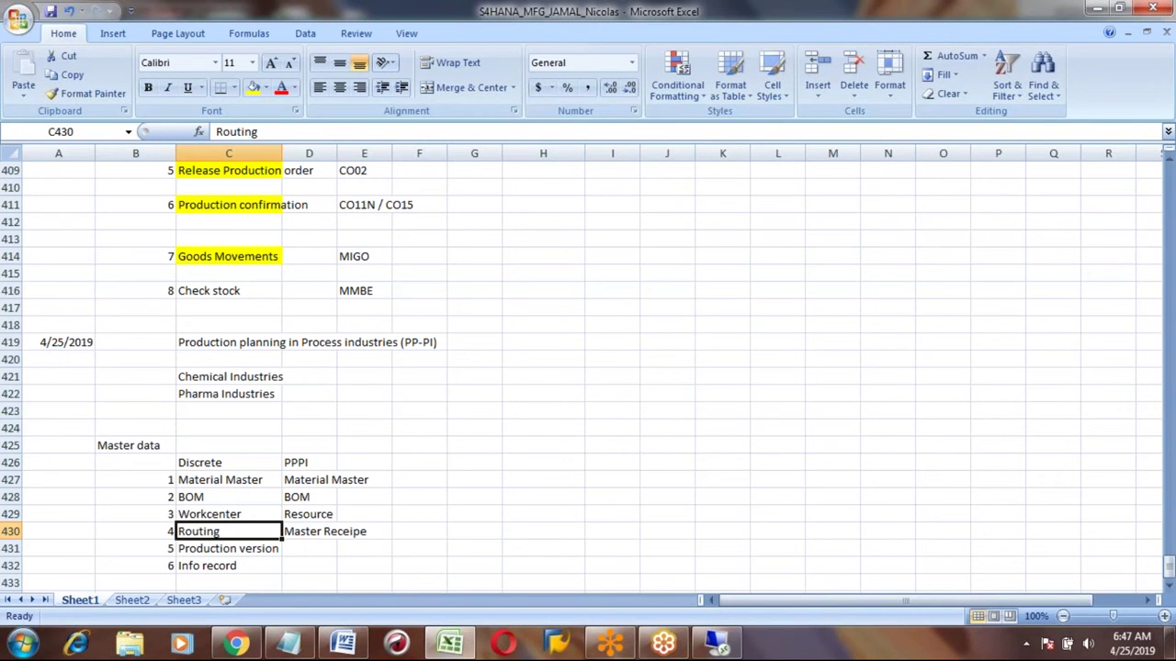
key(Up)
key(Up)
key(Up)
key(Up)
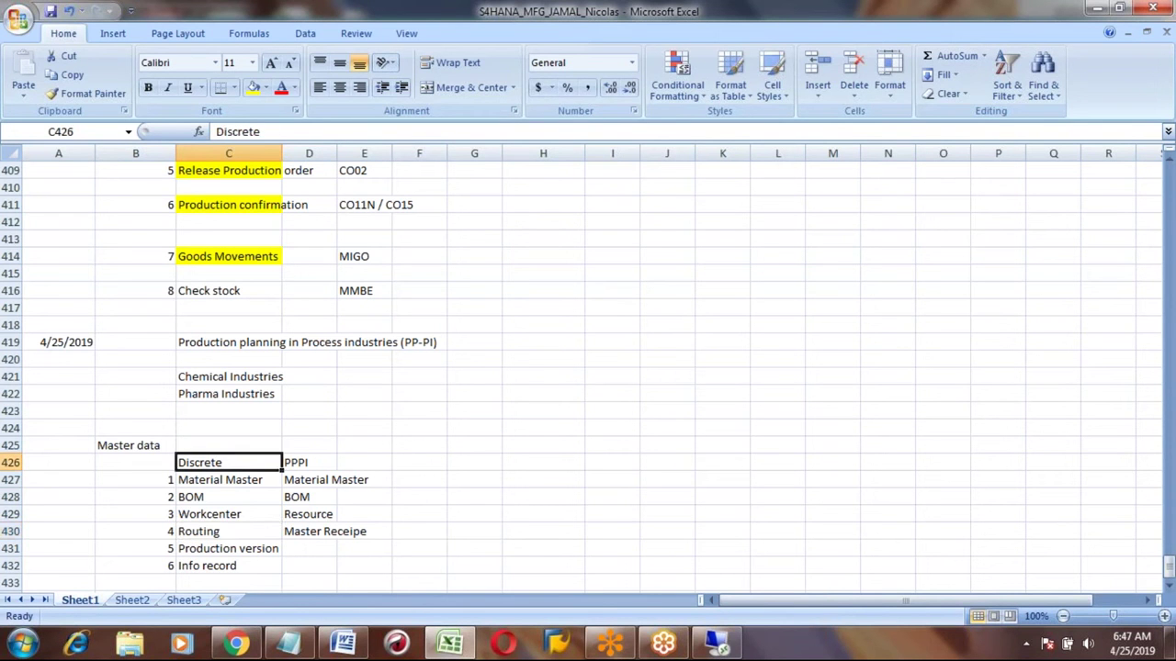
key(Right)
key(Down)
key(Down)
key(Down)
key(Down)
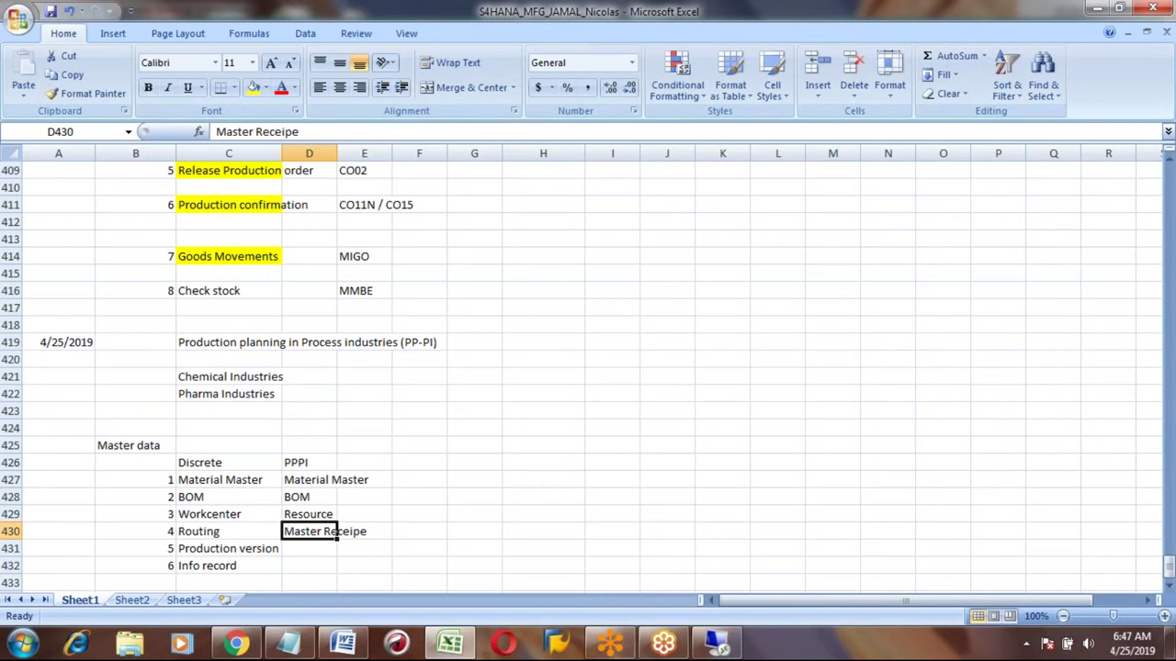
click(229, 531)
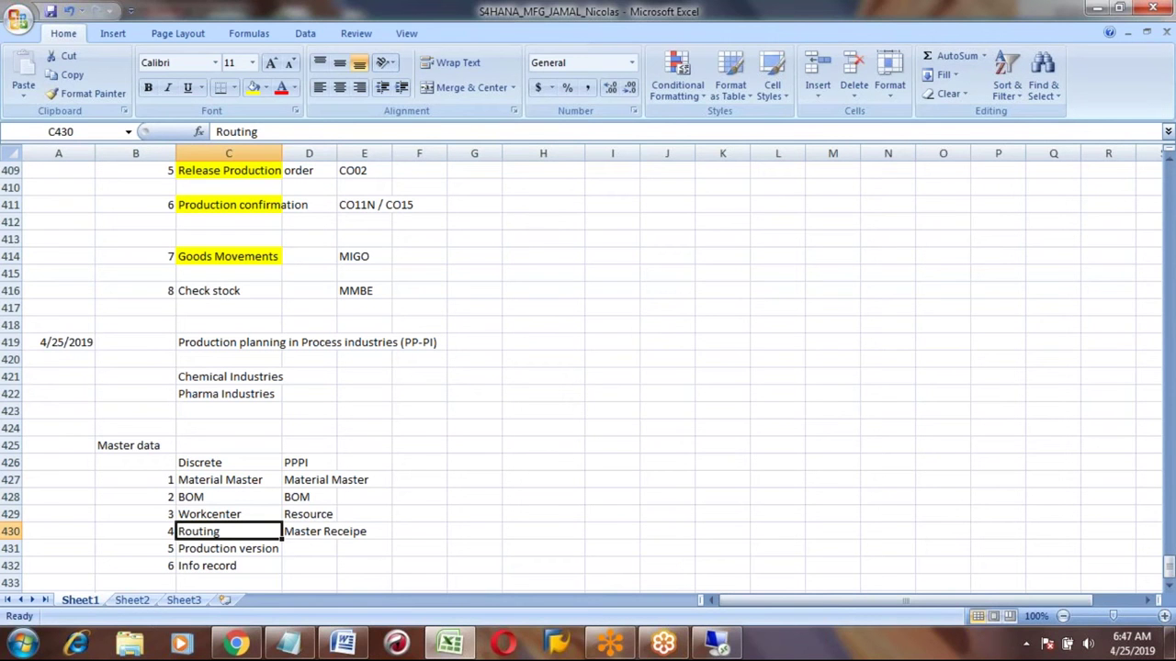
drag(228, 531, 327, 532)
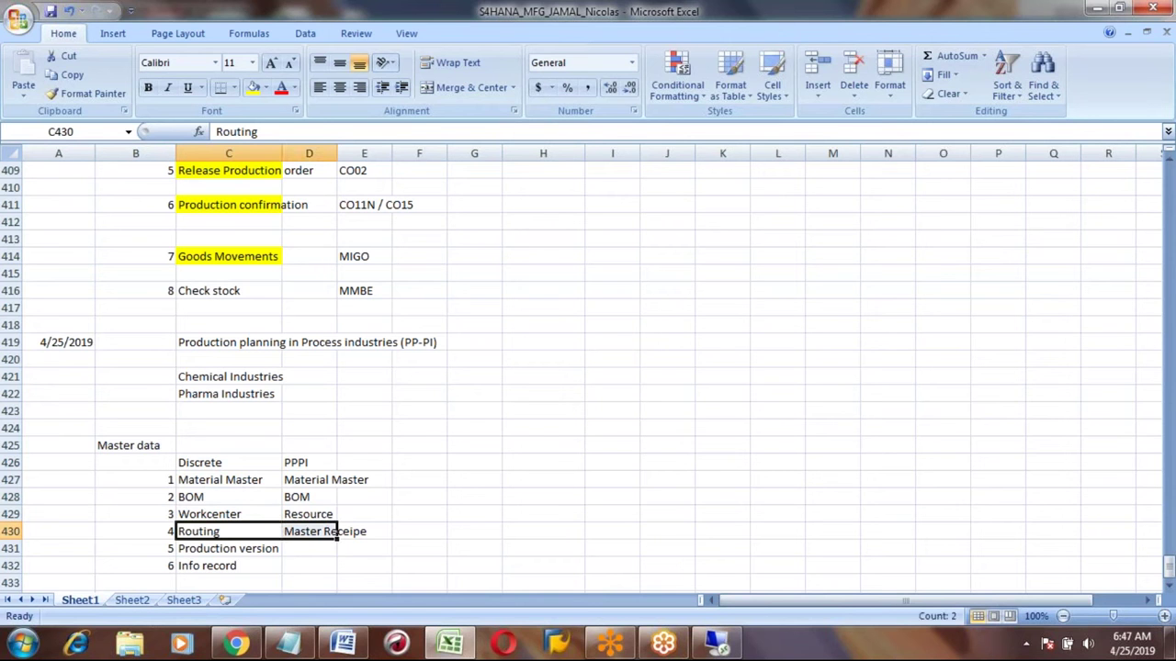
key(Up)
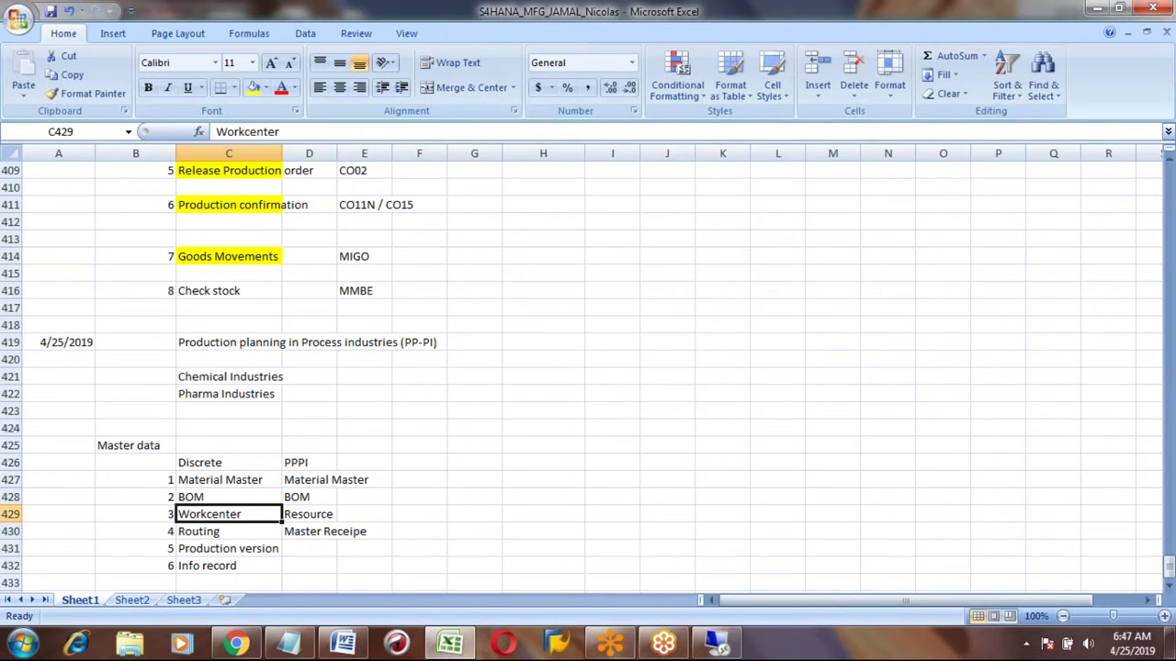
key(shift+Right)
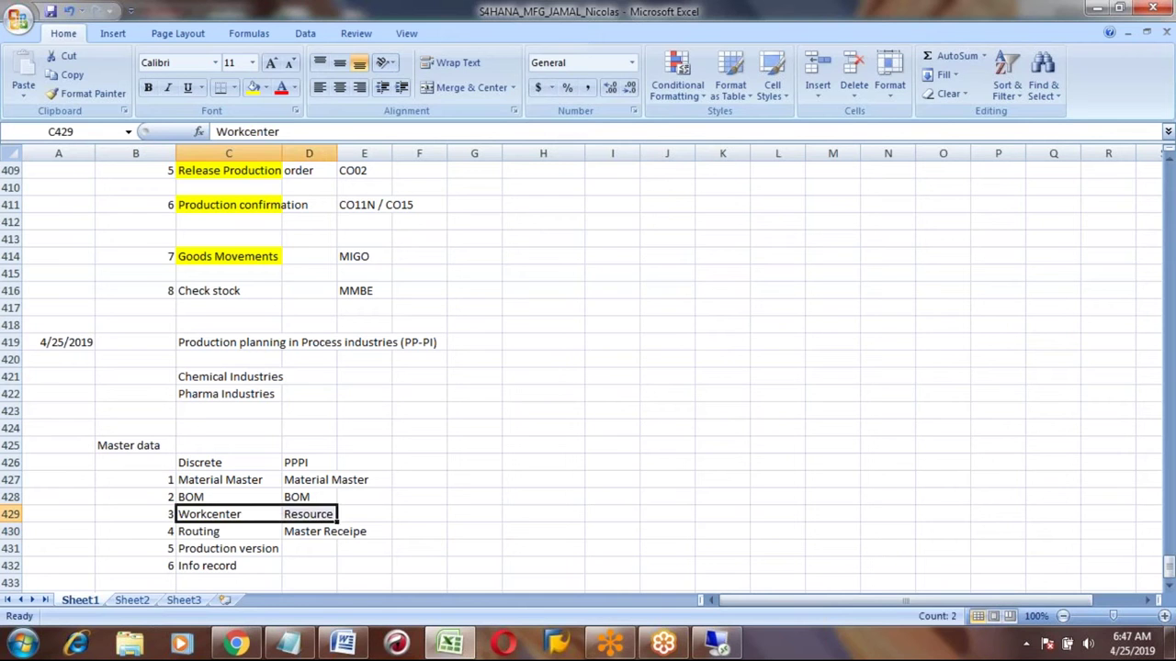
key(Down)
key(Right)
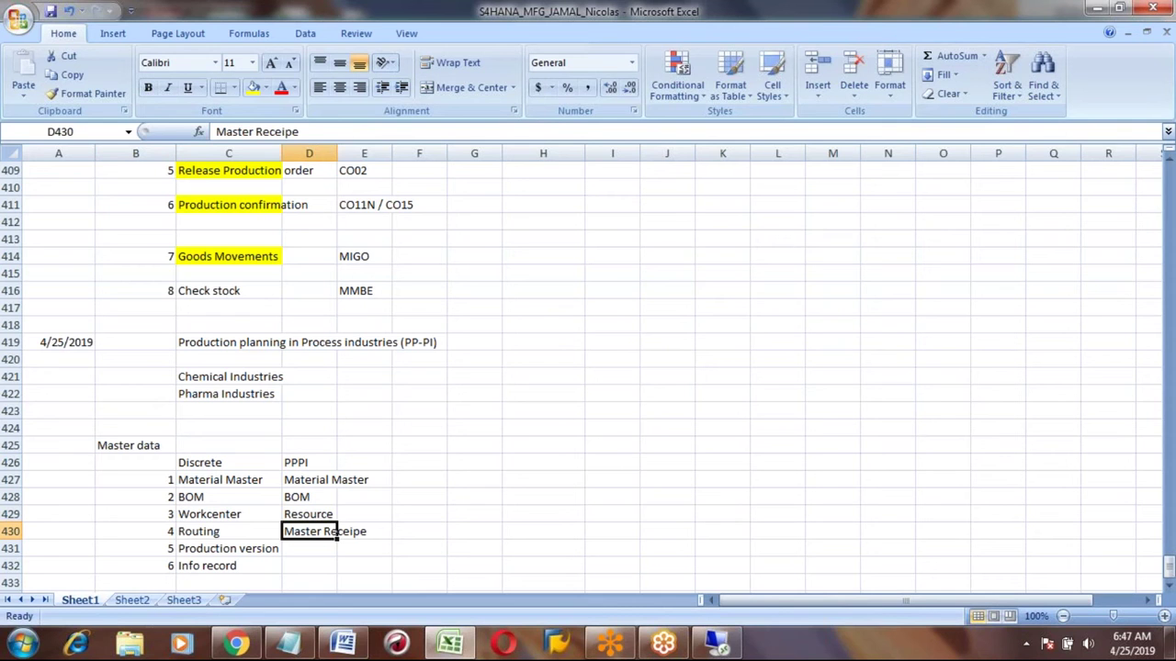
click(228, 531)
click(309, 531)
click(228, 531)
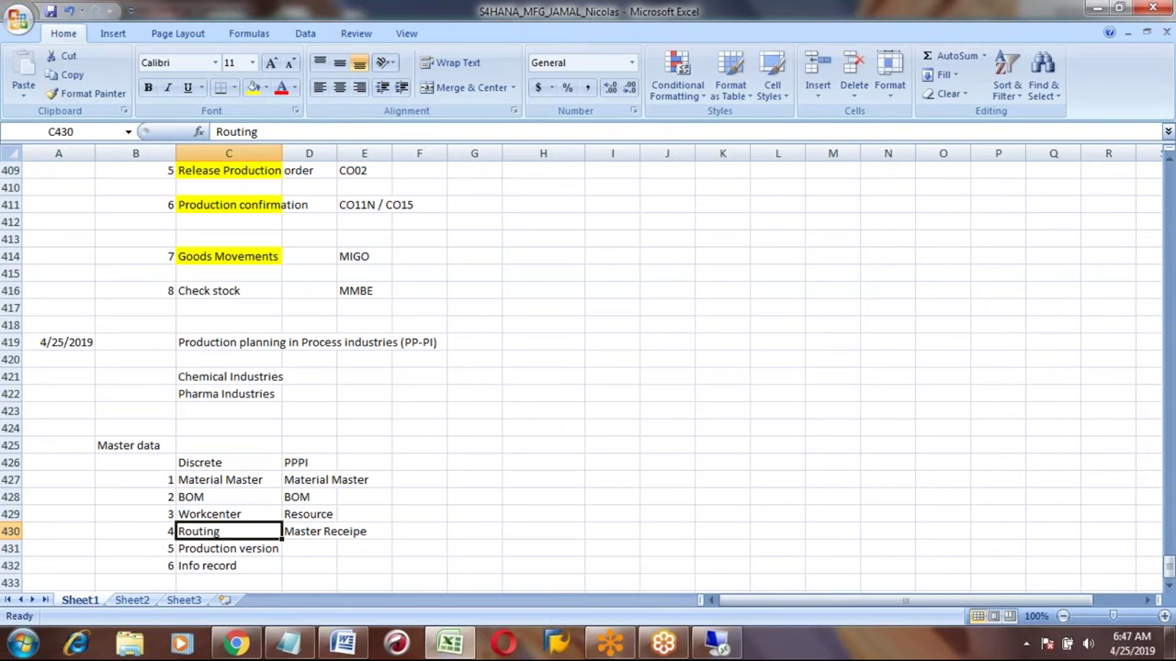
Step: Highlight the "Resource" and "Master Receipe" cells D429:D430 with a yellow fill
key(Up)
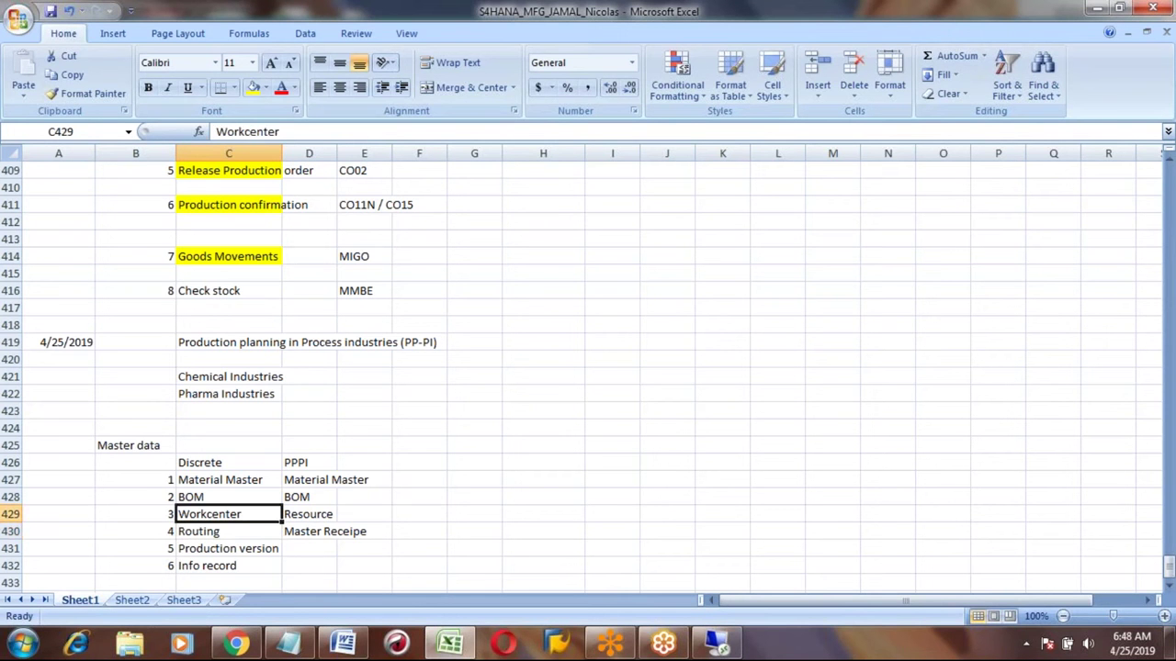
key(Right)
key(shift+Down)
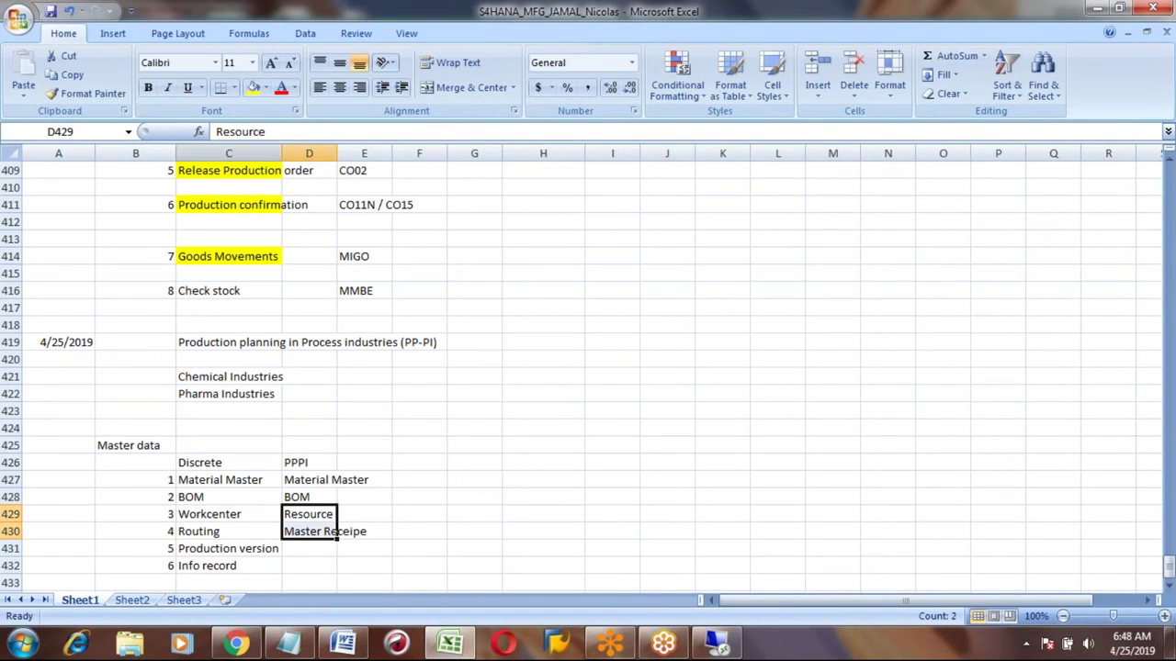
click(254, 89)
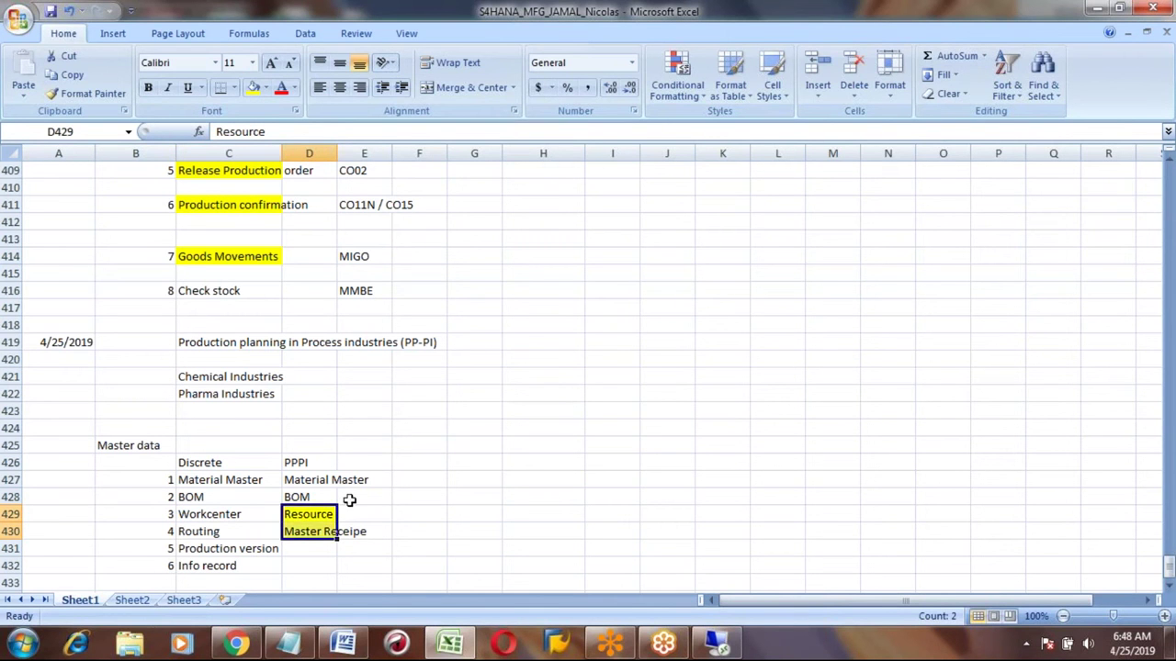
key(Down)
key(Down)
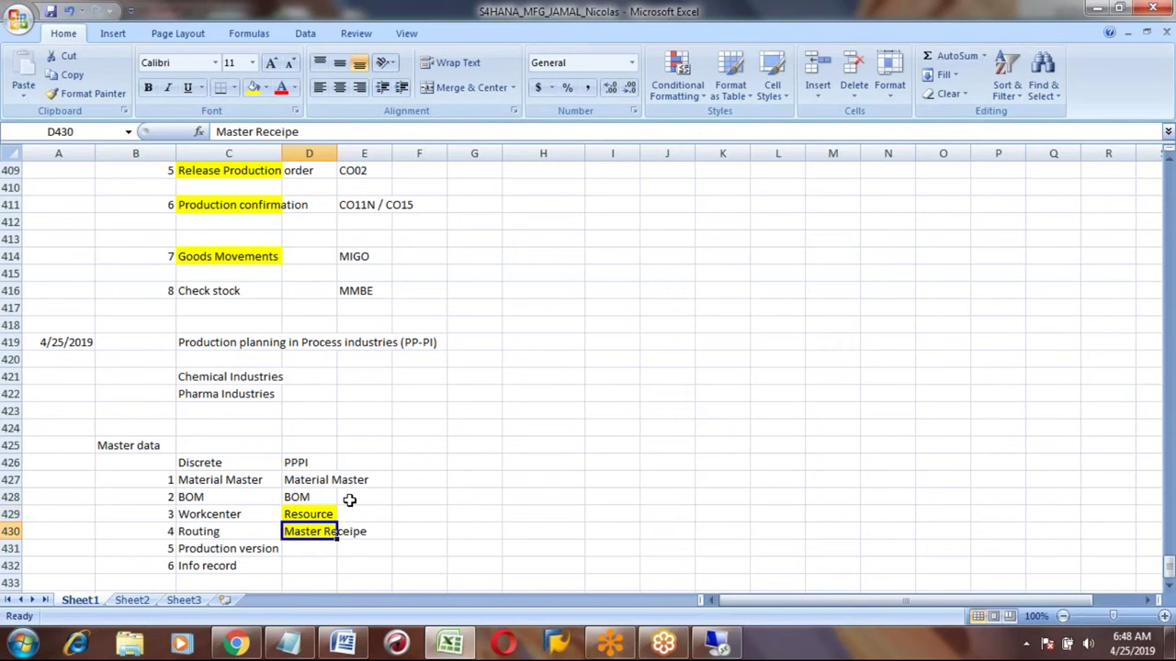
key(Down)
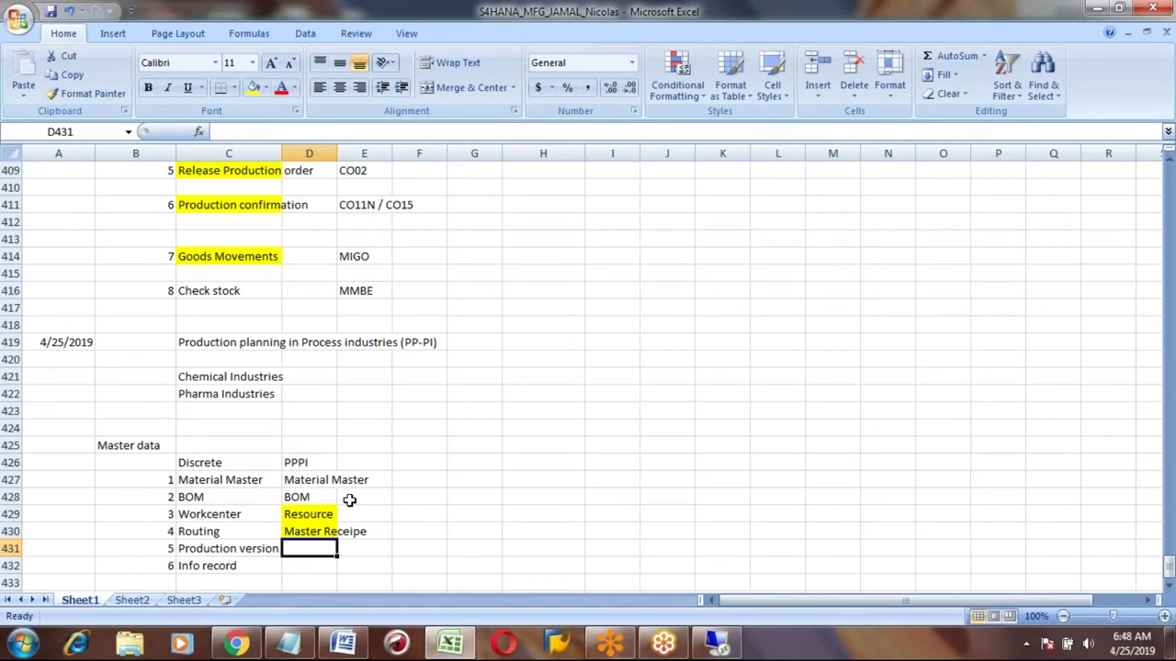
key(Left)
key(shift+Down)
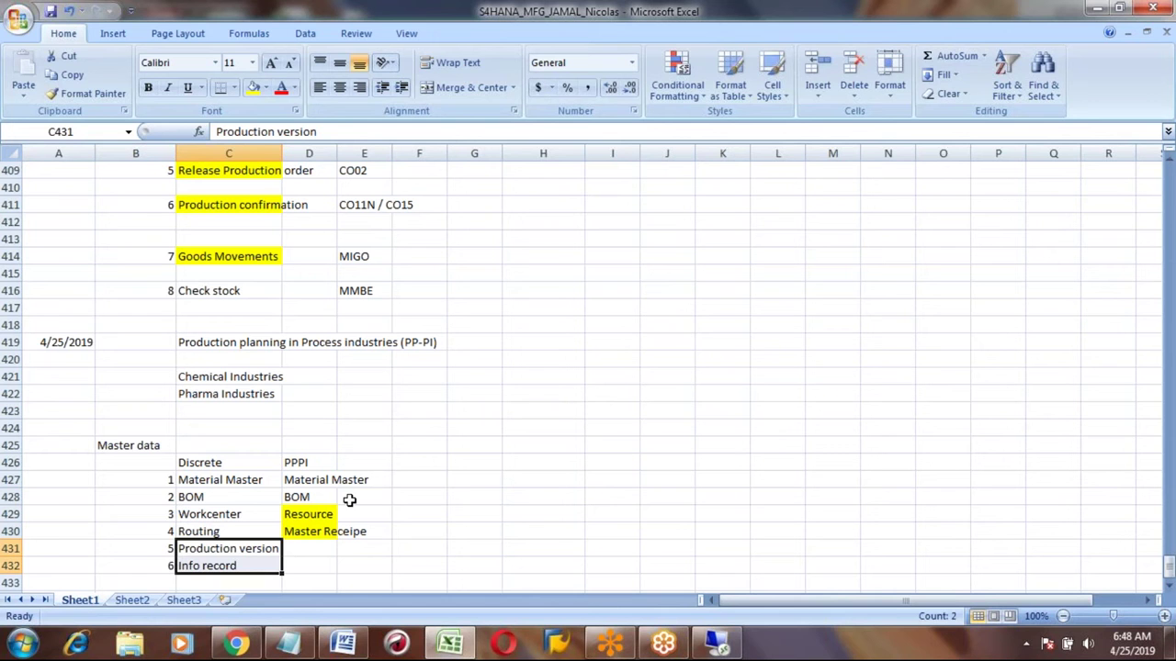
key(ctrl+c)
key(Right)
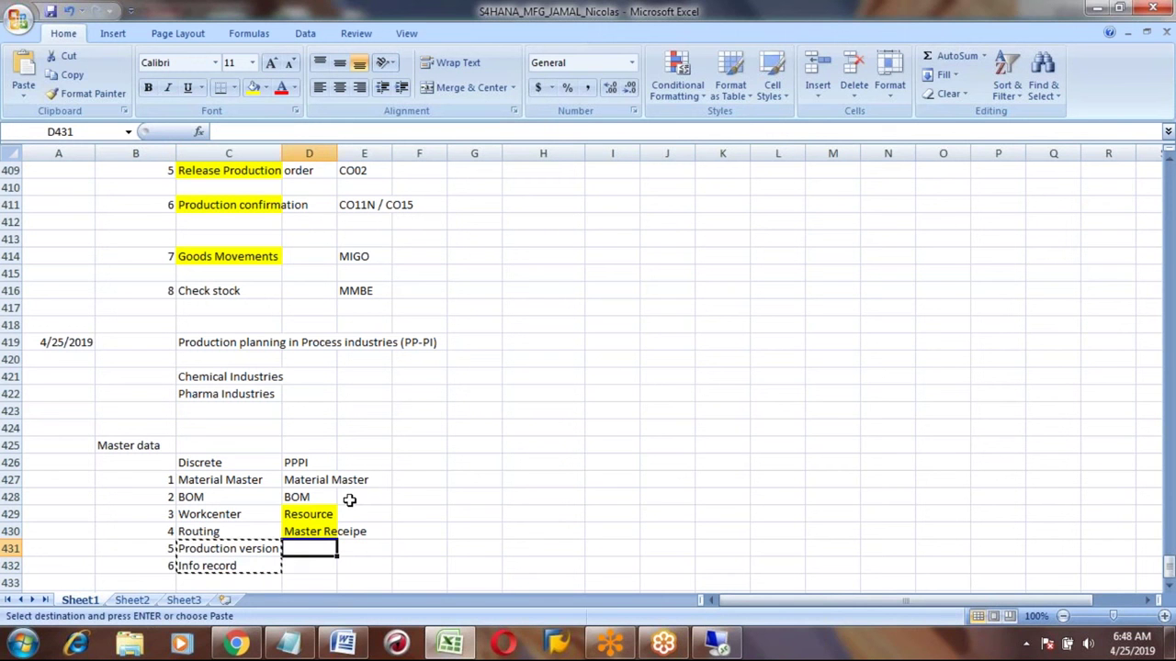
key(Escape)
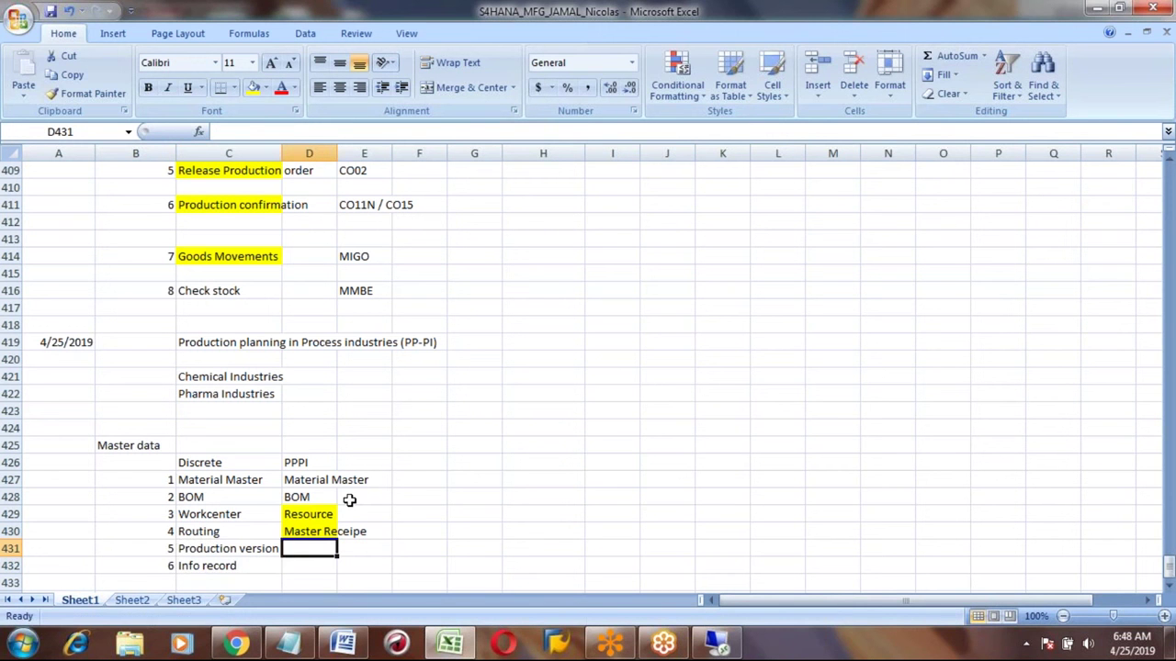
Step: Compare Workcenter with Resource and Routing with Master Receipe across the Discrete and PPPI columns
key(Up)
key(Up)
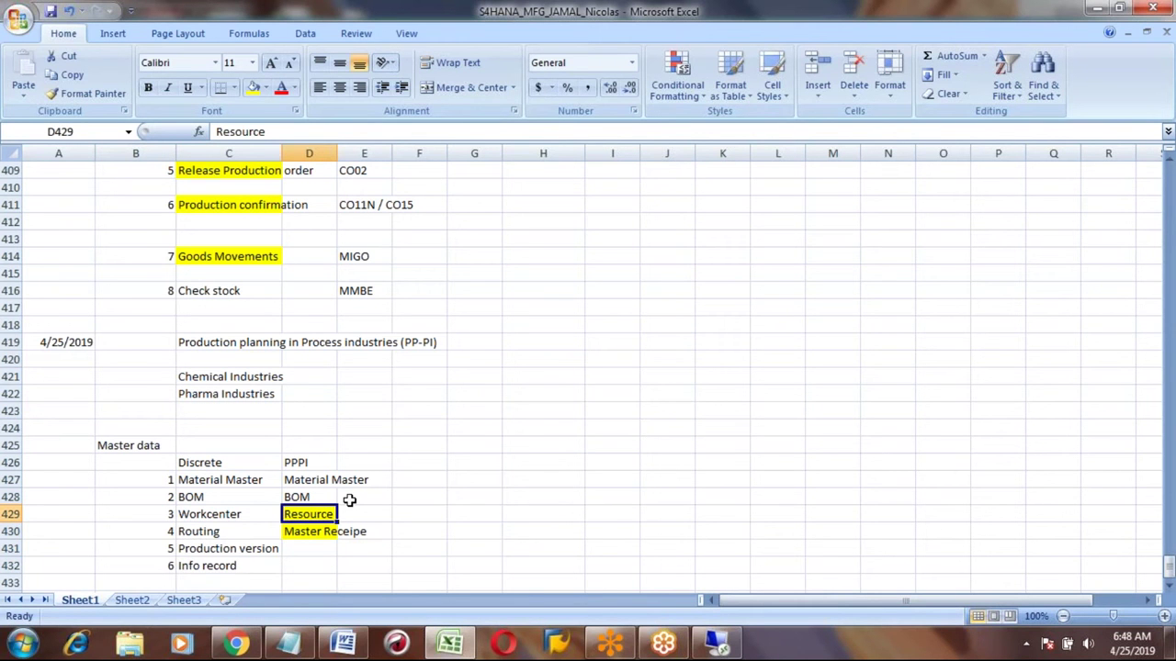
key(Right)
key(Right)
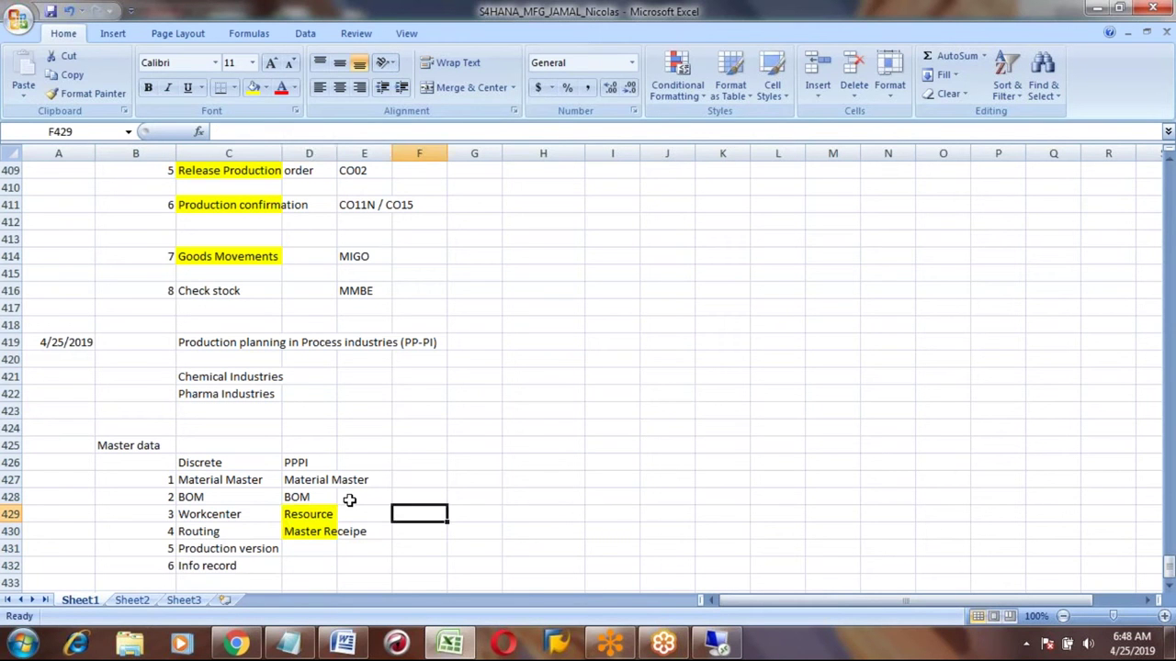
key(Left)
key(Left)
key(Down)
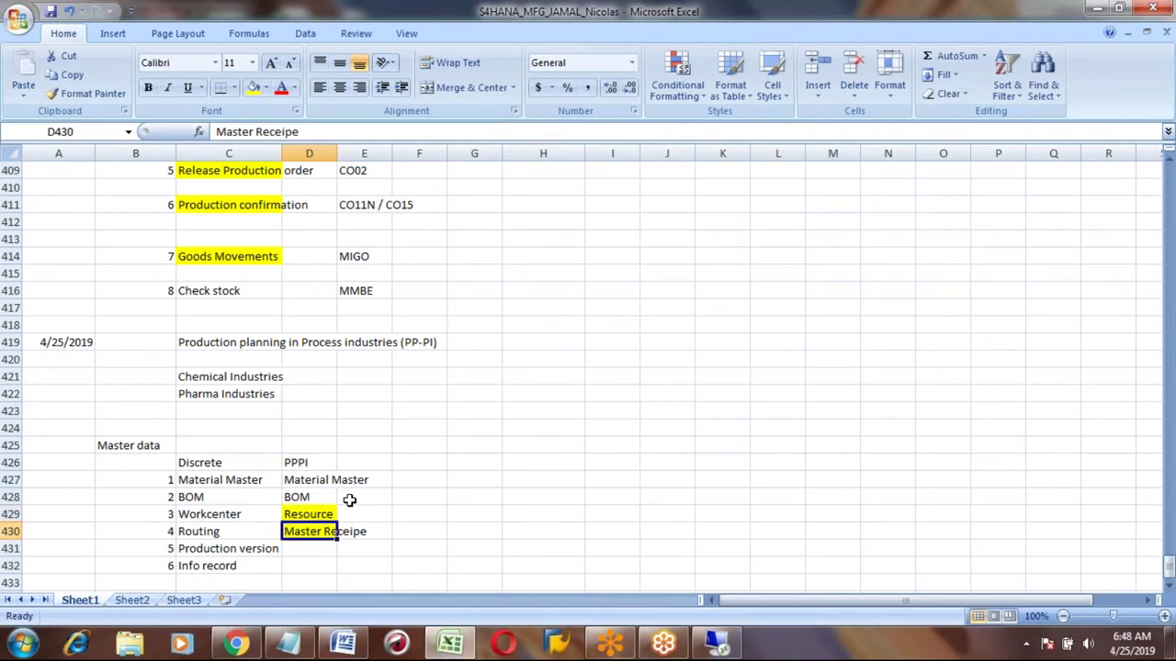
key(Up)
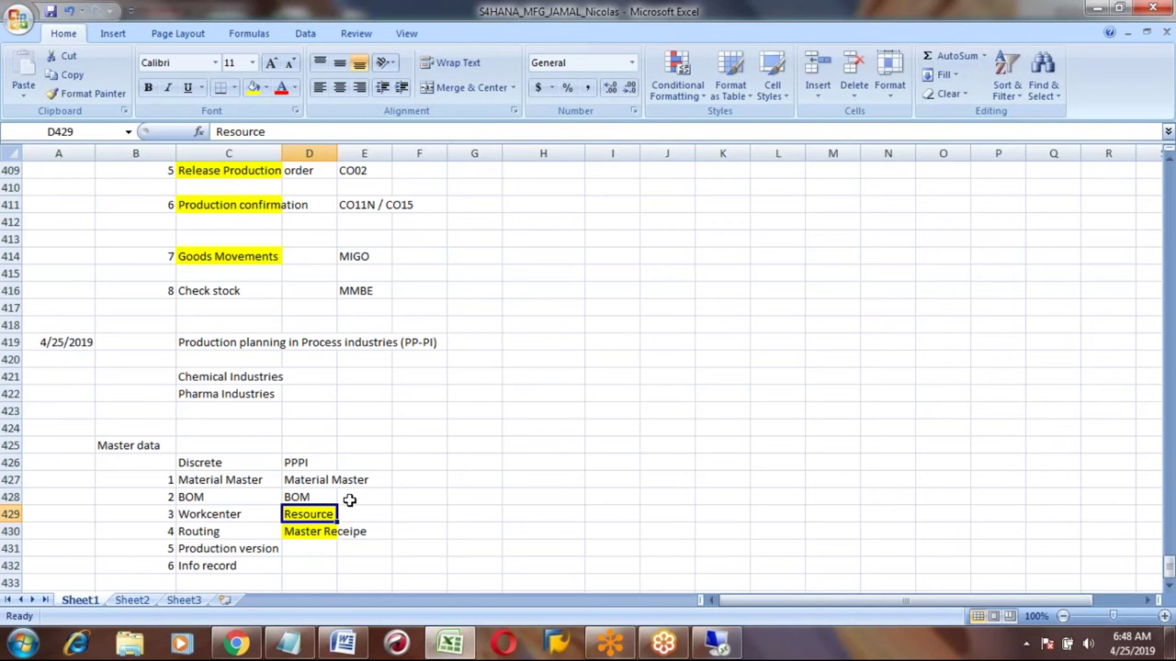
key(Down)
key(Left)
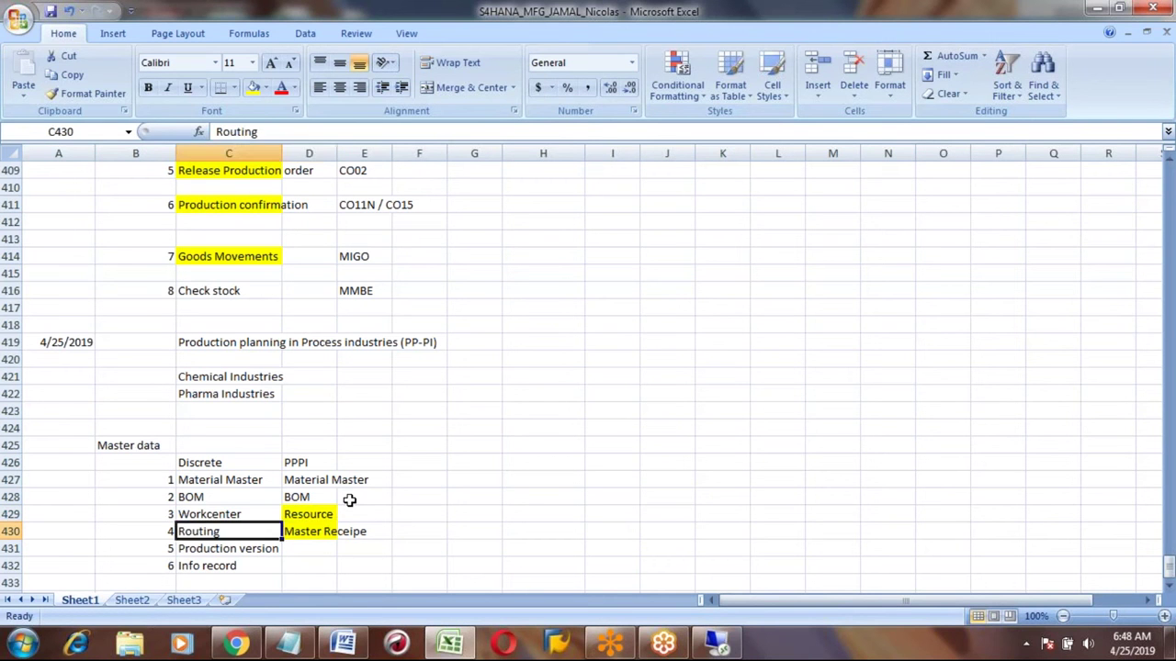
key(shift+Right)
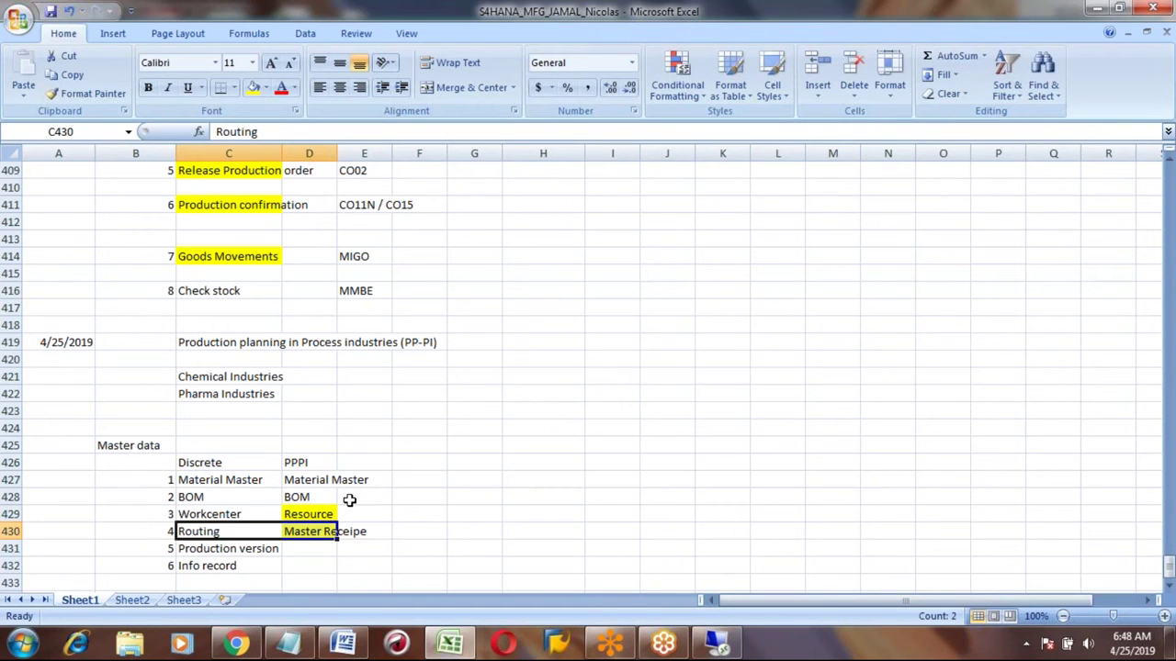
key(Up)
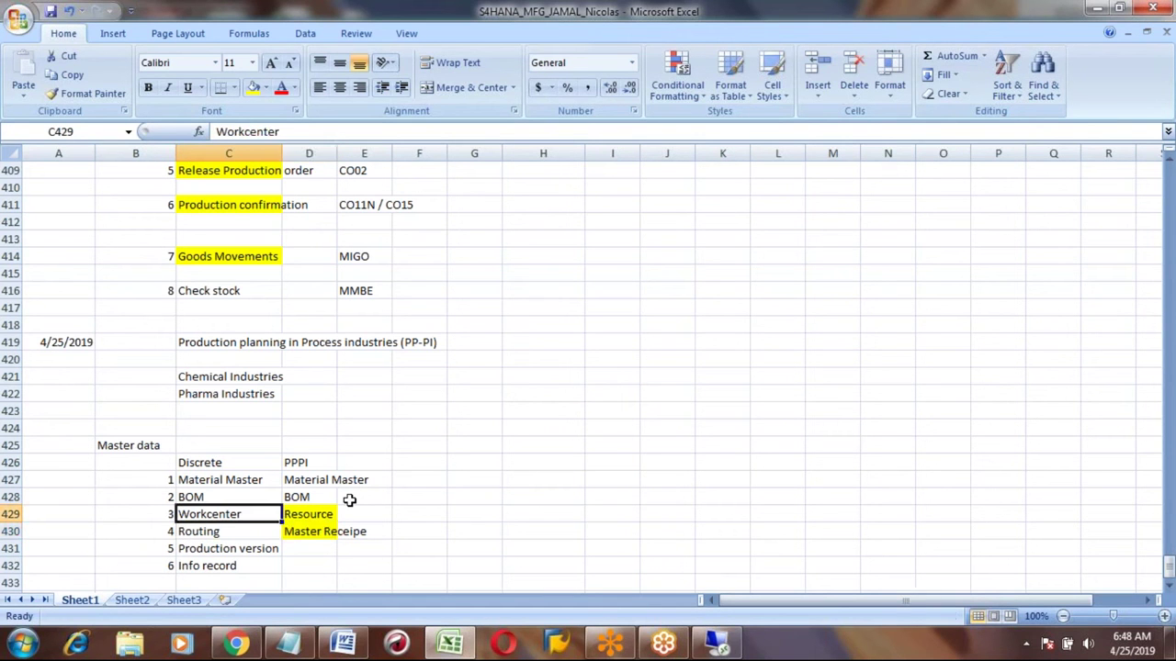
key(shift+Right)
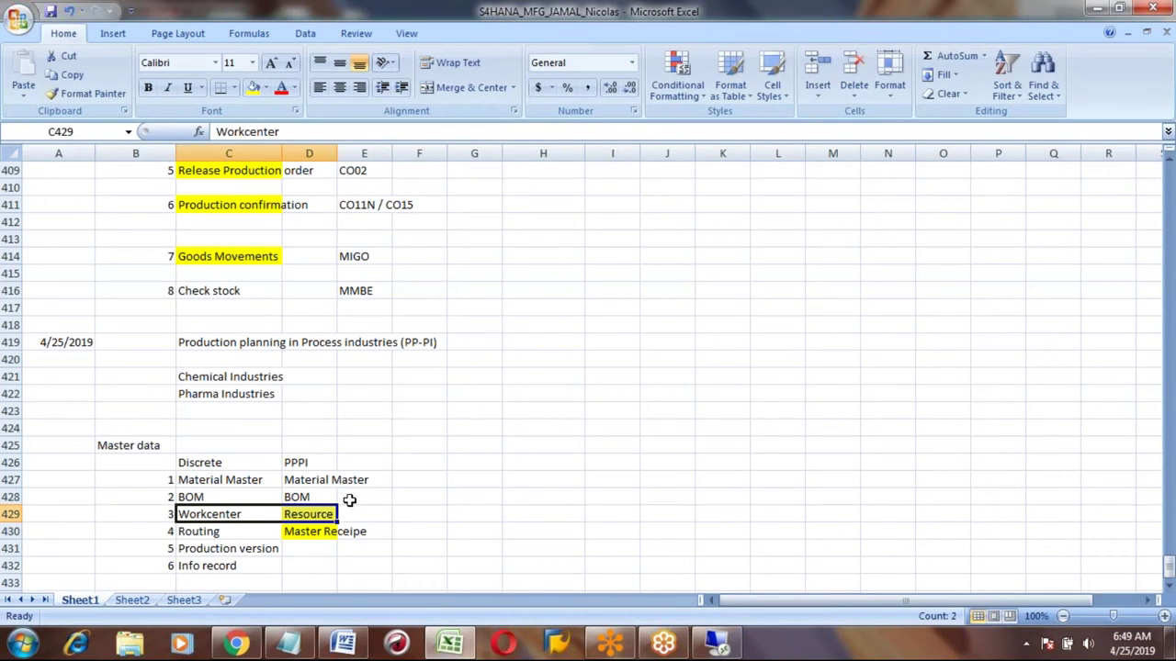
key(Down)
key(Up)
key(Down)
key(Right)
key(Up)
key(Down)
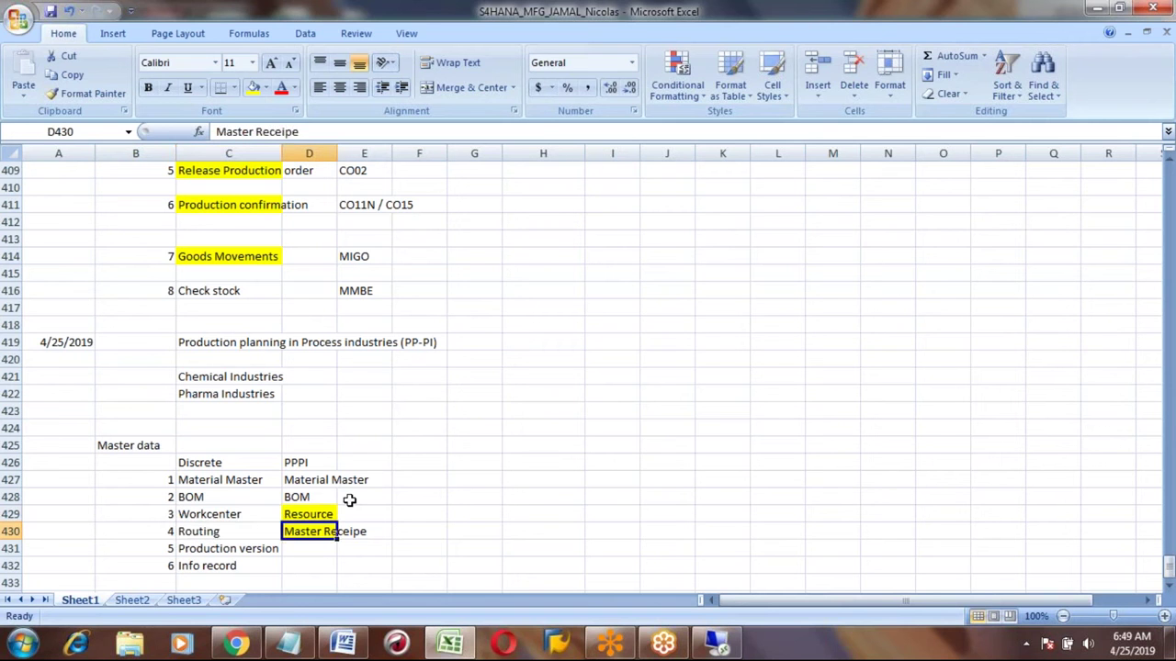
key(Up)
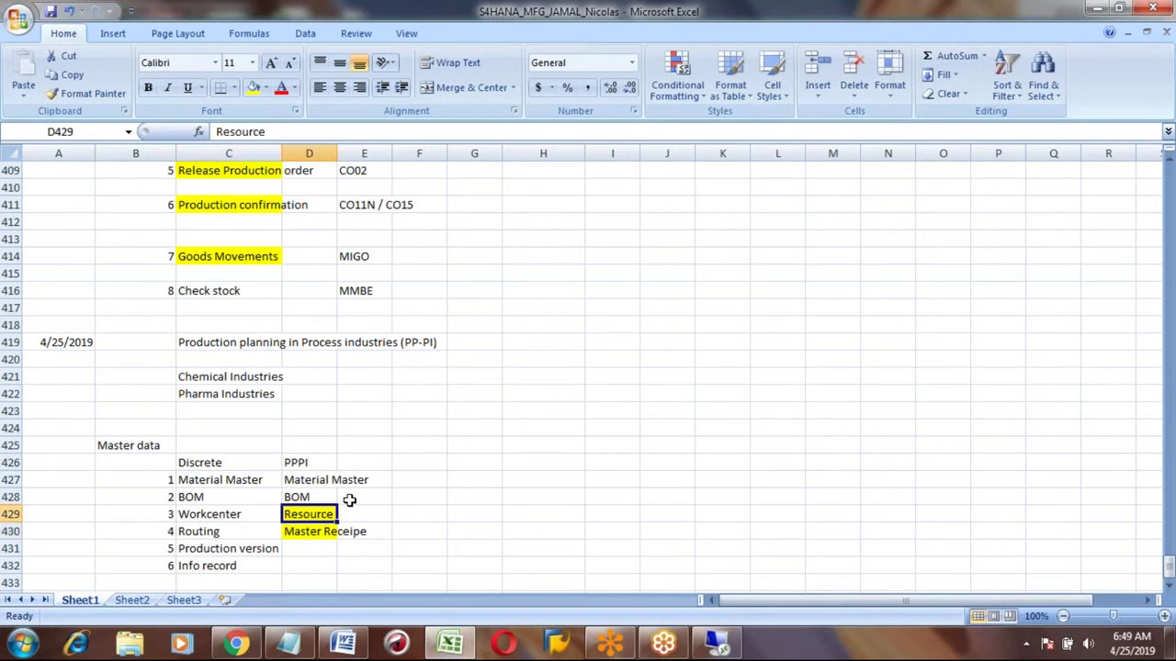
key(Up)
key(Up)
key(Down)
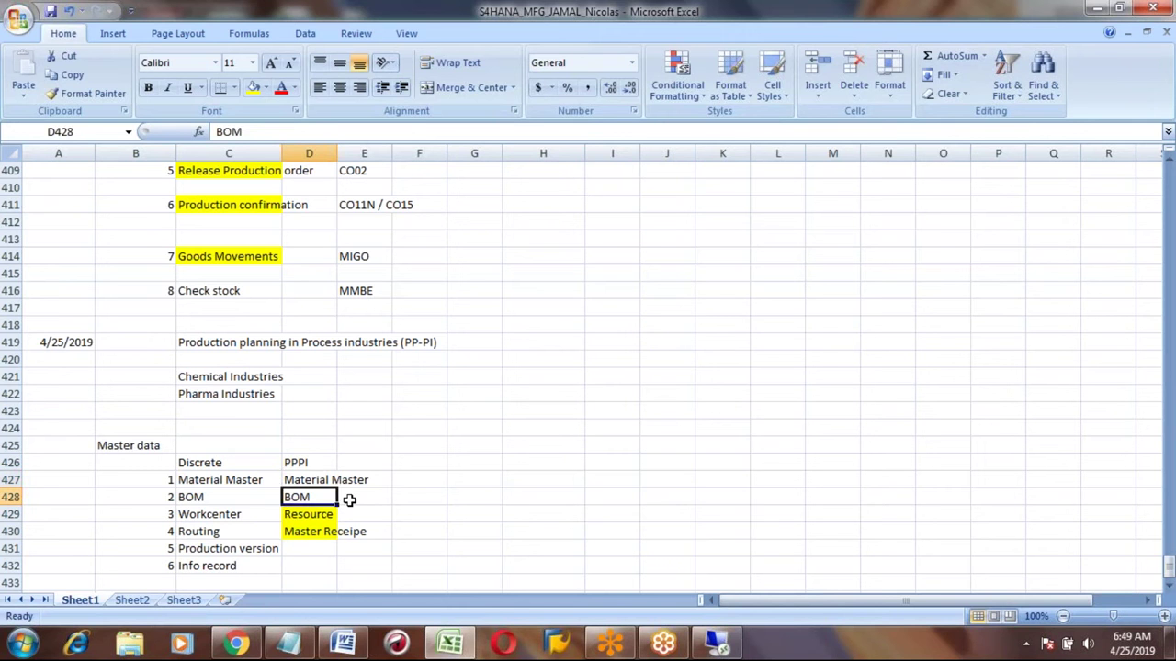
key(Down)
key(Down)
key(Down)
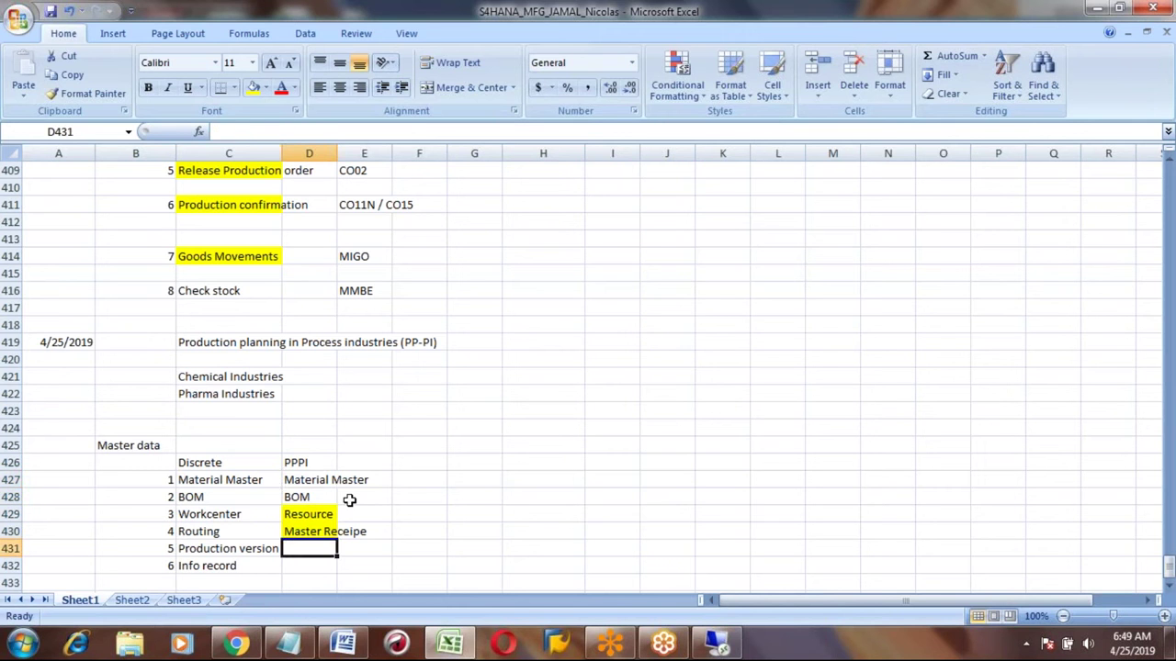
Step: Copy "Production version" and "Info record" from the Discrete column into the PPPI column at D431:D432
key(Left)
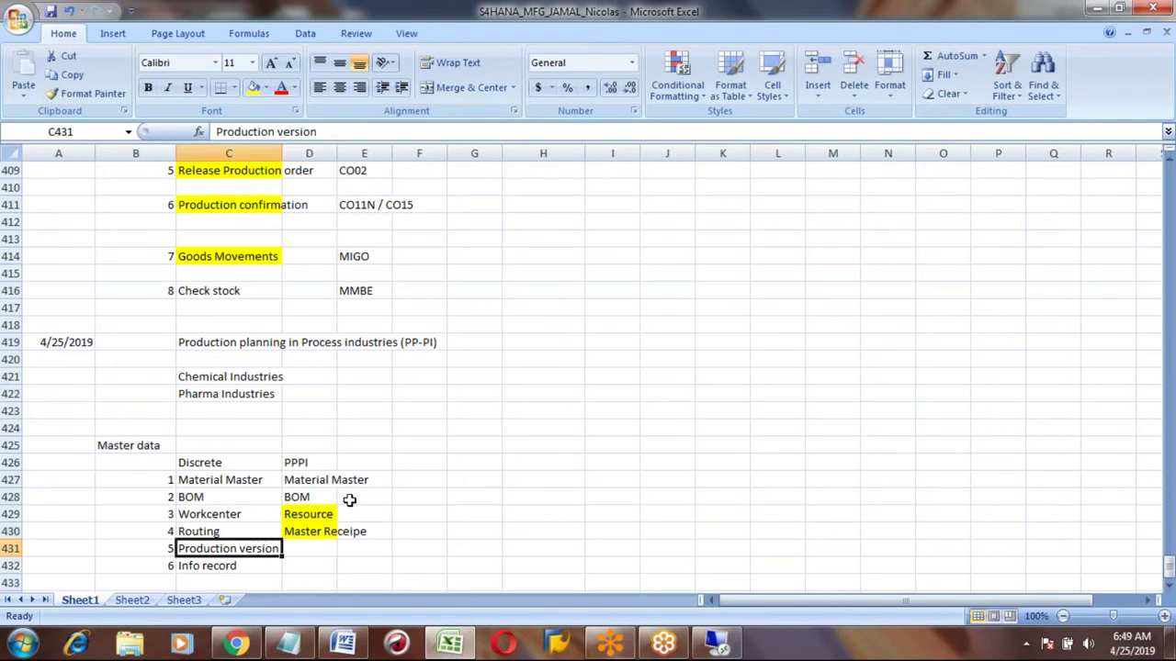
key(ctrl+c)
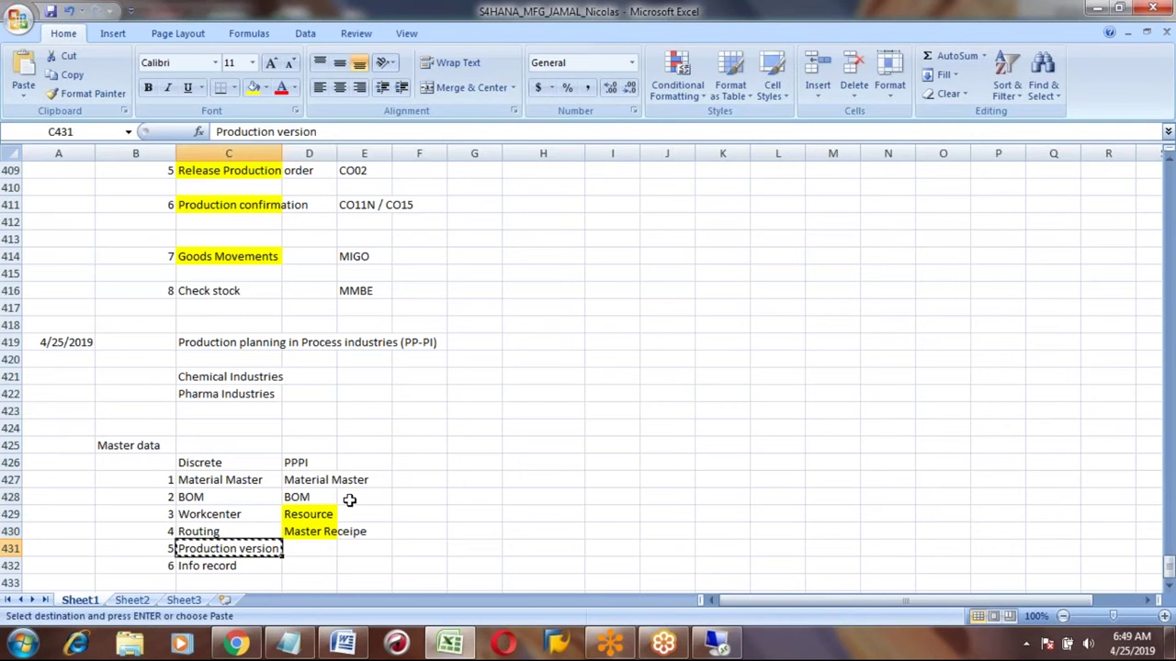
key(Right)
key(ctrl+v)
key(Down)
key(Left)
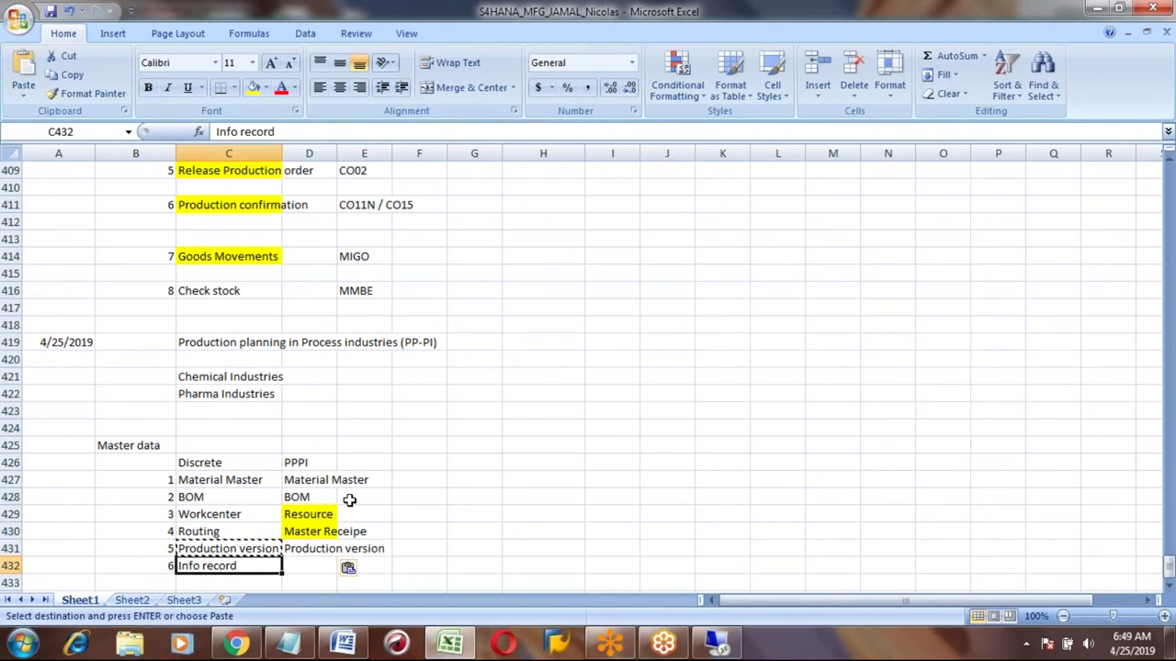
key(ctrl+c)
key(Right)
key(ctrl+v)
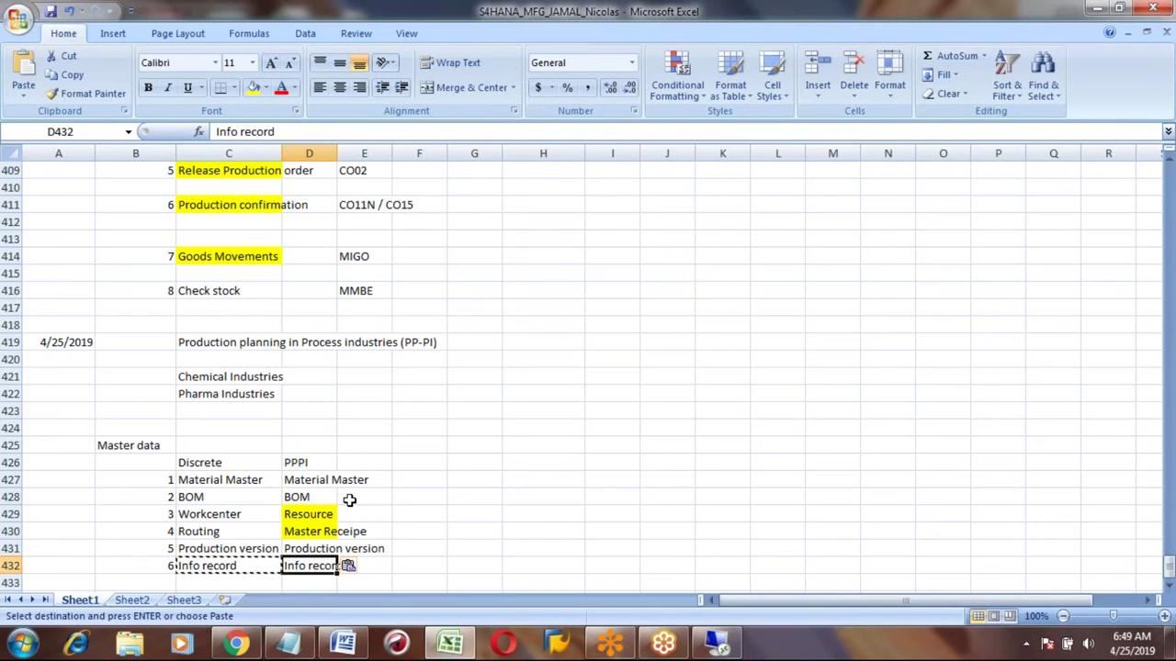
Step: Apply all borders to the master data comparison table B426:D432
key(Up)
key(Up)
key(Up)
key(Up)
key(Up)
key(Up)
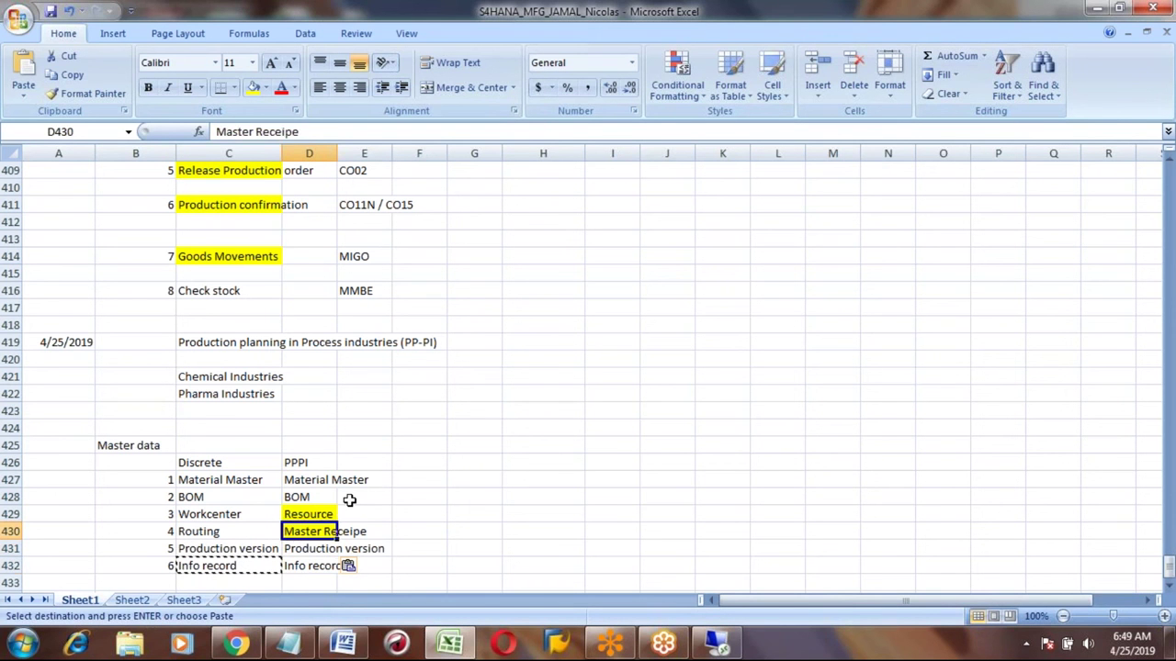
key(Left)
key(Left)
key(shift+Right)
key(shift+Right)
key(shift+Down)
key(shift+Down)
key(shift+Down)
key(shift+Down)
key(shift+Down)
key(shift+Down)
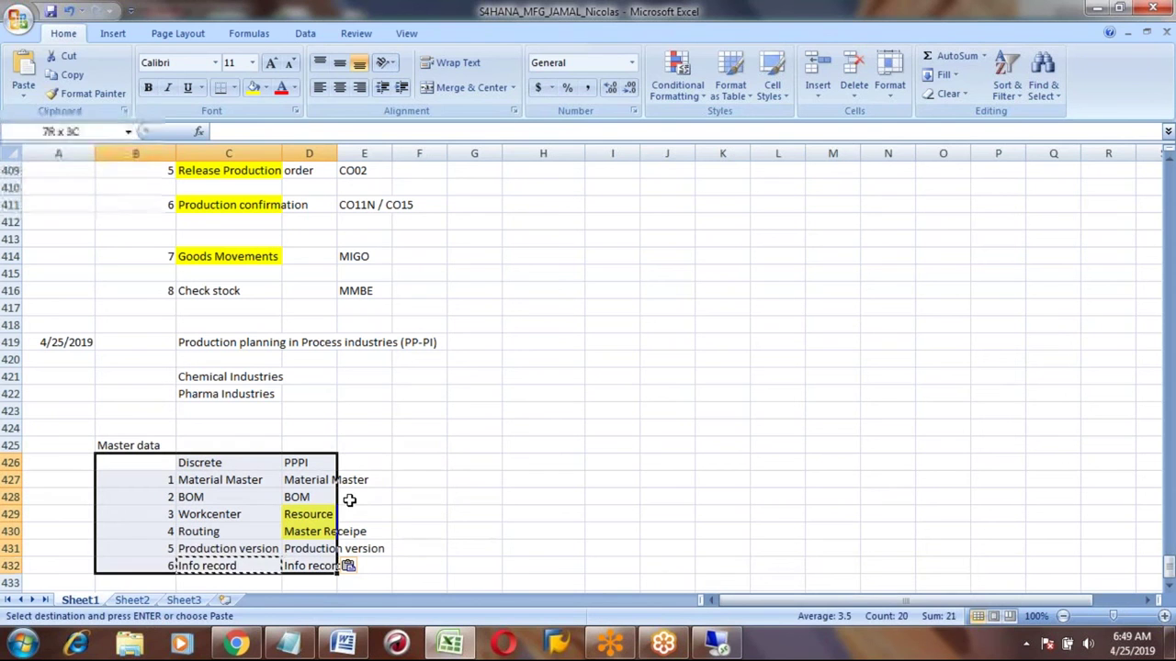
click(235, 88)
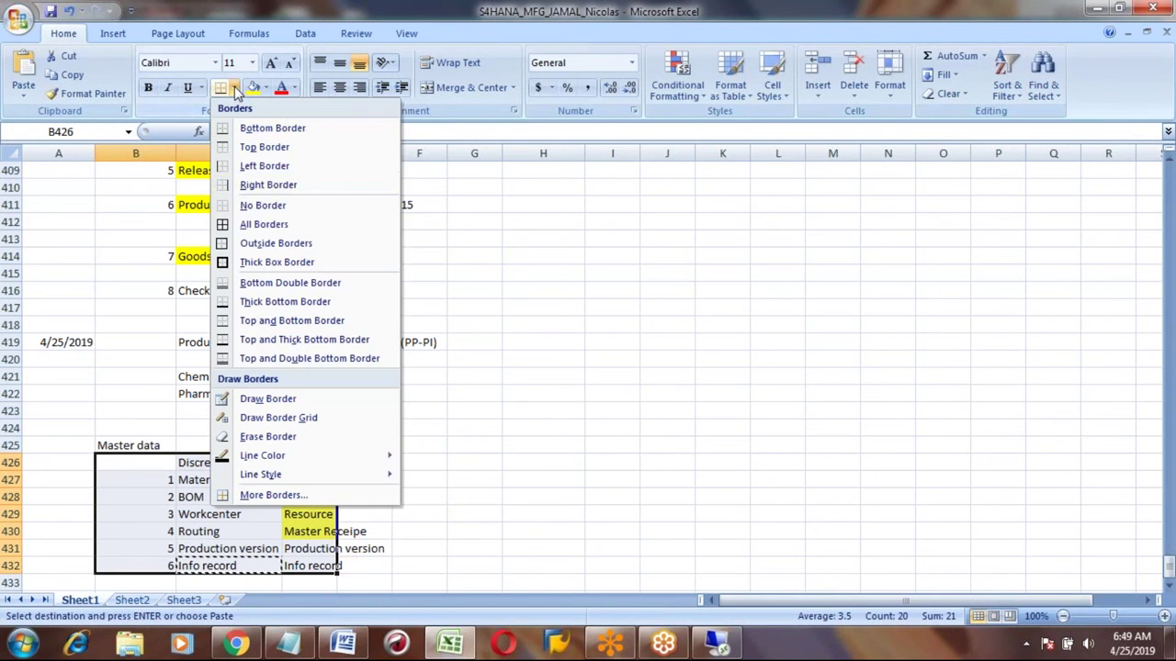
click(255, 225)
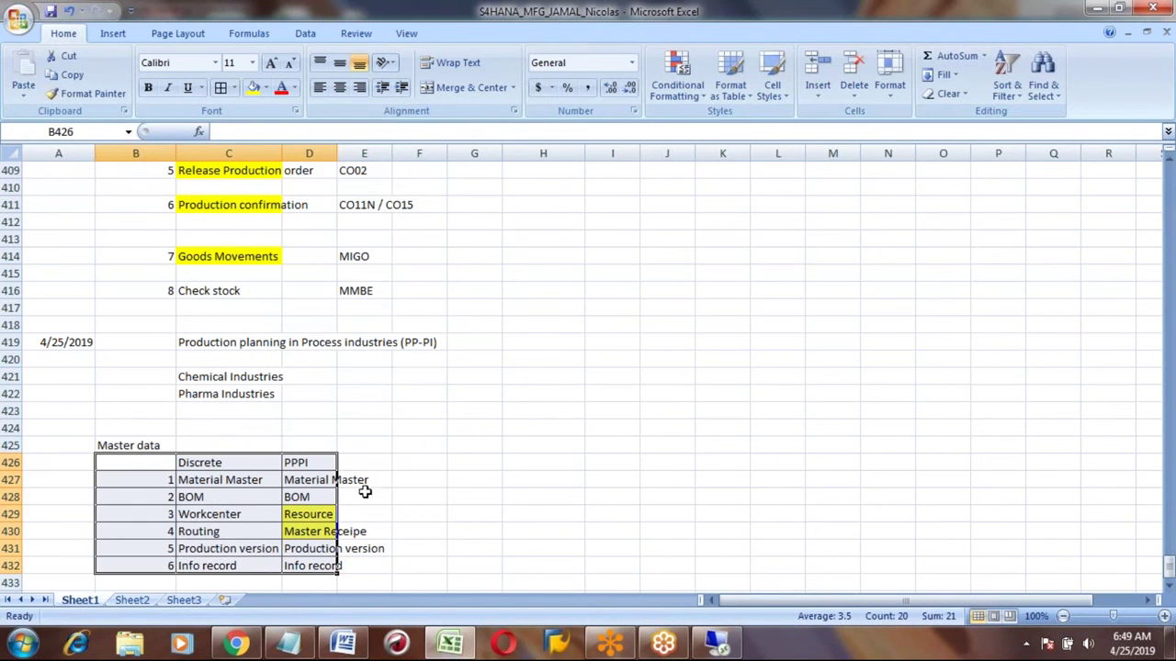
click(411, 513)
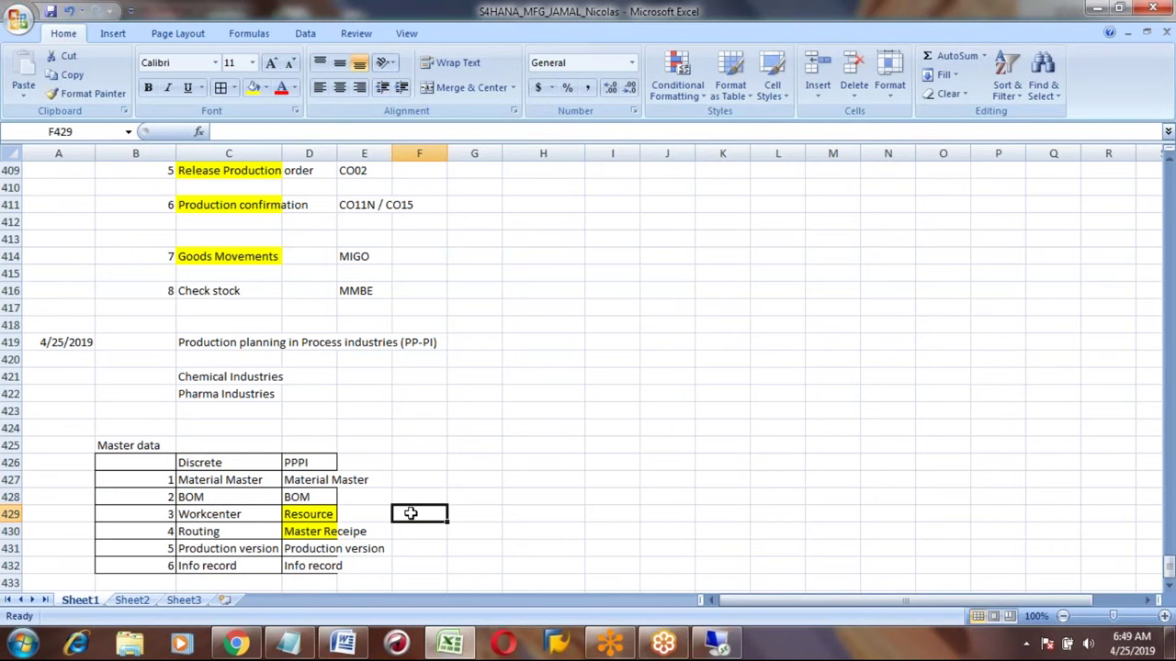
Step: Review the bordered master data table, from its Discrete heading to the Resource and Master Receipe cells
key(Down)
key(Down)
key(Down)
key(Down)
key(Down)
key(Down)
key(Down)
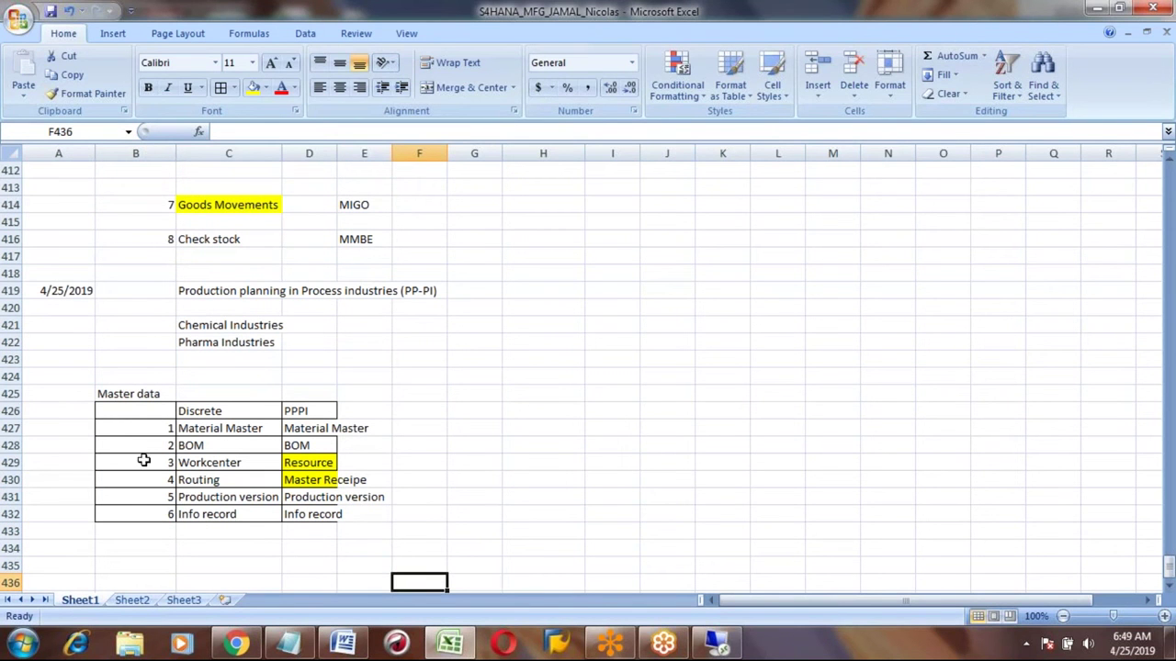
click(114, 391)
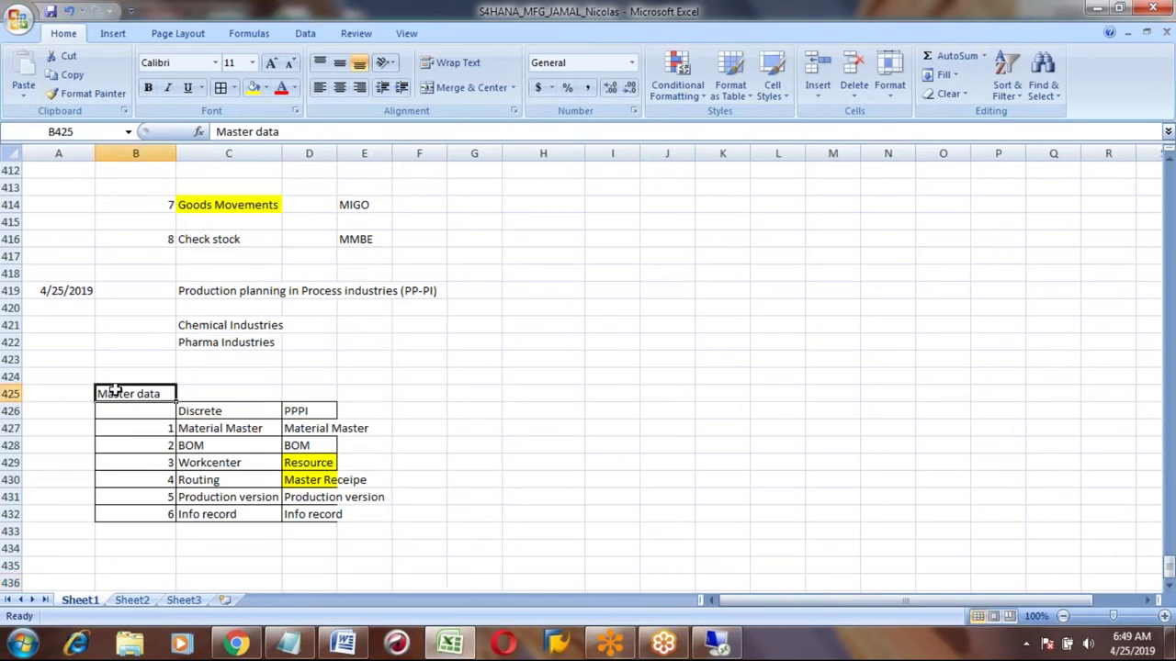
key(Right)
key(Down)
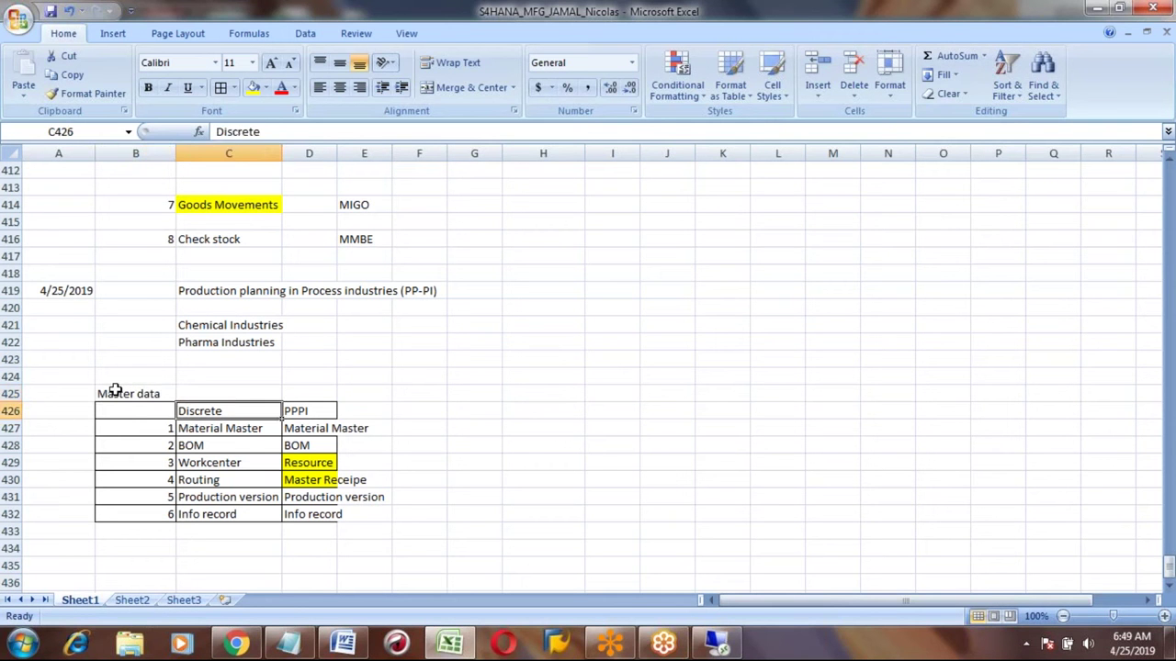
key(Left)
key(Down)
key(Down)
key(Down)
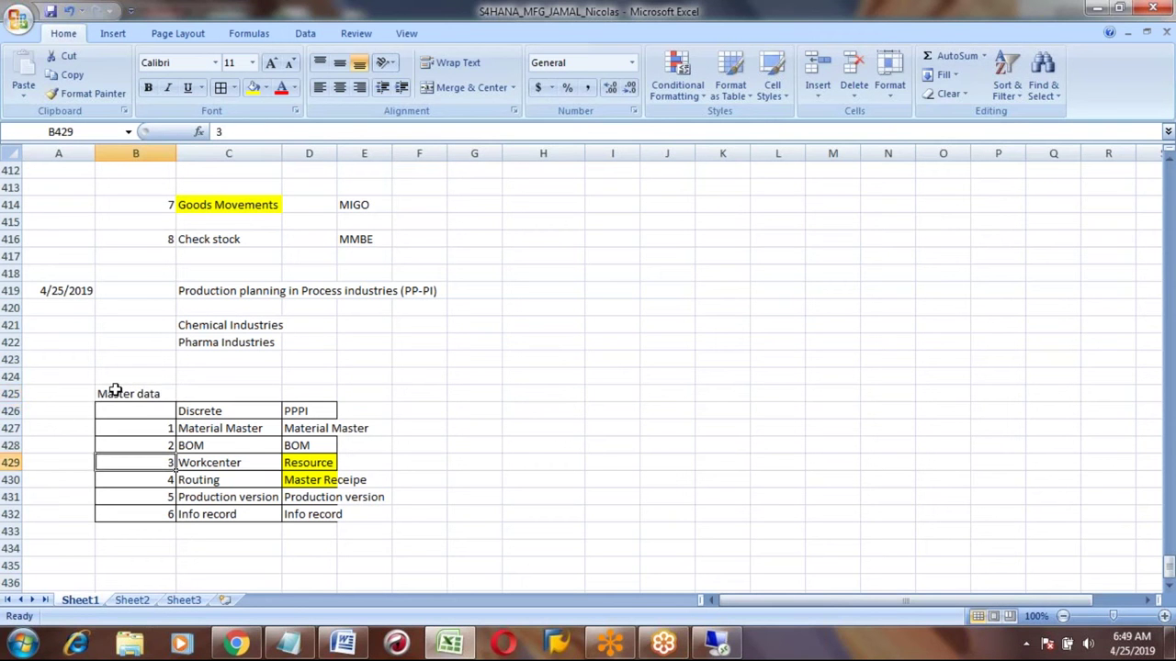
key(Right)
key(Right)
key(shift+Down)
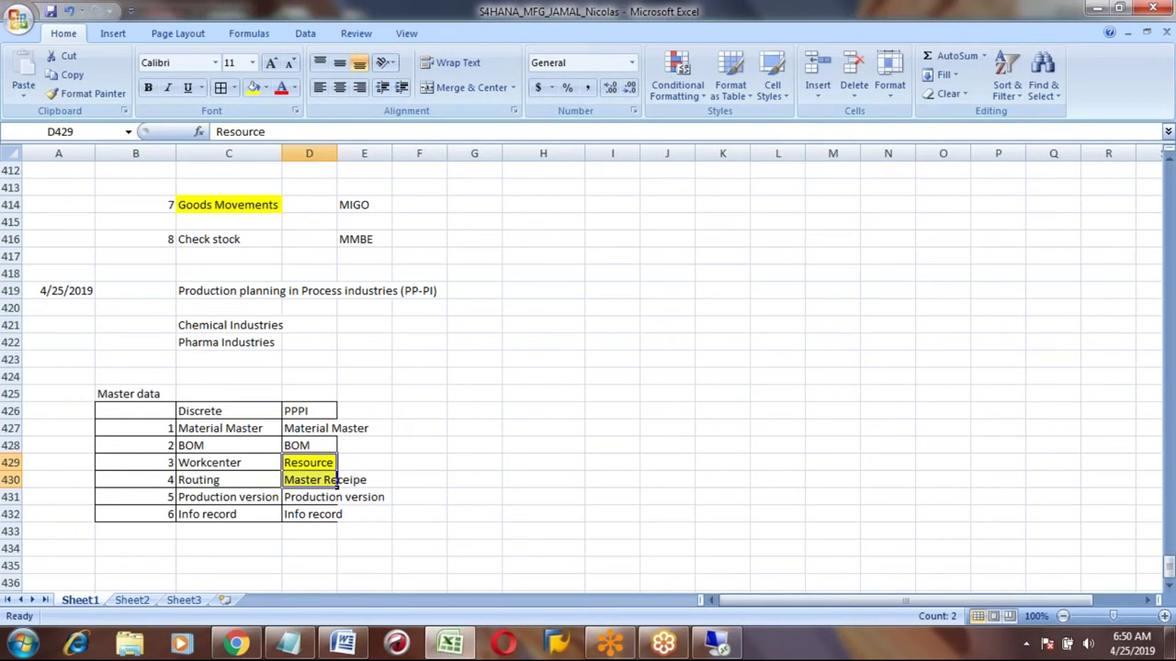
Step: Copy the Make To Stock process flow in D11:H31, from its heading down to the Stock in MMBE line
key(Up)
key(Up)
key(Up)
key(Up)
key(Up)
key(Up)
key(Up)
key(Up)
key(Up)
key(Up)
key(Up)
key(Up)
key(Up)
key(Up)
key(Up)
key(Up)
key(Up)
key(Up)
key(Up)
key(Up)
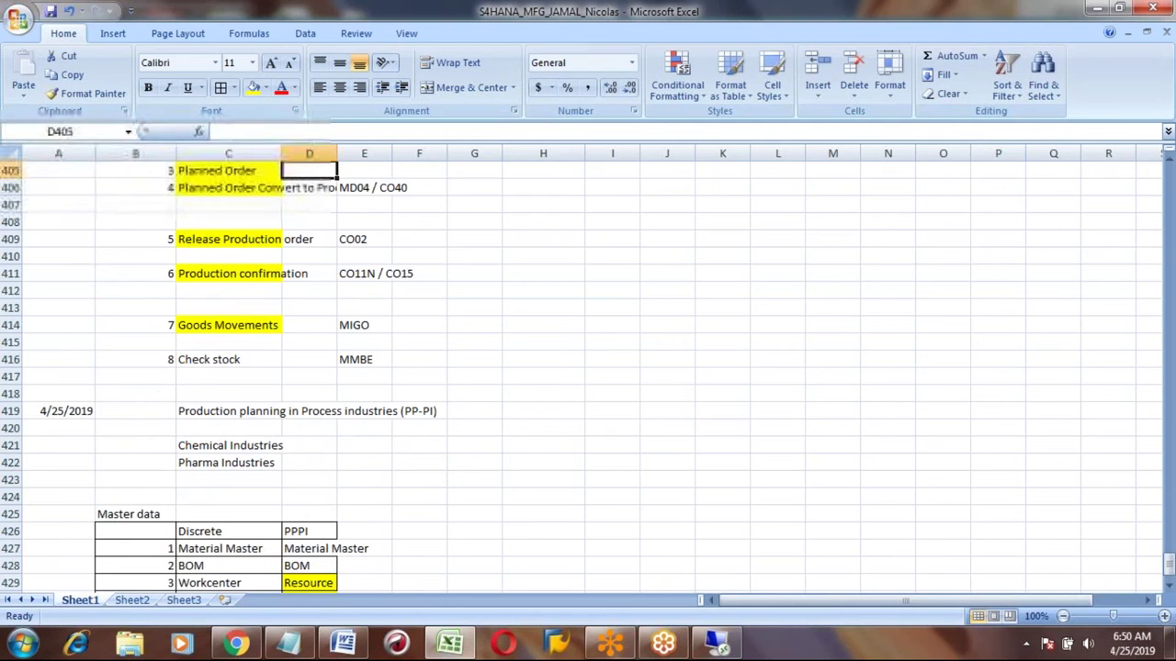
key(Up)
key(Up)
key(Up)
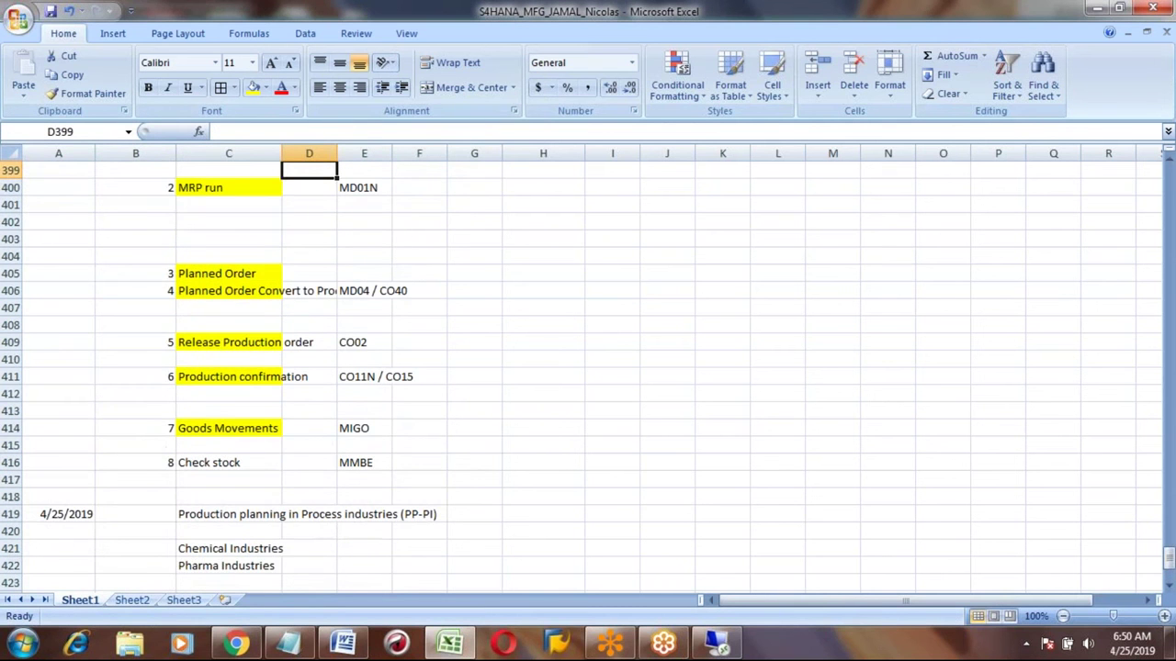
key(Up)
key(Up)
key(Up)
key(Up)
key(Up)
key(Up)
key(Up)
key(Up)
key(Up)
key(Up)
key(Up)
key(Up)
key(Up)
key(Up)
key(Up)
key(Up)
key(Up)
key(Up)
key(Up)
key(Up)
key(Page_Up)
key(Page_Up)
key(Page_Up)
key(Page_Up)
key(Page_Up)
key(Page_Up)
key(Page_Up)
key(Page_Up)
key(Page_Up)
key(Page_Up)
key(Page_Up)
key(Page_Up)
key(Page_Up)
key(Page_Up)
key(Page_Up)
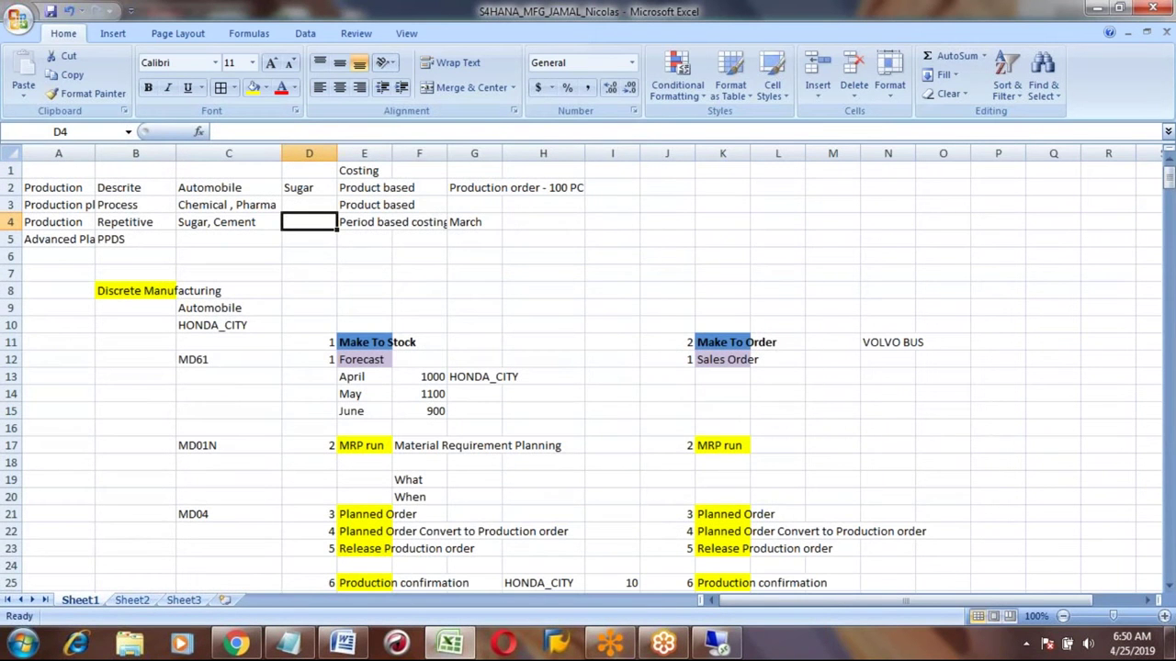
click(314, 339)
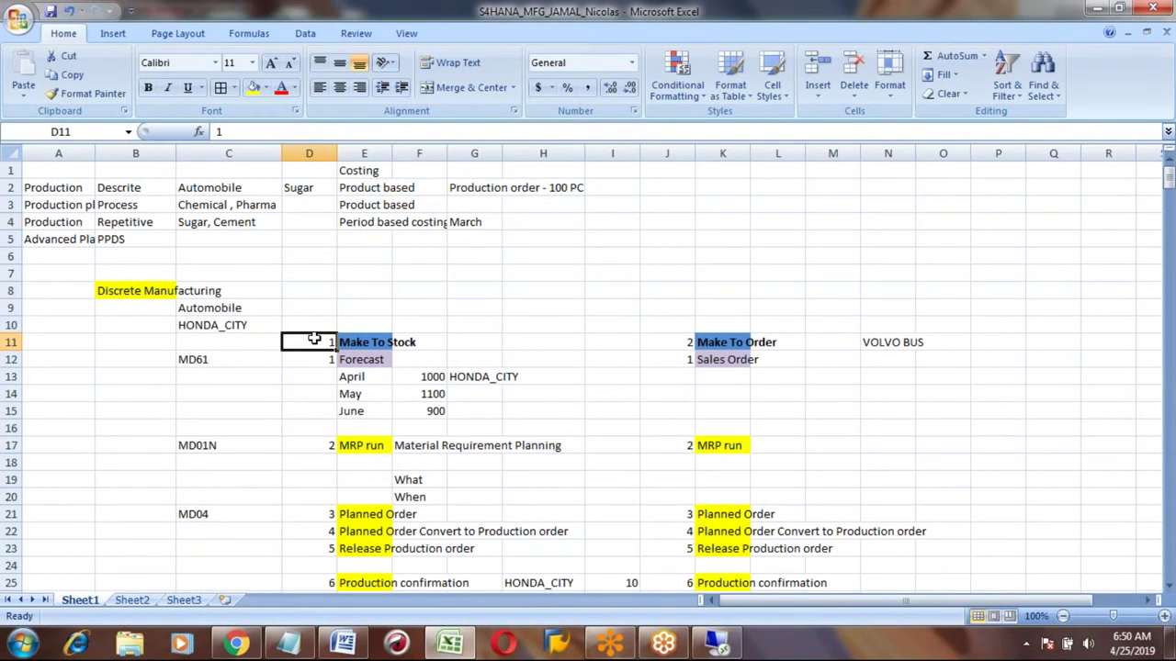
key(shift+Right)
key(shift+Right)
key(shift+Down)
key(shift+Down)
key(shift+Down)
key(shift+Down)
key(shift+Down)
key(shift+Down)
key(shift+Down)
key(shift+Down)
key(shift+Down)
key(shift+Down)
key(shift+Down)
key(shift+Down)
key(shift+Down)
key(shift+Down)
key(shift+Down)
key(shift+Down)
key(shift+Down)
key(shift+Down)
key(shift+Down)
key(shift+Down)
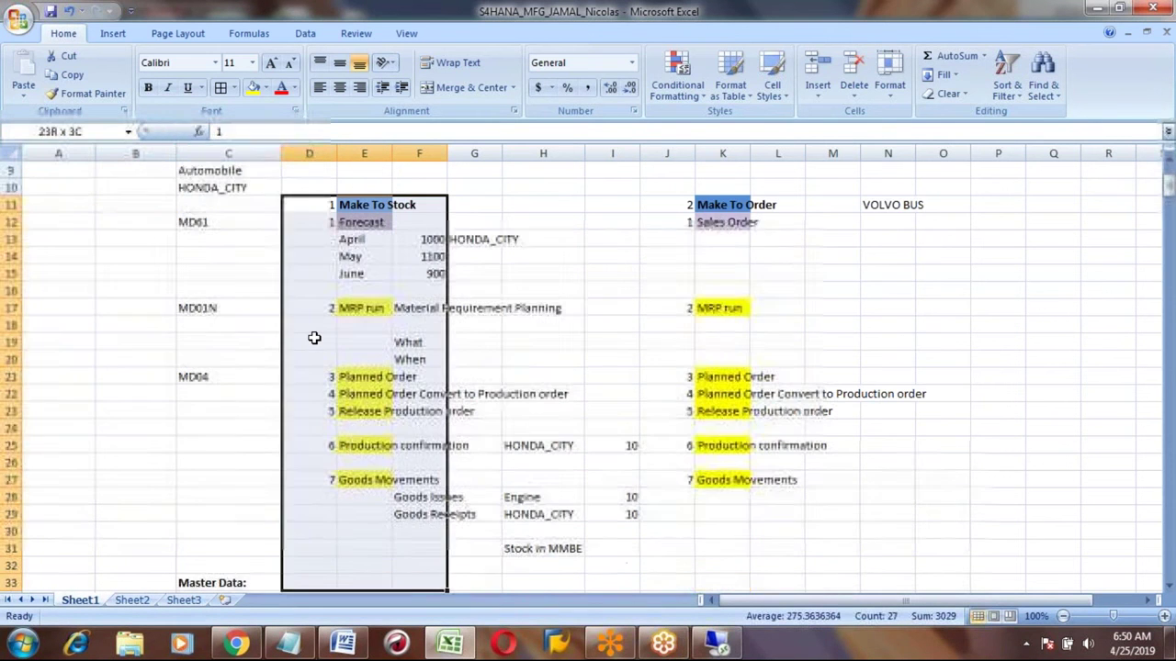
key(shift+Up)
key(shift+Up)
key(shift+Up)
key(shift+Down)
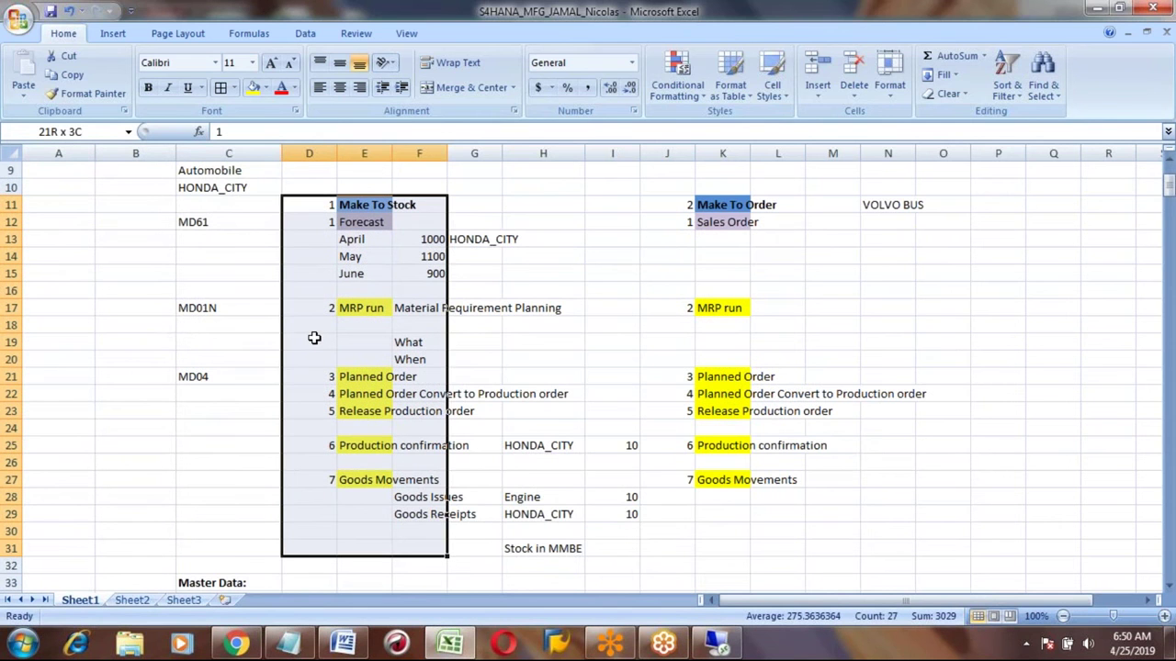
key(shift+Right)
key(shift+Right)
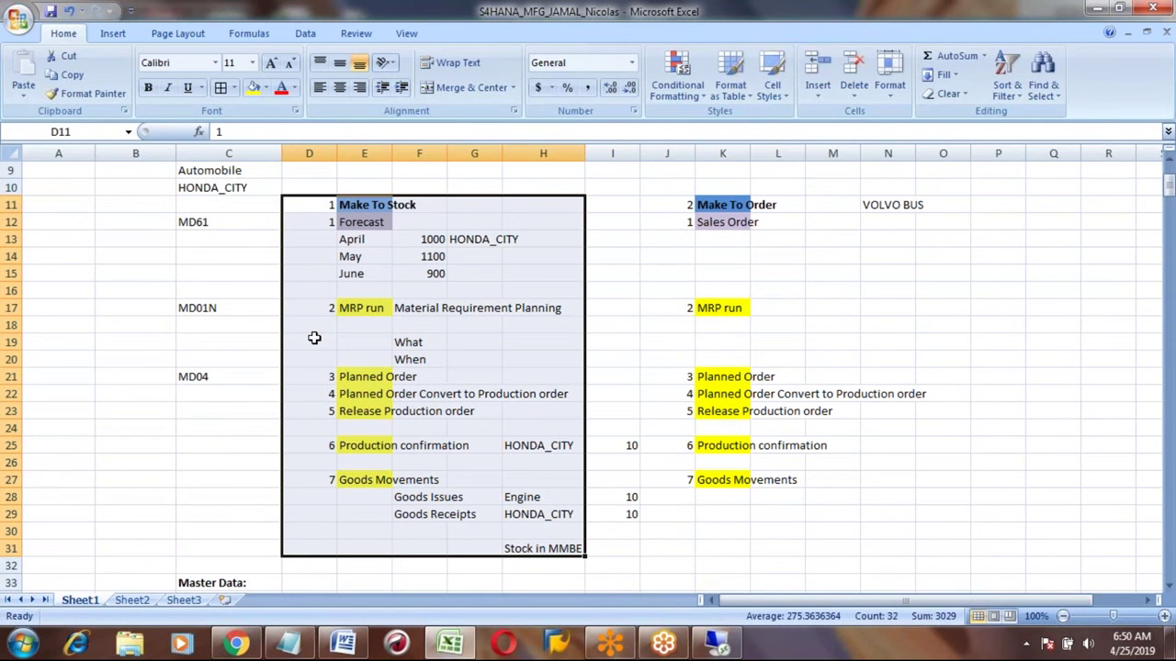
key(ctrl+c)
Step: Paste the copied Make To Stock process flow below the master data comparison table, starting at cell B436
key(Page_Down)
key(Page_Down)
key(Page_Down)
key(Page_Down)
key(Page_Down)
key(Page_Down)
key(Page_Down)
key(Page_Down)
key(Page_Down)
key(Page_Down)
key(Page_Down)
key(Page_Down)
key(Page_Down)
key(Page_Down)
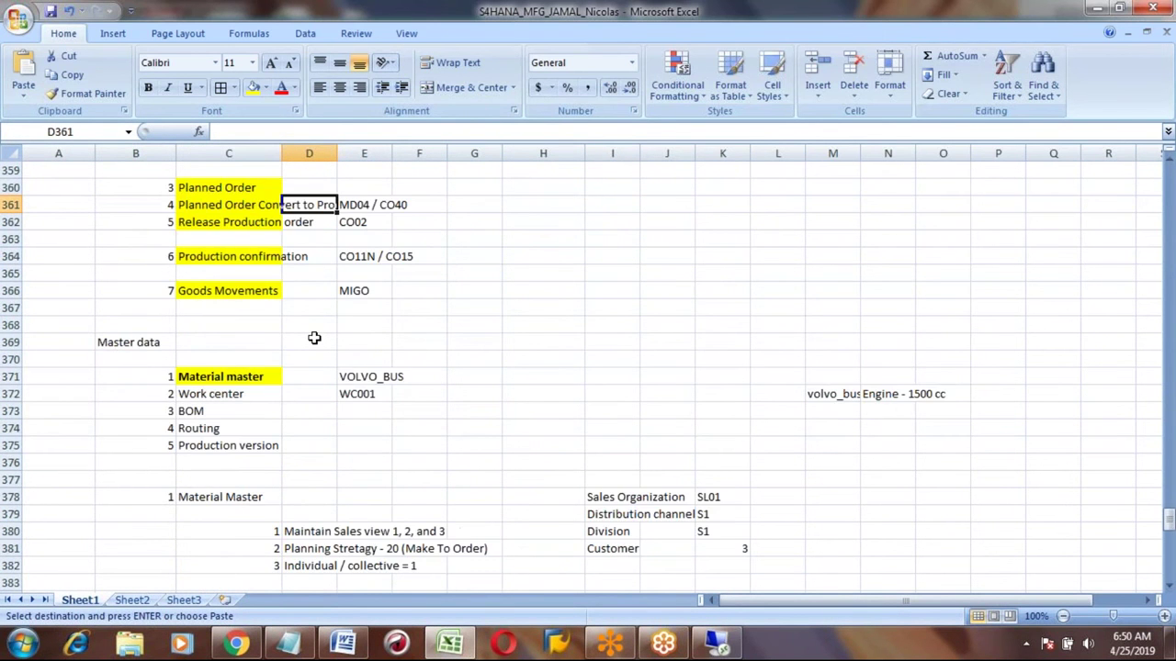
key(Page_Down)
key(Page_Down)
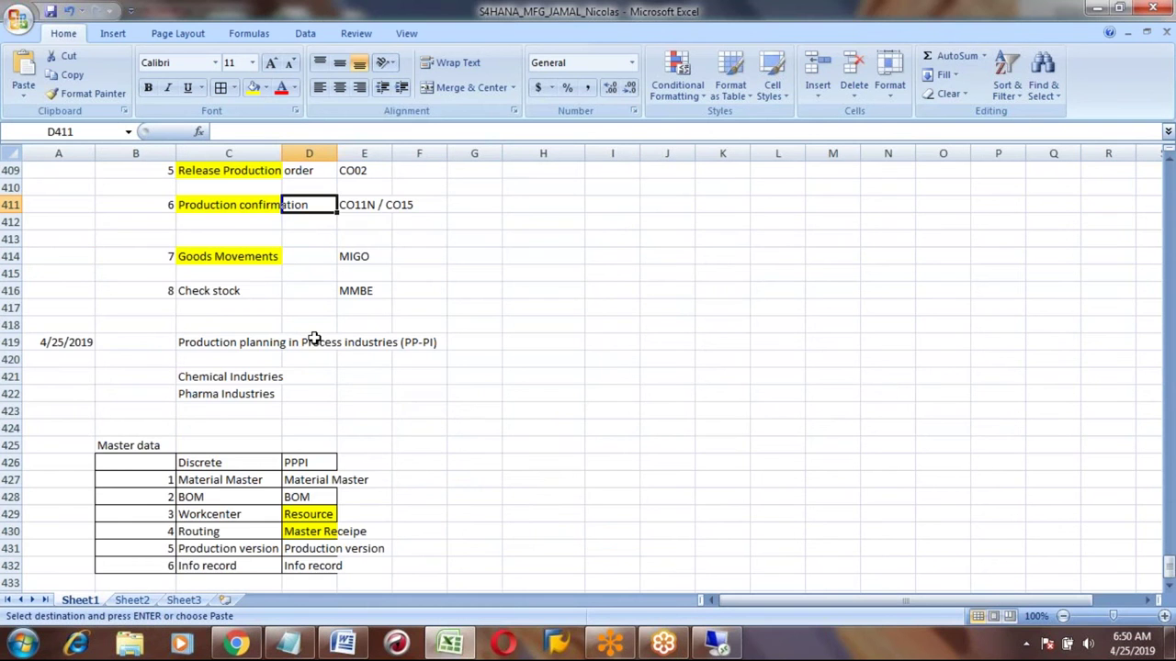
key(Page_Down)
key(Up)
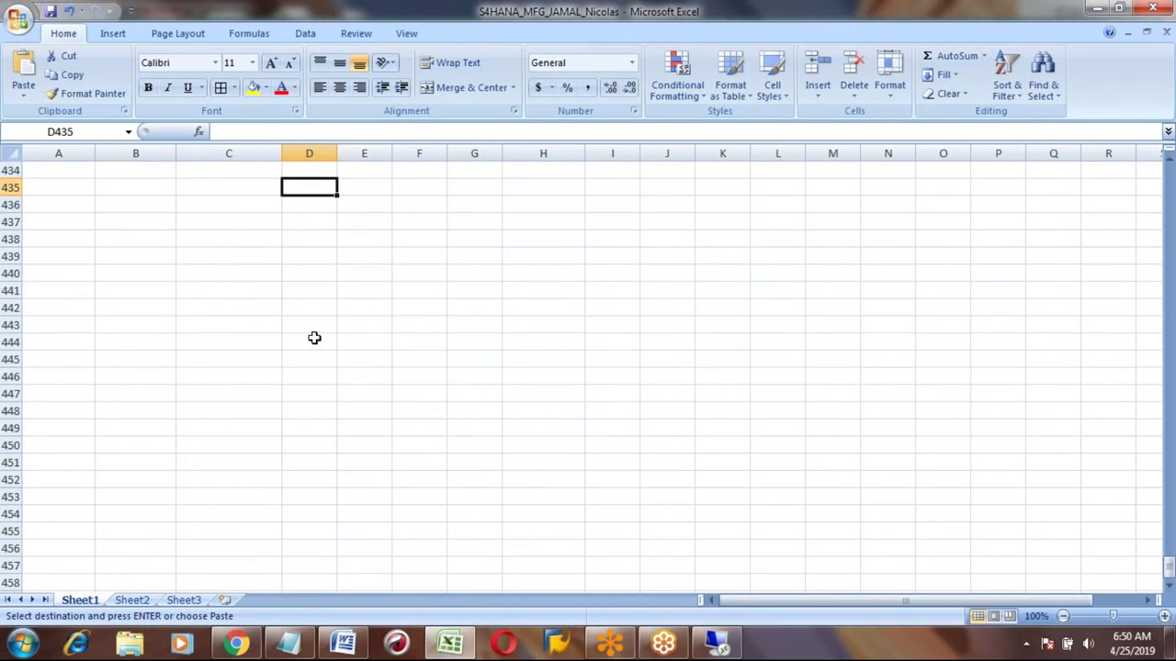
key(Up)
key(Up)
key(Up)
key(Up)
key(Up)
key(Up)
key(Up)
key(Up)
key(Up)
key(Up)
key(Up)
key(Up)
key(Up)
click(151, 408)
key(ctrl+v)
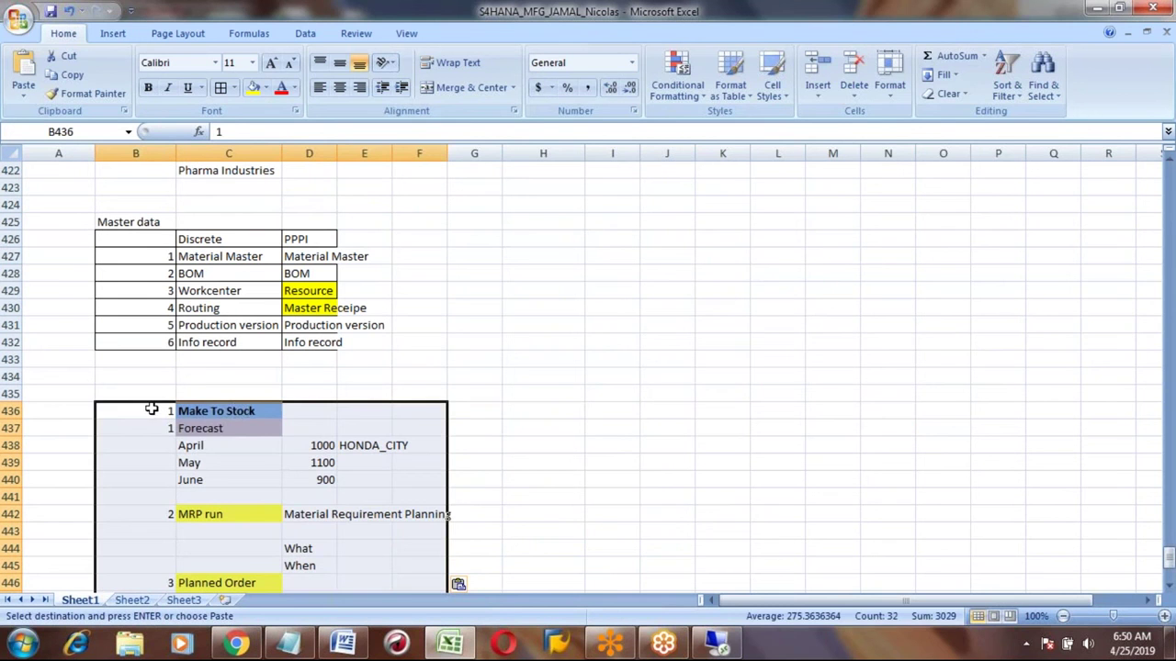
Step: Review the pasted Make To Stock flow, from Forecast and MRP run down to Goods Movements
click(236, 411)
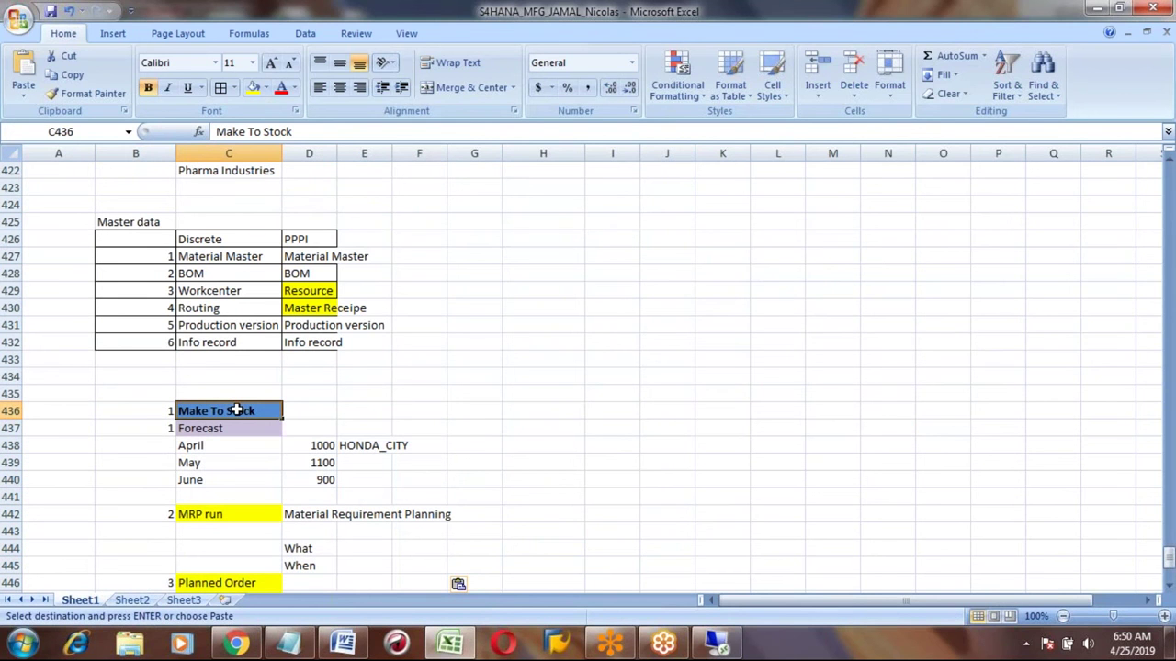
key(Down)
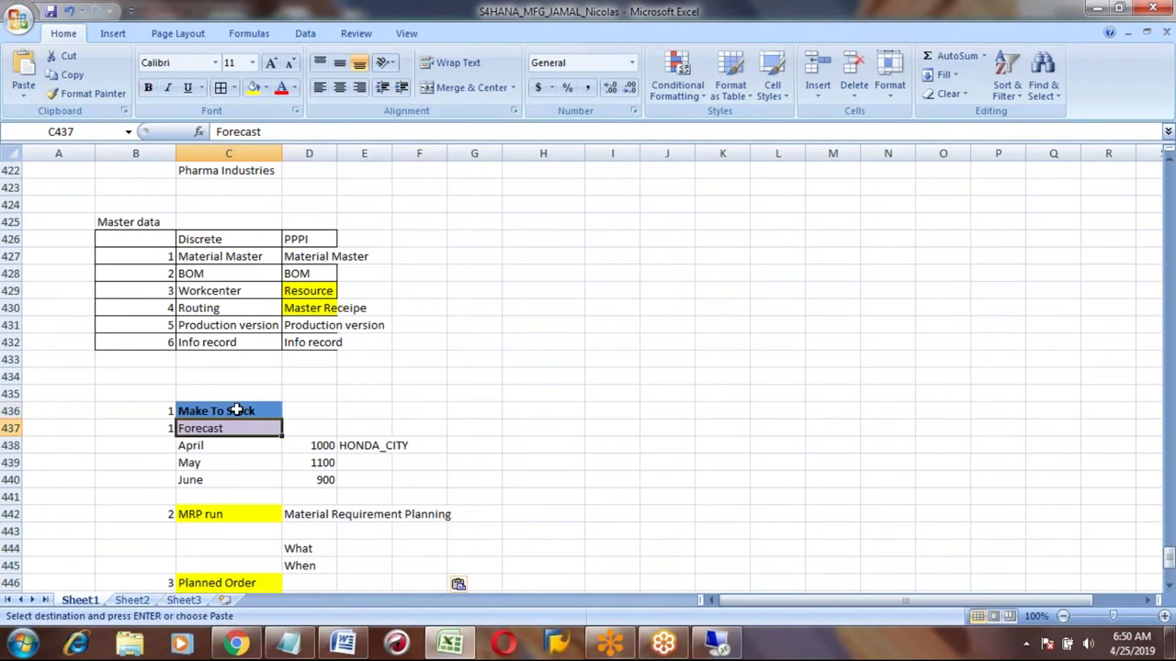
key(Down)
key(Down)
key(Down)
key(Down)
key(Down)
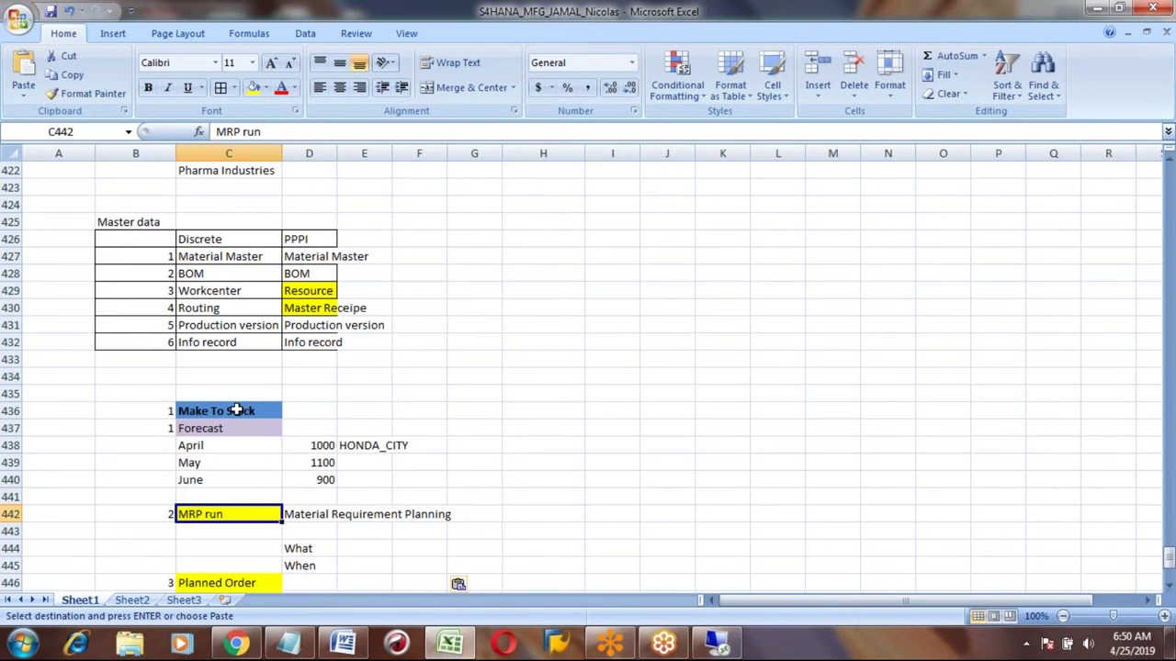
key(Down)
key(Down)
key(Down)
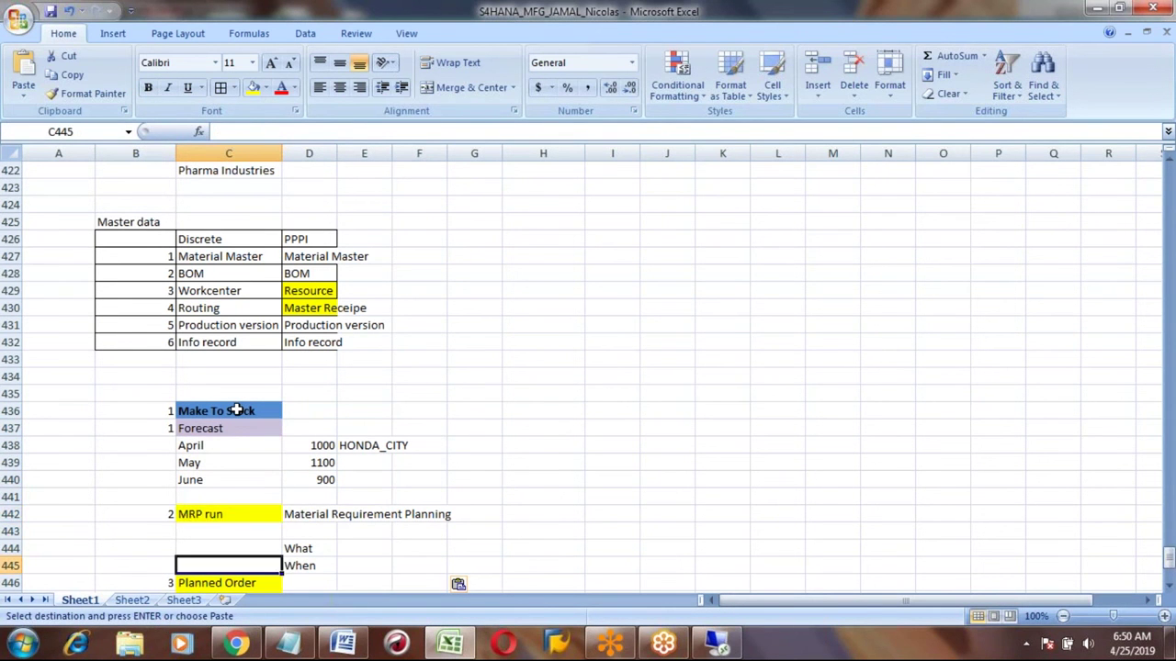
key(Down)
key(Down)
key(Down)
key(Down)
key(Down)
key(Down)
key(Down)
key(Down)
key(Down)
key(Down)
key(Down)
key(Down)
key(Down)
key(Up)
key(Up)
key(Up)
key(Up)
key(Up)
key(Up)
key(Up)
key(Up)
key(Up)
key(Up)
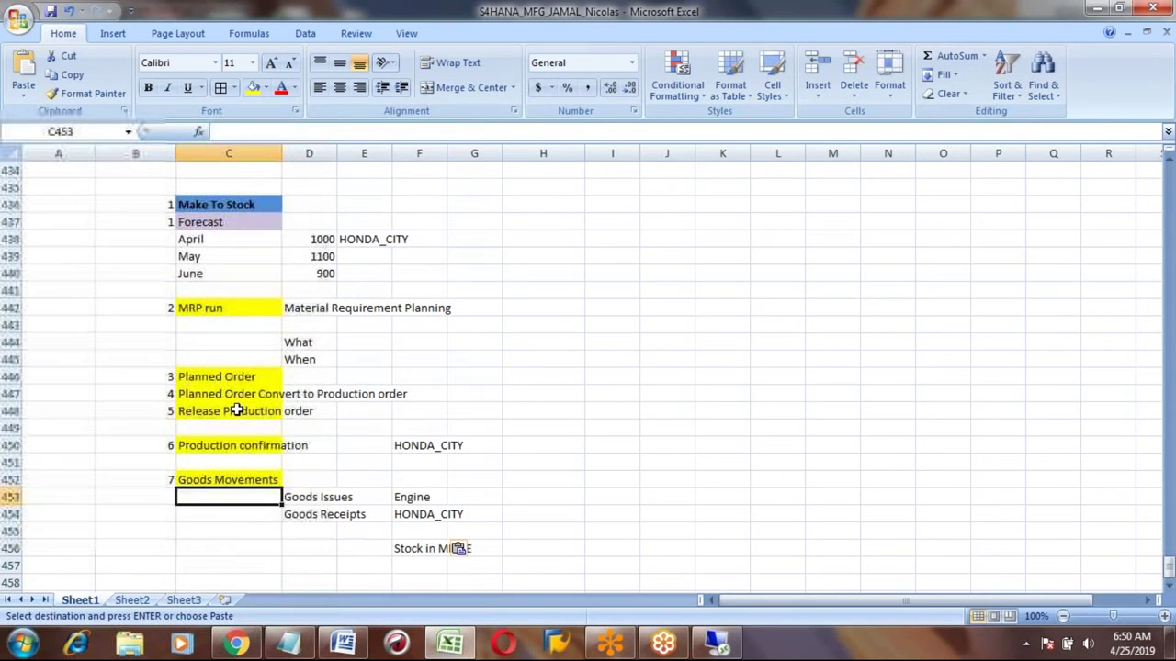
Step: Replace "Production" with "Process" in C447 so flow step 4 reads "Planned Order Convert to Process order"
key(Up)
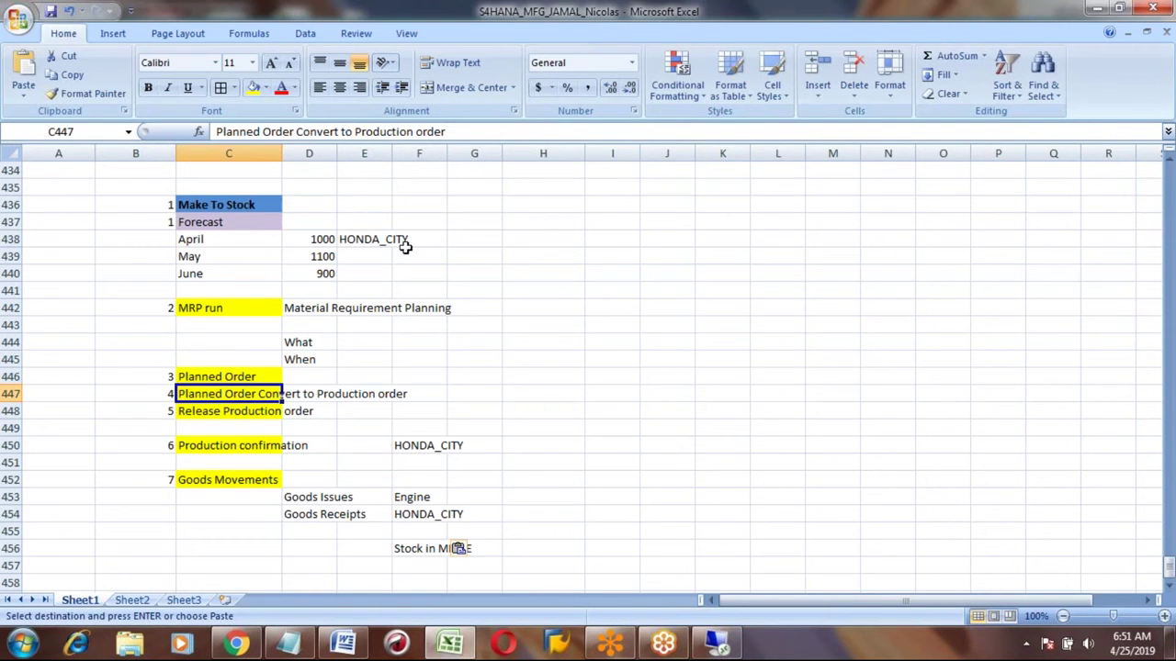
drag(356, 131, 414, 132)
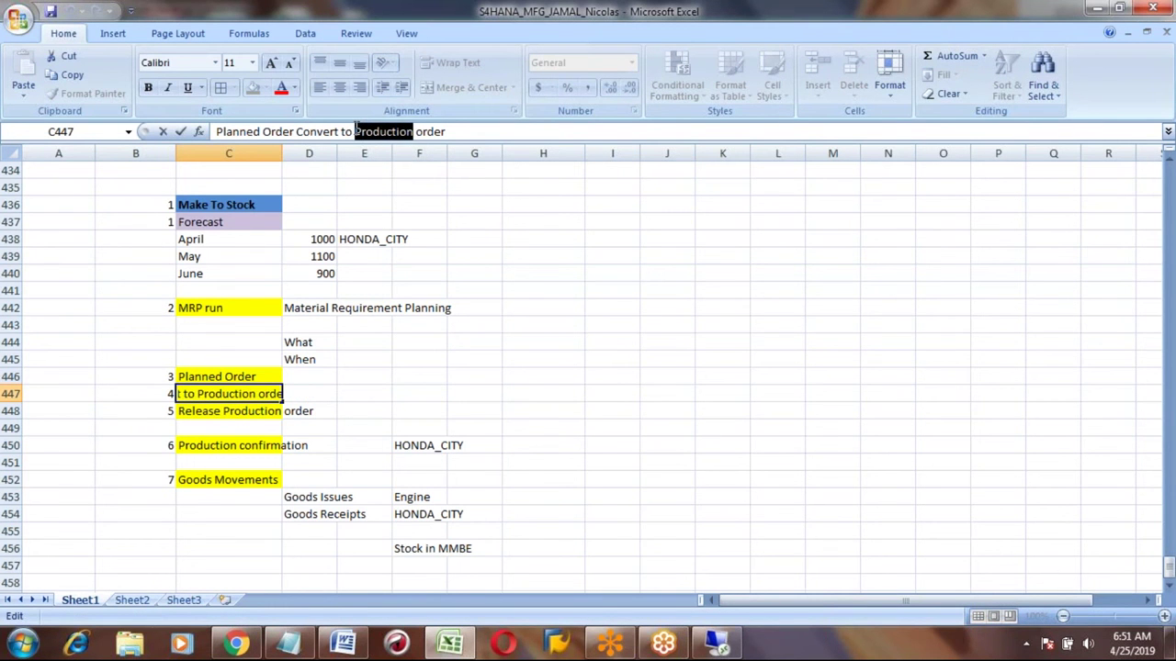
text(Process)
key(Return)
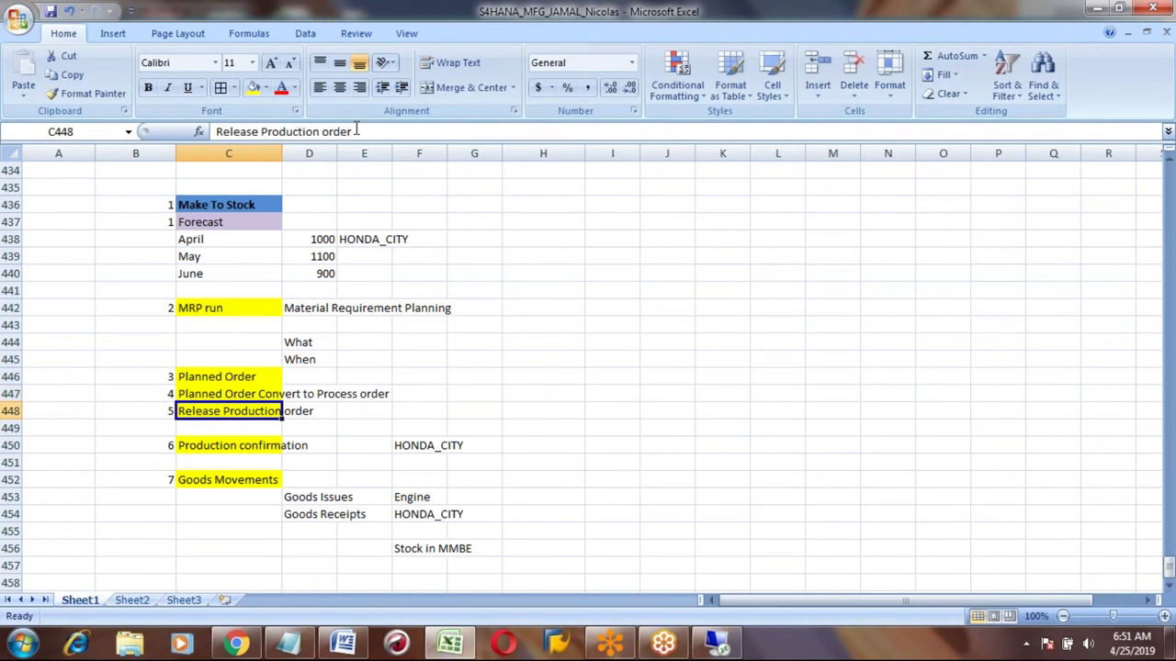
Step: Format the words "Process order" in C447 in bold red
key(Up)
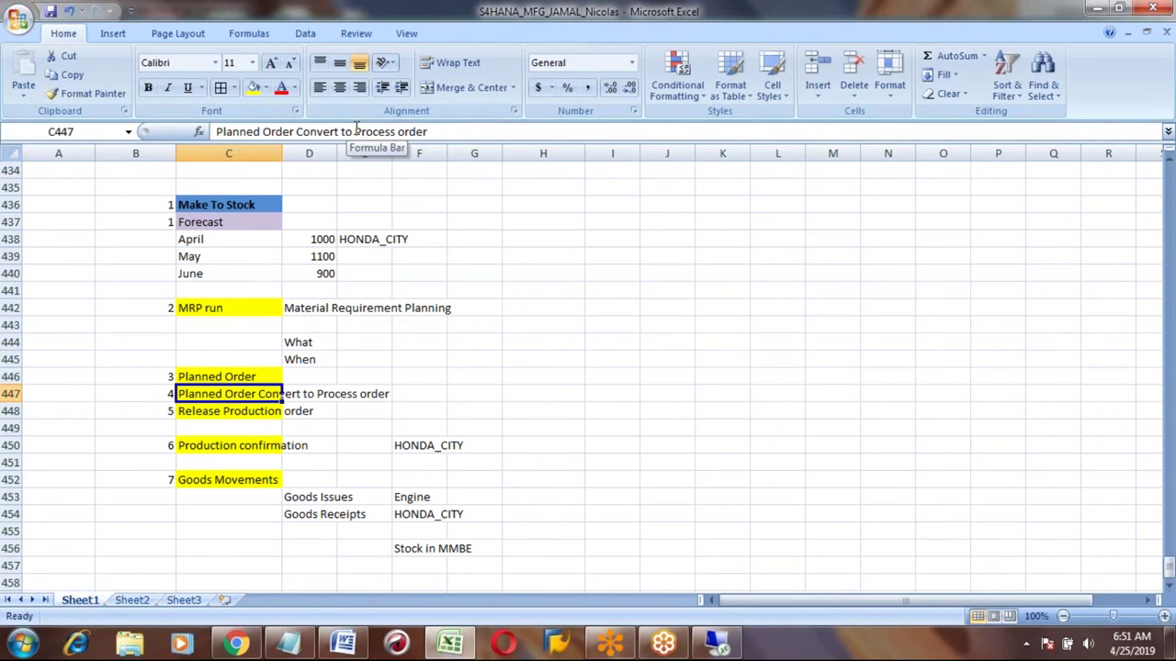
drag(355, 132, 429, 131)
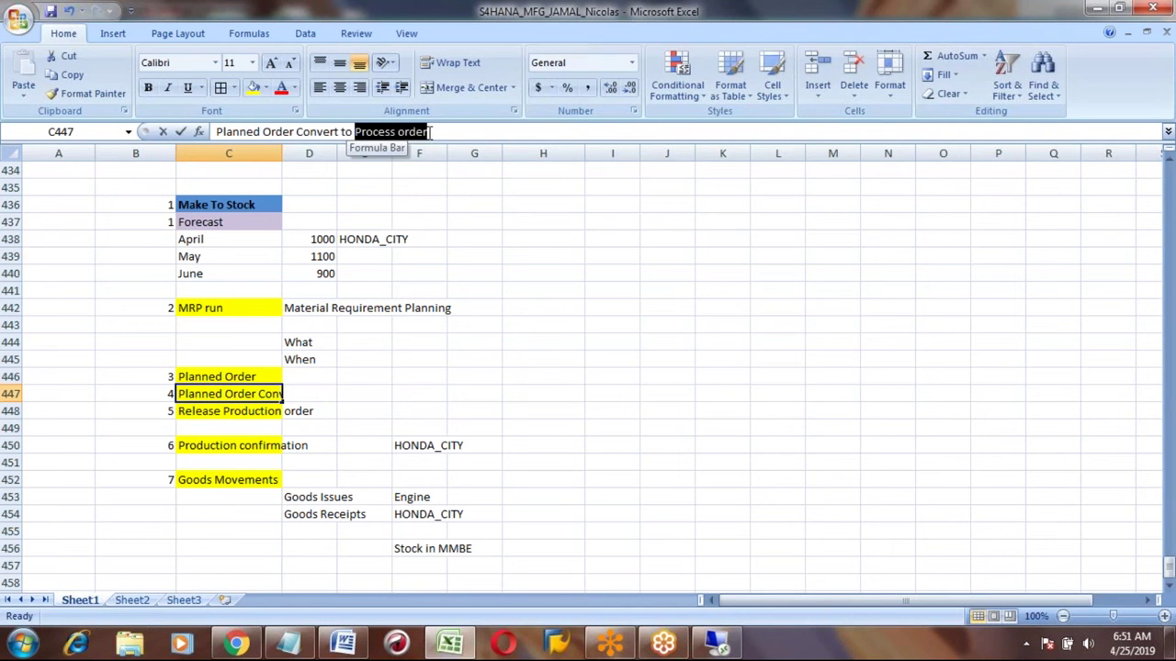
click(281, 87)
click(148, 87)
key(Up)
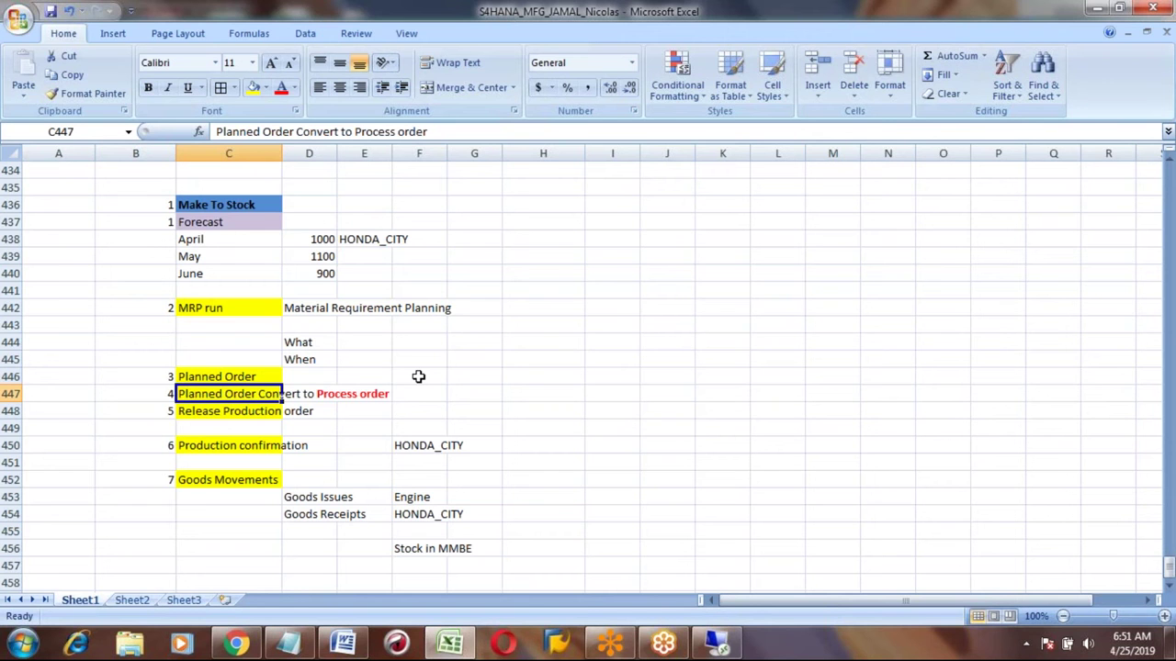
Step: Replace "Production" with "Process" in C448 so flow step 5 reads "Release Process order"
key(Down)
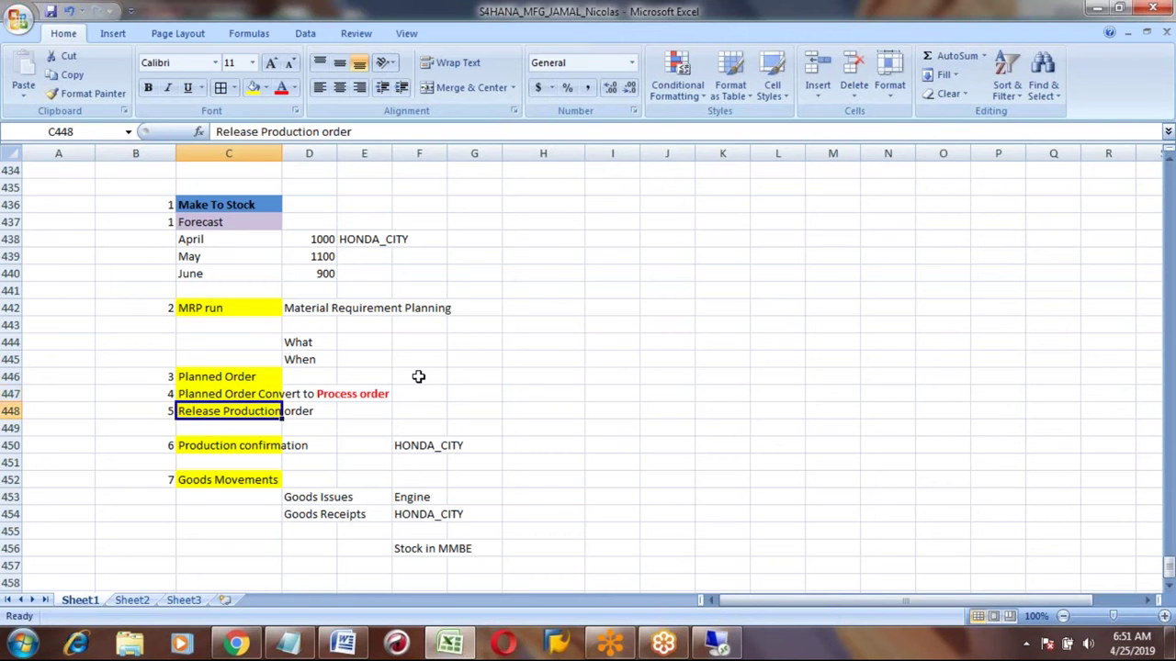
click(261, 131)
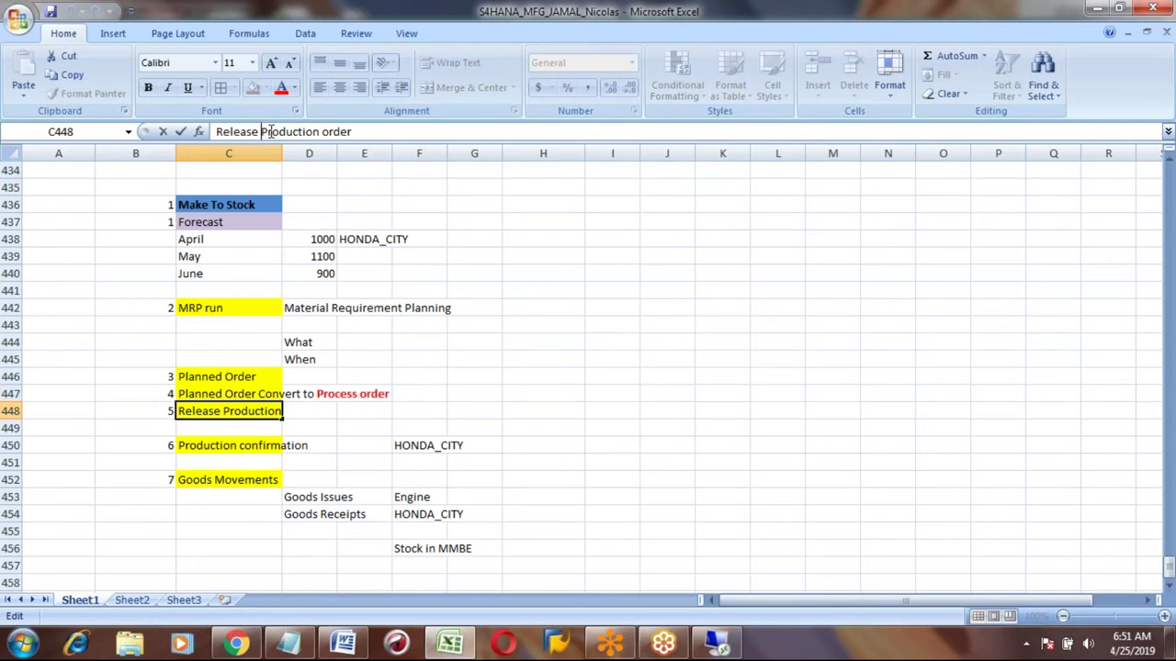
key(Delete)
key(Delete)
key(Delete)
key(Delete)
key(Delete)
key(Delete)
key(Delete)
key(Delete)
key(Delete)
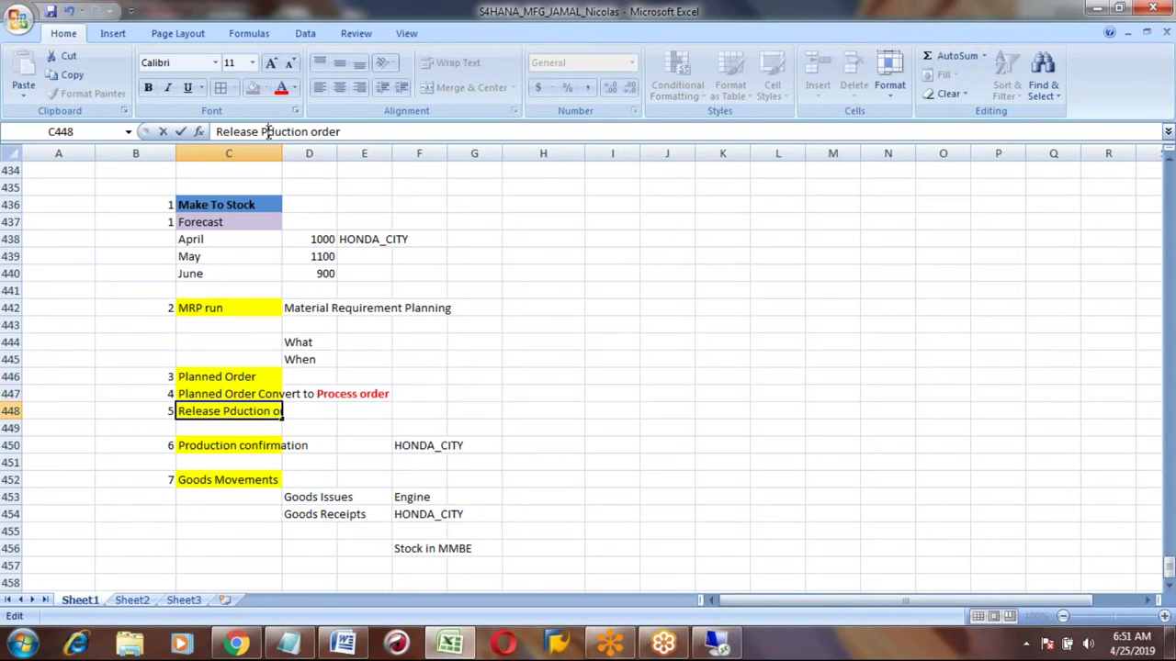
text(rocess)
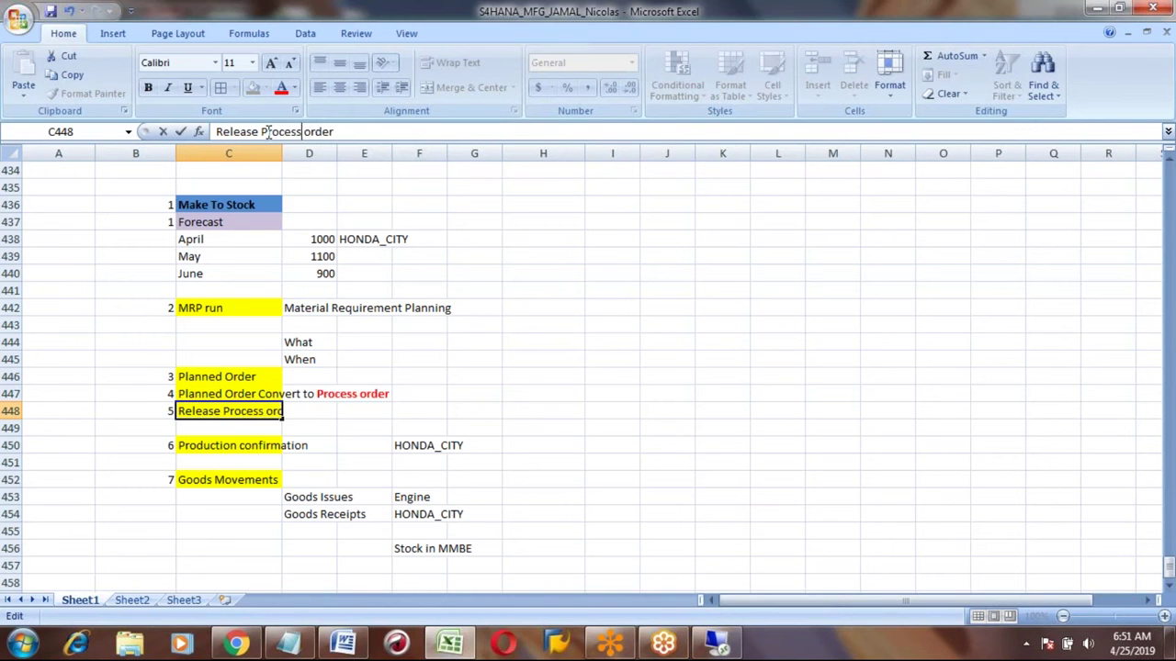
Step: Format the word "Process" in C448 in bold red and confirm the cell entry
key(shift+Left)
key(shift+Left)
key(shift+Left)
key(shift+Left)
key(shift+Left)
key(shift+Left)
key(shift+Left)
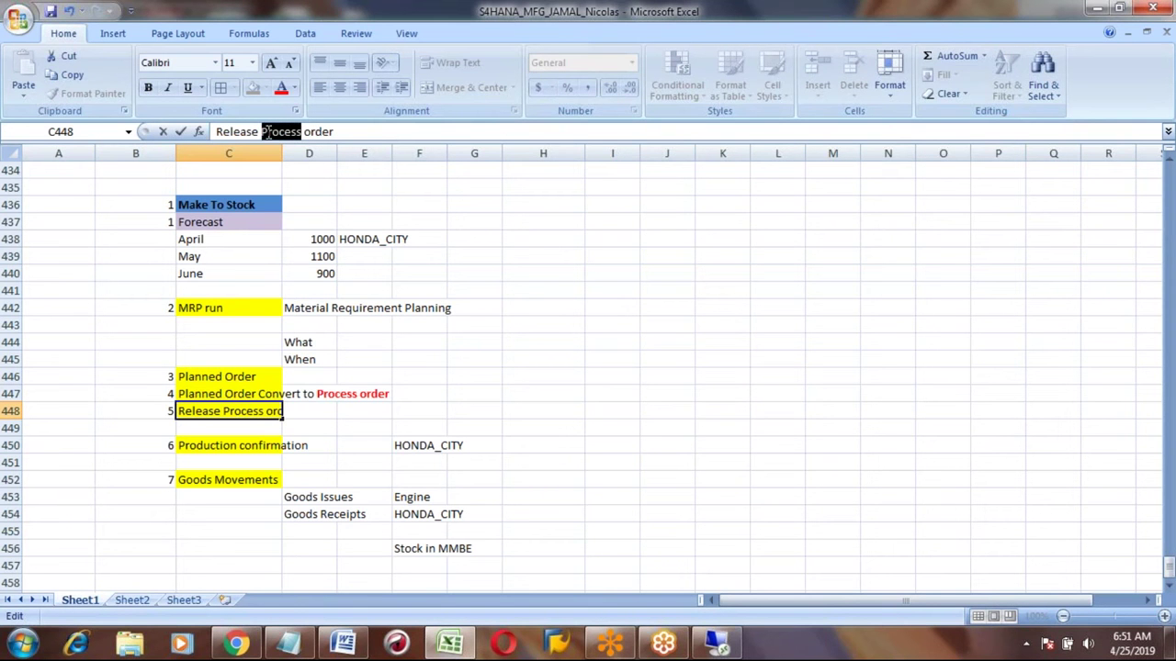
click(281, 87)
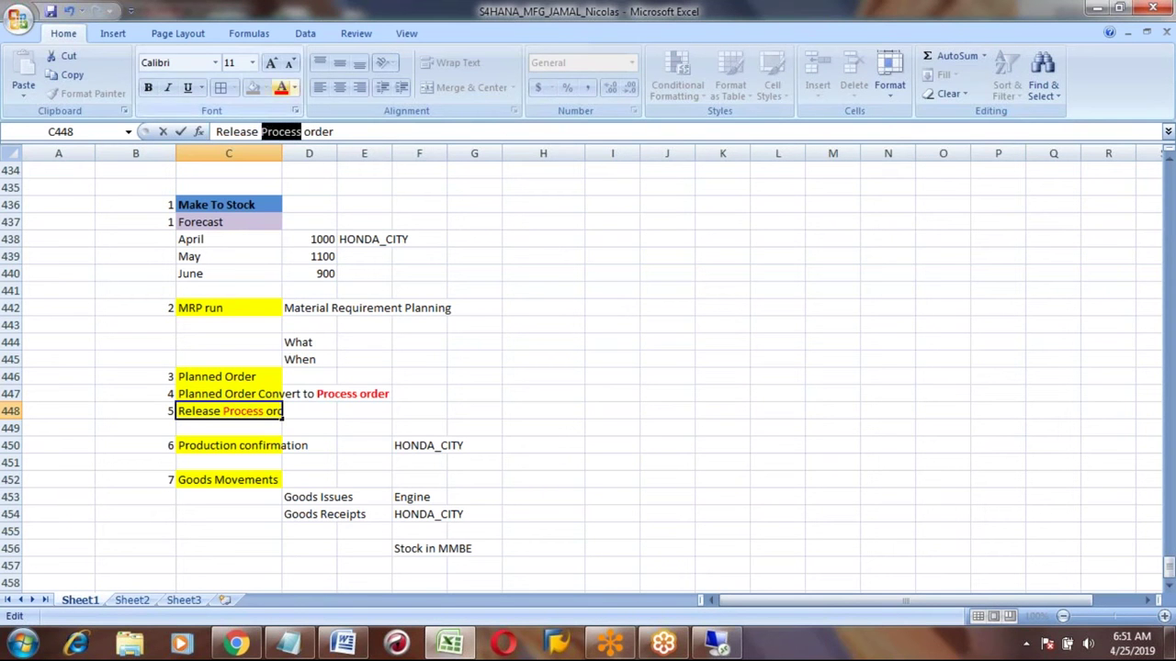
click(149, 90)
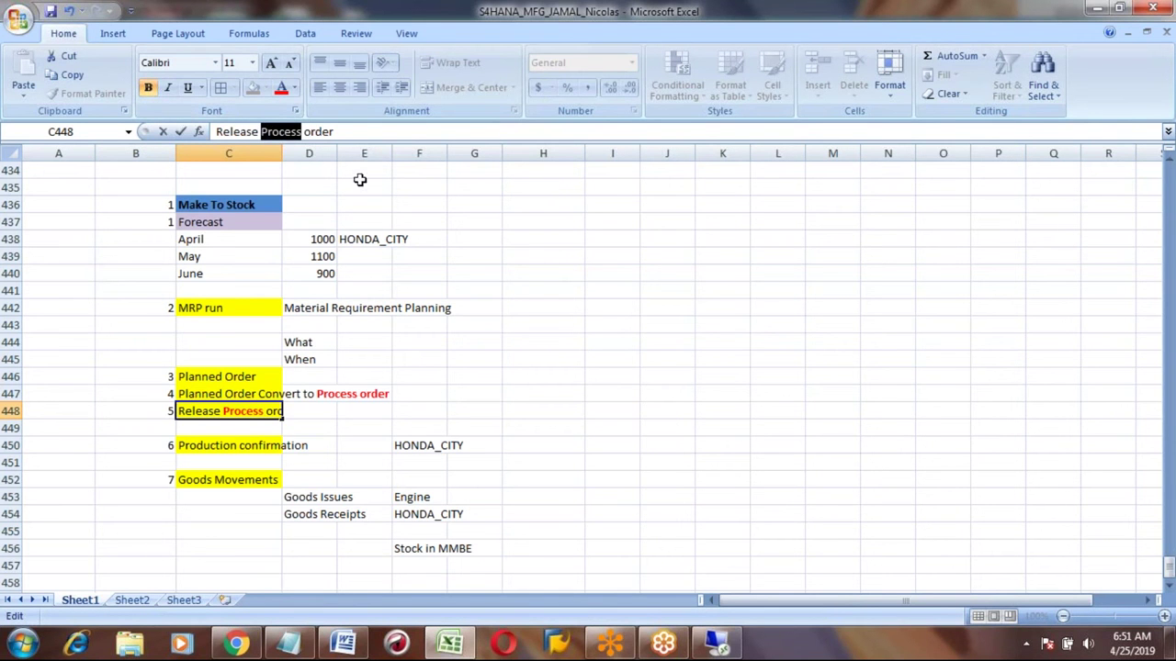
click(343, 131)
key(Return)
key(Up)
Step: Replace "Production" with "Process" in C450 so flow step 6 reads "Process confirmation"
key(Down)
key(Down)
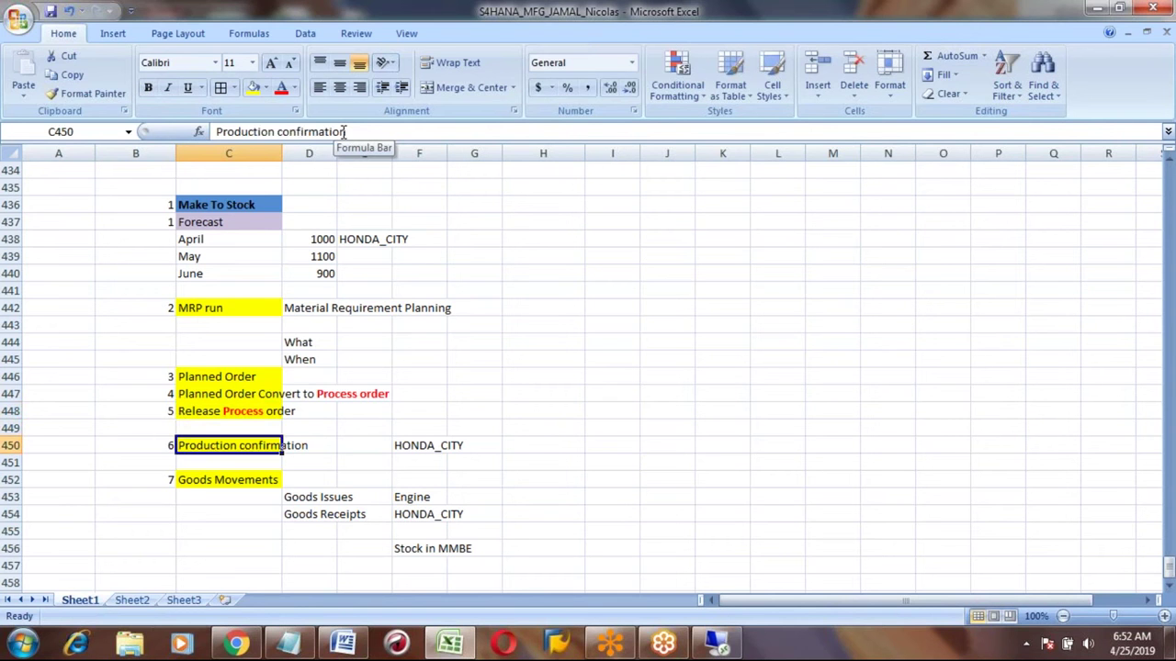
click(276, 132)
key(BackSpace)
key(BackSpace)
key(BackSpace)
key(BackSpace)
key(BackSpace)
key(BackSpace)
key(BackSpace)
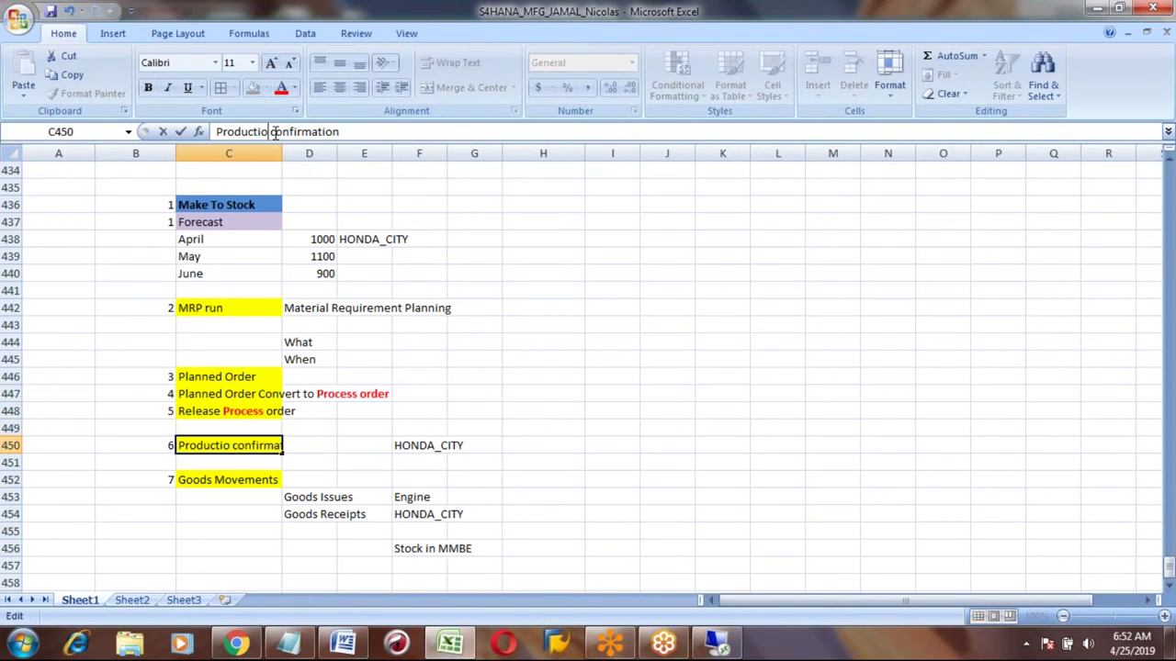
text(cess)
Step: Format the word "Process" in C450 in bold red and confirm the cell entry
key(Left)
key(shift+Left)
key(shift+Left)
key(shift+Left)
key(shift+Left)
key(shift+Left)
key(shift+Left)
key(shift+Left)
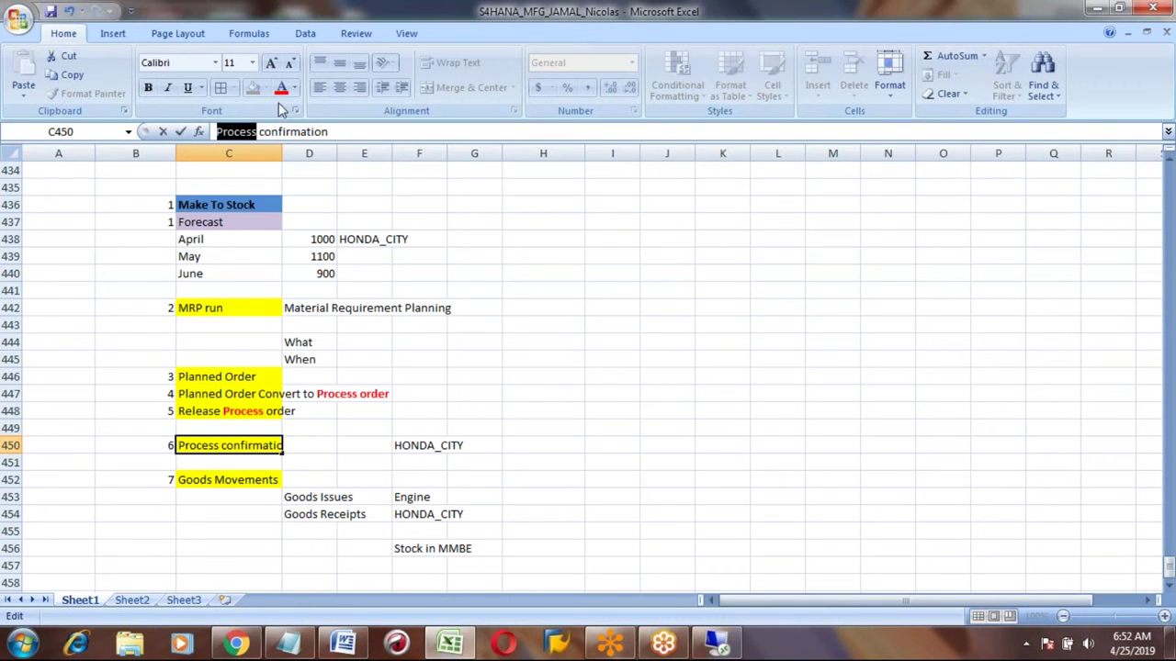
click(281, 87)
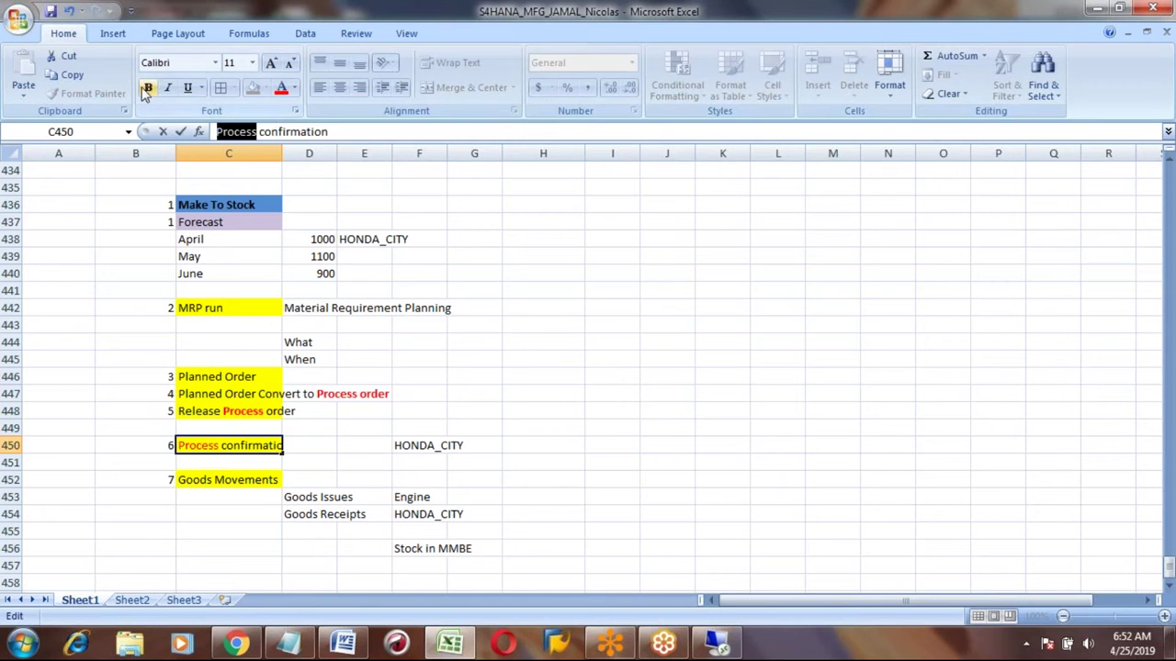
key(ctrl+b)
key(Return)
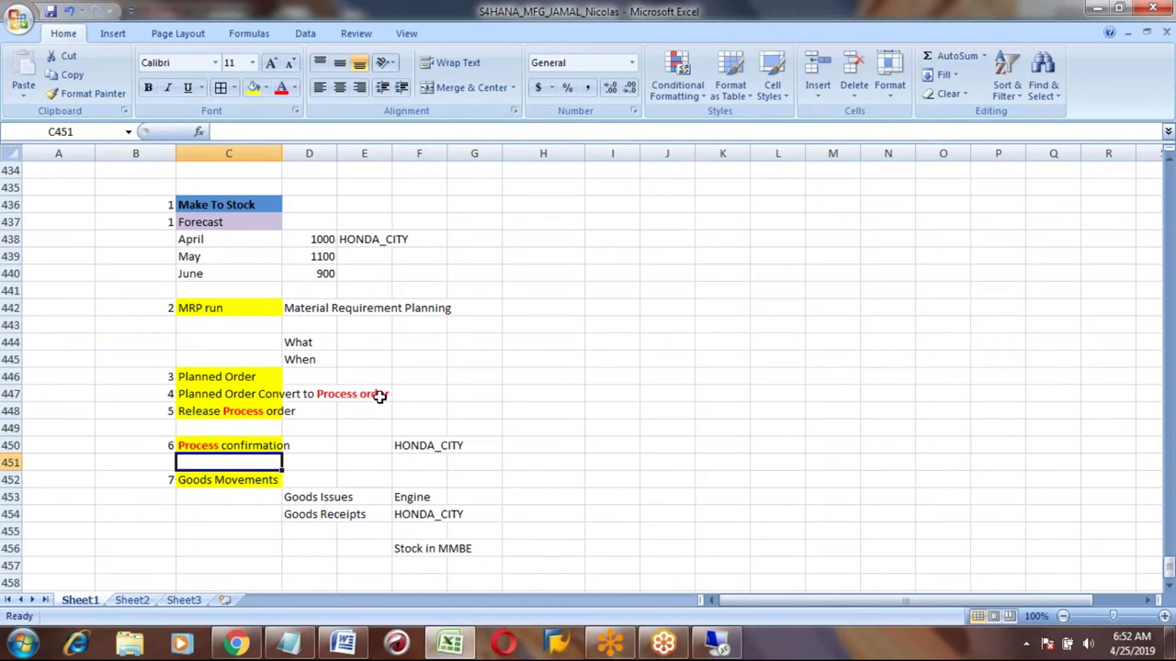
Step: Review the adapted flow steps from Planned Order through order conversion and release to Process confirmation
key(Up)
key(Up)
key(Up)
key(Up)
key(Up)
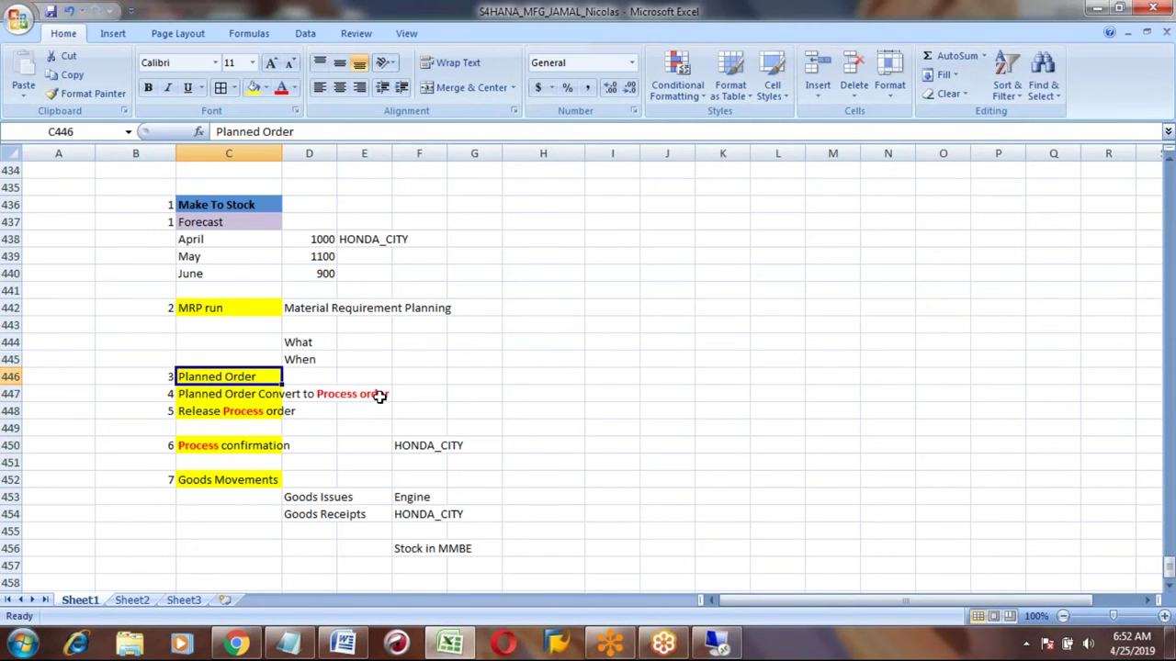
key(Down)
key(Down)
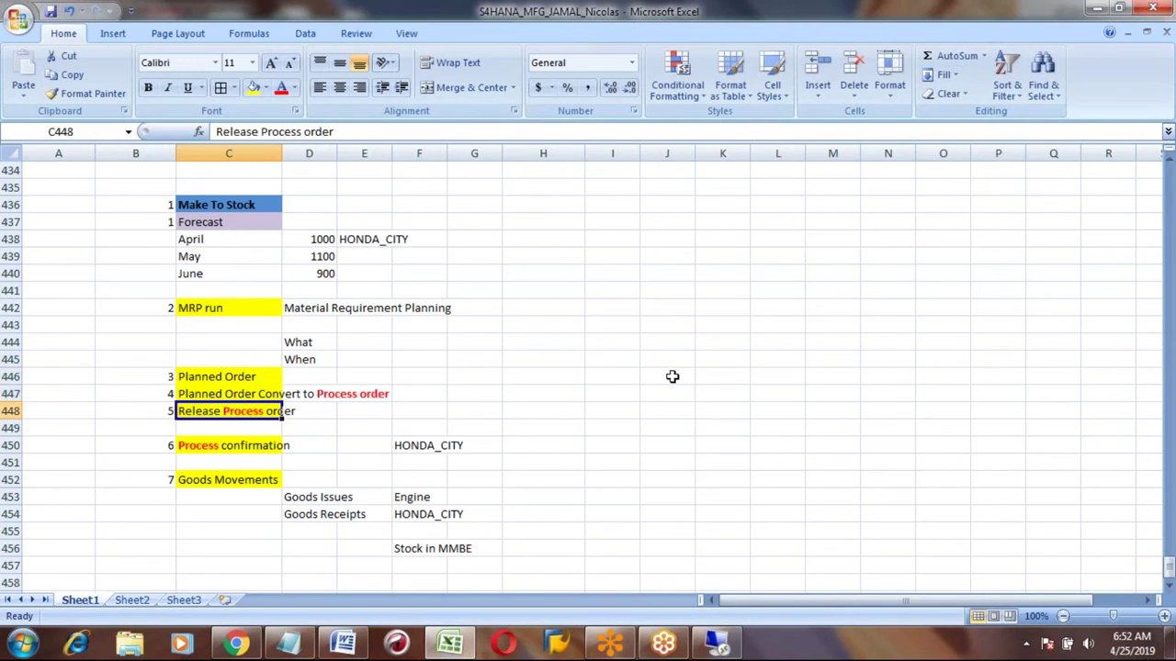
key(Down)
key(Down)
key(Down)
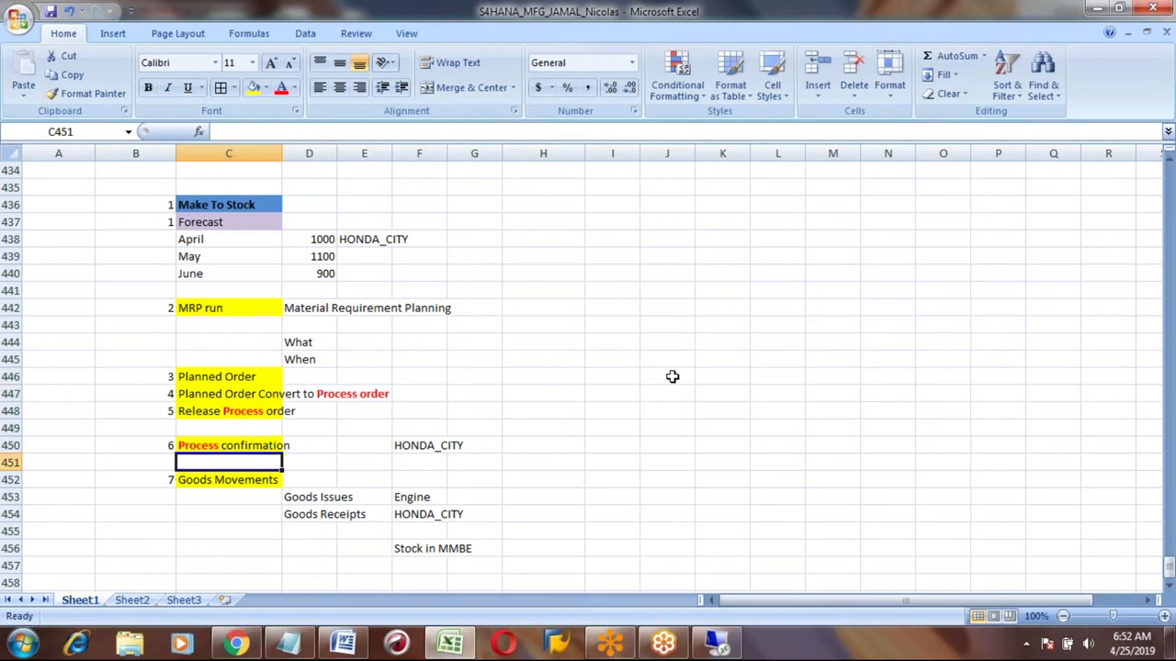
key(Up)
key(Up)
key(Up)
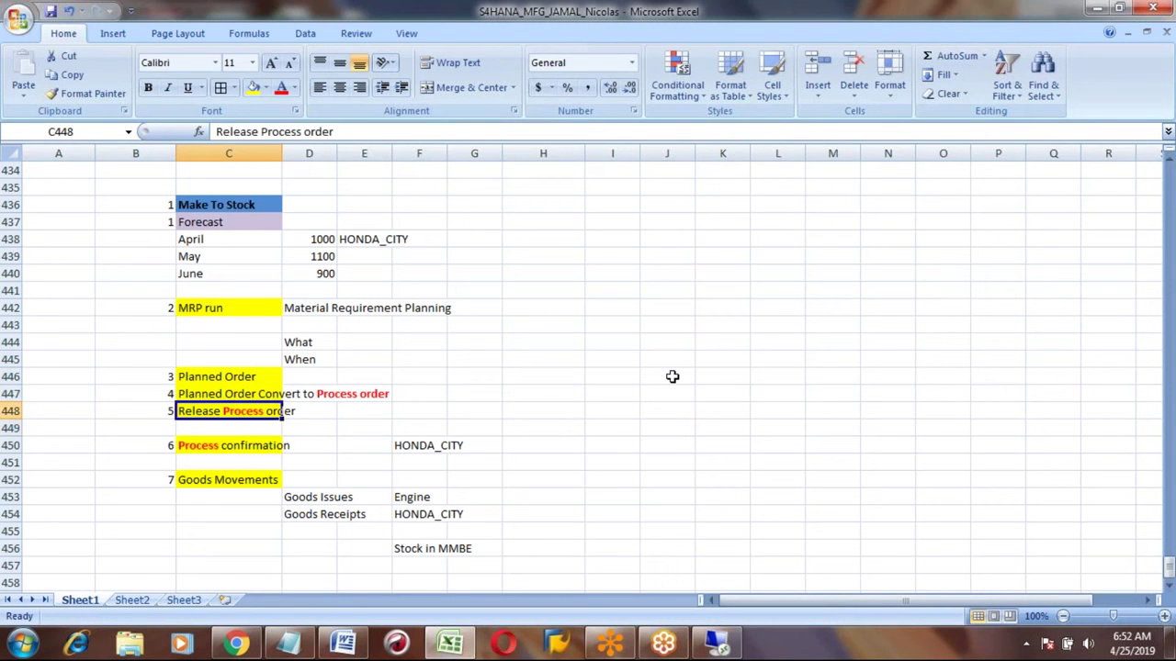
key(Up)
key(Up)
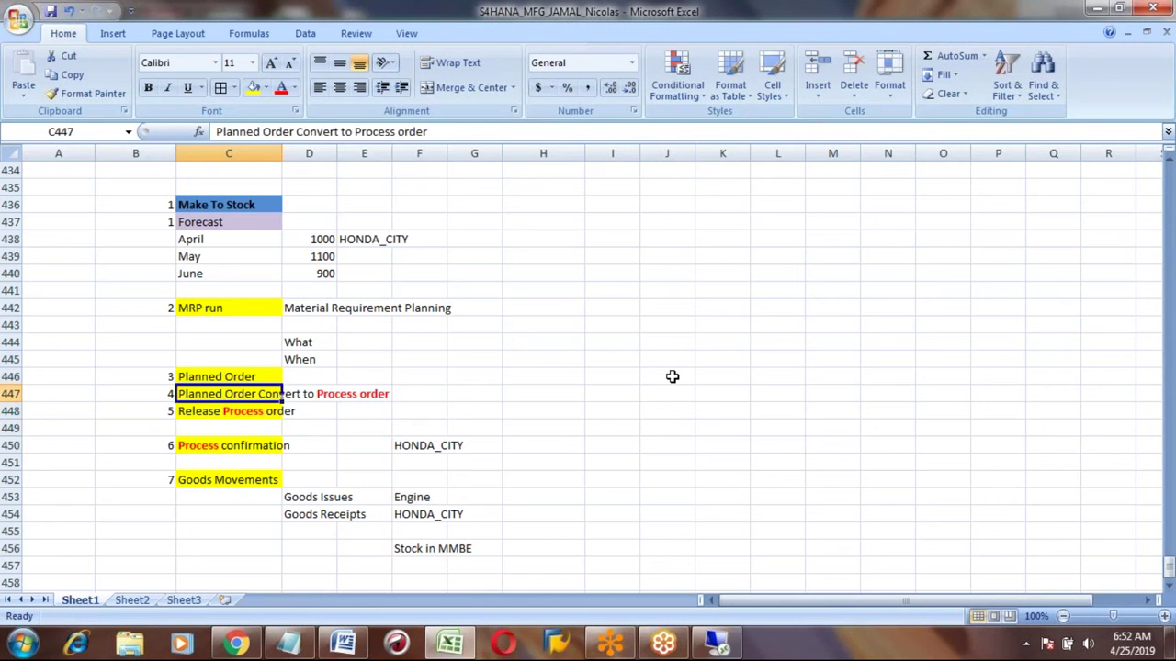
key(Down)
key(Down)
key(Up)
key(Up)
key(Down)
key(Down)
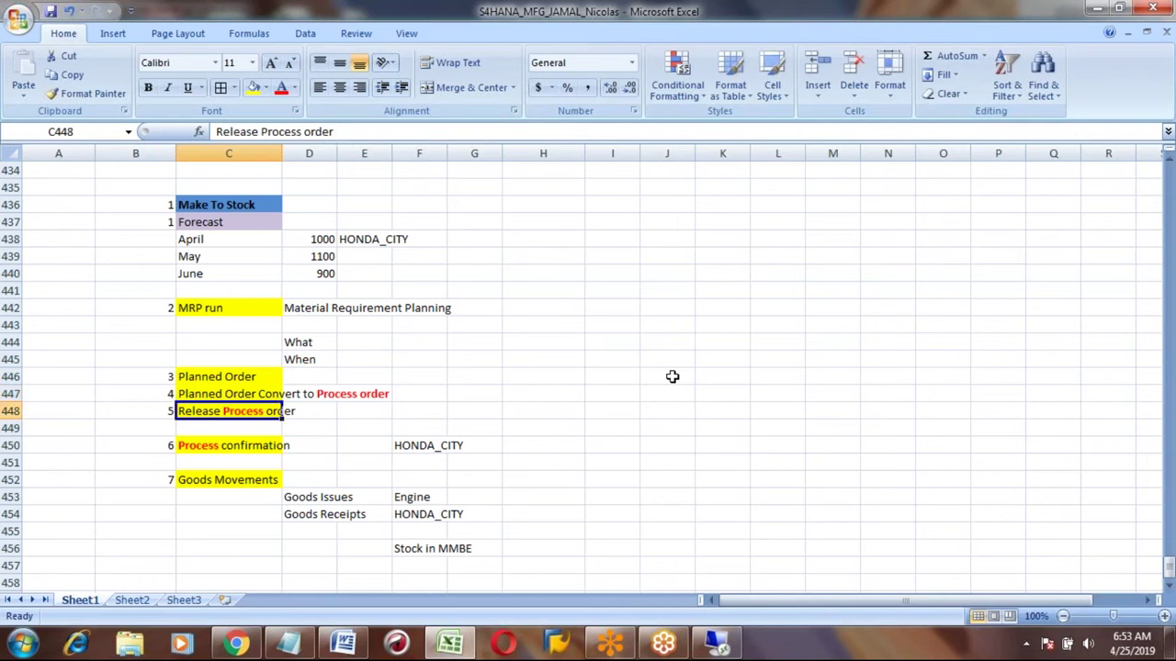
Step: Insert "order" in C450 so flow step 6 reads "Process order confirmation"
key(Down)
key(Down)
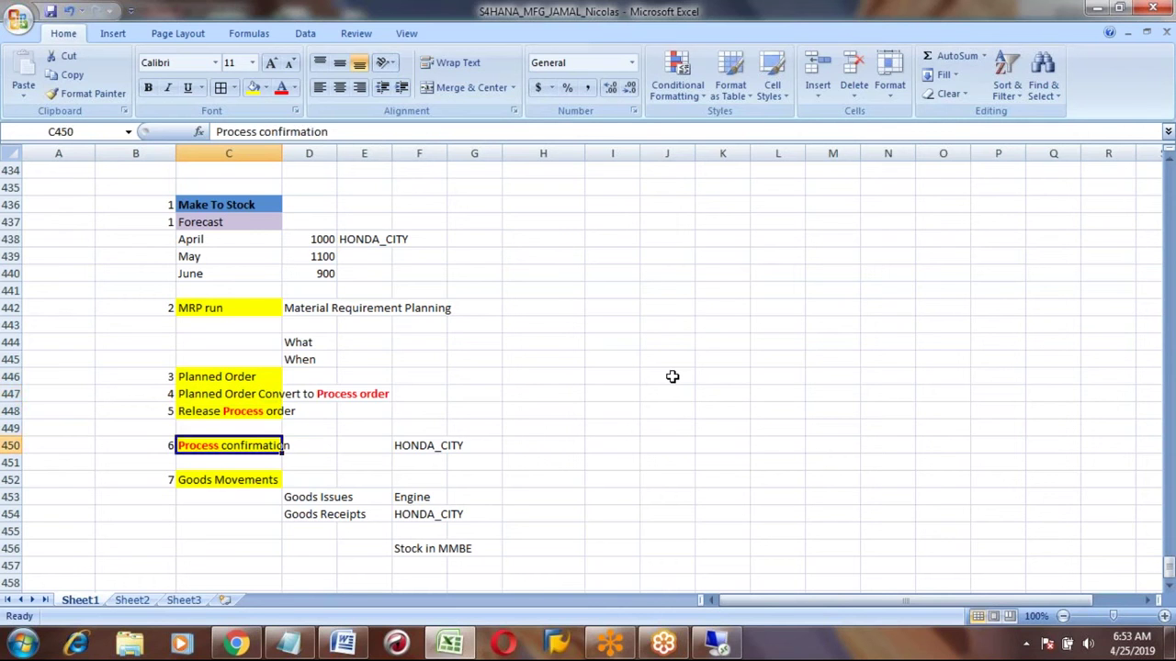
click(260, 132)
text(ord)
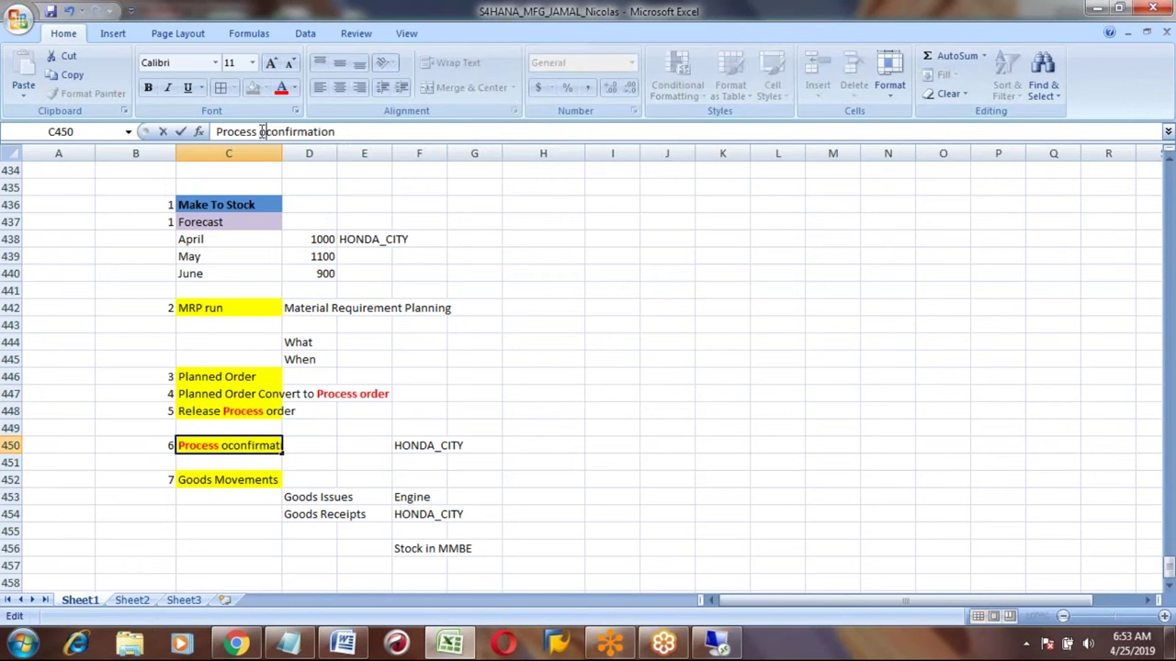
text(er)
key(Return)
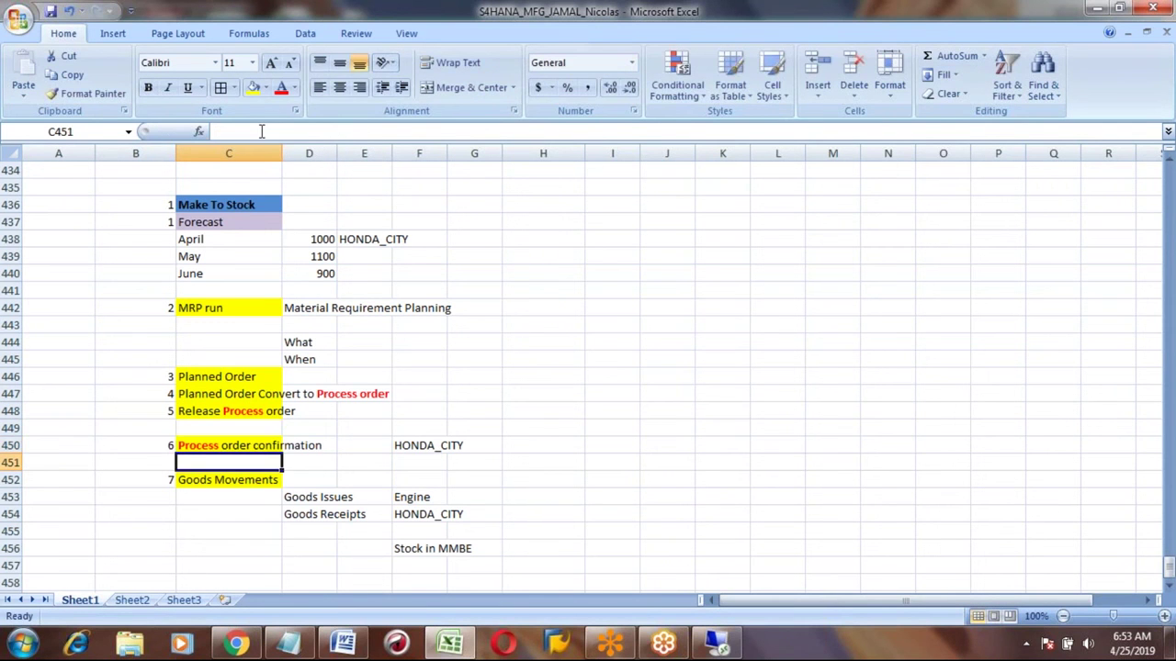
Step: Review the adapted flow from Process order confirmation and Goods Movements back up to the Forecast and Make To Stock heading
key(Up)
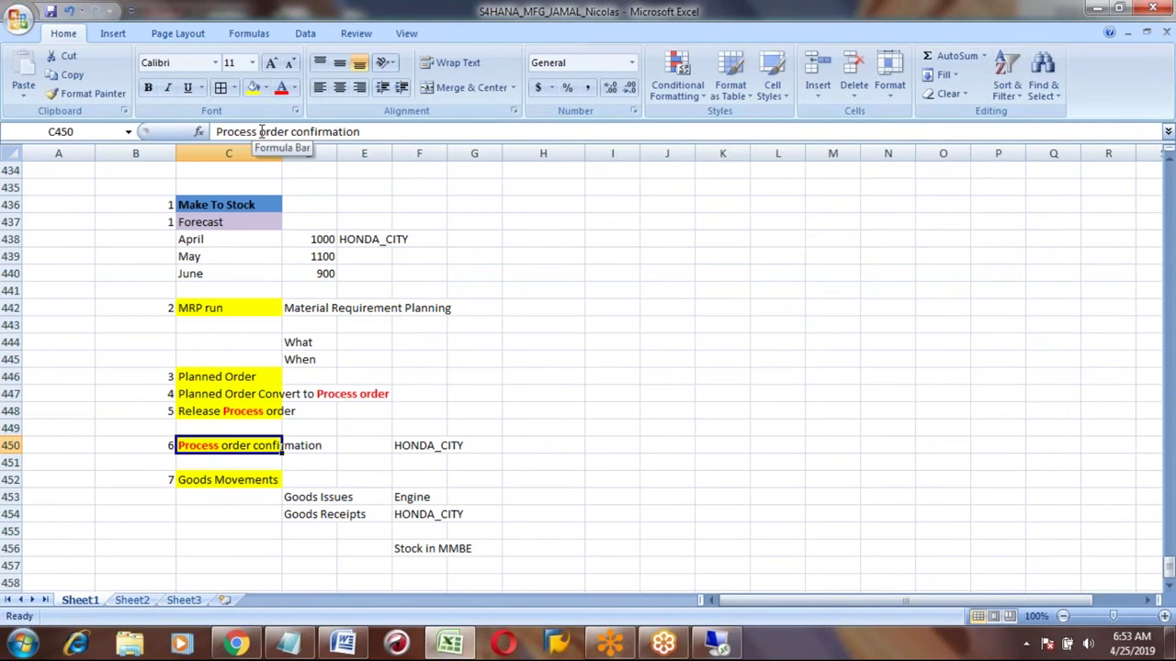
key(Down)
key(Down)
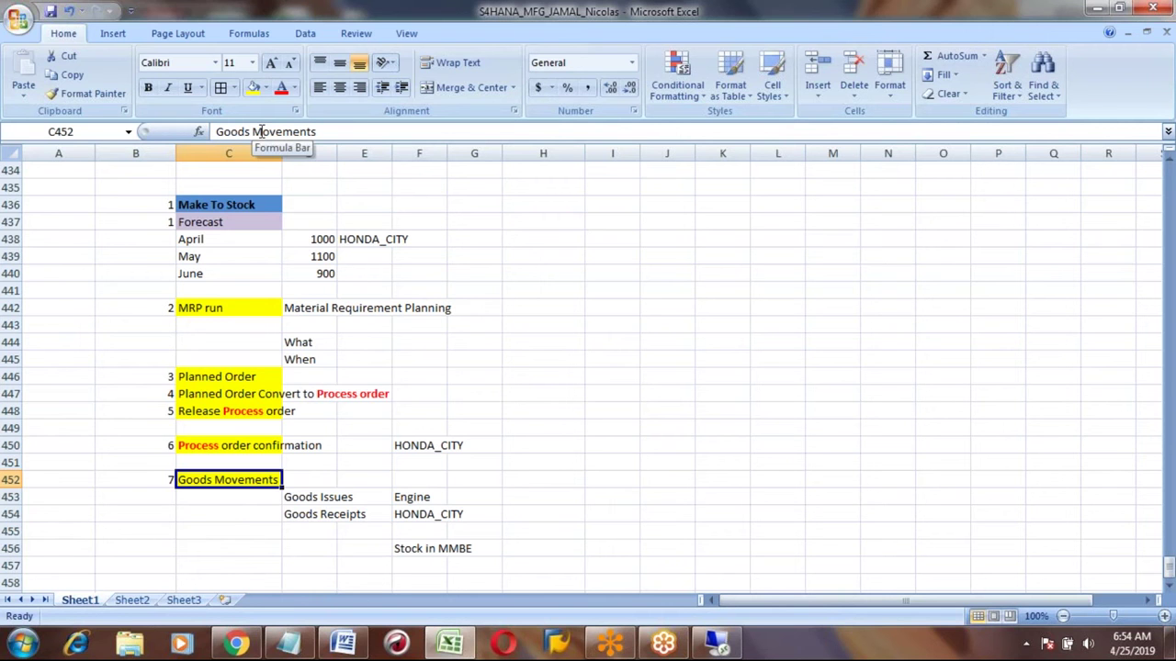
key(Up)
key(Up)
key(Up)
key(Up)
key(Up)
key(Down)
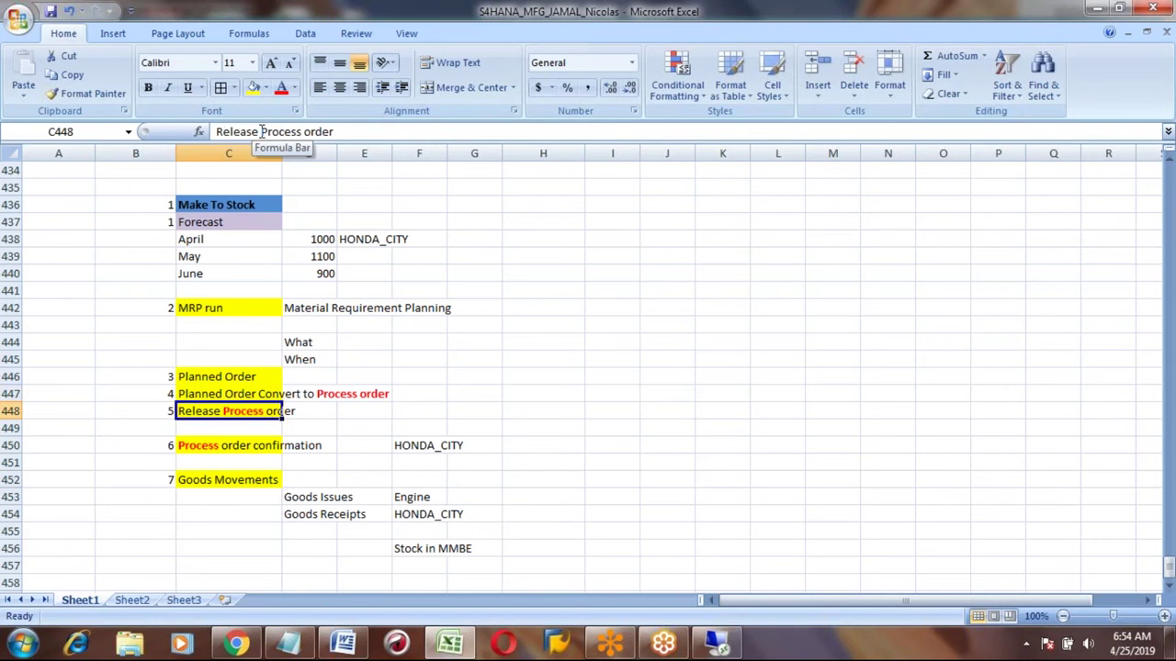
key(Up)
key(Up)
key(Up)
key(Up)
key(Up)
key(Up)
key(Up)
key(Up)
key(Up)
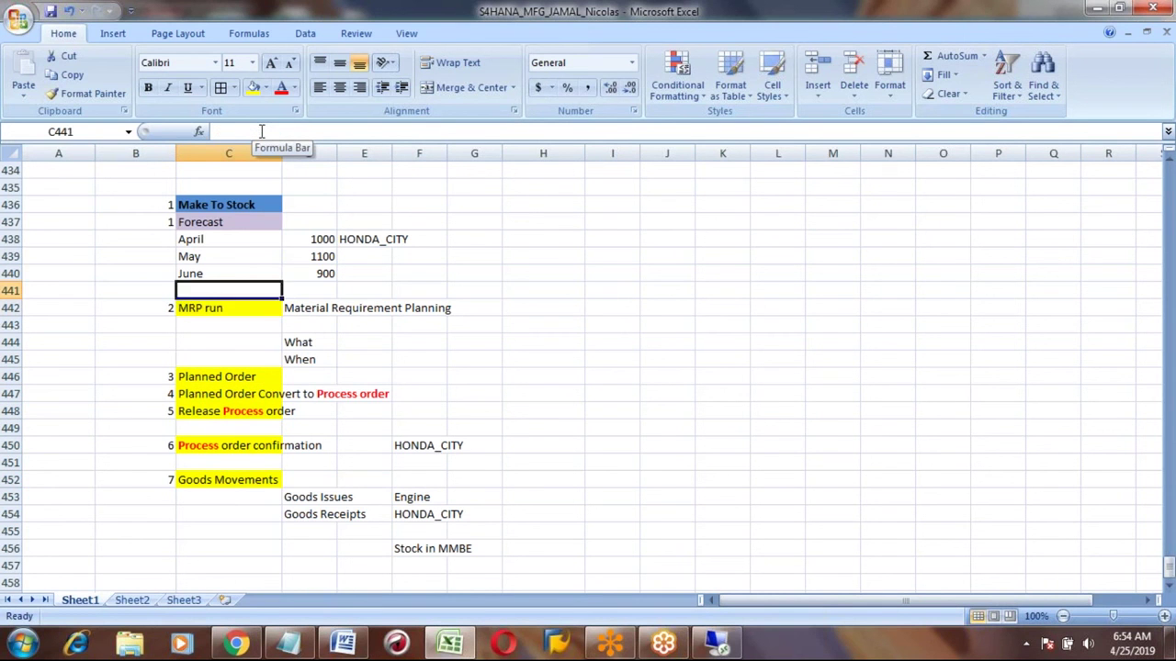
key(Up)
key(Up)
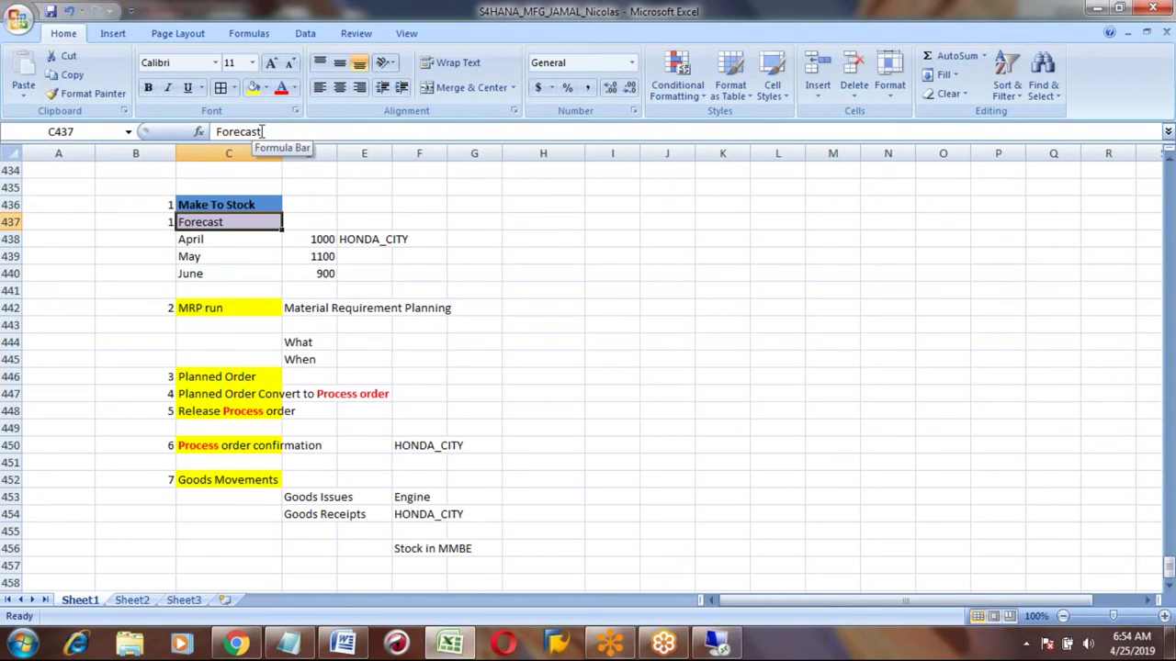
key(Up)
key(Up)
key(Up)
key(Up)
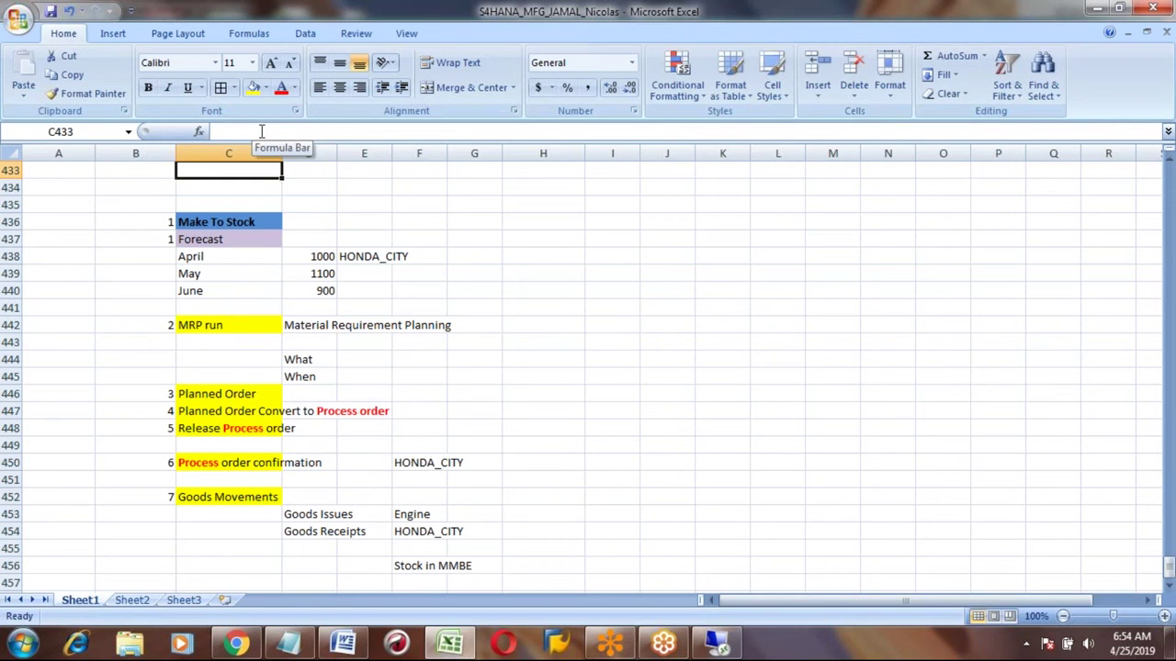
Step: Examine the Make To Stock flow from its heading down to the process order conversion and release steps
key(Down)
key(Down)
key(Down)
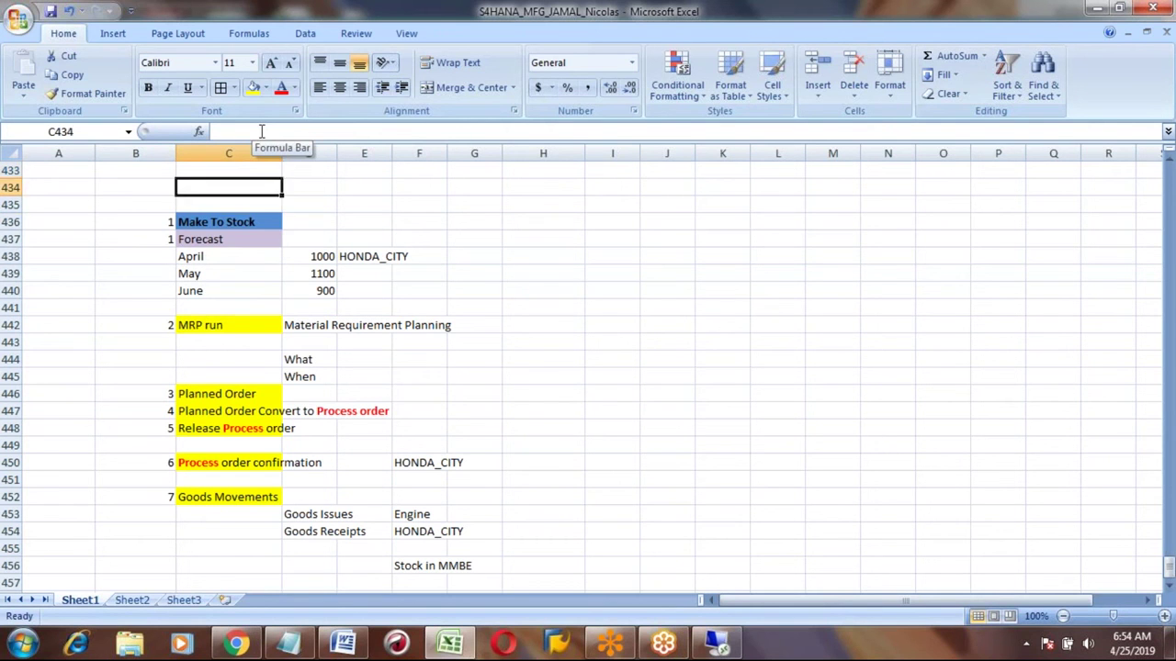
key(Up)
key(Up)
key(Up)
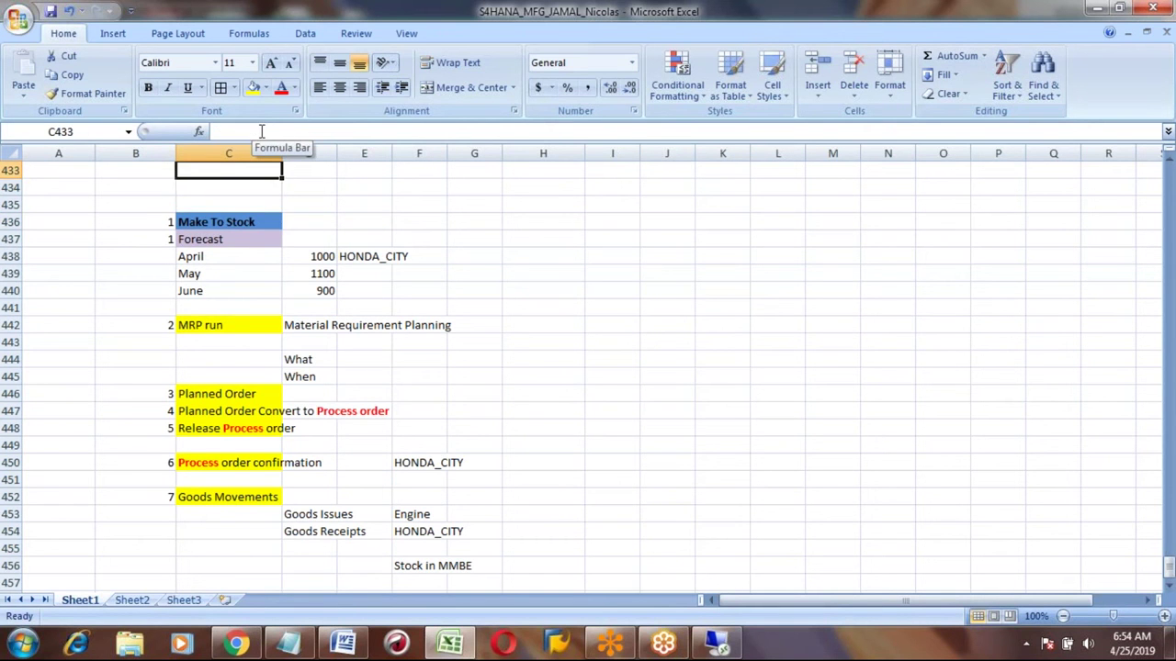
key(Up)
key(Down)
key(Down)
key(Down)
key(Down)
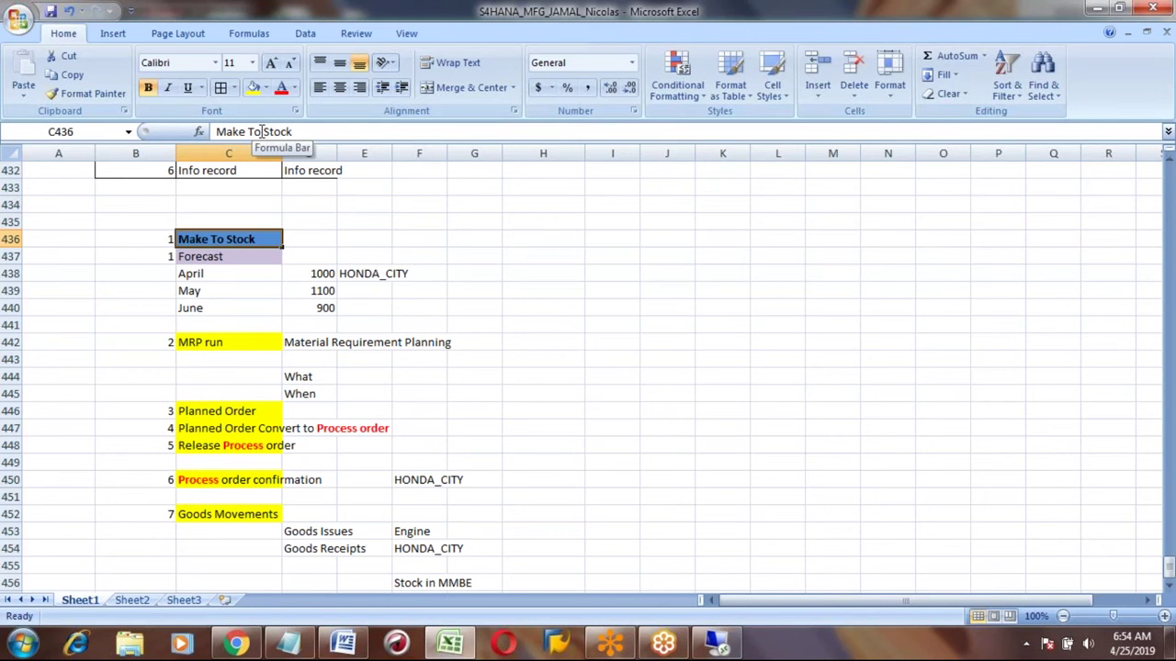
key(Down)
key(Down)
key(Down)
key(Down)
key(Down)
key(Down)
key(Down)
key(Down)
key(Down)
key(Down)
key(Down)
key(Down)
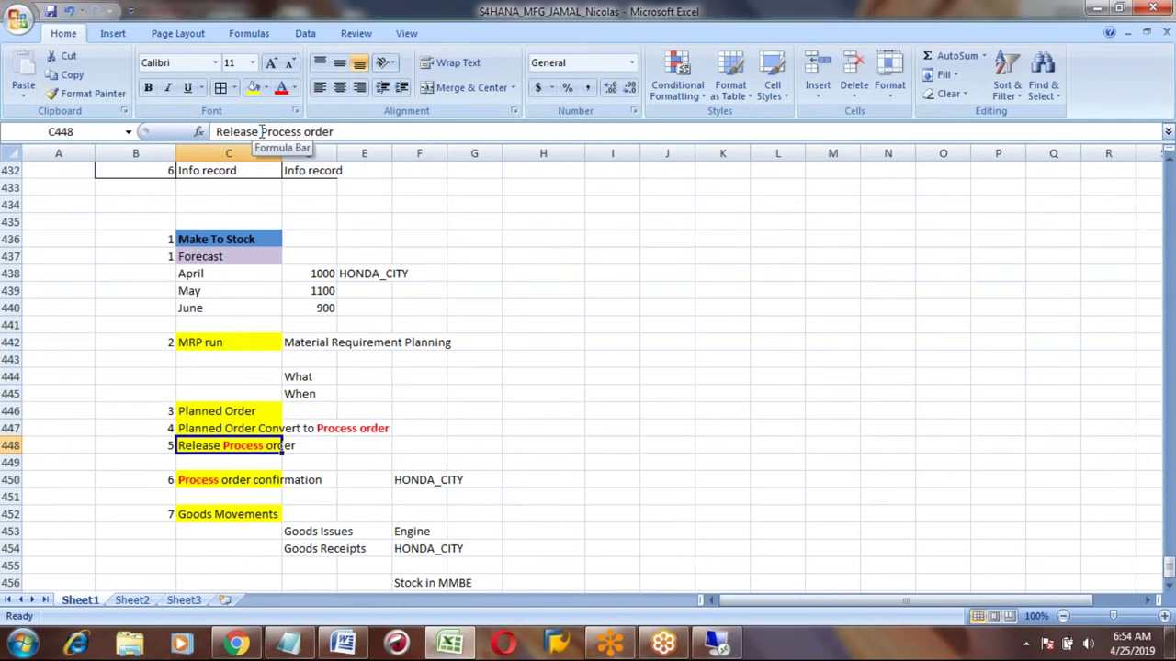
key(Up)
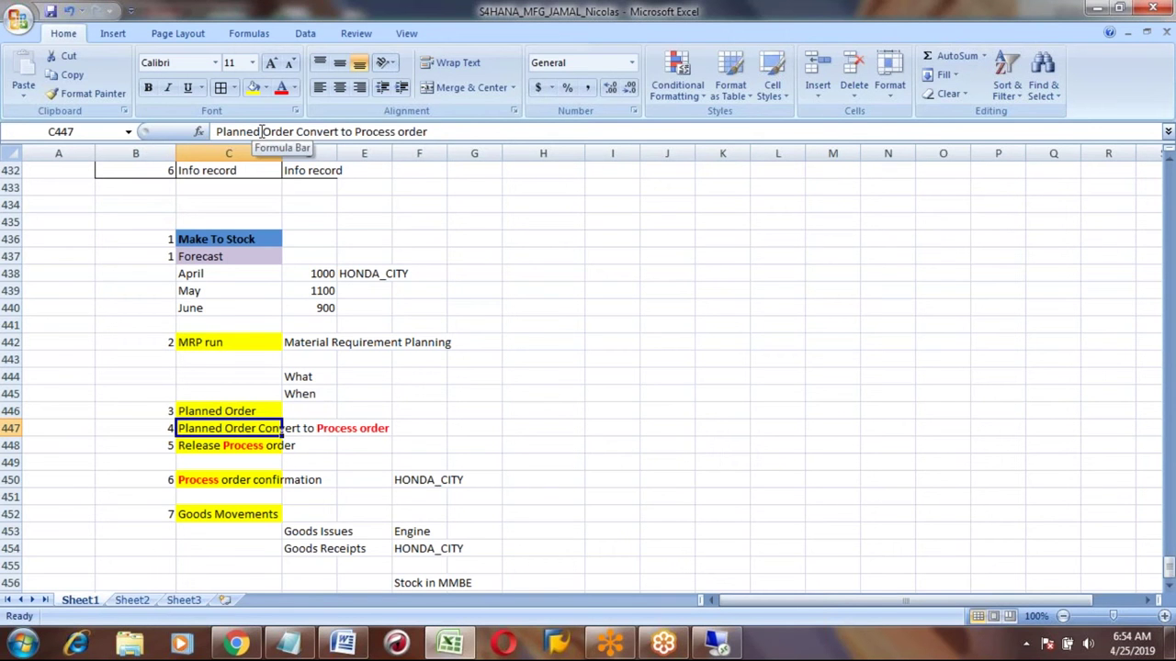
Step: Review flow steps 4 to 6, from converting the planned order and releasing the process order to its confirmation
key(Up)
key(Down)
key(Down)
key(Down)
key(Up)
key(Down)
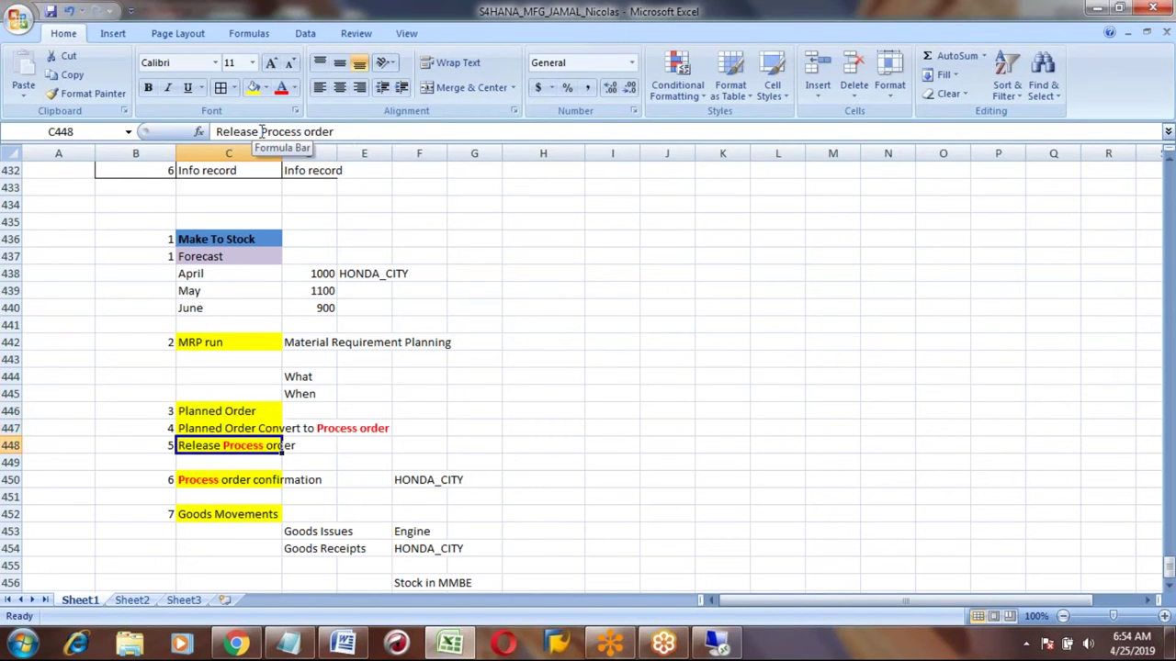
key(Up)
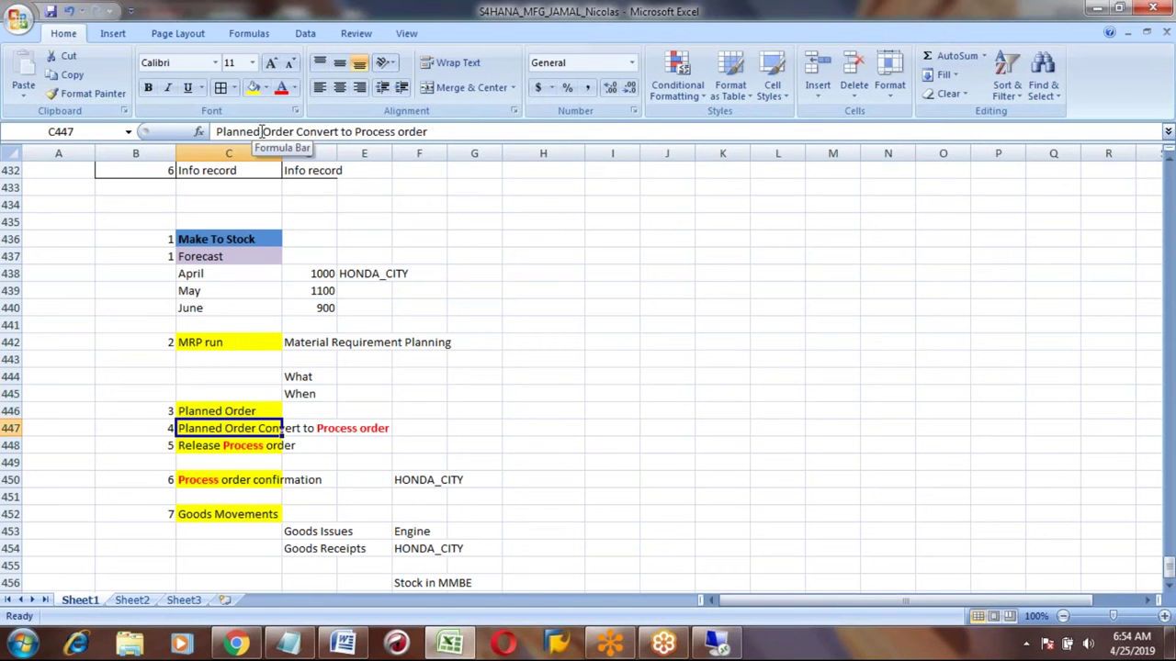
key(shift+Down)
key(shift+Down)
key(shift+Down)
key(shift+Down)
key(shift+Up)
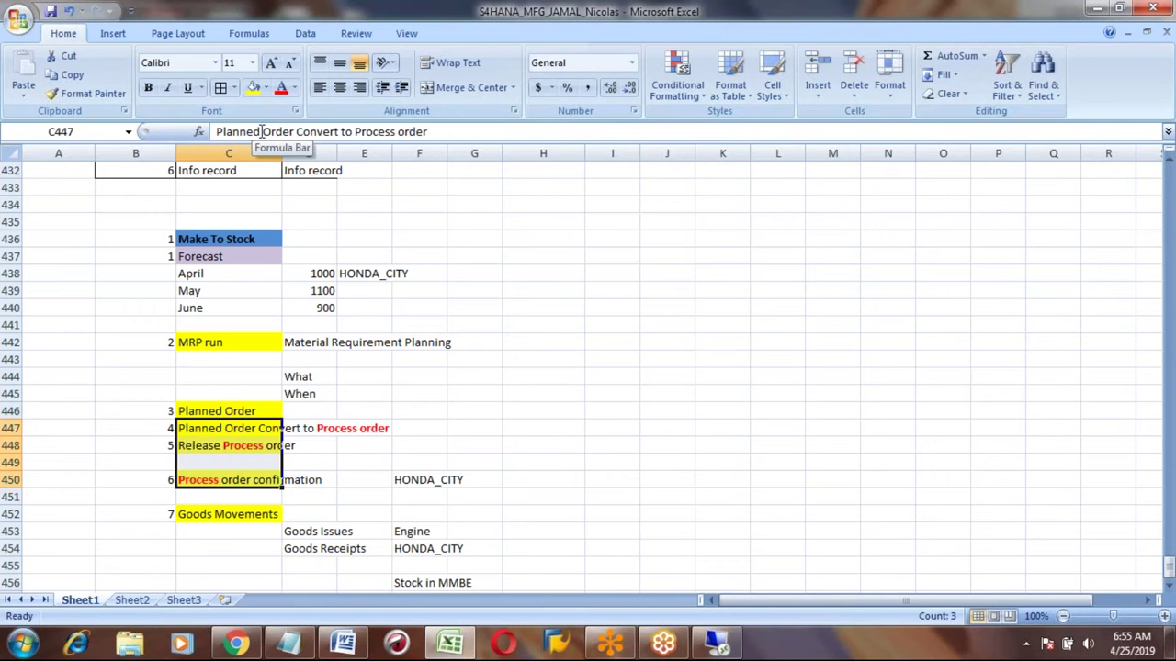
key(Down)
key(Up)
key(Down)
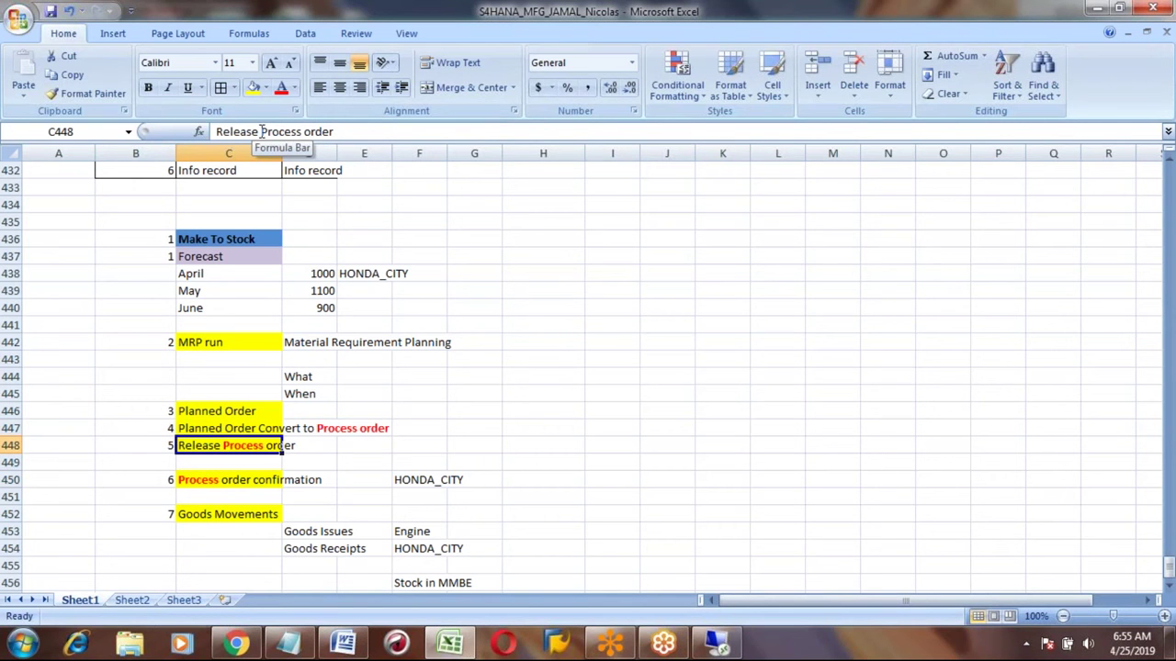
key(Down)
key(Down)
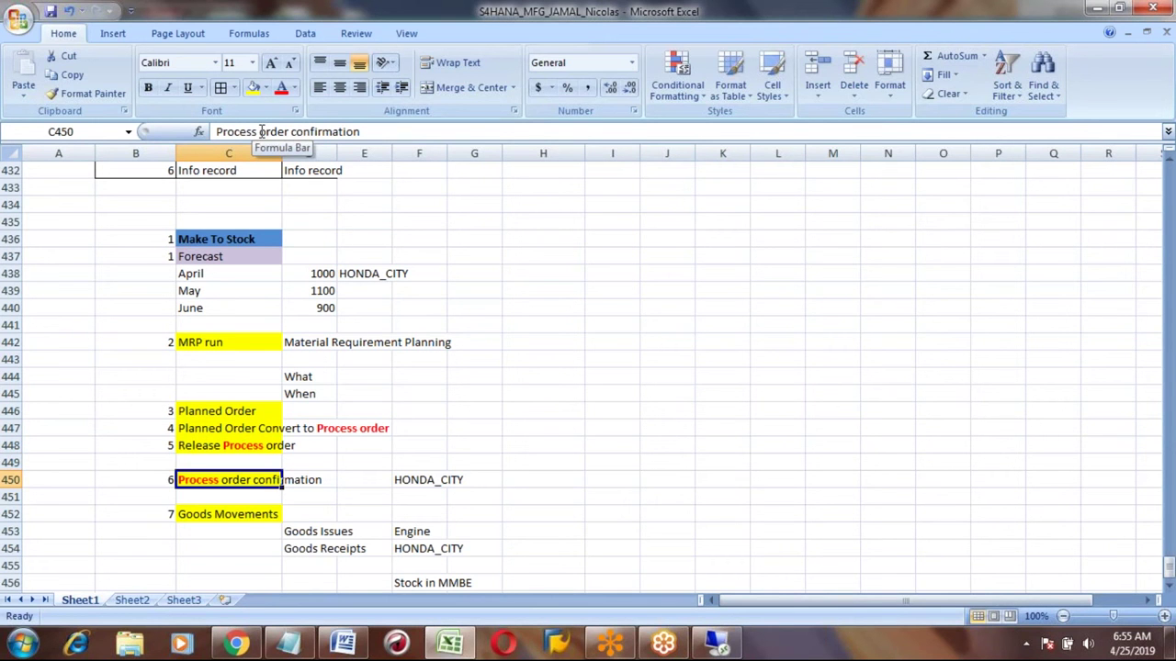
Step: Go back up to the Master data table and examine its Discrete and PPPI columns
key(Up)
key(Up)
key(Up)
key(Up)
key(Up)
key(Up)
key(Up)
key(Up)
key(Up)
key(Up)
key(Up)
key(Up)
key(Up)
key(Up)
key(Up)
key(Up)
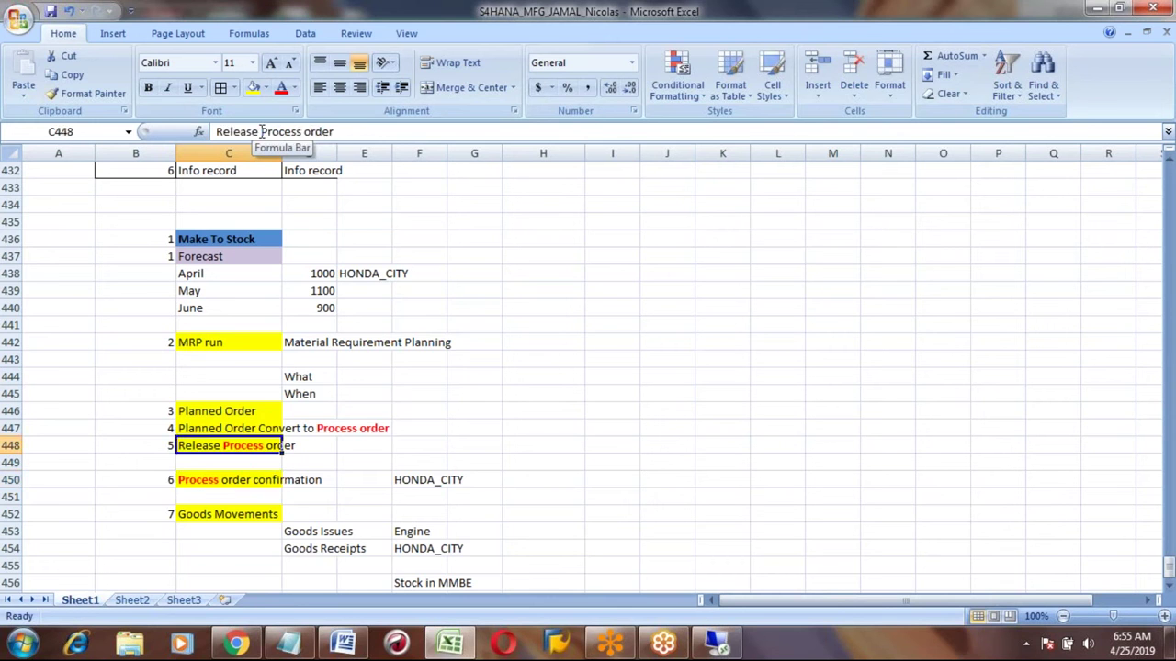
key(Up)
key(Up)
key(Up)
key(Up)
key(Up)
key(Up)
key(Up)
key(Up)
key(Up)
key(Up)
key(Up)
key(Up)
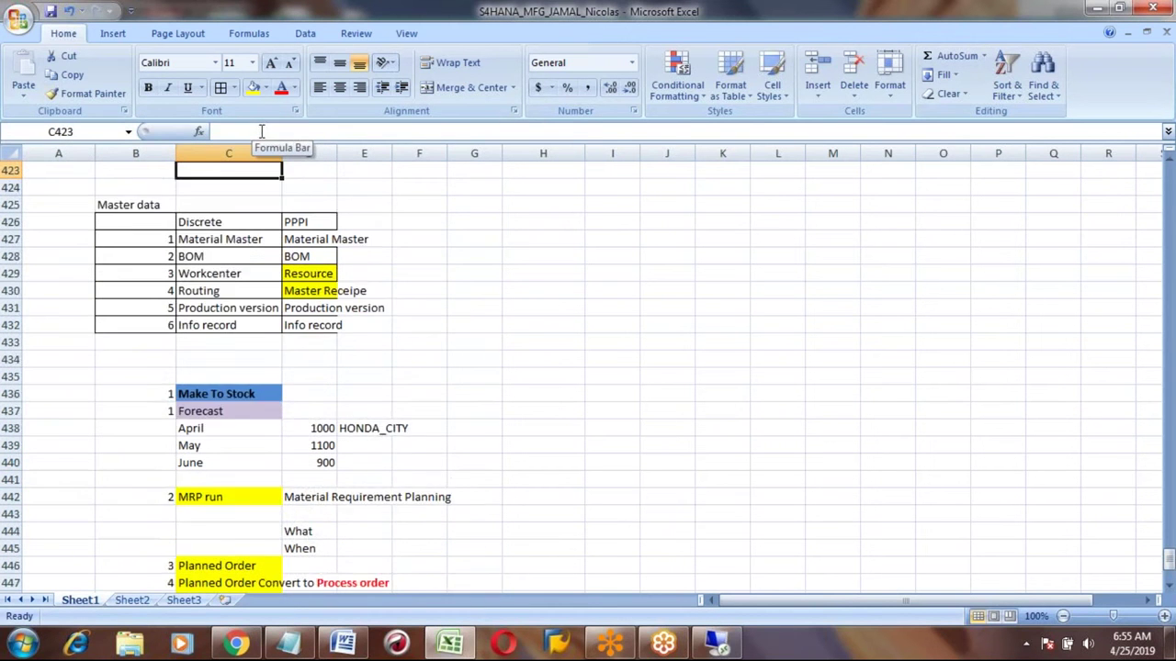
key(Down)
key(Down)
key(Down)
key(Down)
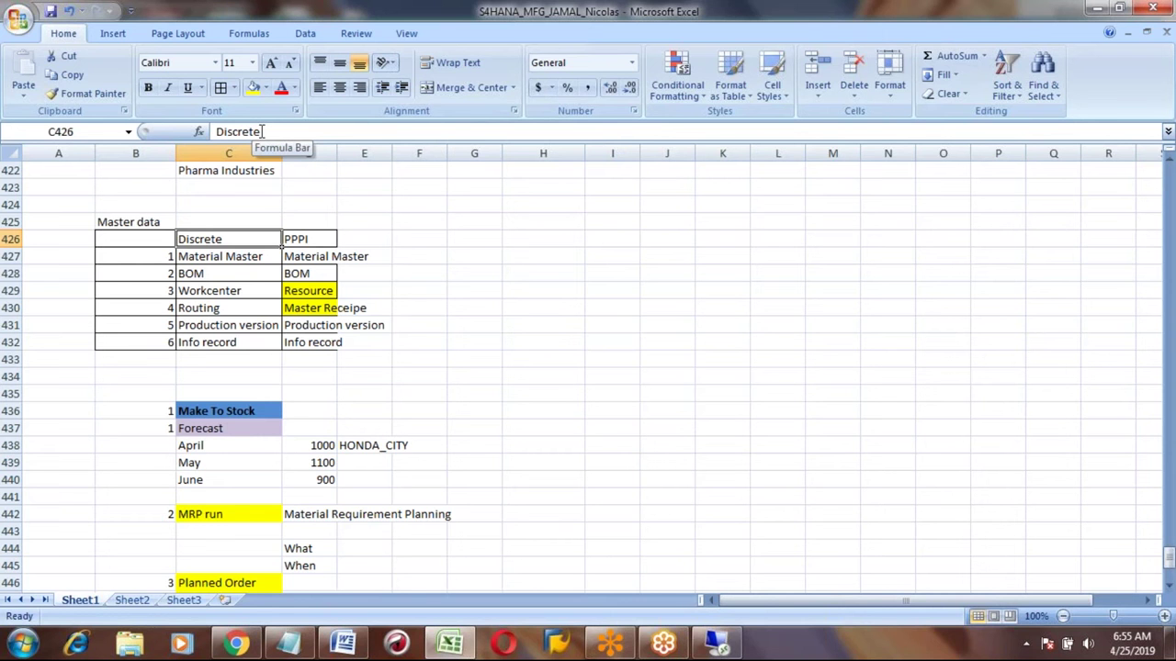
Step: Enter the heading "Process Management" in C459, below the Make To Stock flow
key(Down)
key(Down)
key(Down)
key(Down)
key(Down)
key(Down)
key(Down)
key(Down)
key(Down)
key(Down)
key(Down)
key(Down)
key(Down)
key(Down)
key(Down)
key(Down)
key(Down)
key(Down)
key(Down)
key(Down)
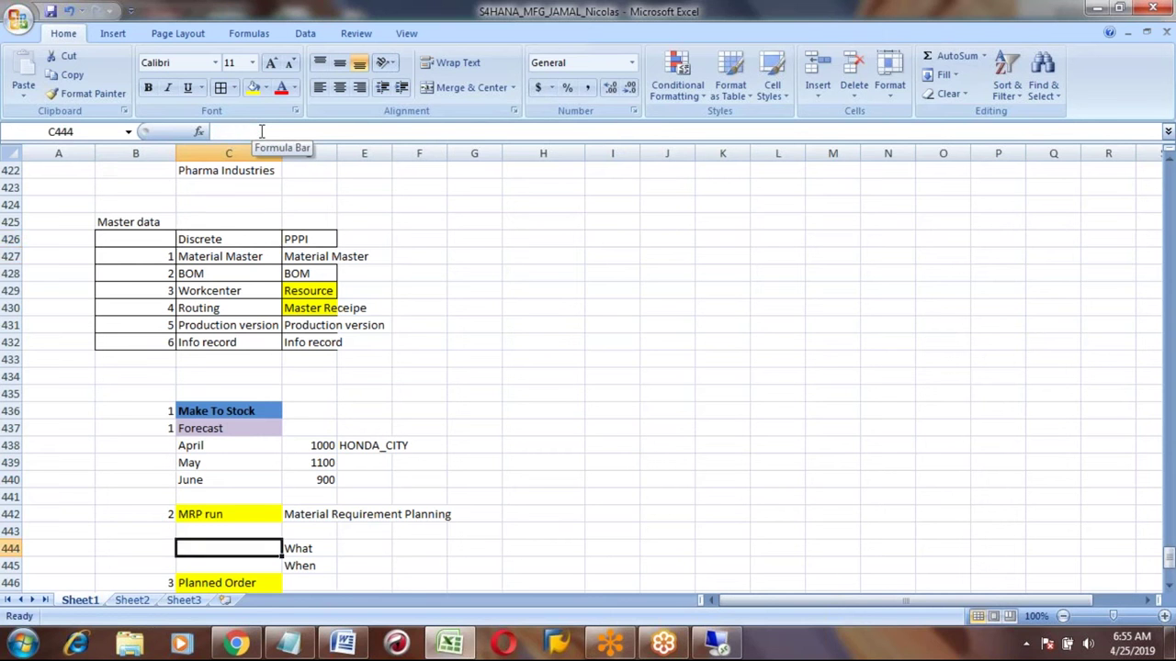
key(Up)
key(Up)
key(Up)
key(Up)
key(Up)
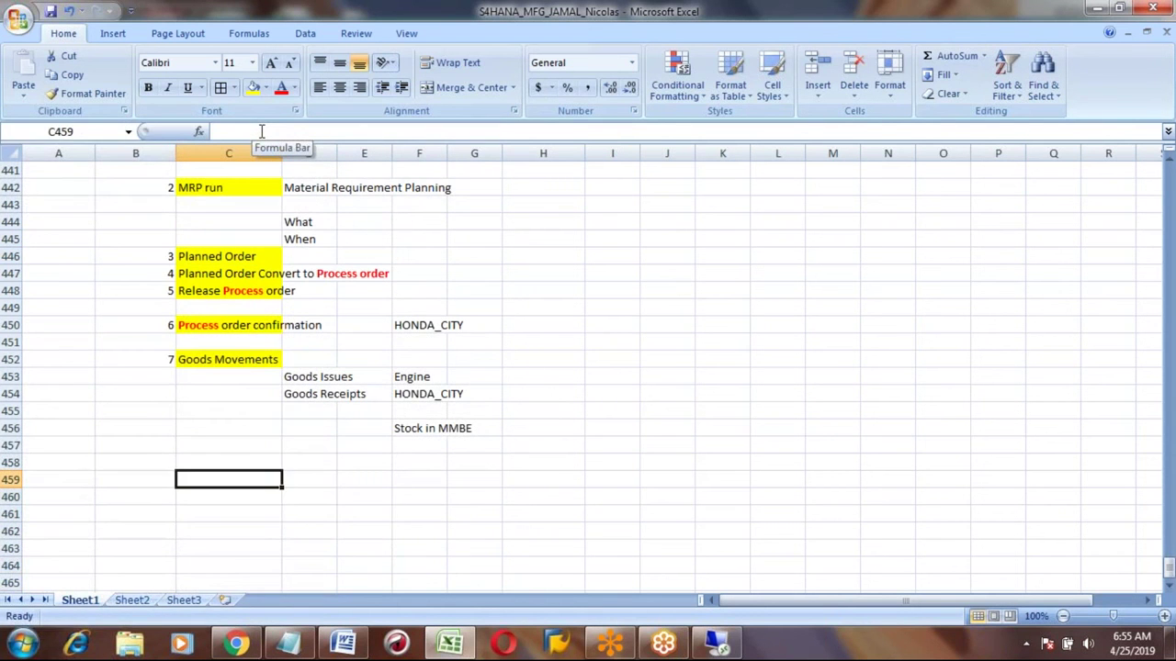
text(Proces)
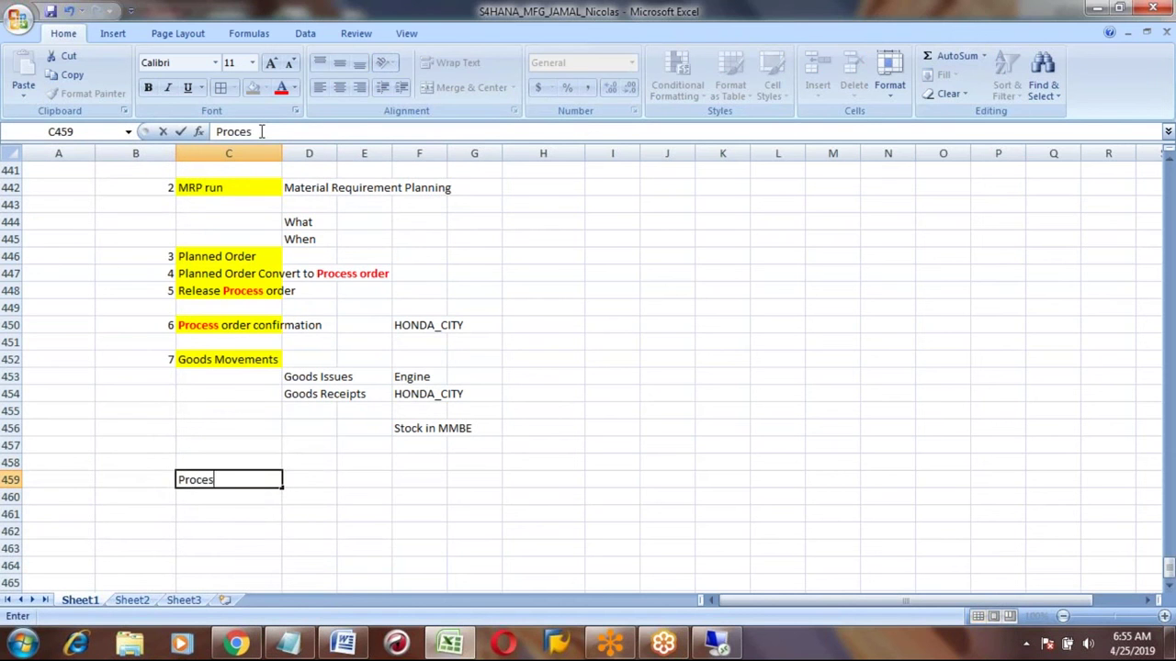
text(s Managmen)
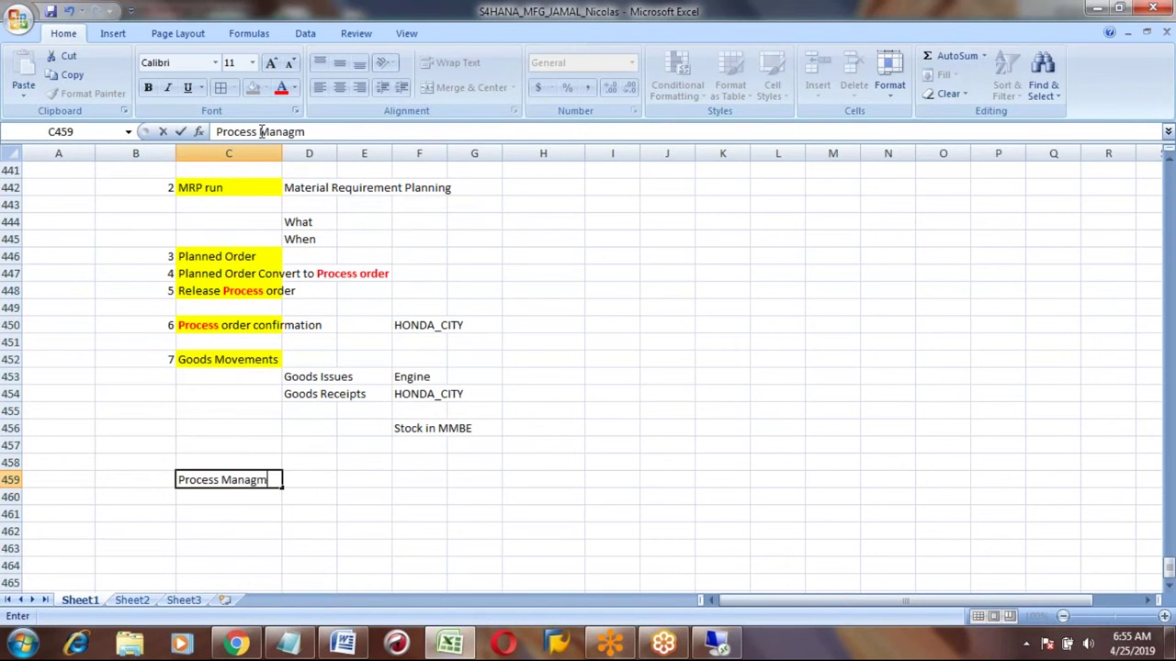
key(BackSpace)
key(BackSpace)
key(BackSpace)
text(ement)
key(Return)
key(Up)
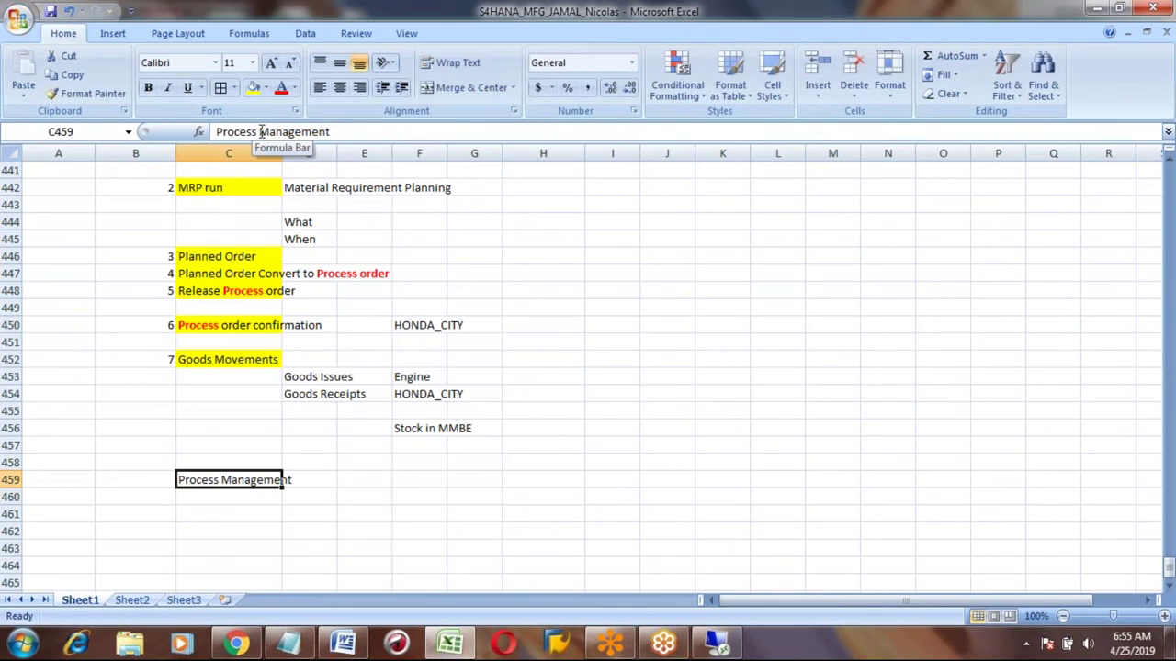
Step: Enter "Chemical reactors" in D461 under the Process Management heading
key(Down)
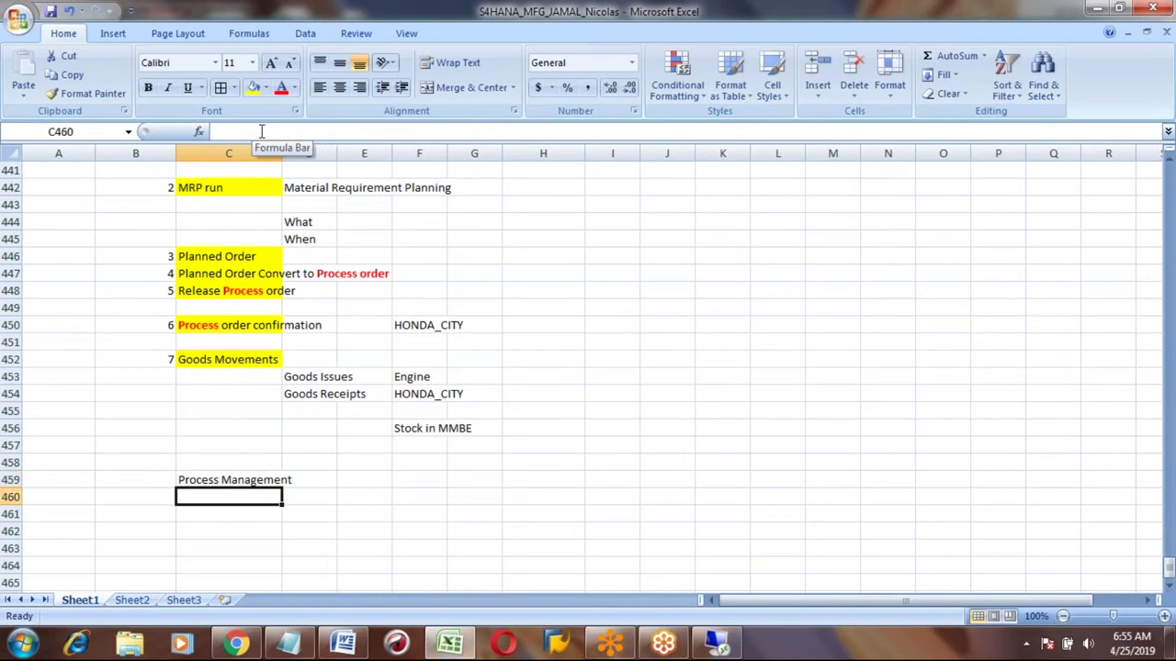
key(Down)
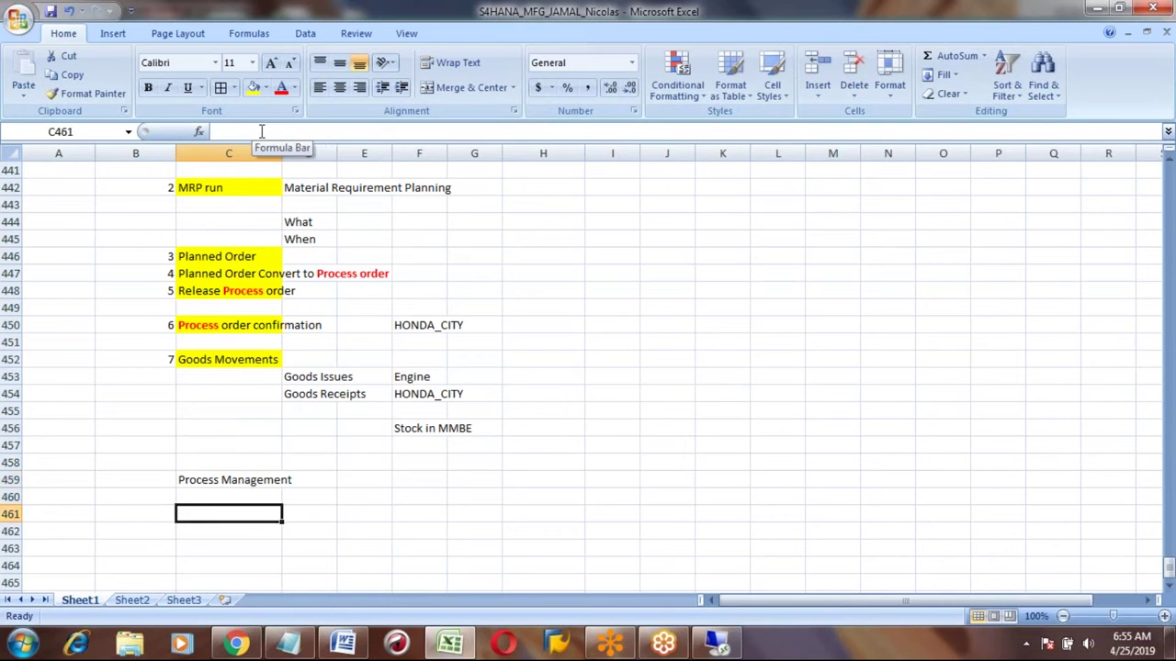
key(Right)
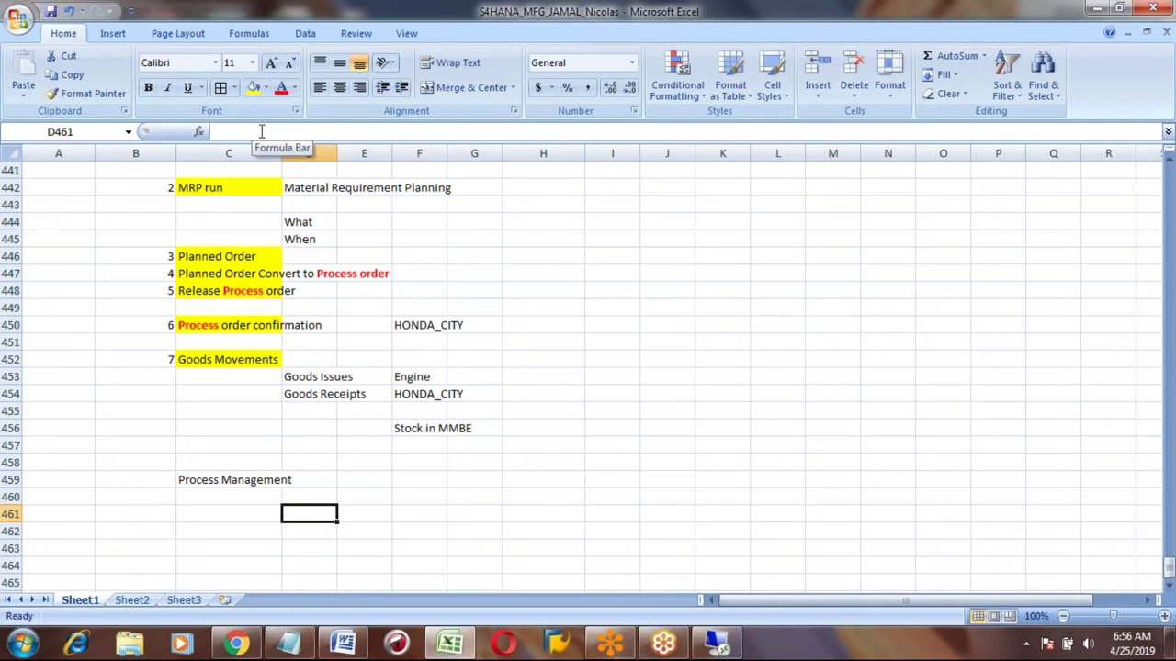
text(R)
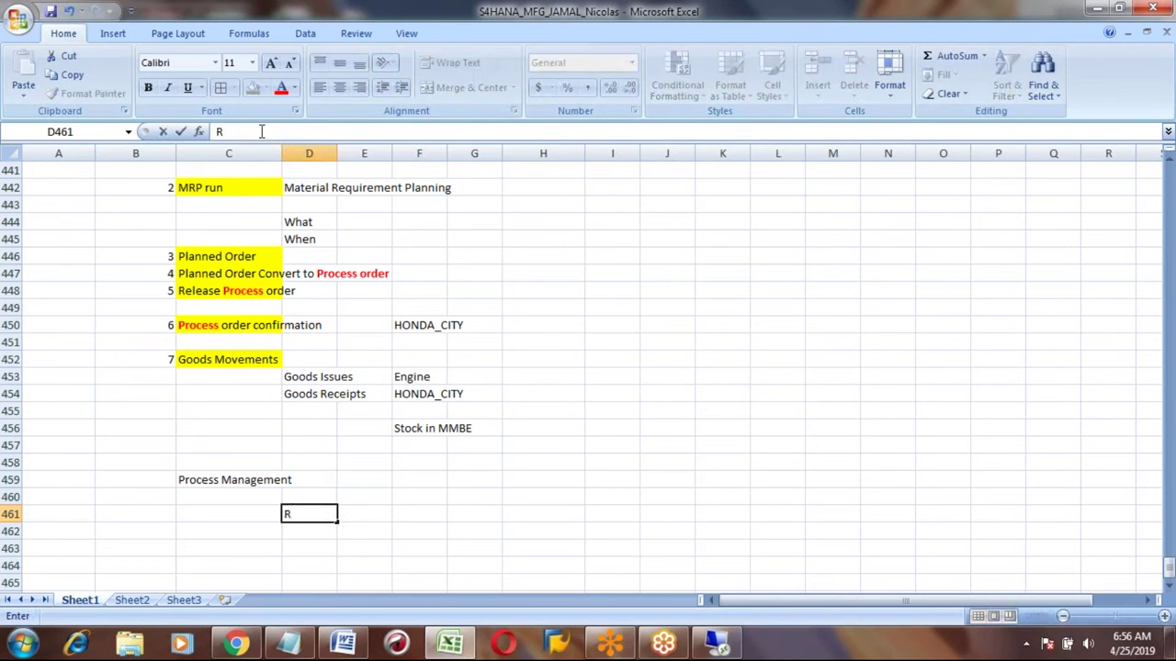
key(BackSpace)
text(Chemical r)
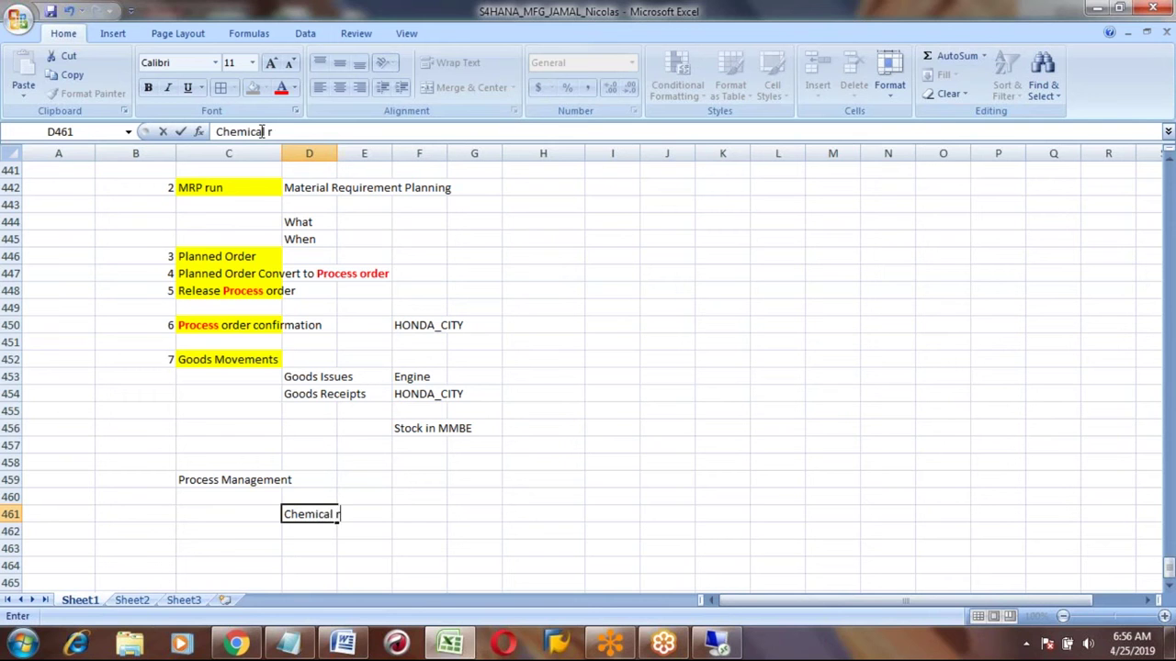
text(eactors)
key(ctrl+Return)
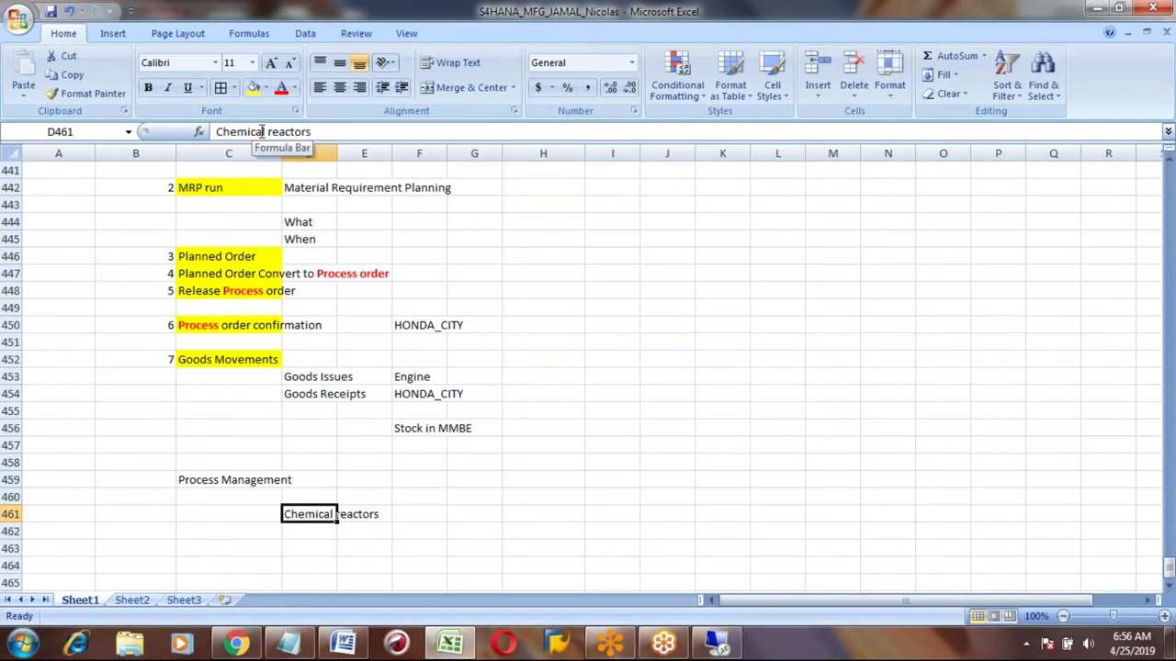
Step: Enter "DCS" in E462, one row below and one column right of the Chemical reactors entry
key(Return)
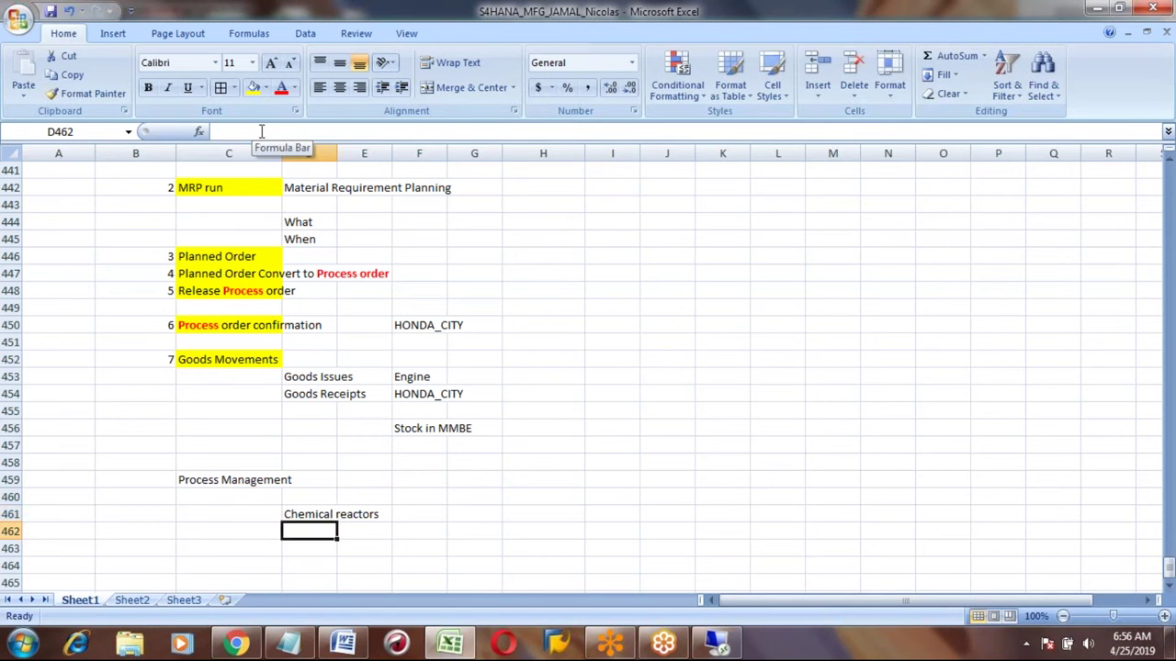
key(Right)
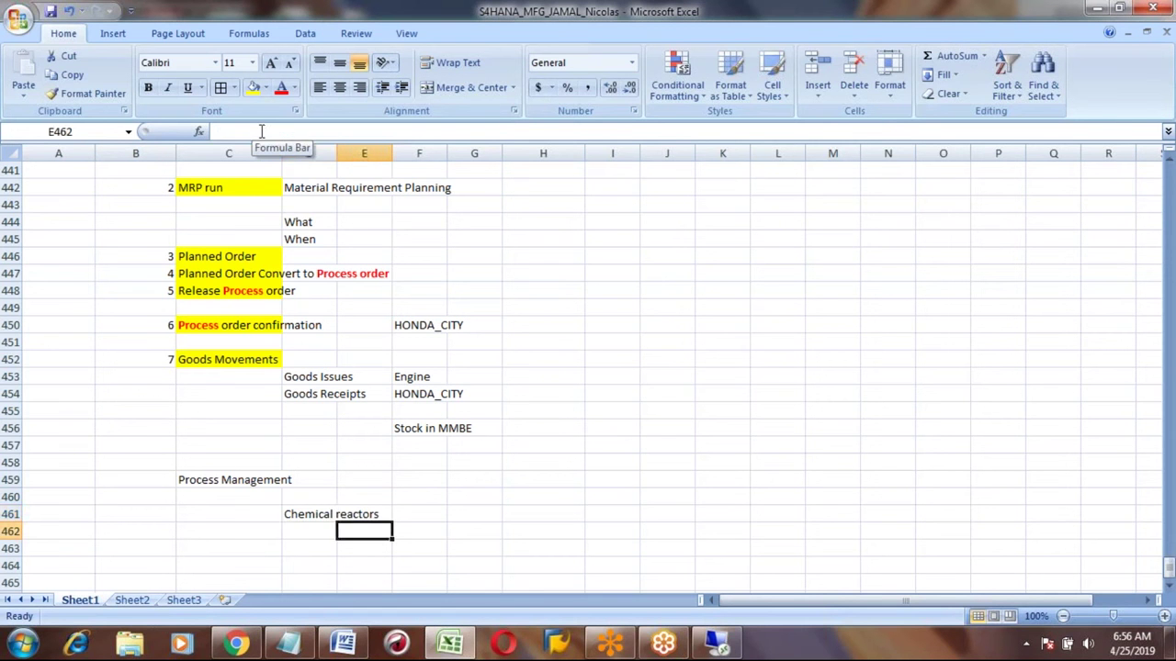
text(DCS)
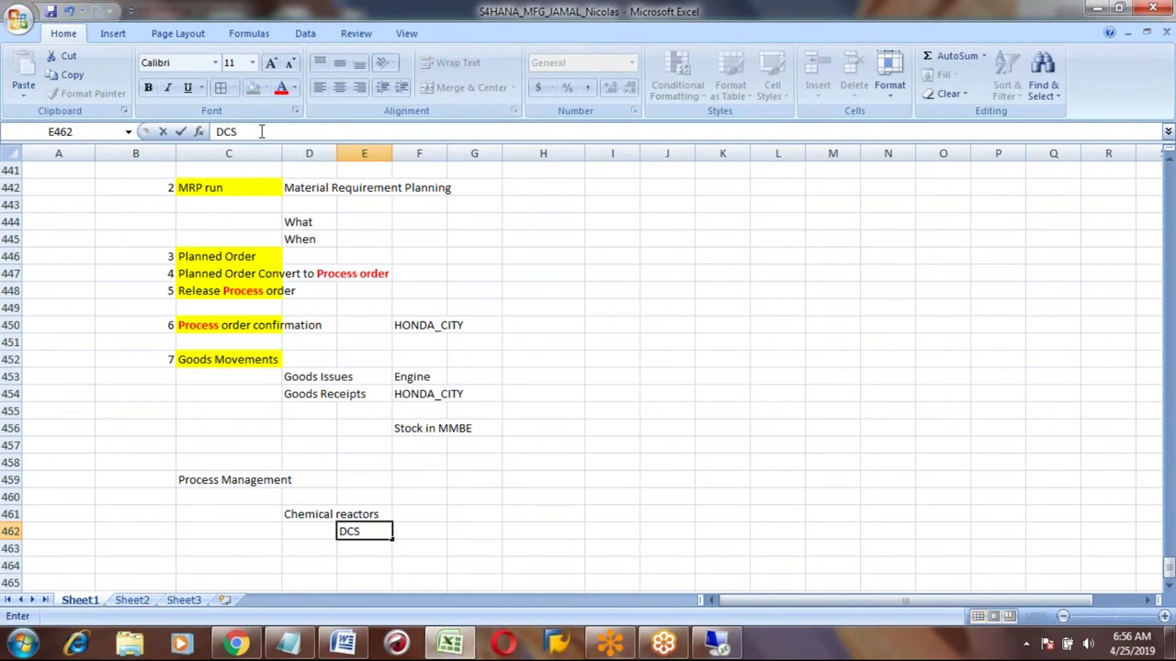
text( -)
key(BackSpace)
key(BackSpace)
key(BackSpace)
key(Up)
key(Left)
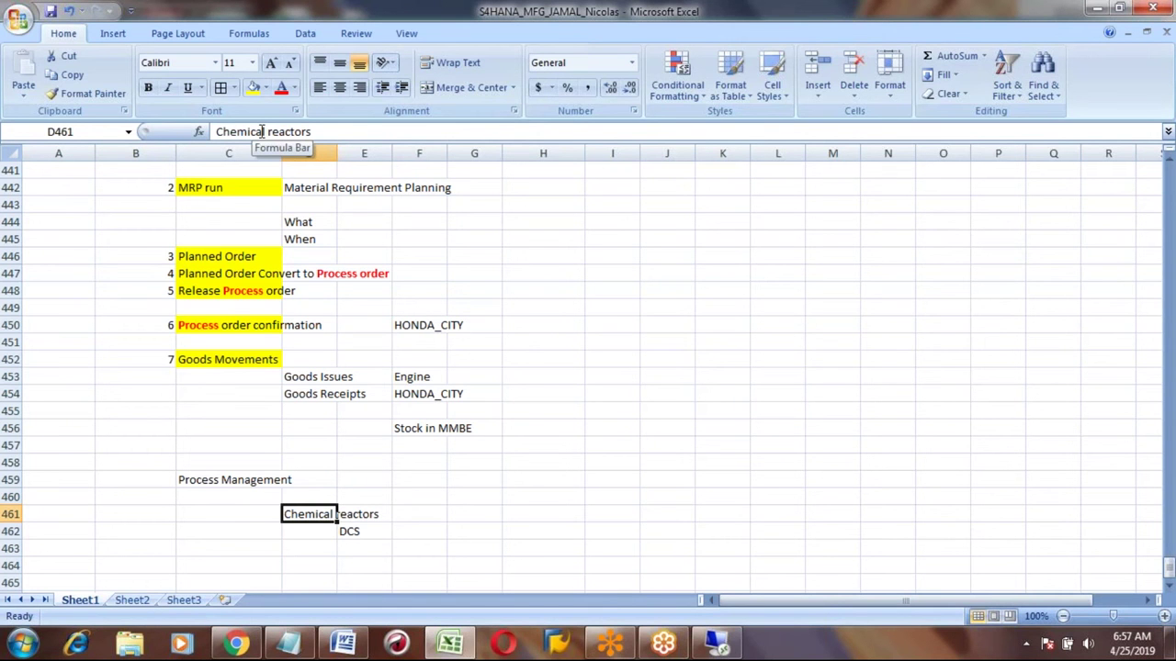
Step: Spell out the DCS abbreviation as "Distributive Control System" in F462
key(Down)
key(Up)
key(Down)
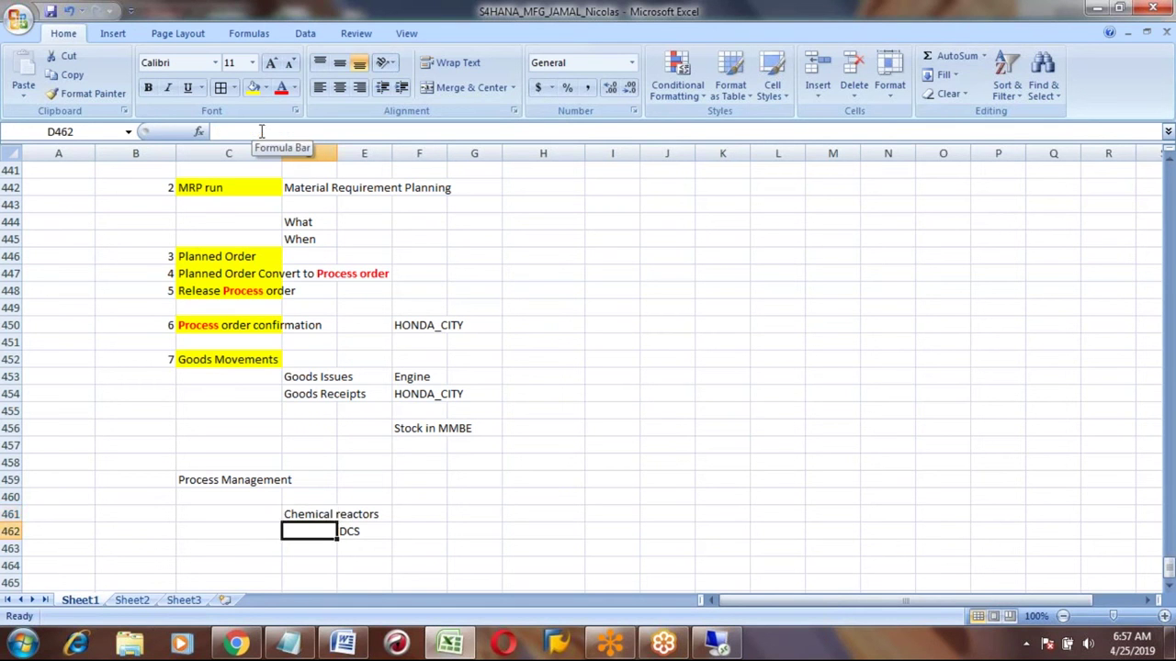
key(Right)
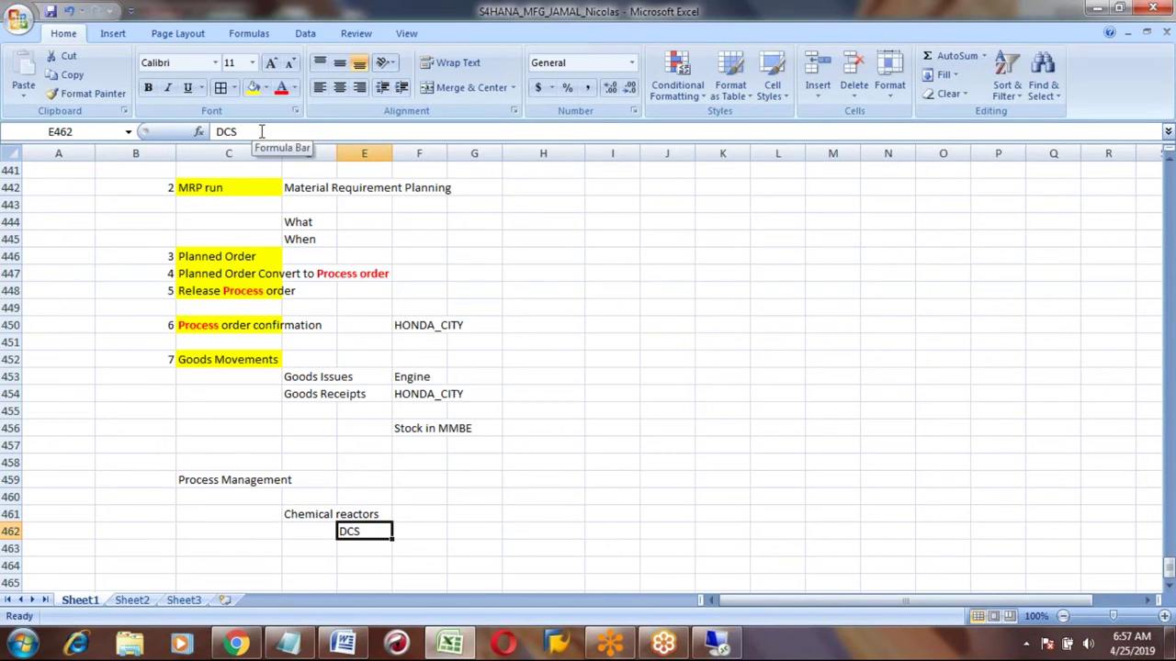
key(Up)
key(Down)
key(Right)
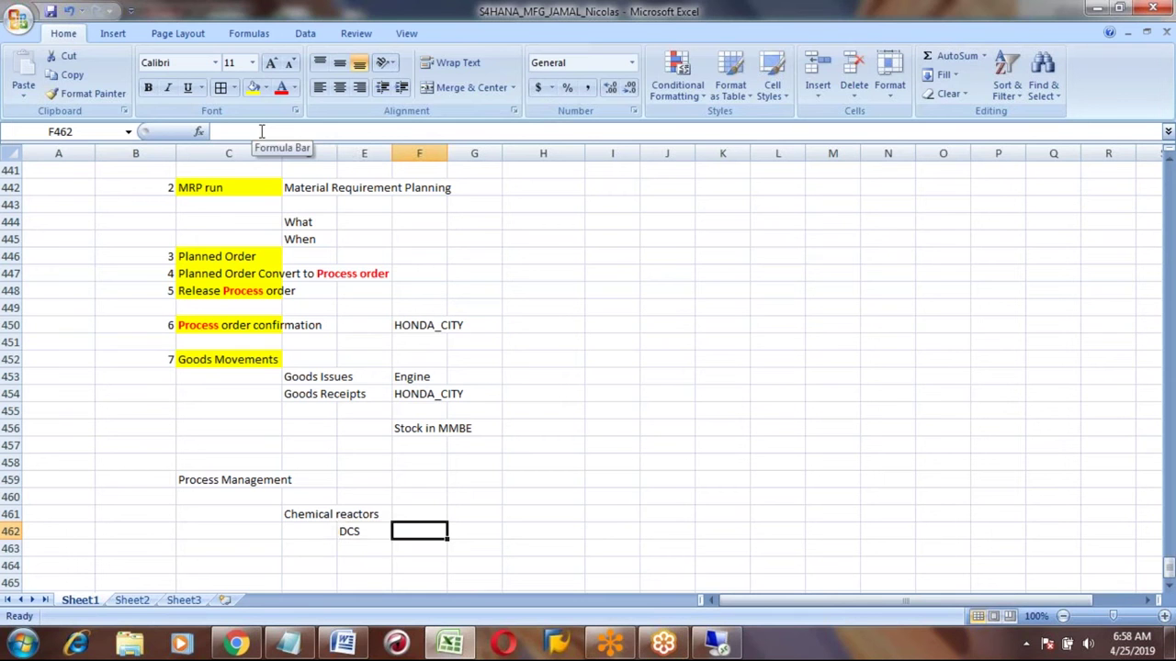
text(dc)
key(BackSpace)
key(BackSpace)
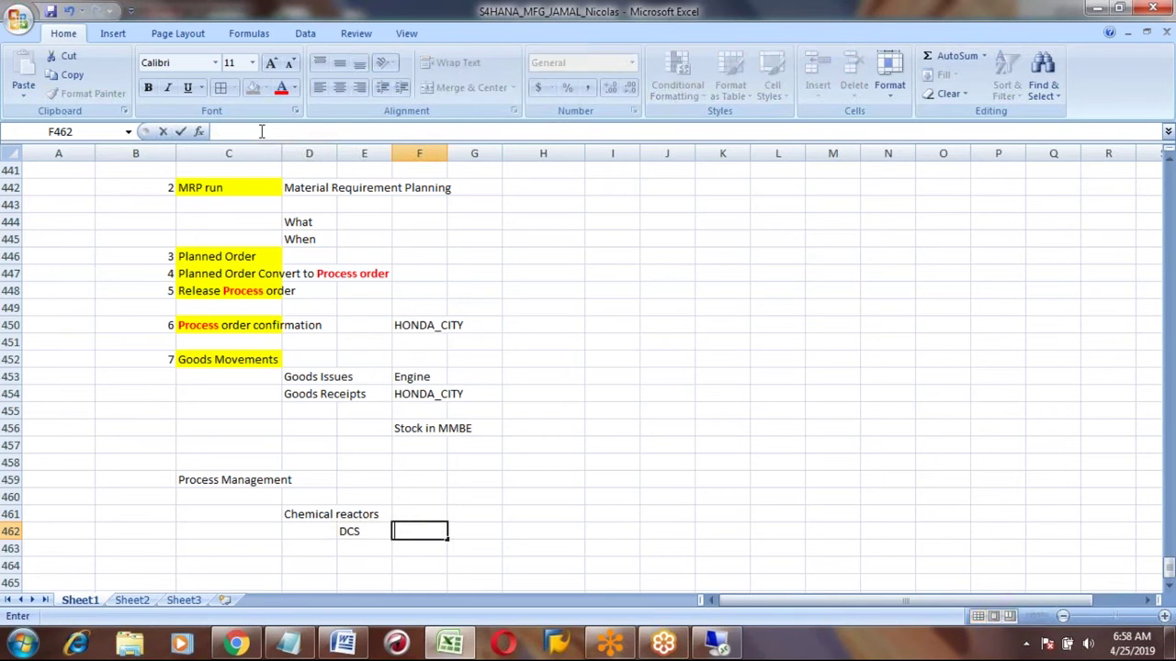
text(Dis)
text(ibutive)
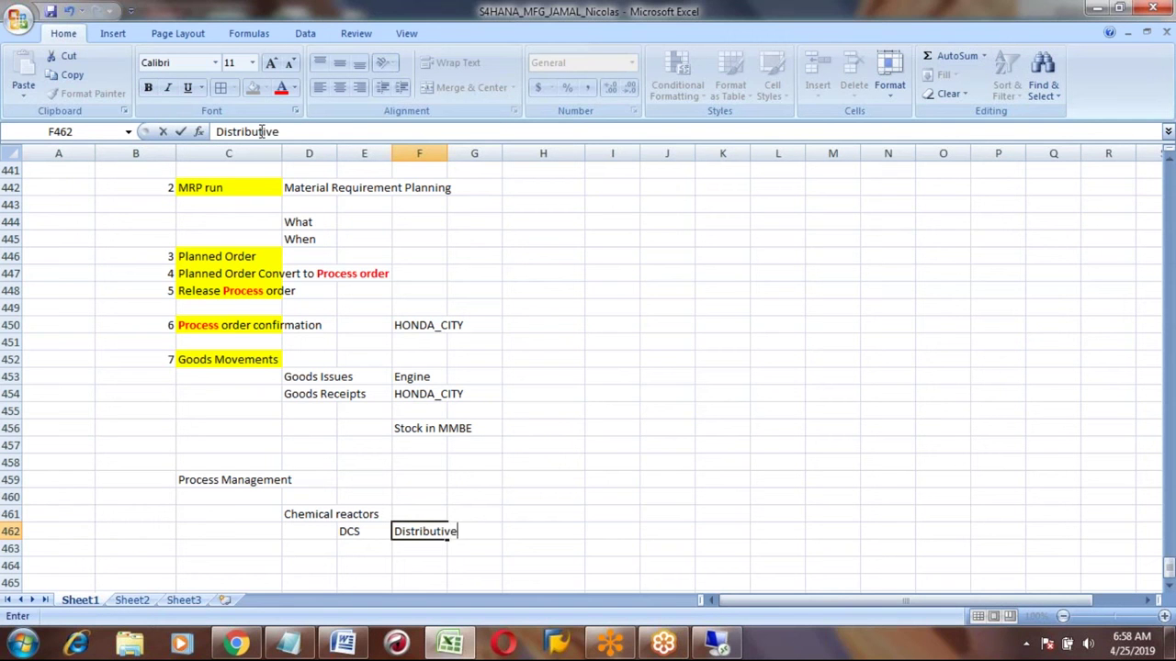
text( Control System)
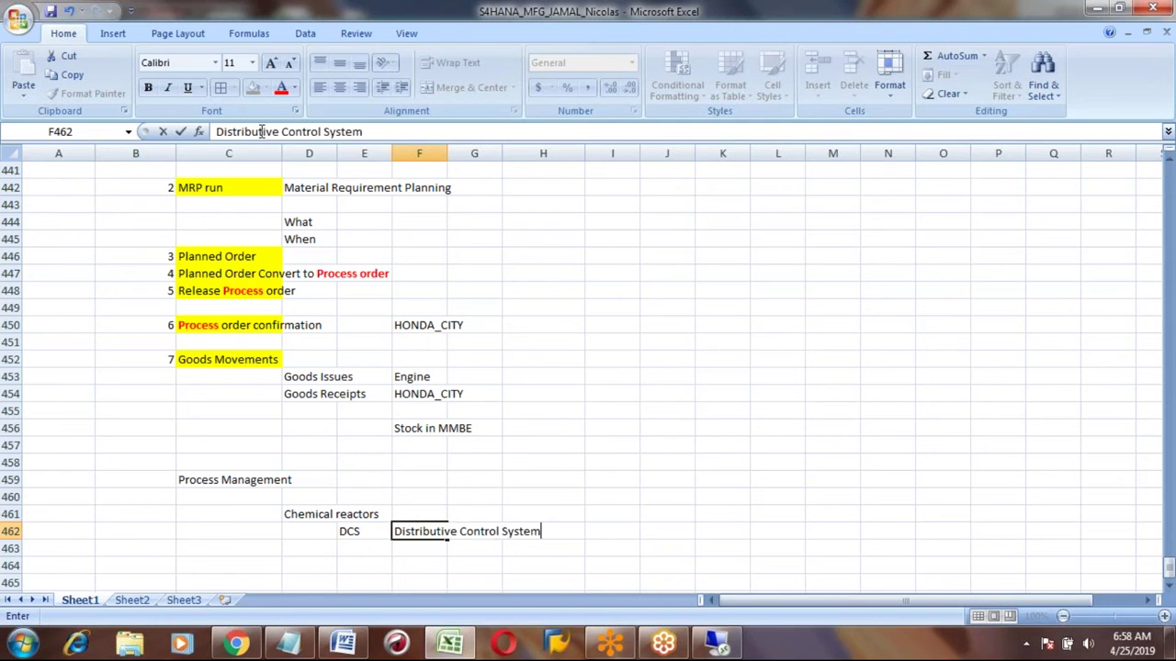
key(Left)
Step: Extend the DCS entry in E462 so it reads "DCS / PLC"
key(Left)
key(Up)
key(Down)
key(Right)
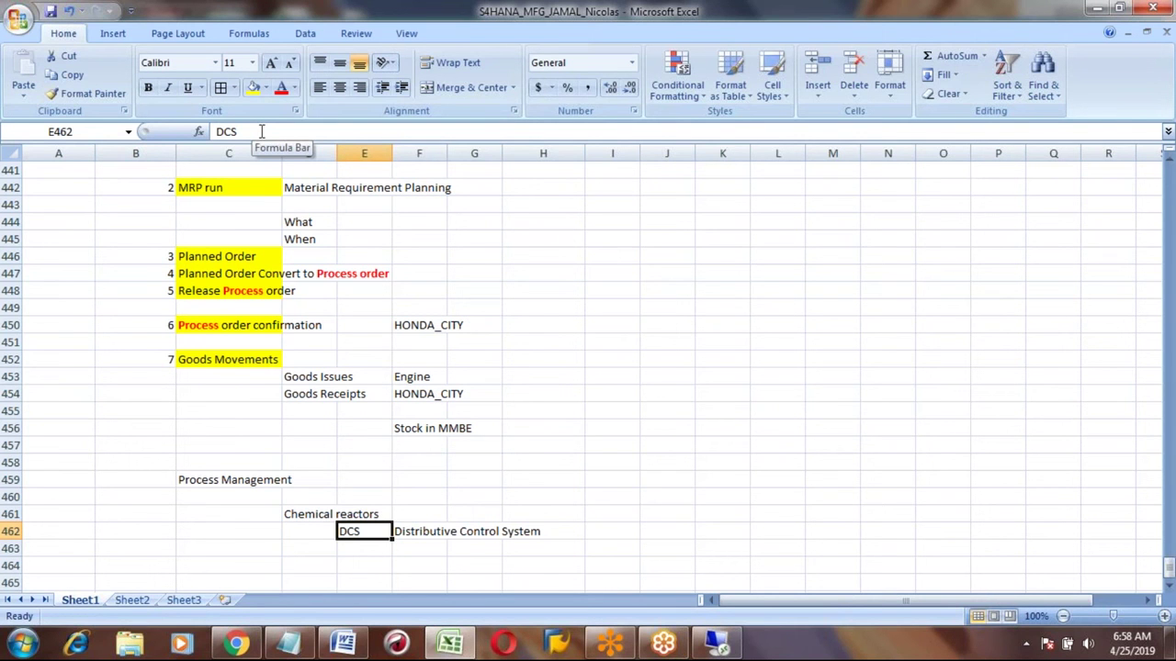
key(shift+Right)
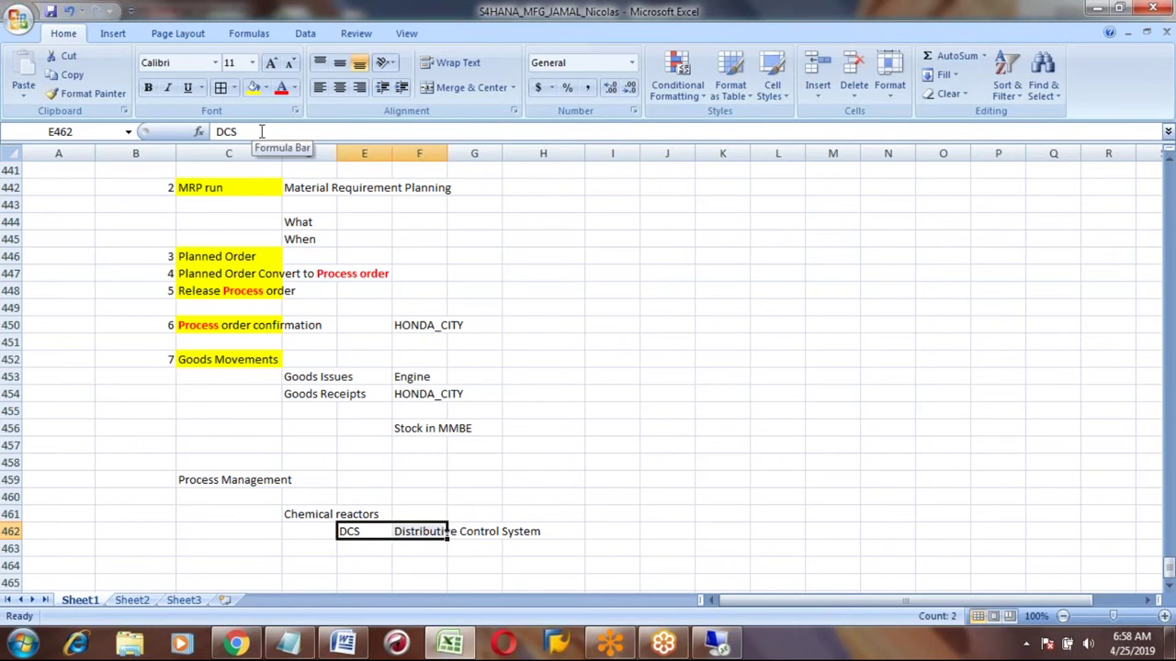
key(Left)
key(Right)
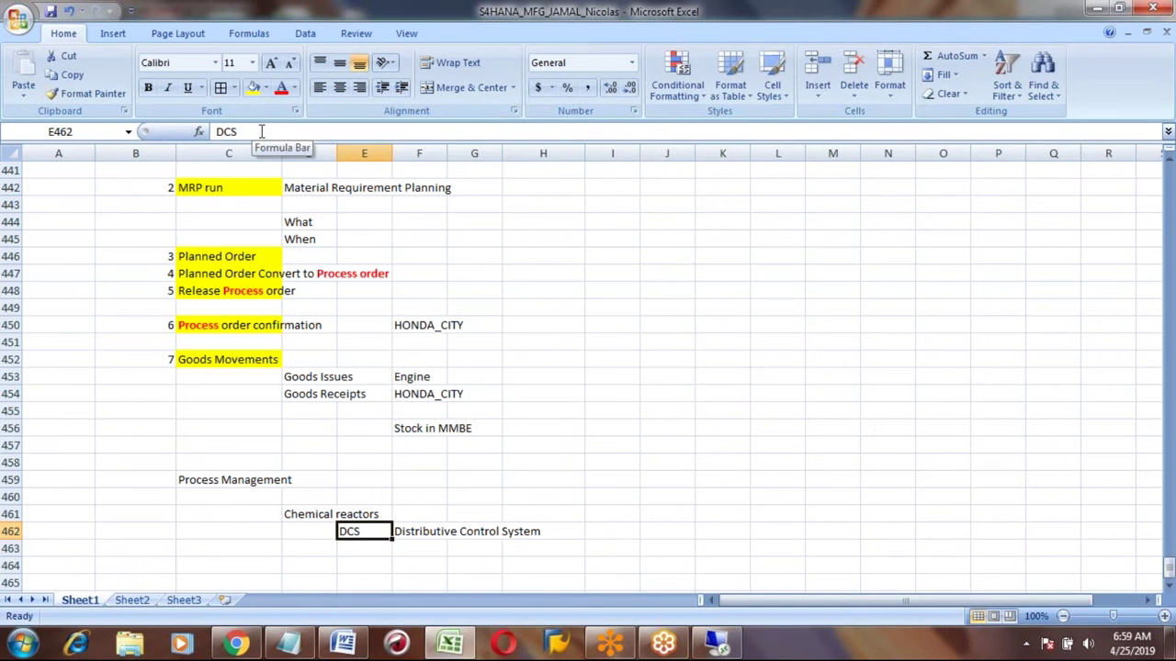
click(255, 132)
text(/)
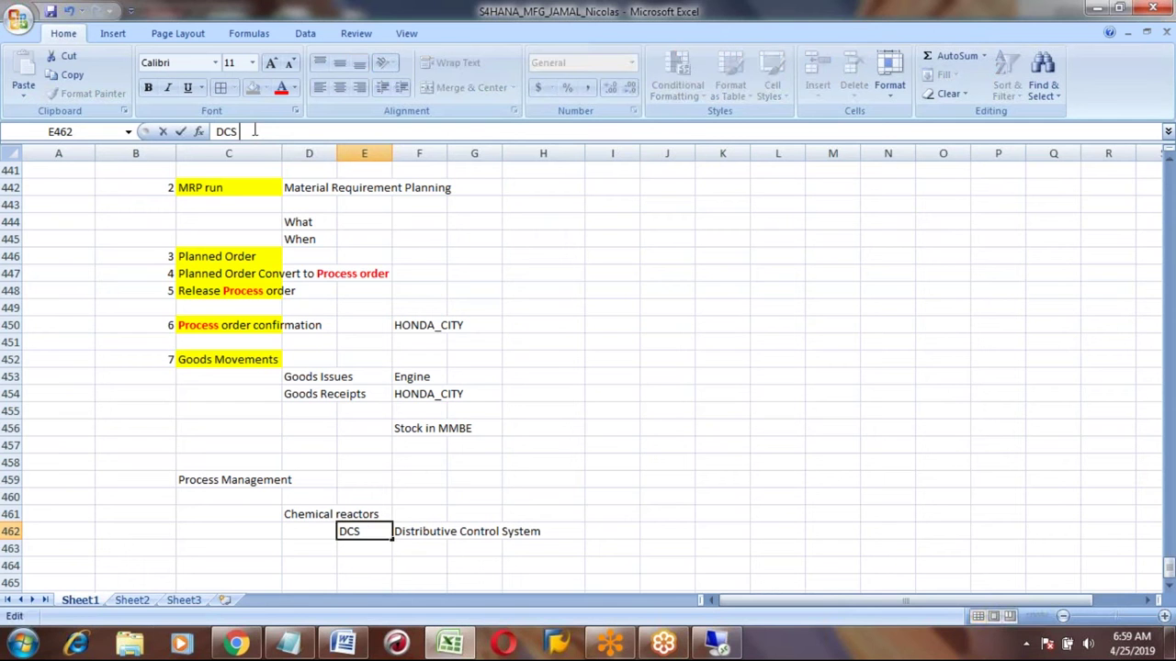
text( PLC)
key(Return)
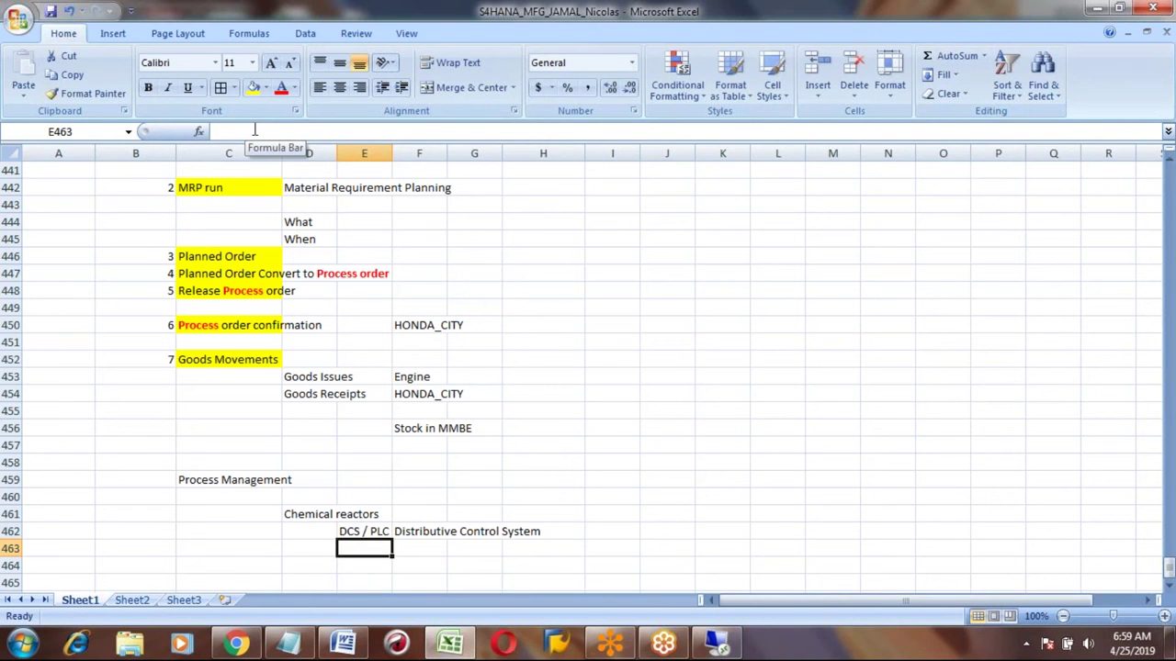
key(Up)
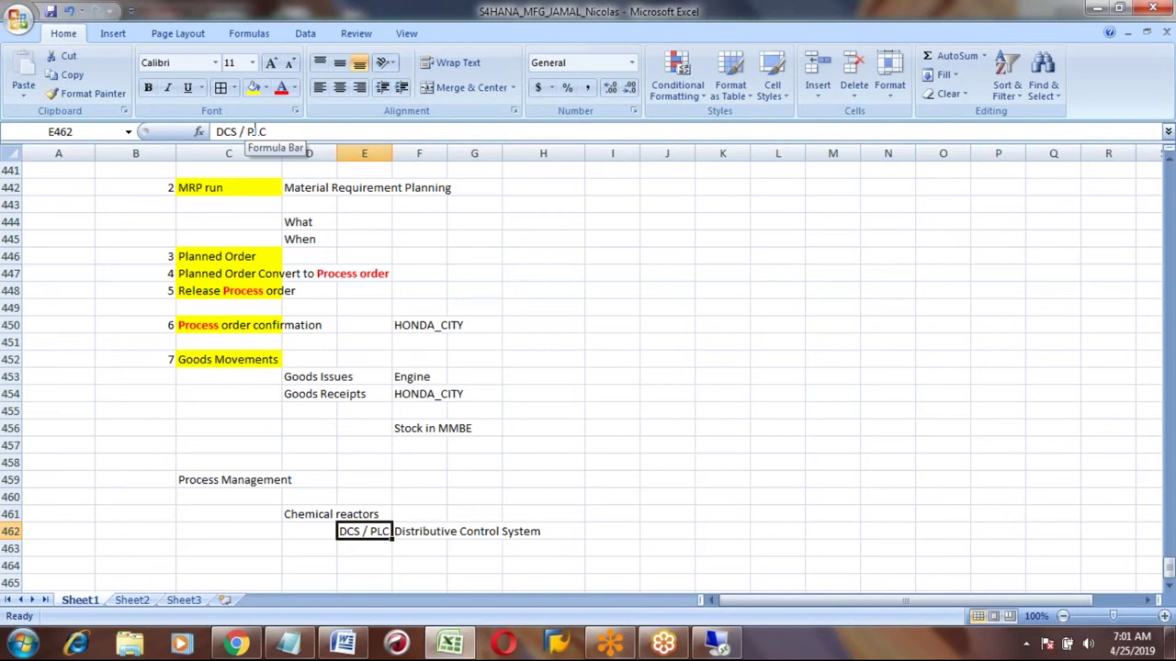
Step: Enter "PI sheet" in C463 under the Process Management heading
click(220, 479)
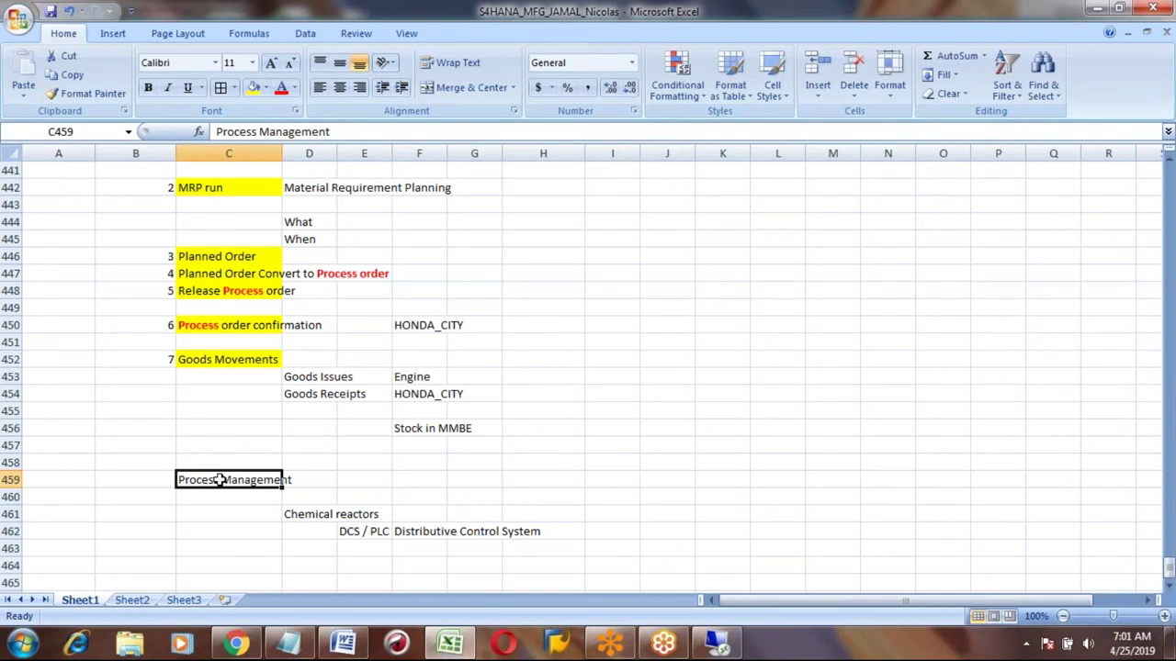
key(Down)
key(Down)
key(Down)
key(Down)
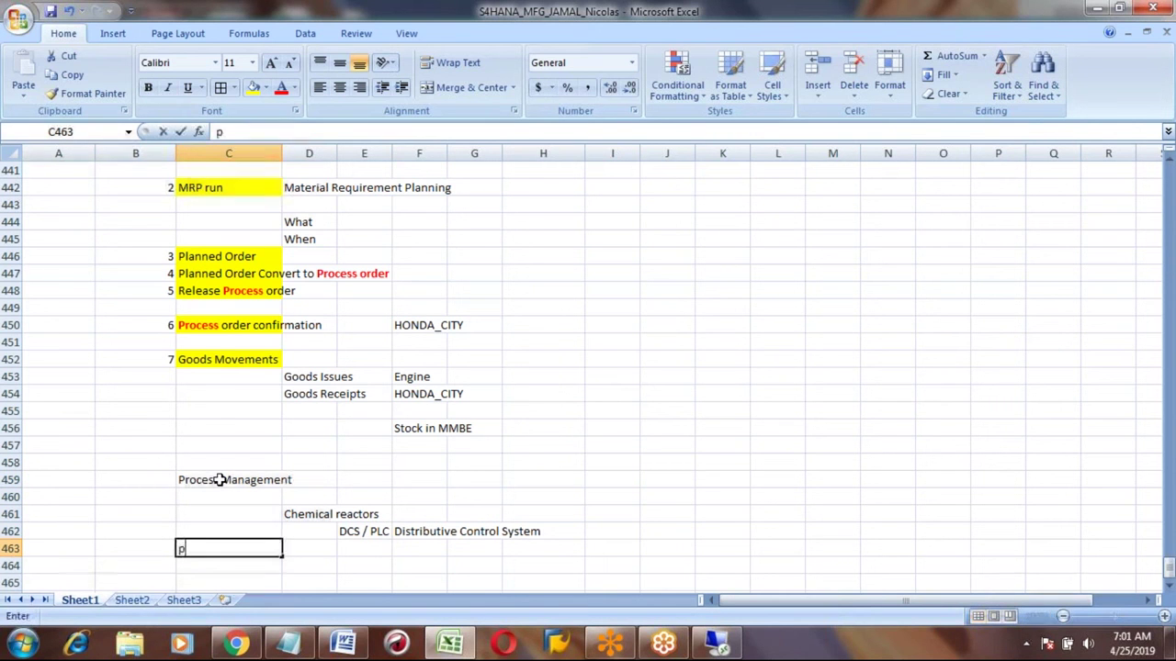
text(pl)
key(BackSpace)
key(BackSpace)
text(pi)
key(BackSpace)
key(BackSpace)
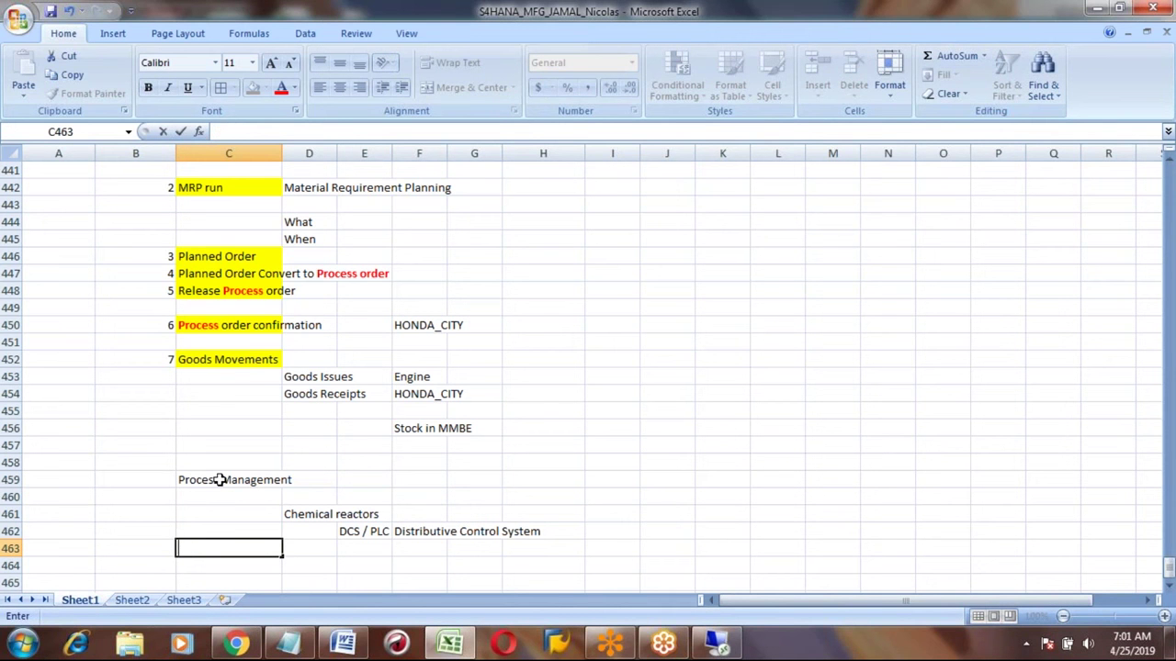
text(PI sheet)
key(Return)
key(Up)
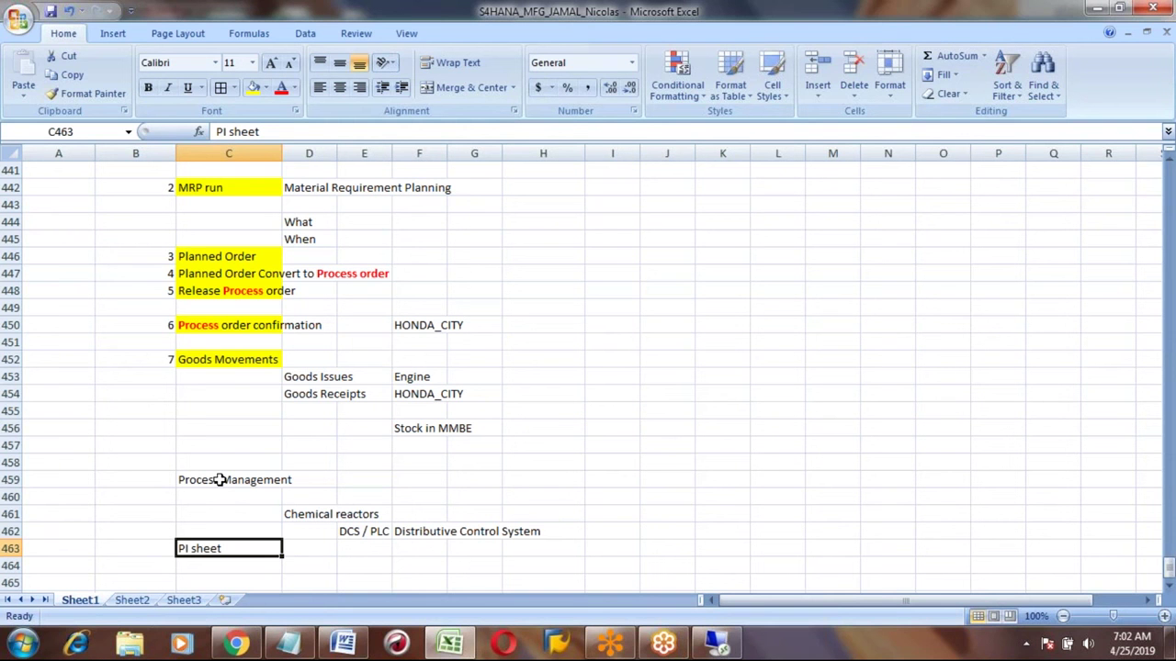
Step: Spell out the PI sheet entry as "Proces Instruction Sheet" in D463
key(Right)
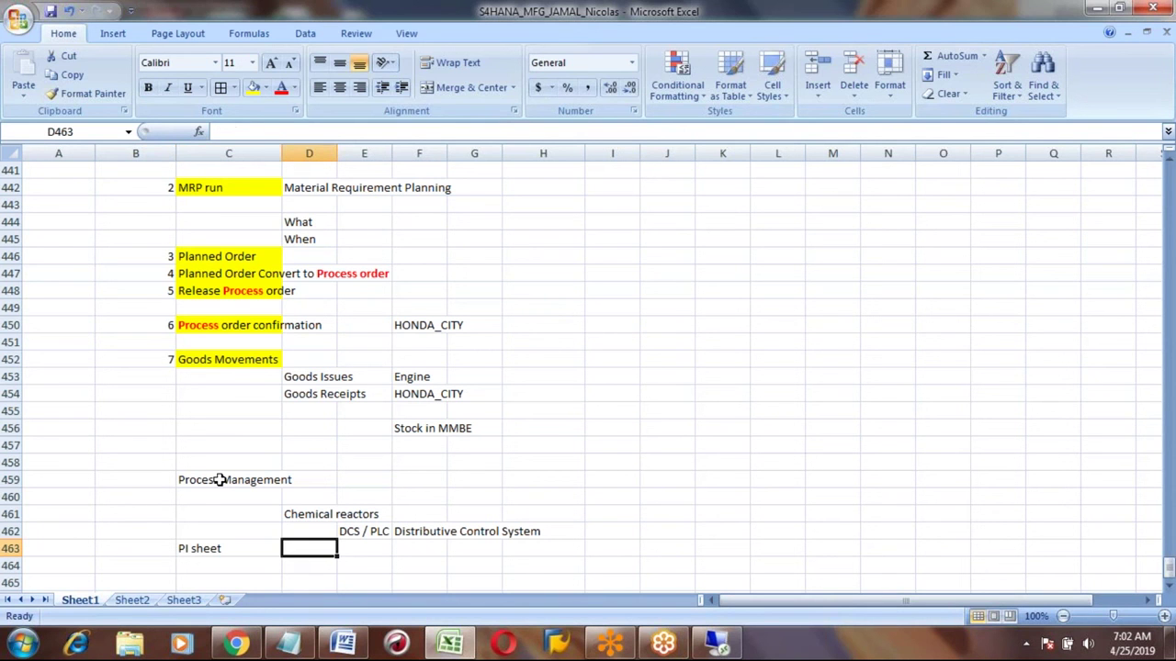
text(p)
key(BackSpace)
text(P)
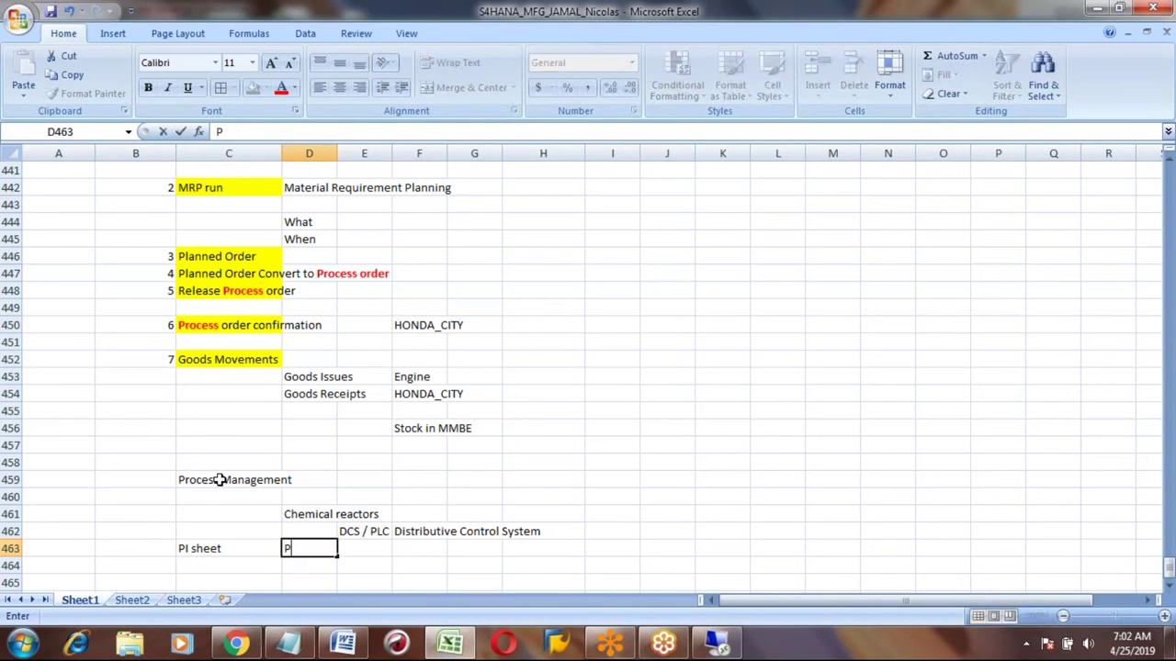
text(roces Instruction Sheet)
key(Return)
key(Up)
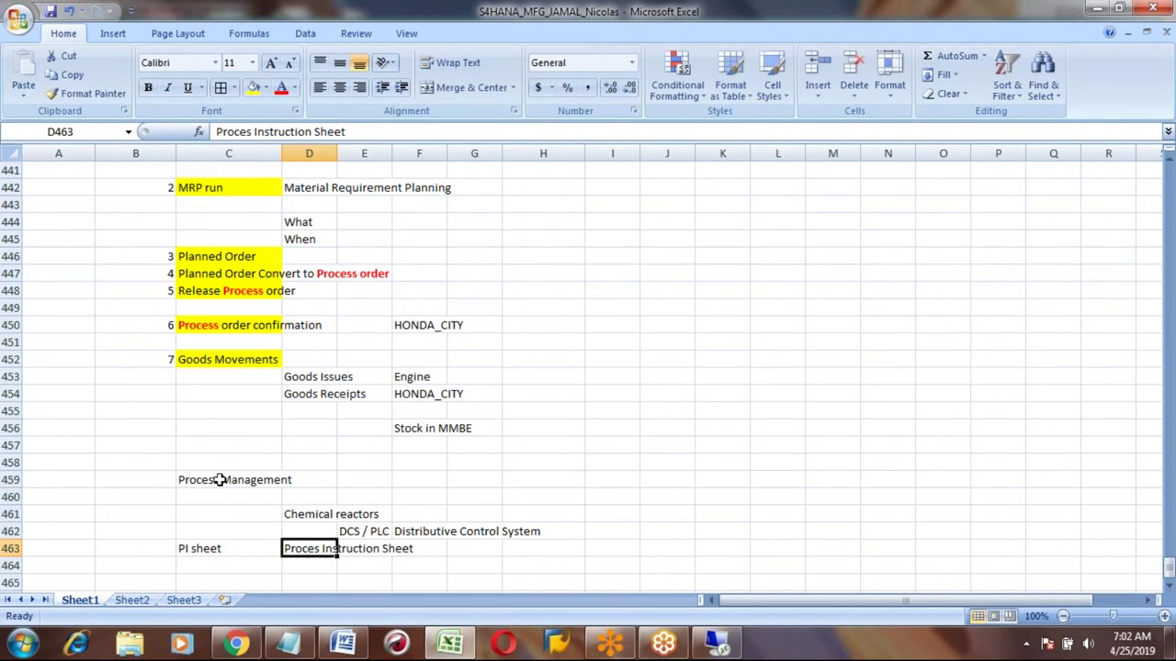
key(Left)
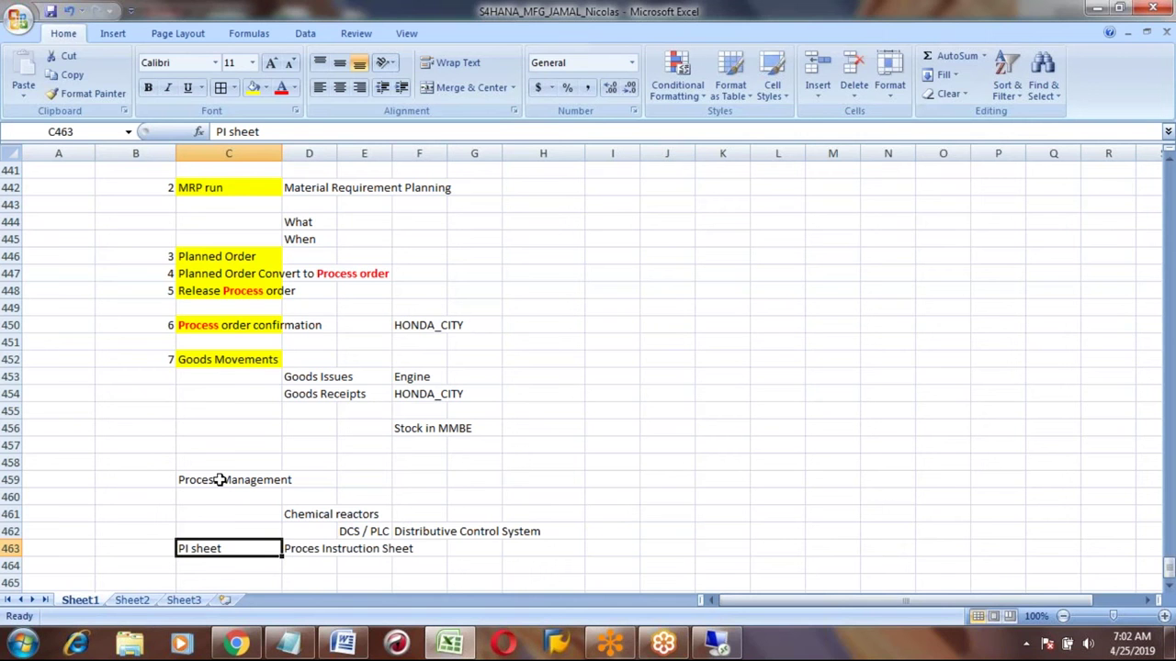
key(Up)
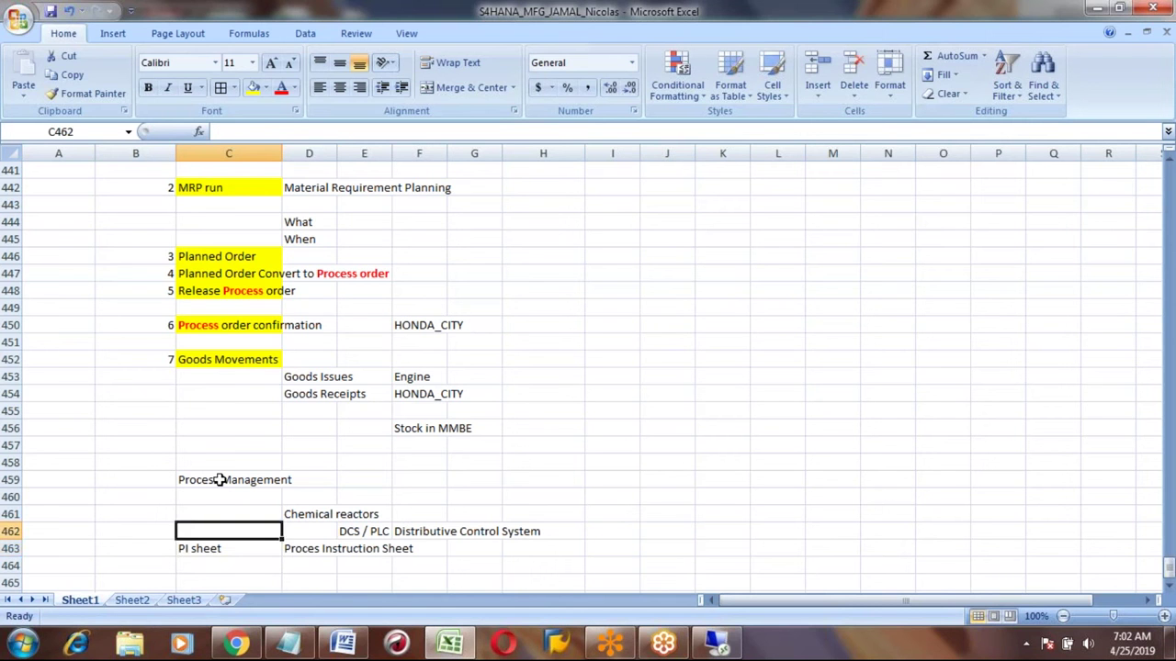
key(Right)
key(Right)
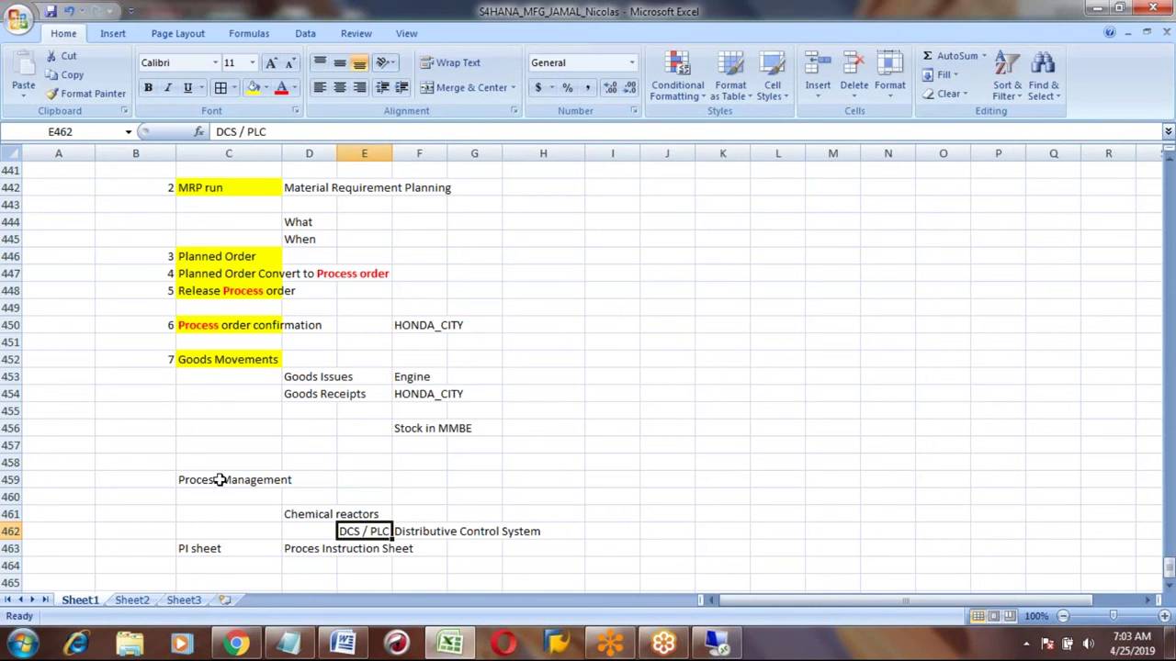
click(202, 548)
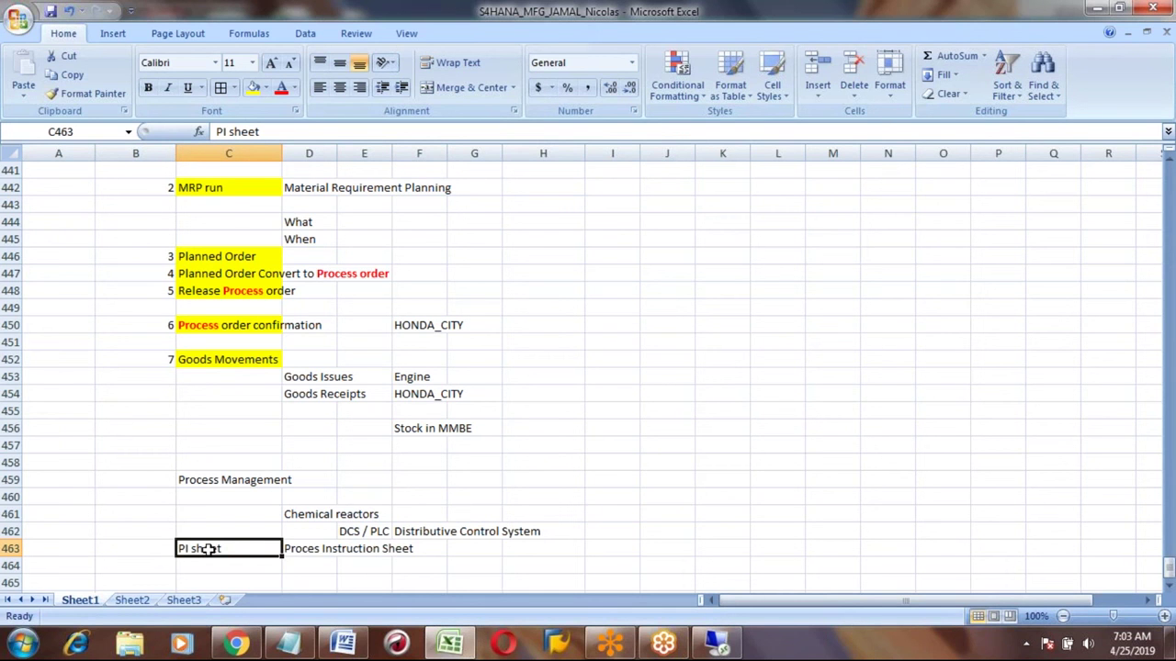
click(236, 567)
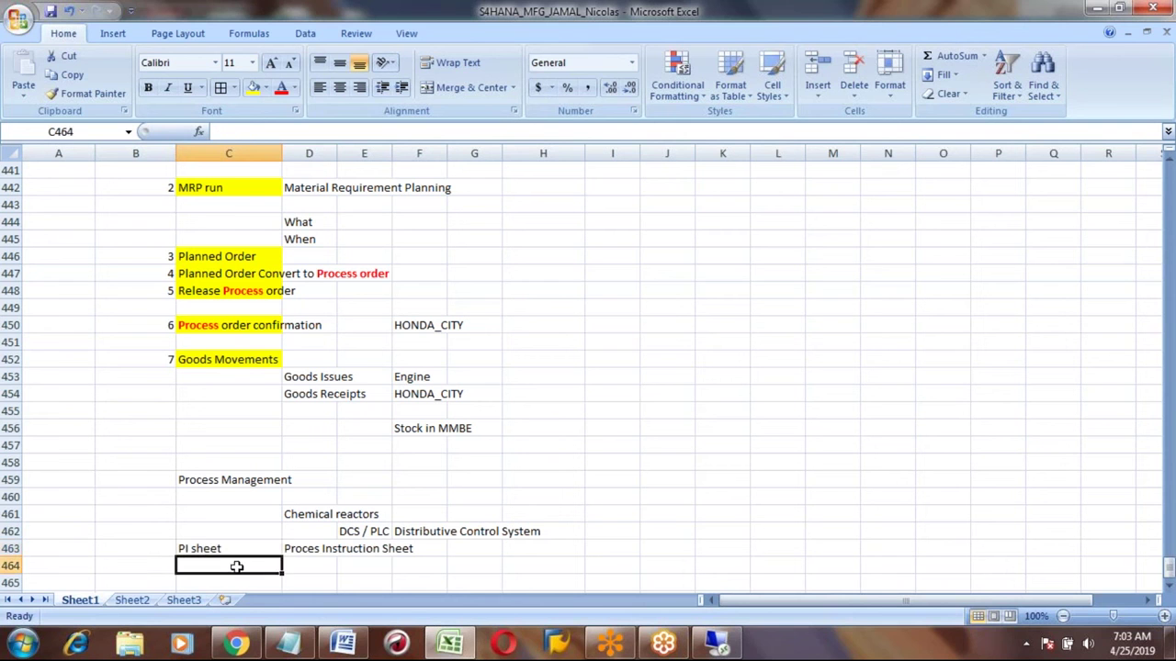
click(211, 549)
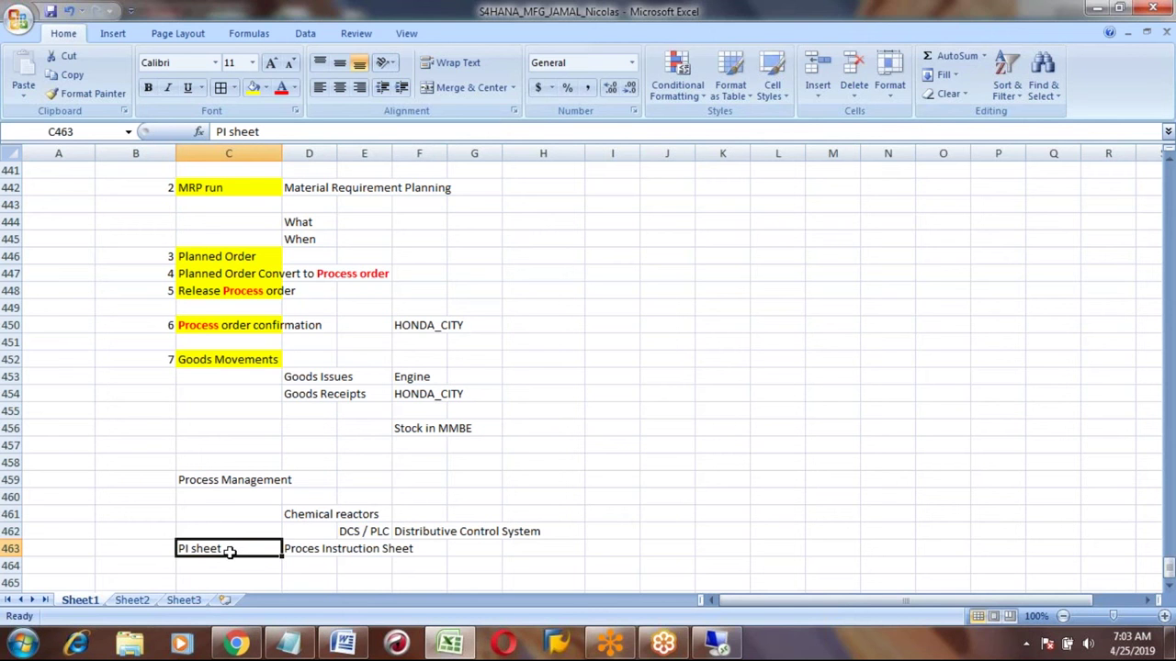
Step: Look up the Master Receipe entry opposite Routing in the master data comparison table above the Make To Stock flow
key(Up)
key(Up)
key(Up)
key(Up)
key(Up)
key(Up)
key(Up)
key(Up)
key(Up)
key(Up)
key(Up)
key(Up)
key(Up)
key(Up)
key(Up)
key(Up)
key(Up)
key(Up)
key(Up)
key(Up)
key(Up)
key(Up)
key(Up)
key(Up)
key(Up)
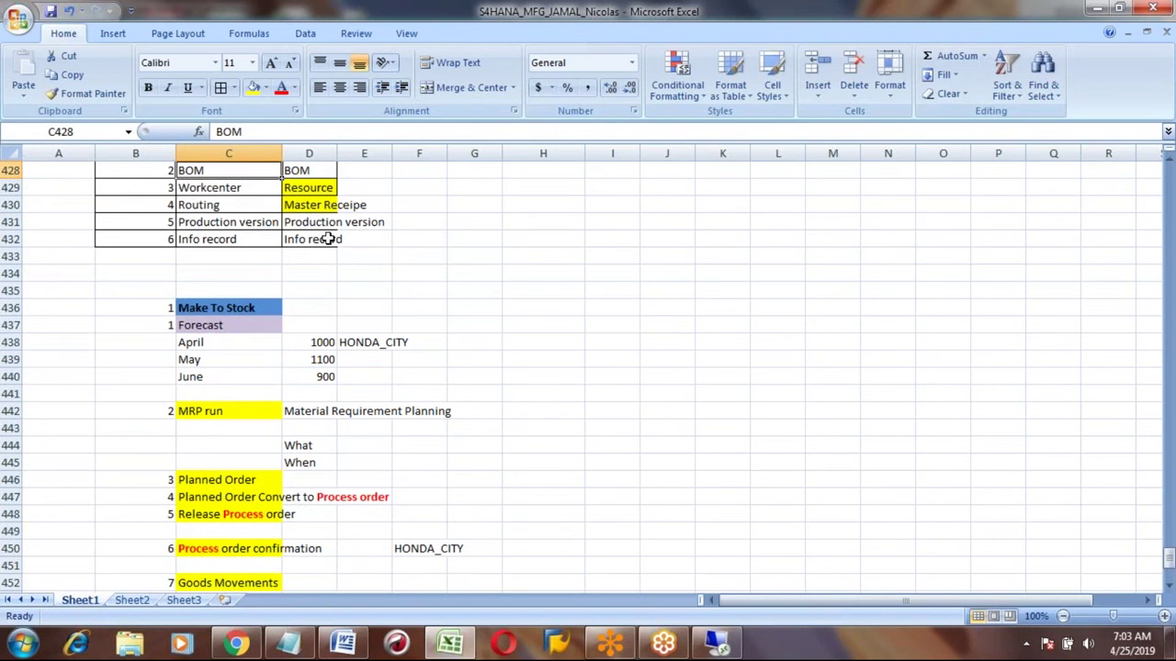
click(305, 204)
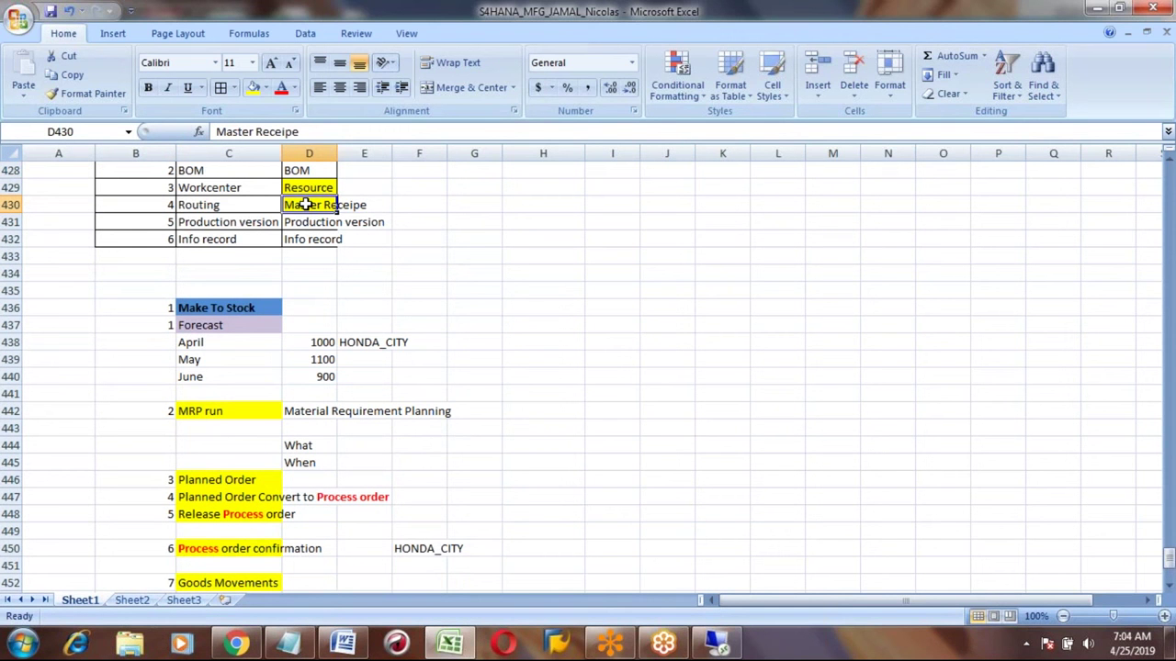
Step: Enter "Process Messages" in C464, directly below the PI sheet entry
key(Down)
key(Down)
key(Down)
key(Down)
key(Down)
key(Down)
key(Down)
key(Down)
key(Down)
key(Down)
key(Down)
key(Down)
key(Down)
key(Down)
key(Down)
key(Down)
key(Down)
key(Down)
key(Down)
key(Down)
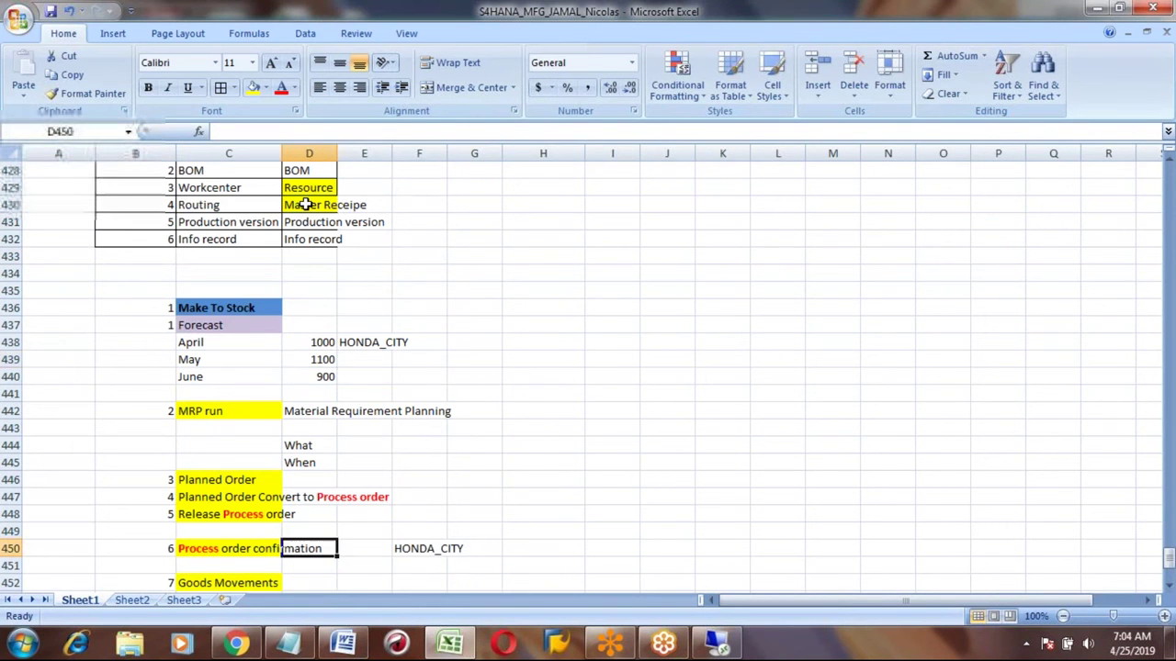
key(Down)
key(Down)
key(Down)
key(Down)
key(Up)
key(Up)
key(Up)
key(Up)
key(Left)
key(Down)
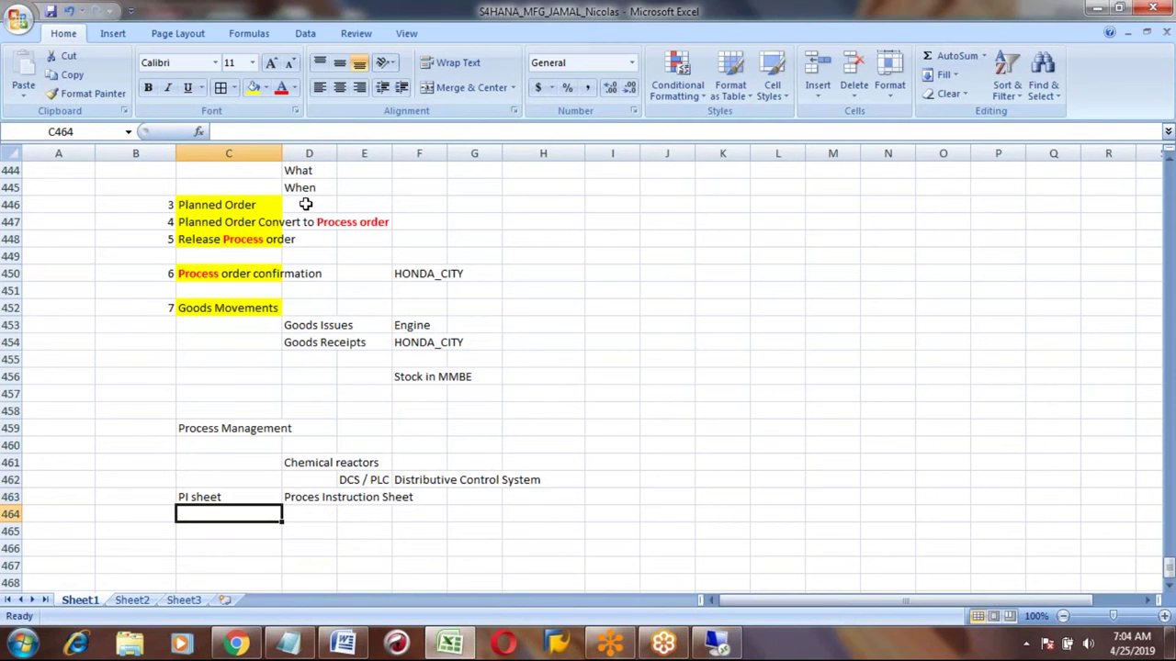
text(Proce)
key(BackSpace)
key(BackSpace)
text(cess Messages)
key(Return)
key(Up)
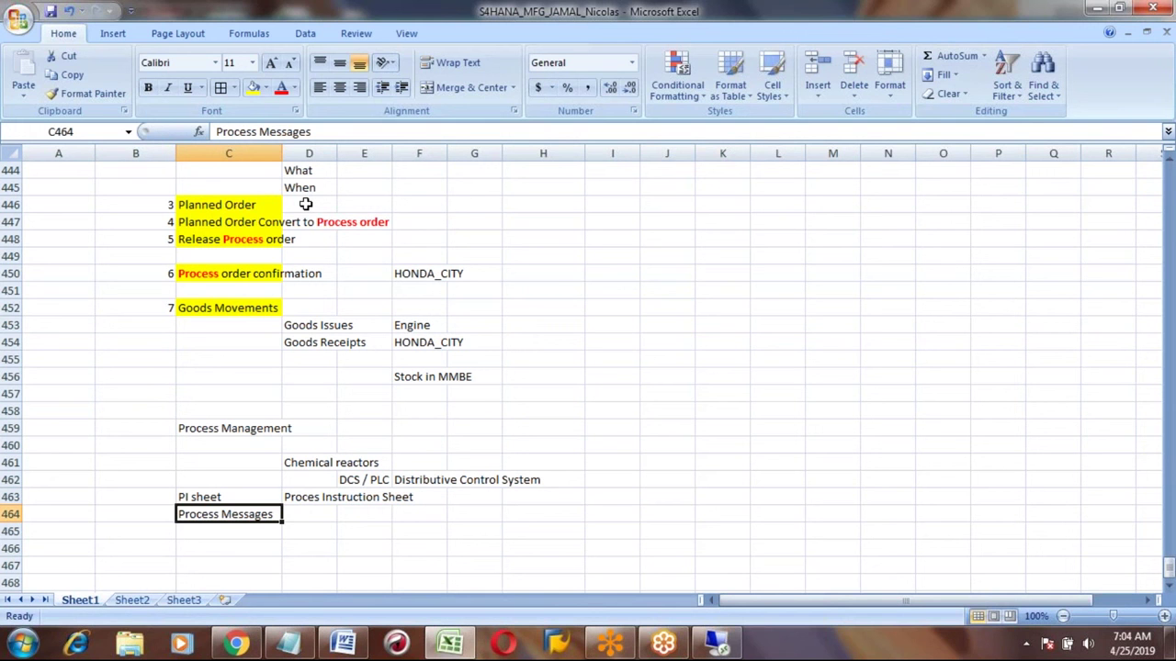
Step: Review the PI sheet and Process Messages entries together with the Process Management heading above them
key(Up)
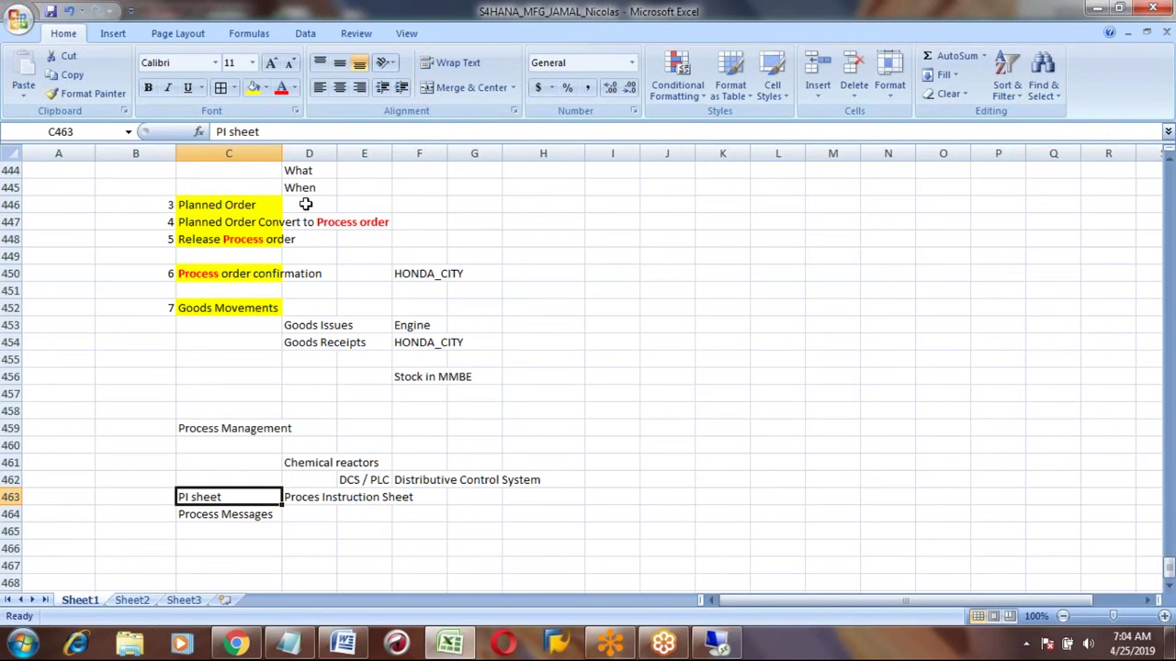
key(Down)
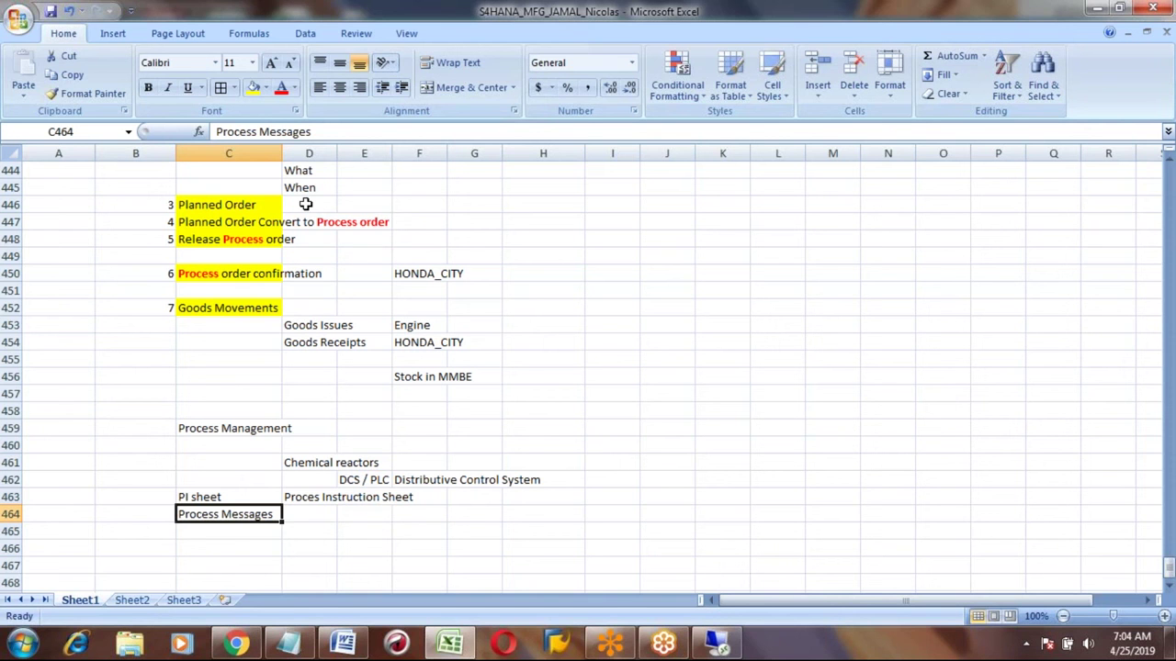
key(Up)
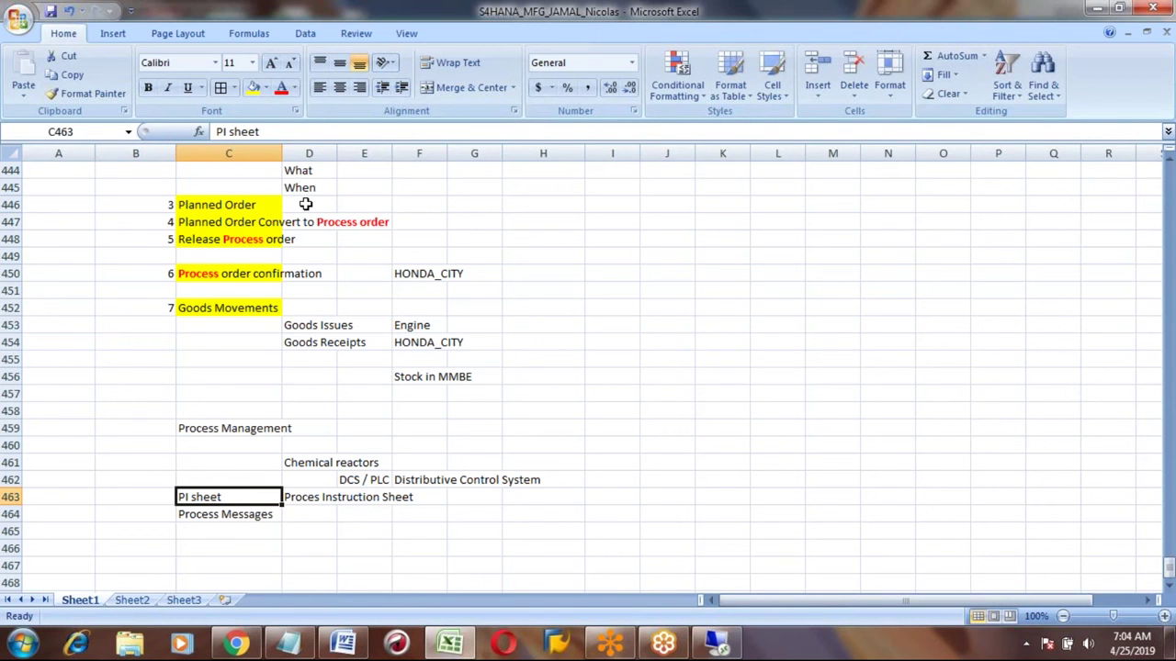
key(Down)
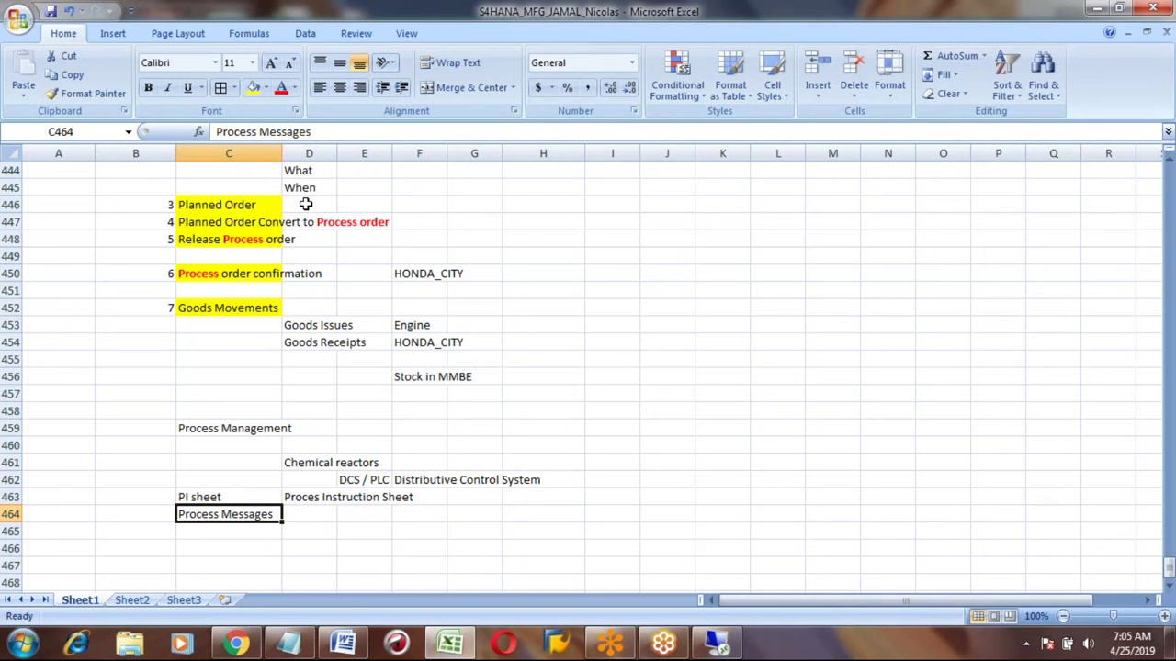
key(Up)
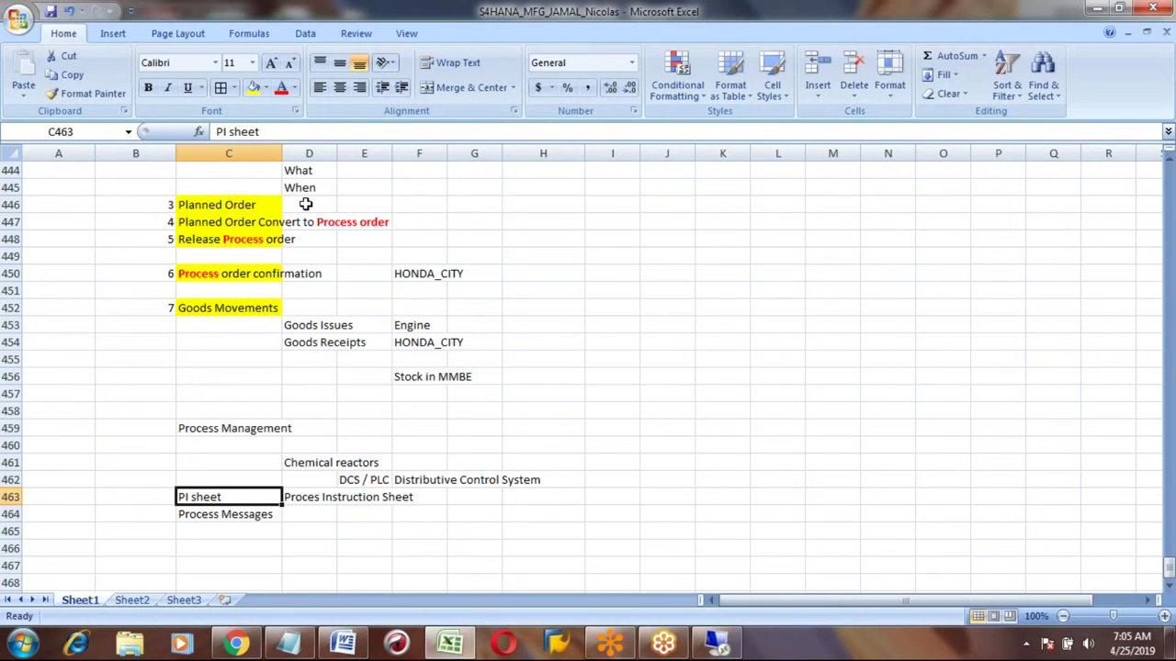
key(shift+Down)
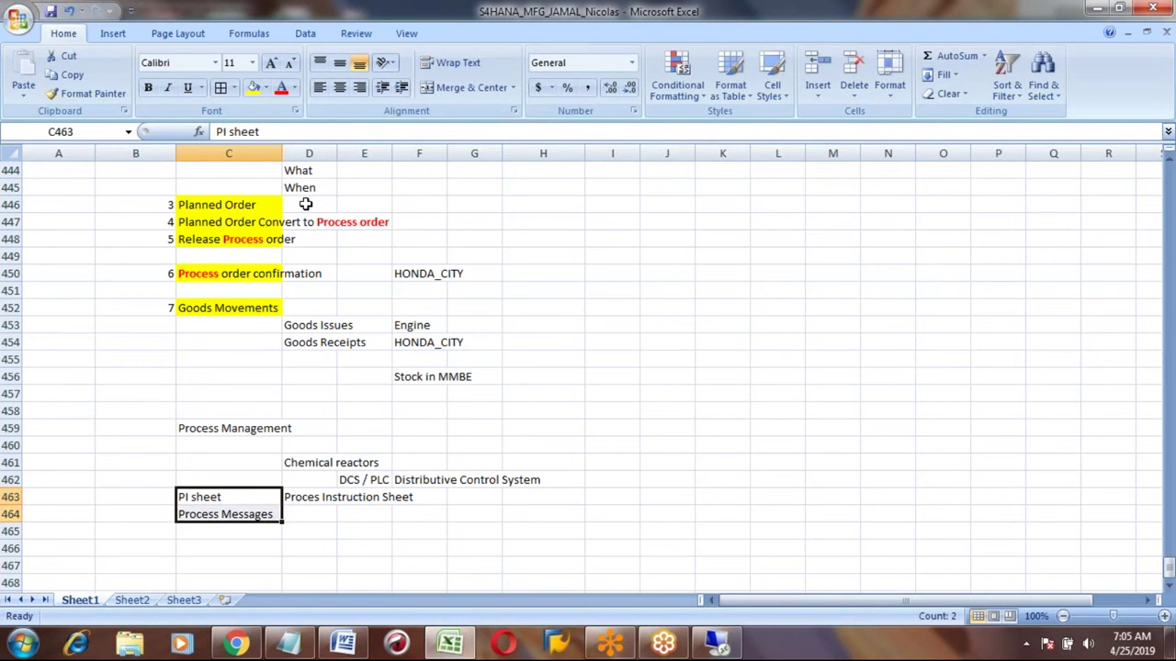
key(Up)
key(Up)
key(Up)
key(Up)
key(Up)
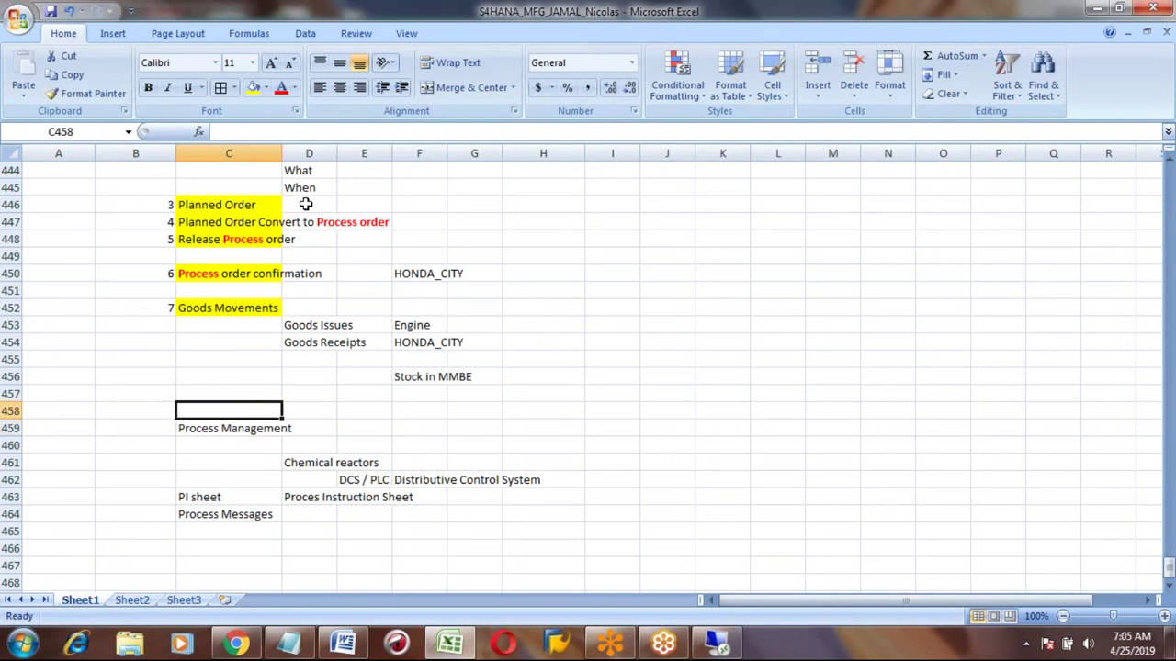
key(Down)
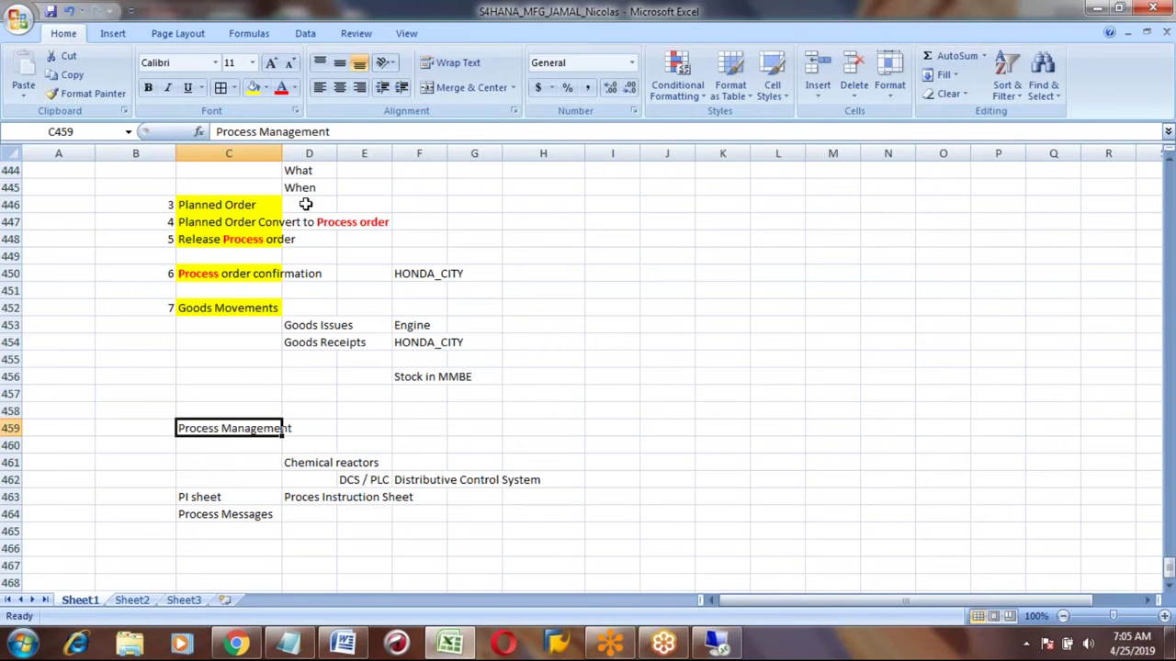
key(Up)
key(Up)
key(Up)
key(Up)
key(Up)
key(Up)
key(Up)
key(Up)
key(Up)
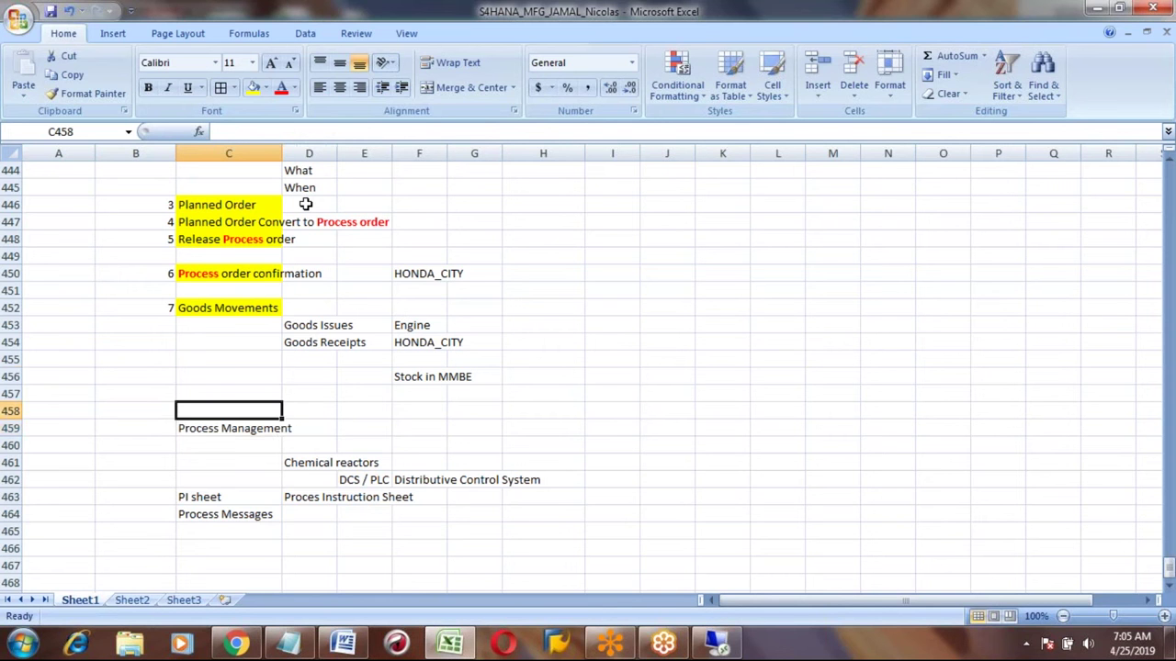
Step: Review the Make To Stock process steps in Sheet1, from Goods Movements back up to the Master data table
key(Up)
key(Up)
key(Up)
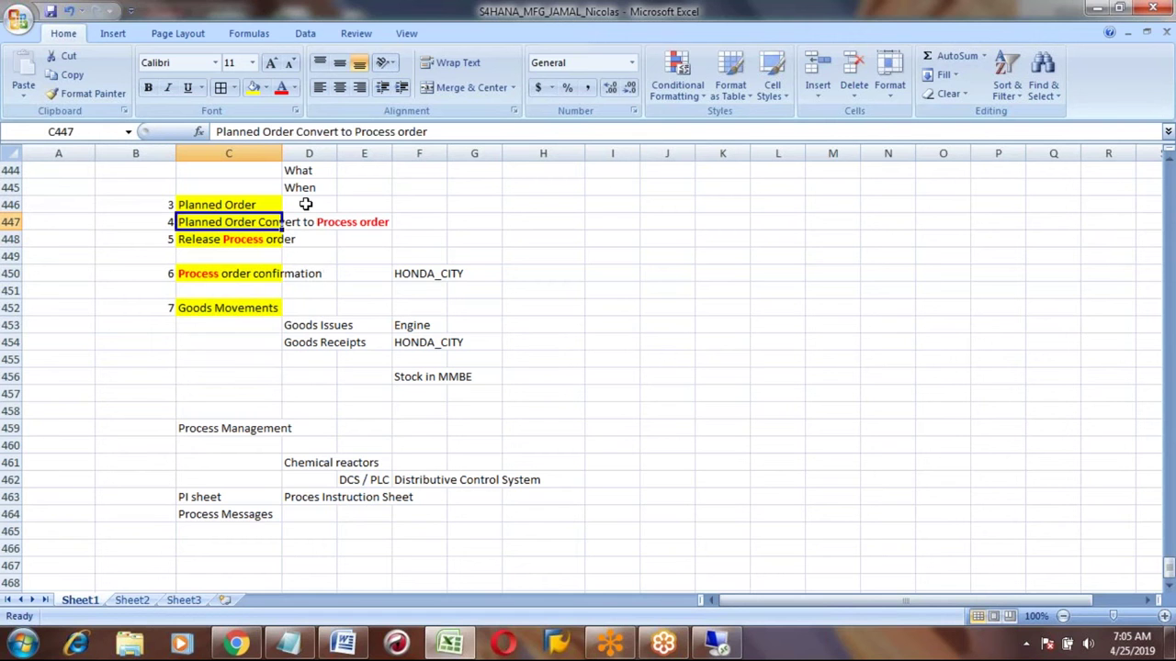
key(Up)
key(Up)
key(Up)
key(Up)
key(Up)
key(Up)
key(Up)
key(Up)
key(Up)
key(Up)
key(Up)
key(Up)
key(Up)
key(Up)
key(Up)
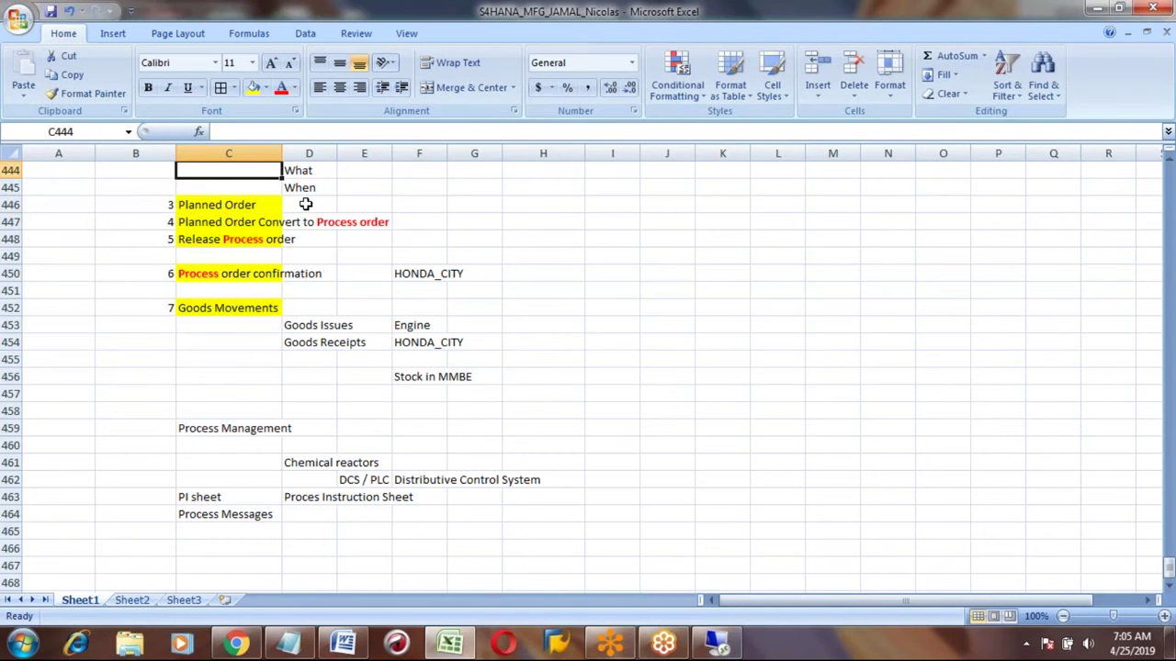
key(Up)
key(Up)
key(Up)
key(Up)
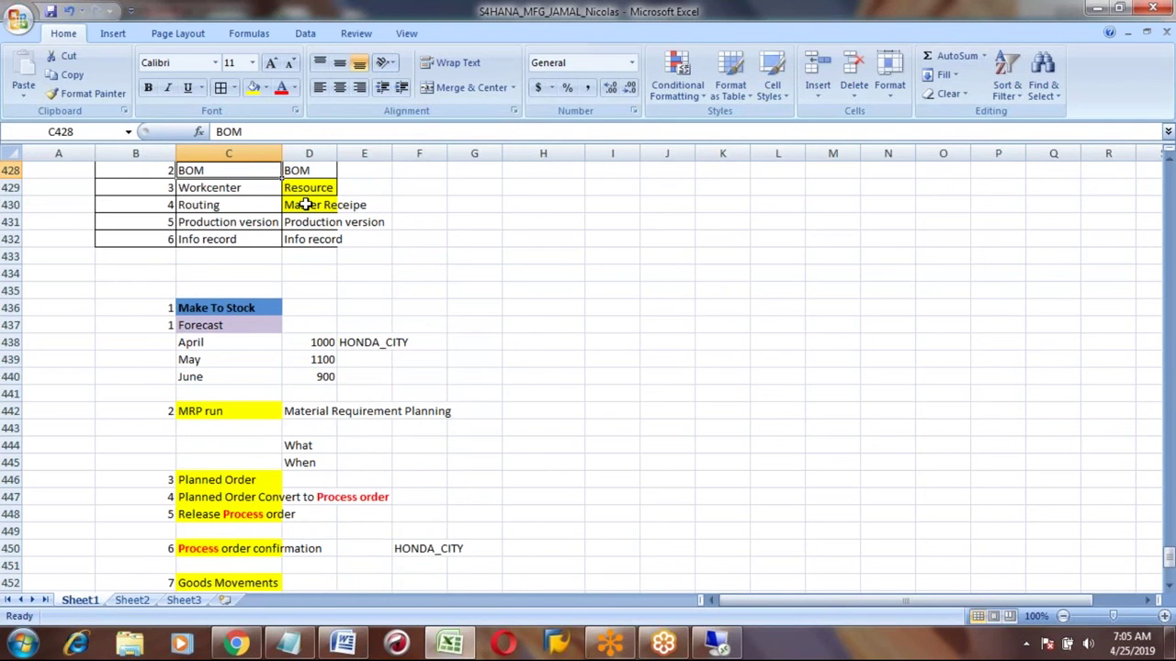
key(Up)
key(Up)
key(Up)
key(Up)
key(Up)
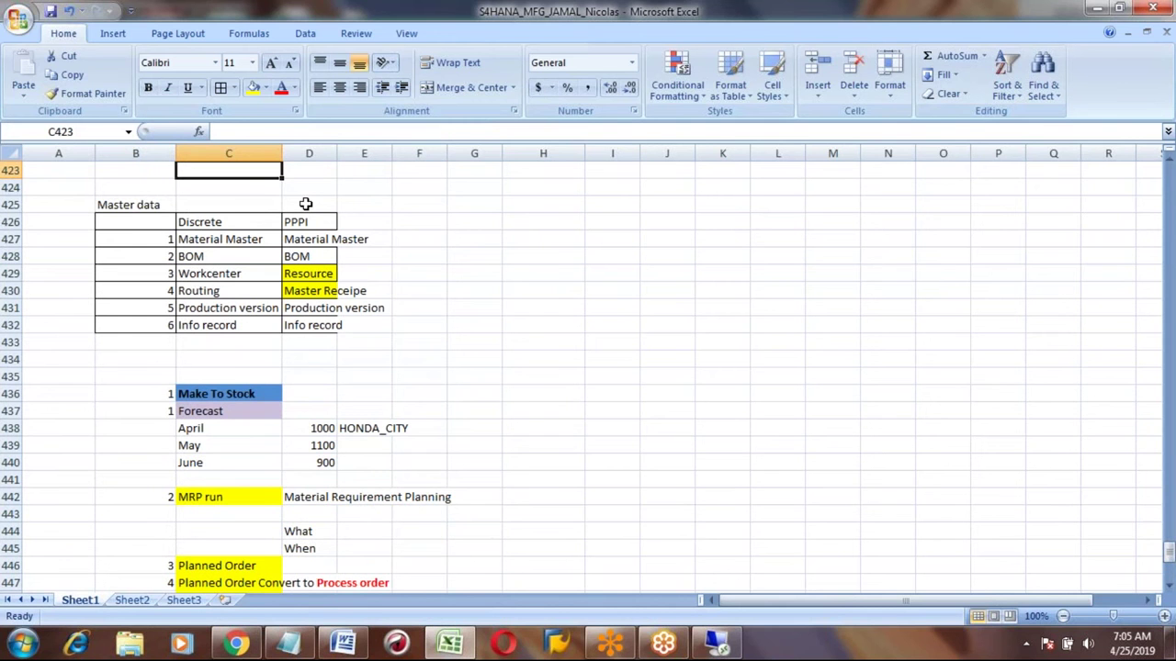
Step: Examine the PPPI column of the Master data table, from Material Master down to Info record
key(Right)
key(Down)
key(Down)
key(Down)
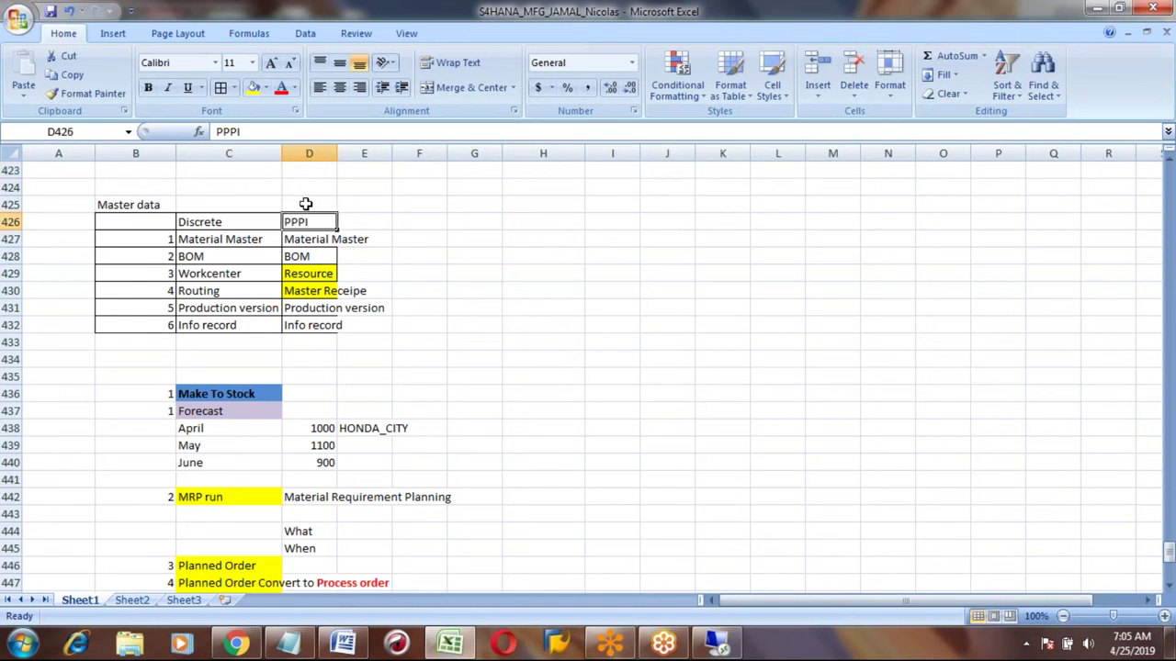
key(Down)
key(Down)
key(Down)
key(Down)
key(Down)
key(Down)
key(Down)
key(Down)
key(Down)
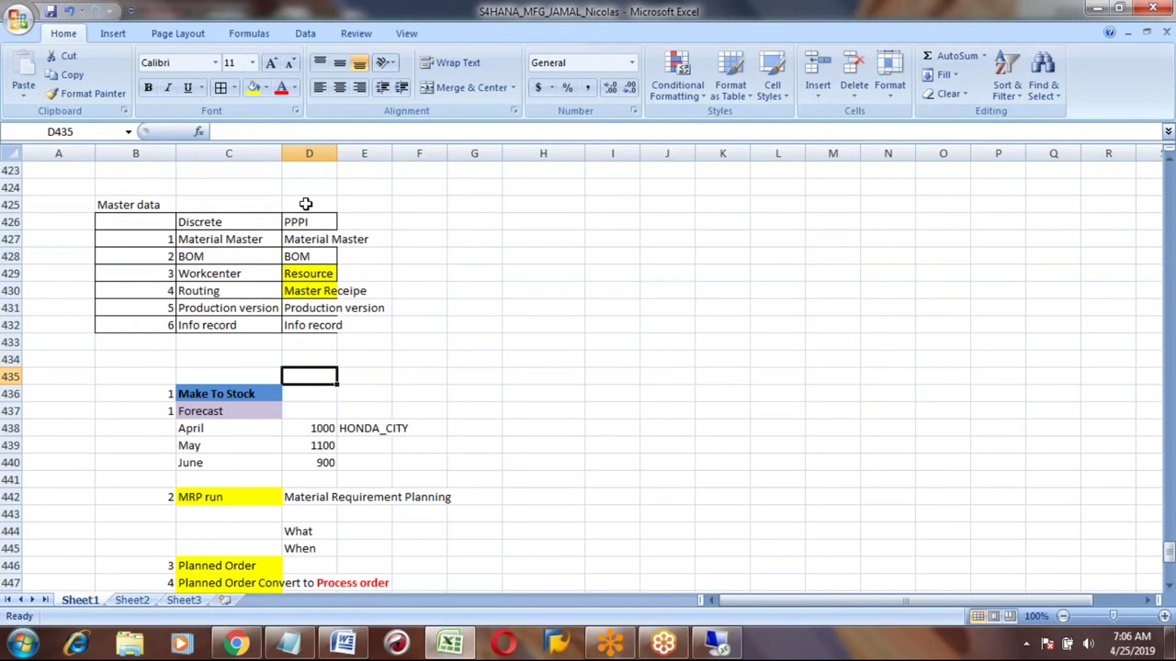
Step: Switch to the SAP remote desktop session and expand Logistics > Production - Process > Master Data in the SAP Menu tree
click(719, 650)
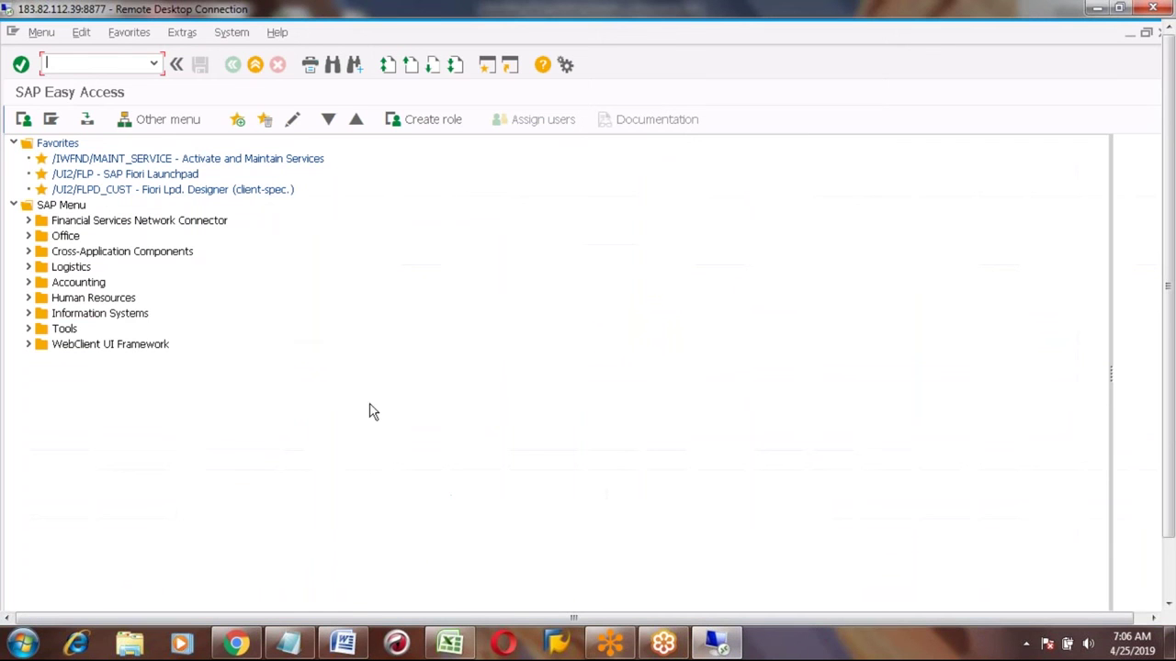
click(99, 255)
click(28, 266)
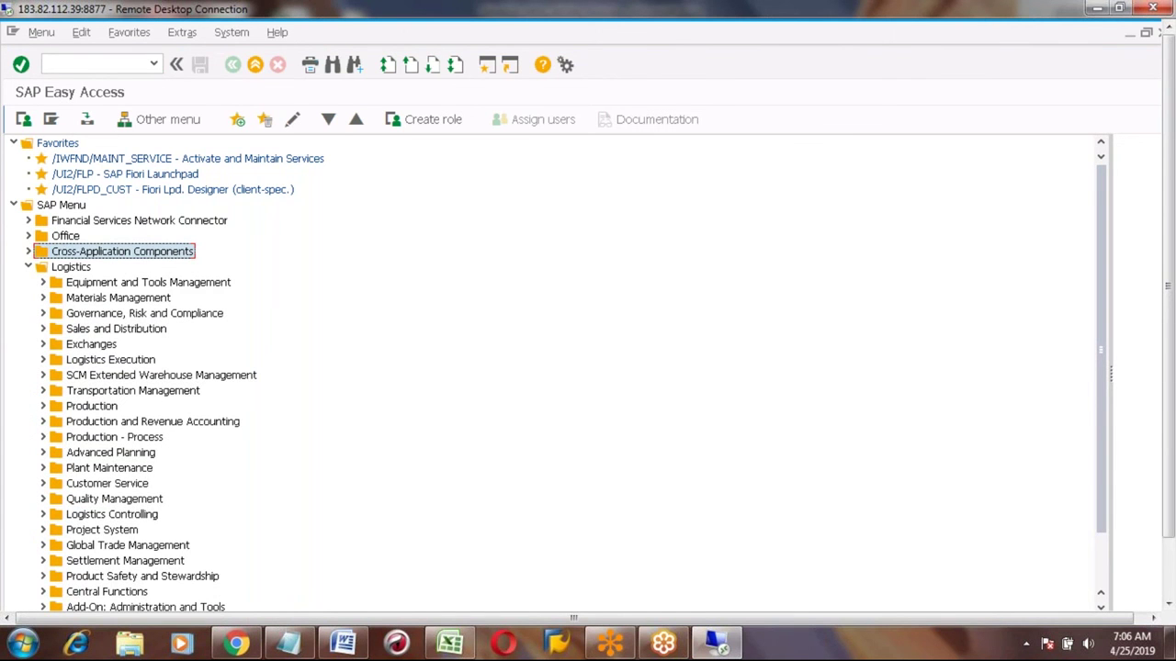
click(82, 407)
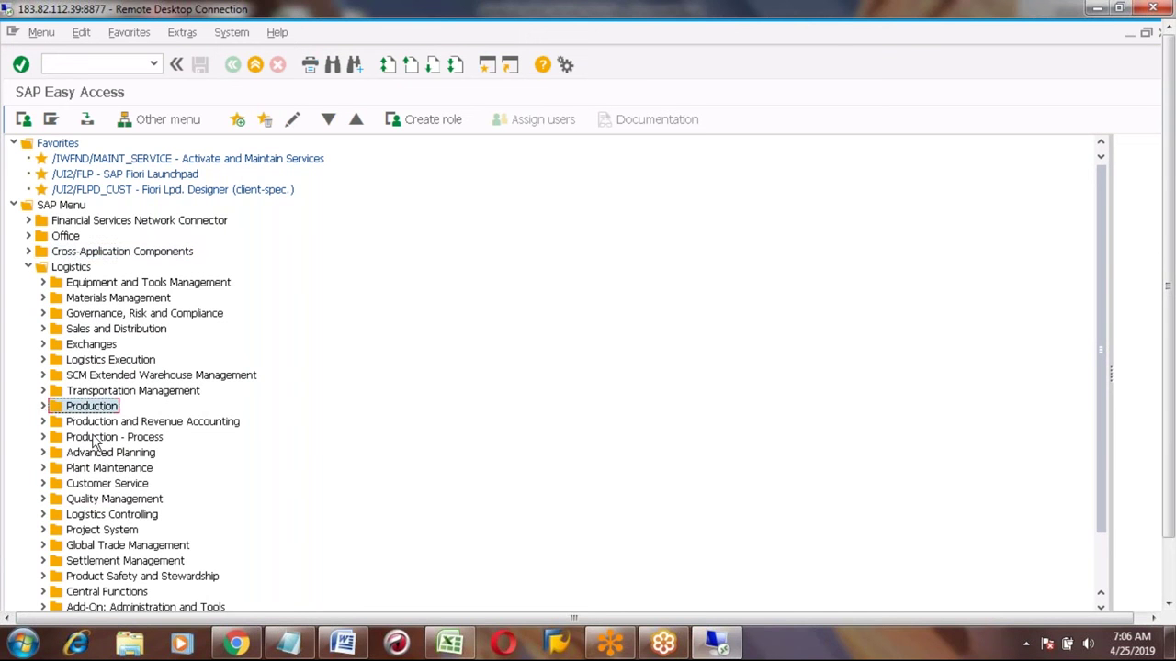
click(94, 438)
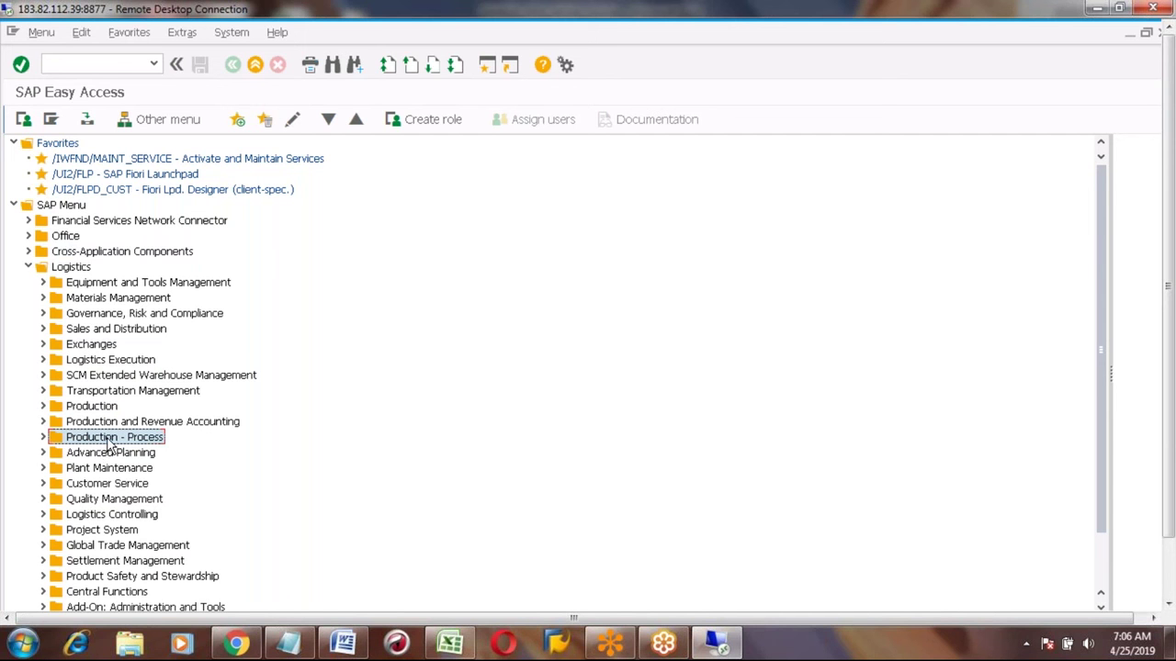
click(43, 439)
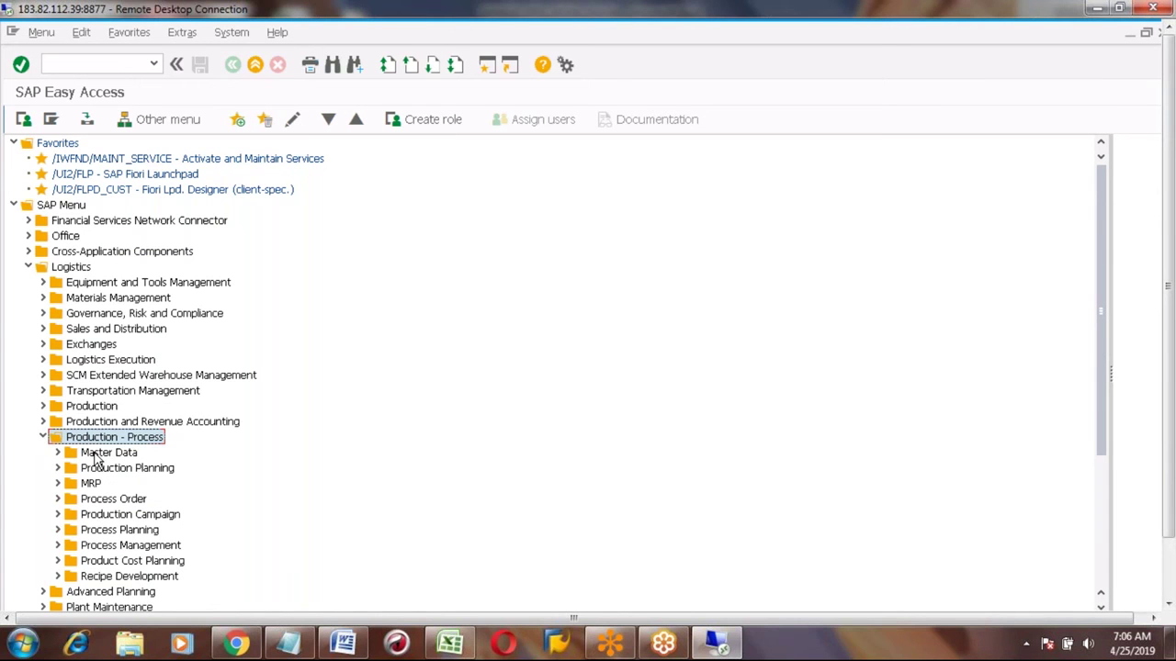
click(94, 454)
click(57, 453)
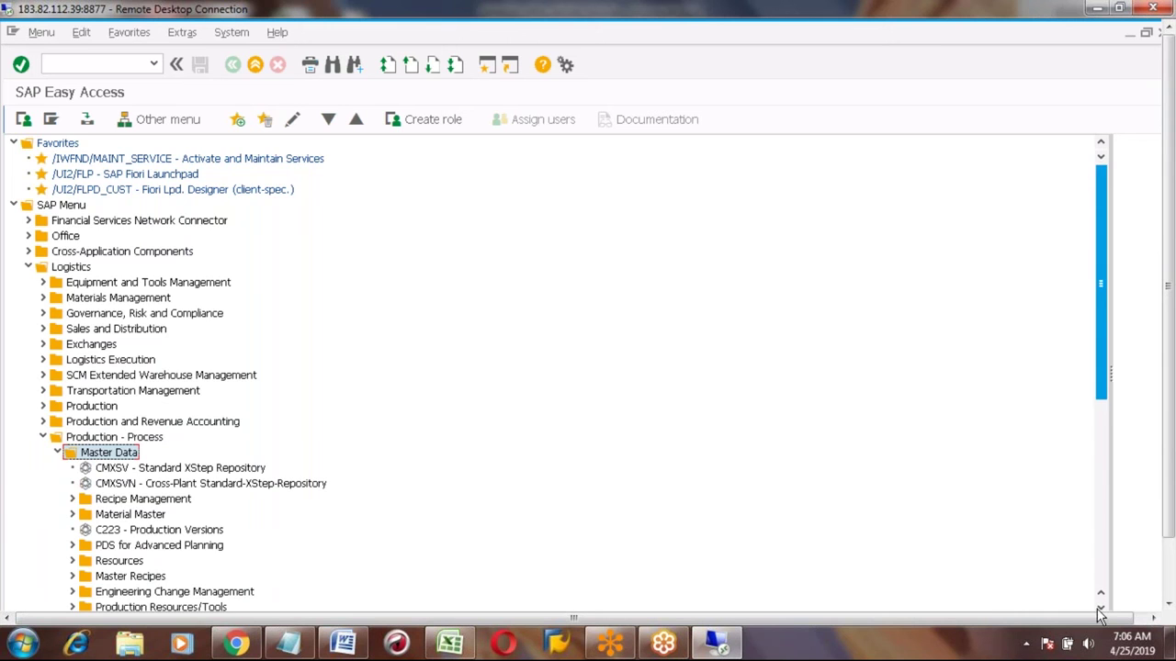
scroll(1101, 613, down, 2)
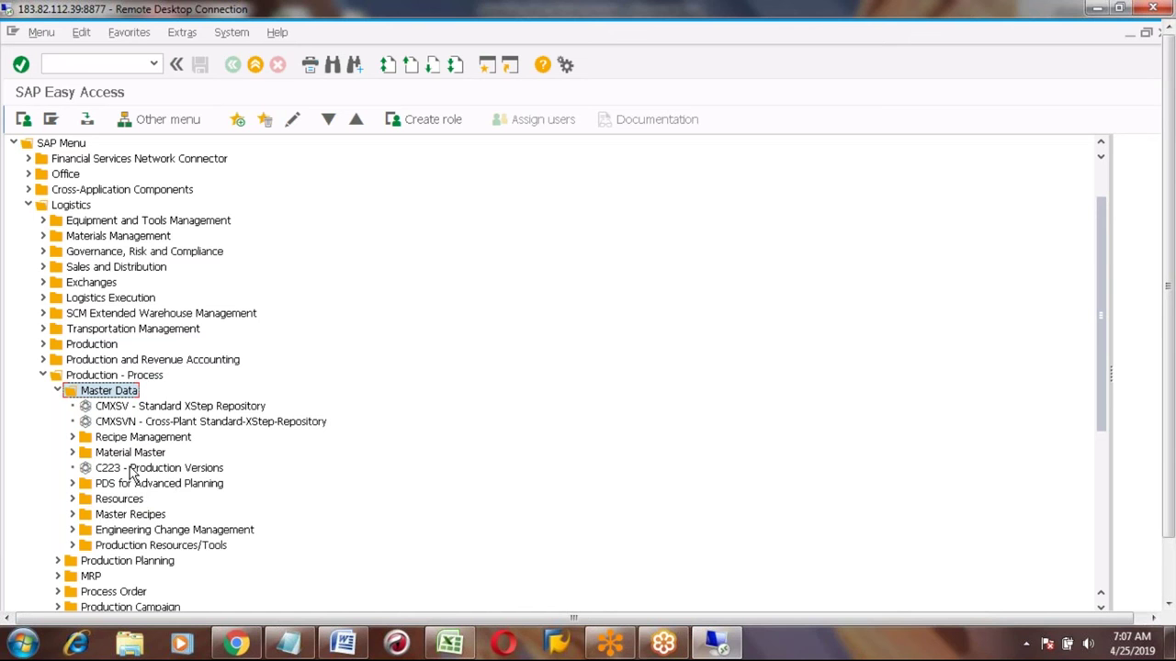
Step: Examine the master data under Production, including Bills of Material, and the Material Master's Material entries under Production - Process
click(84, 345)
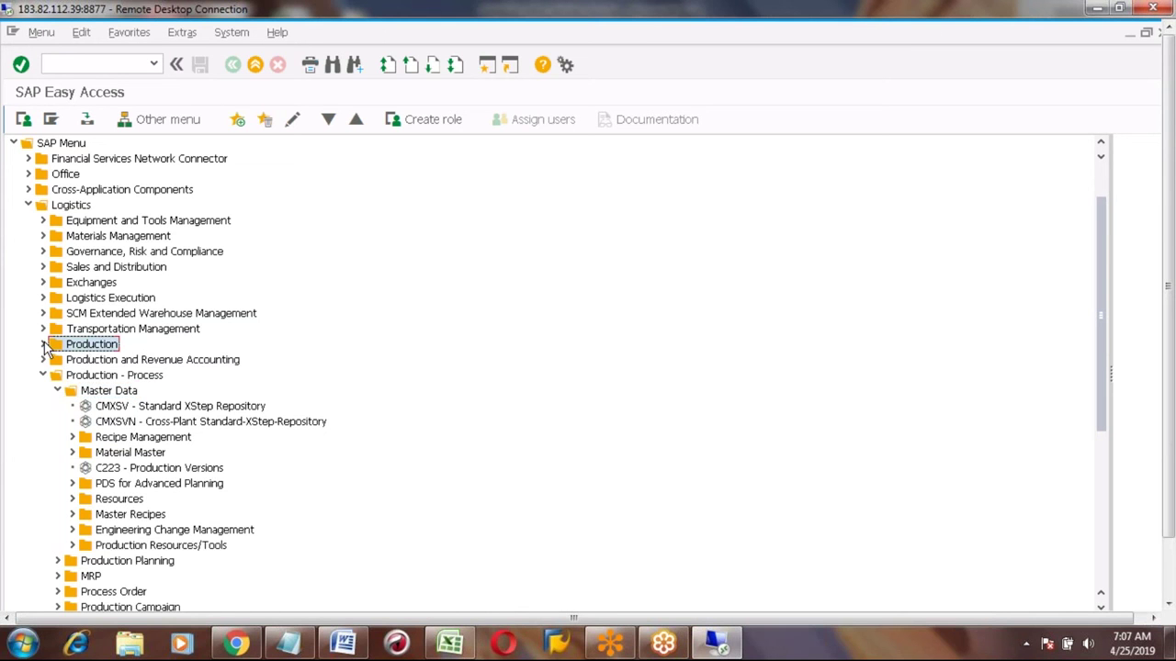
click(44, 344)
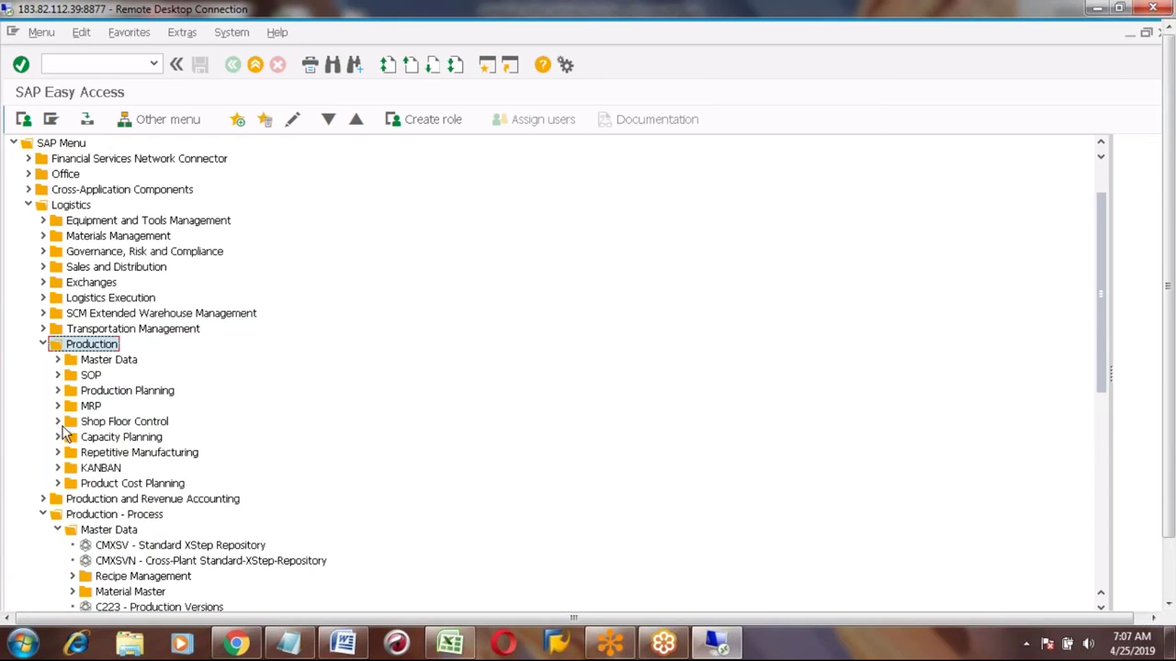
click(58, 359)
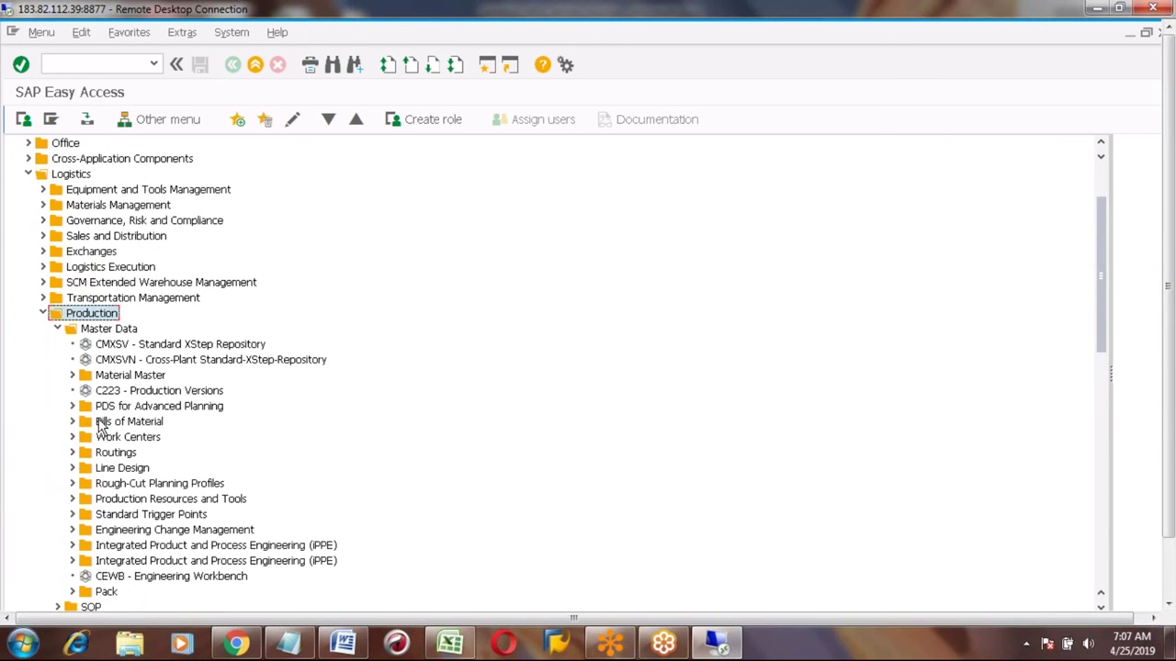
click(101, 426)
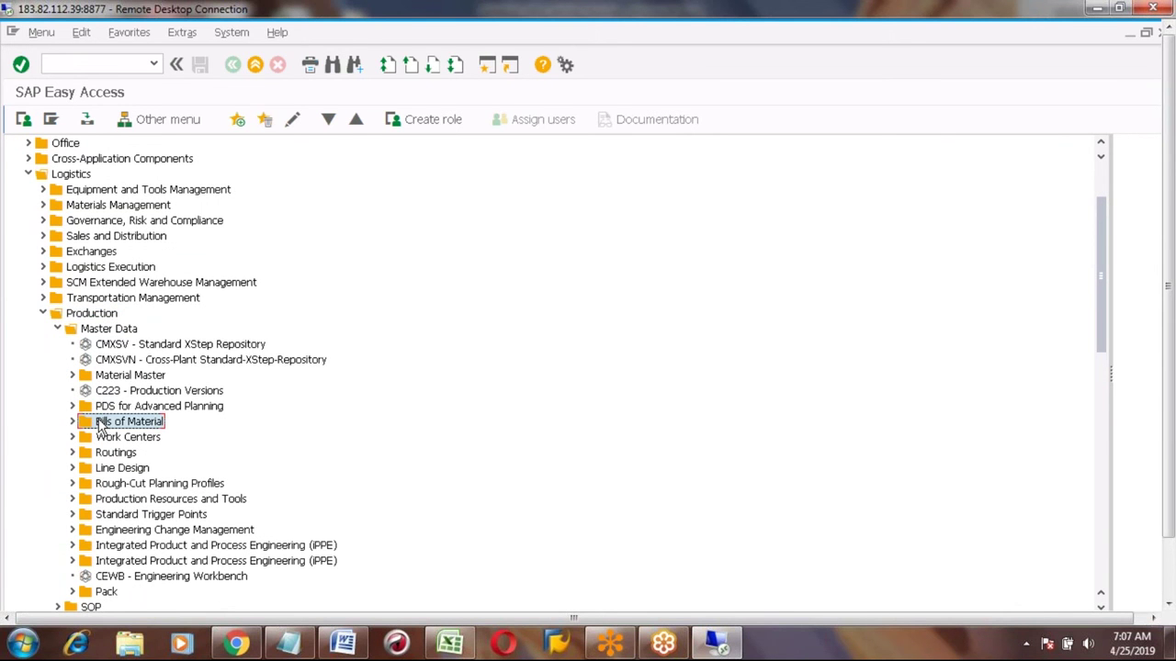
click(57, 331)
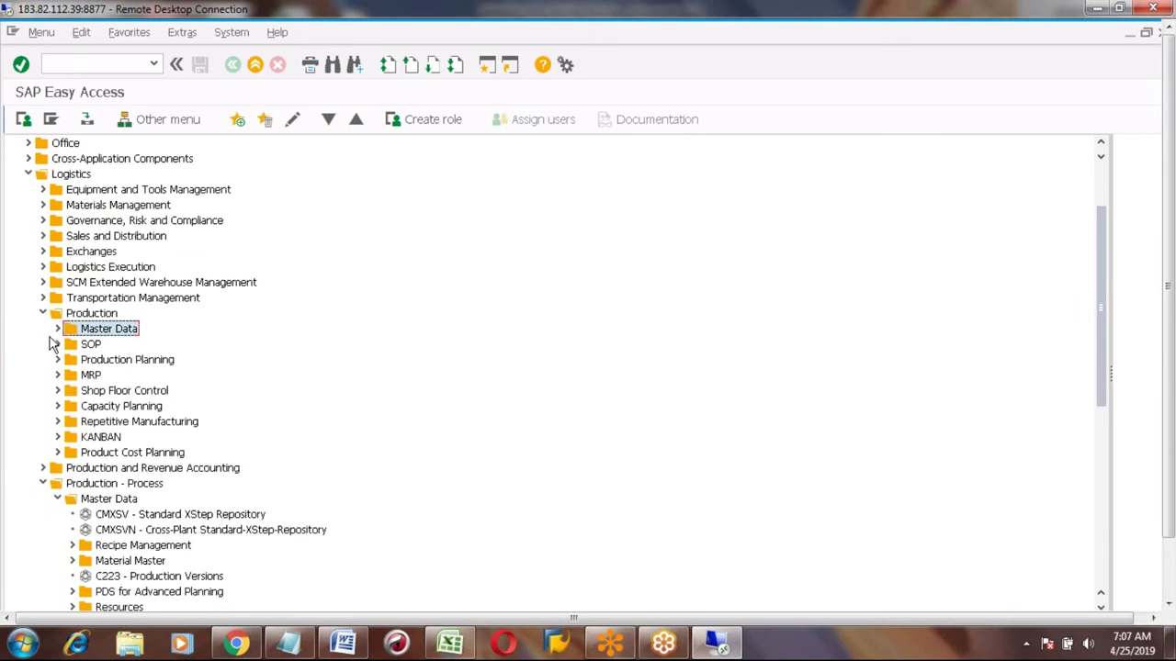
click(44, 313)
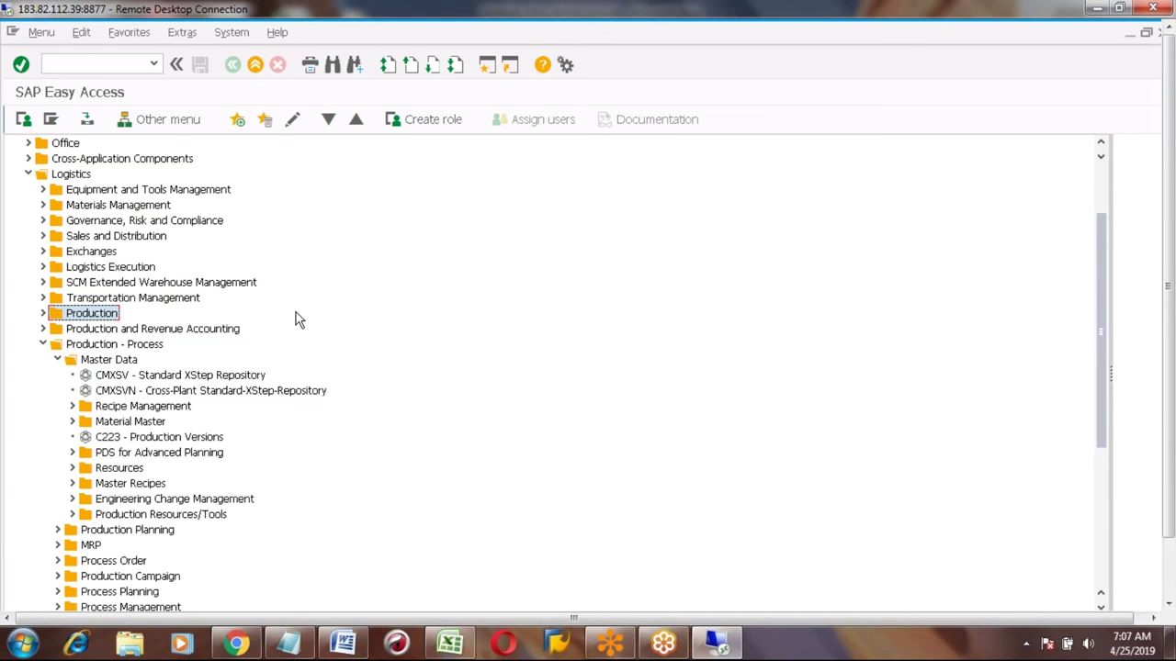
click(73, 422)
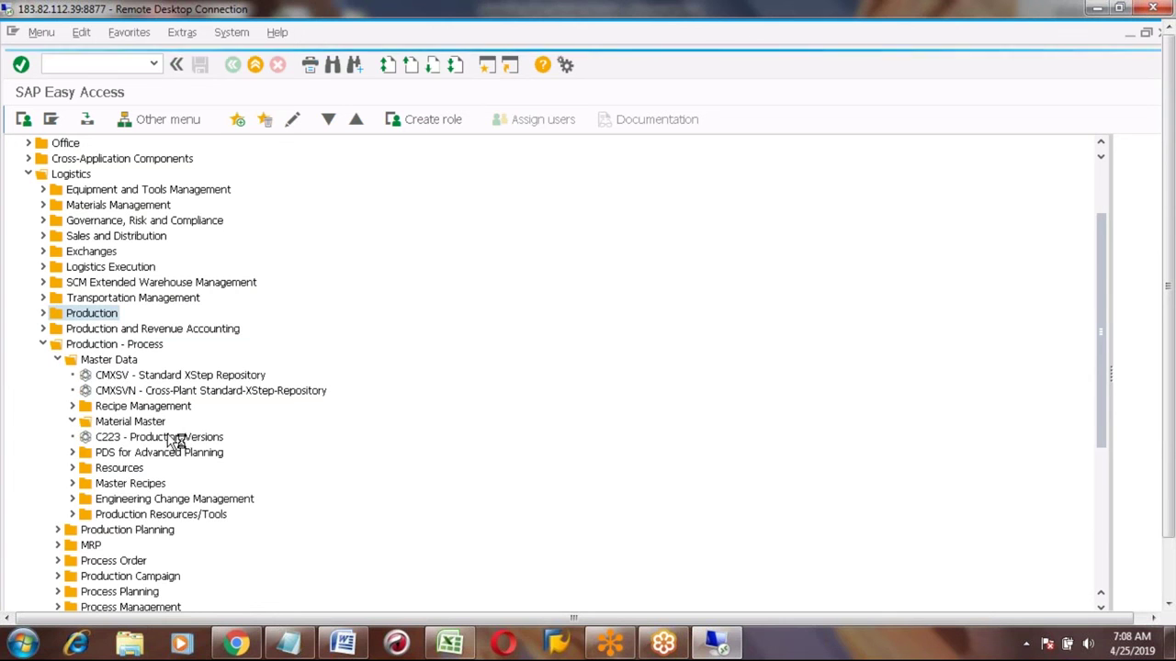
click(87, 438)
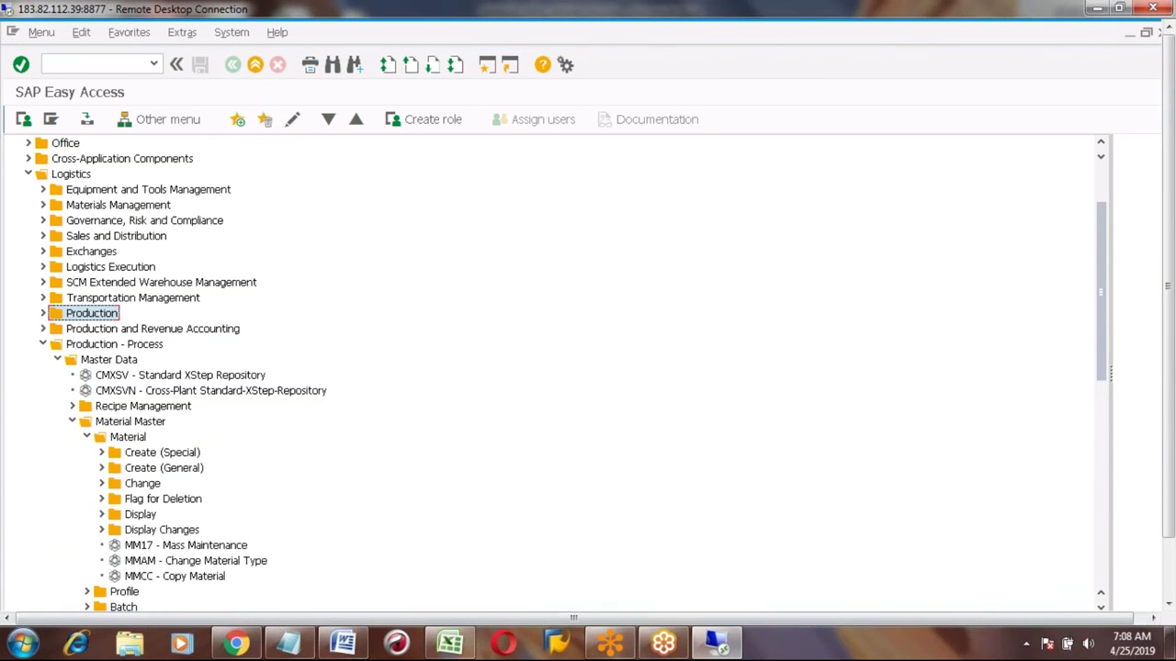
Step: Switch to the Excel workbook and enter MM01 beside Material Master in F427 and CS01 beside BOM in F428
click(450, 643)
click(292, 267)
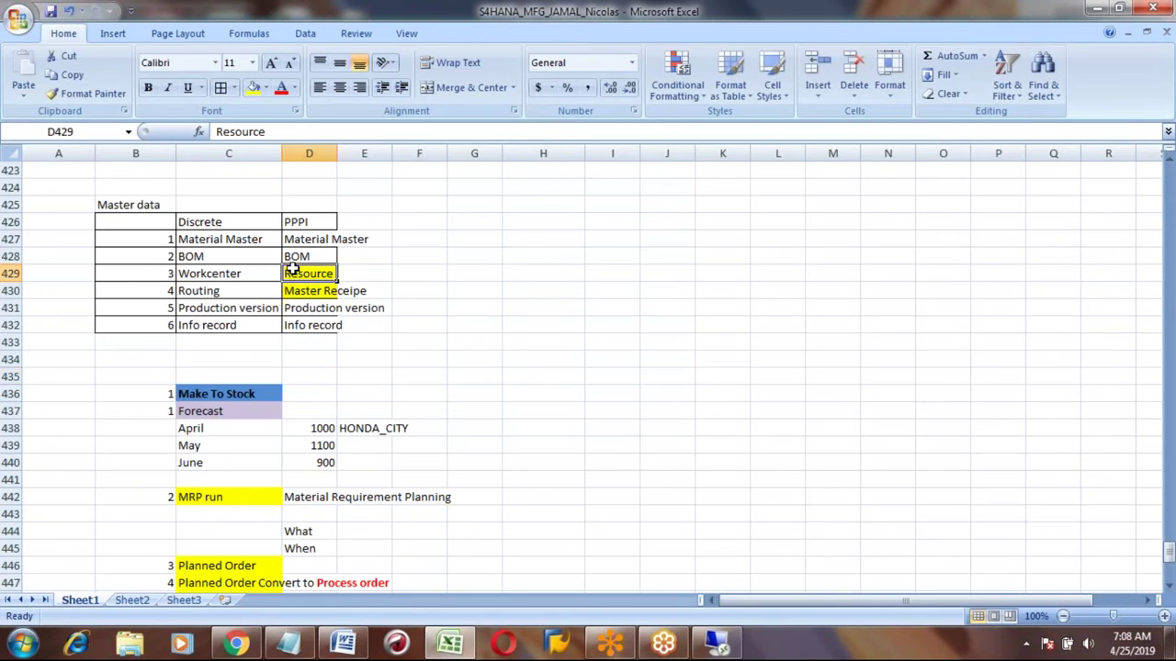
key(shift+Down)
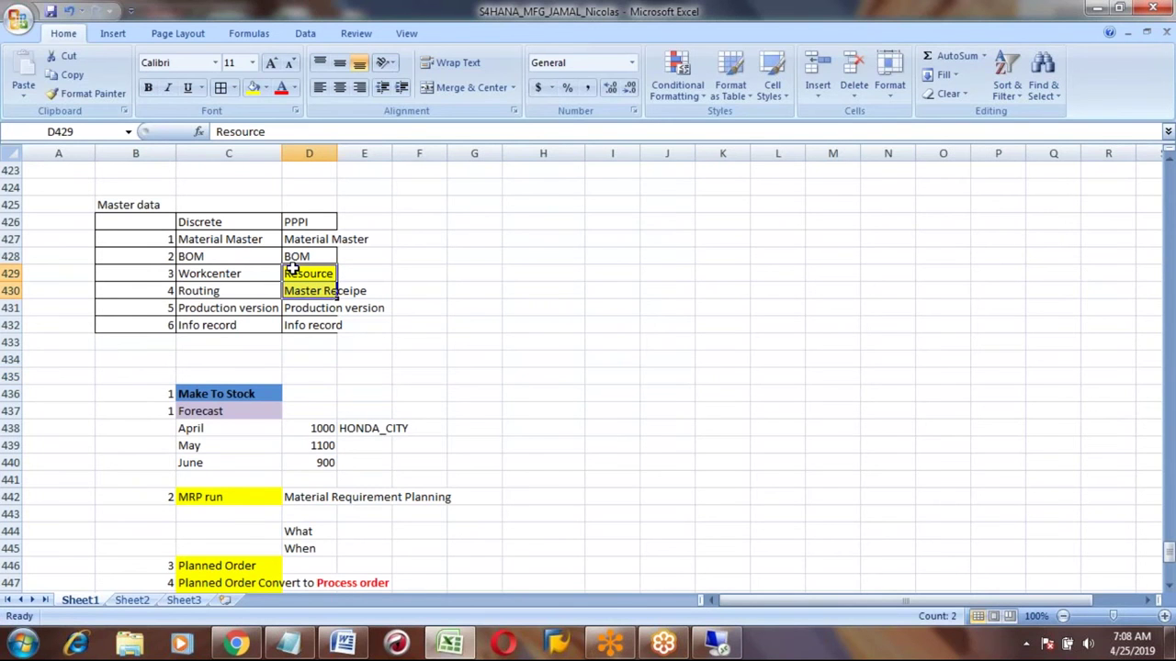
key(Up)
key(Up)
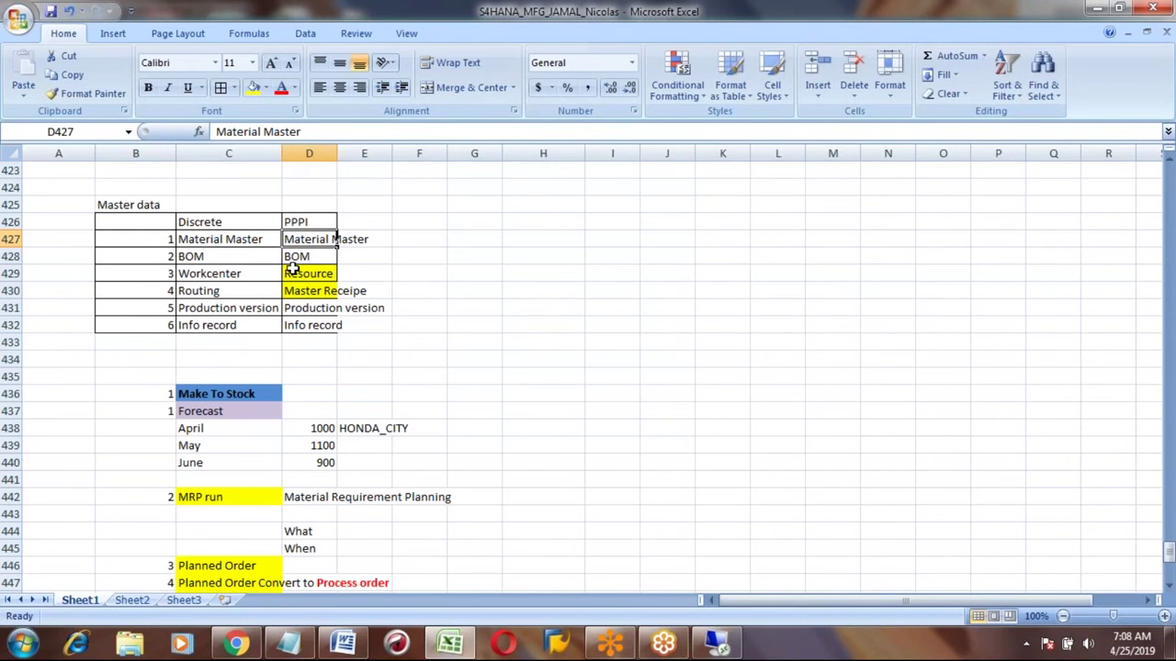
key(Right)
key(Right)
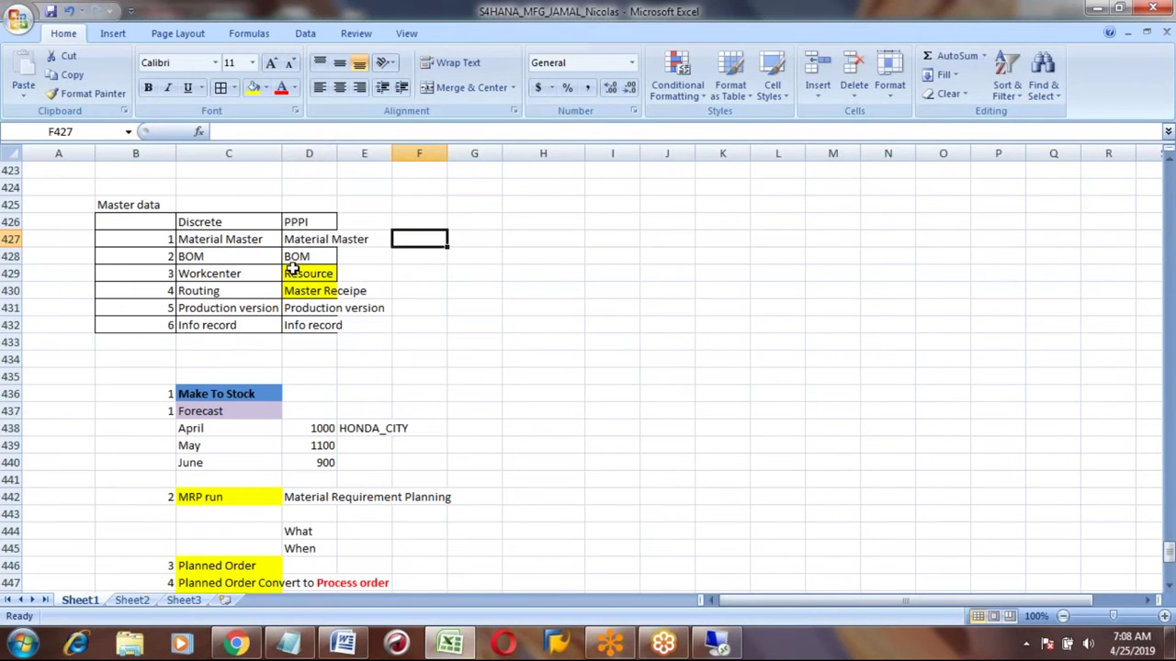
text(MM01)
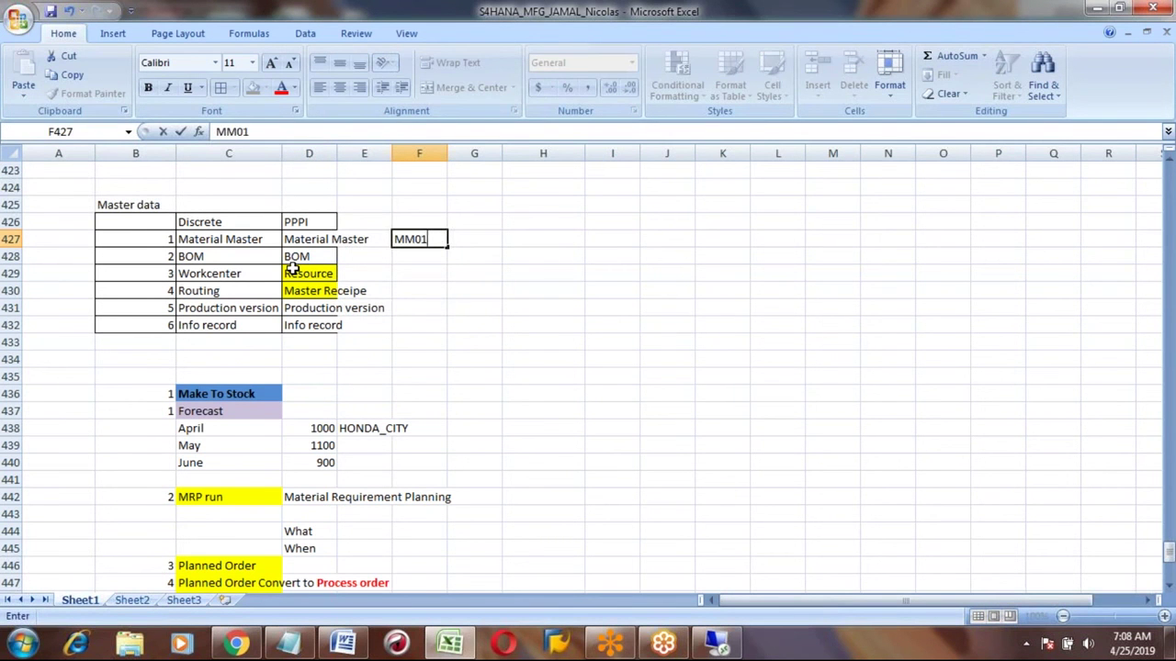
key(Return)
text(CS01)
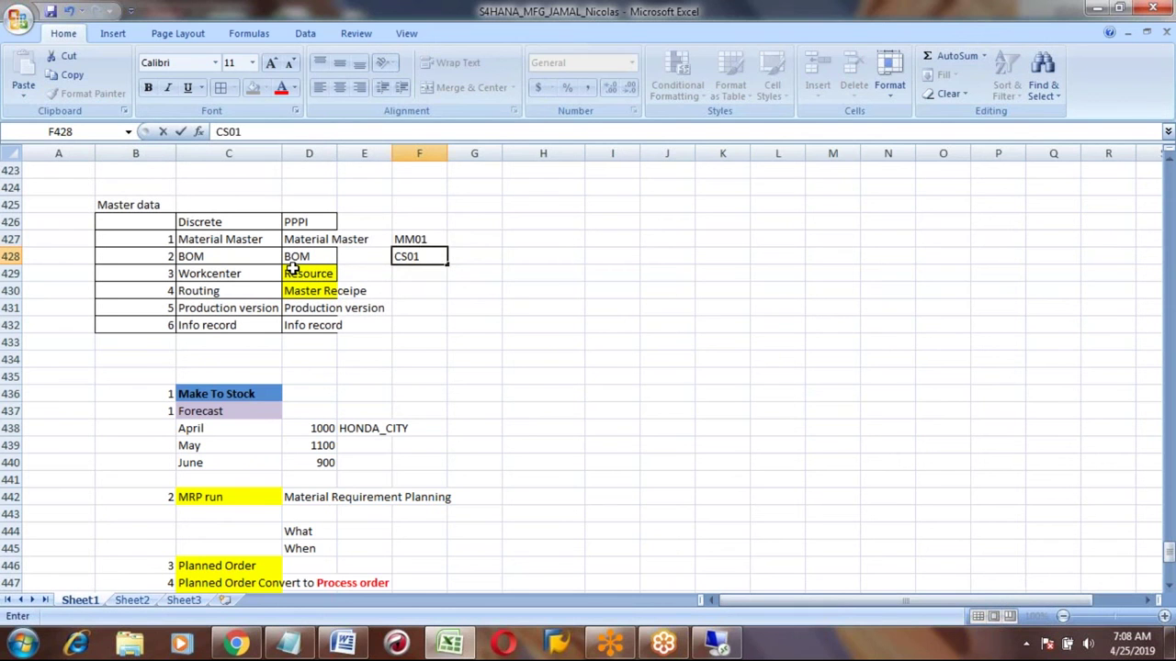
key(Return)
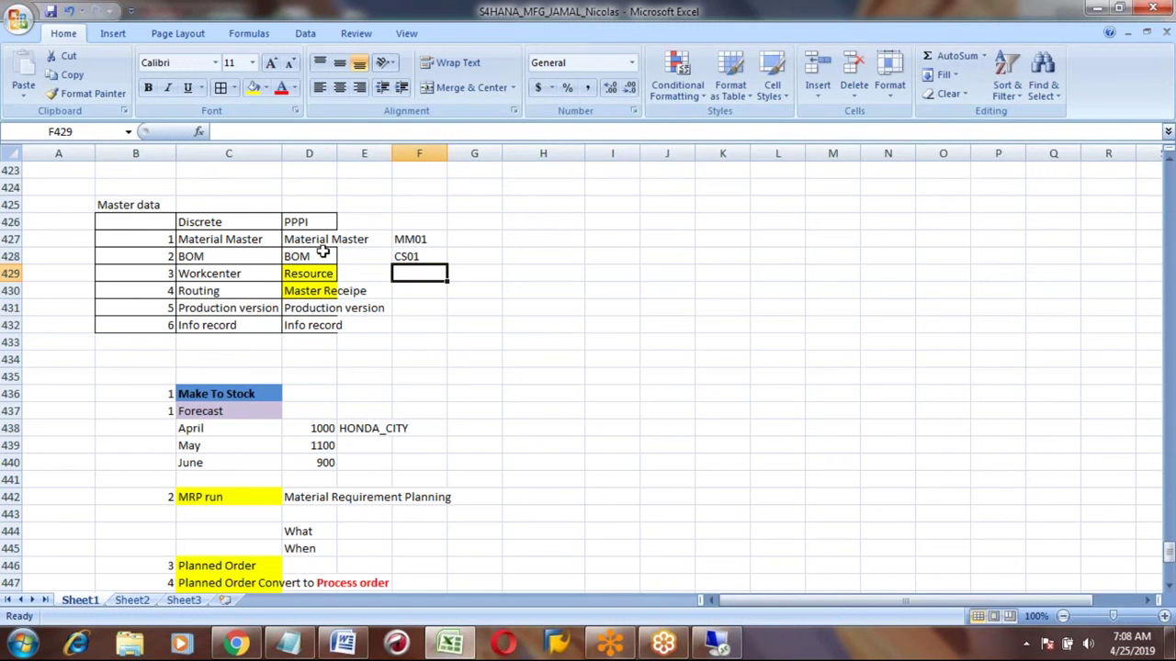
click(219, 396)
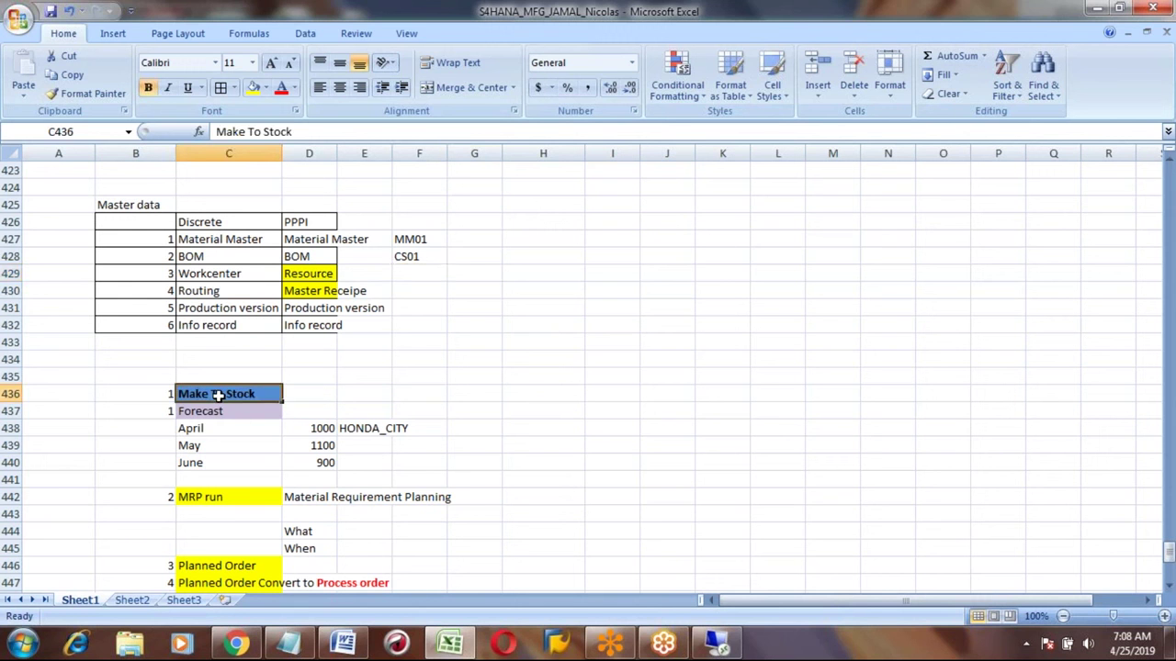
key(shift+Down)
key(shift+Down)
key(shift+Down)
key(shift+Down)
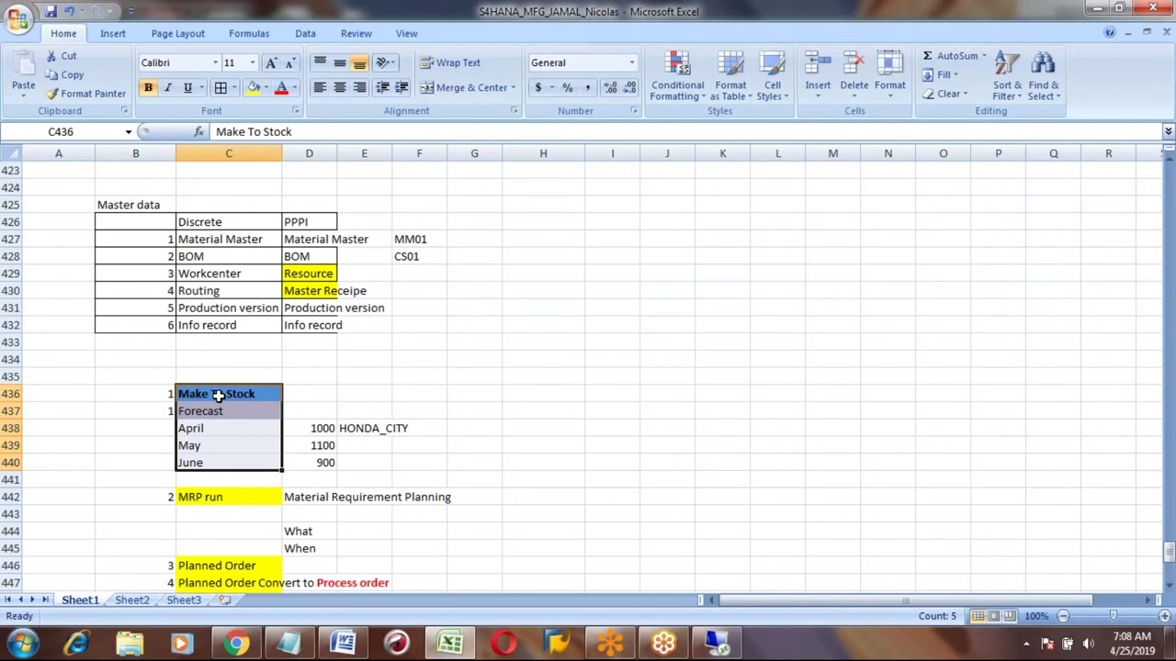
click(415, 259)
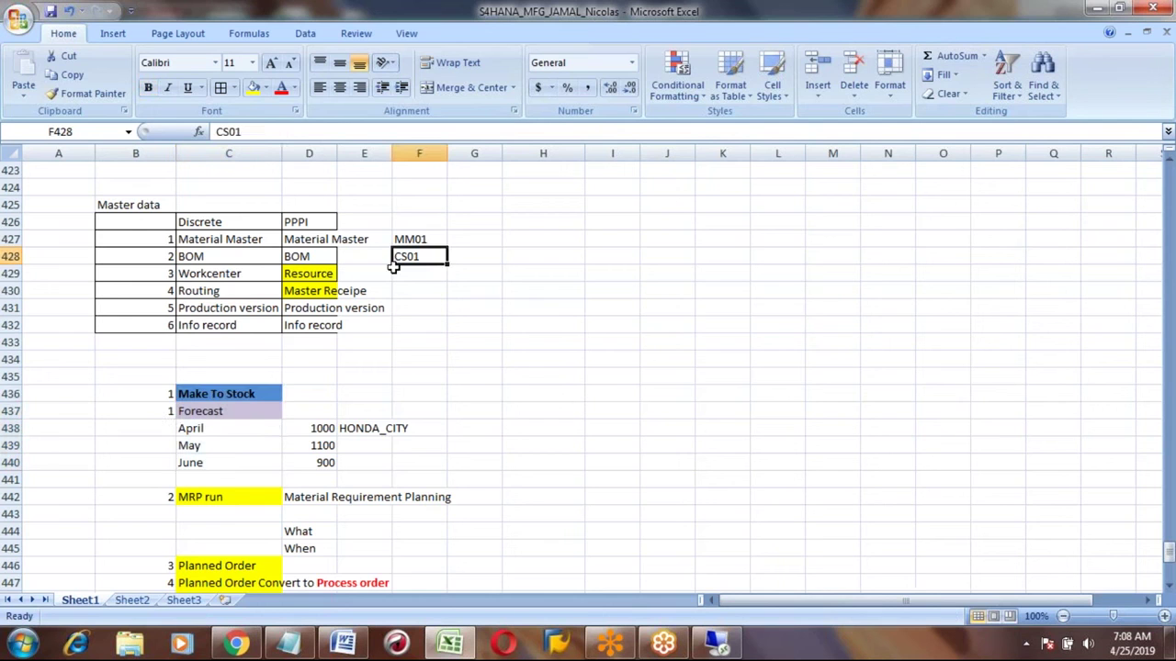
Step: Switch back to SAP, collapse Material Master, and find the CRC1 - Create transaction under Resources > Resource
key(alt+Tab)
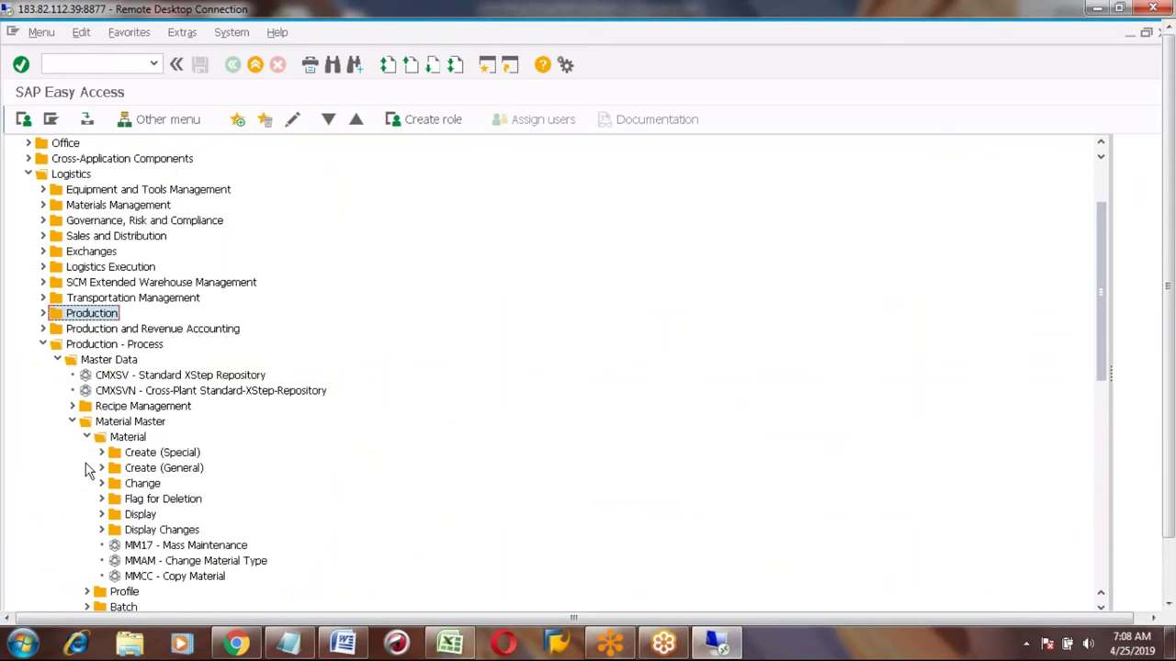
click(72, 422)
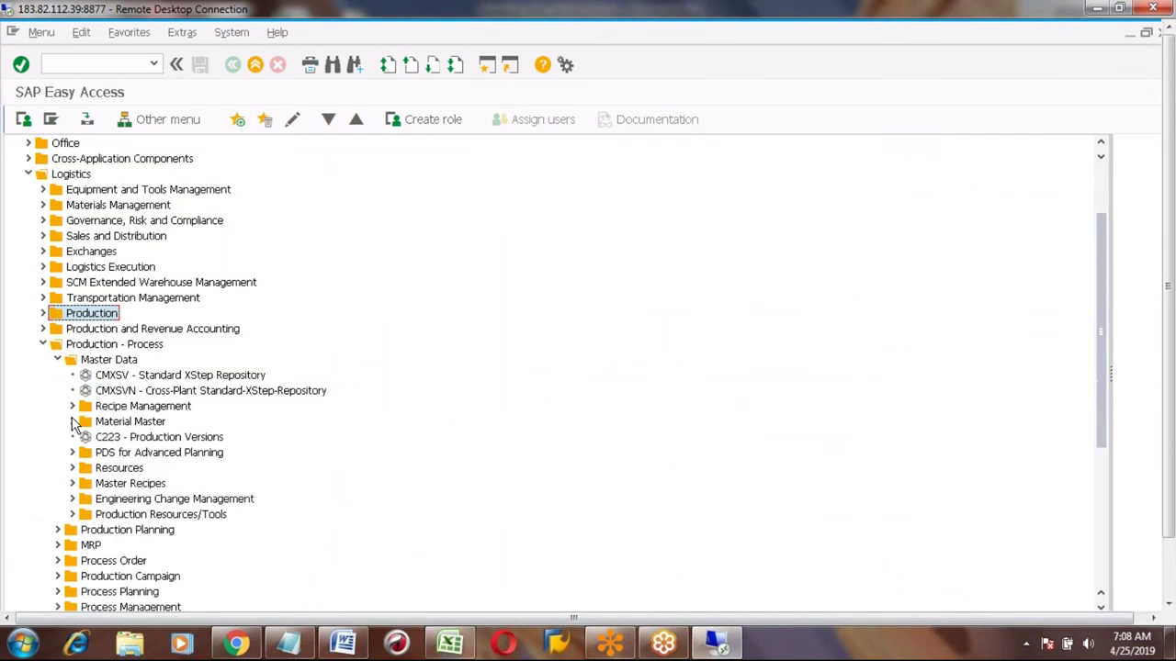
click(74, 468)
click(90, 483)
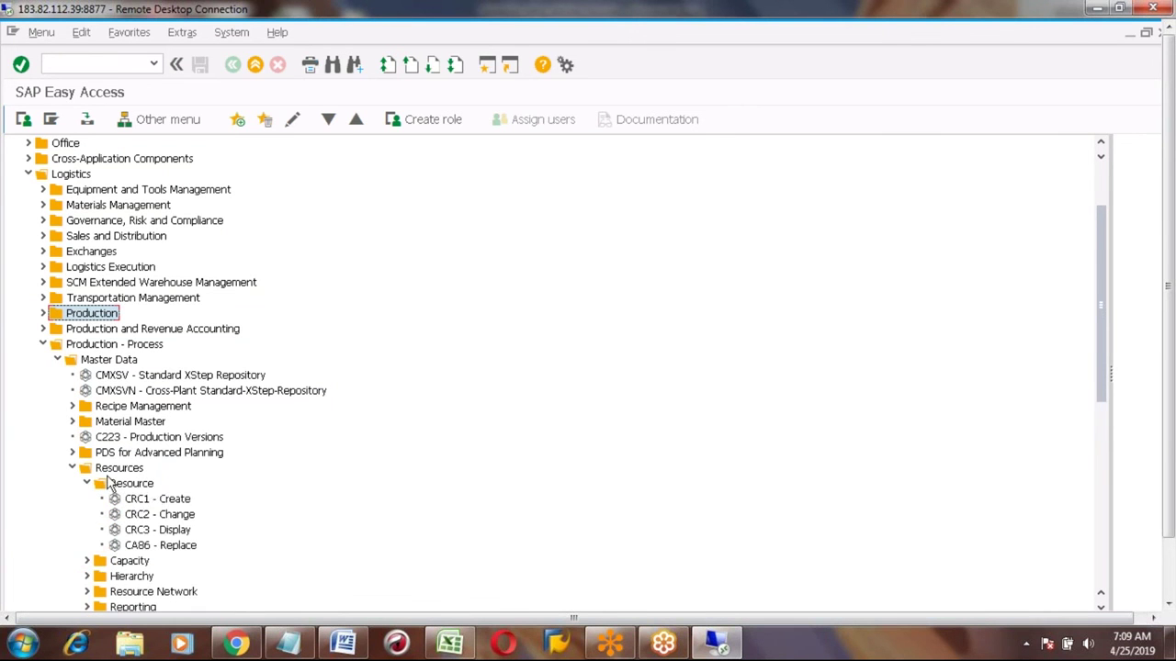
click(153, 500)
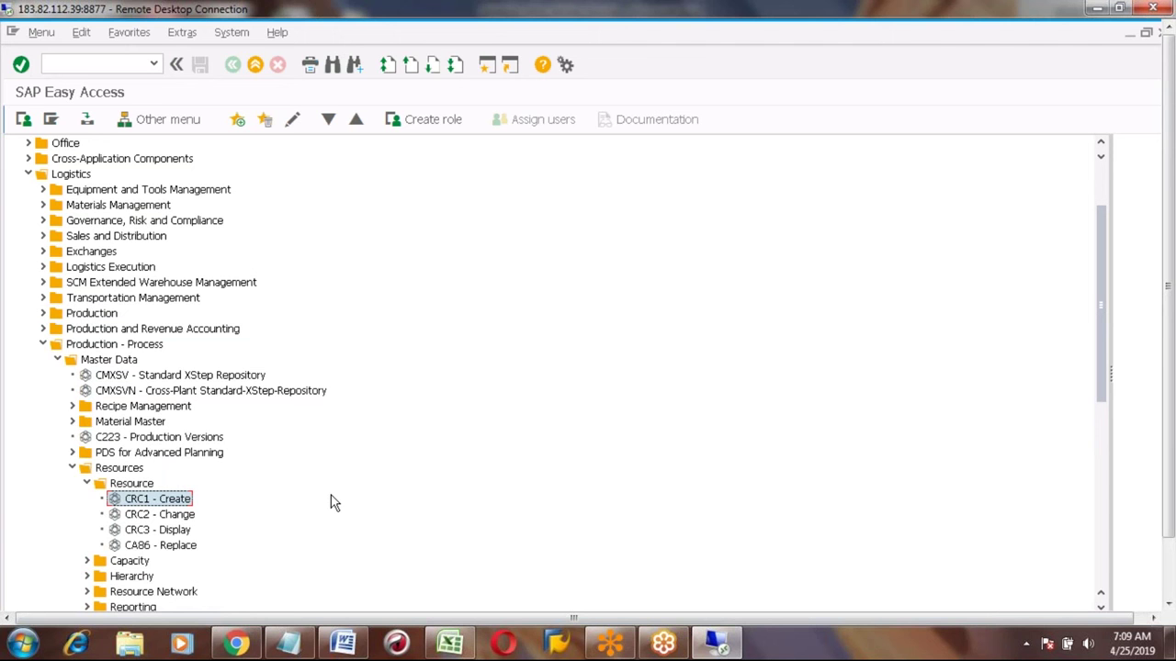
Step: Switch to the Excel workbook and enter CRC1 beside Resource in F429 and C201 beside Master Receipe in F430
key(alt+Tab)
click(414, 271)
text(CRC)
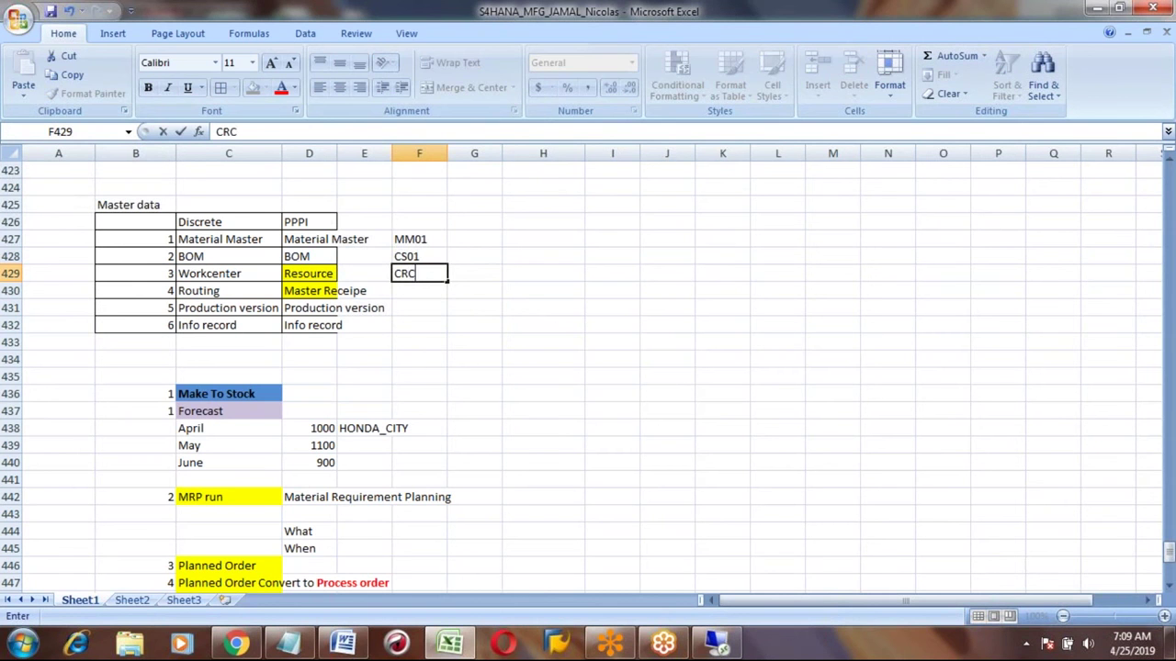
text(1)
key(Return)
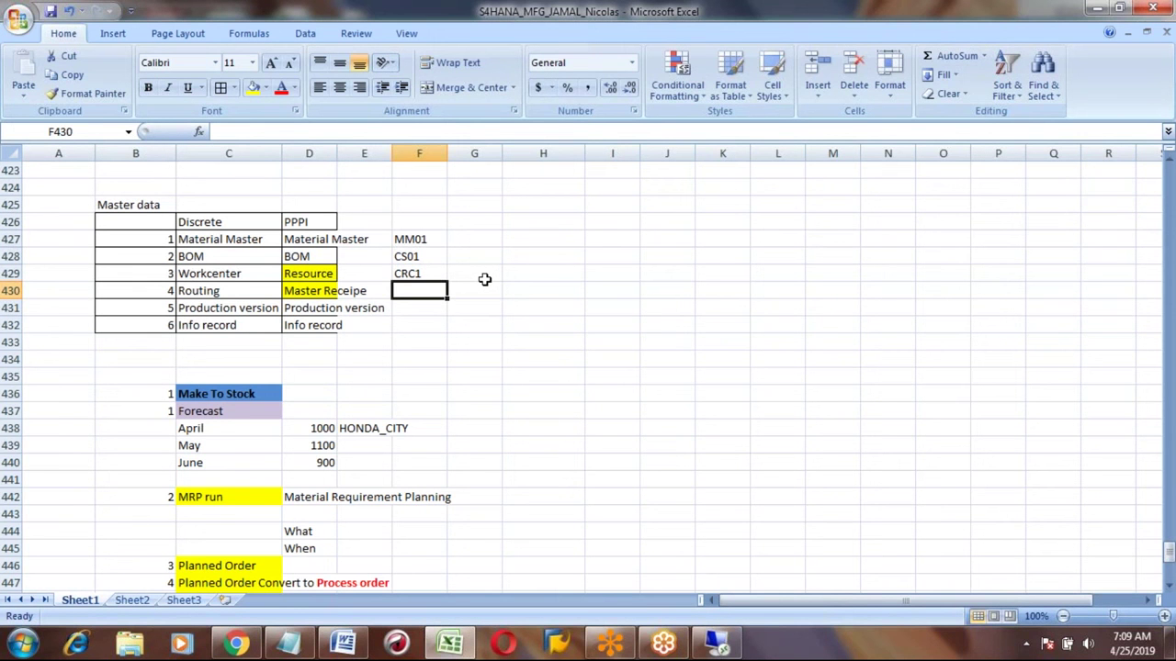
text(C201)
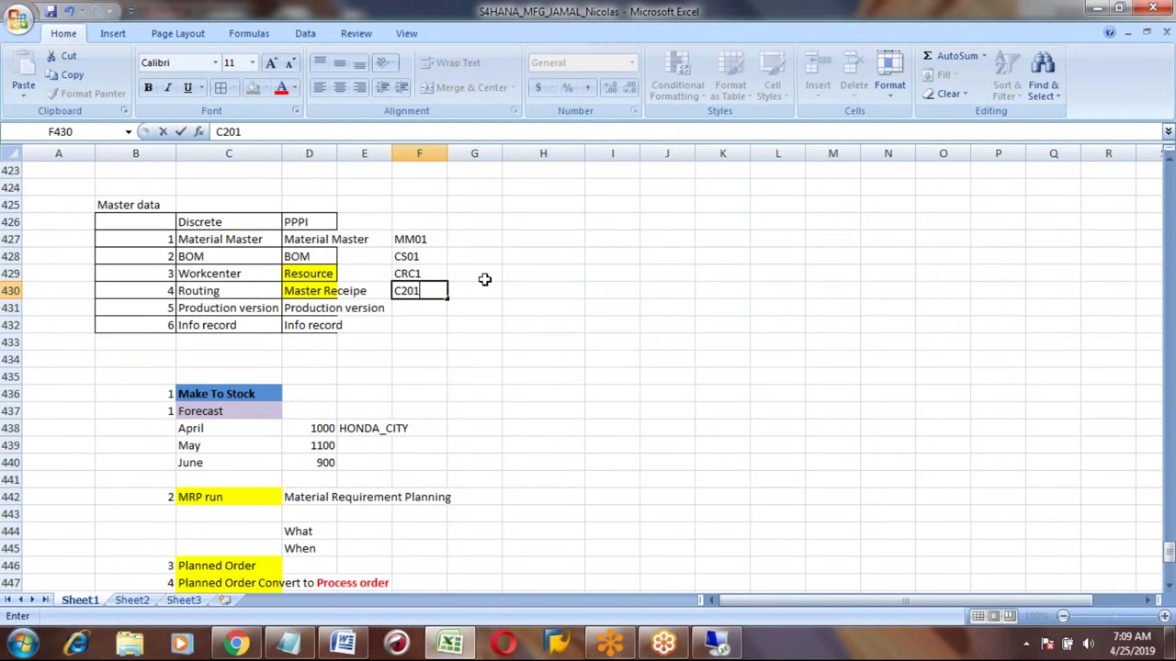
key(Return)
key(Up)
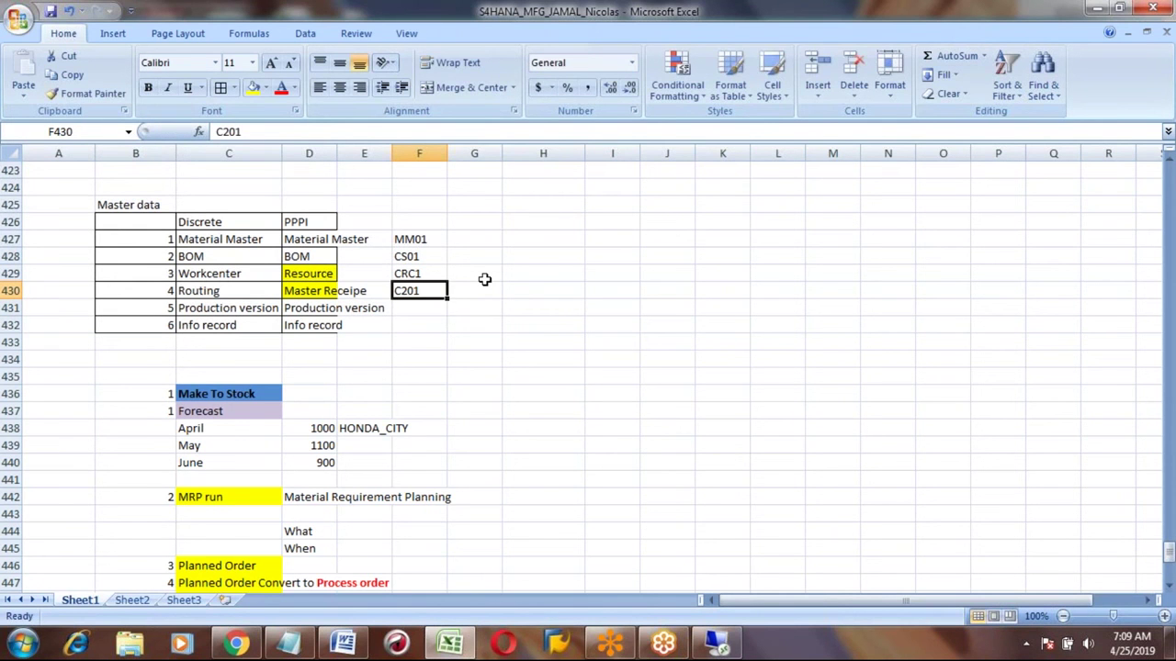
key(Down)
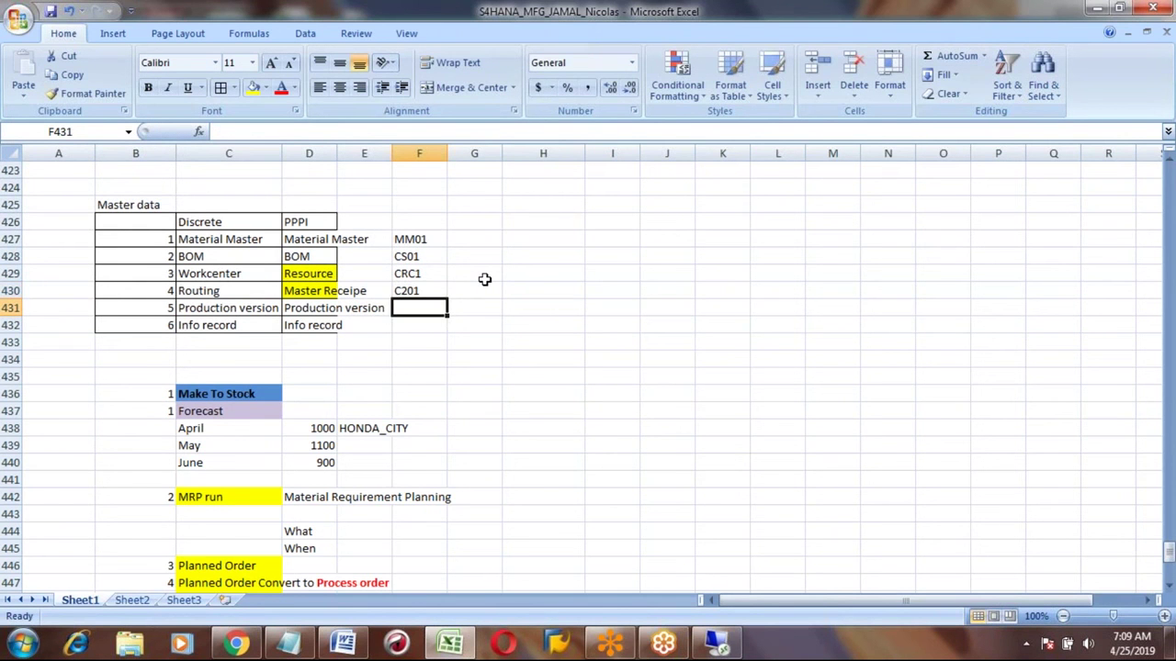
Step: Enter MM02 beside Production version in F431 and ME11 beside Info record in F432
text(MM02)
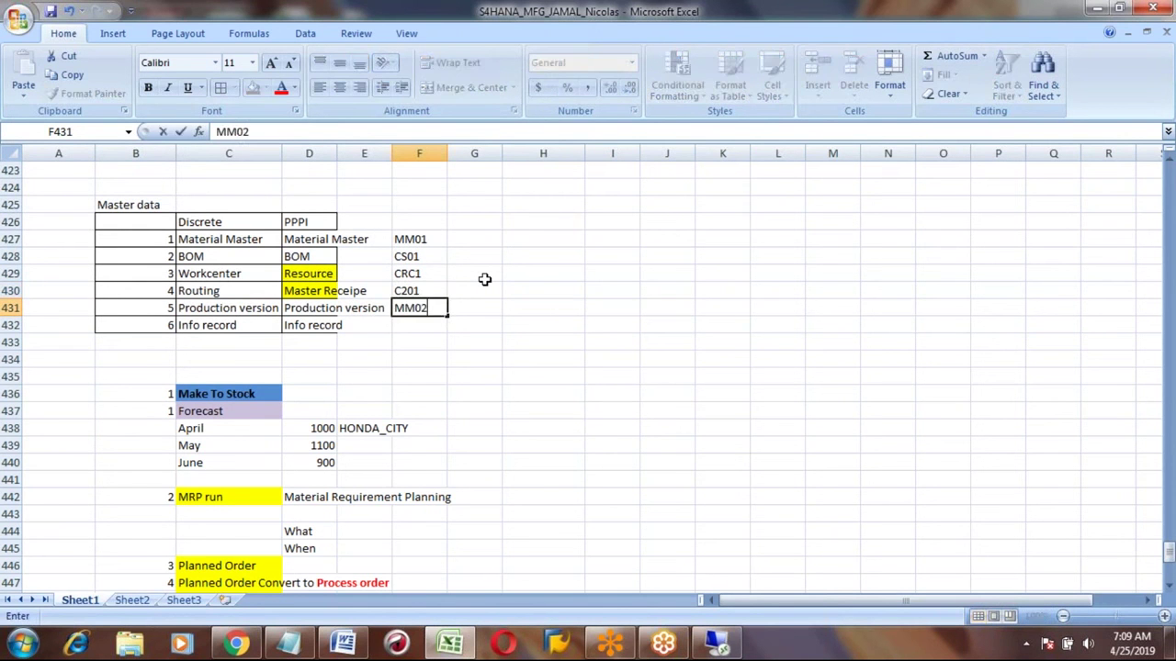
key(Return)
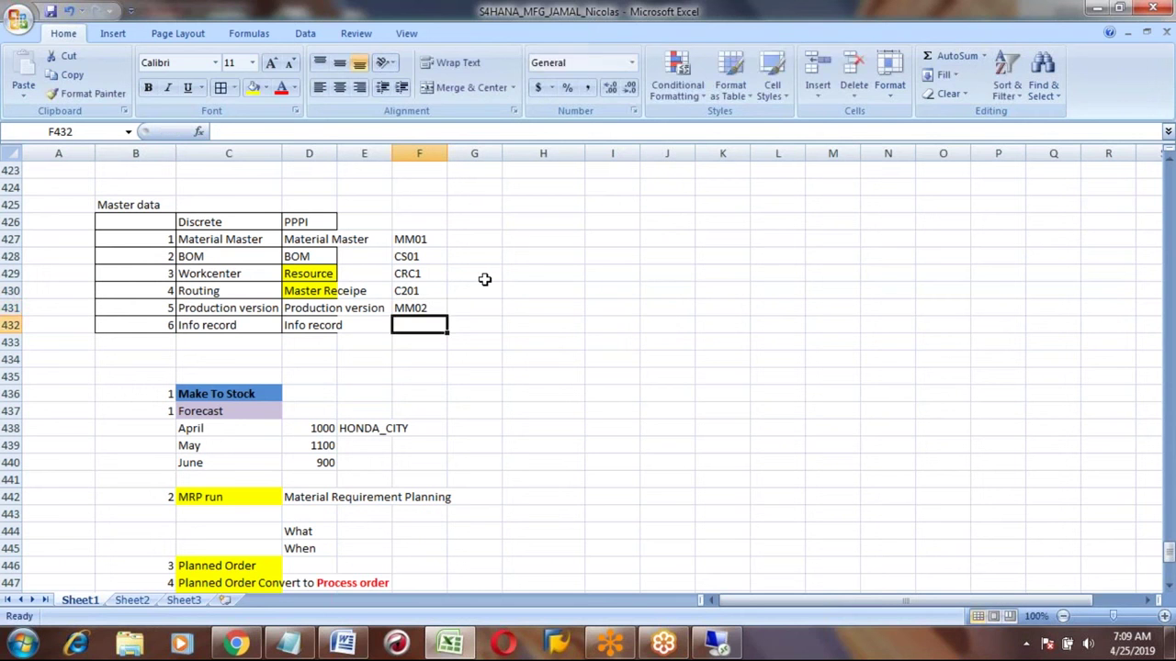
text(ME11)
key(Return)
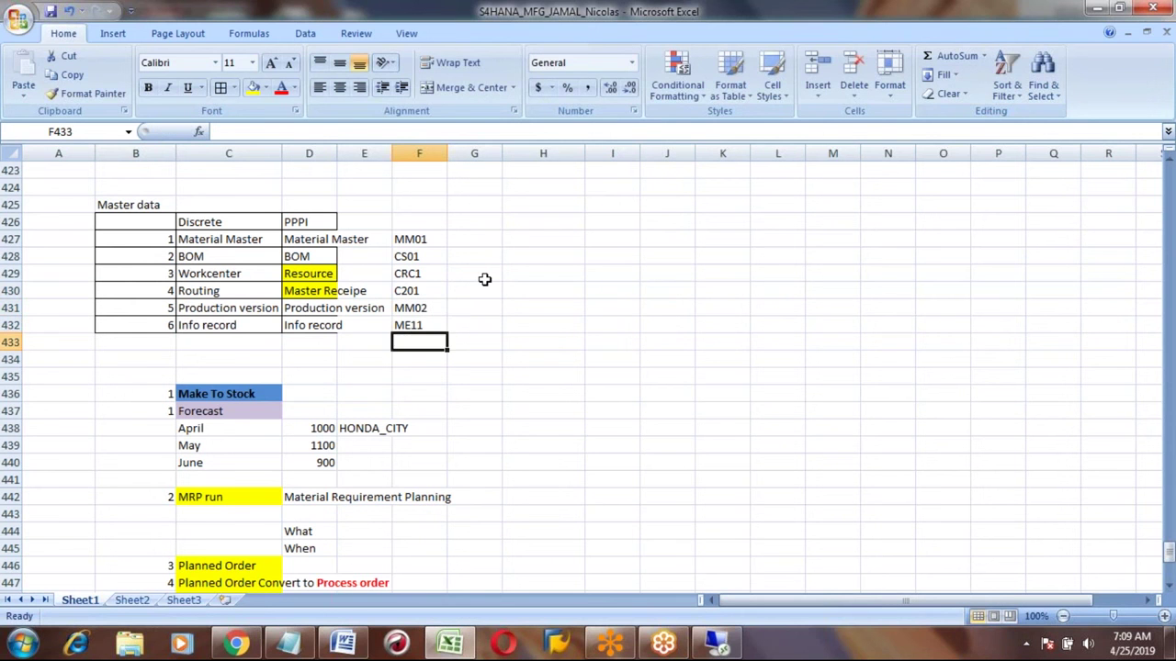
key(Up)
key(Up)
key(Up)
key(Up)
key(Up)
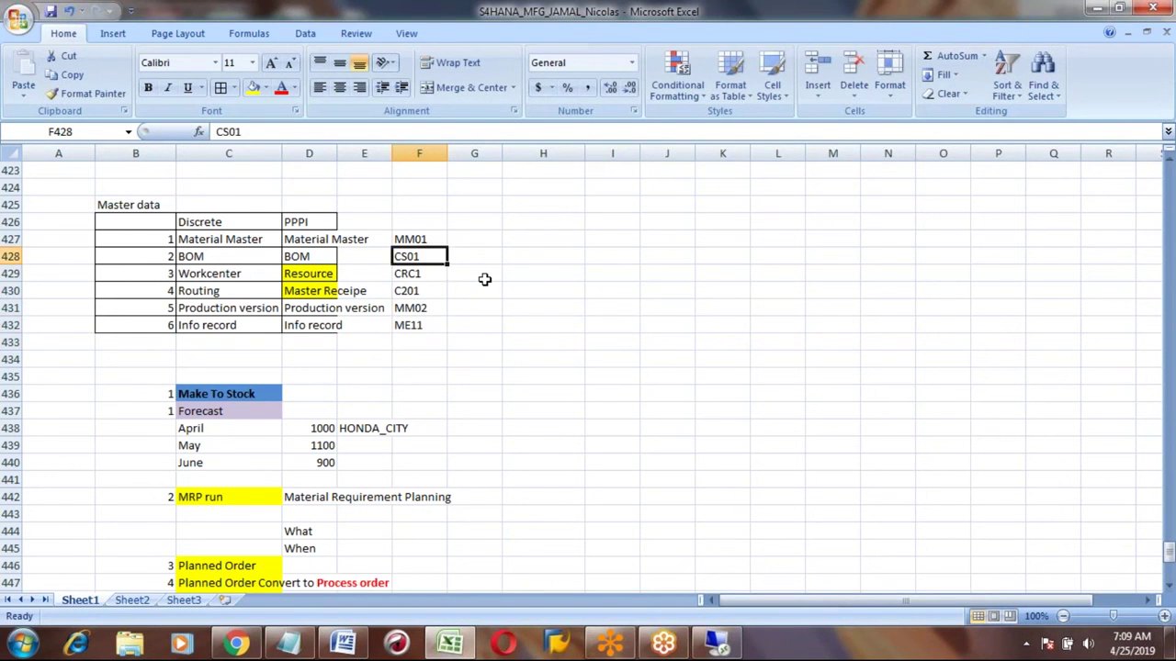
key(Up)
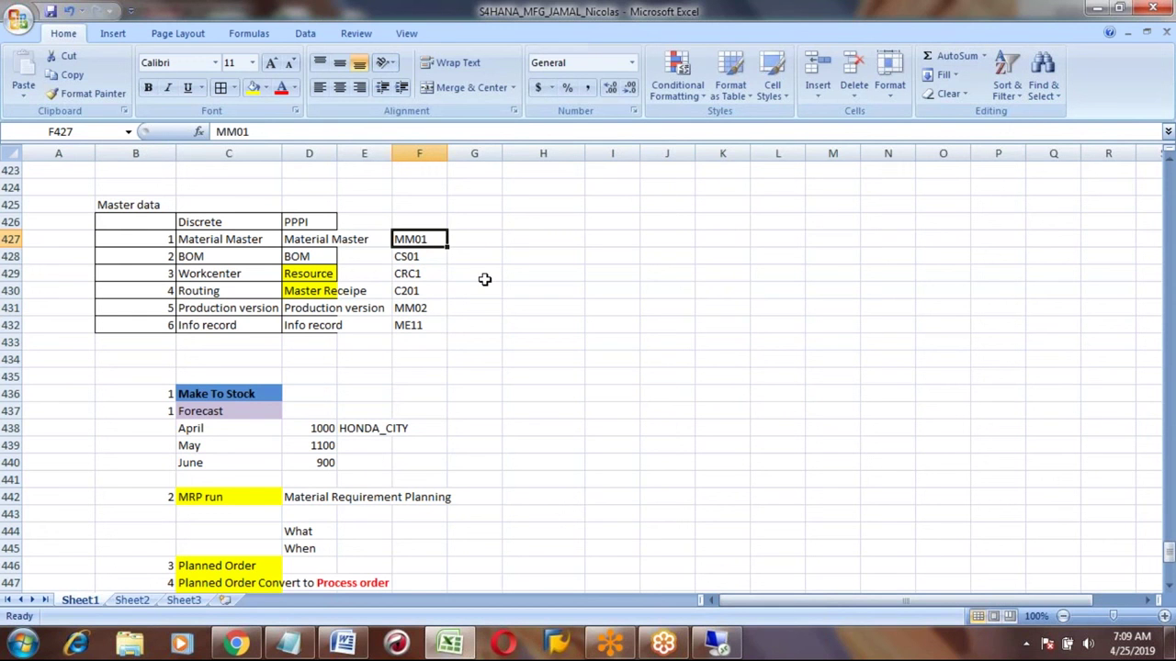
Step: Switch back to the SAP remote desktop session and start transaction MM01 to create a material
key(alt+Tab)
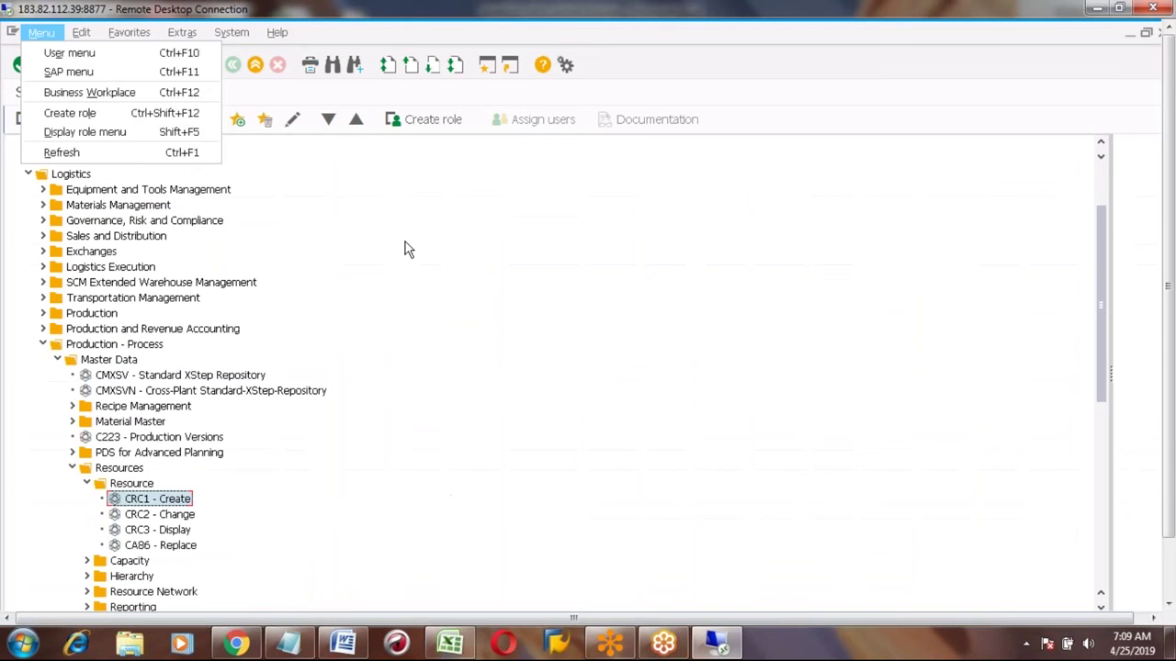
click(77, 64)
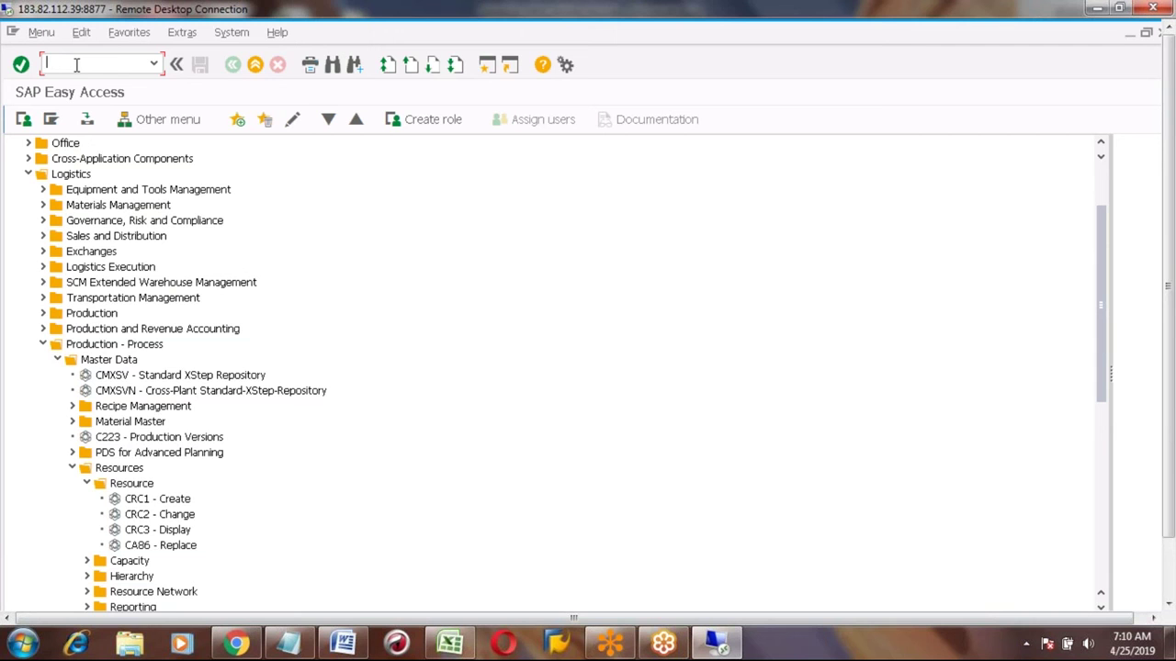
text(MM01)
key(Return)
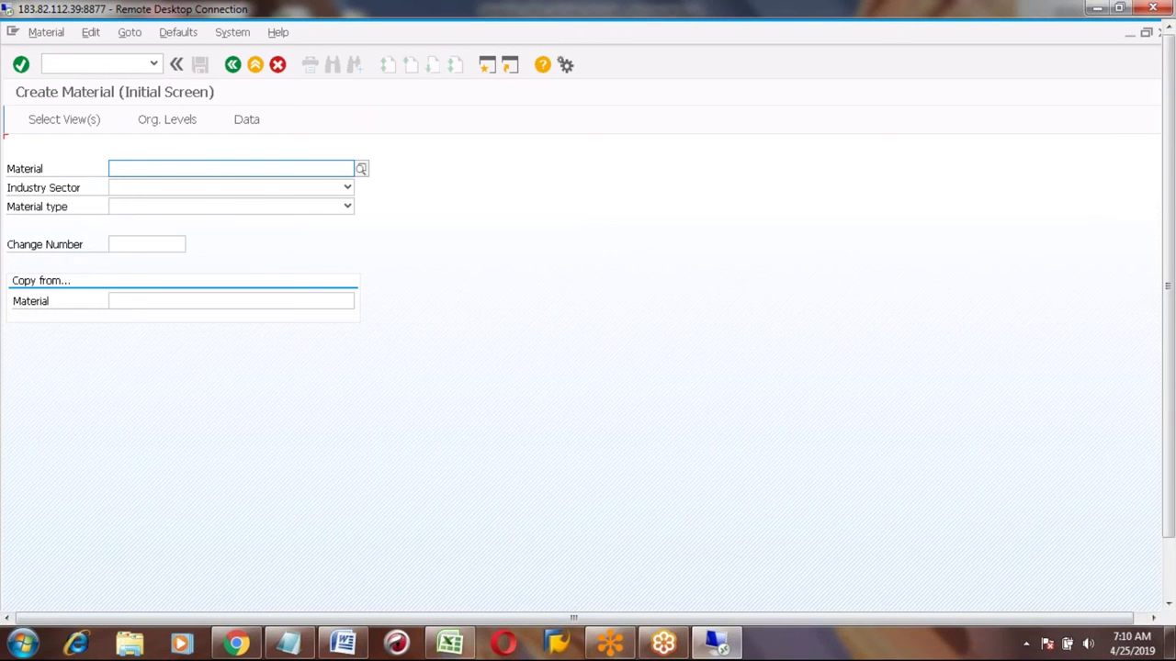
click(133, 171)
text(SUGA)
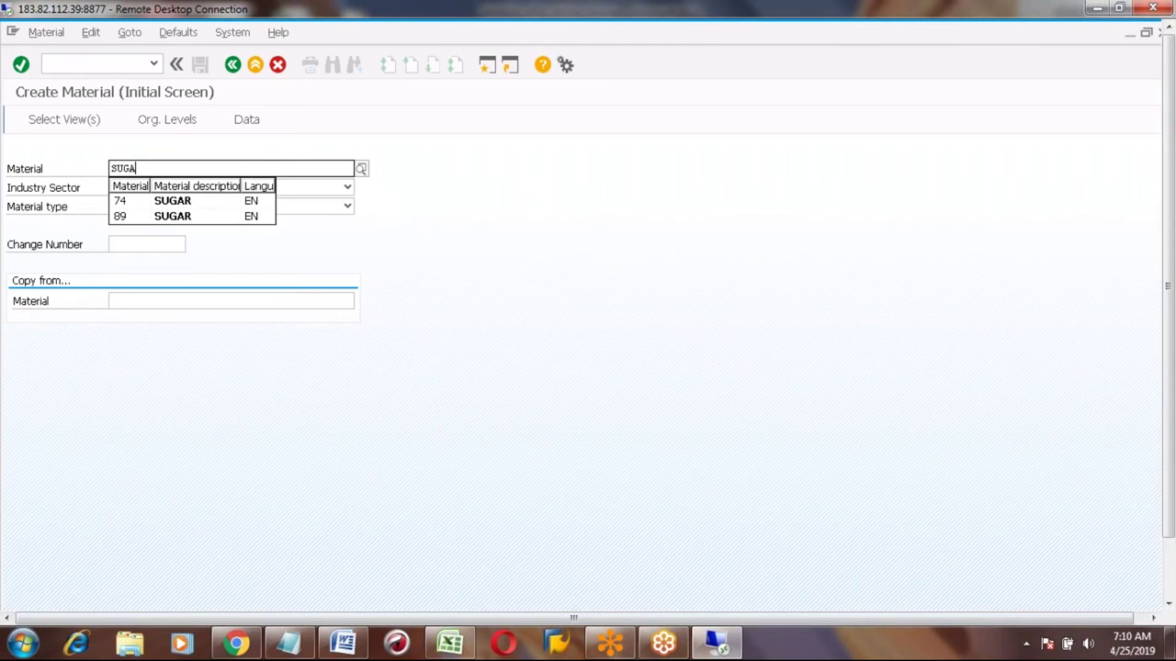
text(R)
key(BackSpace)
key(BackSpace)
key(BackSpace)
key(BackSpace)
key(BackSpace)
text(KI)
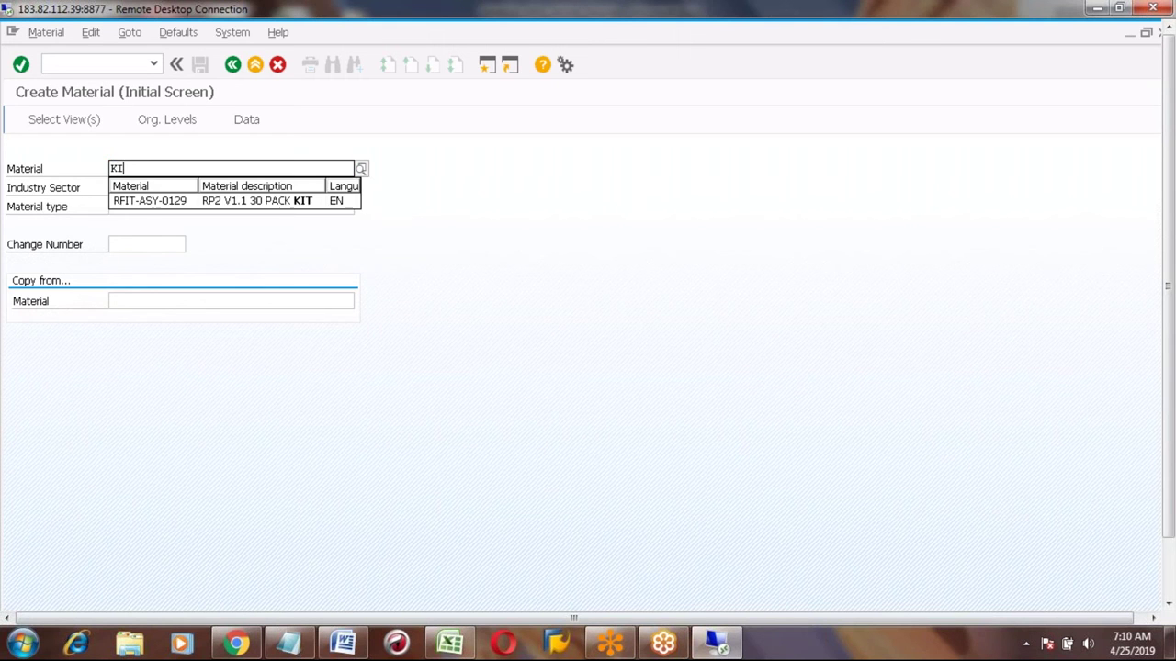
key(BackSpace)
key(BackSpace)
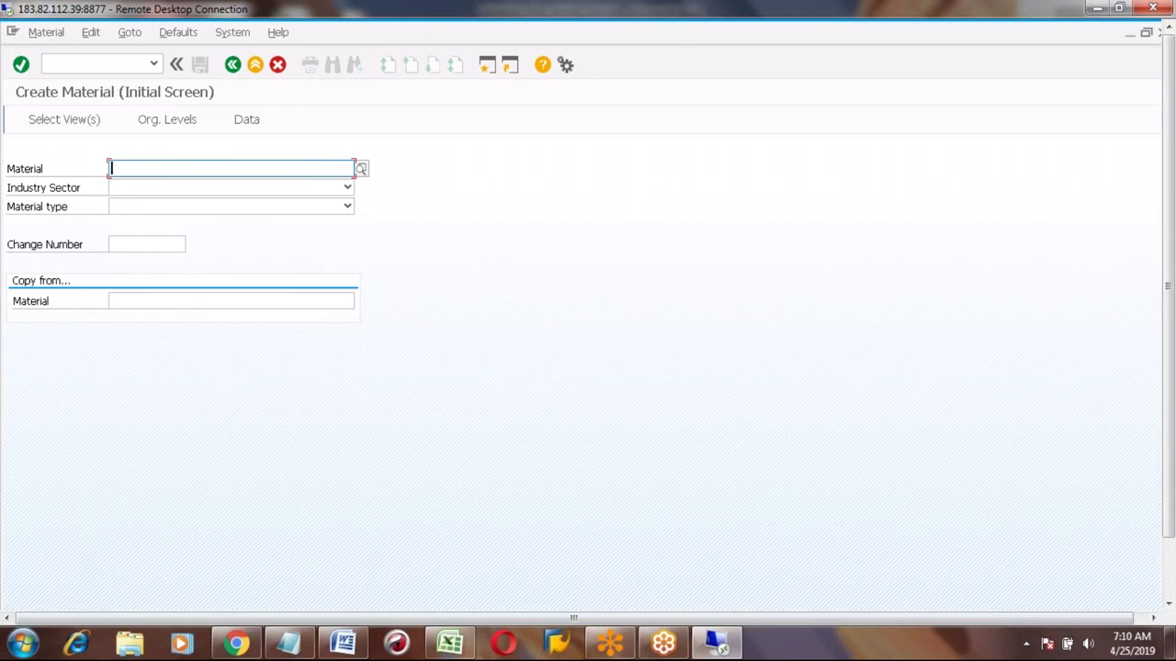
text(BE)
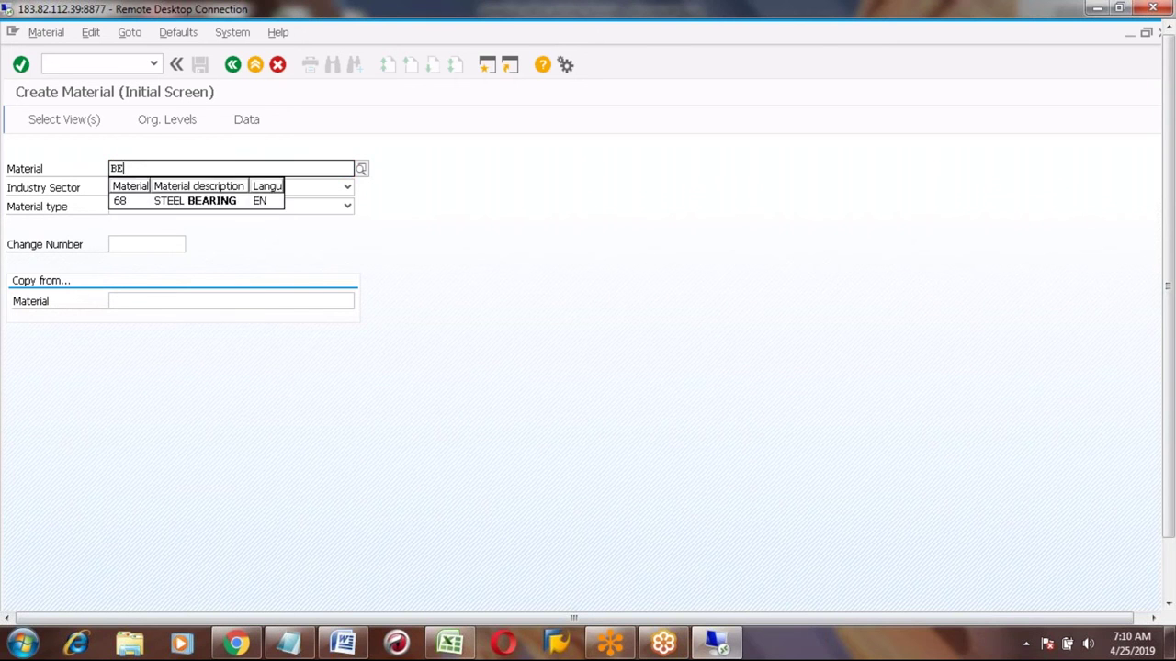
text(ER)
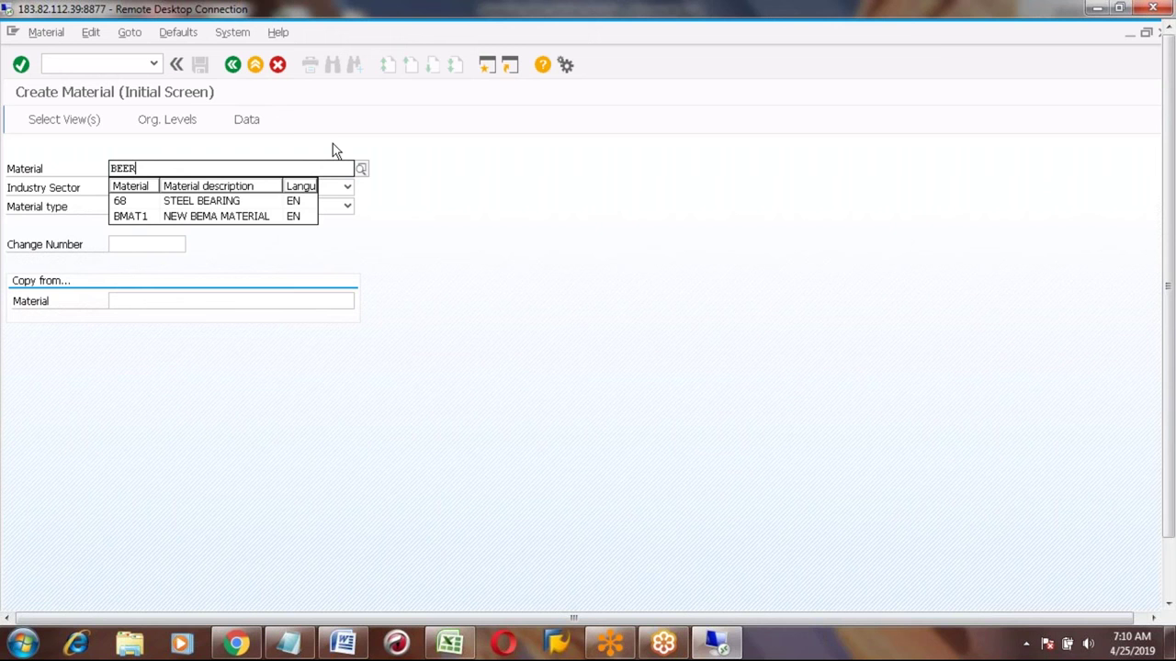
key(BackSpace)
key(BackSpace)
key(BackSpace)
key(BackSpace)
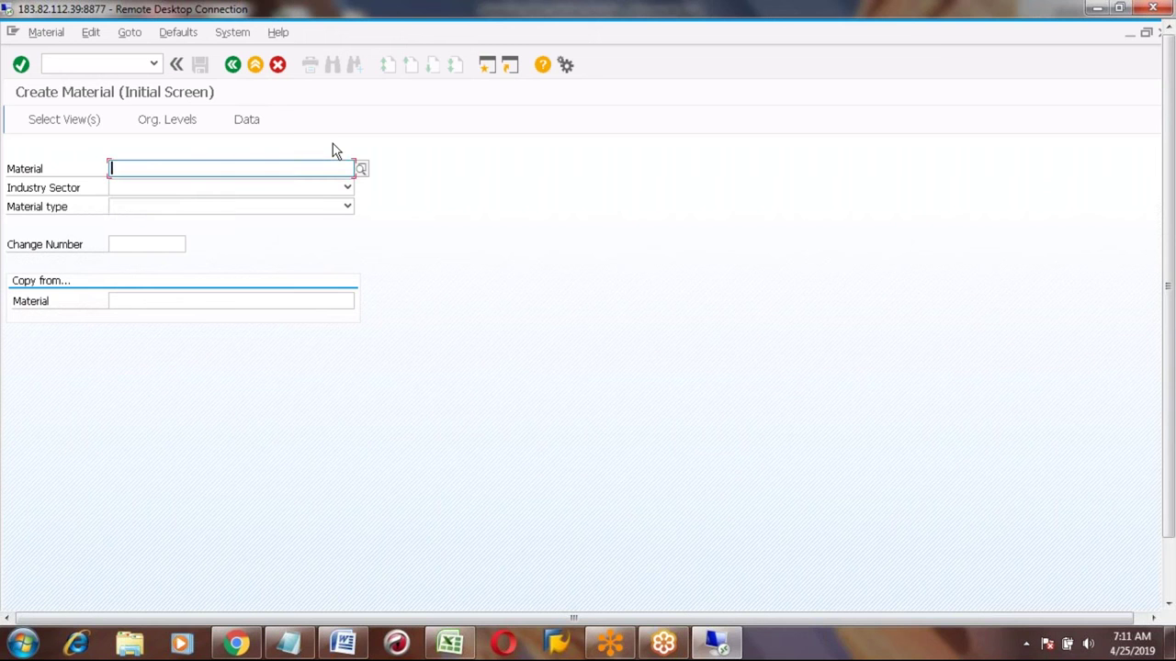
Step: Enter BEER as the material and set its industry sector to C Chemical industry
text(BEER)
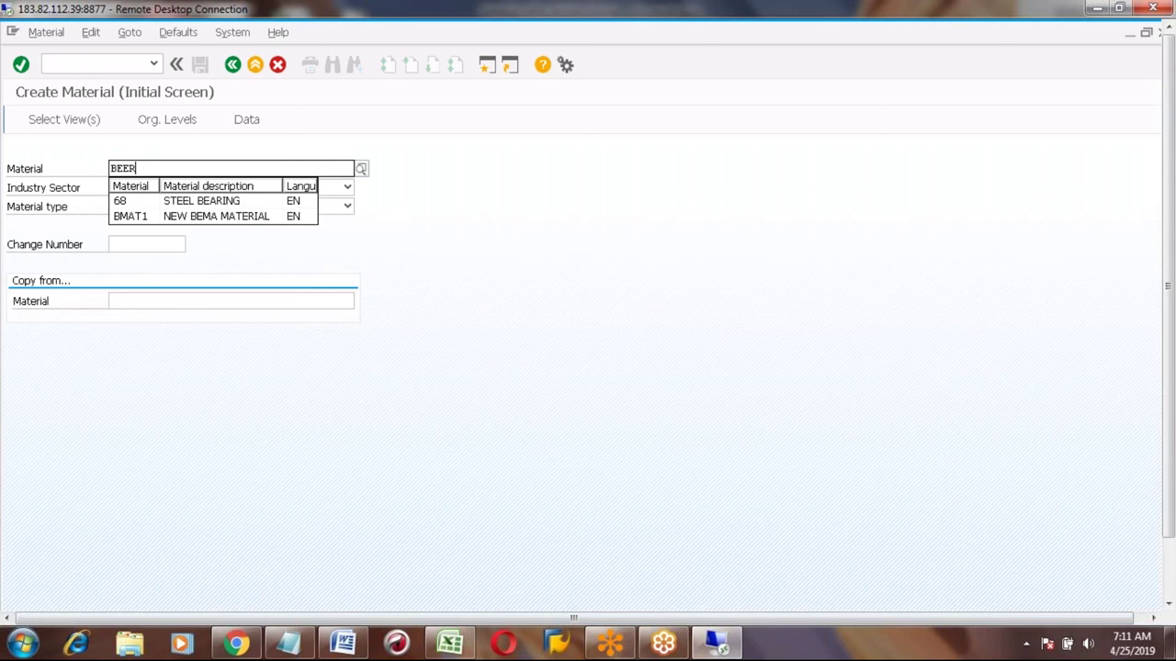
click(229, 187)
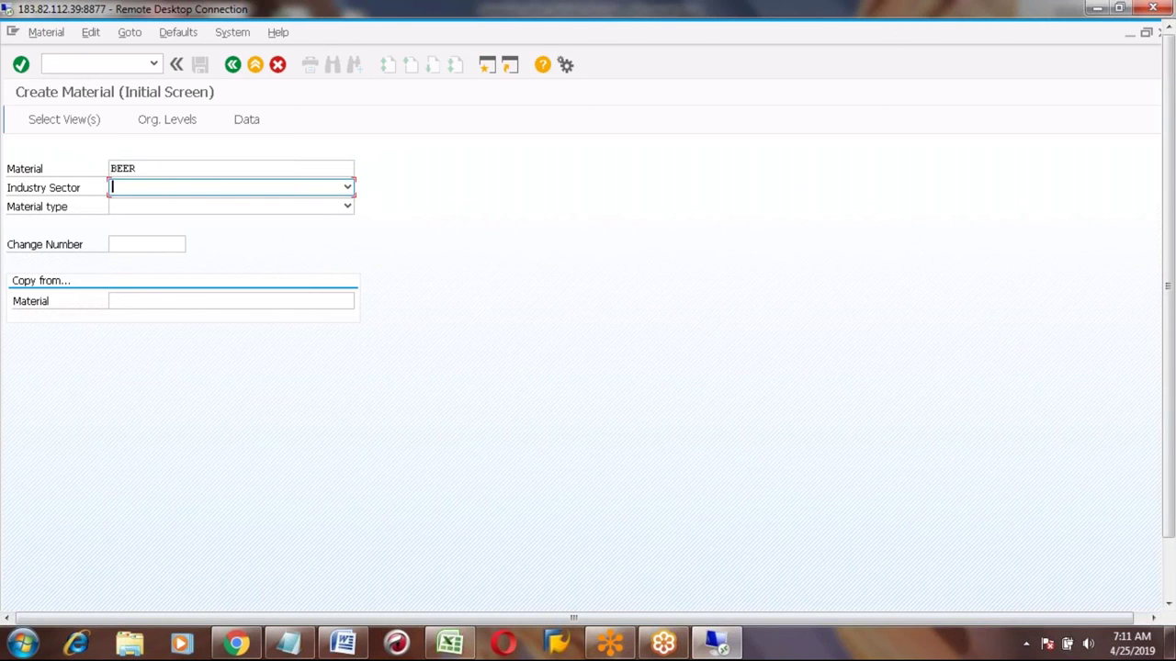
text(M Mechanical engineering)
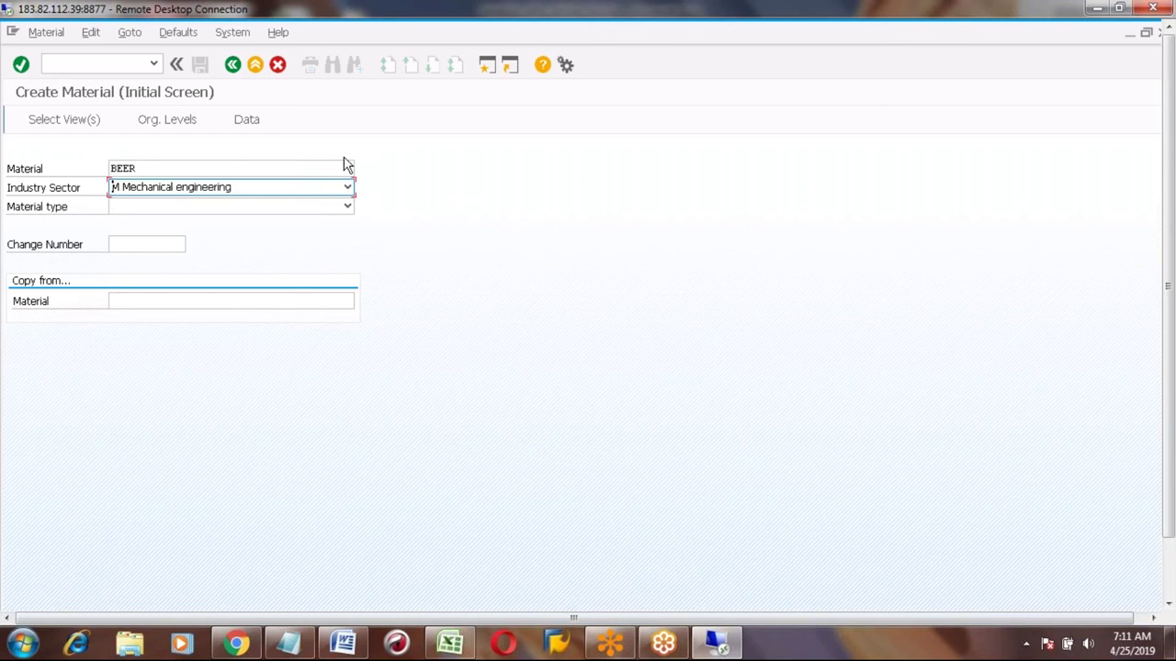
click(349, 189)
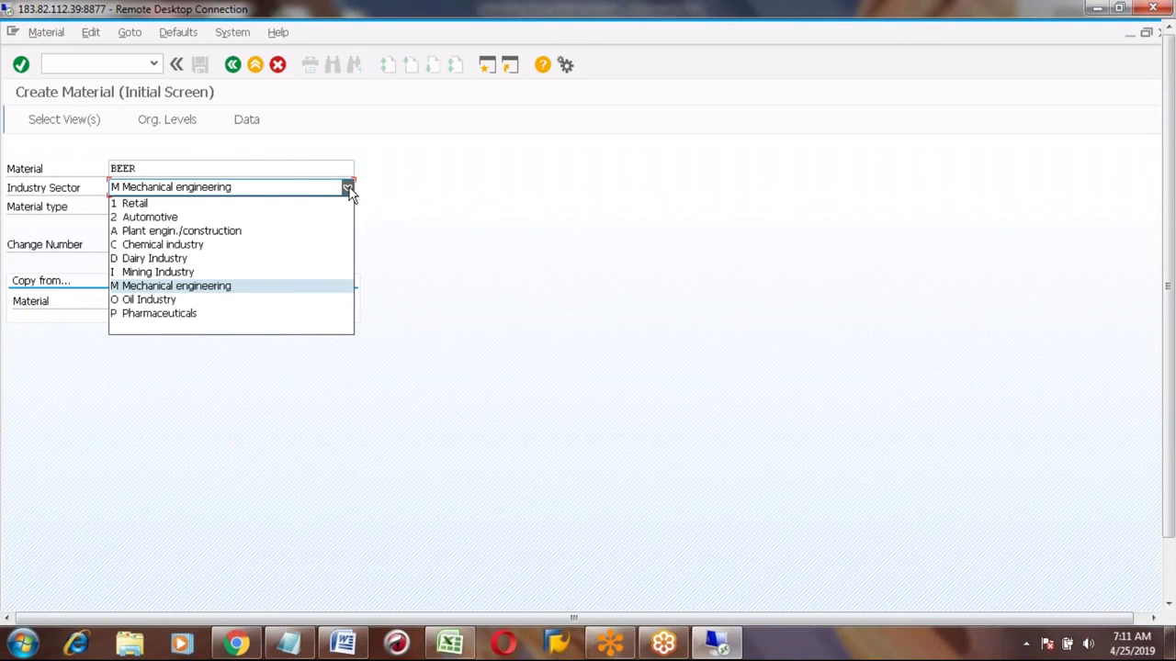
click(203, 250)
click(203, 246)
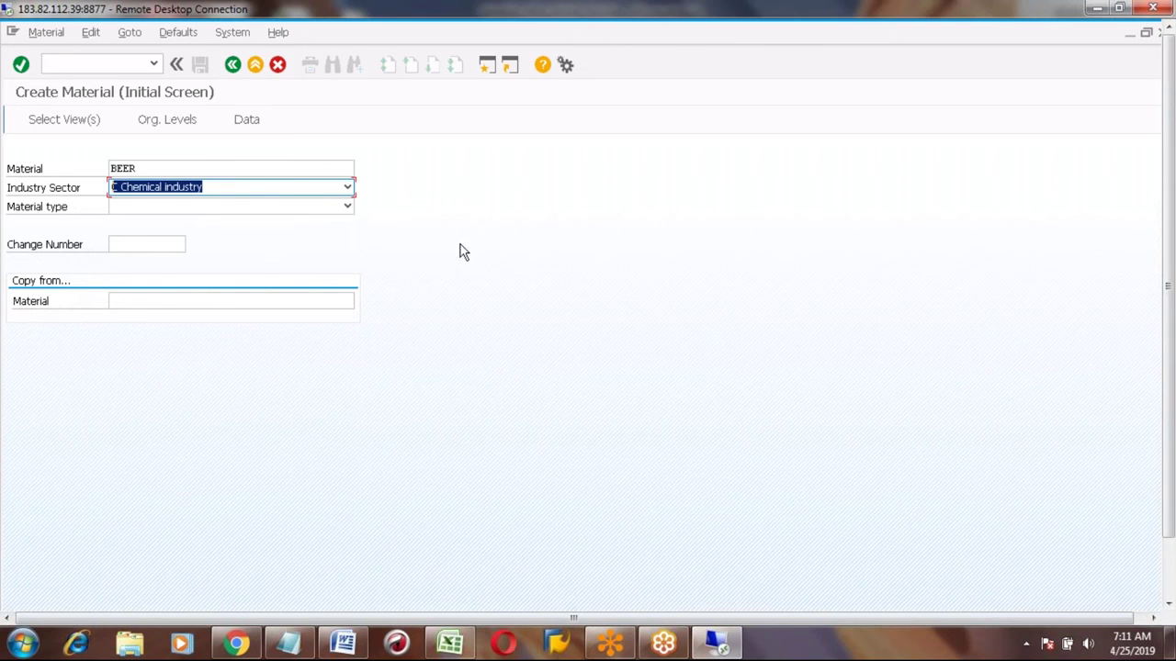
Step: Set the material type to FERT Finished Product and continue to the view selection
click(278, 210)
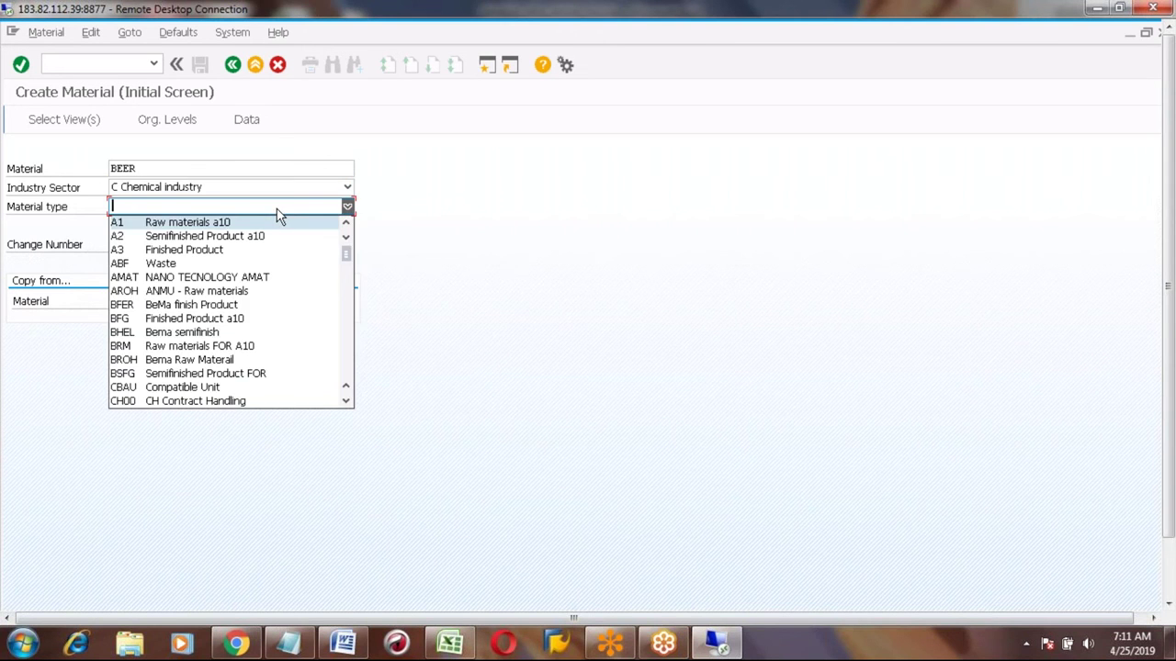
key(f)
key(Down)
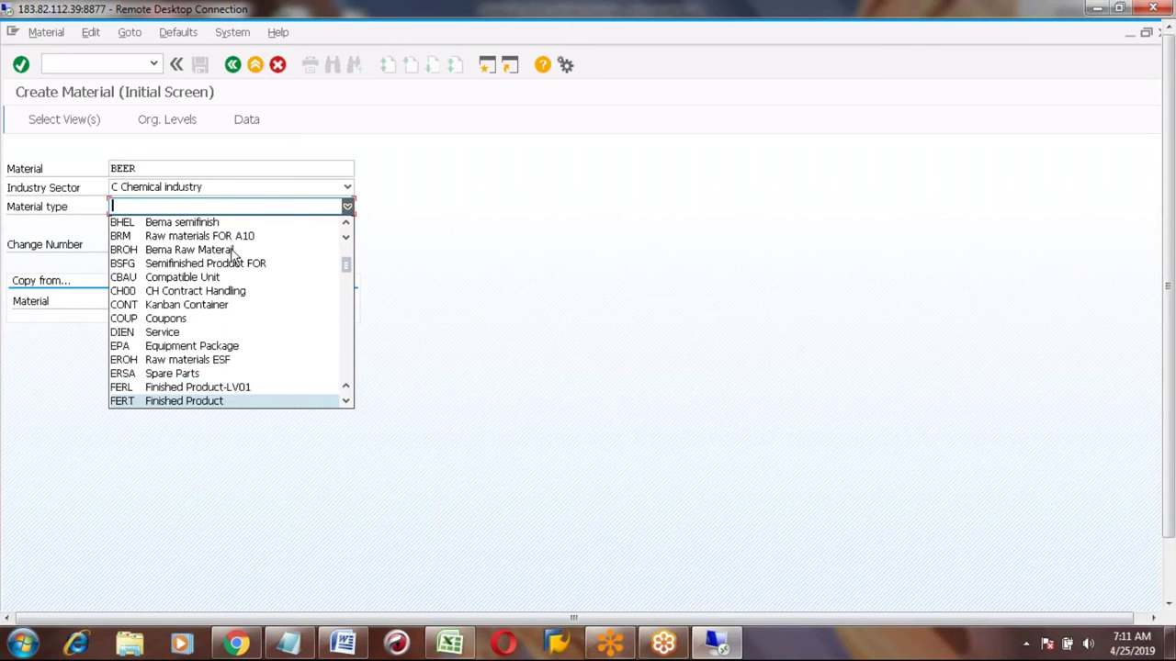
click(123, 404)
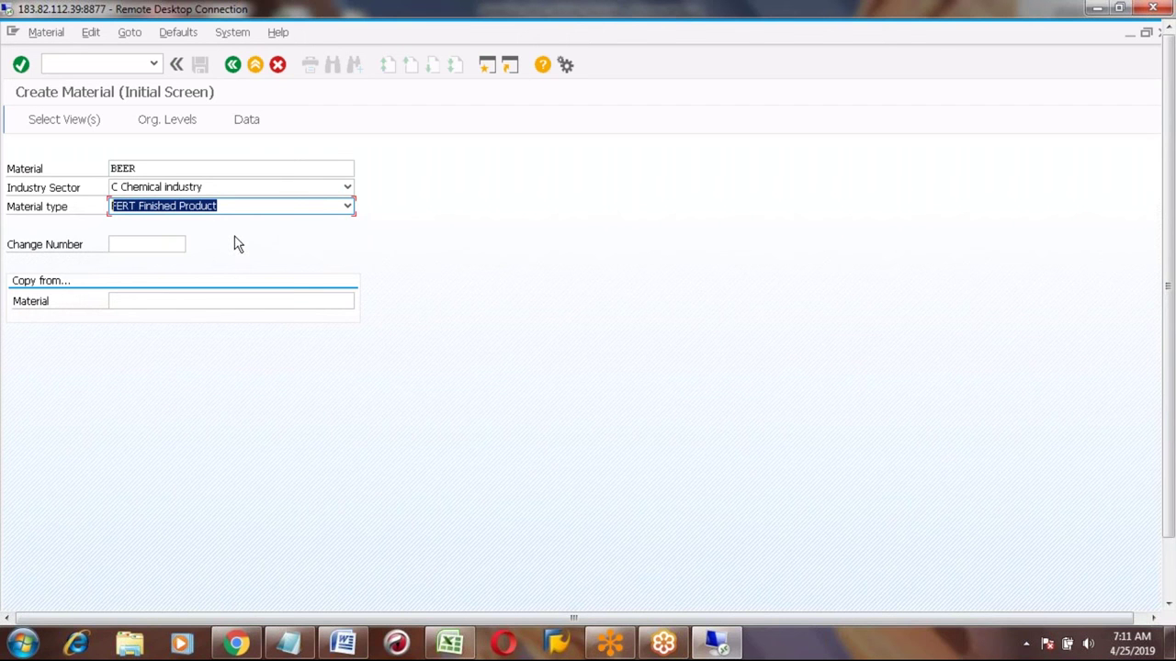
key(Return)
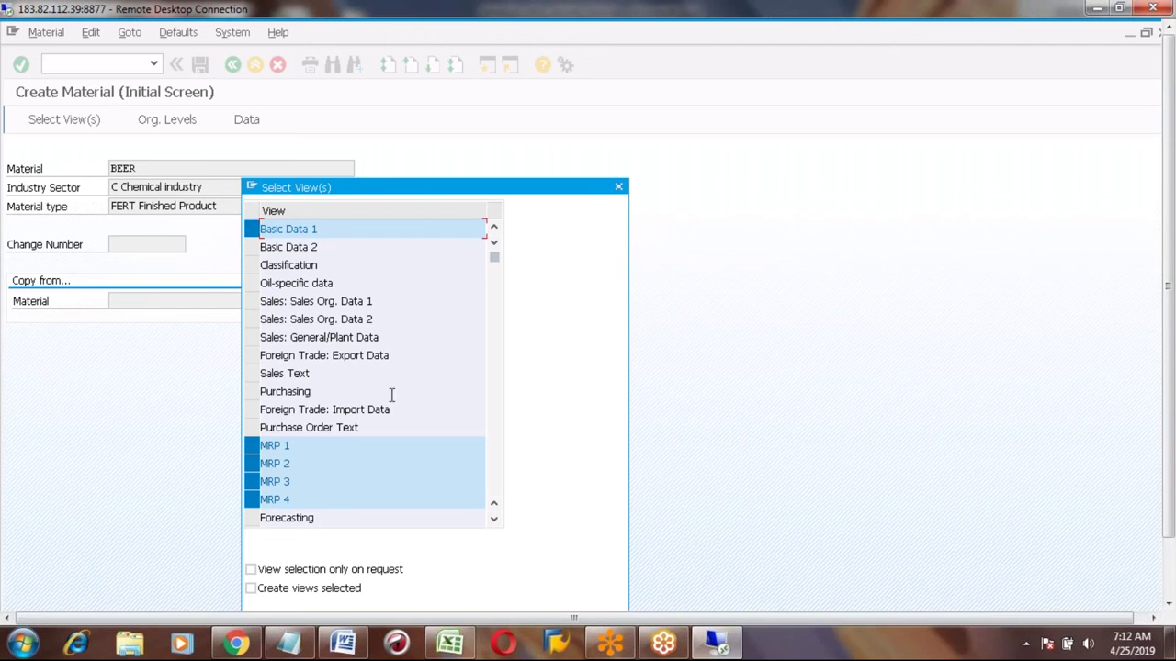
Step: Check the marked views for BEER down to Costing 2 and continue to the organizational levels
click(495, 520)
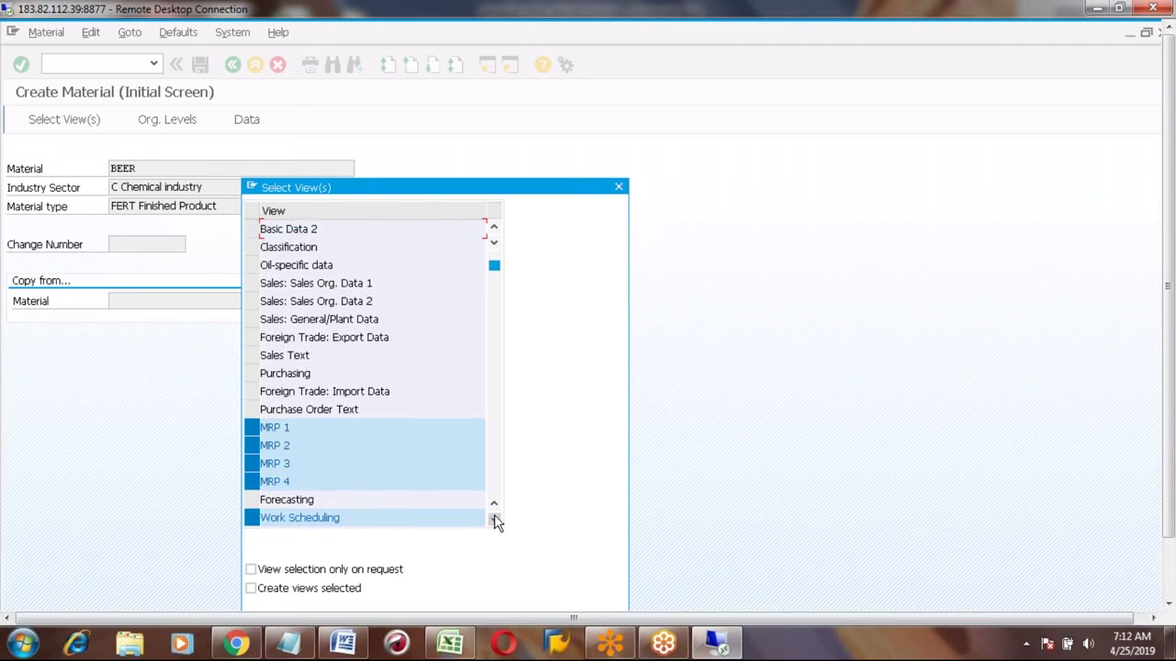
click(495, 519)
click(495, 520)
click(495, 520)
click(495, 519)
click(495, 520)
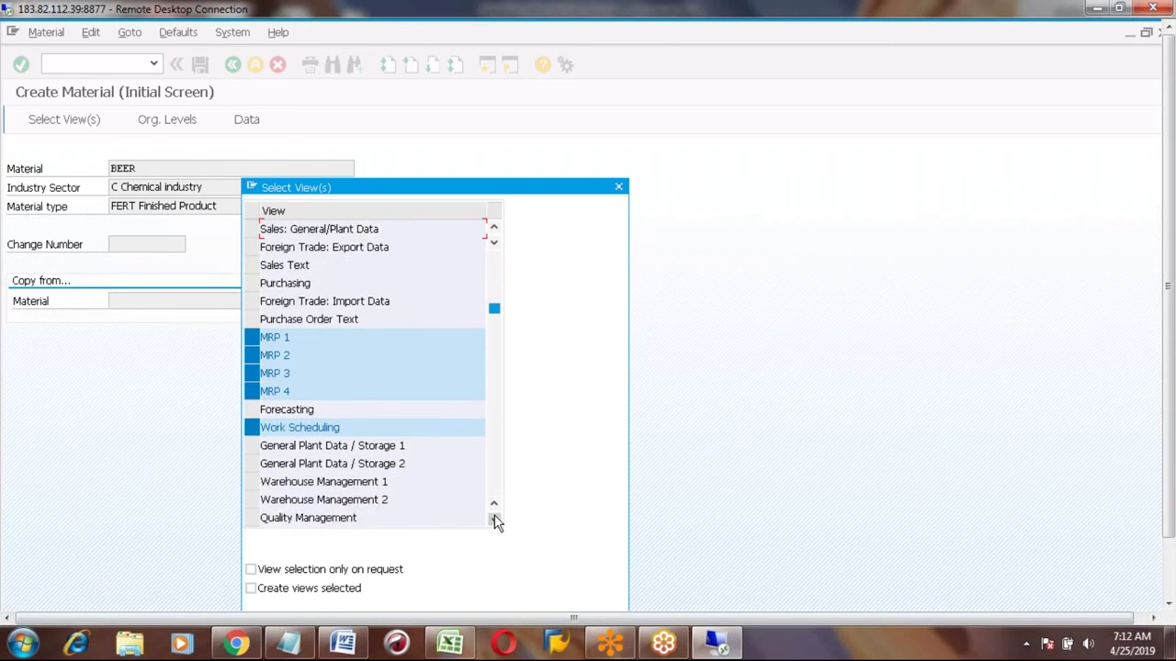
click(495, 520)
click(495, 520)
click(495, 520)
click(495, 520)
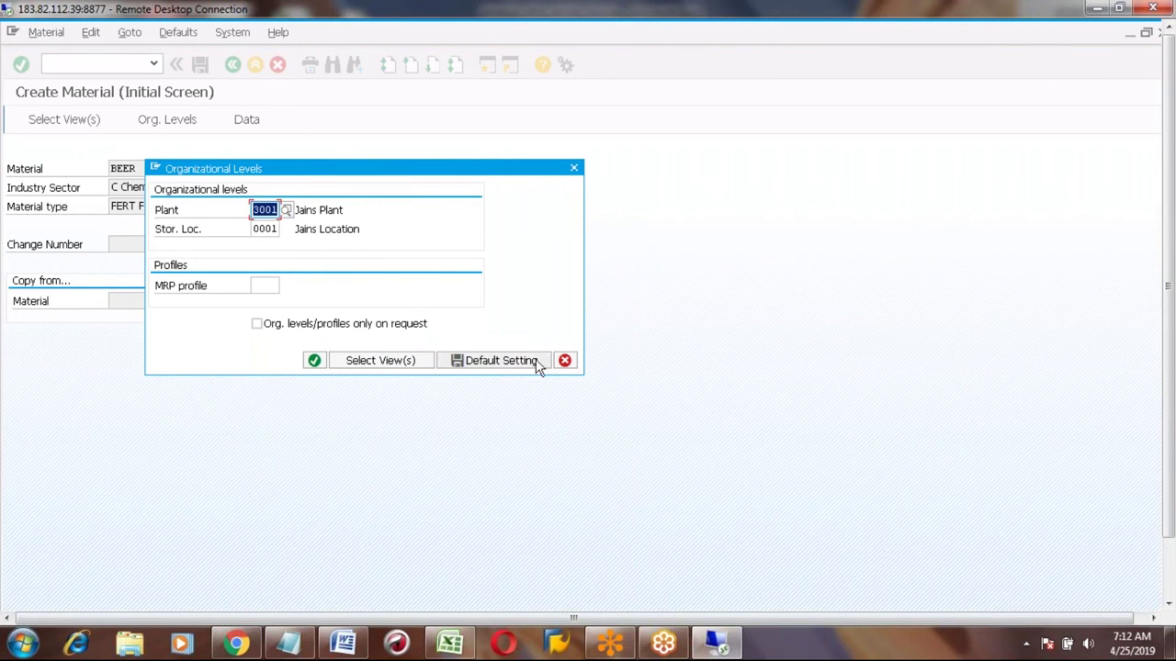
Step: Return to the view selection, recheck the marked views from Basic Data 1 to Costing 2, and confirm them again
click(401, 363)
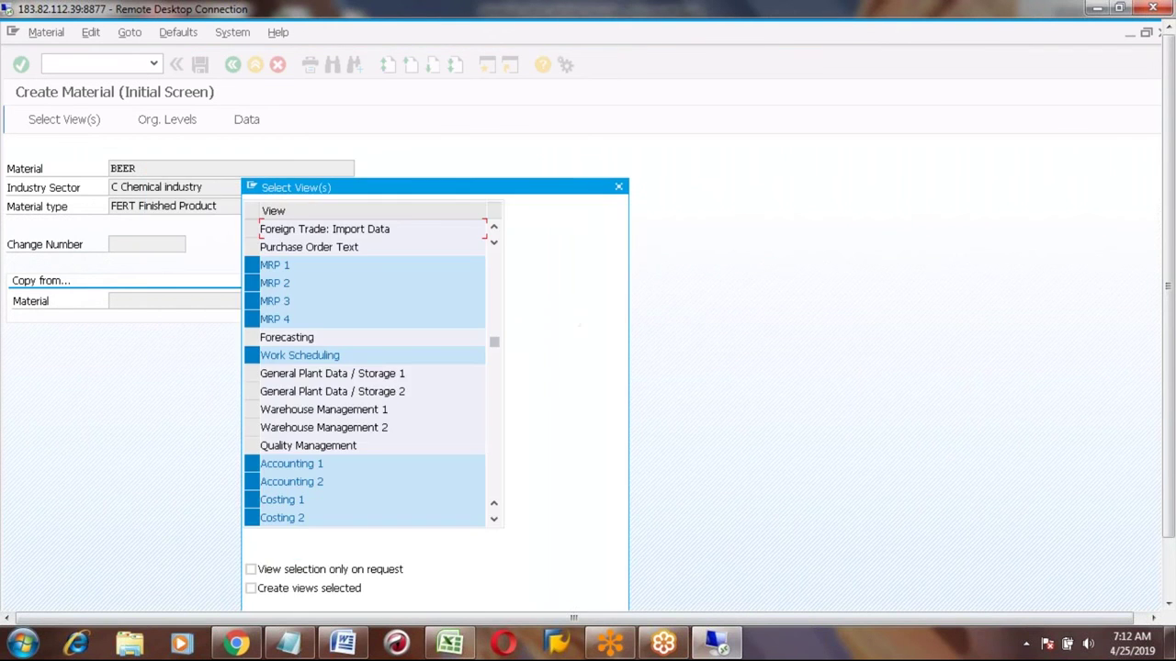
click(496, 269)
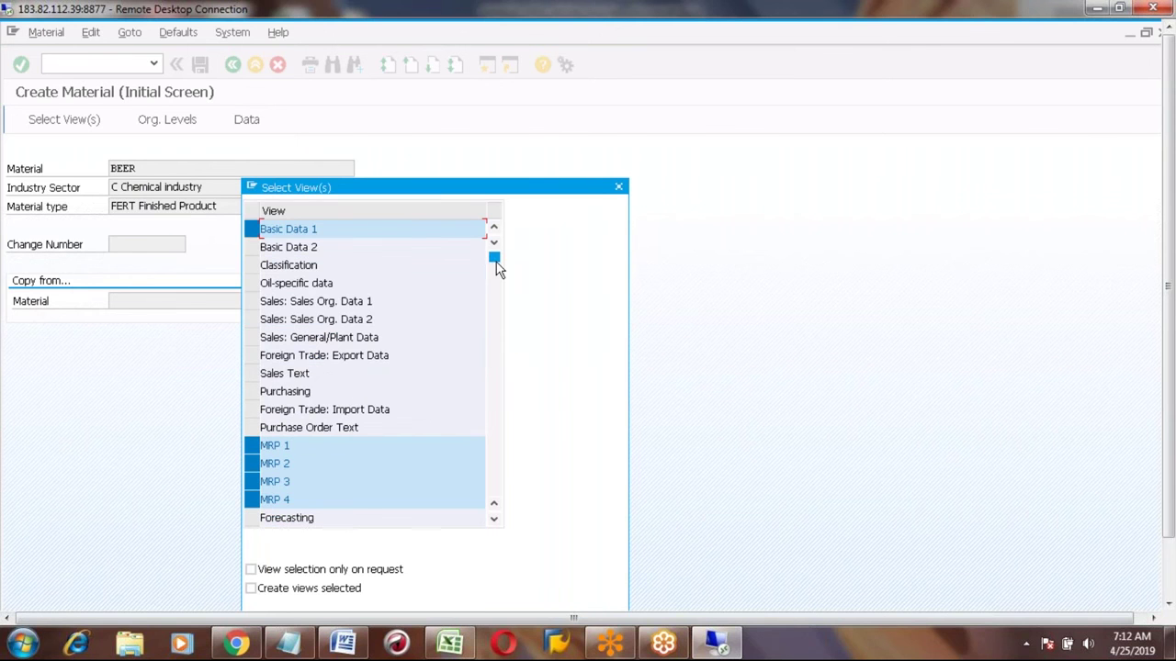
click(495, 523)
drag(495, 523, 495, 522)
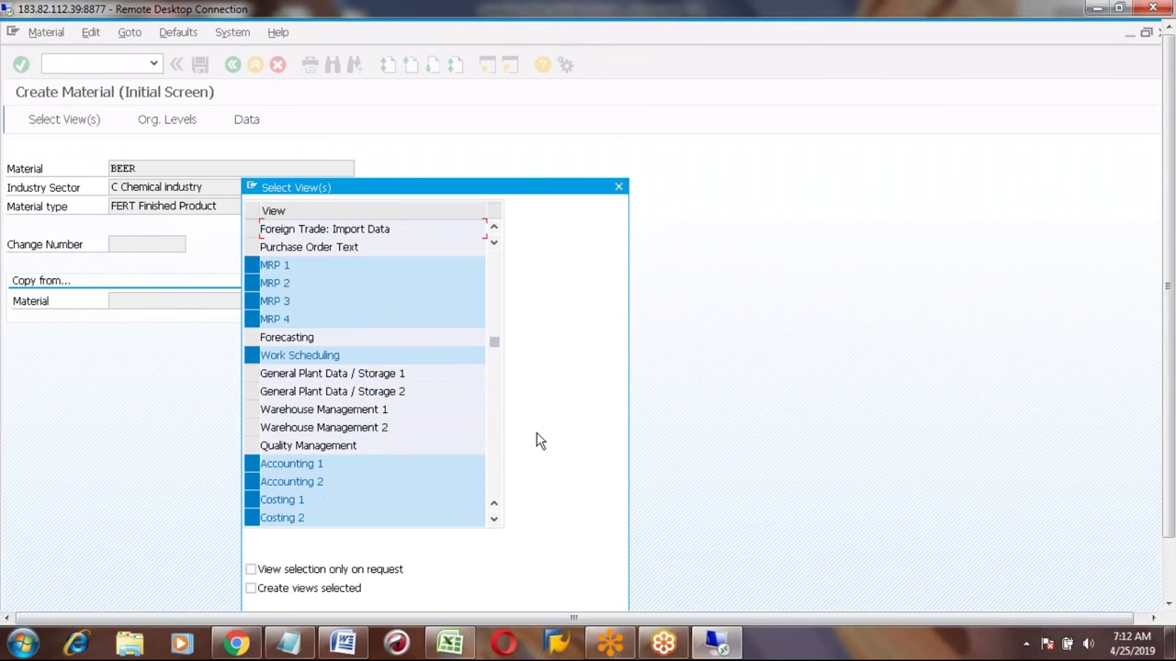
key(Return)
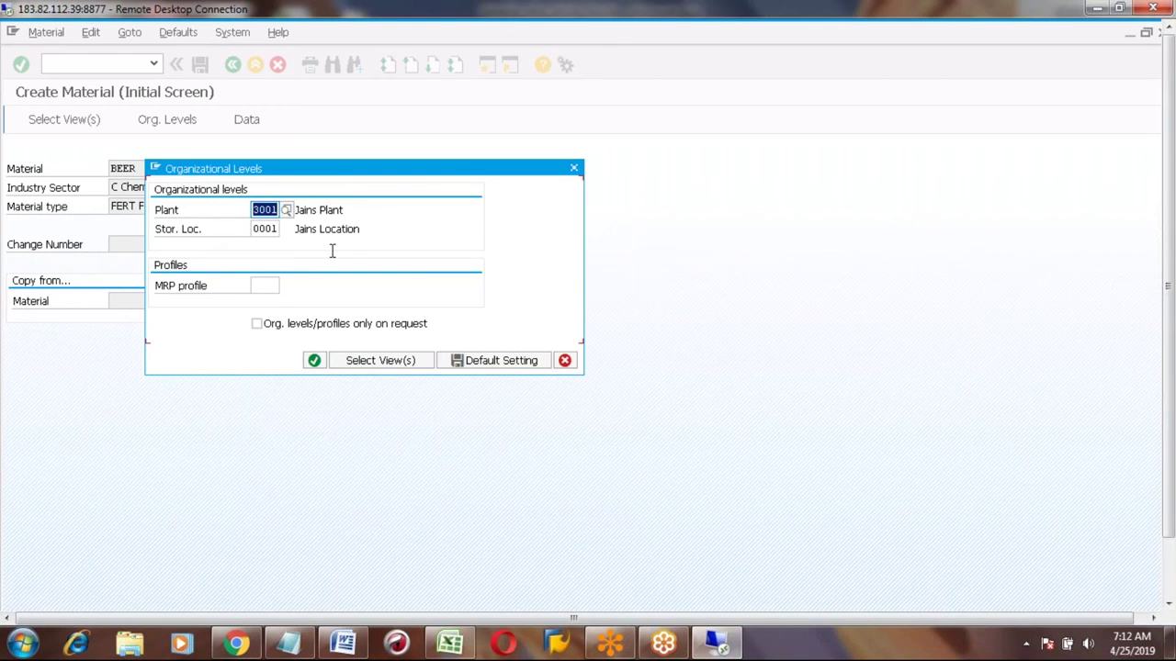
Step: Confirm plant 3001 with storage location 0001 and enter BEER of German as the material description
key(Return)
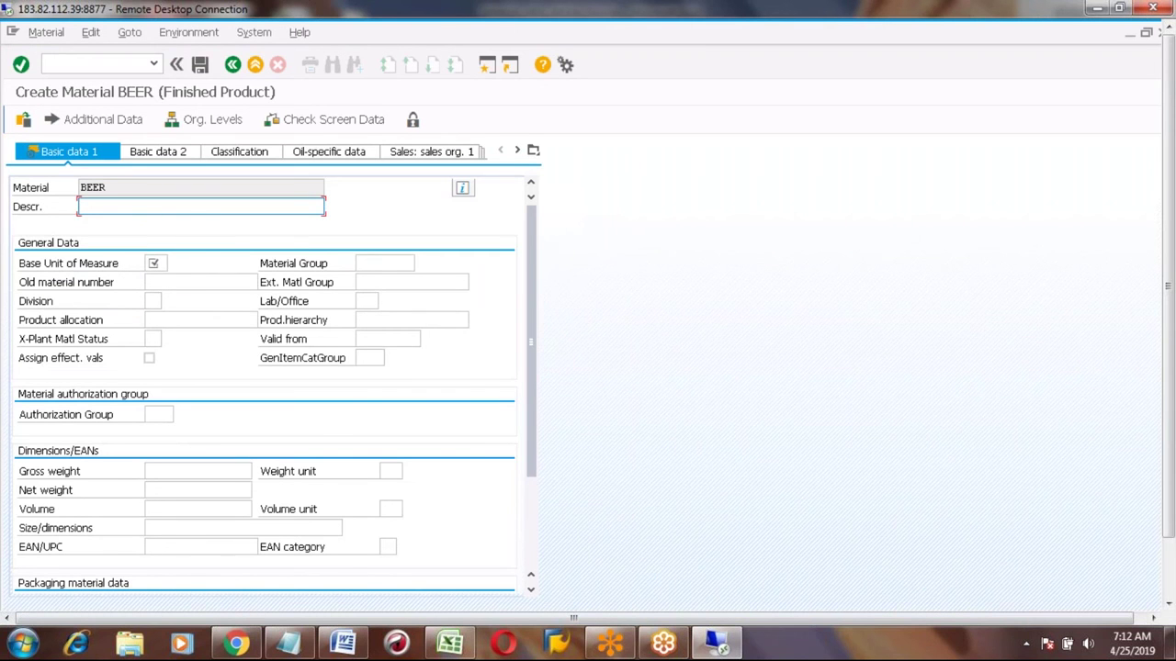
text(BEER)
click(156, 265)
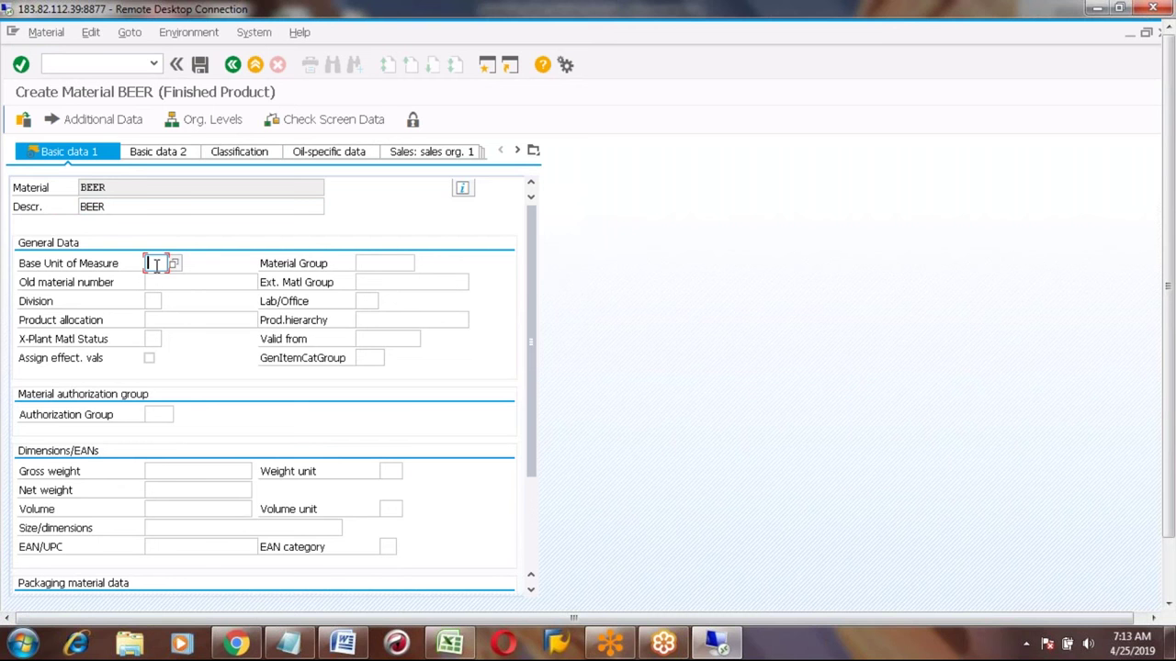
click(110, 207)
text(of )
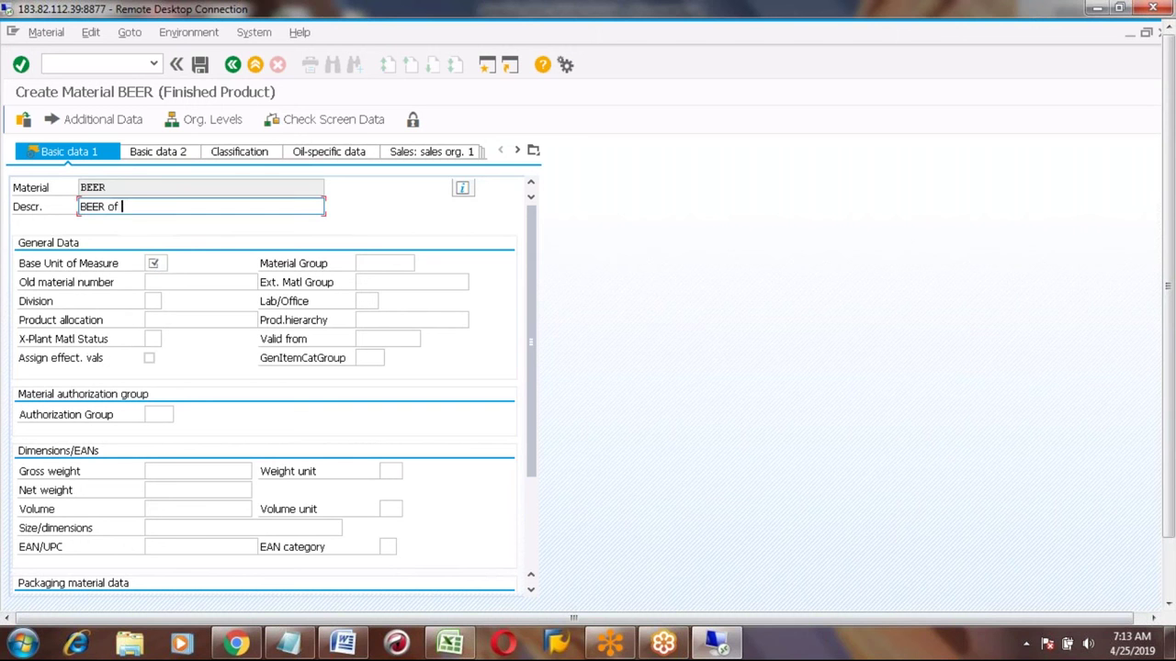
text(German)
Step: Set the base unit of measure to L in Basic data 1 and continue to the MRP 1 view
click(154, 262)
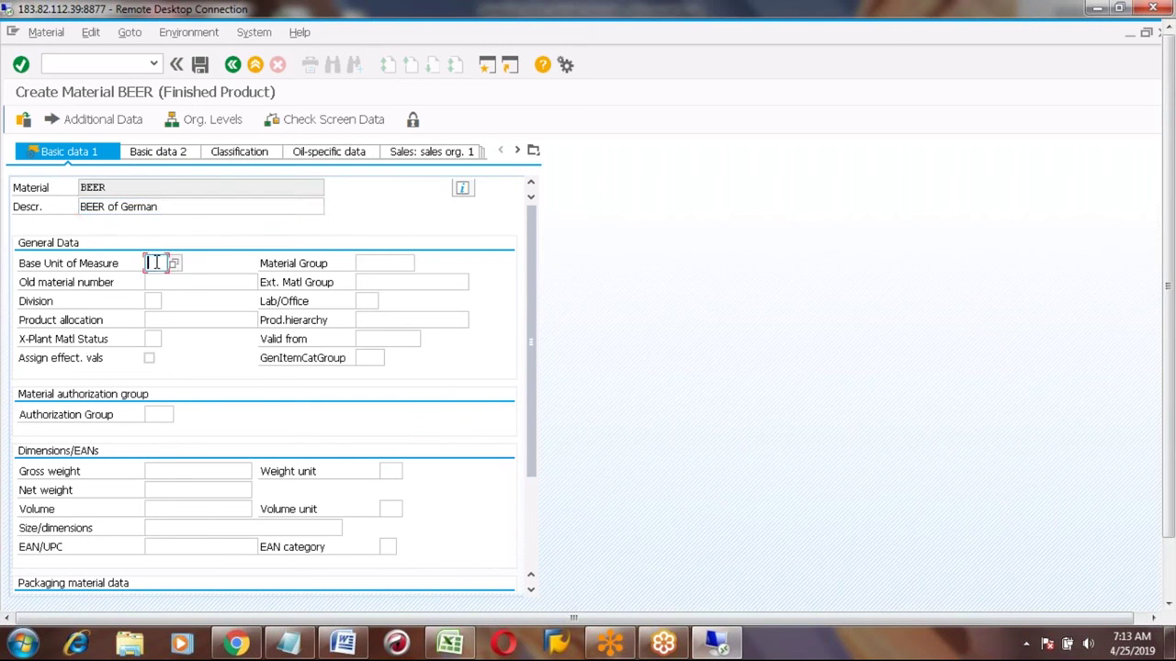
text(L)
key(Return)
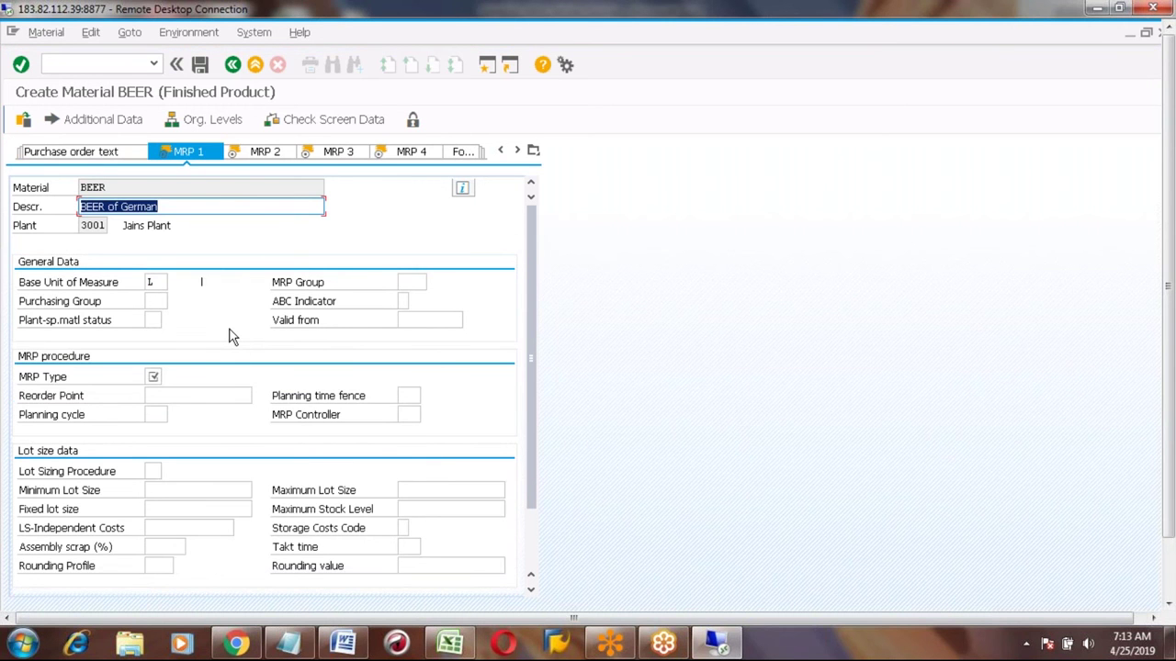
Step: Change the base unit of measure to GAL (US Gallon) by choosing it from the list of possible units
click(158, 282)
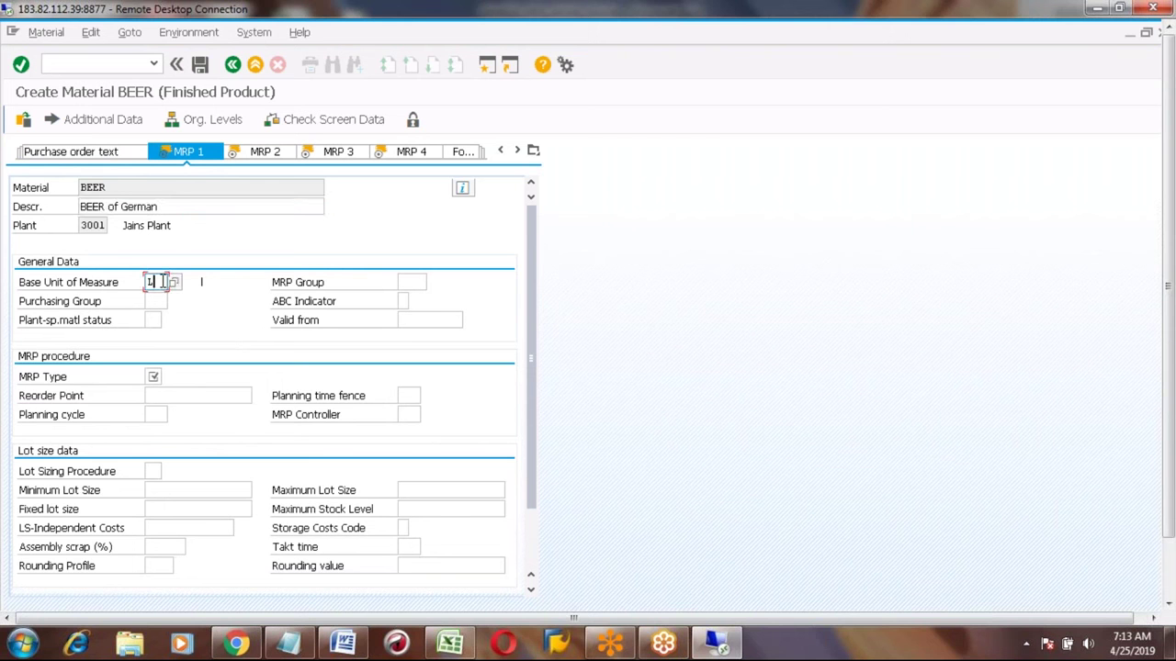
text(L)
key(BackSpace)
click(175, 284)
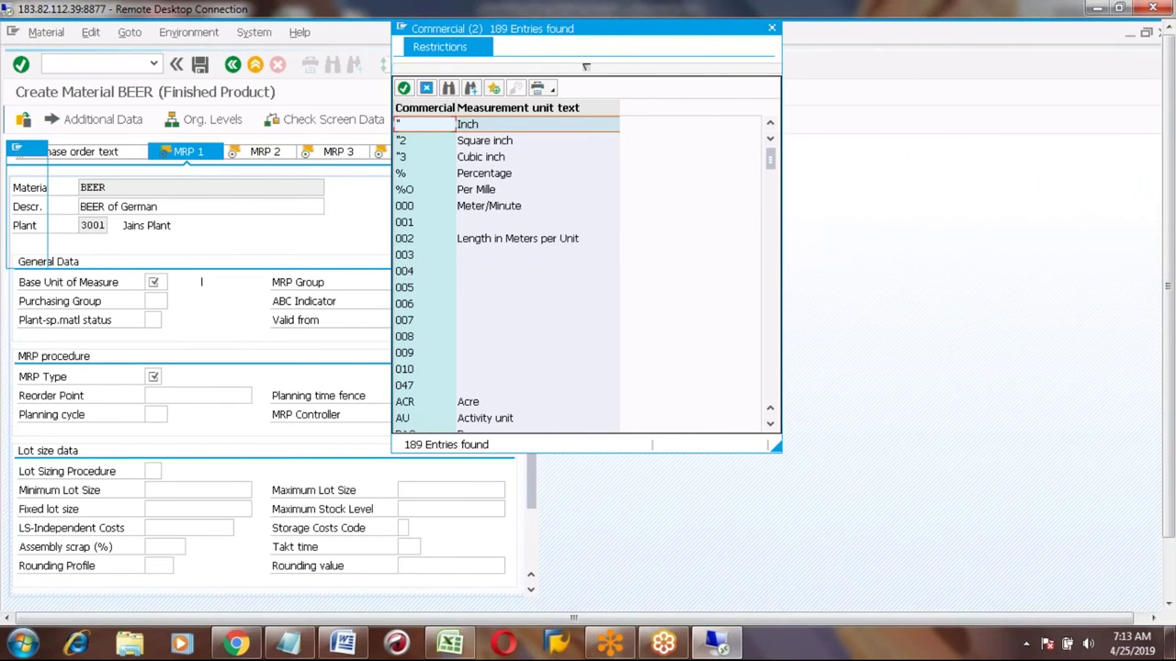
double_click(408, 272)
scroll(408, 276, down, 5)
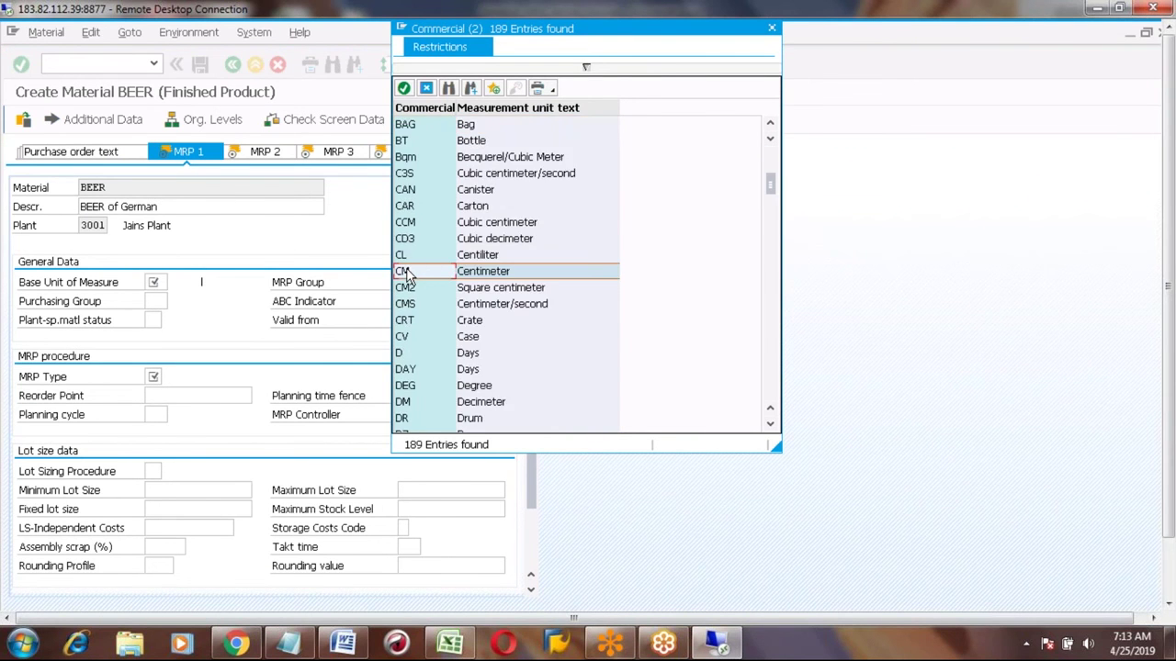
scroll(408, 275, down, 5)
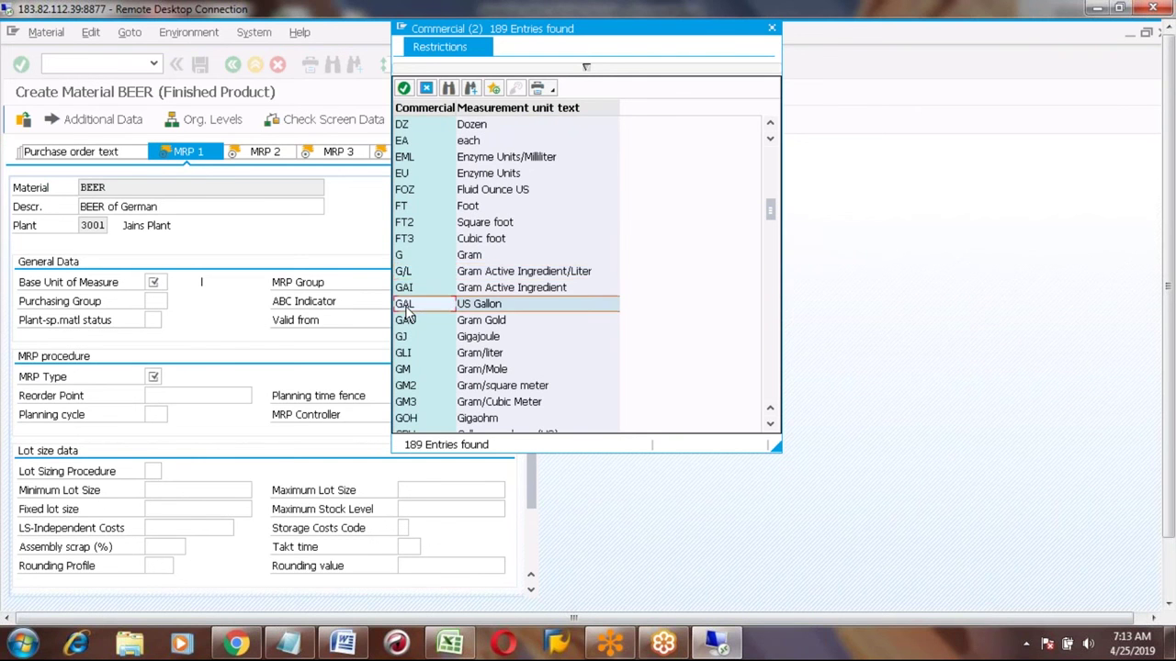
double_click(405, 312)
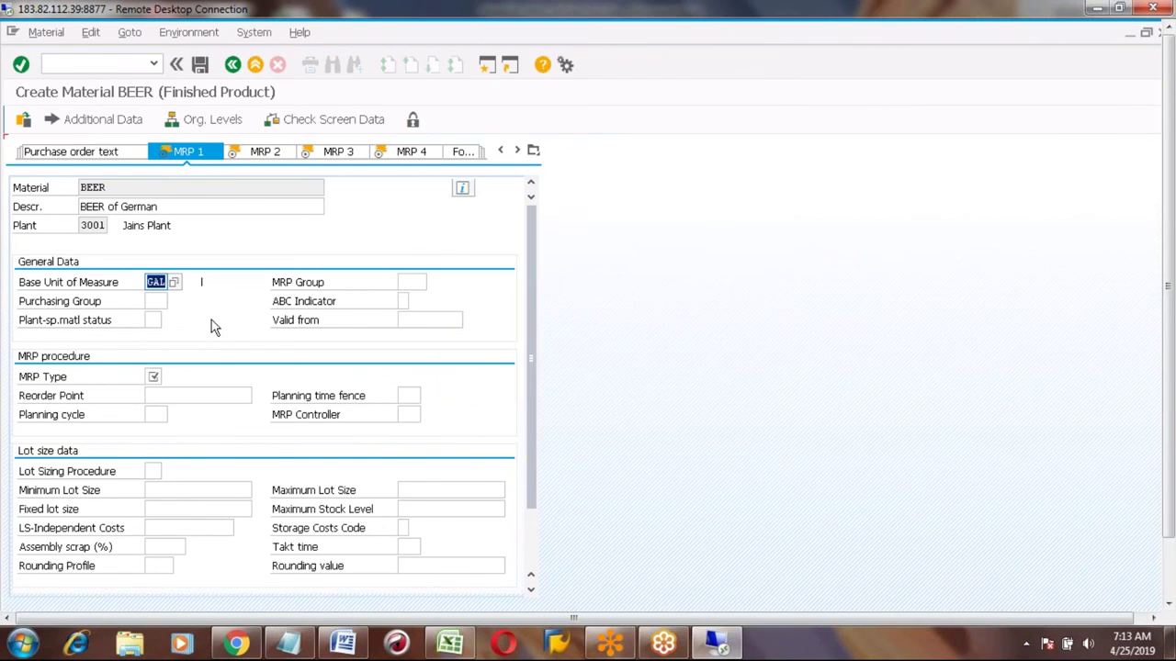
Step: Fill in the MRP 1 data with MRP type PD, MRP controller 001 and lot sizing procedure EX
click(154, 376)
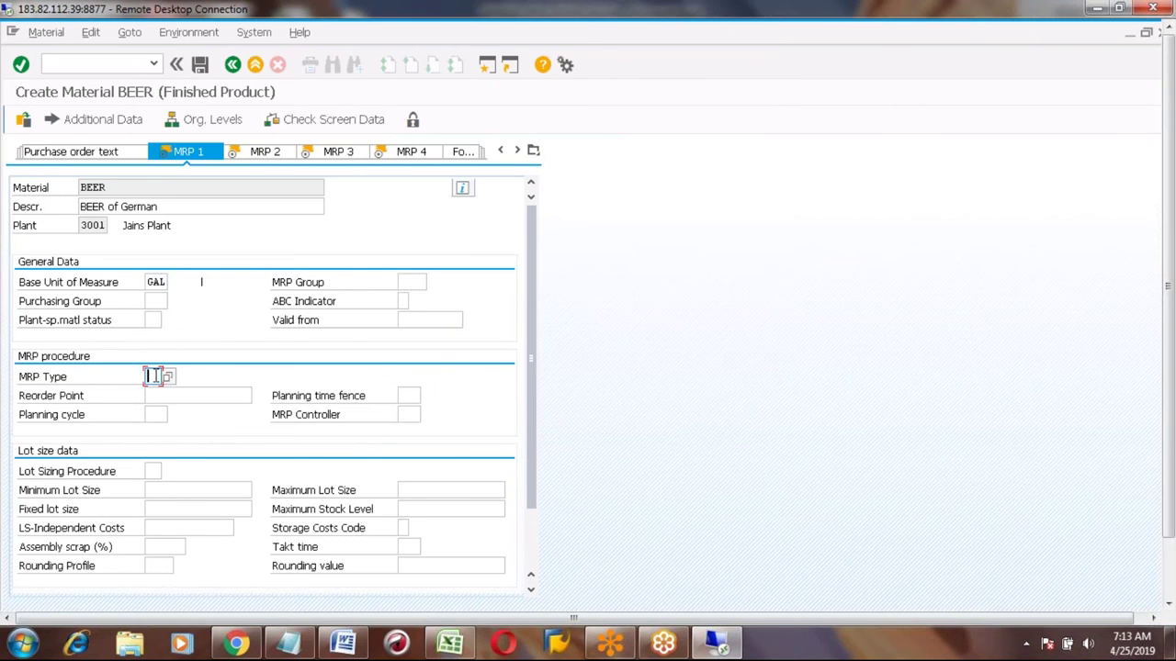
text(PD)
click(412, 415)
text(001)
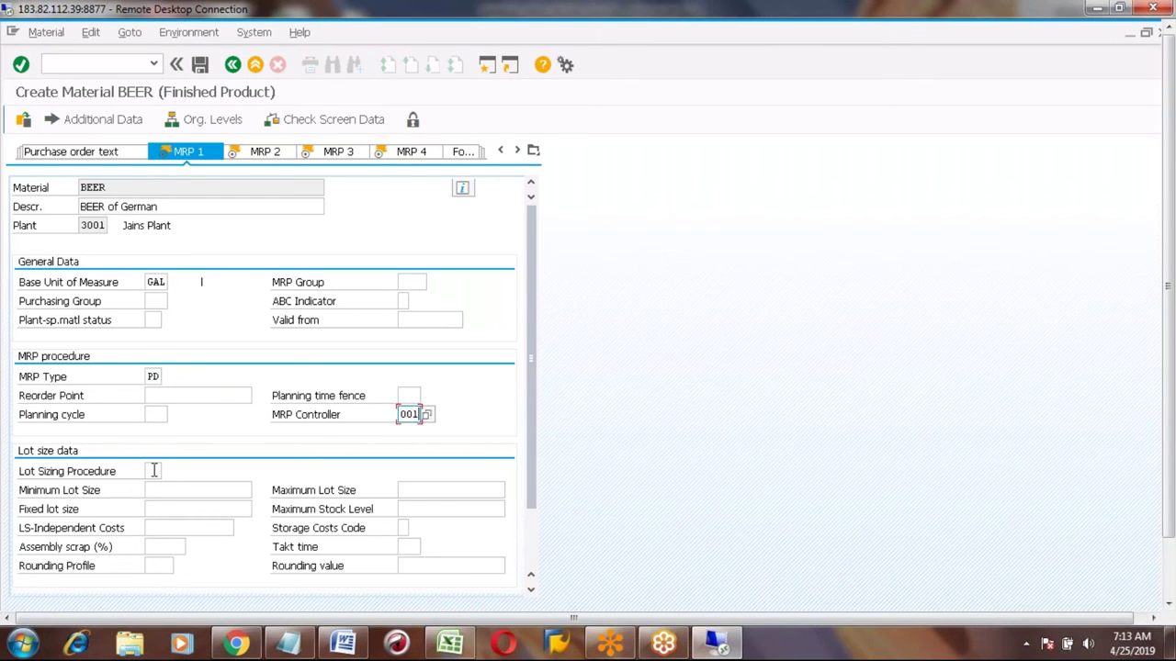
click(154, 471)
text(EX)
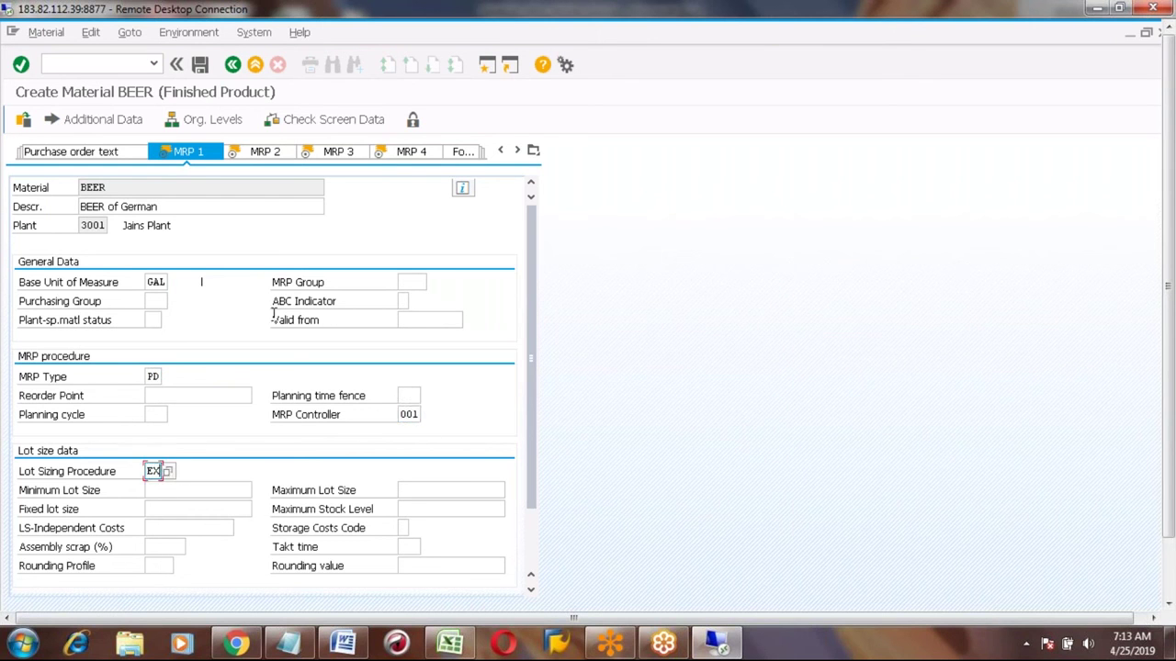
Step: Go to the MRP 2 view and set the procurement type to E
click(263, 153)
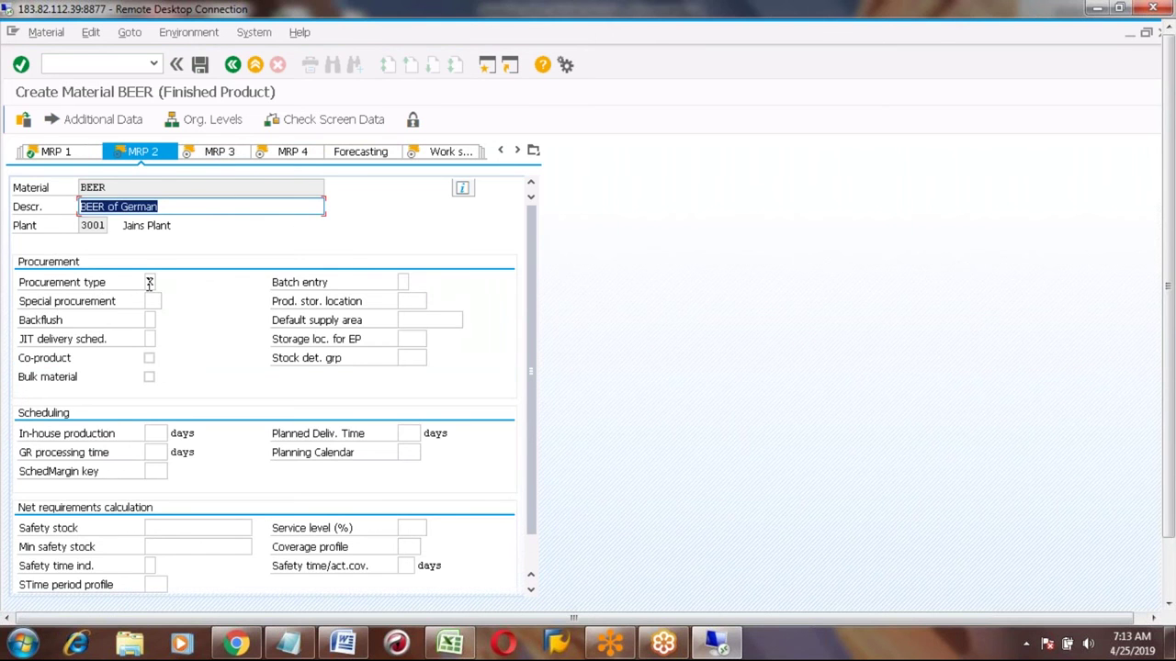
click(149, 284)
text(E)
key(F4)
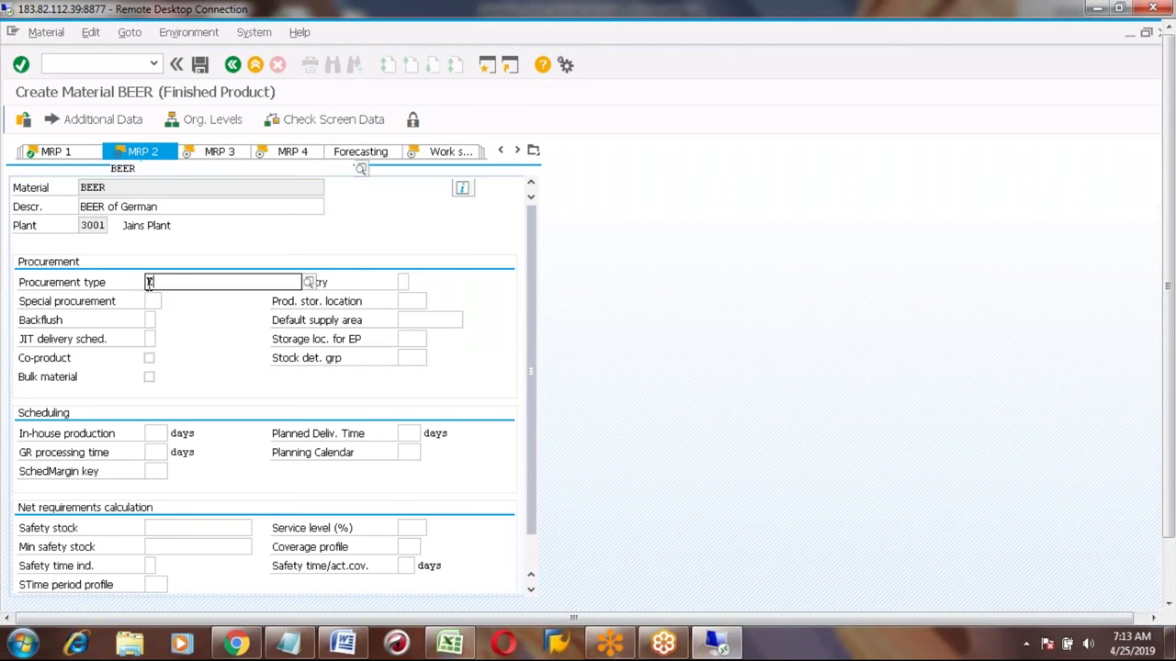
key(Return)
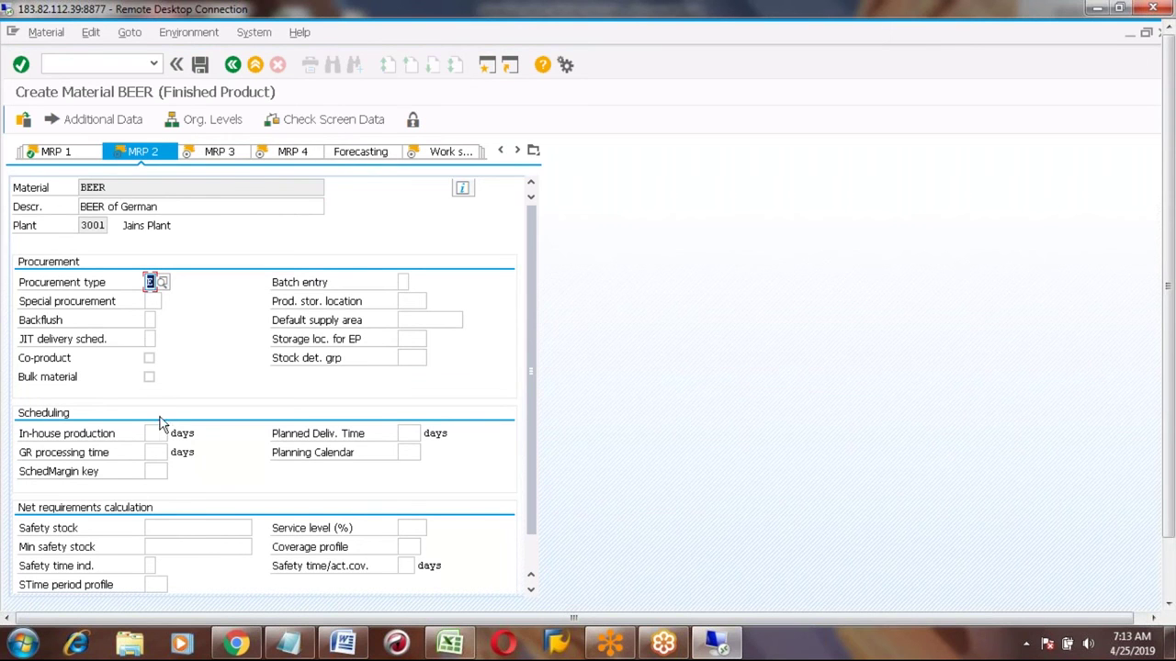
Step: Set the scheduling margin key to 000 and in-house production to 1 day, and continue to MRP 3
click(155, 472)
click(156, 472)
text(000)
click(156, 434)
text(1)
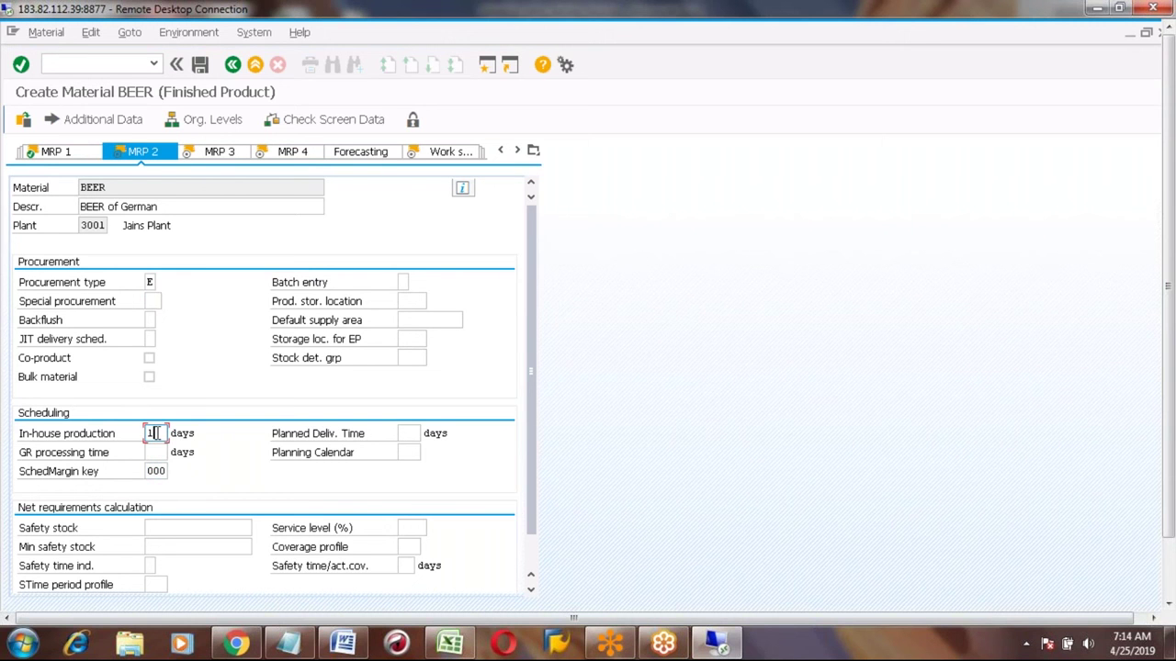
key(Return)
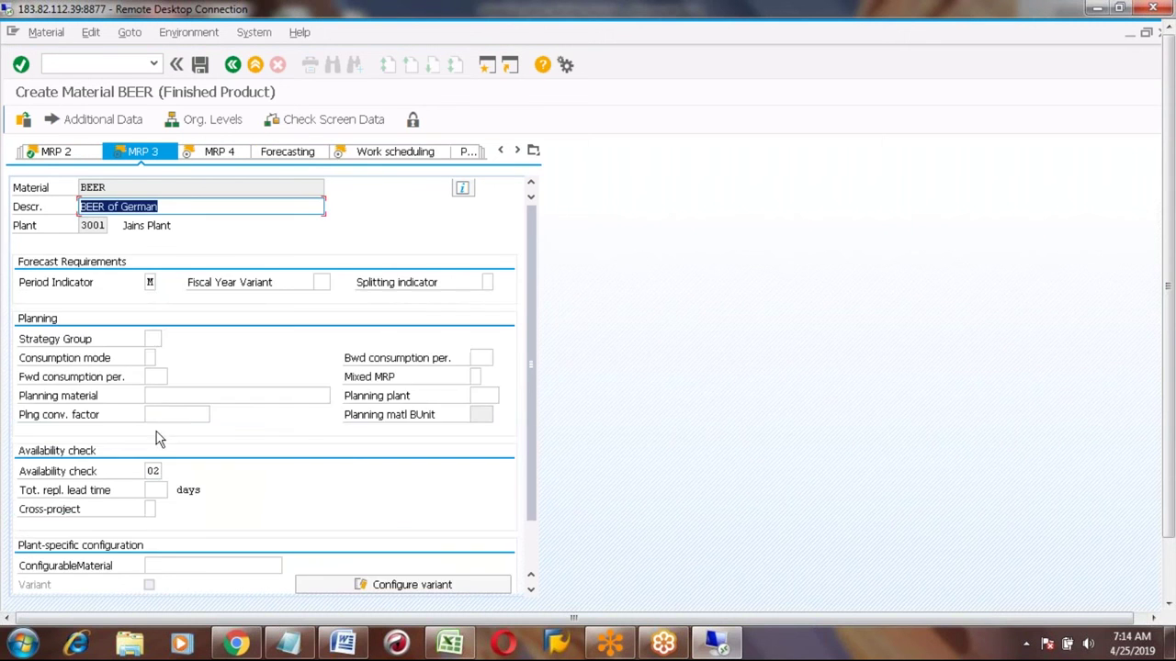
Step: Set the strategy group to 10 Make-to-stock production and continue to the MRP 4 view
click(149, 338)
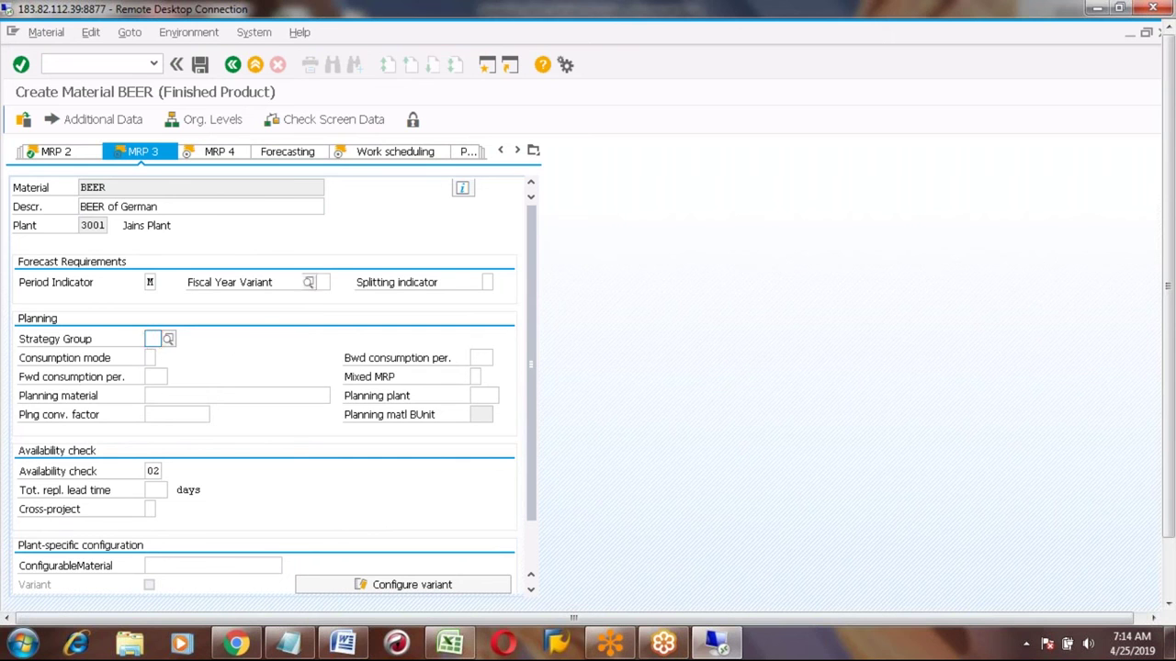
text(10)
key(Return)
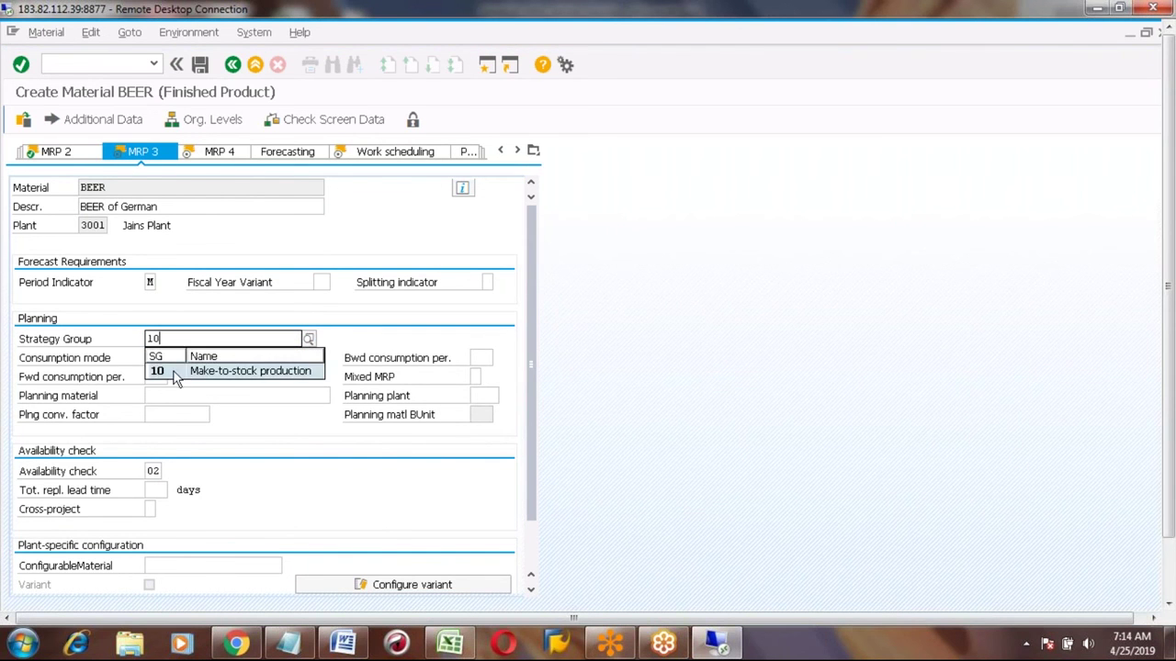
click(177, 380)
key(Return)
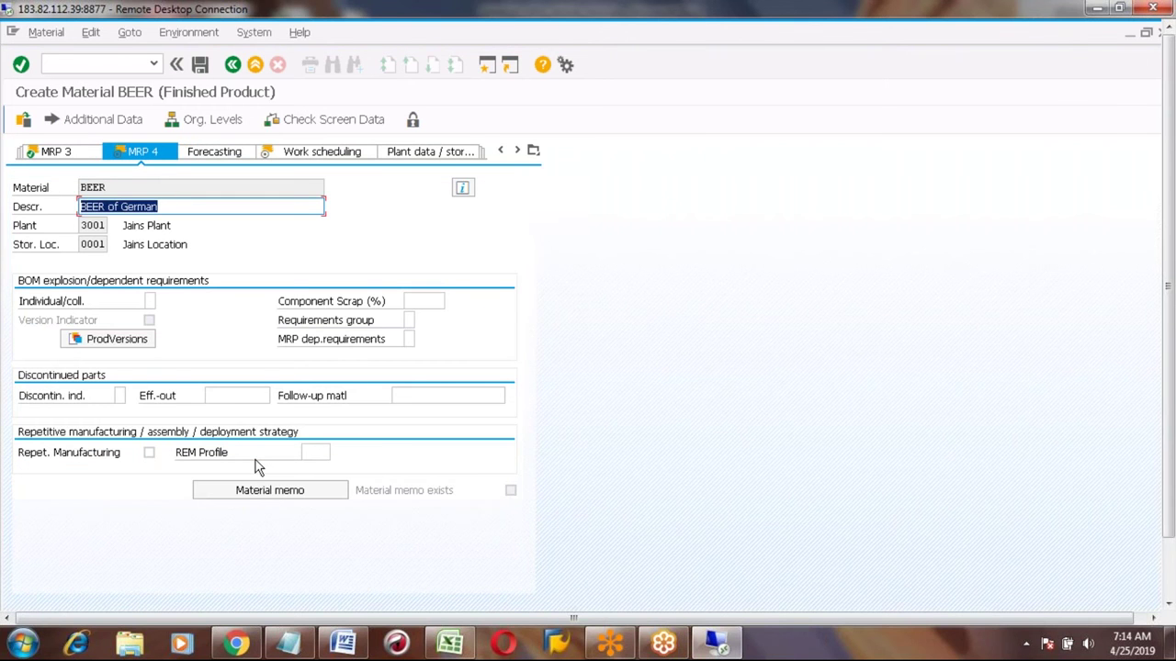
Step: Assign production scheduling profile PI01 Process industry in the Work scheduling view and continue to Accounting 1
key(Return)
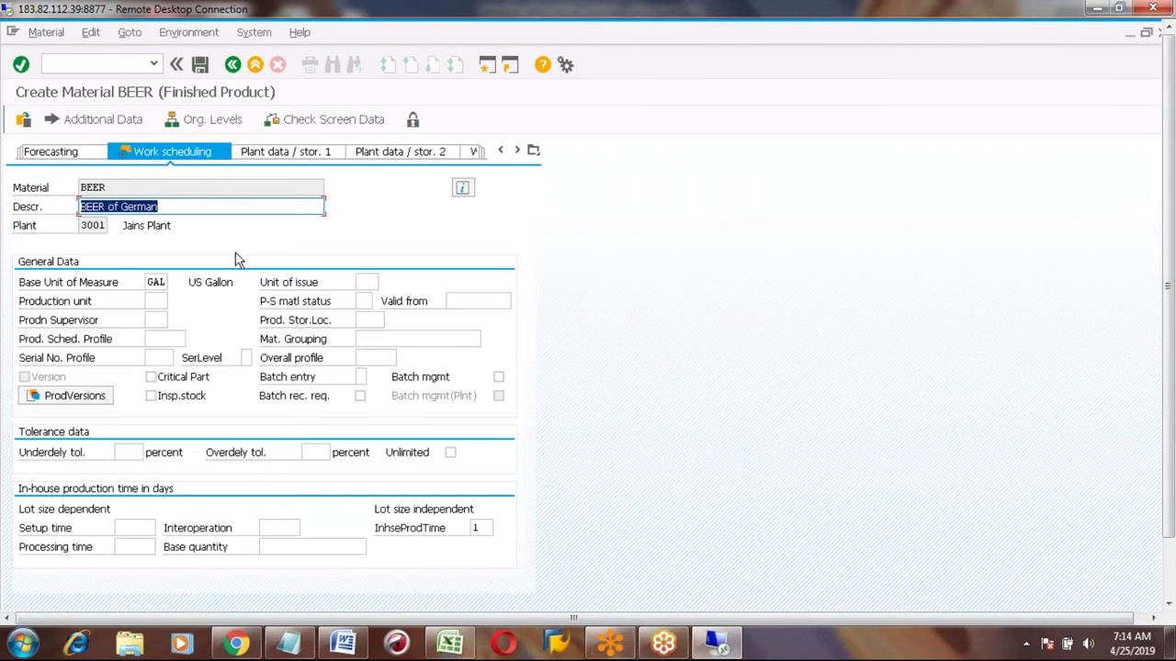
click(160, 338)
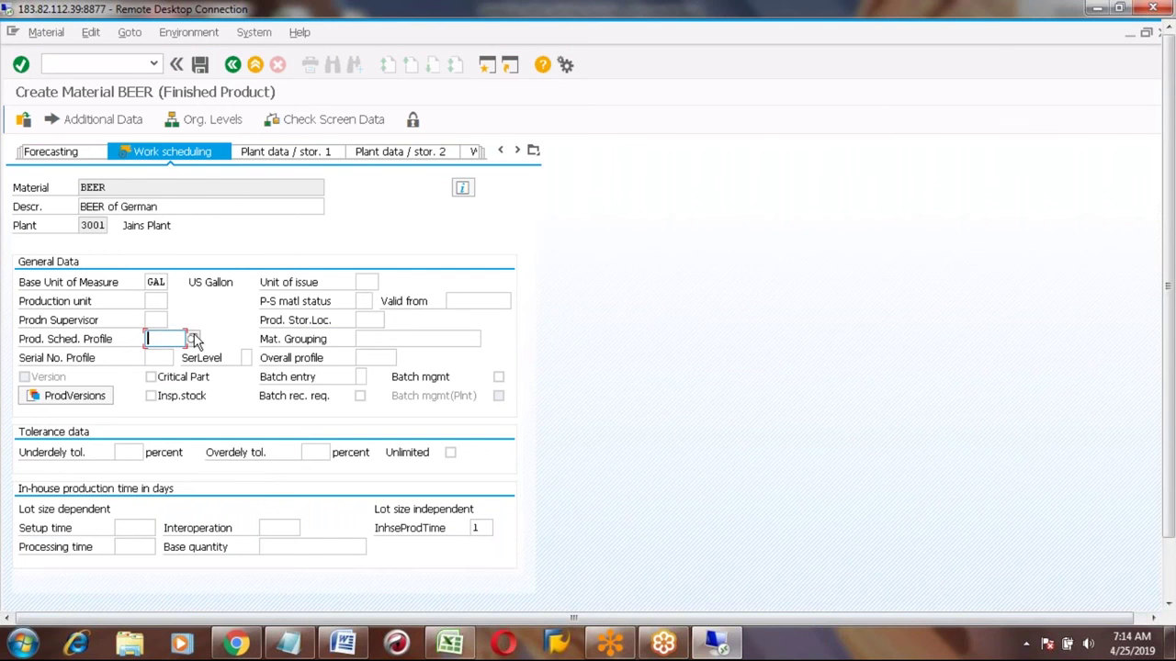
click(193, 339)
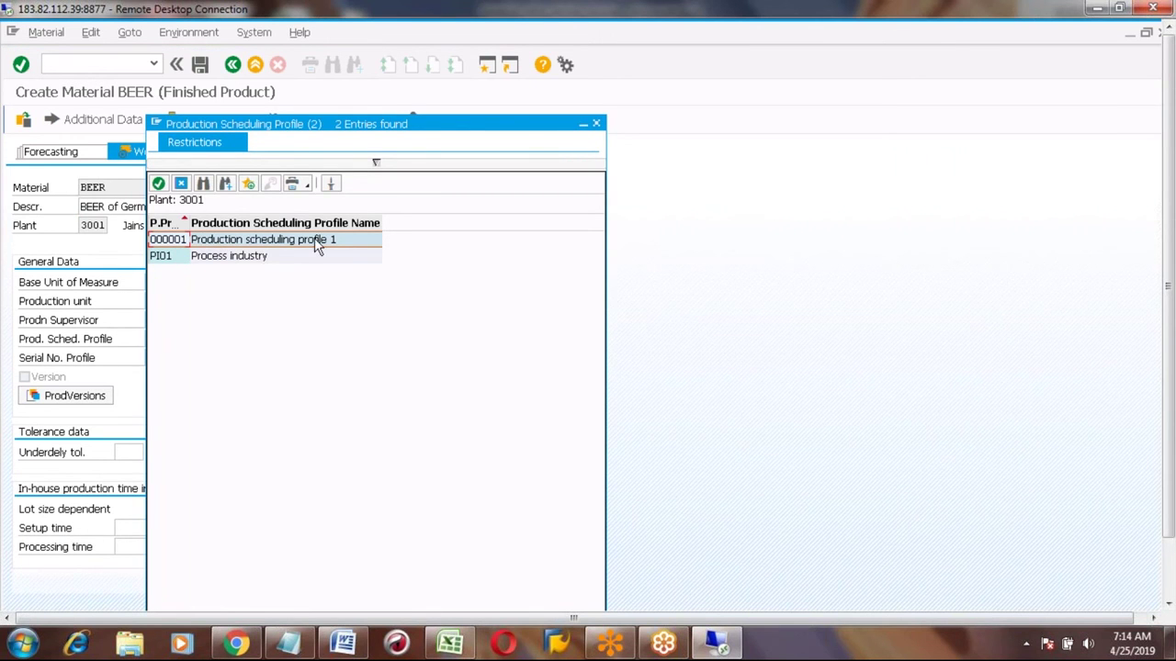
click(171, 263)
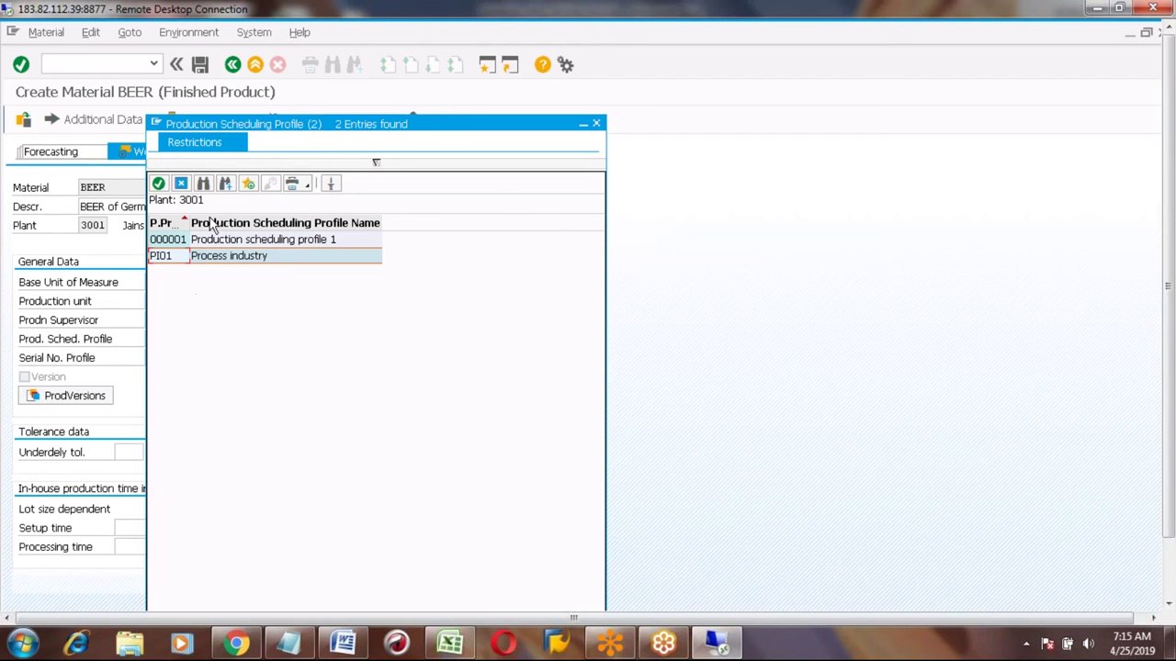
double_click(170, 257)
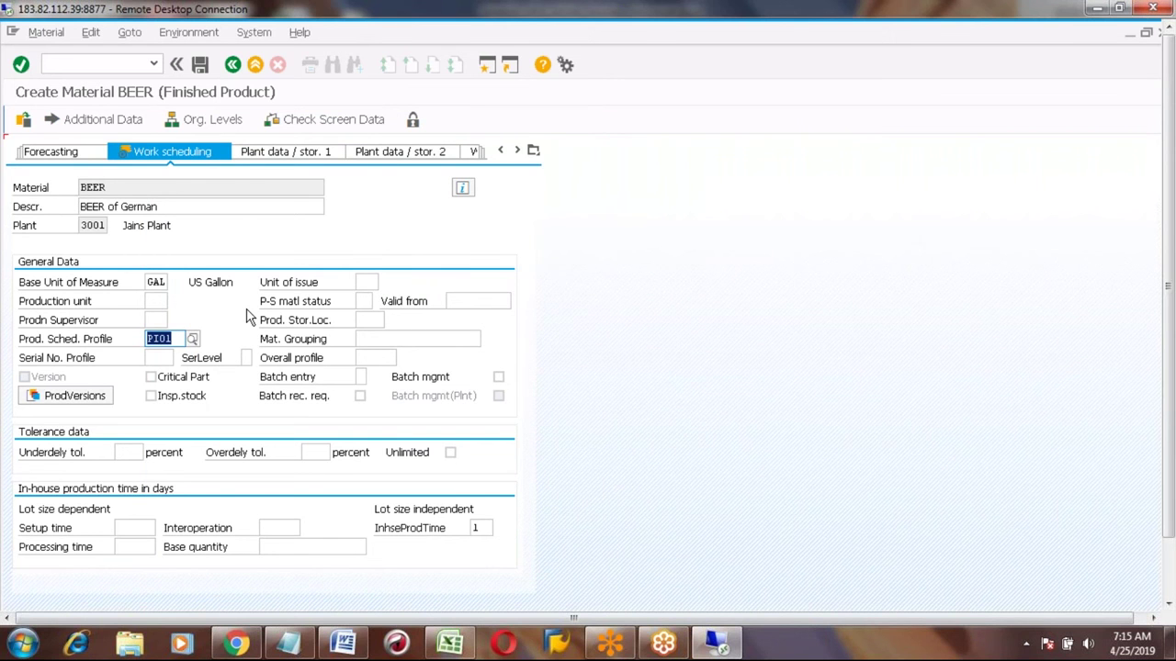
key(Return)
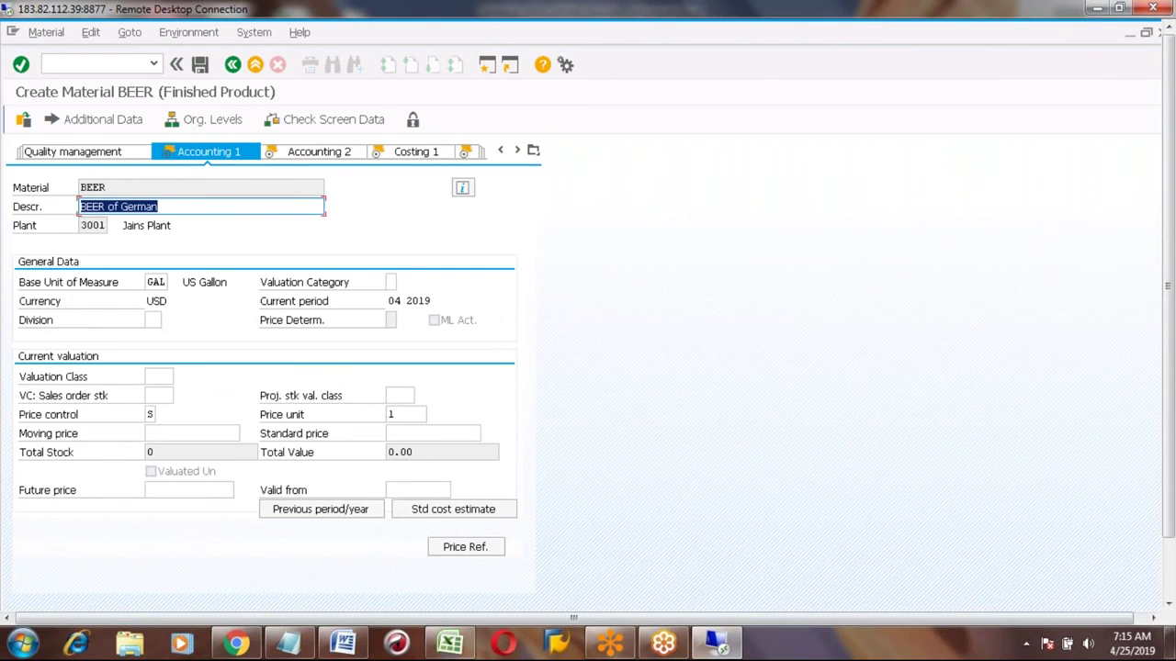
Step: Set valuation class 7920 Finished Goods and a standard price of 50, and continue to Accounting 2
click(156, 377)
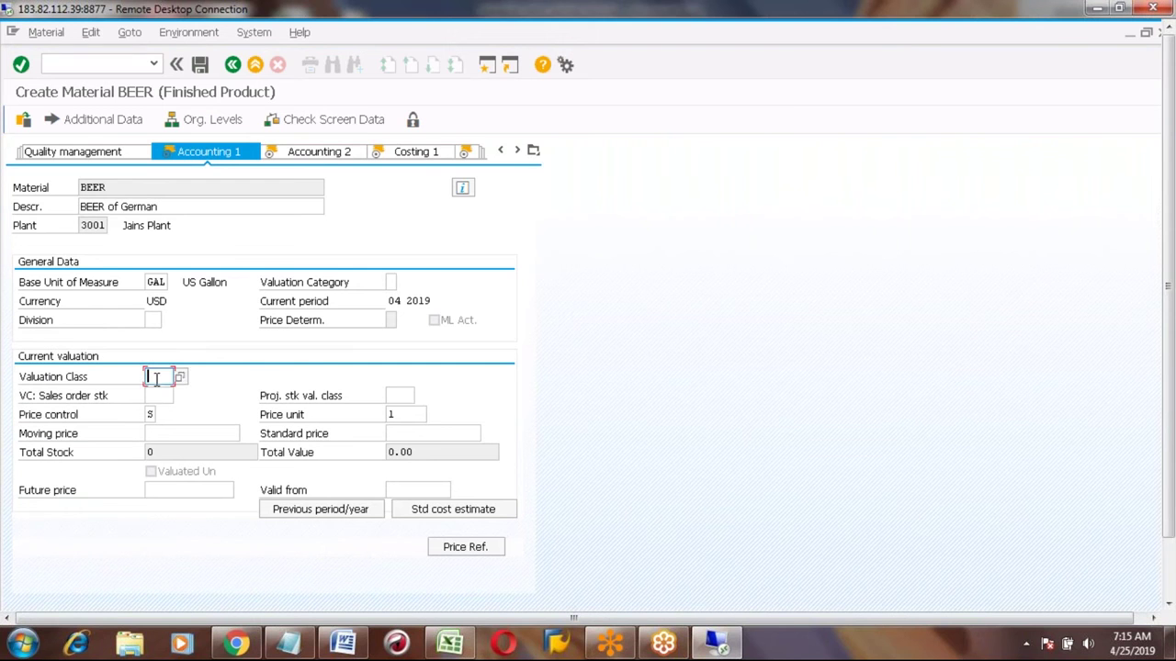
key(F4)
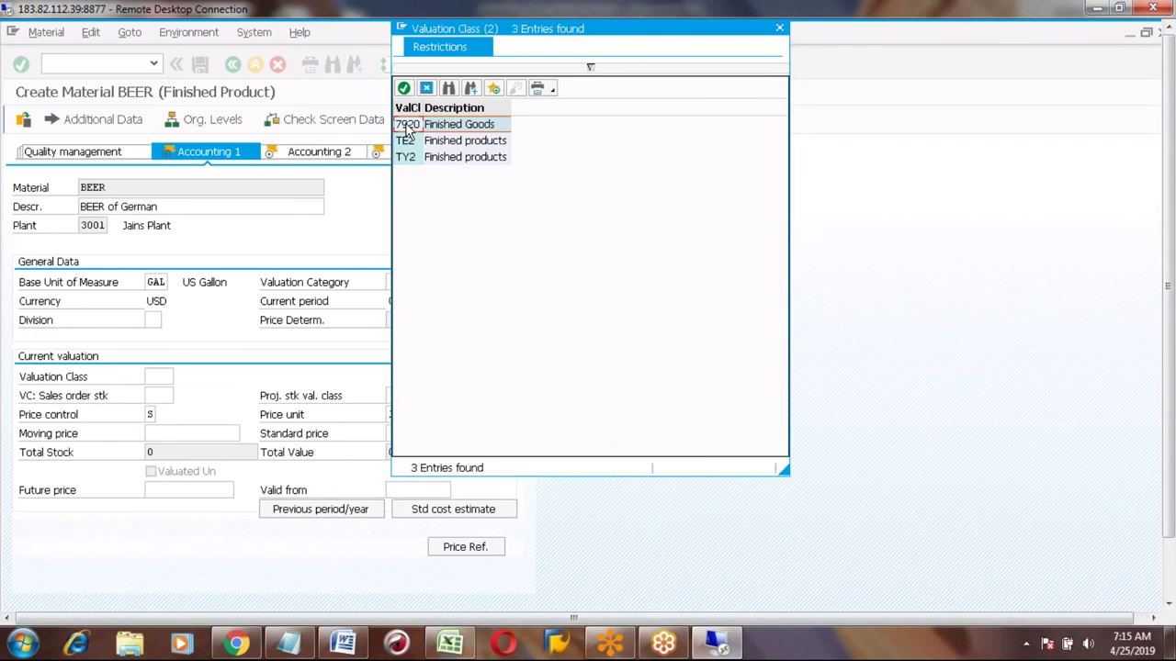
double_click(407, 124)
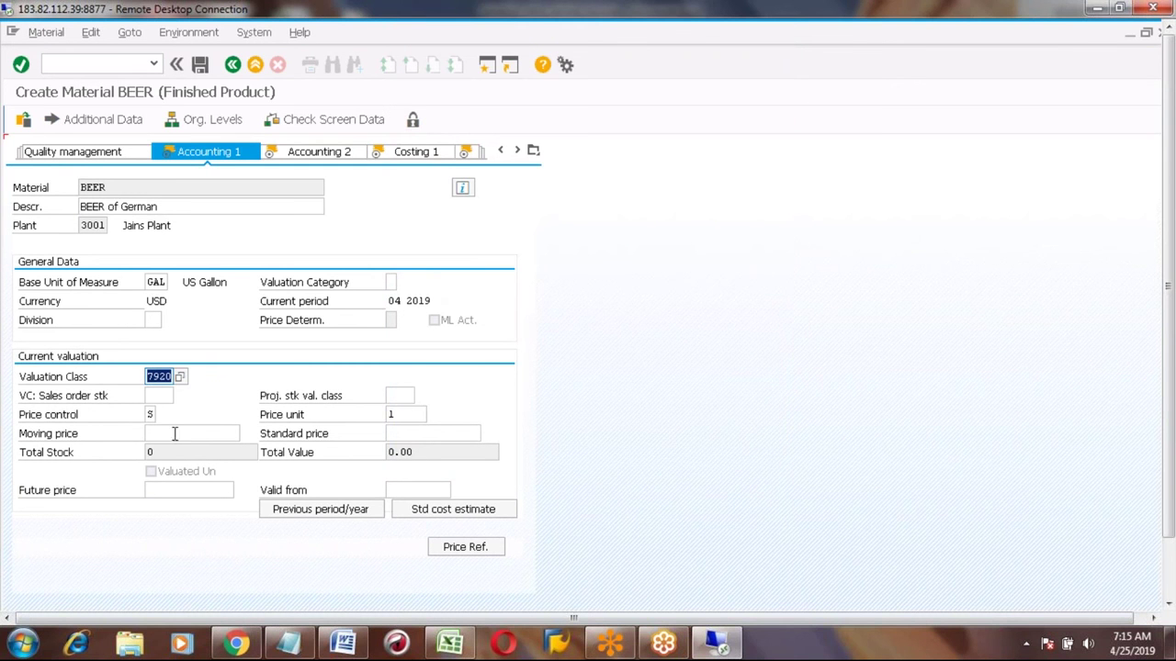
click(413, 434)
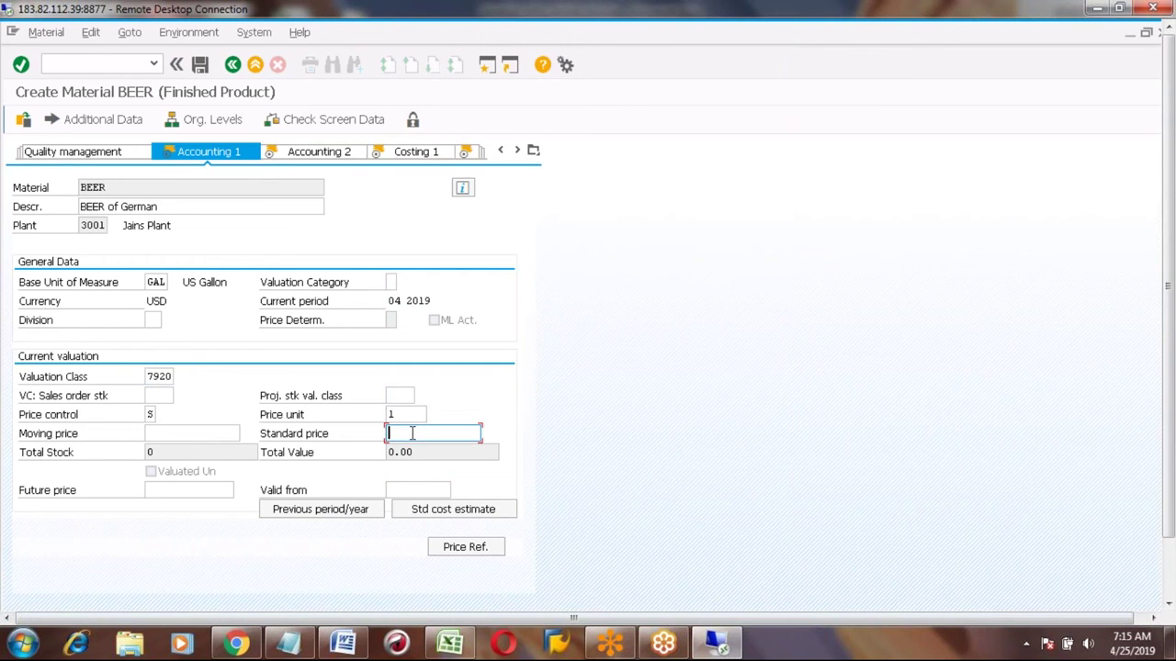
text(50)
key(Return)
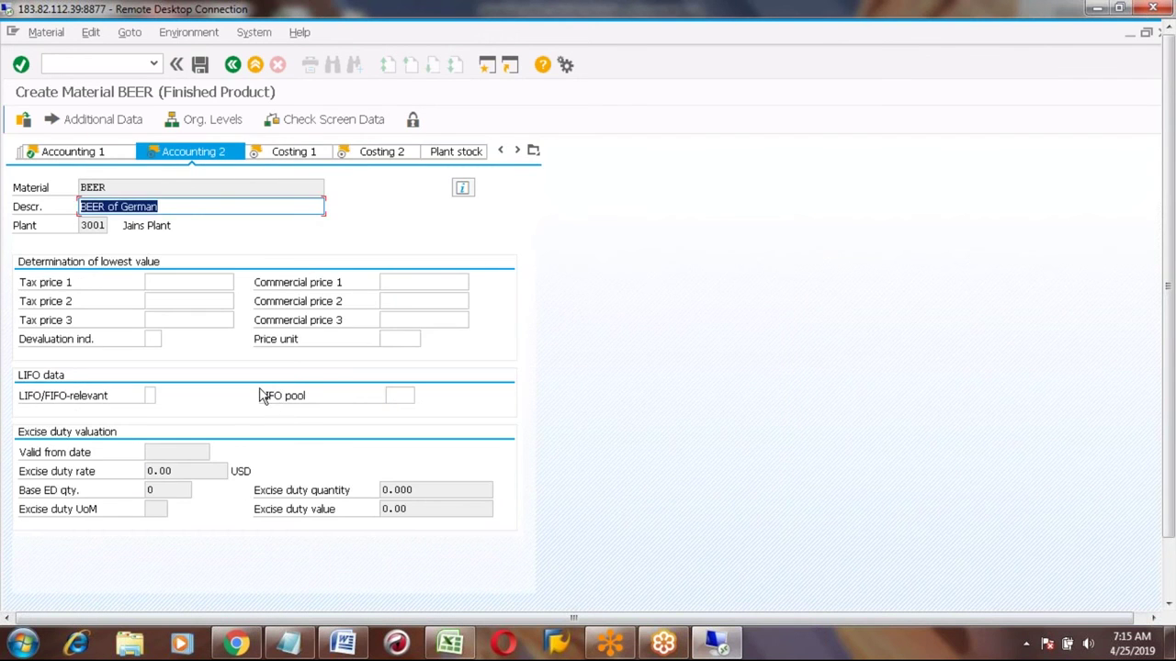
Step: Pass through the remaining accounting and costing views without entries and save the material BEER
key(Return)
key(Return)
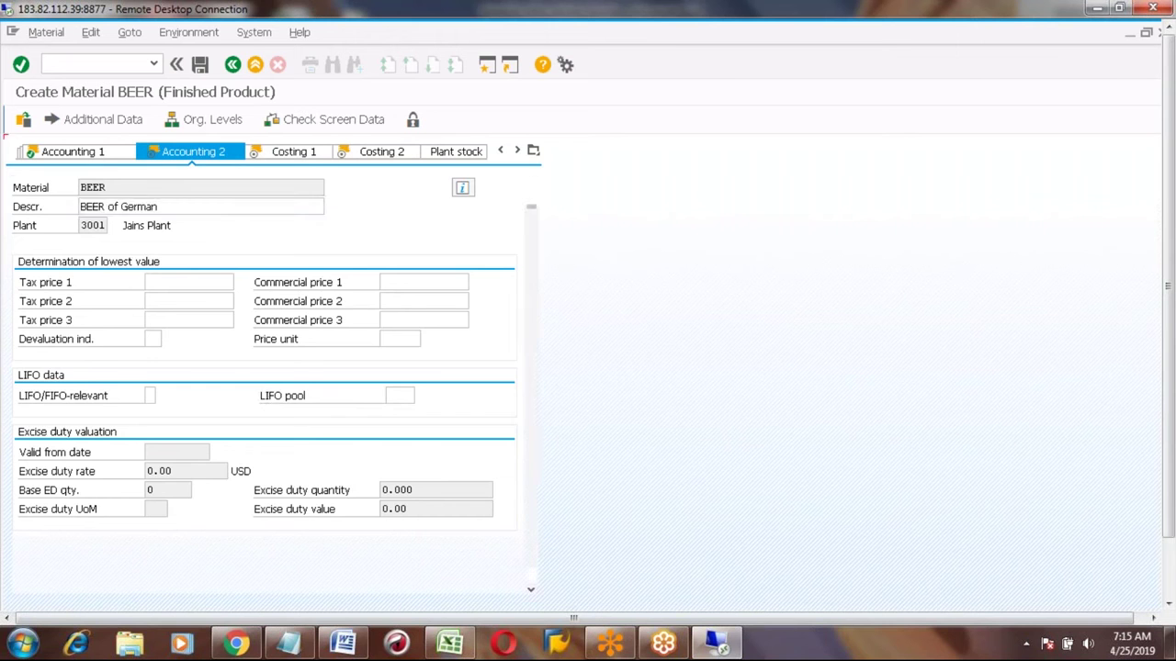
key(Return)
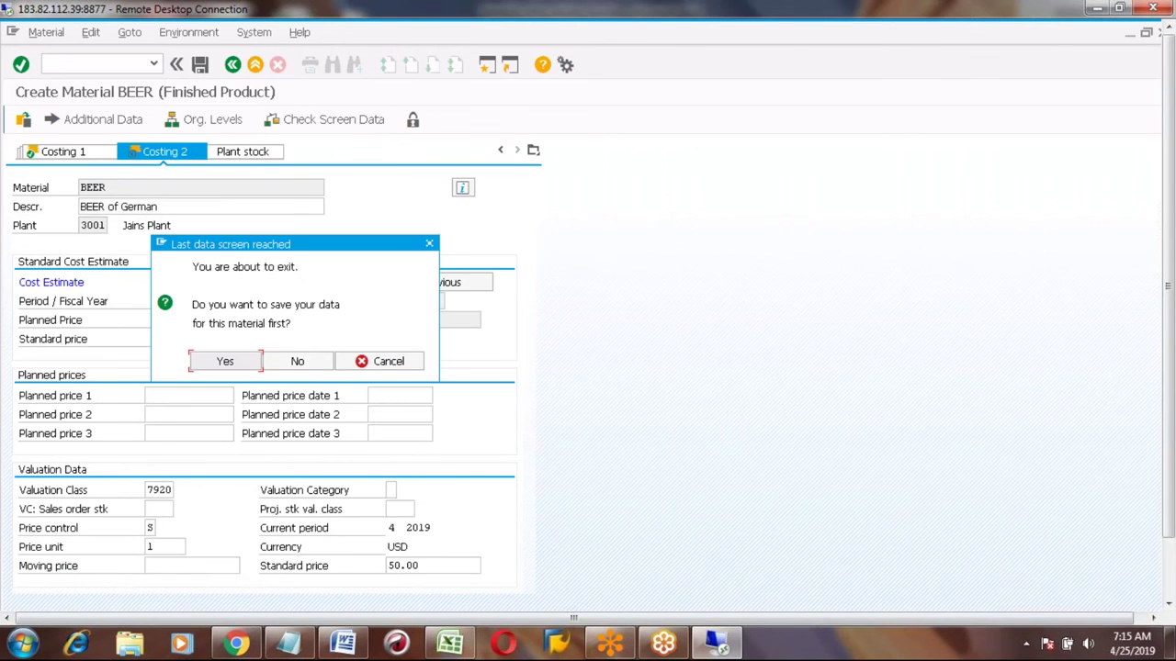
click(225, 362)
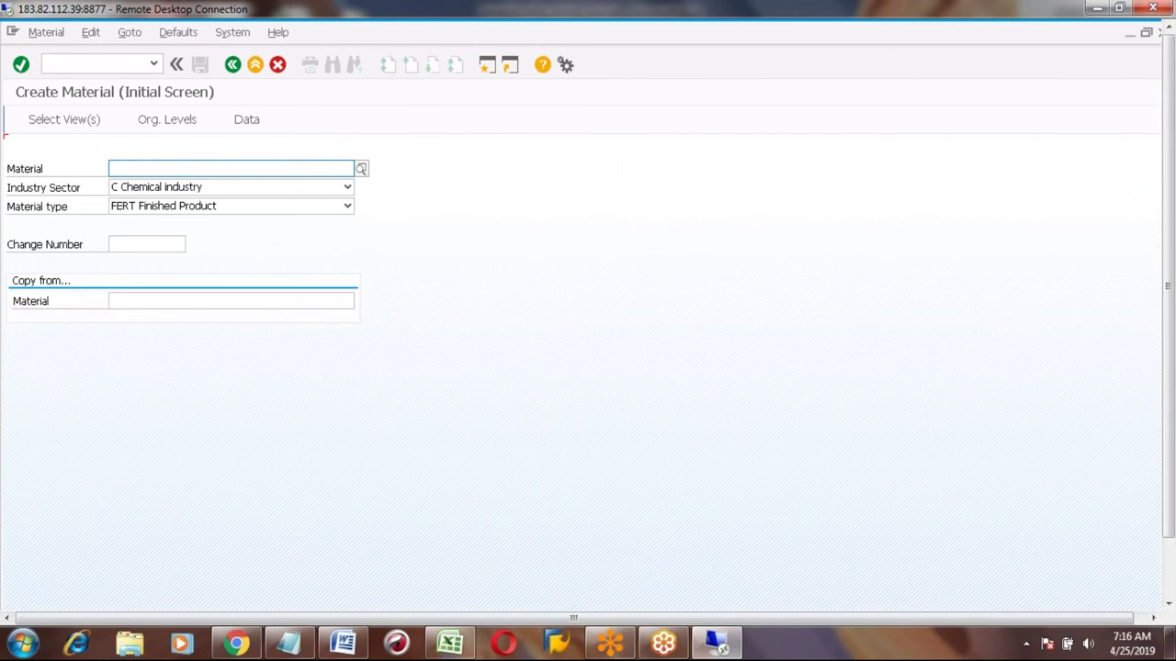
Step: Enter BARLEY as the new material and choose material type ROH Raw materials(GS11), keeping the Chemical industry sector
click(182, 166)
text(BA)
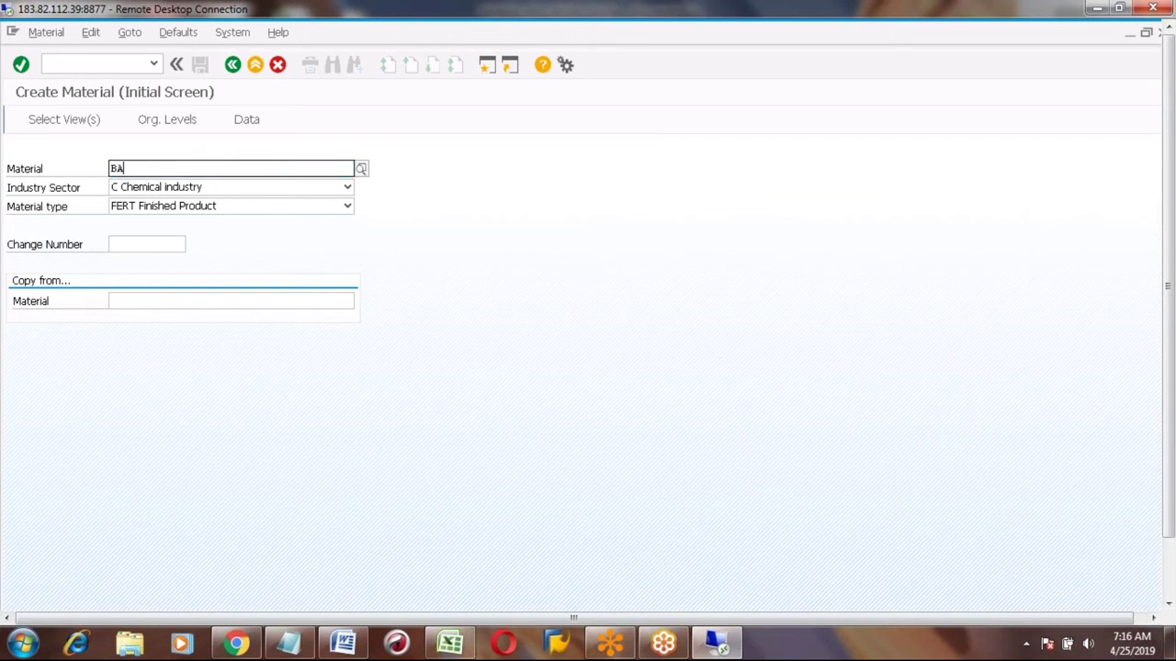
text(RL)
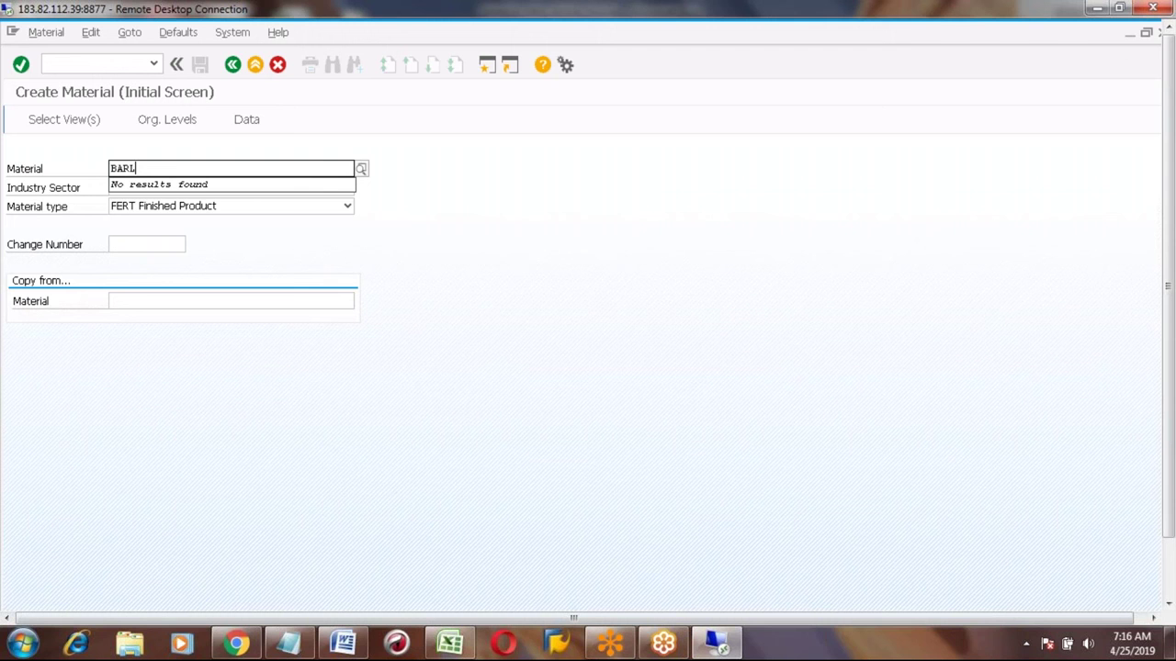
text(EY)
key(Tab)
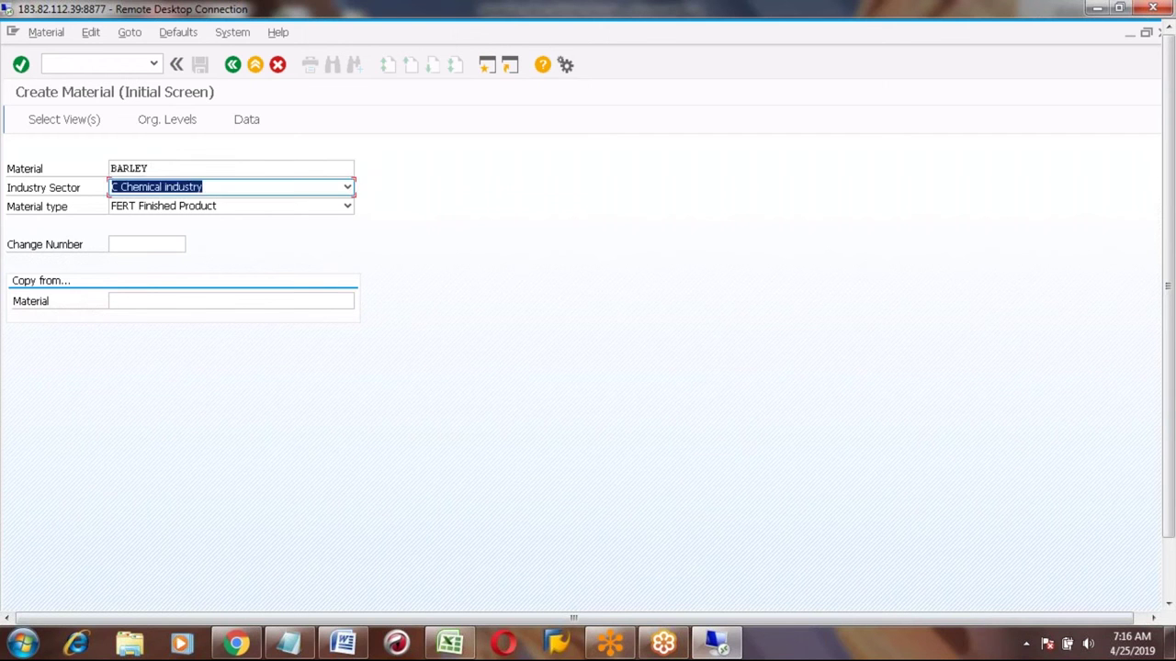
key(Tab)
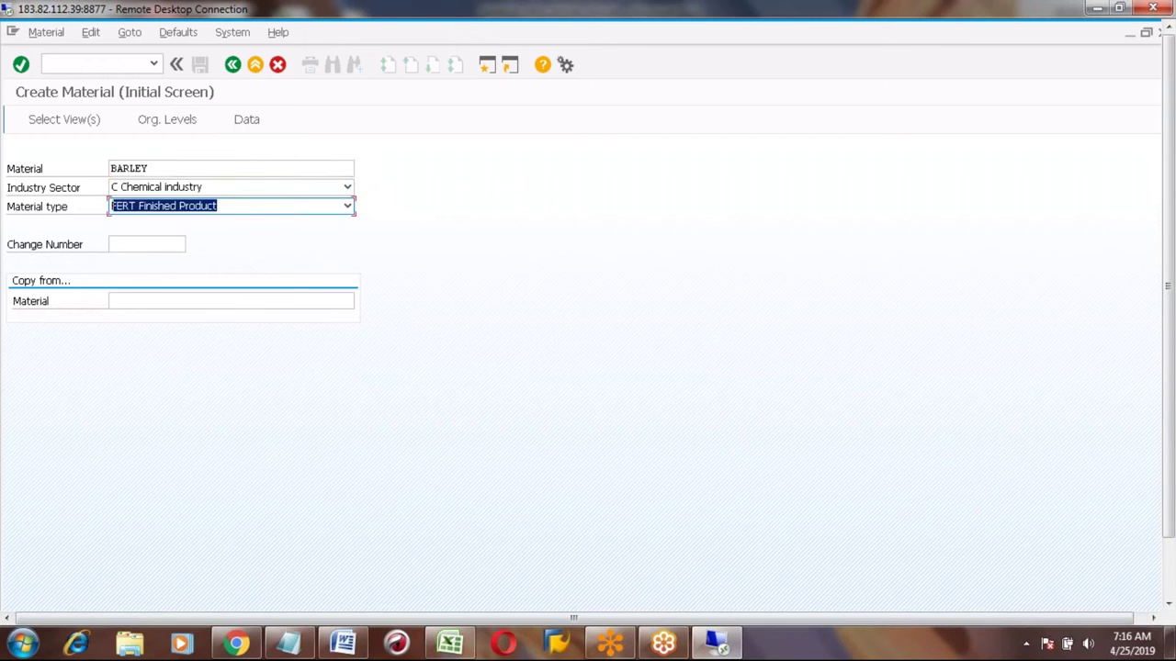
text(ROH Raw materials(GS11)
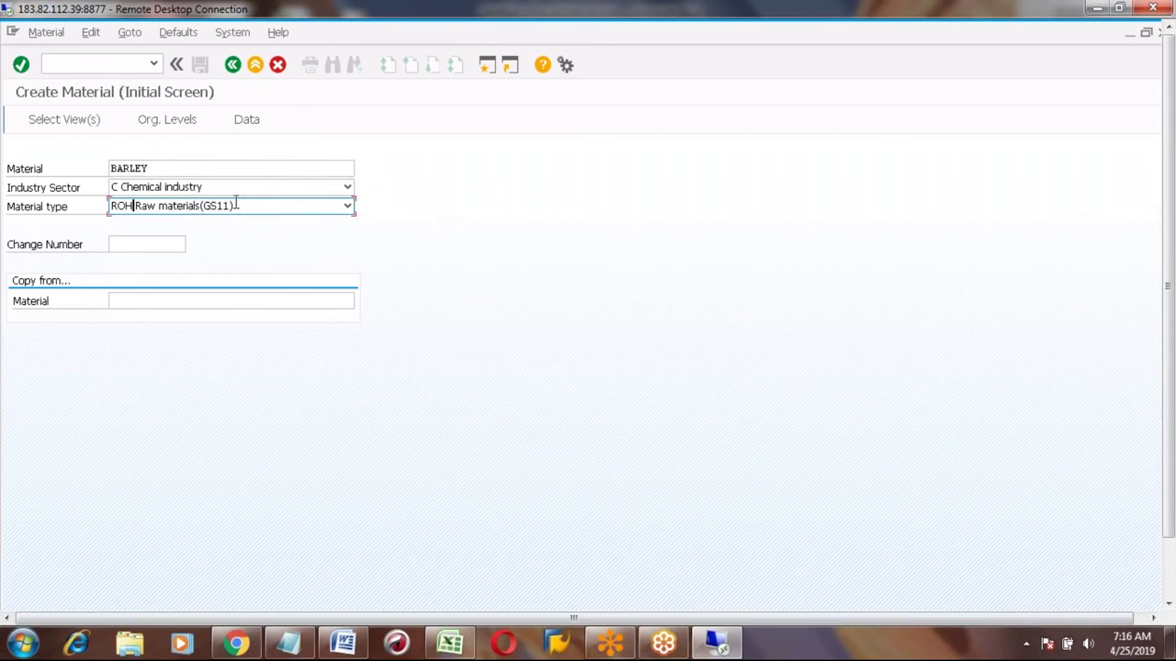
Step: Accept the preselected views and the organizational levels plant 3001 and storage location 0001 for BARLEY
key(Return)
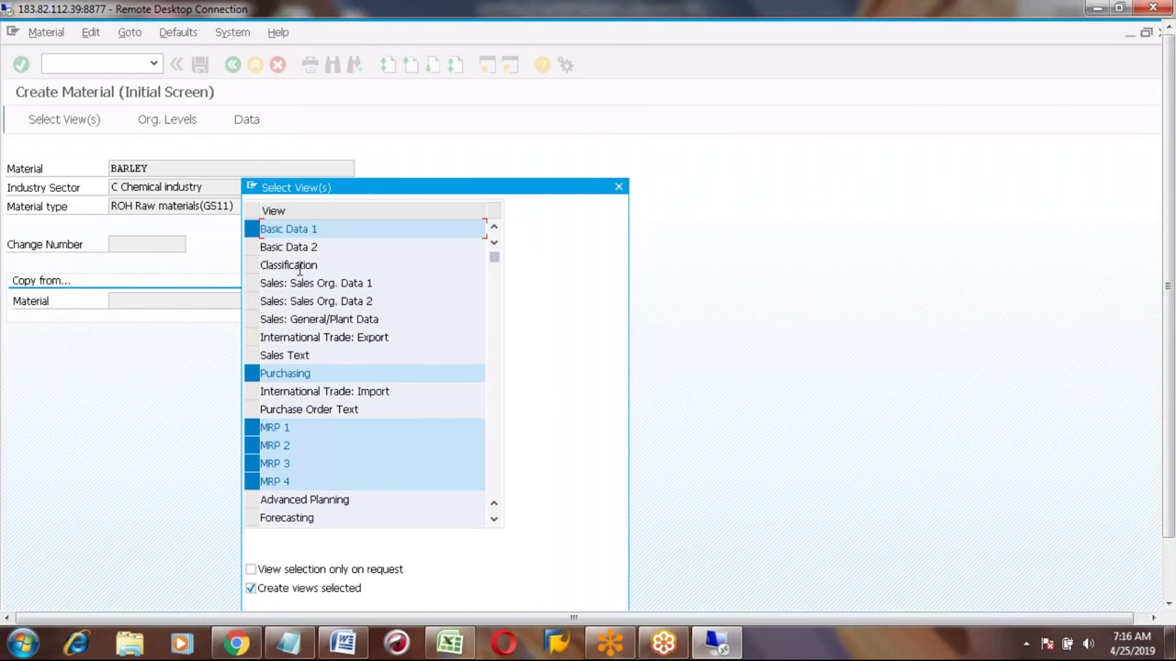
key(Return)
key(Return)
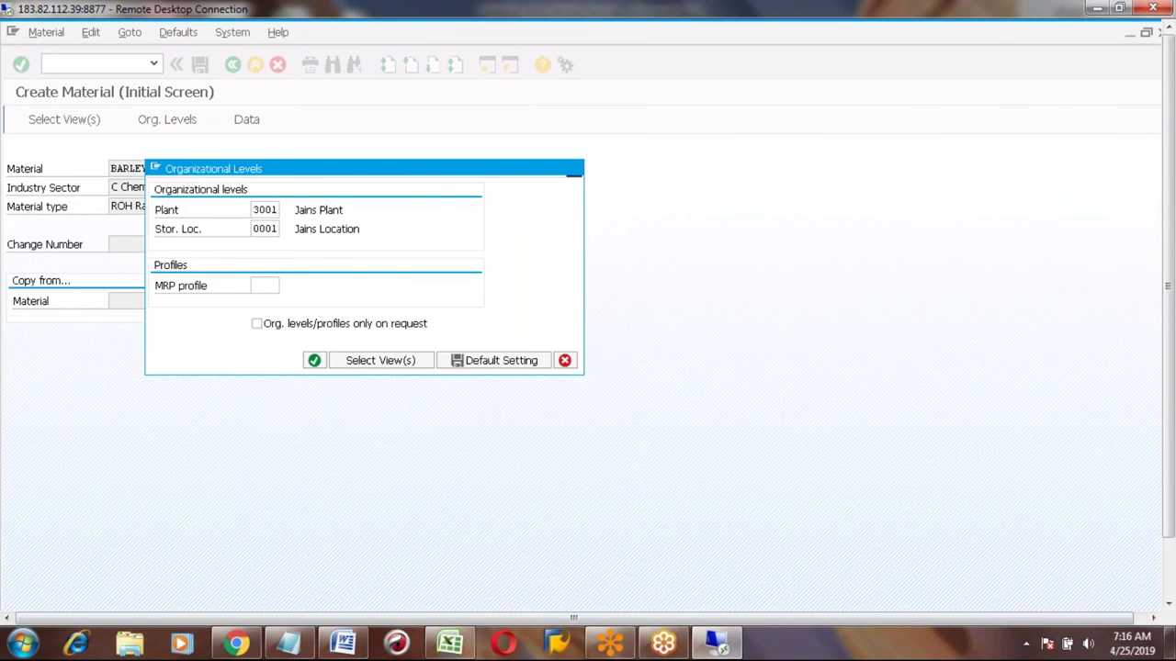
Step: Enter the material description BARLEY FOR BEER in the Basic data 1 view
text(B)
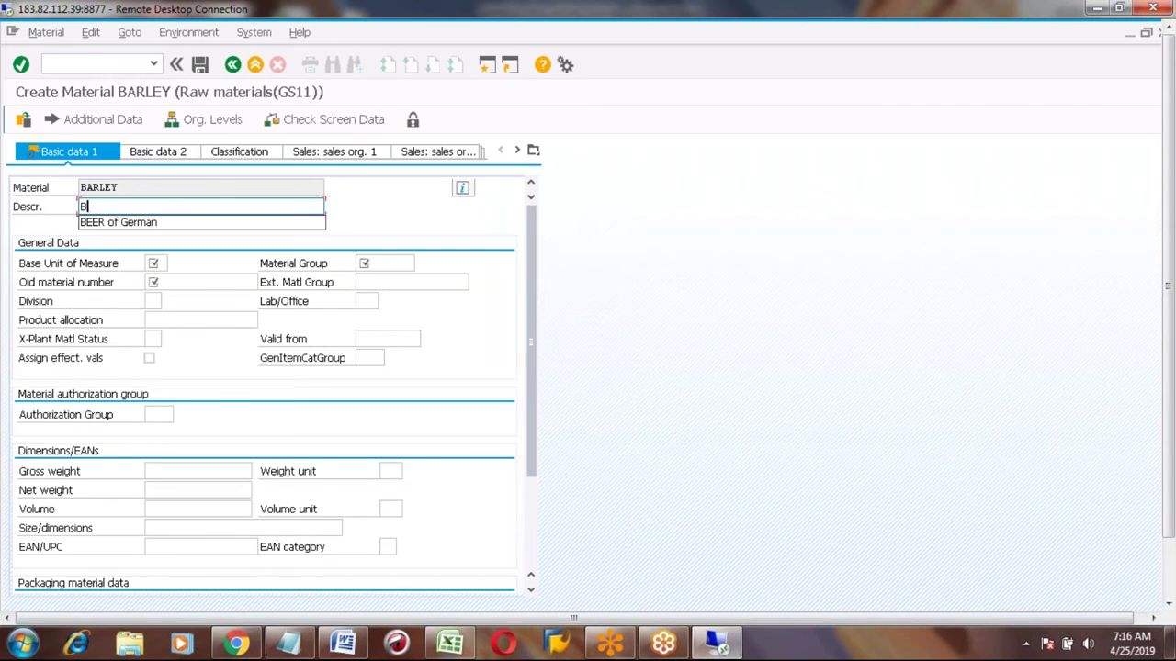
text(ARLEY )
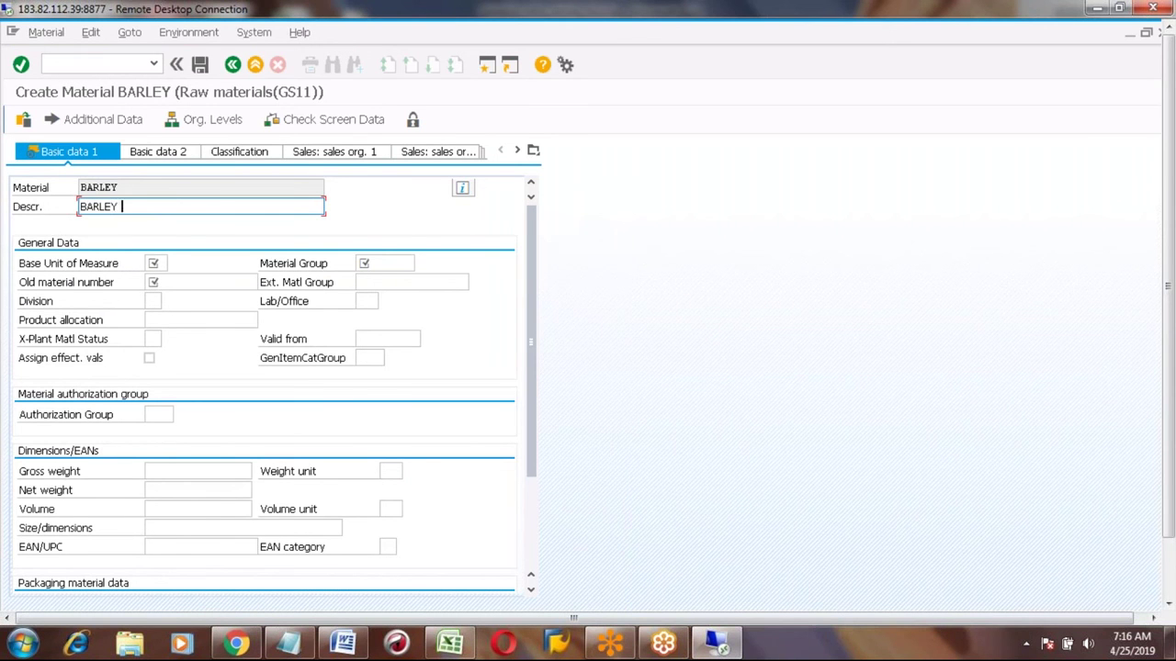
text(FOR BEER)
Step: Choose LB Pound as the base unit of measure from the list of measurement units
click(156, 262)
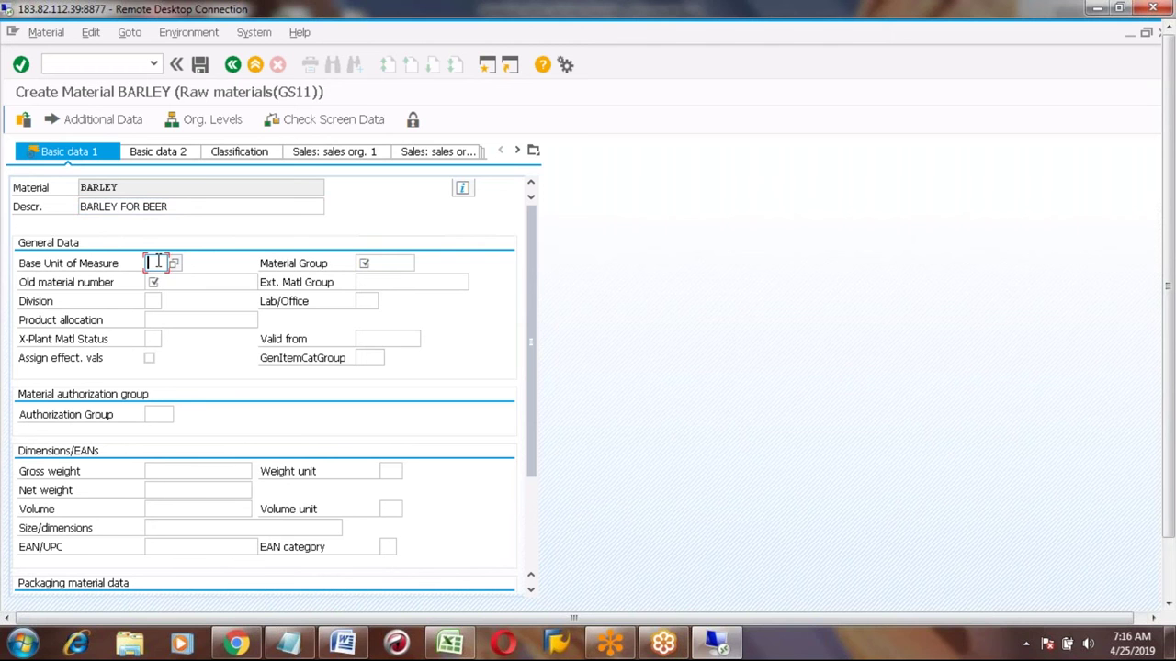
click(174, 263)
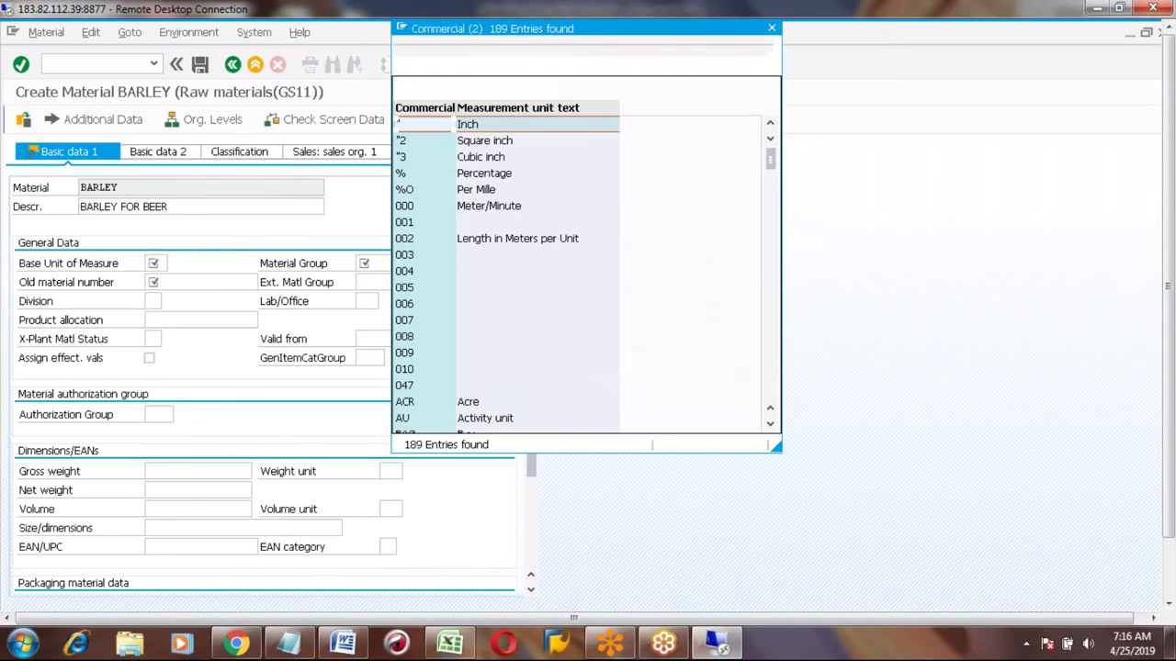
click(412, 239)
scroll(413, 243, down, 6)
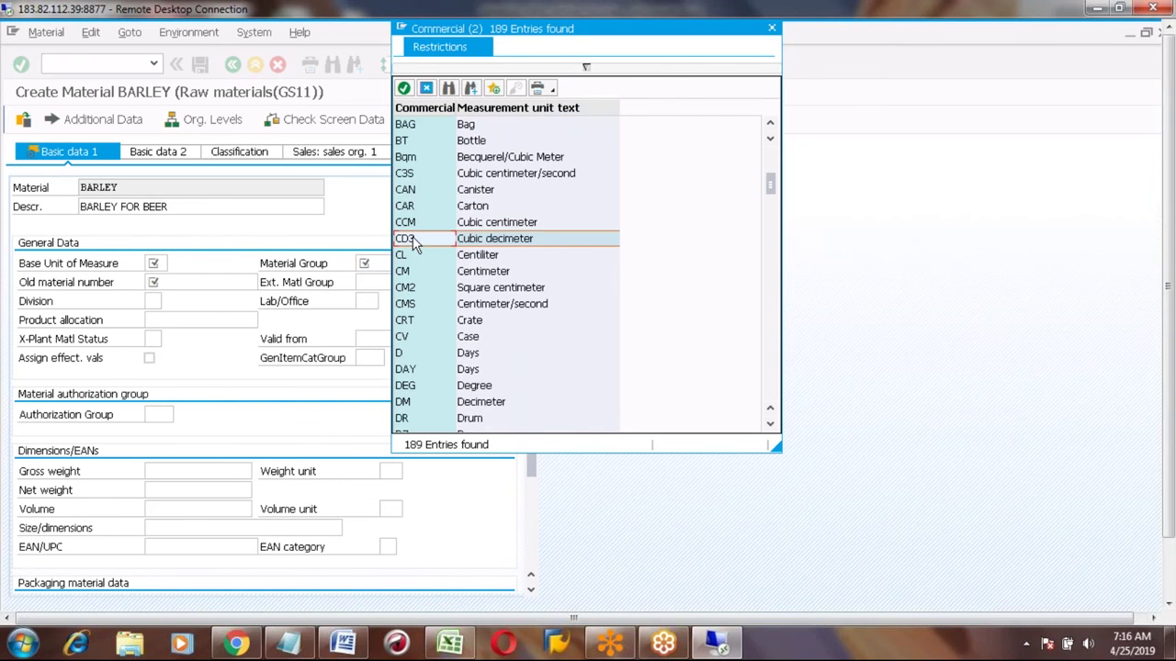
scroll(413, 244, down, 6)
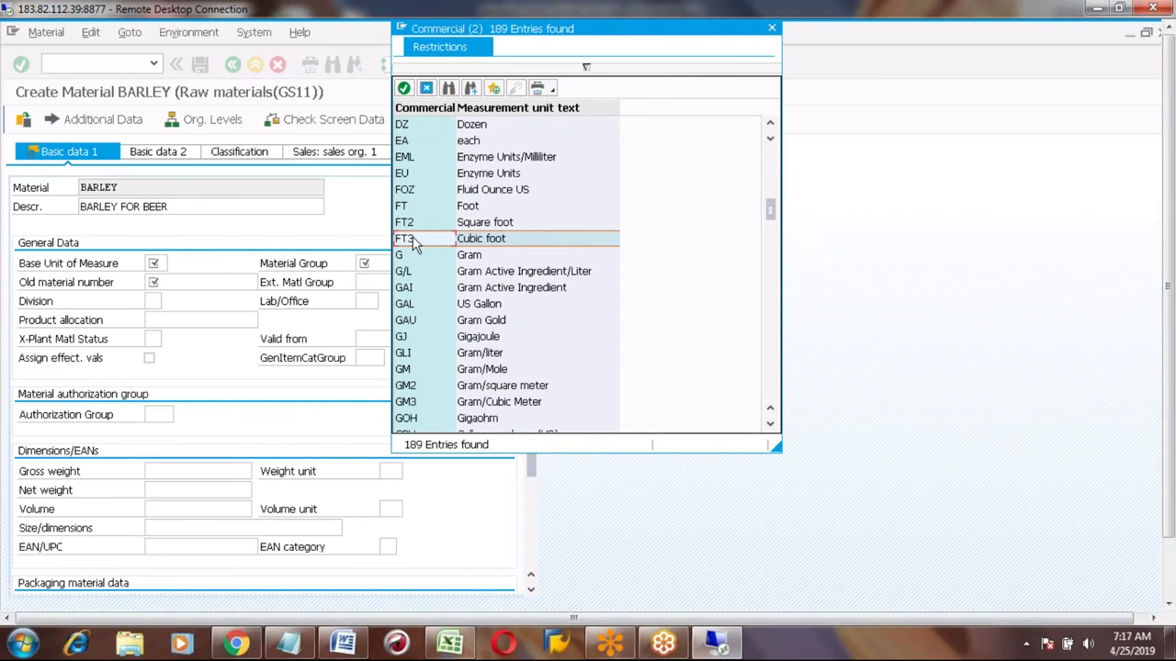
scroll(412, 243, down, 6)
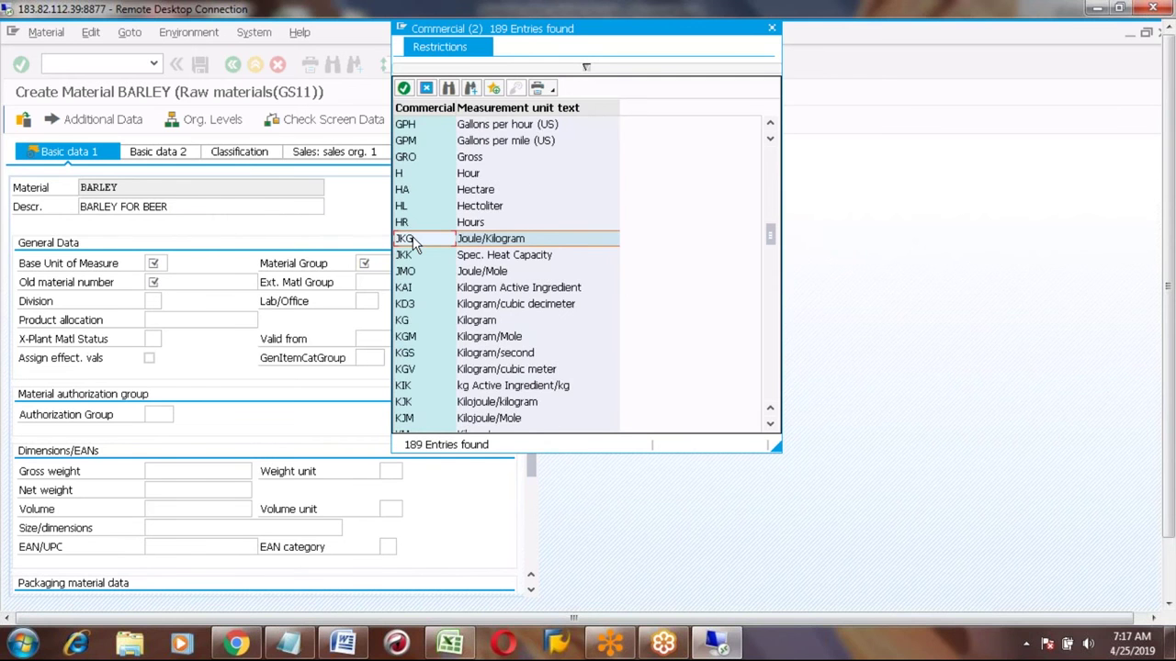
scroll(412, 243, down, 6)
scroll(412, 243, down, 6)
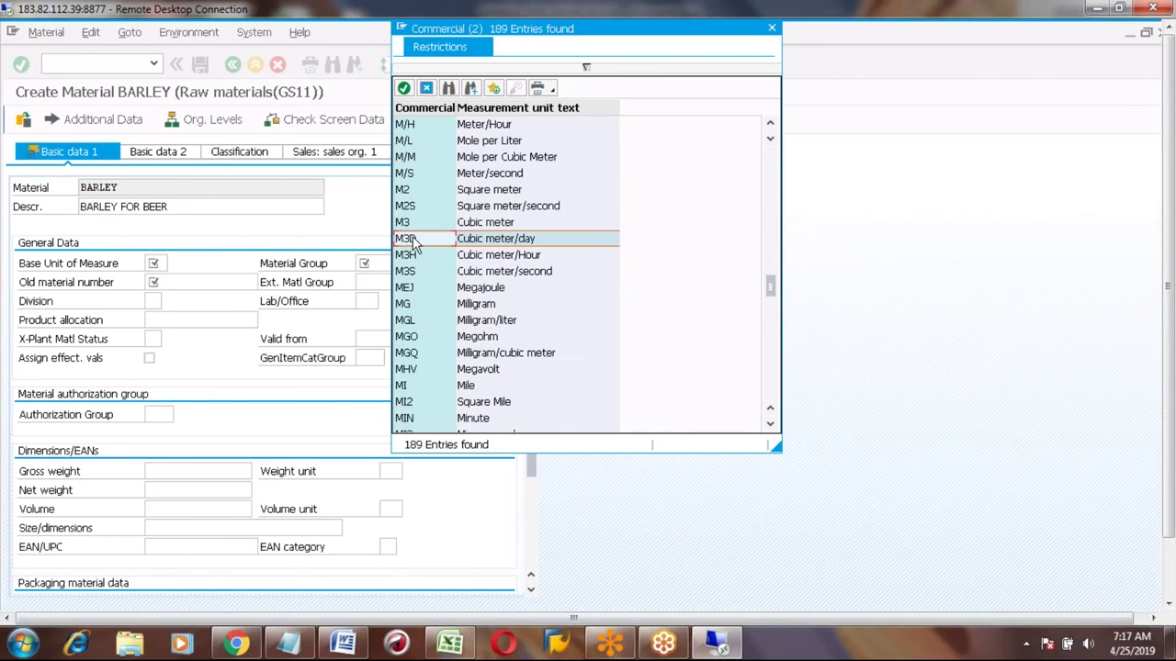
scroll(413, 244, down, 6)
scroll(413, 243, down, 6)
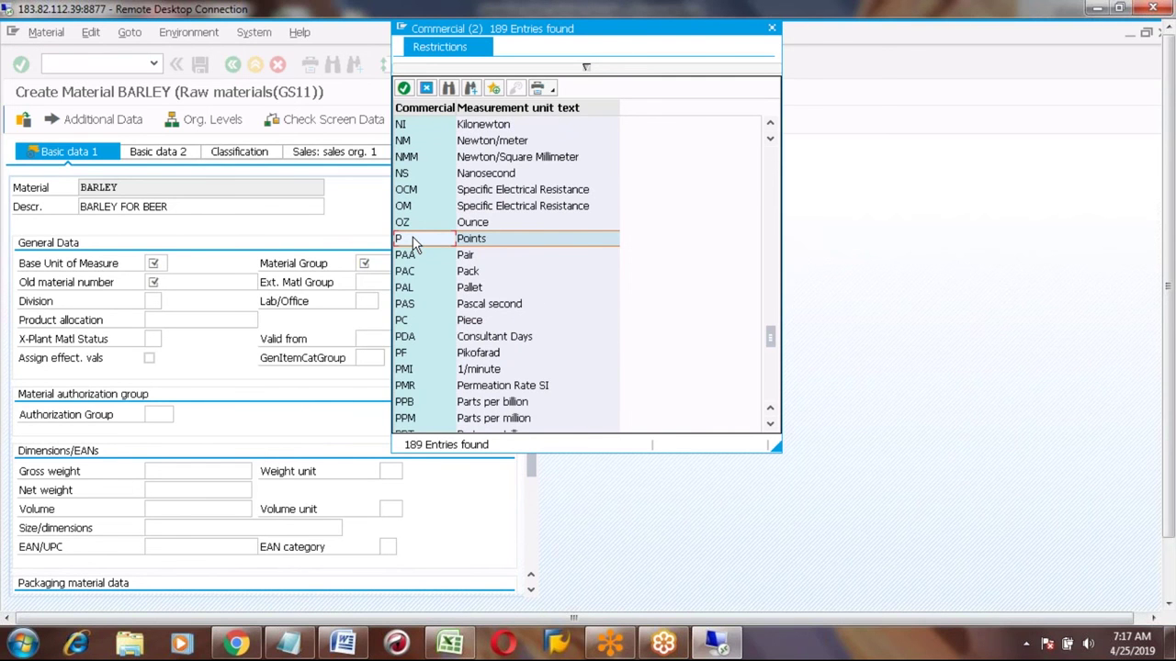
scroll(412, 243, up, 6)
scroll(412, 243, up, 12)
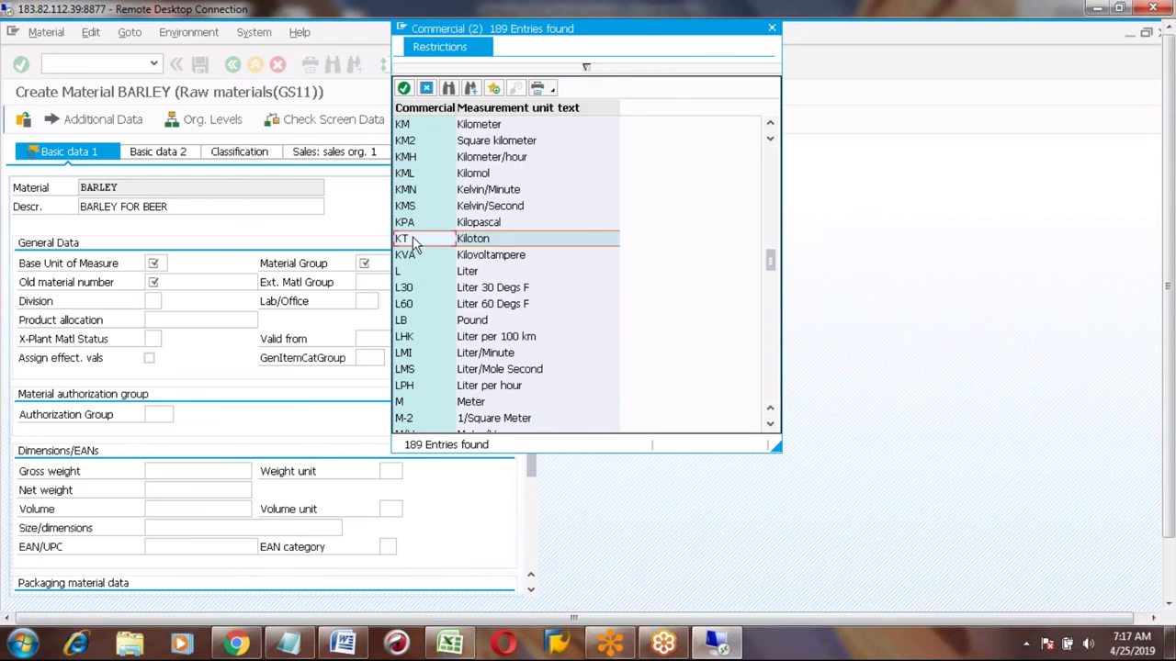
double_click(404, 319)
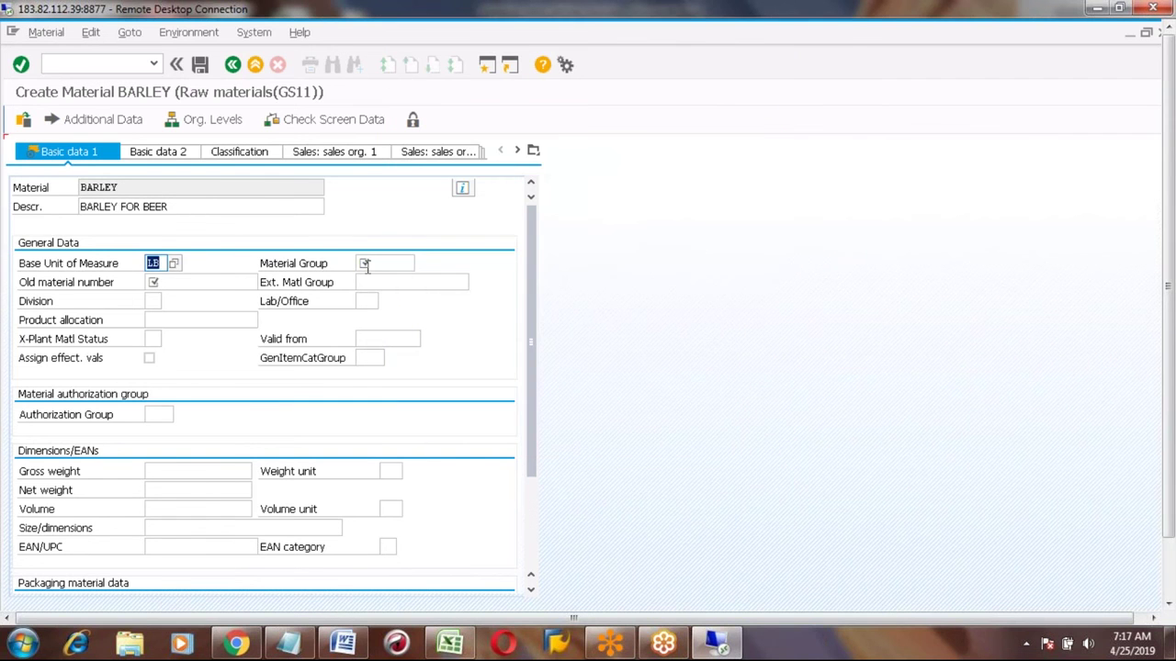
Step: Set material group 02 and old material number BARLEY, and continue to the Purchasing view
click(364, 264)
text(02)
key(Return)
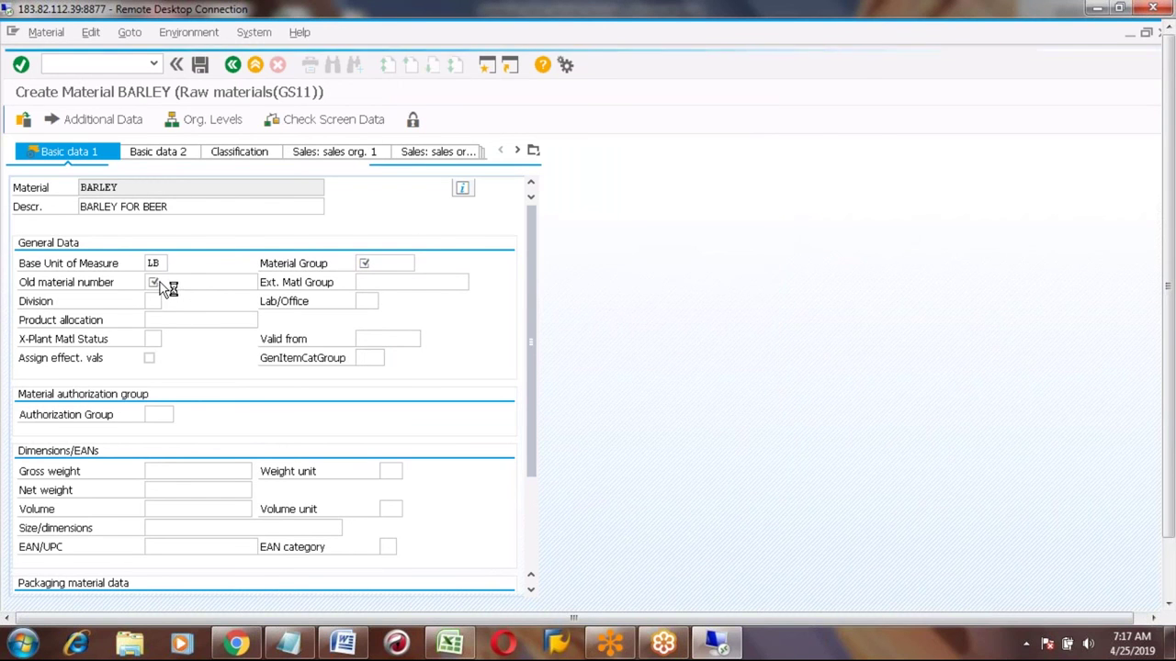
click(173, 282)
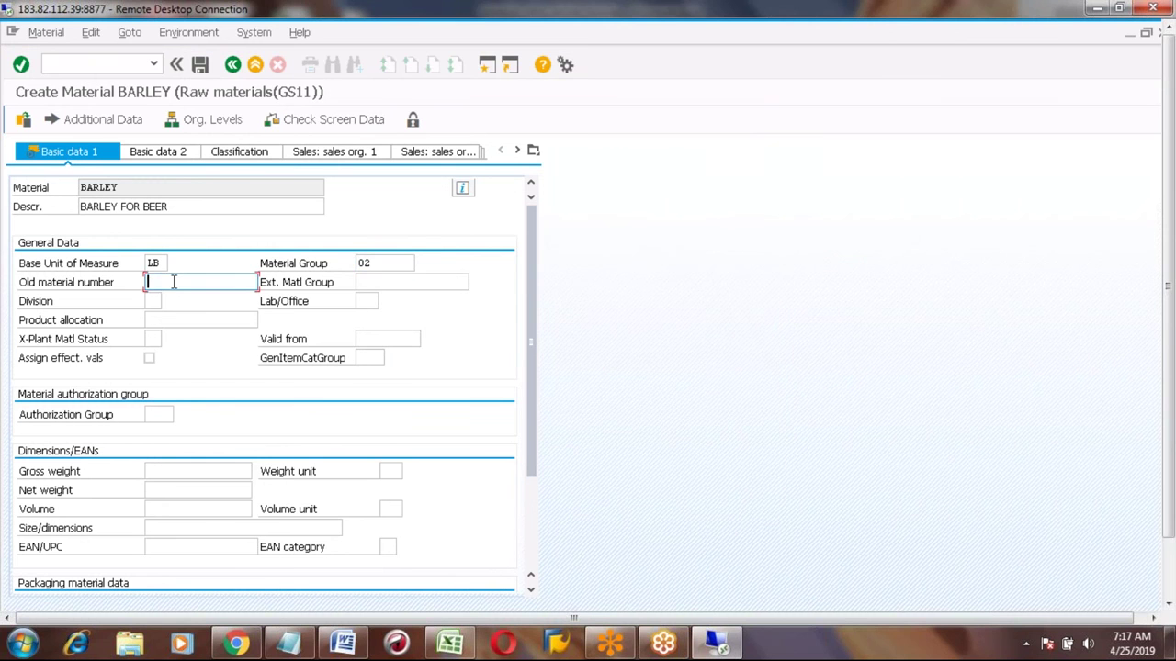
text(BARLEY)
key(Return)
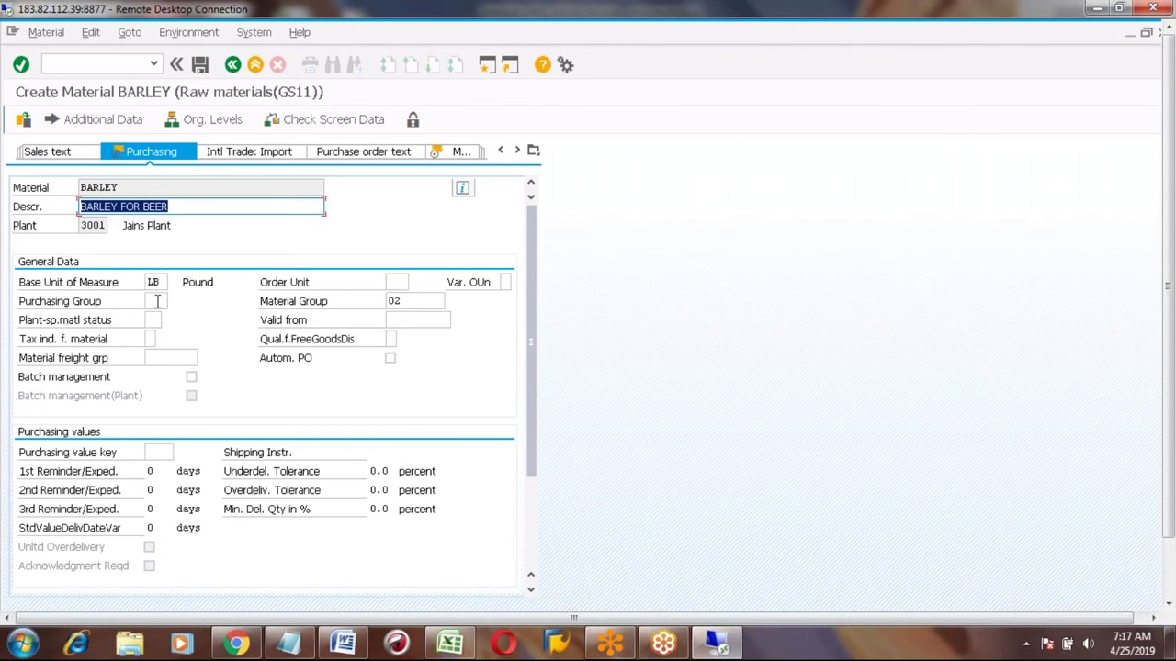
Step: Assign purchasing group 001 from the list of purchasing groups and continue to the MRP 1 view
click(157, 300)
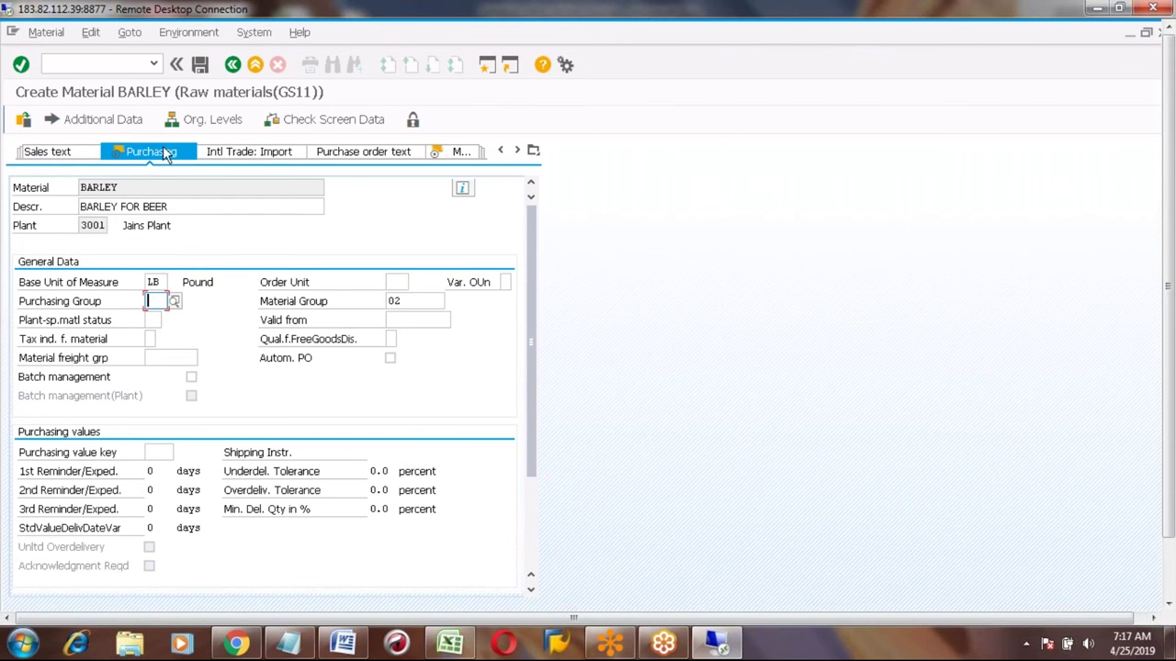
click(176, 302)
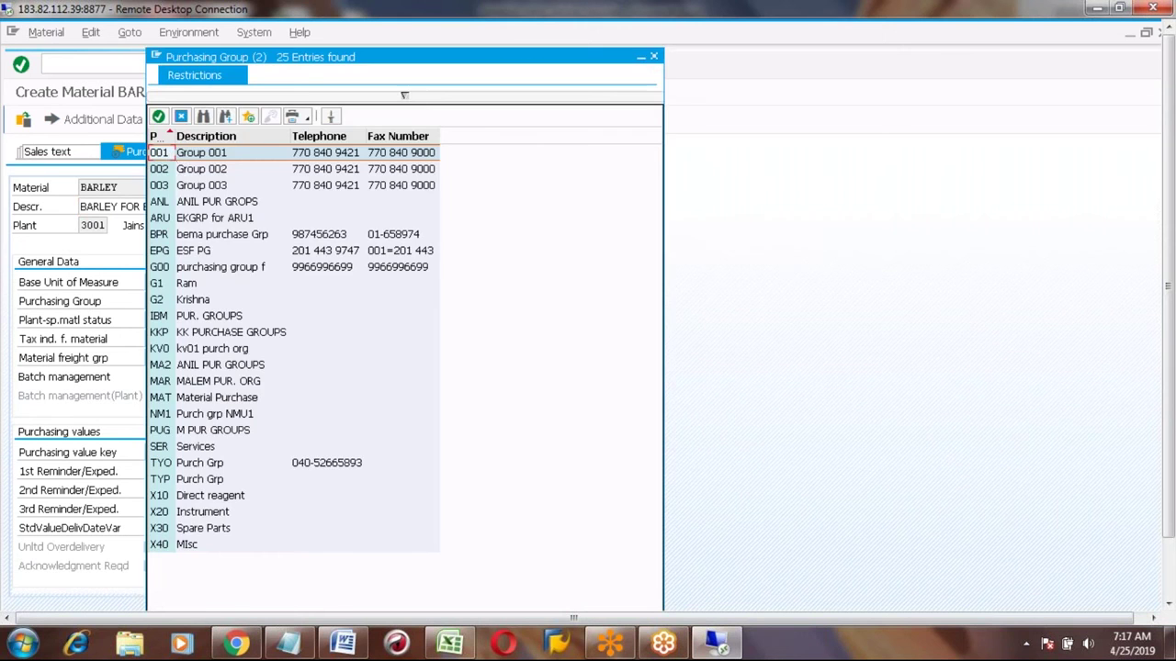
double_click(165, 153)
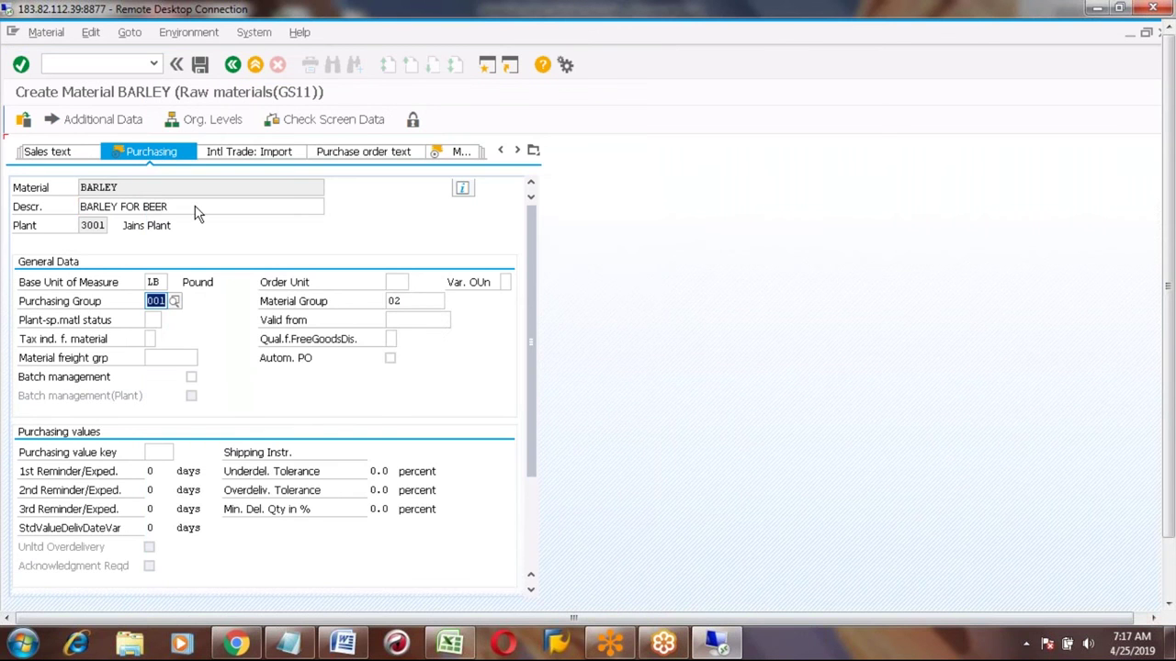
key(Return)
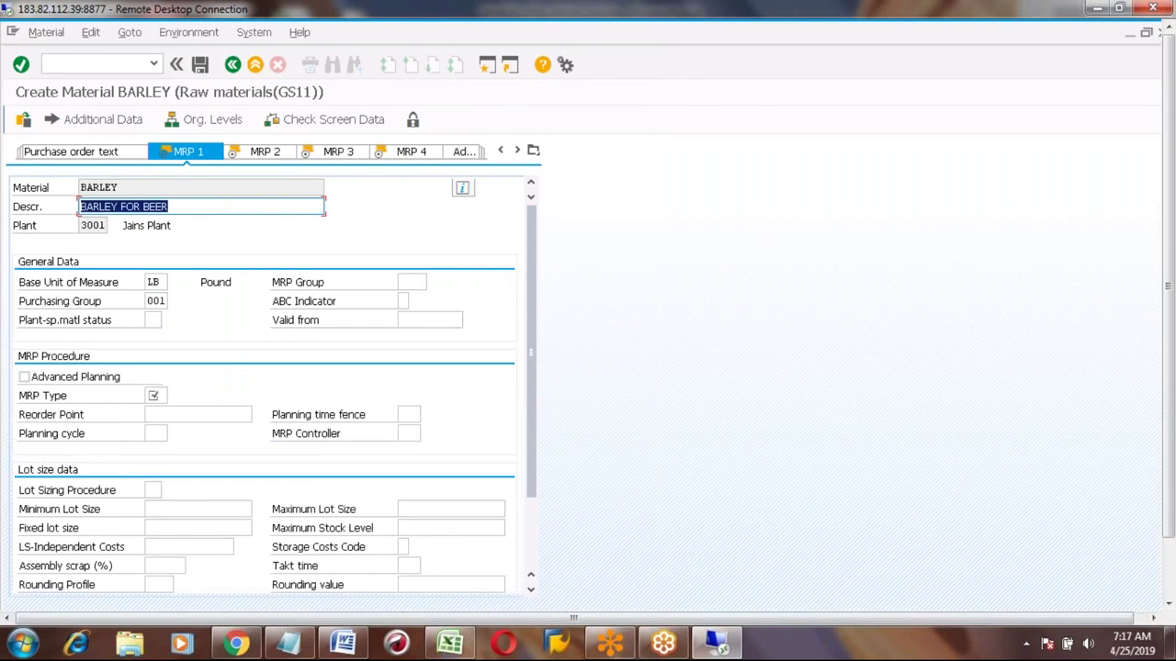
Step: Set MRP type PD, MRP controller 001 and lot sizing procedure EX, and continue to the MRP 2 view
click(153, 395)
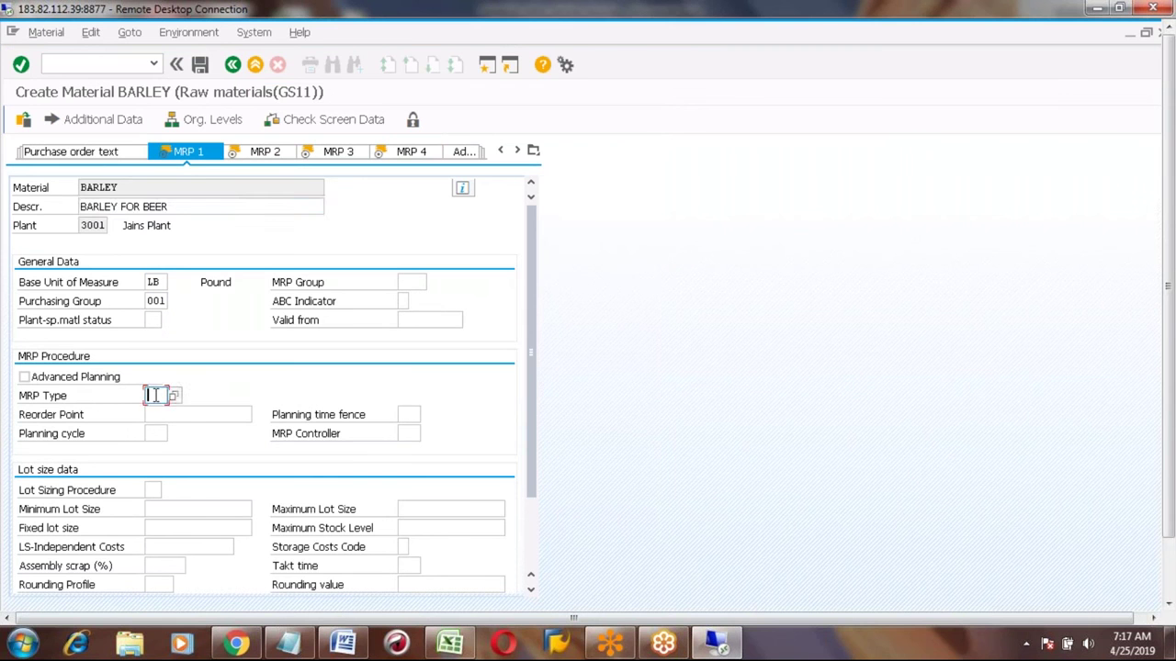
text(PD)
click(410, 434)
text(001)
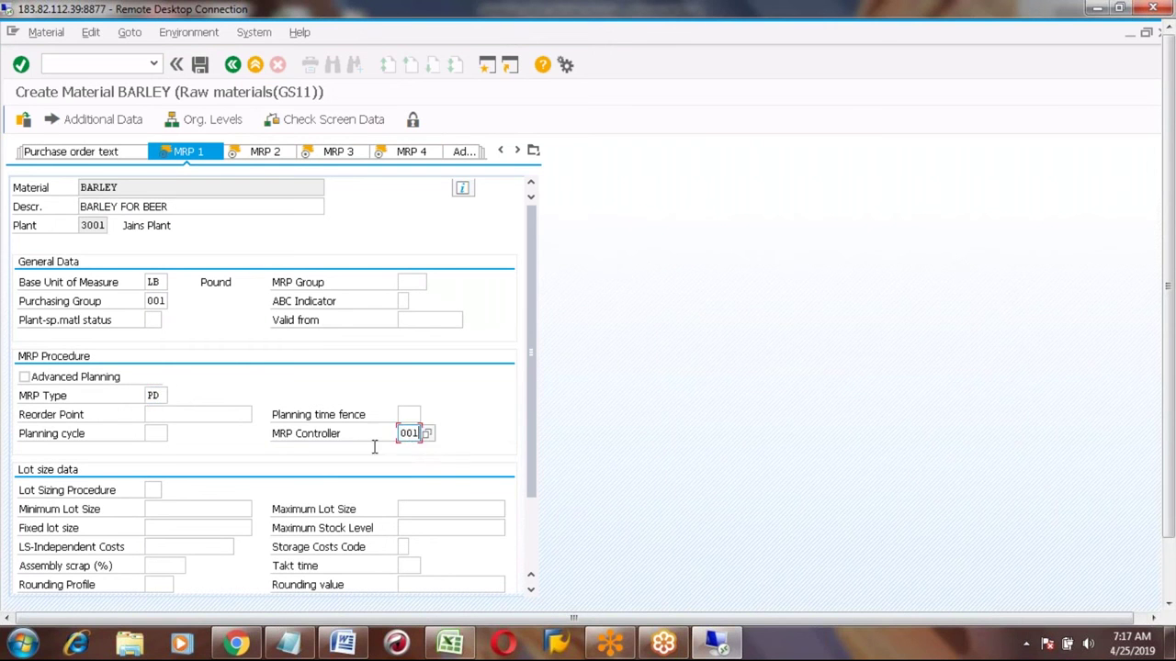
click(154, 489)
text(EX)
key(Return)
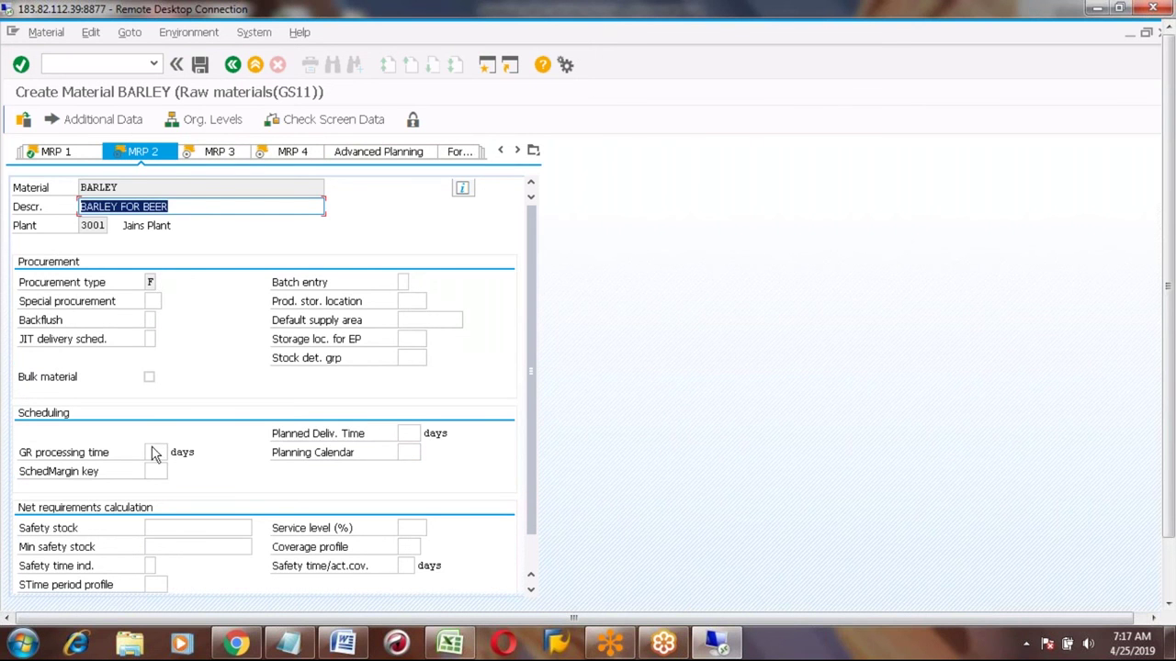
Step: Set the planned delivery time to 1 day and the scheduling margin key to 000, and continue to the MRP 3 view
click(410, 433)
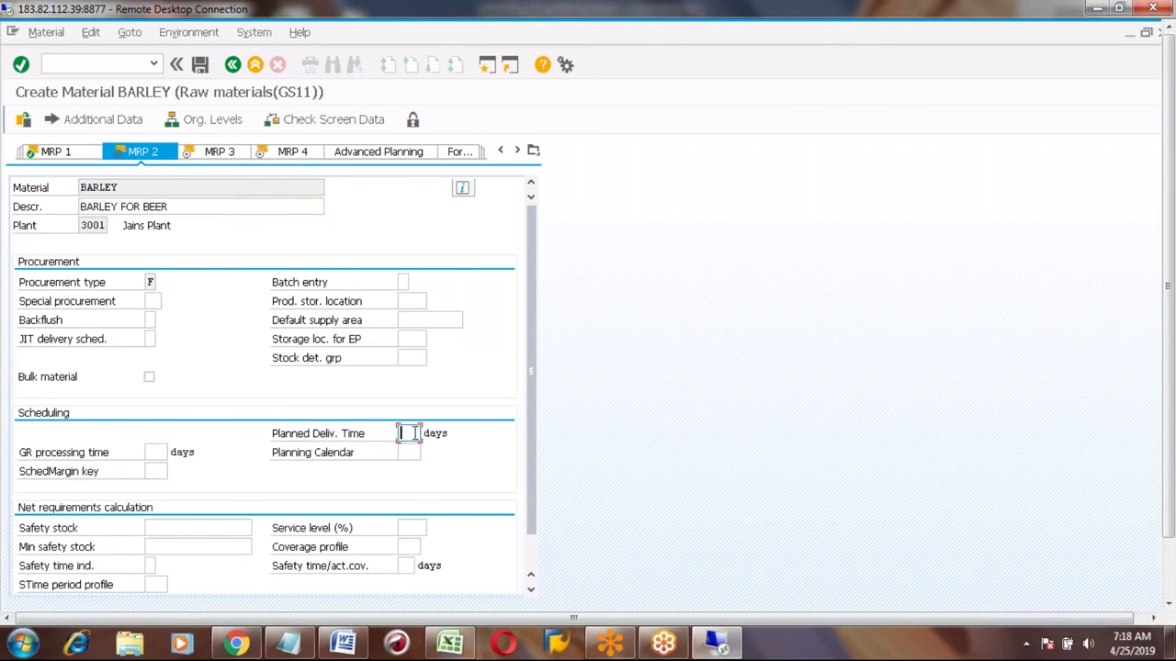
text(1)
click(160, 471)
text(000)
key(Return)
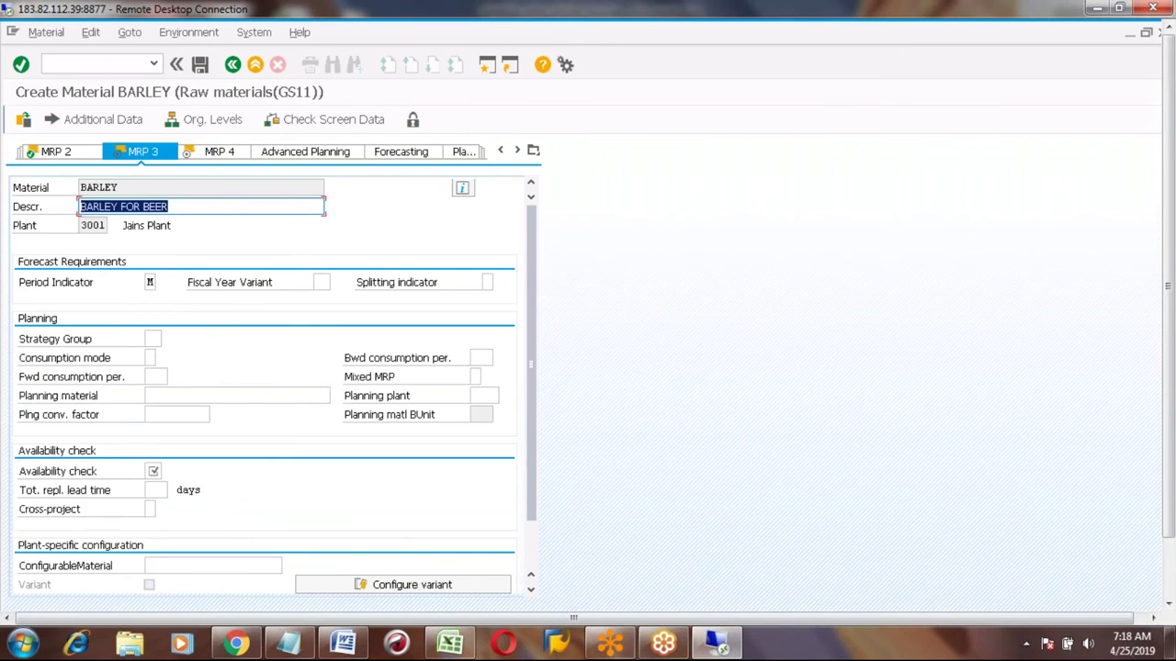
Step: Set the availability check to 02 and continue past MRP 4 to the Accounting 1 view
click(152, 470)
key(Return)
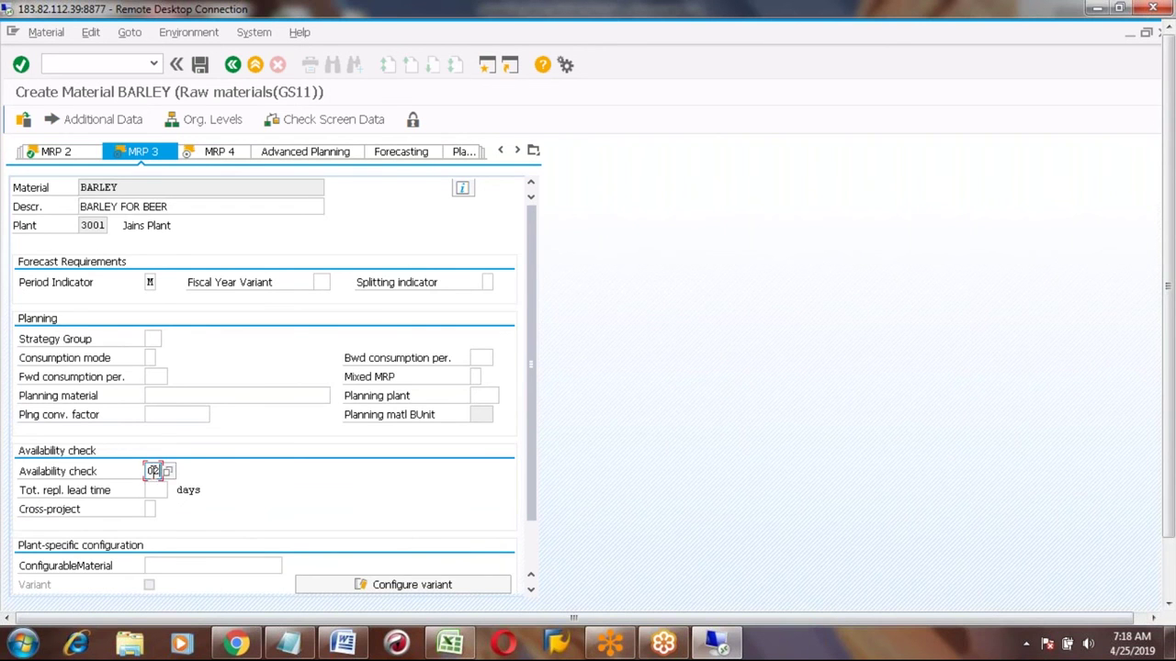
key(Return)
key(Return)
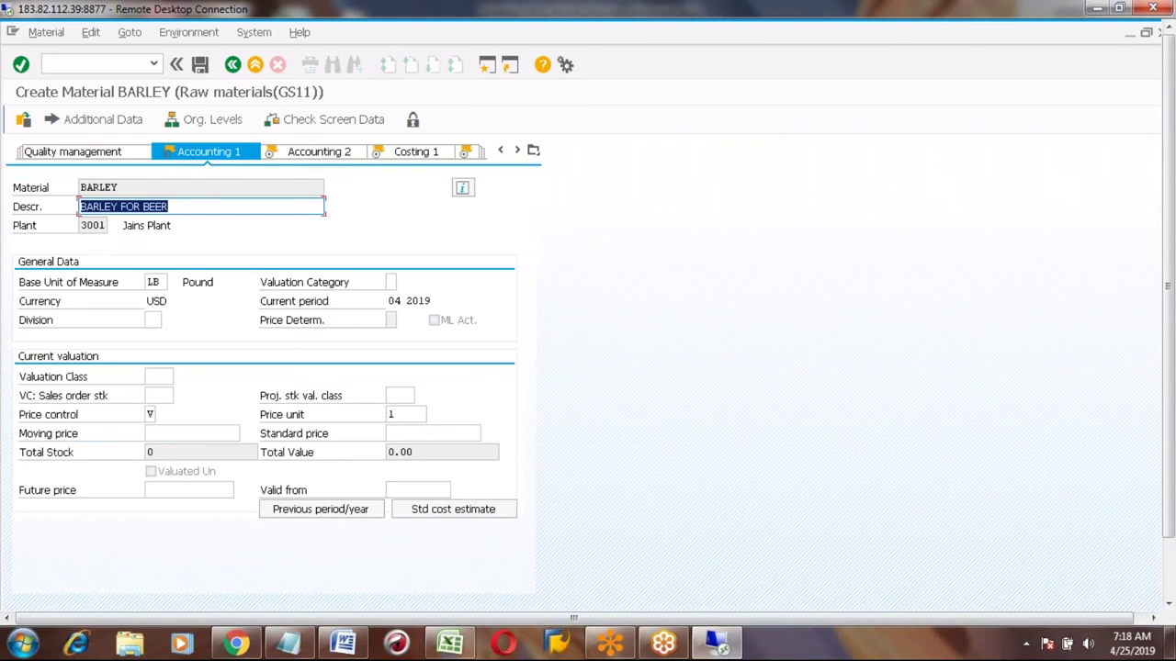
Step: Set valuation class 3000 Raw Materials and a moving price of 2, and continue to the Accounting 2 view
click(159, 376)
key(F4)
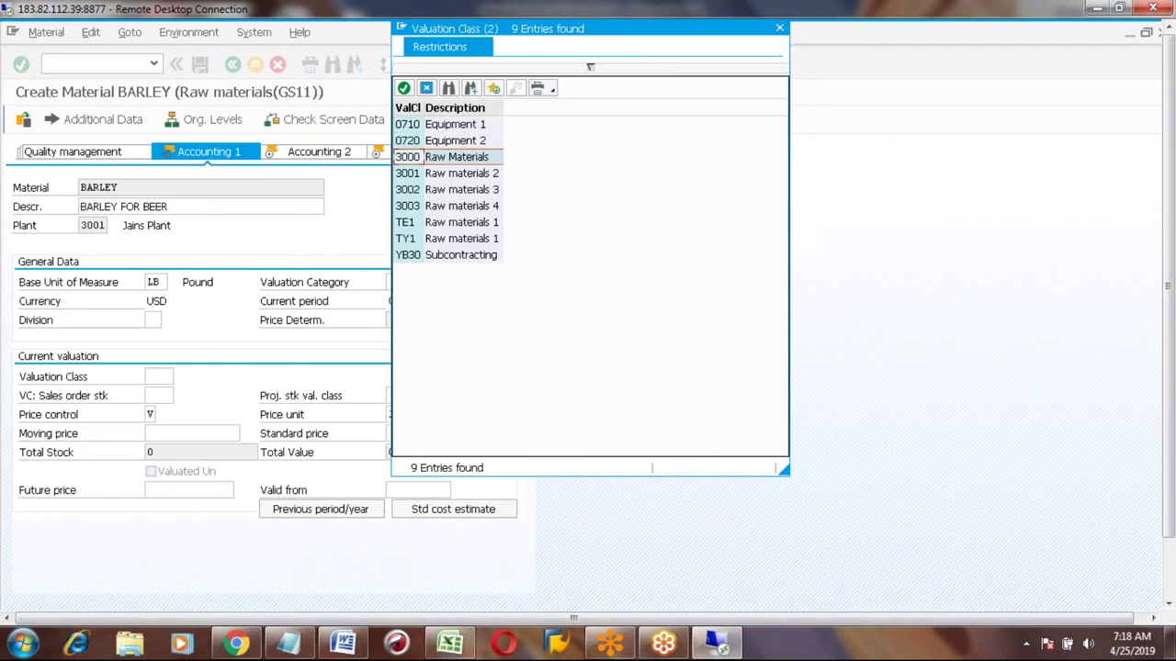
double_click(406, 156)
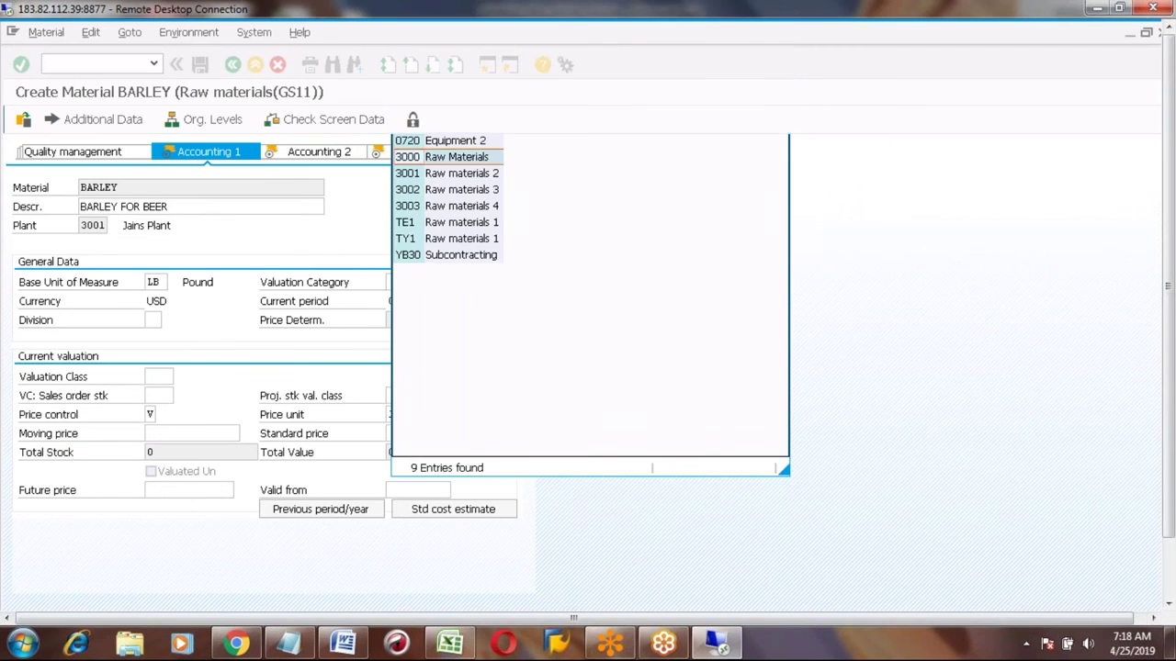
click(214, 429)
text(2)
key(Return)
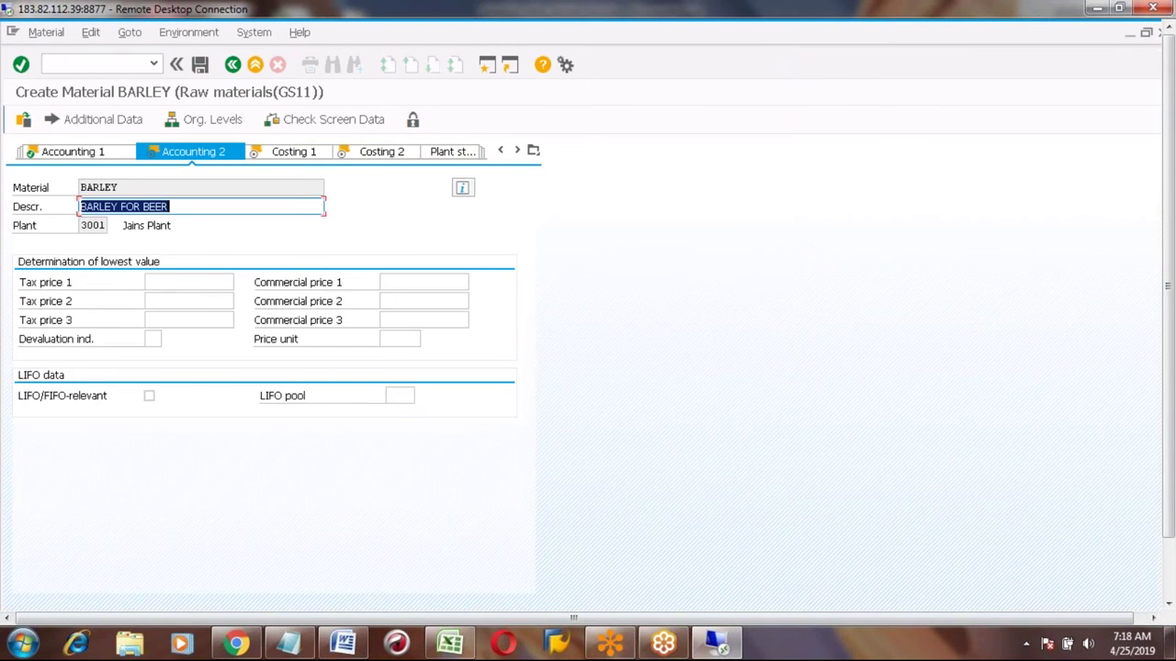
Step: Continue past the Accounting 2 and both costing views without entries and save the BARLEY material
key(Return)
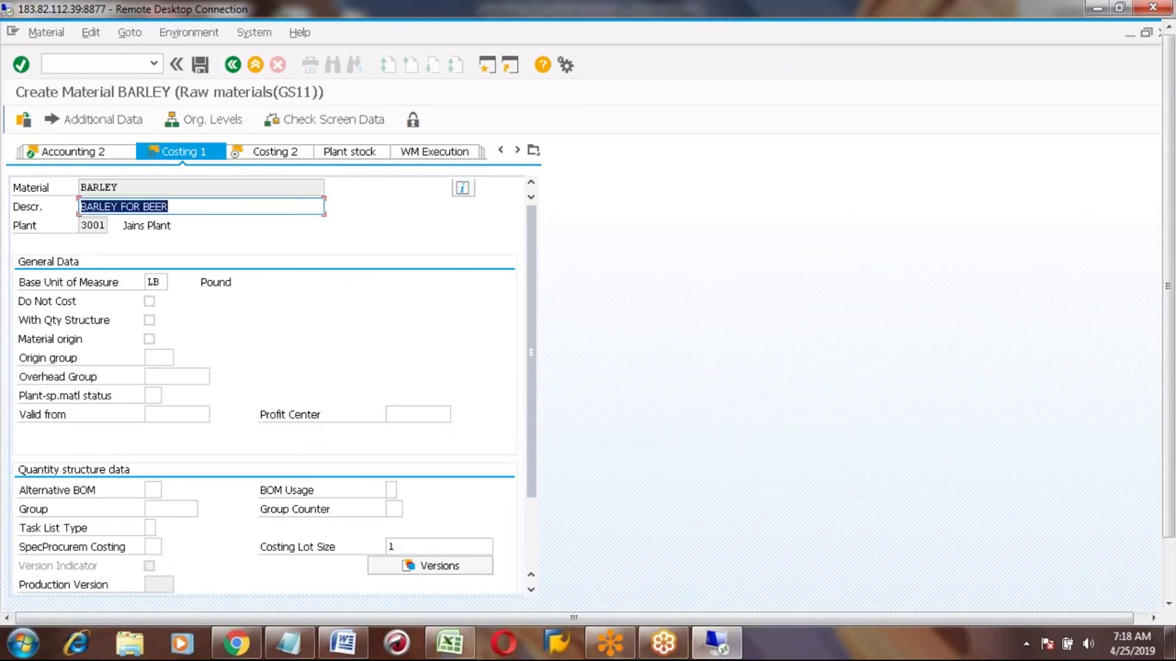
key(Return)
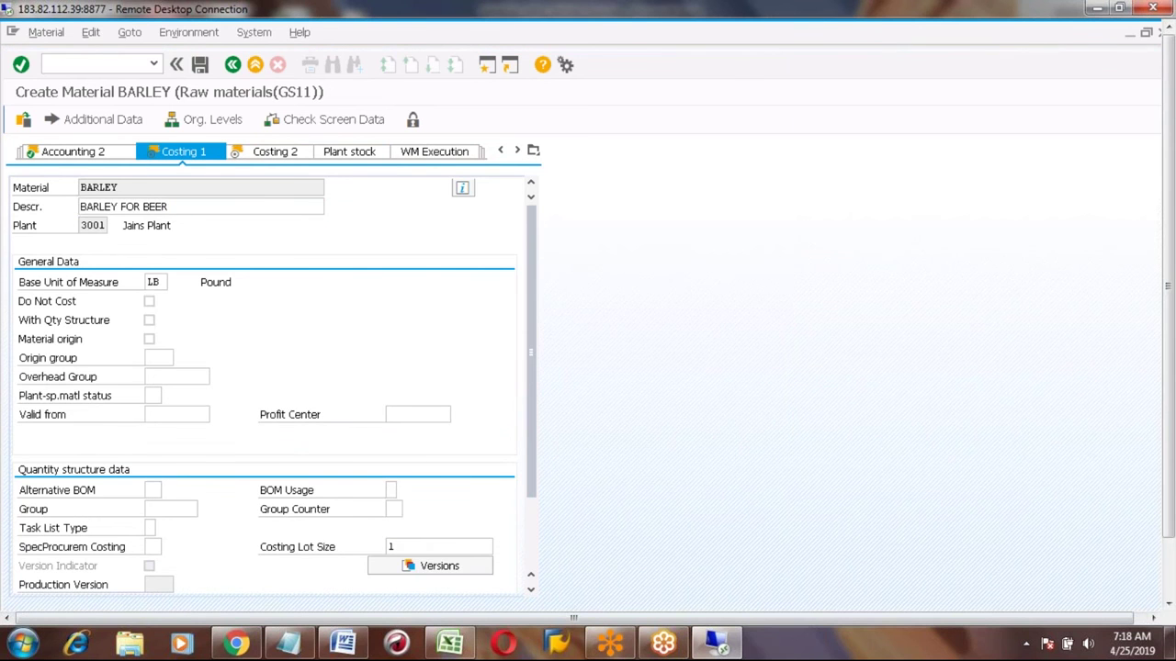
key(Return)
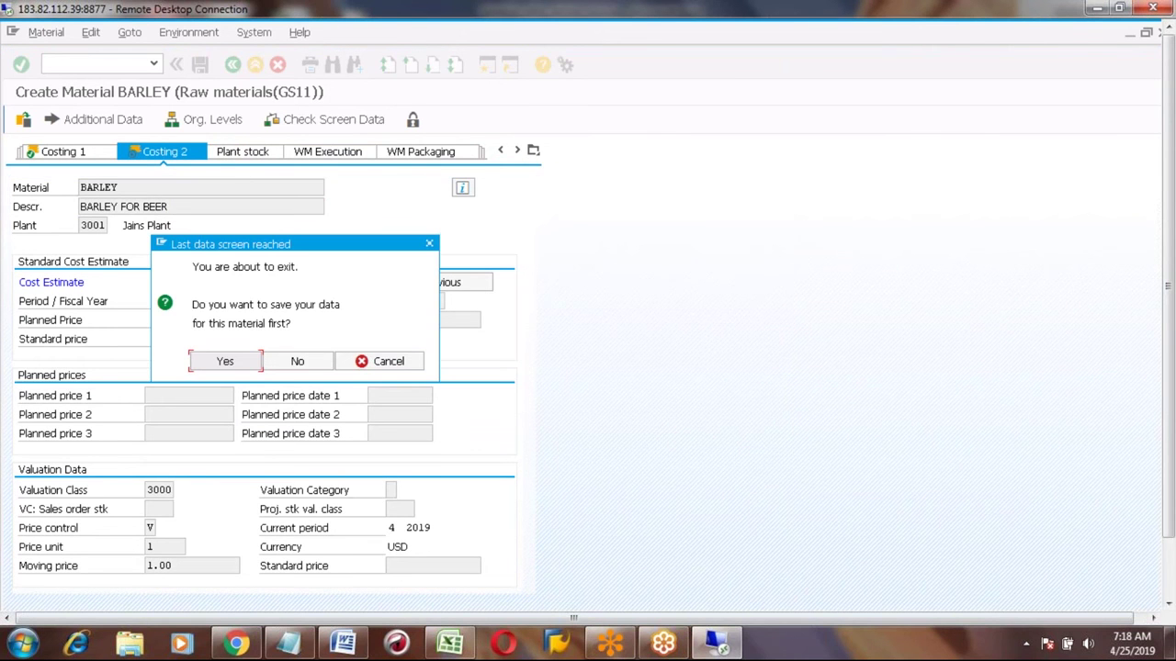
click(225, 361)
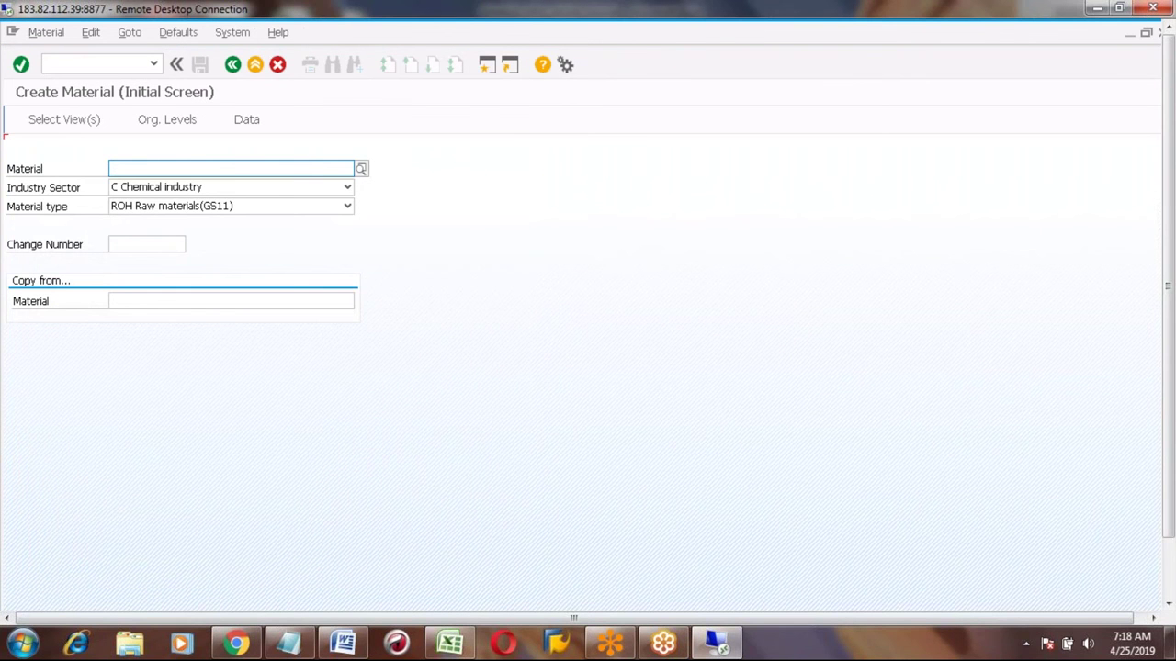
Step: Switch to the Excel master data sheet and enter BEER in I427 and BARLEY in I428
click(450, 645)
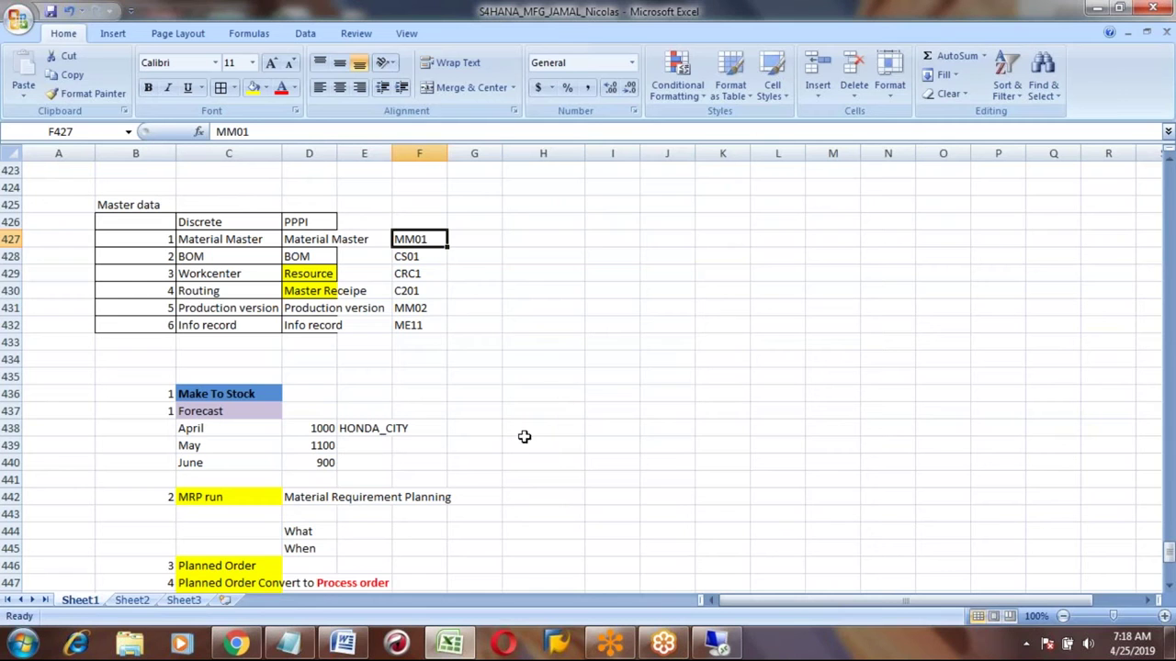
click(598, 240)
text(BEER)
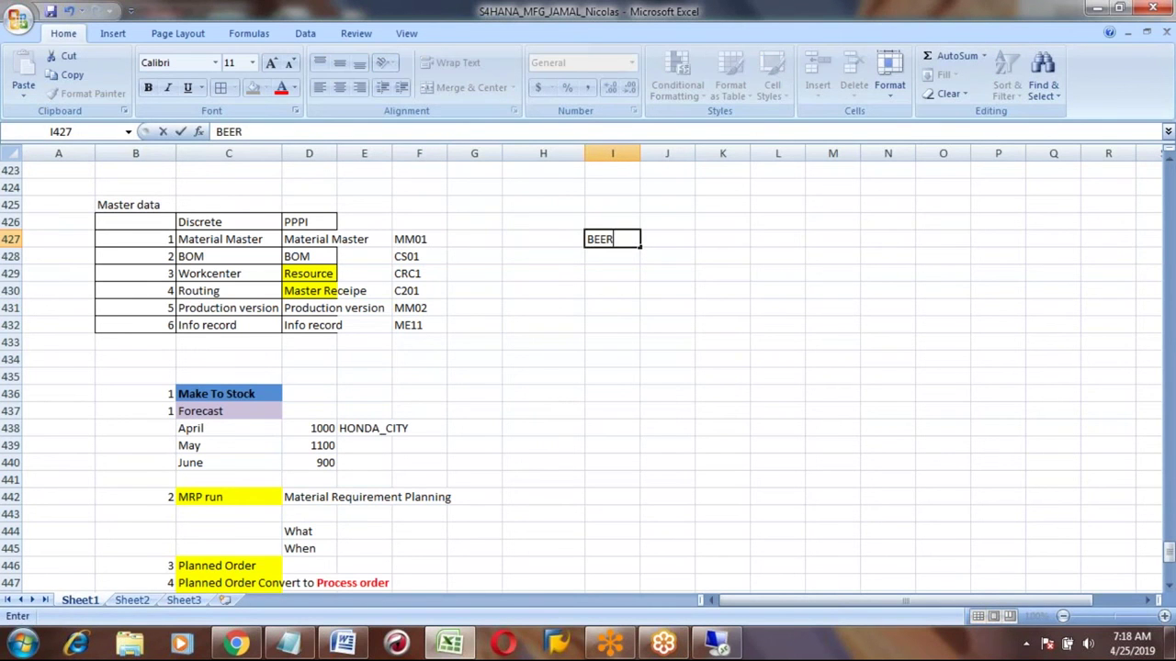
key(Return)
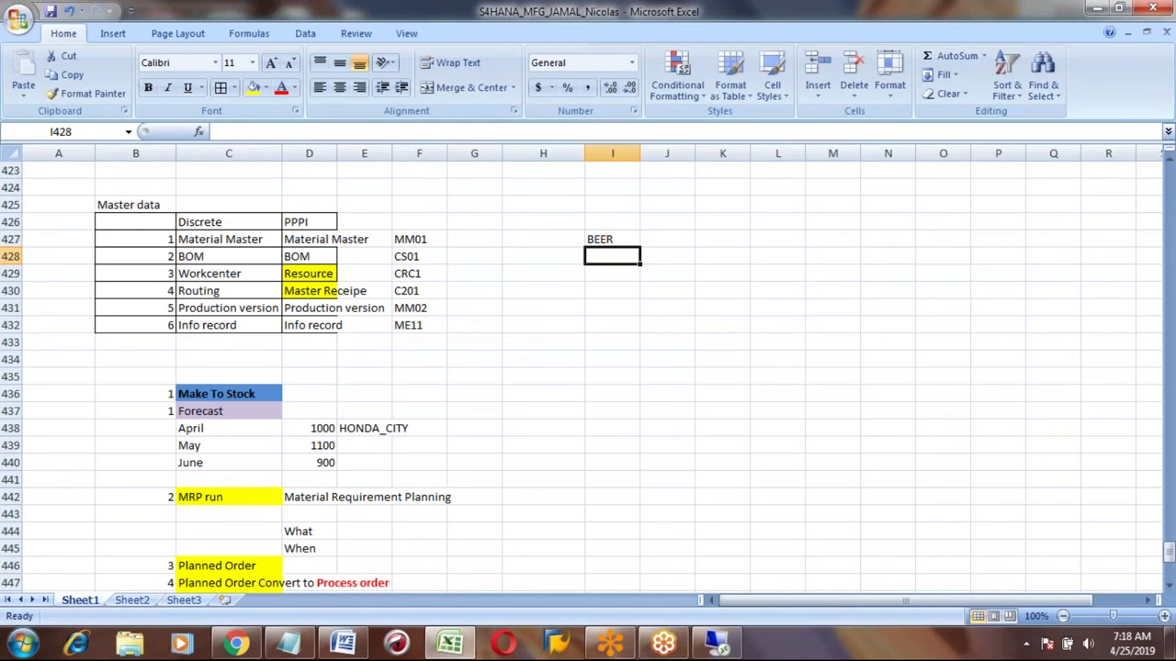
text(BARLEY)
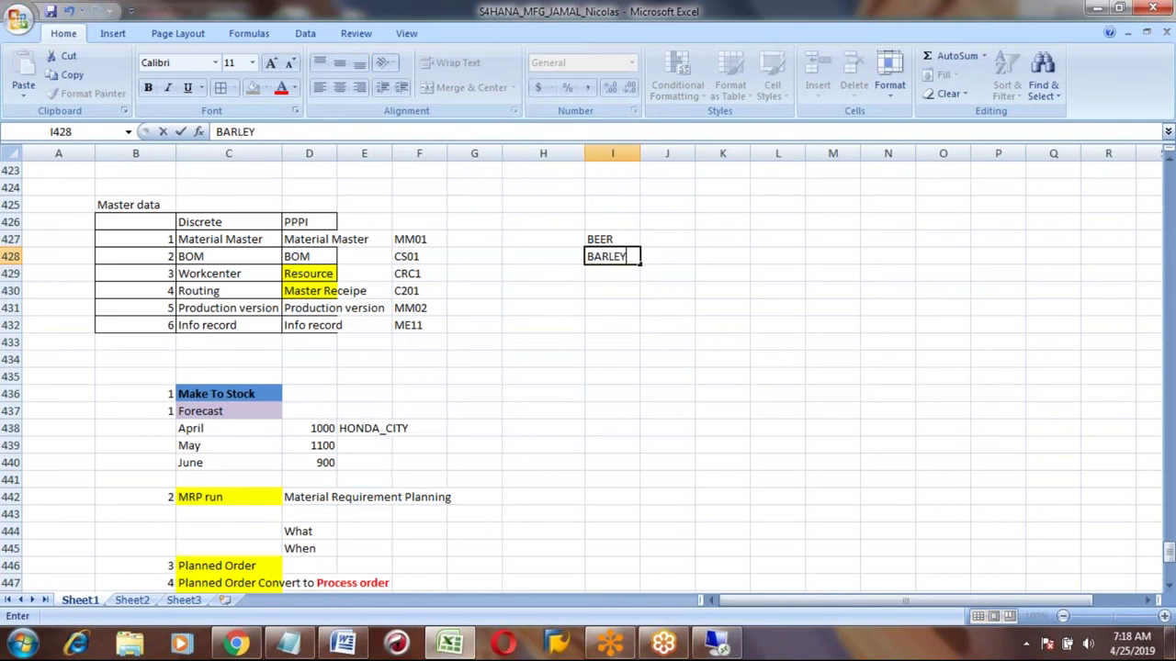
key(Return)
Step: Label BEER as FG in H427 and BARLEY as RM in H428
key(Up)
key(Up)
key(Left)
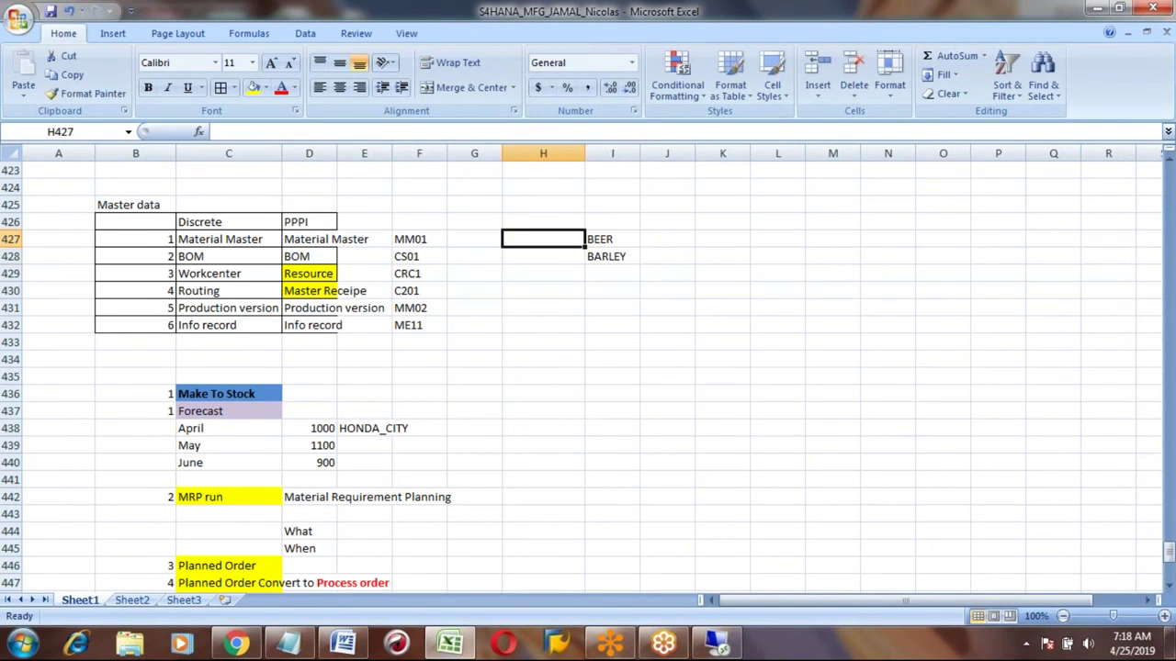
text(FG)
key(Return)
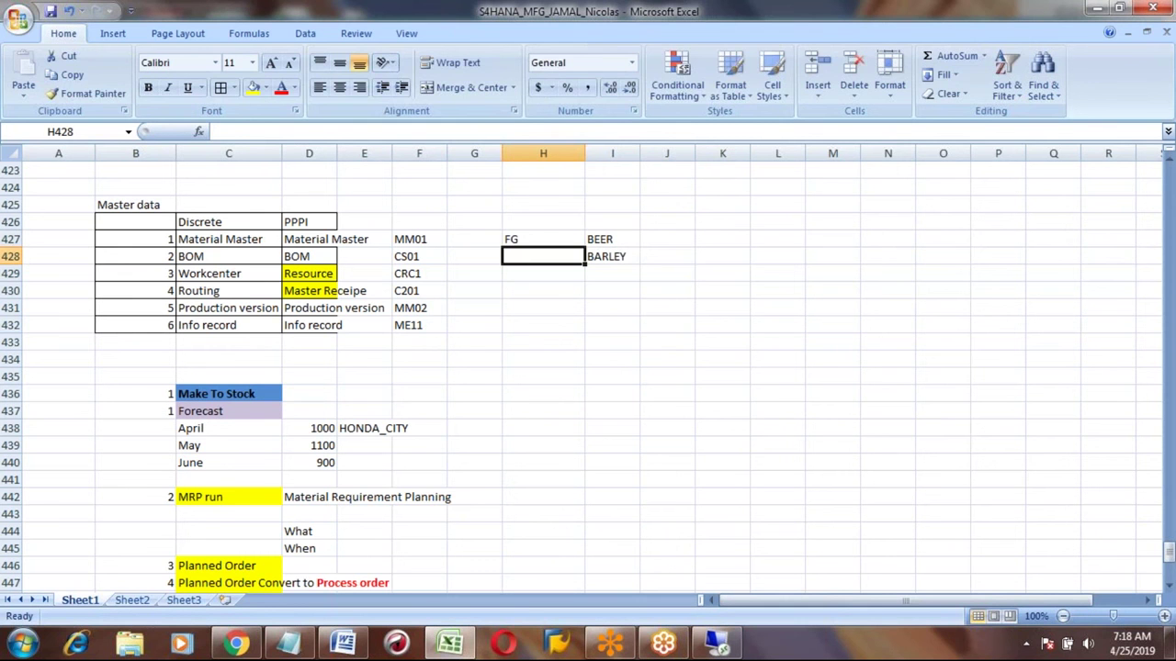
text(RM)
key(Return)
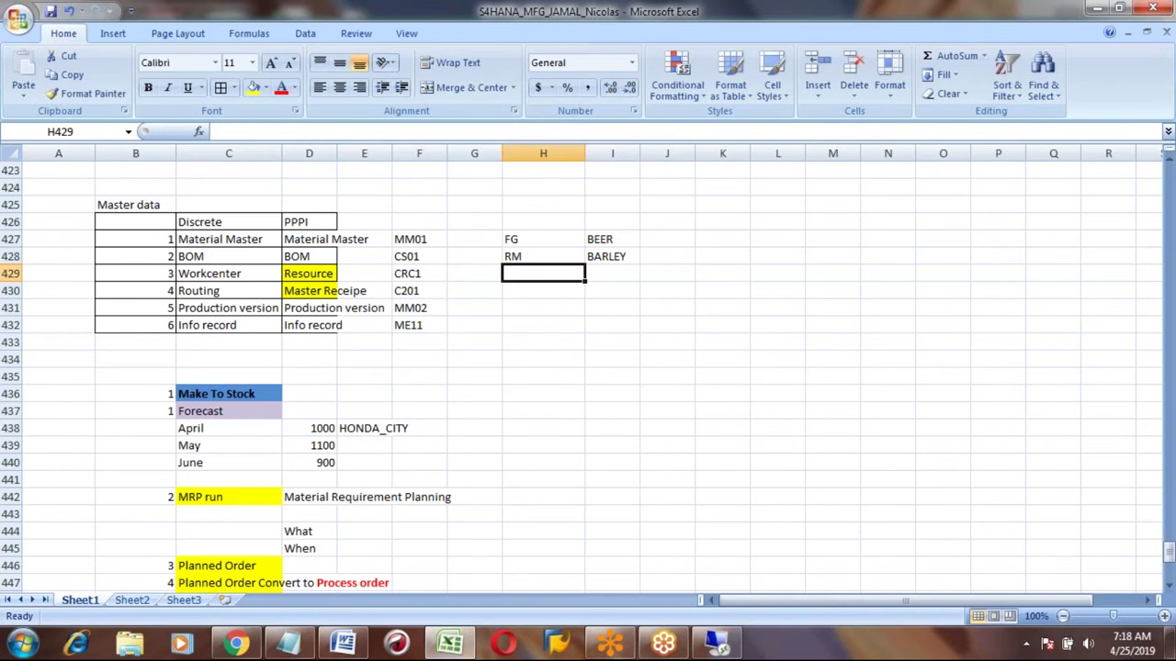
Step: Switch back to SAP, leave material creation, and start a CS01 material BOM for BEER in plant 3001 with BOM usage 1
key(alt+Tab)
click(232, 64)
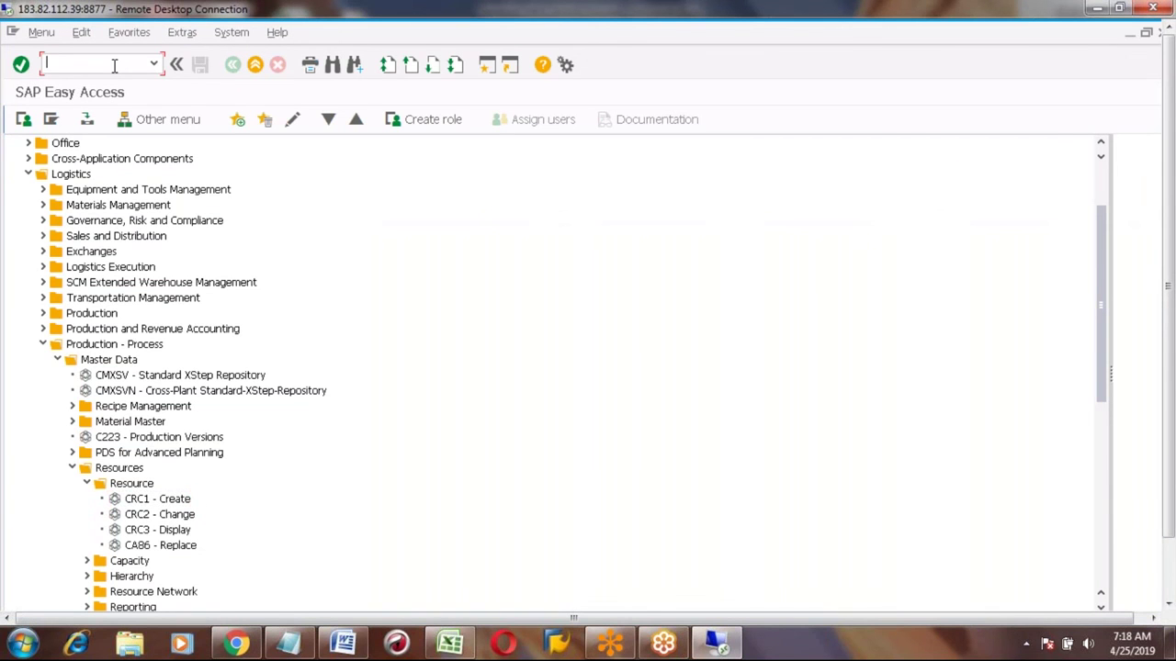
text(CS01)
key(Return)
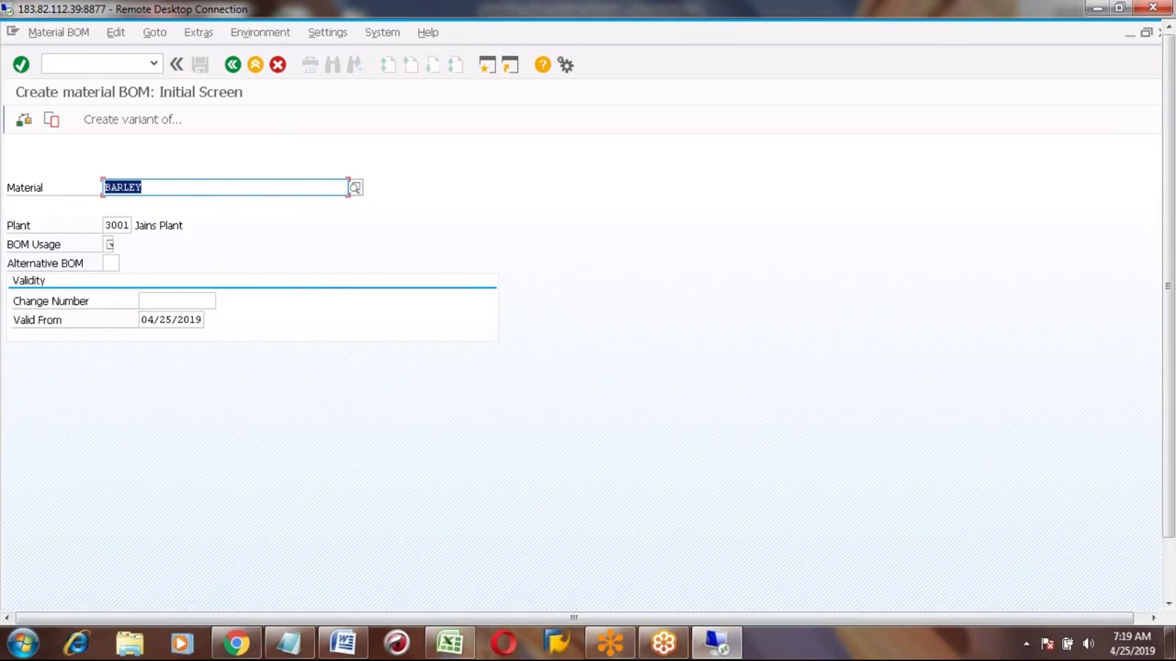
text(BEER)
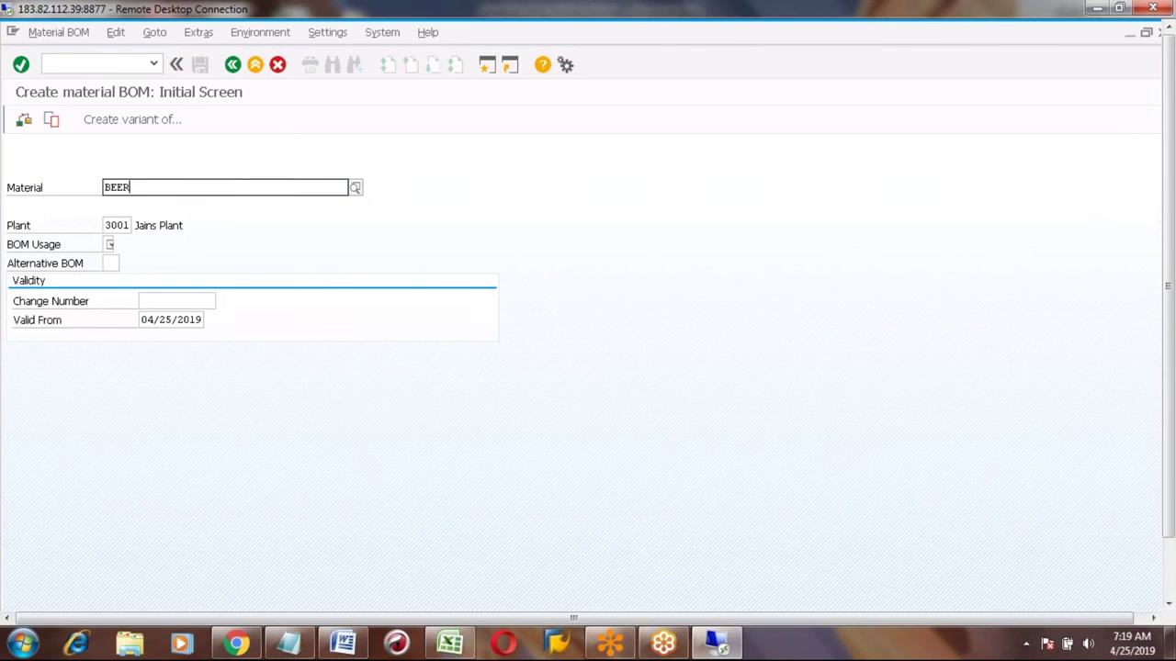
key(Return)
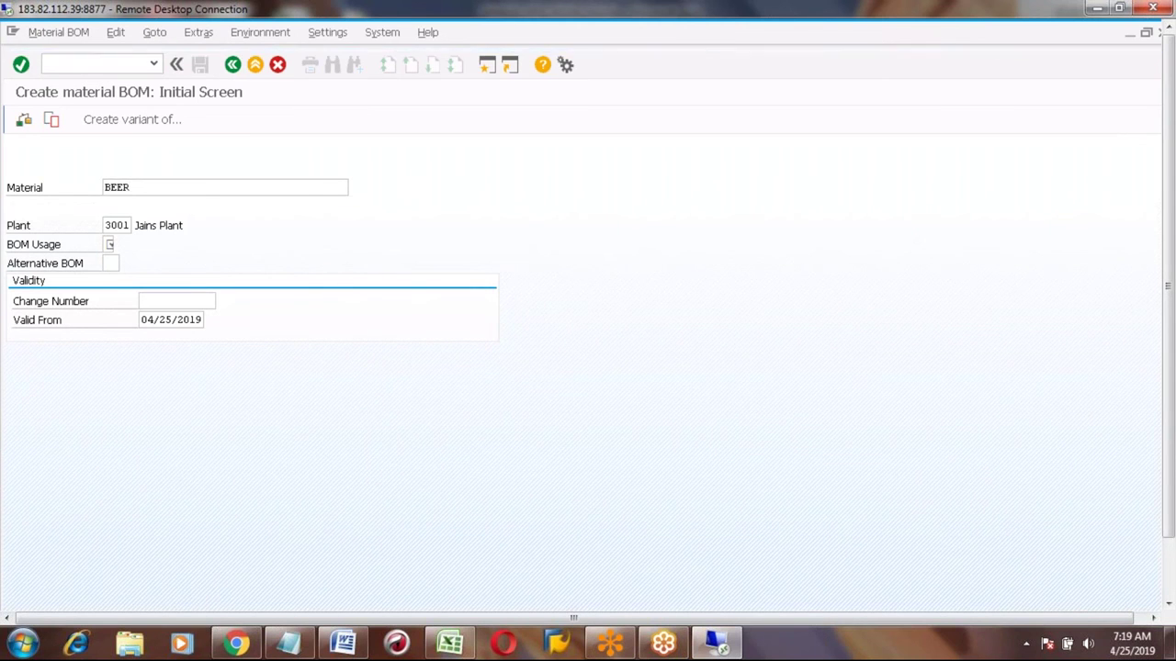
click(108, 245)
text(1)
key(Return)
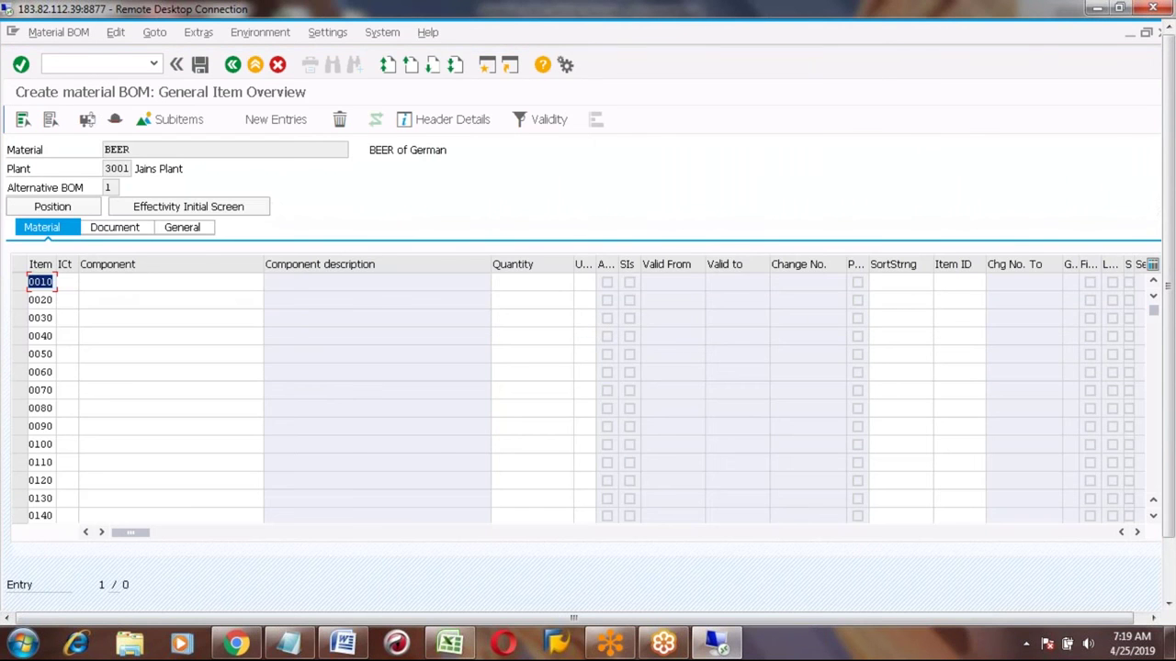
Step: Add BARLEY as BOM item 0010 with item category L and quantity 10, then save the BOM and exit
click(68, 284)
text(L)
key(Tab)
text(B)
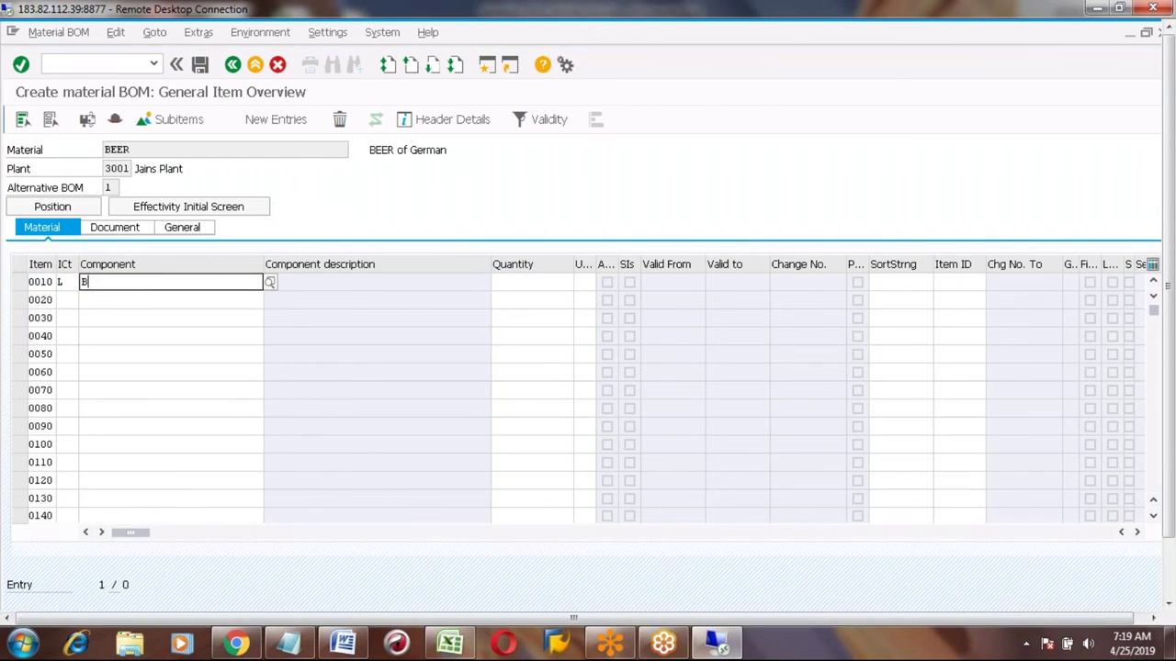
text(ARLEY)
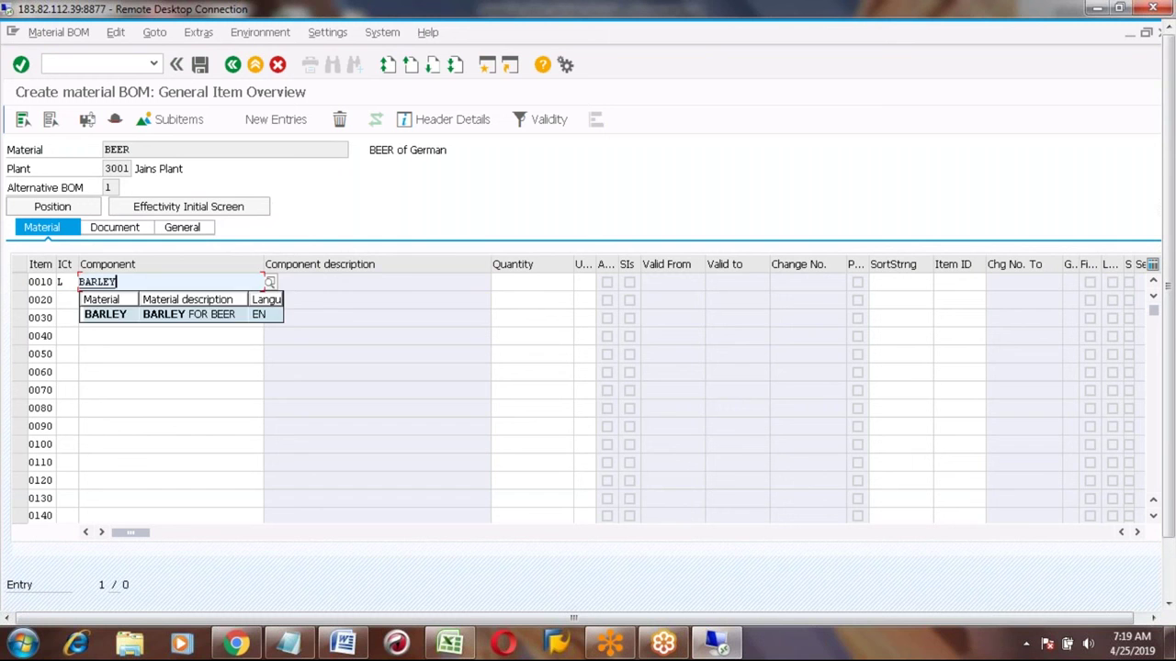
key(Tab)
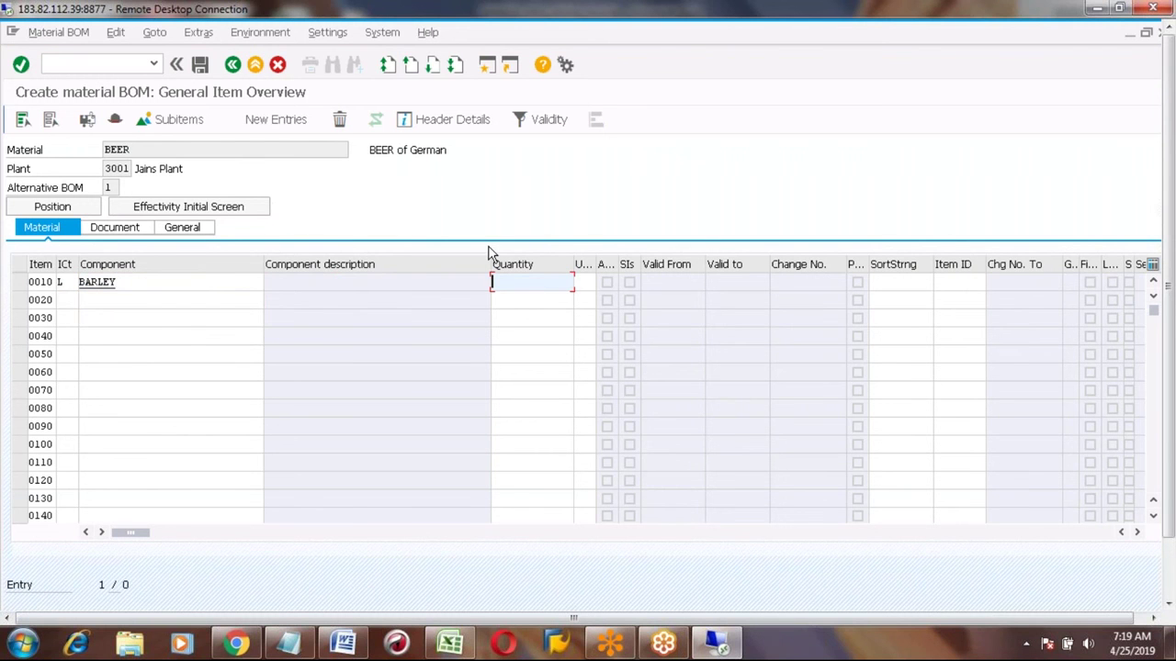
text(10)
key(Return)
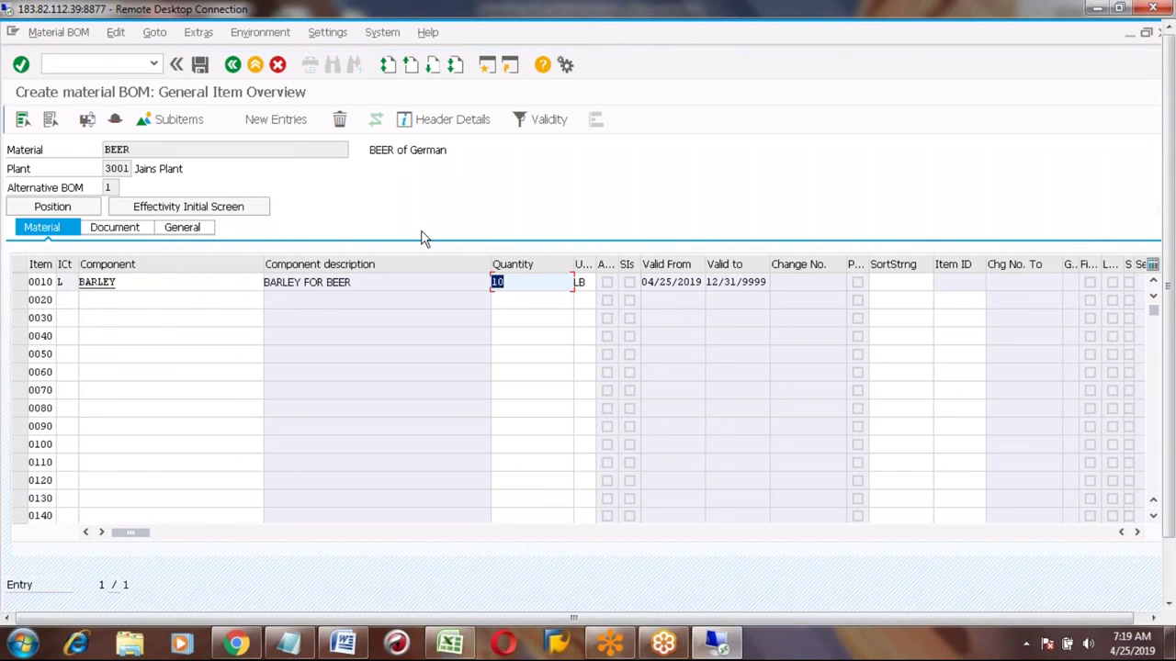
click(201, 66)
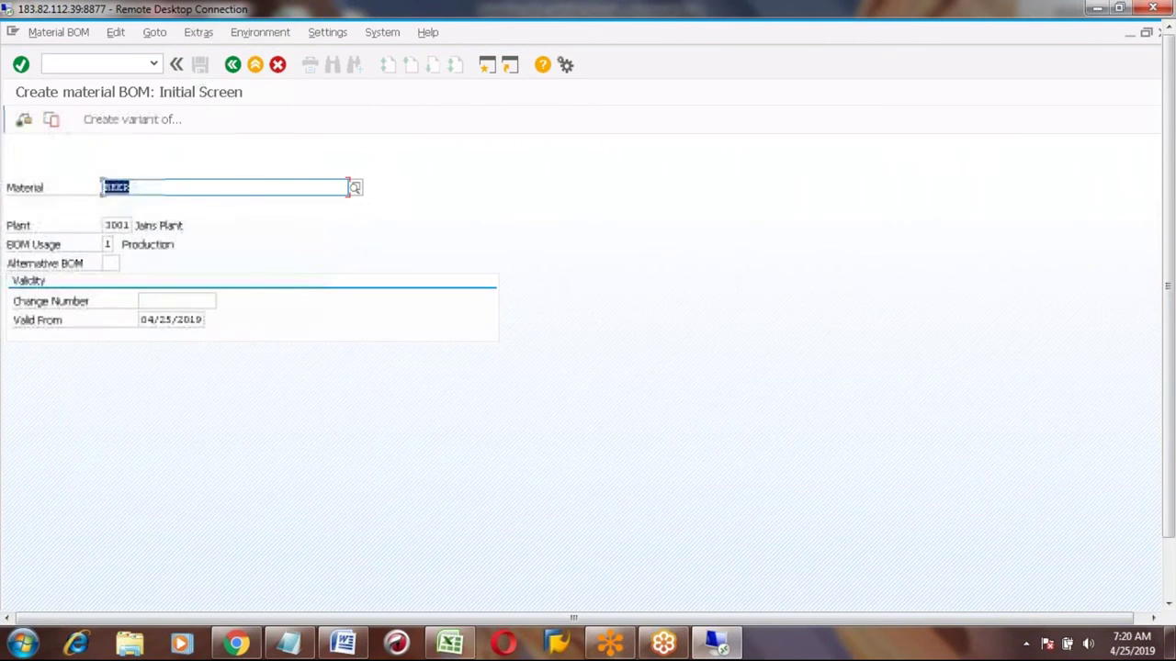
click(232, 64)
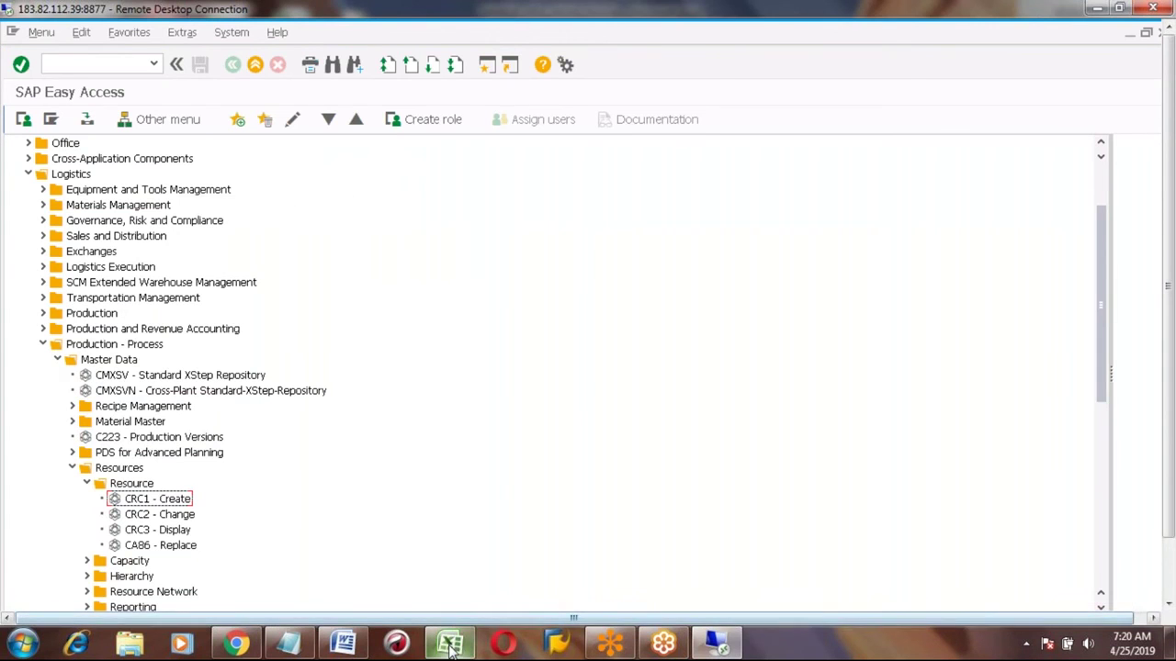
Step: Check the Resource entry in the Excel master data list, then return to SAP and open resource creation with CRC1
click(450, 643)
click(221, 274)
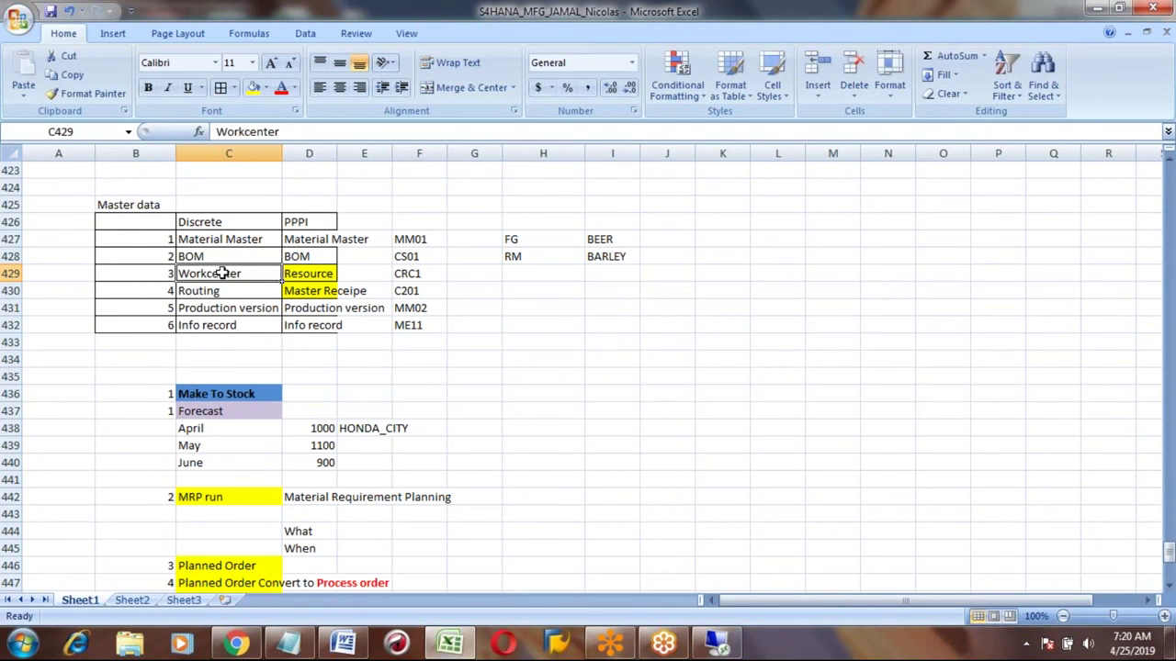
key(Right)
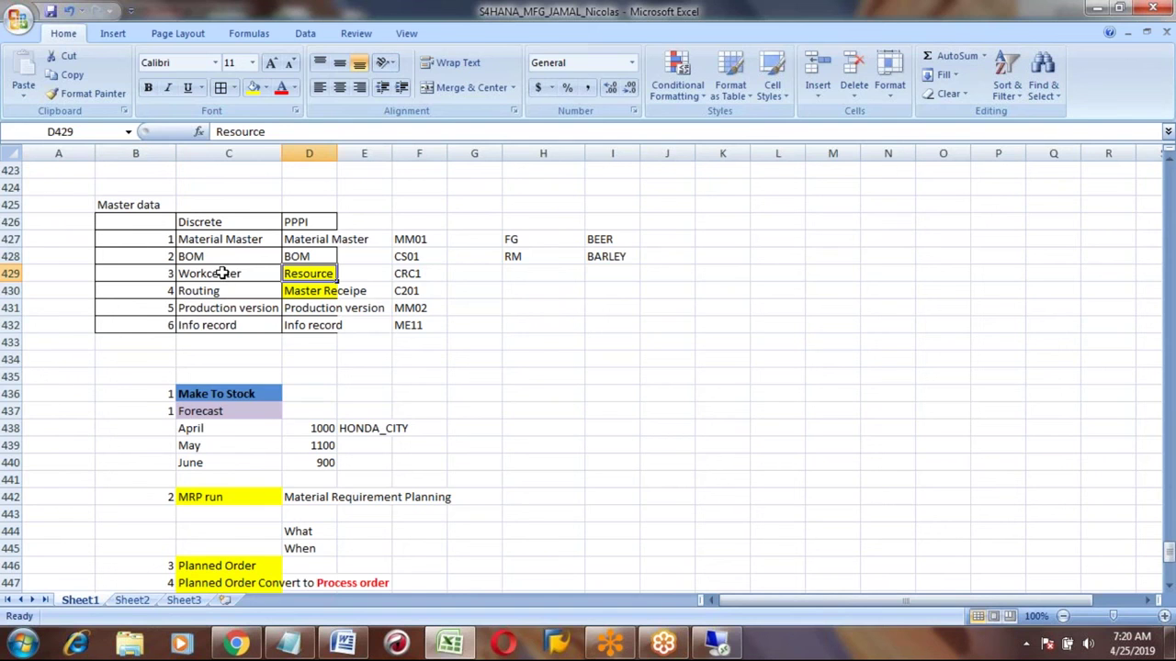
key(alt+Tab)
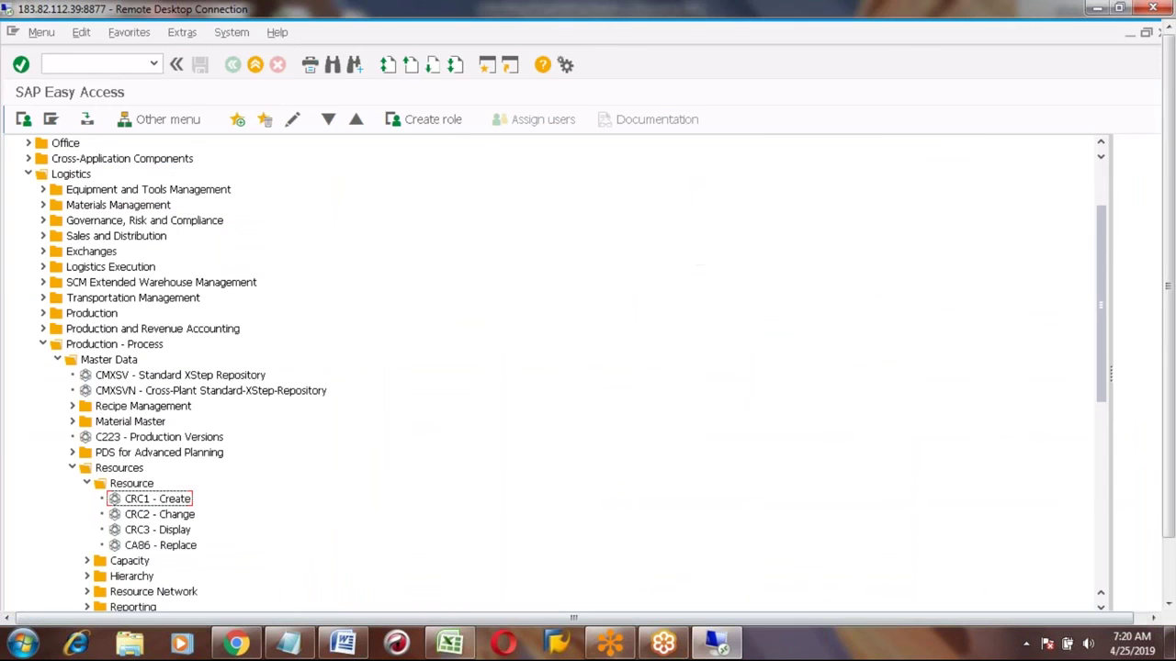
click(144, 502)
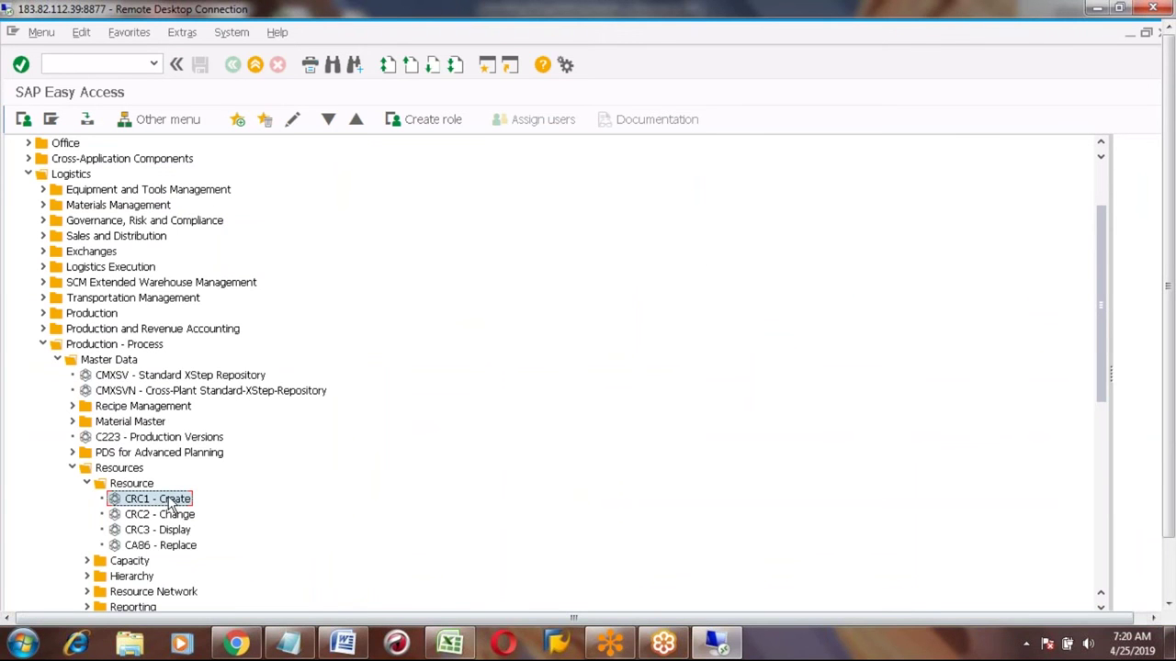
double_click(152, 502)
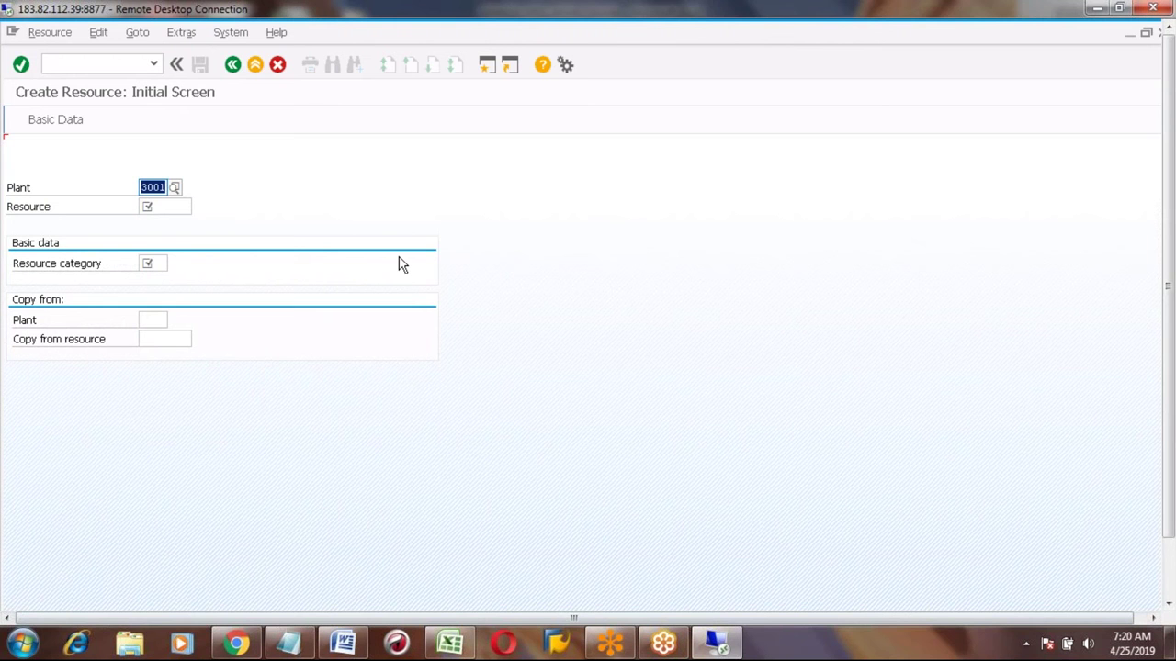
Step: Enter RES1 as the name of the new resource for plant 3001
click(46, 215)
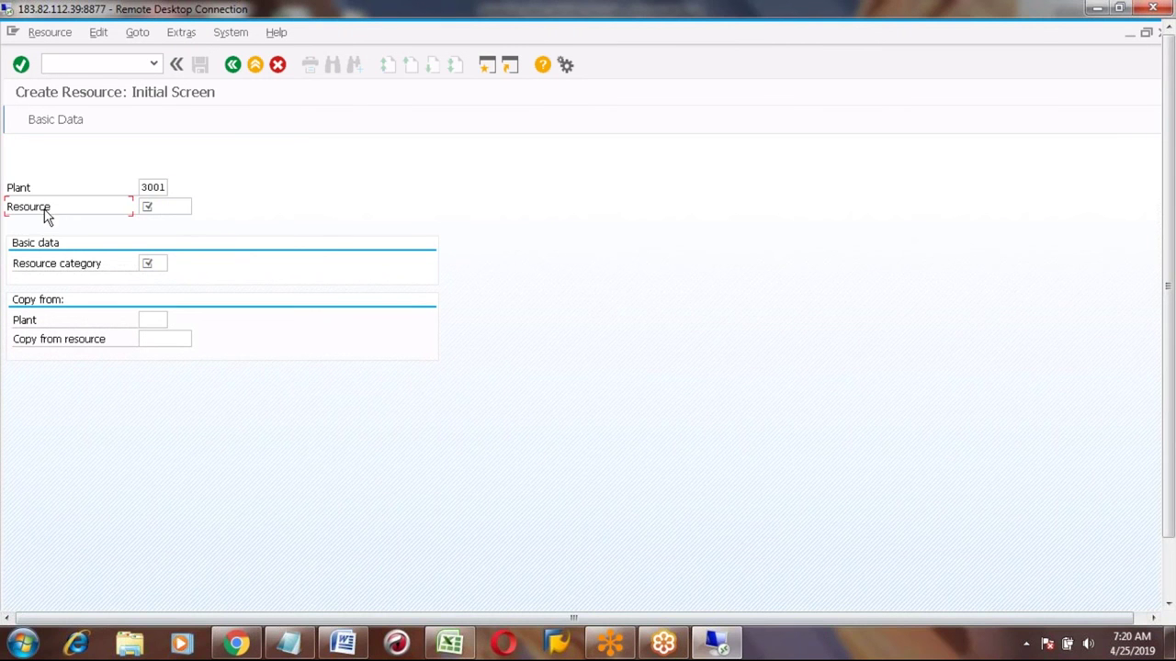
click(160, 208)
text(res)
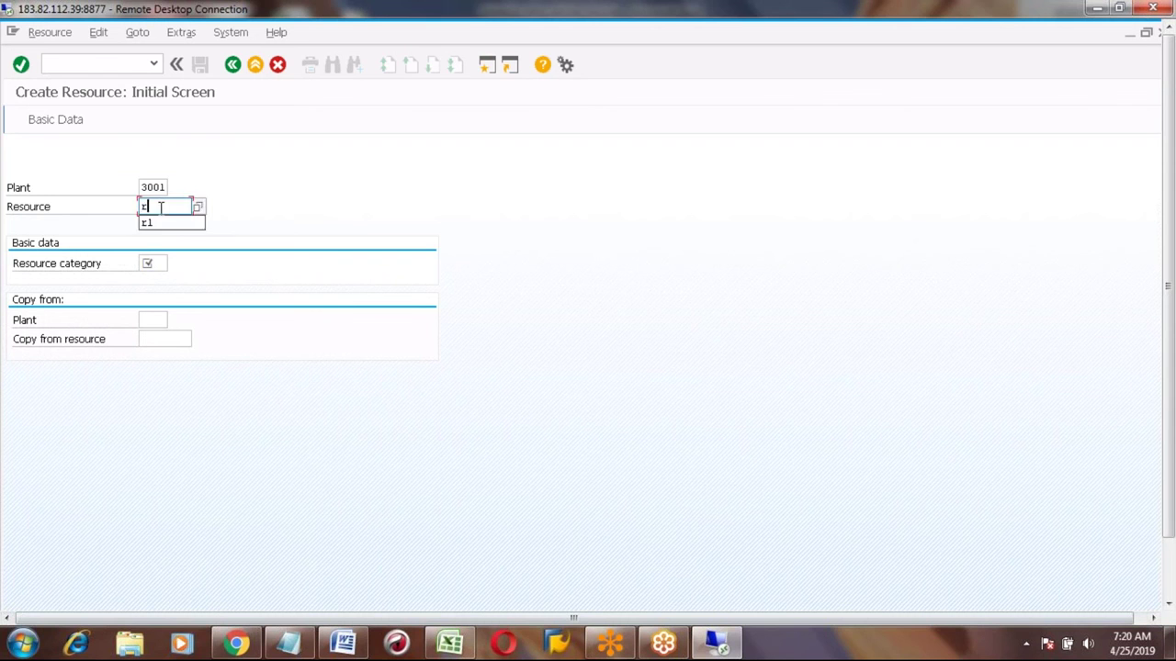
key(BackSpace)
key(BackSpace)
key(BackSpace)
text(RES)
text(T)
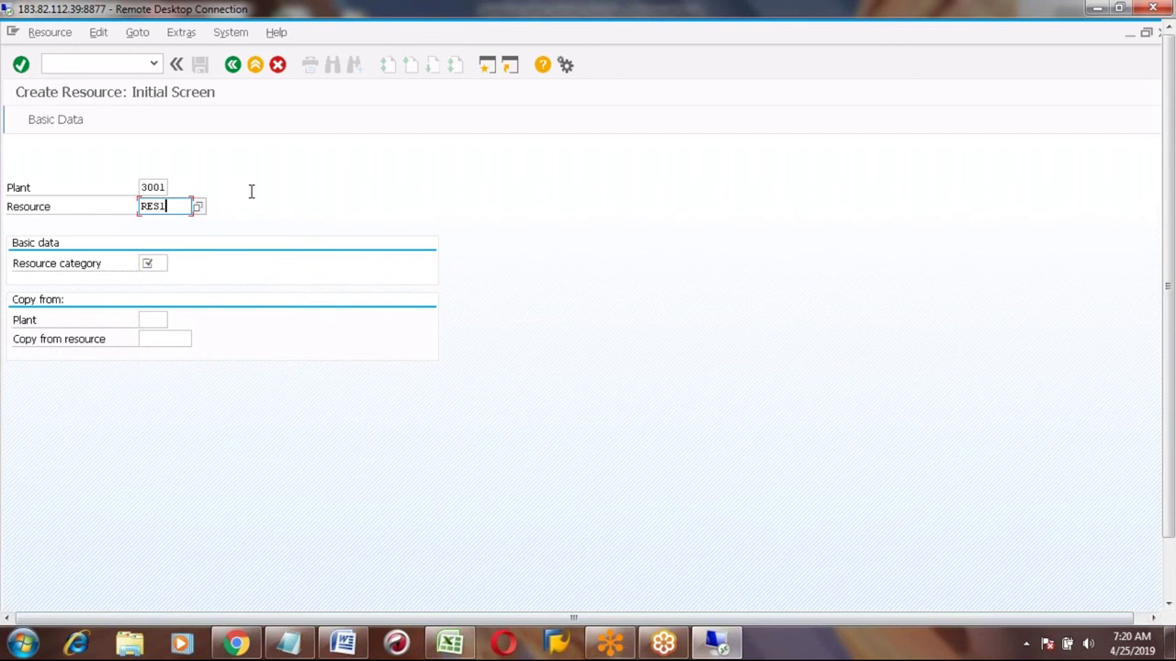
Step: Choose resource category 0008 Processing unit for RES1 and continue to its Basic Data screen
click(50, 264)
click(152, 263)
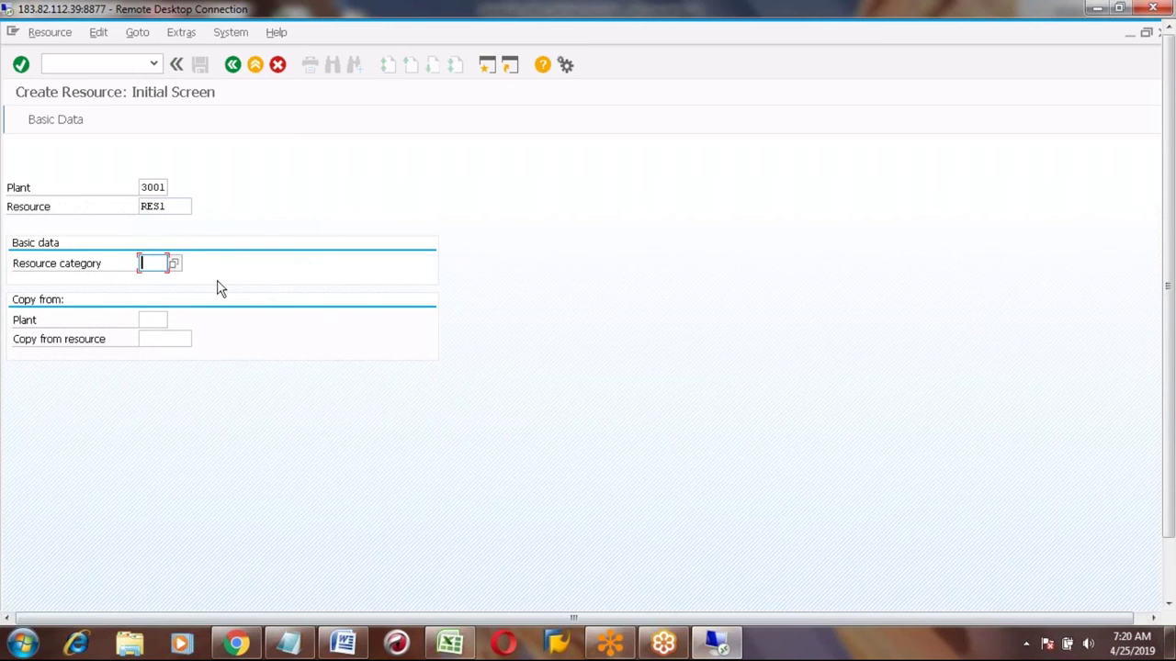
click(174, 264)
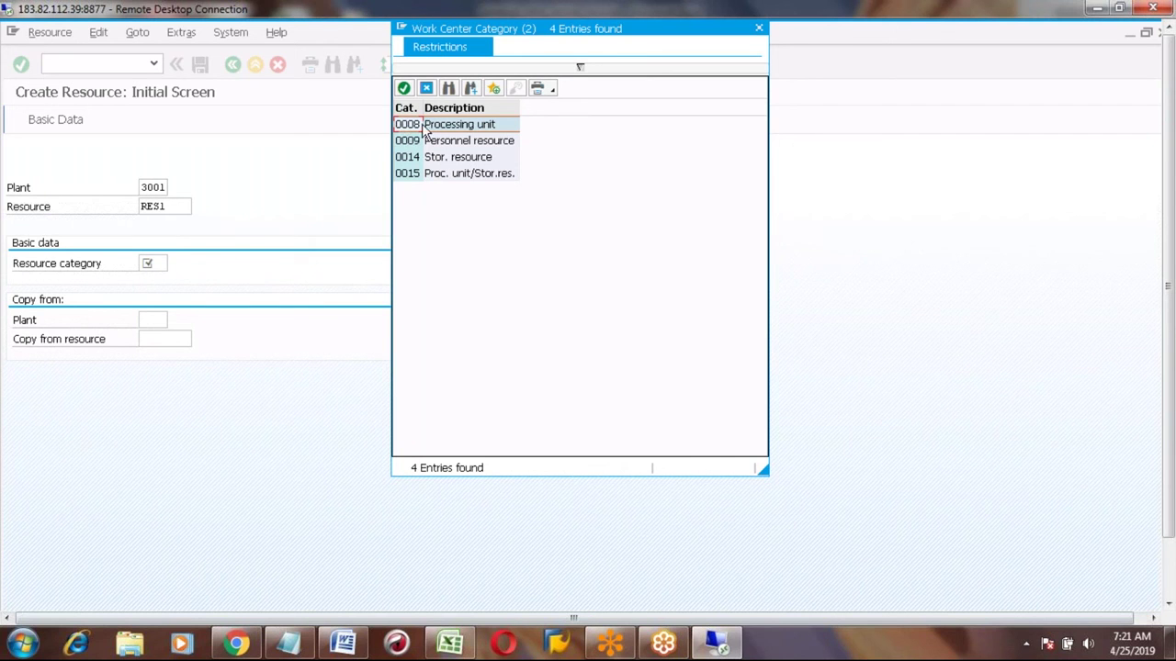
click(454, 130)
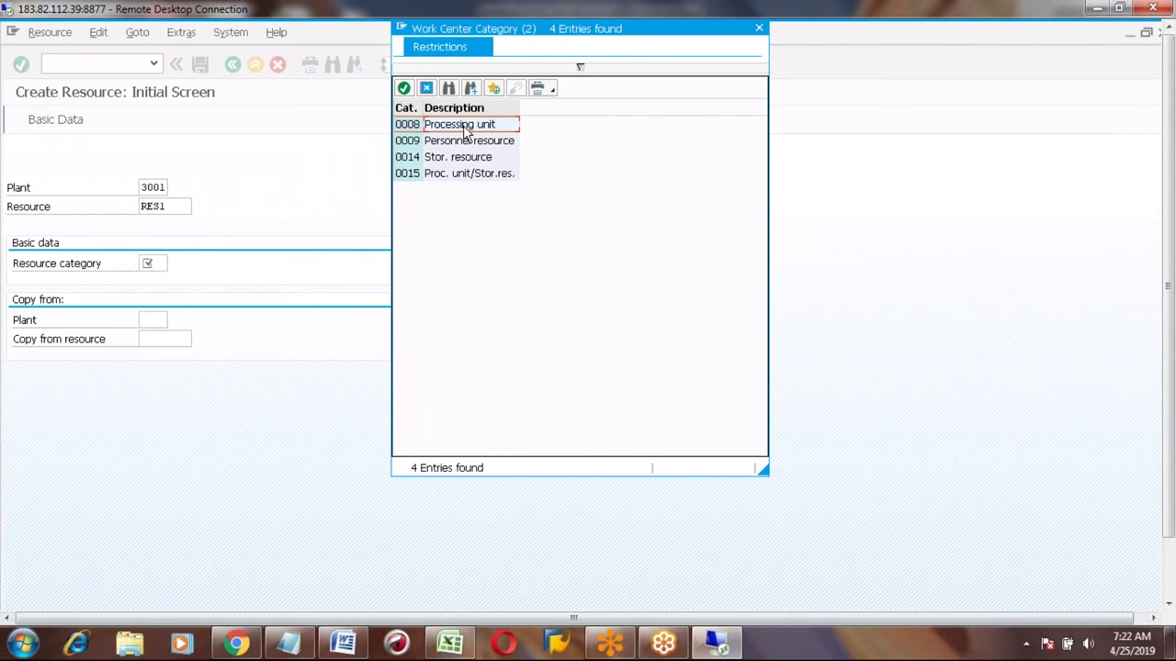
double_click(410, 130)
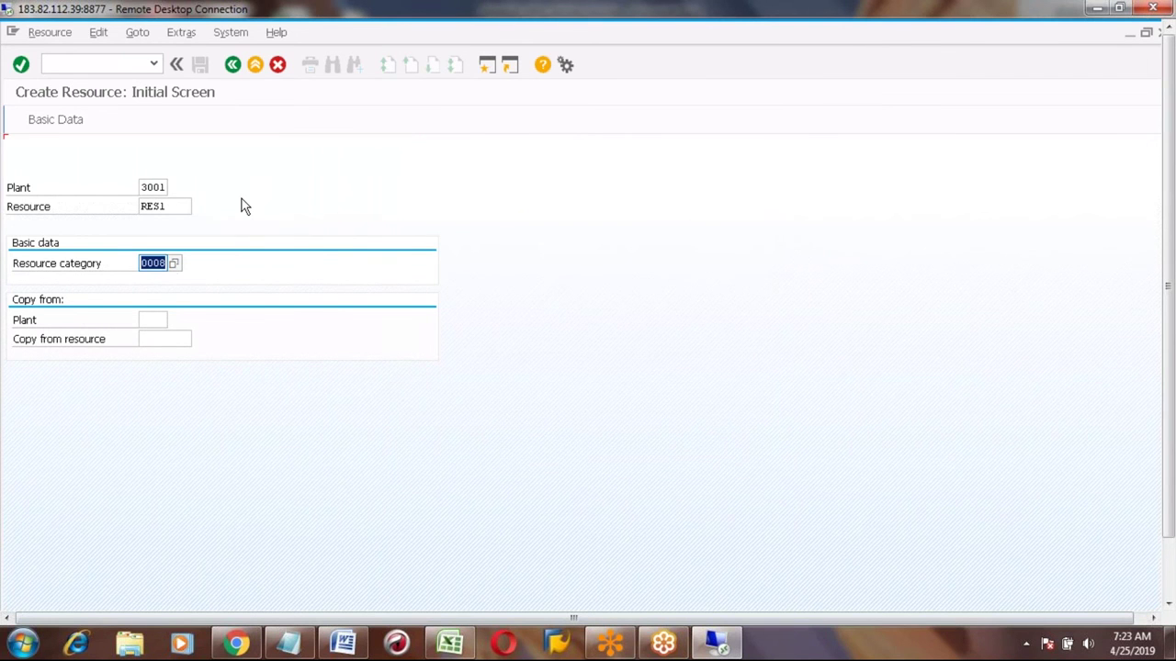
key(Return)
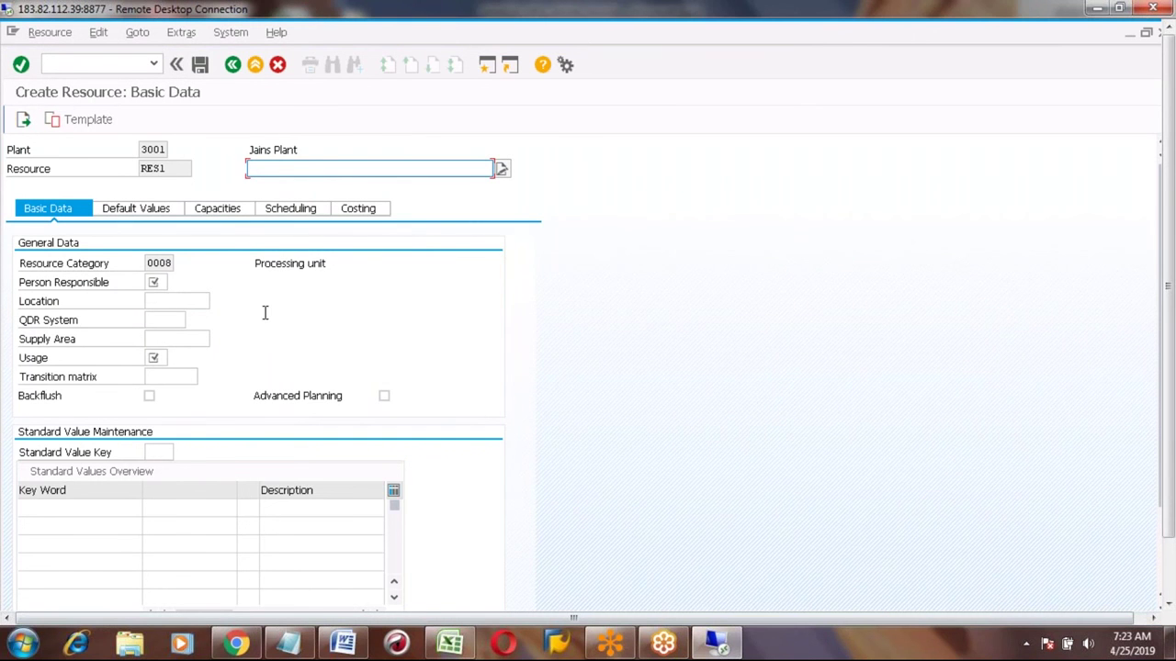
Step: Enter the description "Resource for Beer processing" for resource RES1
click(273, 168)
text(re)
key(BackSpace)
key(BackSpace)
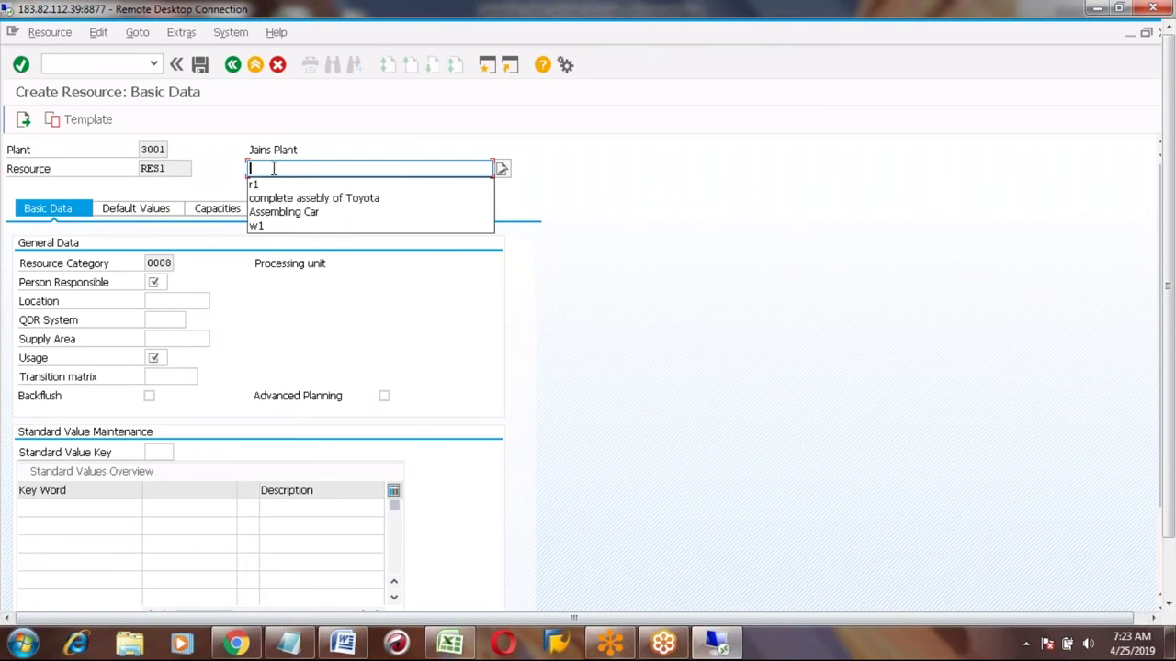
text(Resour)
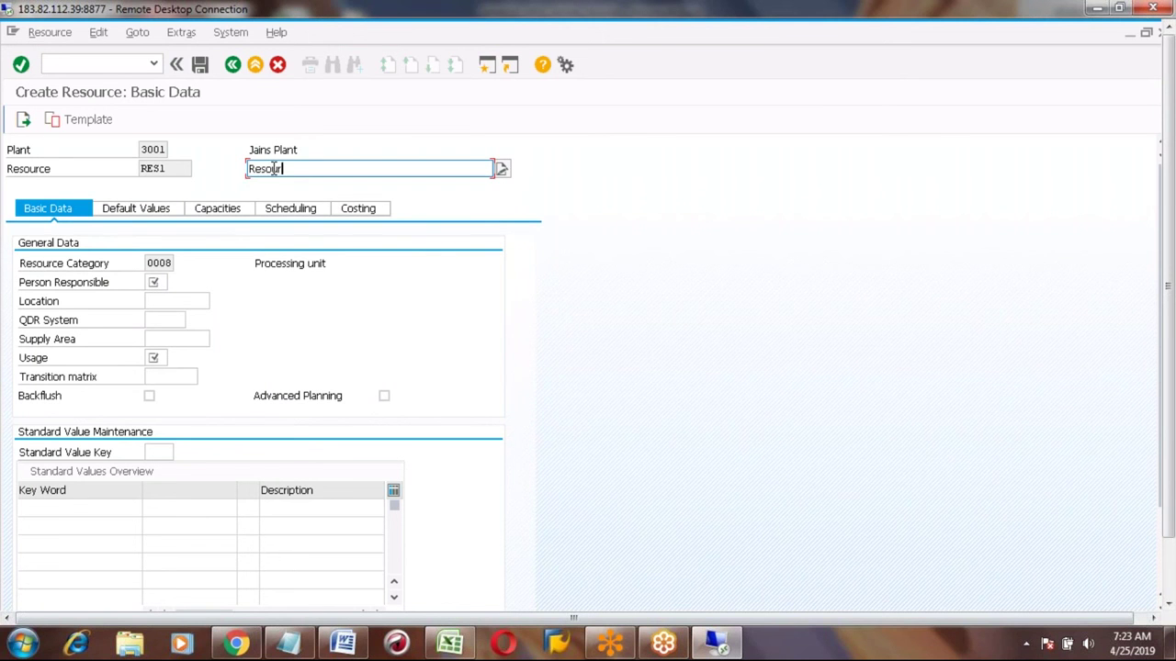
text(ce for Beer processing)
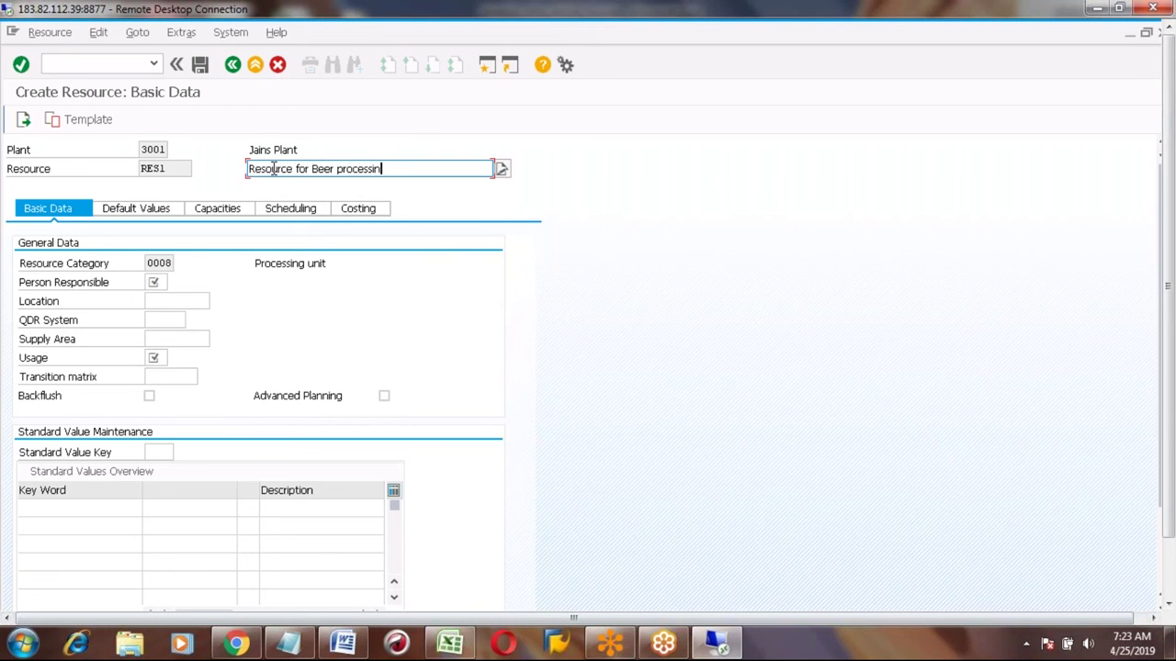
Step: Set the person responsible to 001 and the usage to 009 All task list types for RES1
click(154, 282)
key(F4)
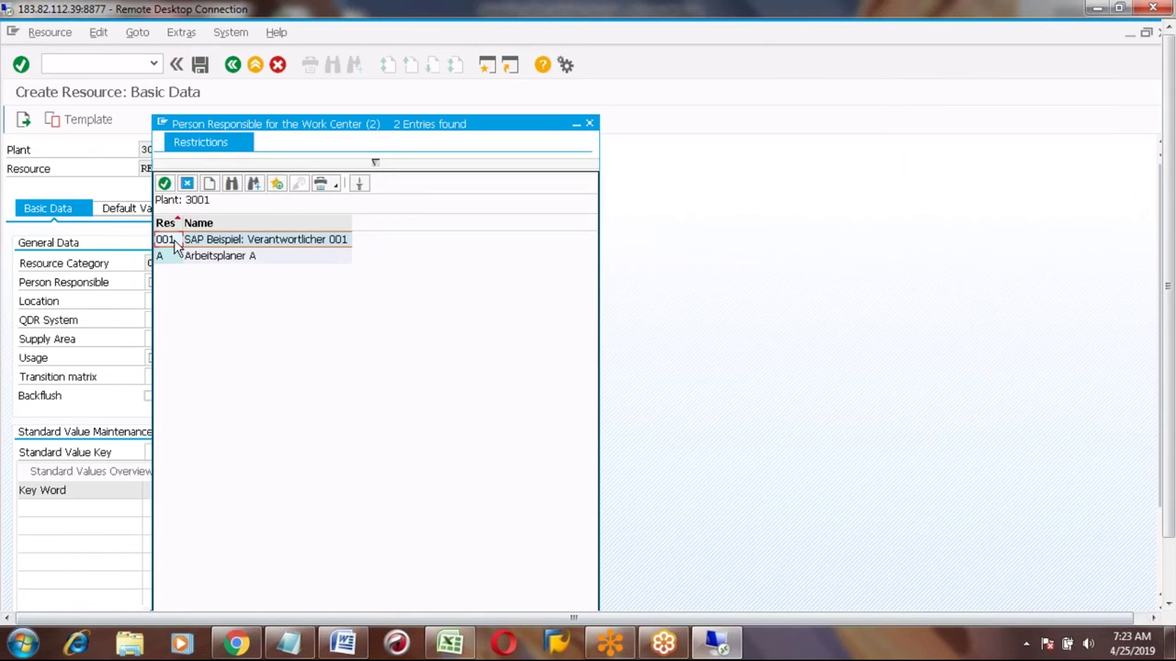
double_click(170, 240)
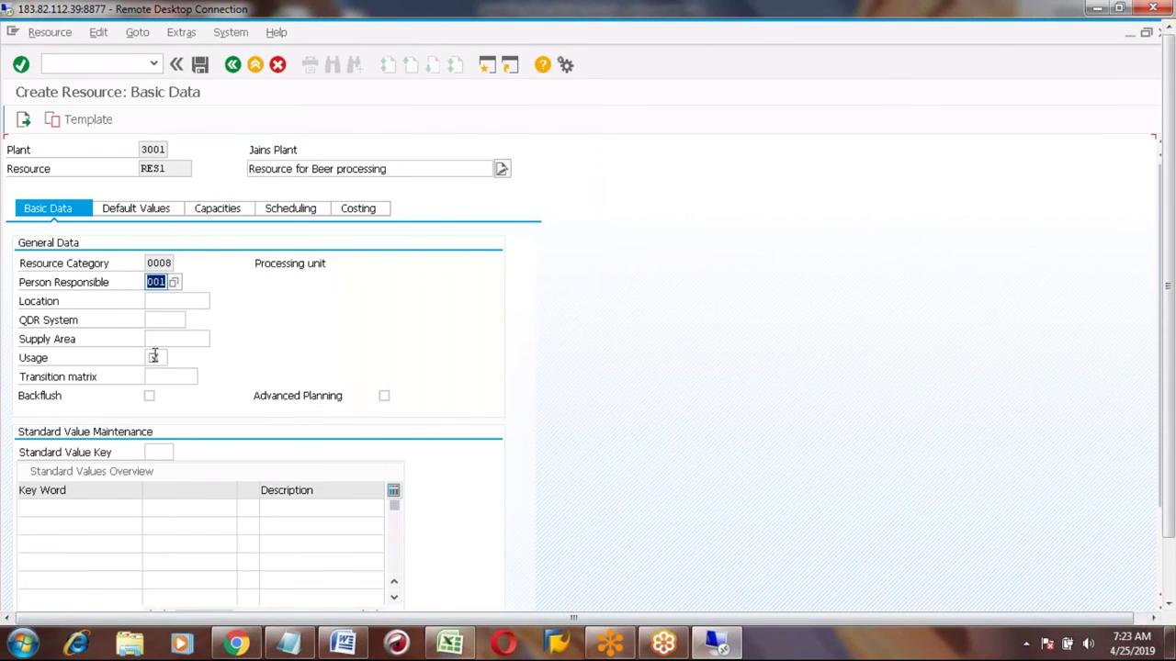
click(154, 358)
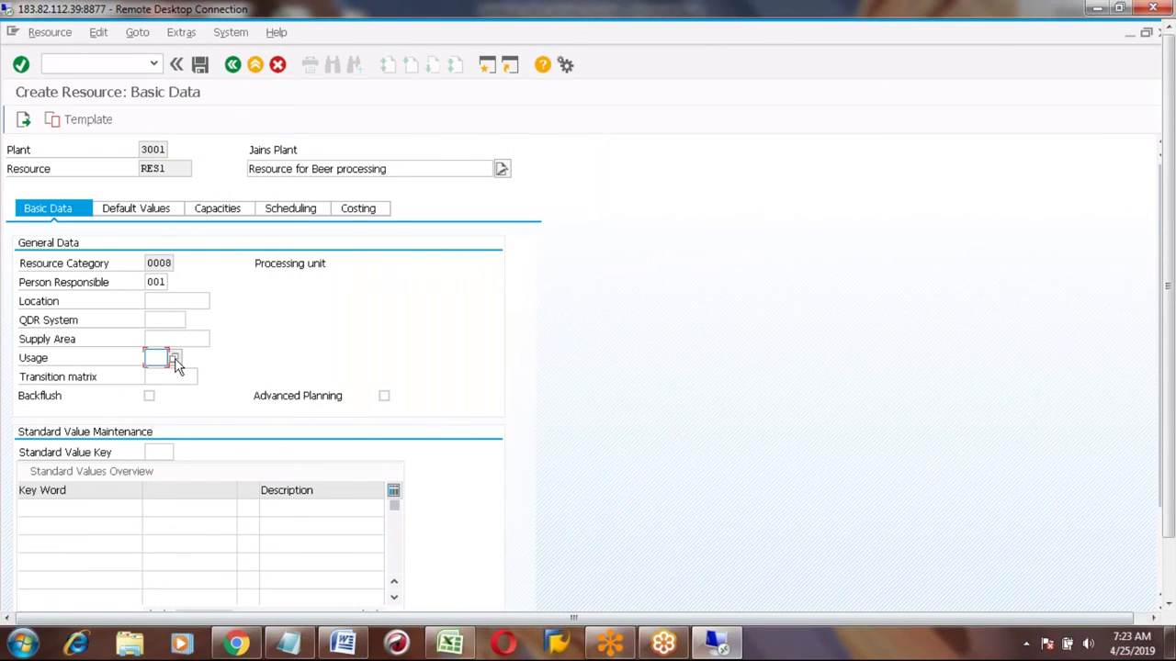
click(174, 359)
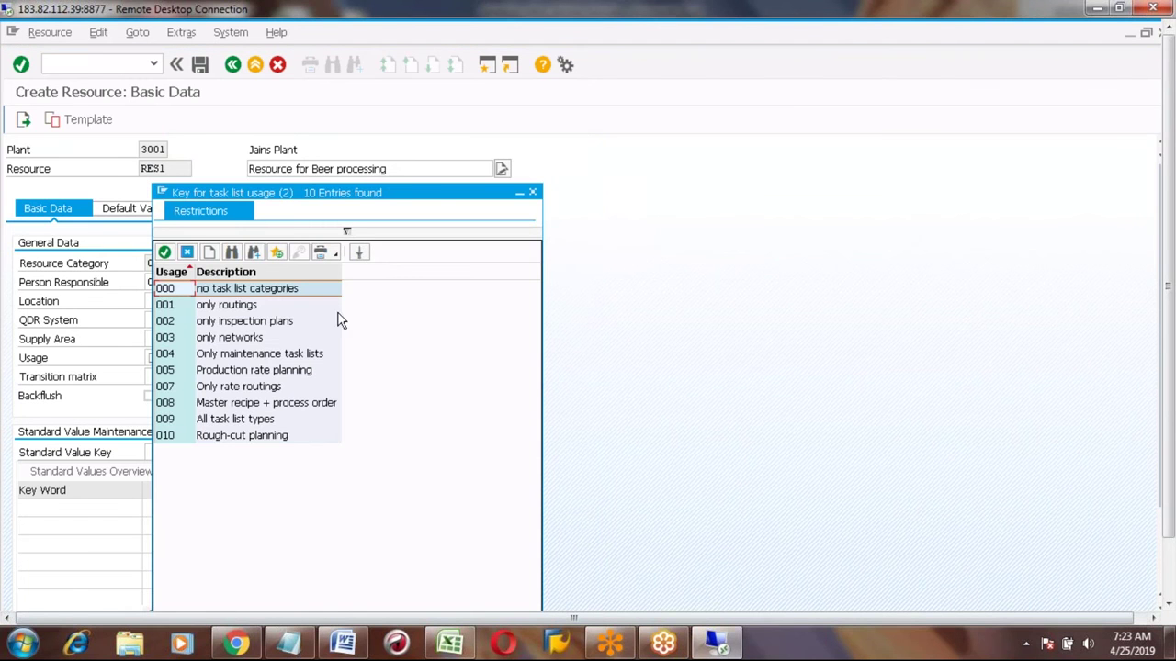
click(166, 420)
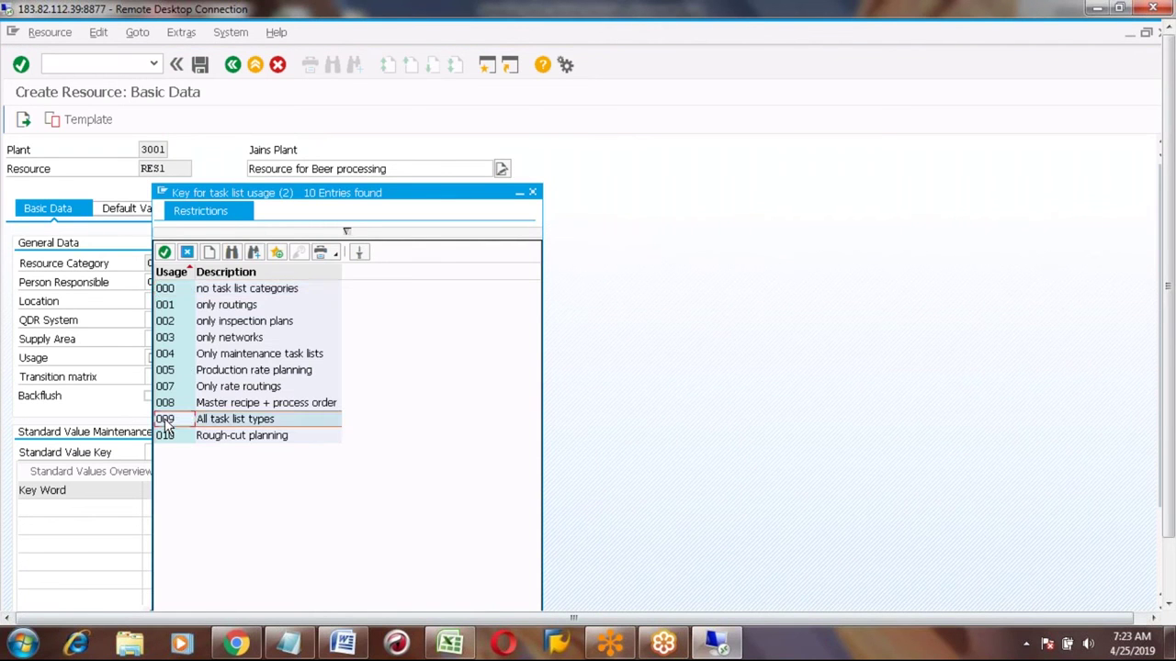
double_click(166, 420)
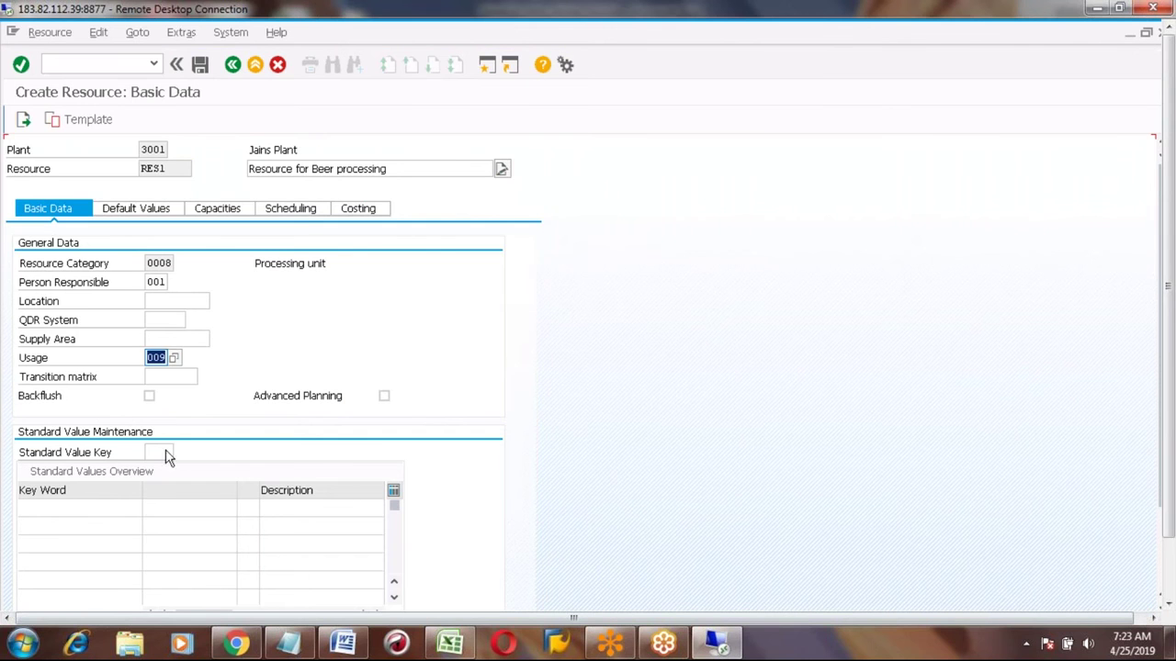
Step: Set the standard value key of RES1 to SAP1 and confirm the basic data
click(159, 450)
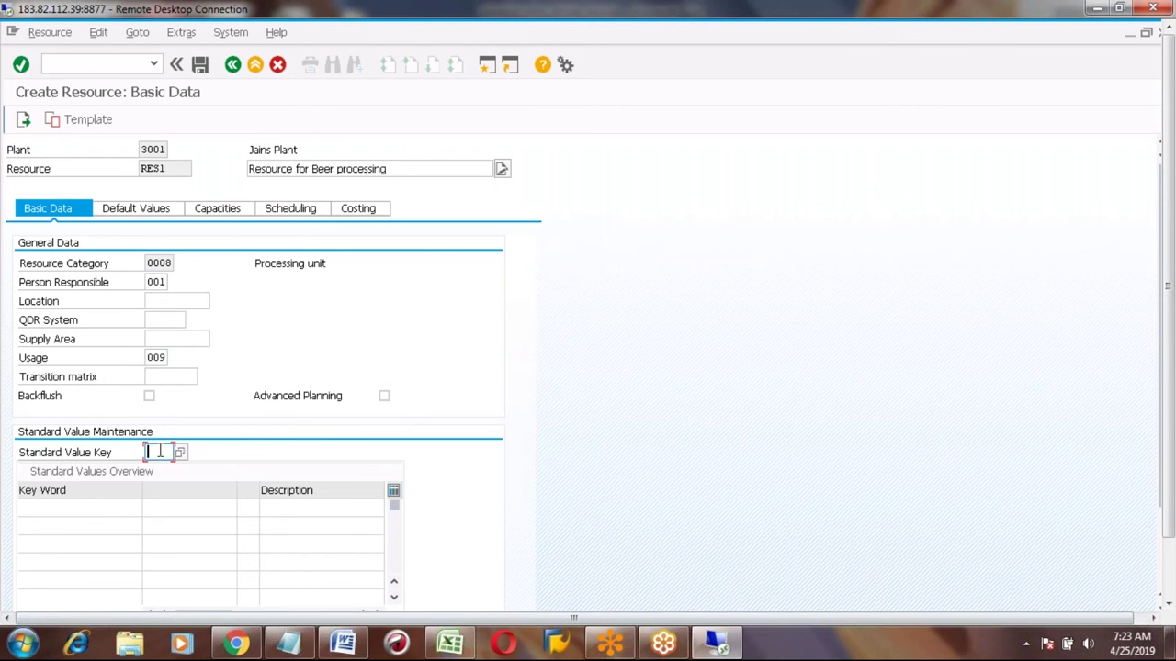
text(sap)
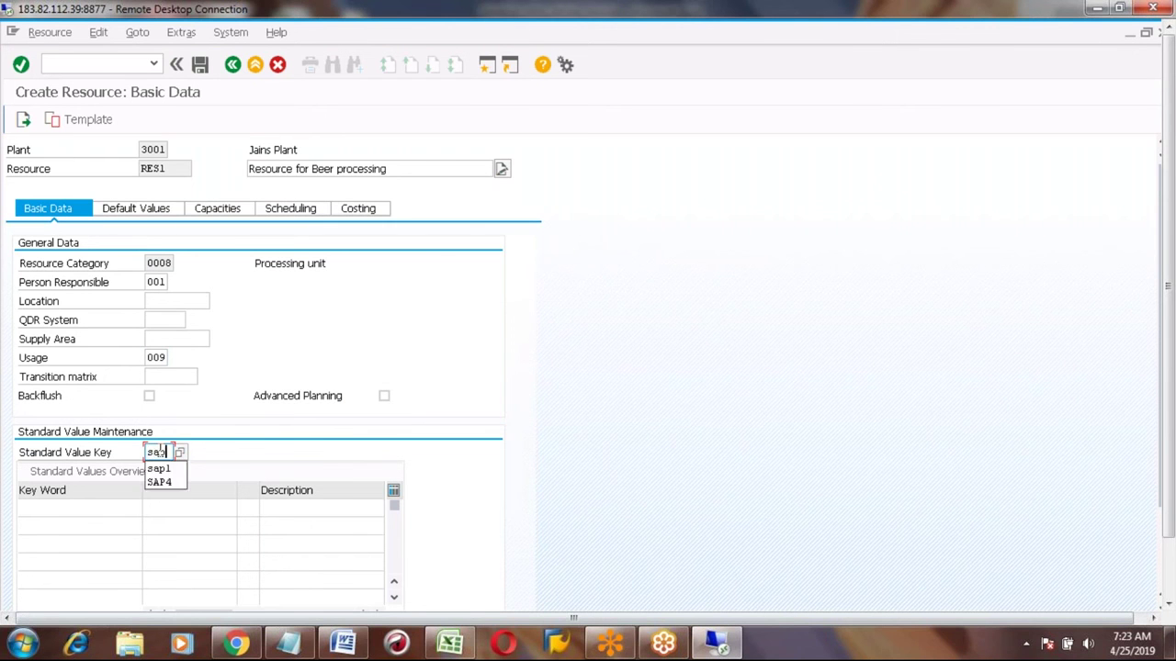
text(1)
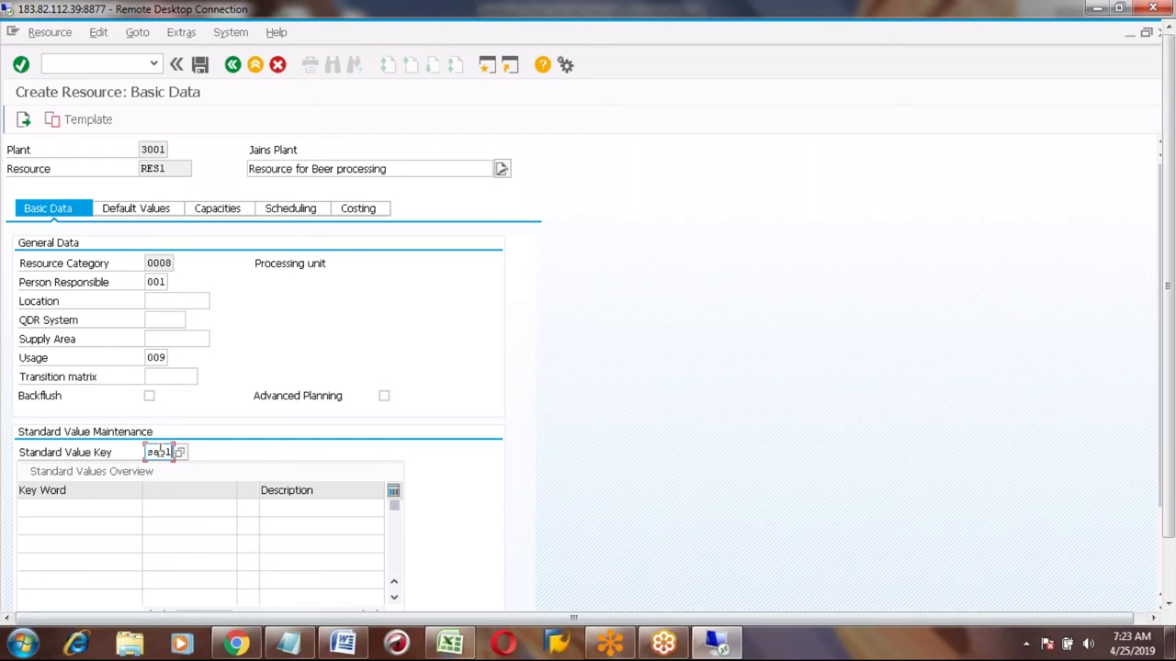
key(Return)
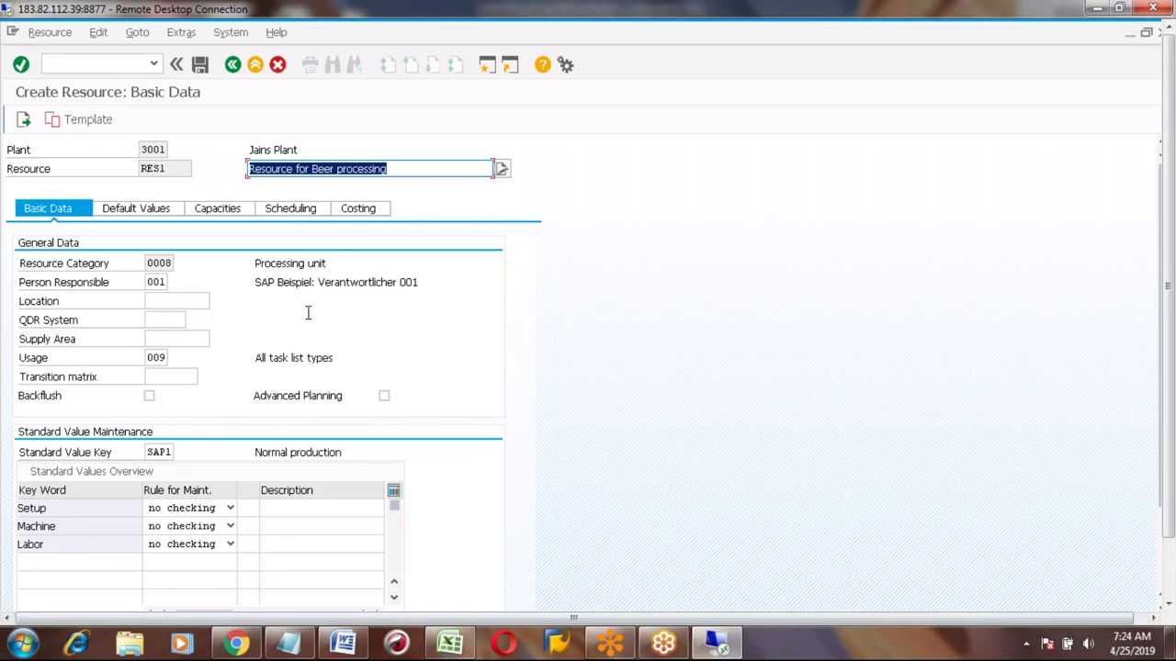
Step: Review the available standard value keys, comparing SAP4 Process manufacturing with SAP1 Normal production, and keep SAP1
click(158, 454)
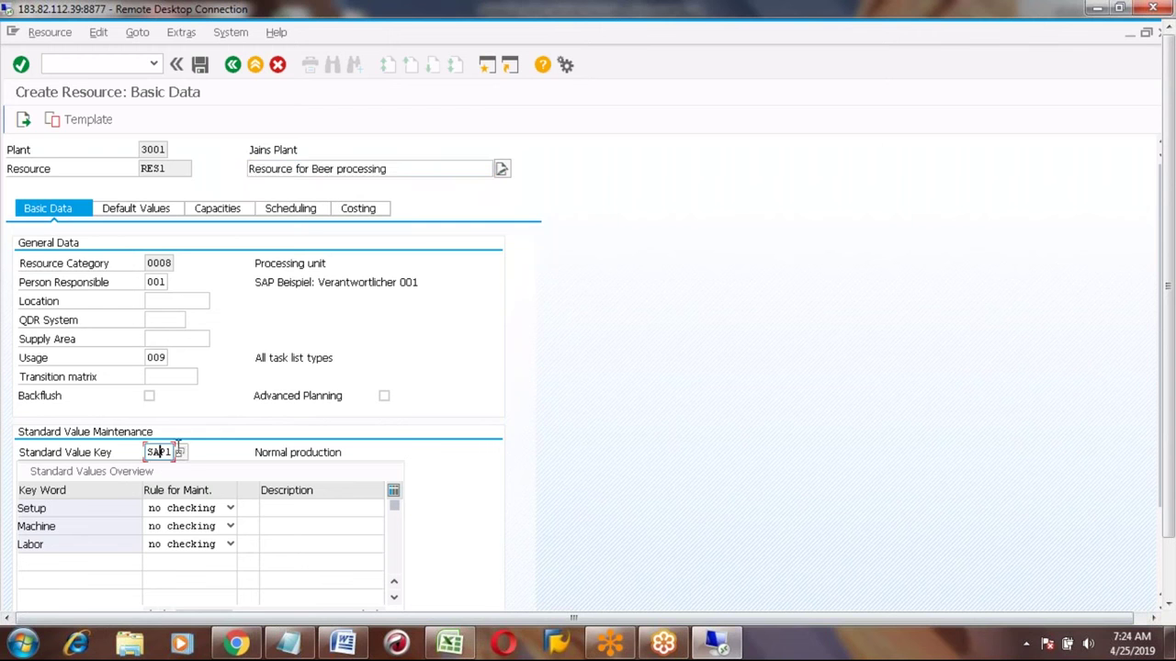
click(181, 453)
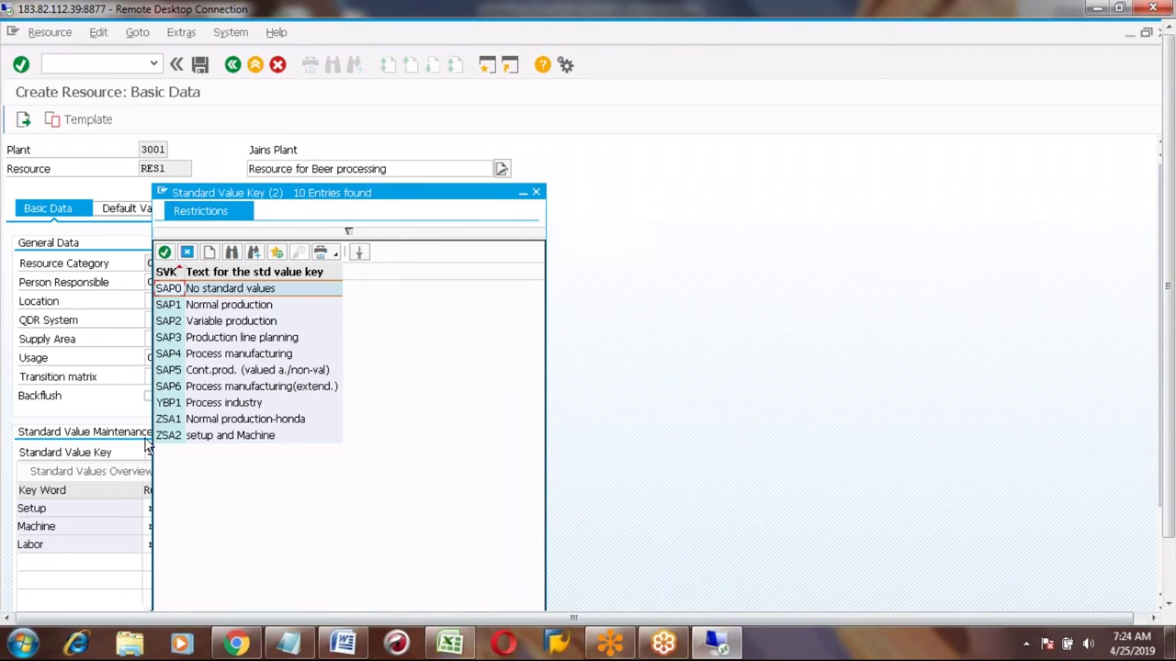
click(169, 358)
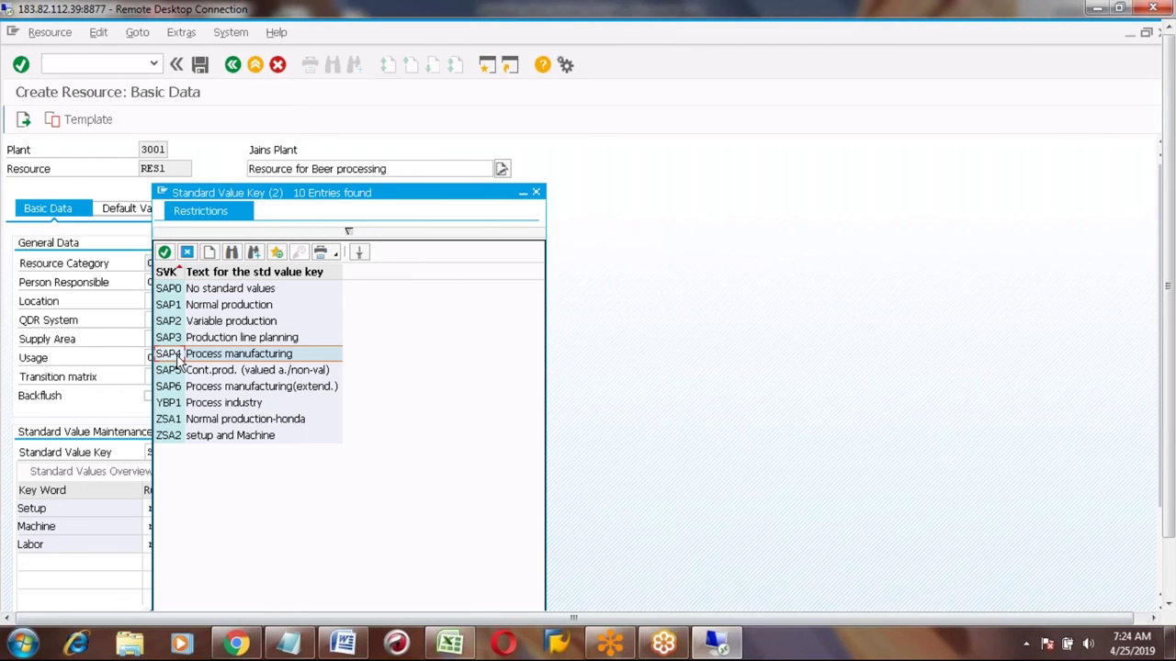
click(169, 308)
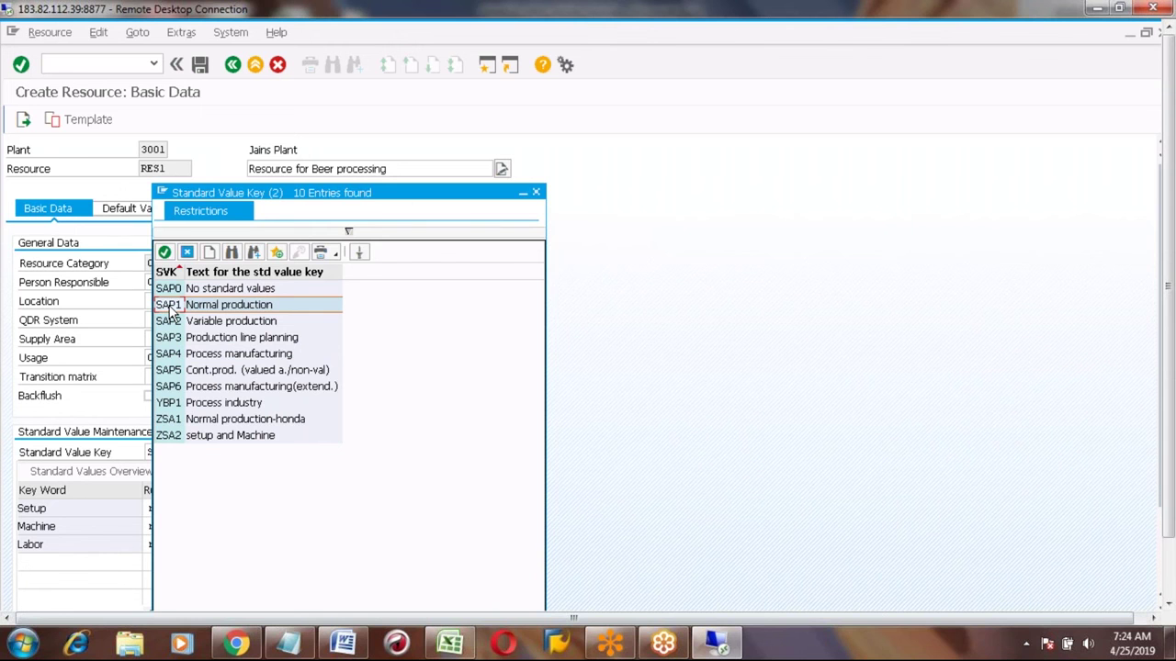
double_click(169, 306)
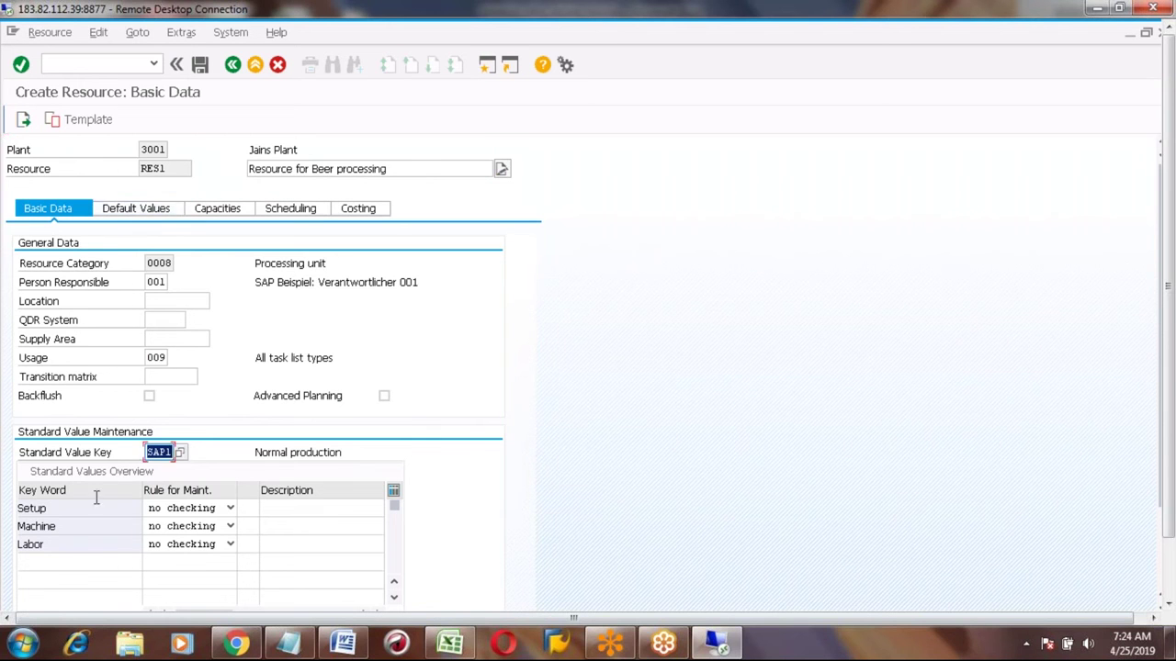
click(180, 452)
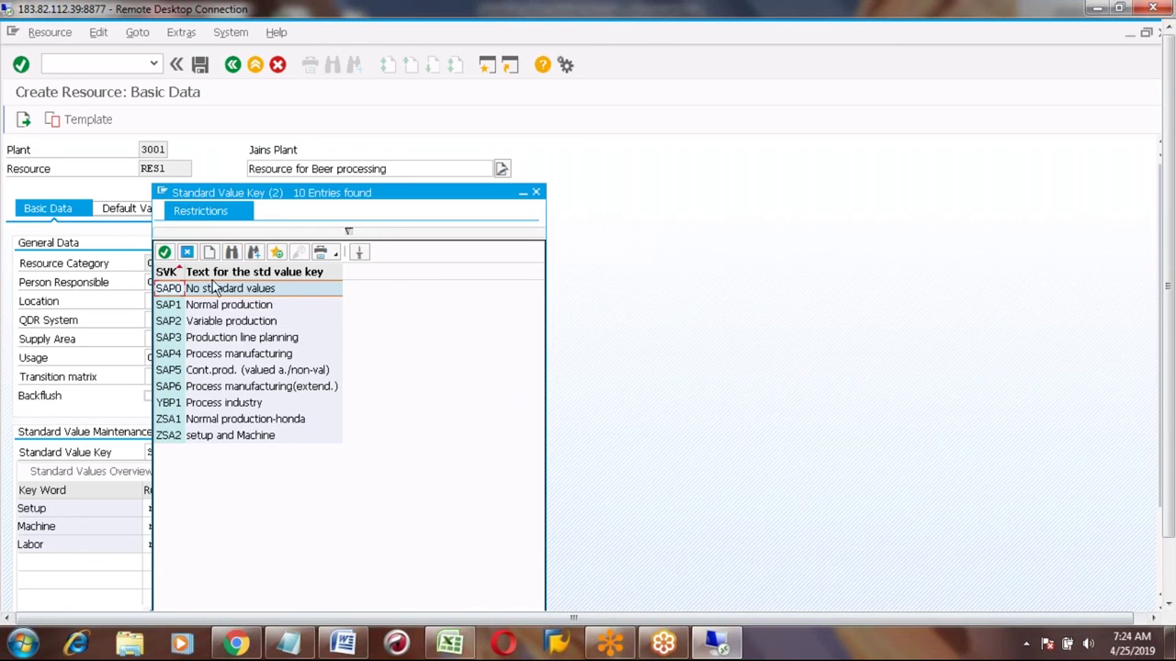
click(176, 310)
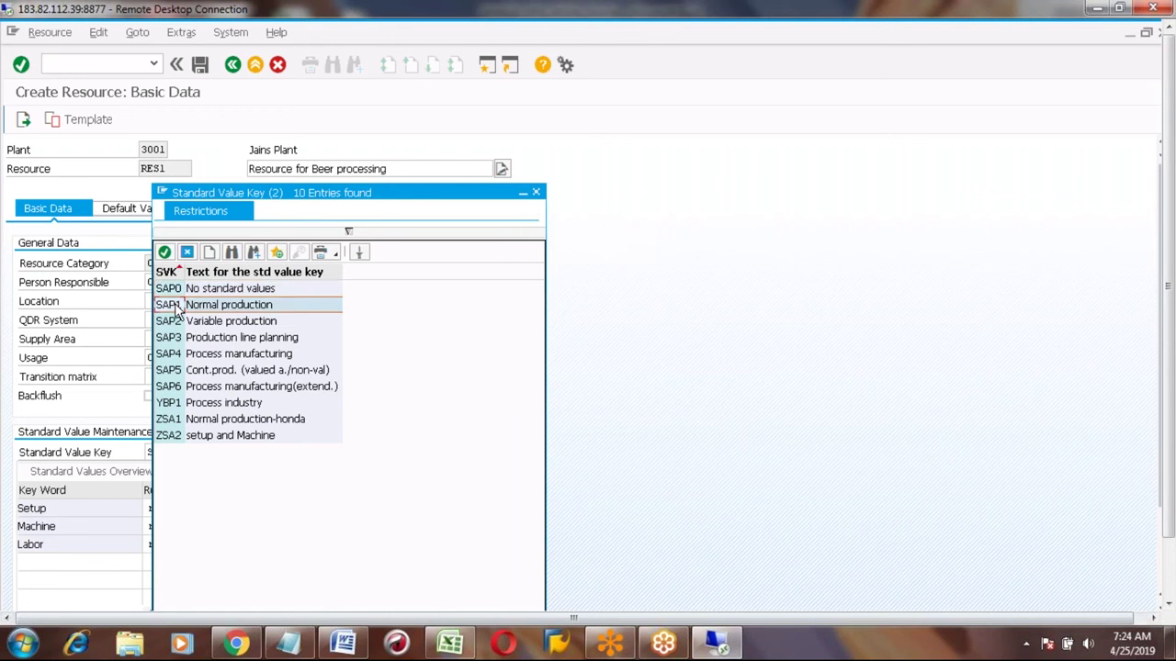
click(535, 191)
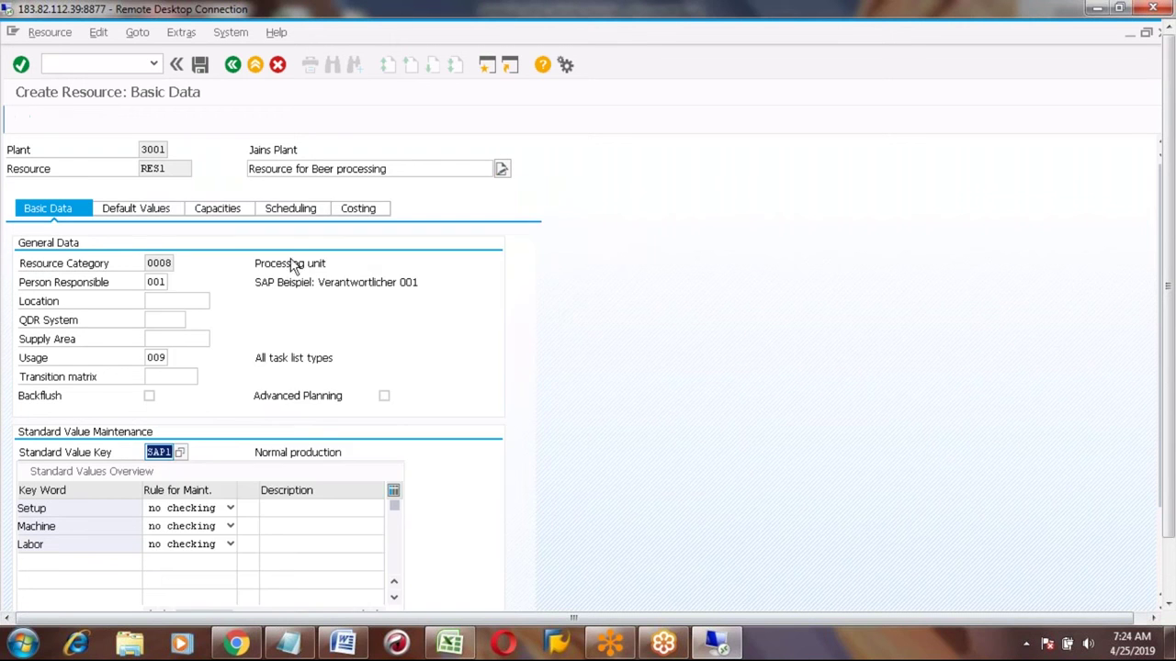
Step: Open the default values of RES1 and browse the available control keys for process manufacturing and routing
click(131, 209)
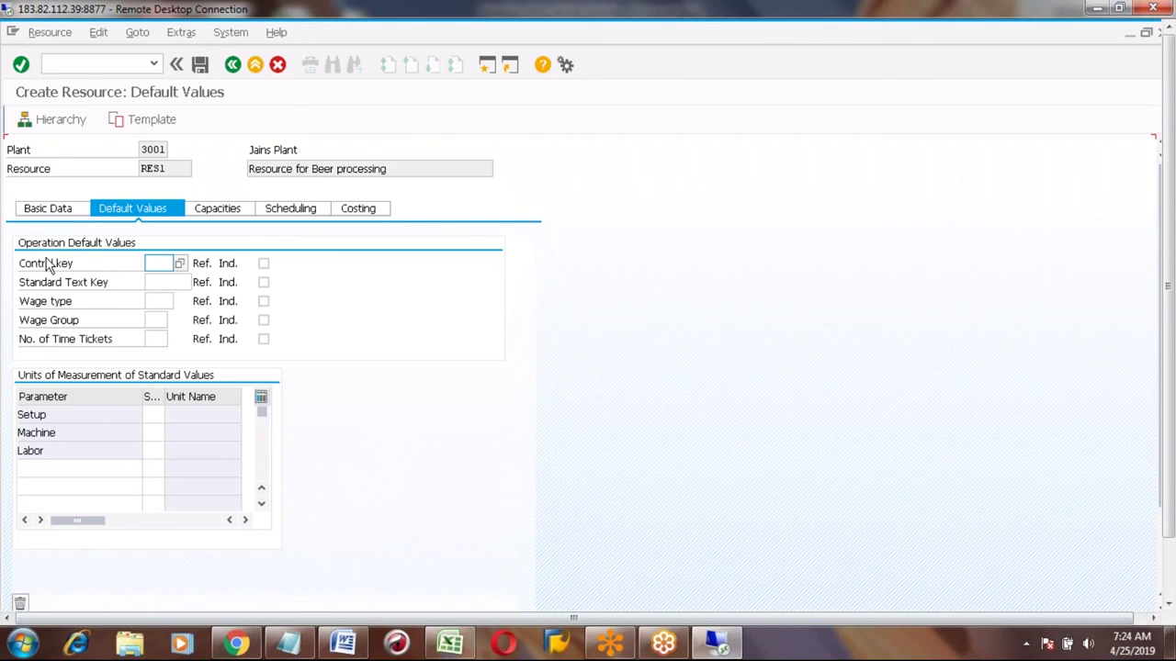
click(156, 263)
click(182, 265)
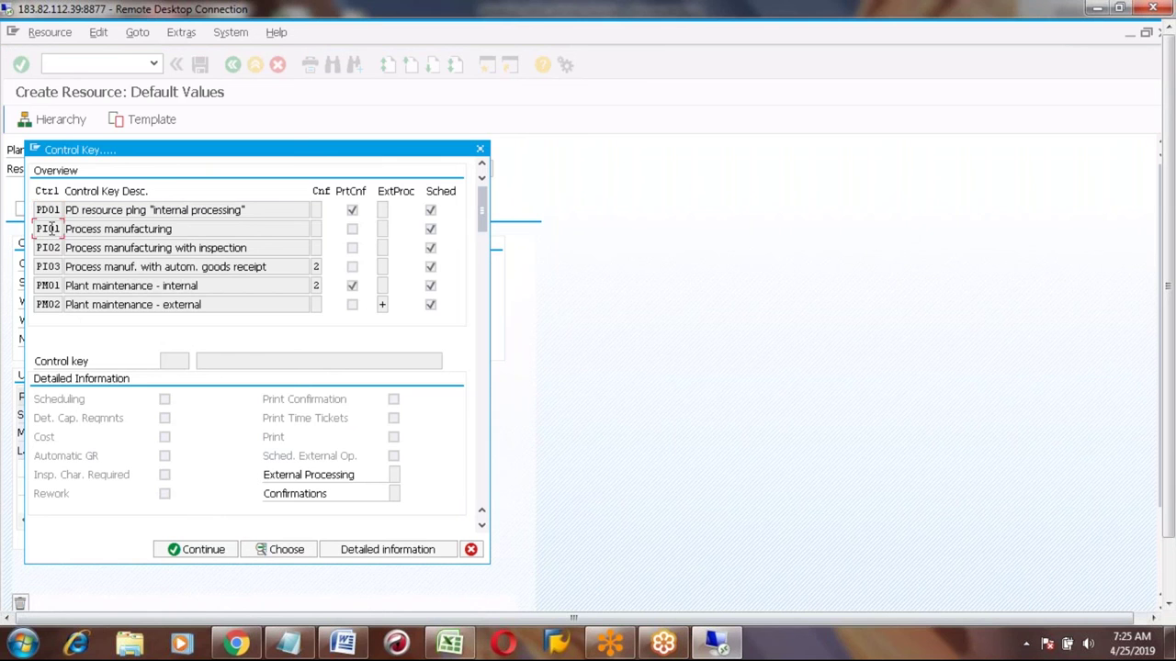
click(123, 229)
scroll(123, 229, down, 2)
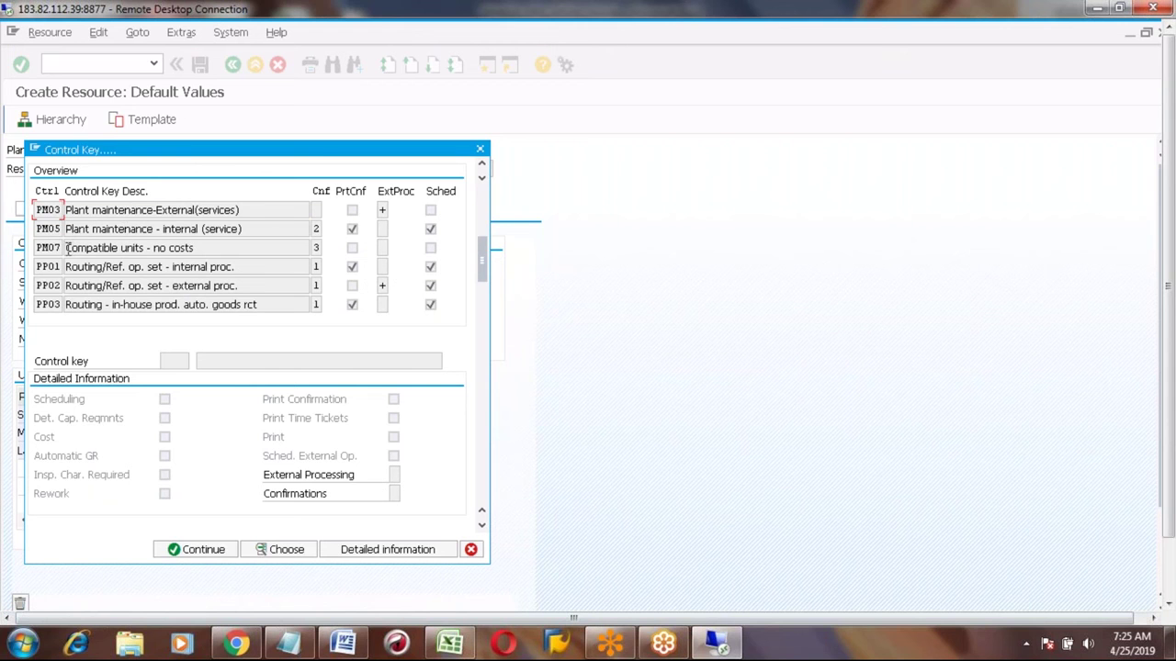
click(125, 265)
scroll(126, 264, up, 2)
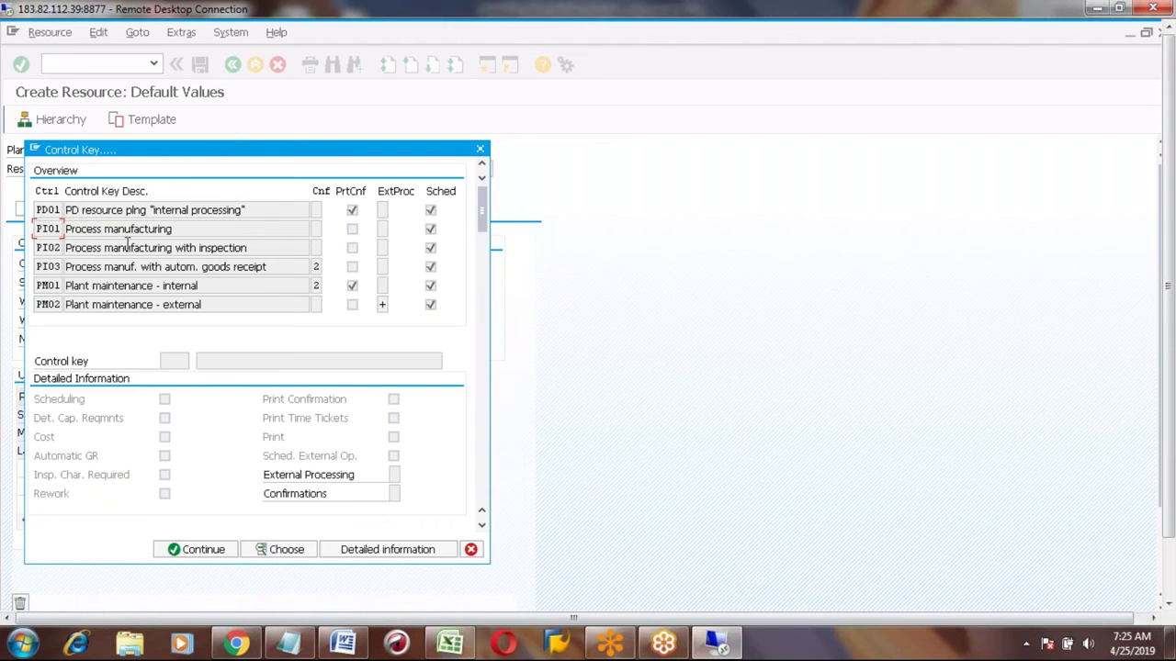
Step: Examine the detailed information of control keys PI01 and PI03, and leave the control key list
click(359, 551)
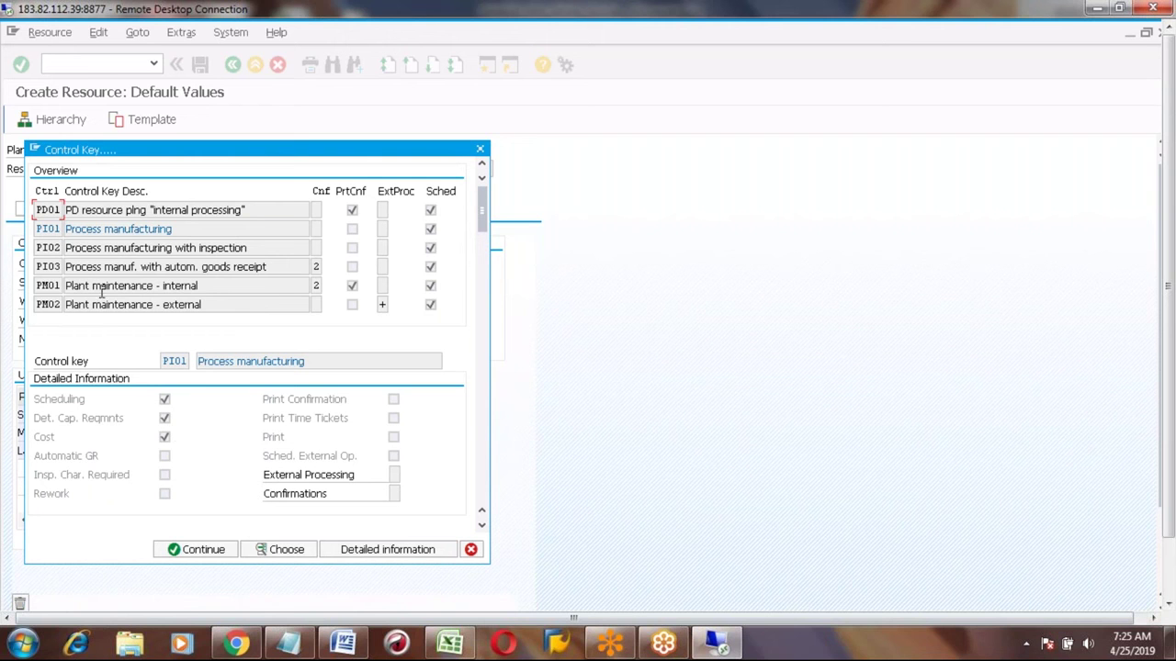
click(55, 265)
click(401, 552)
click(164, 455)
click(51, 228)
click(360, 551)
click(206, 551)
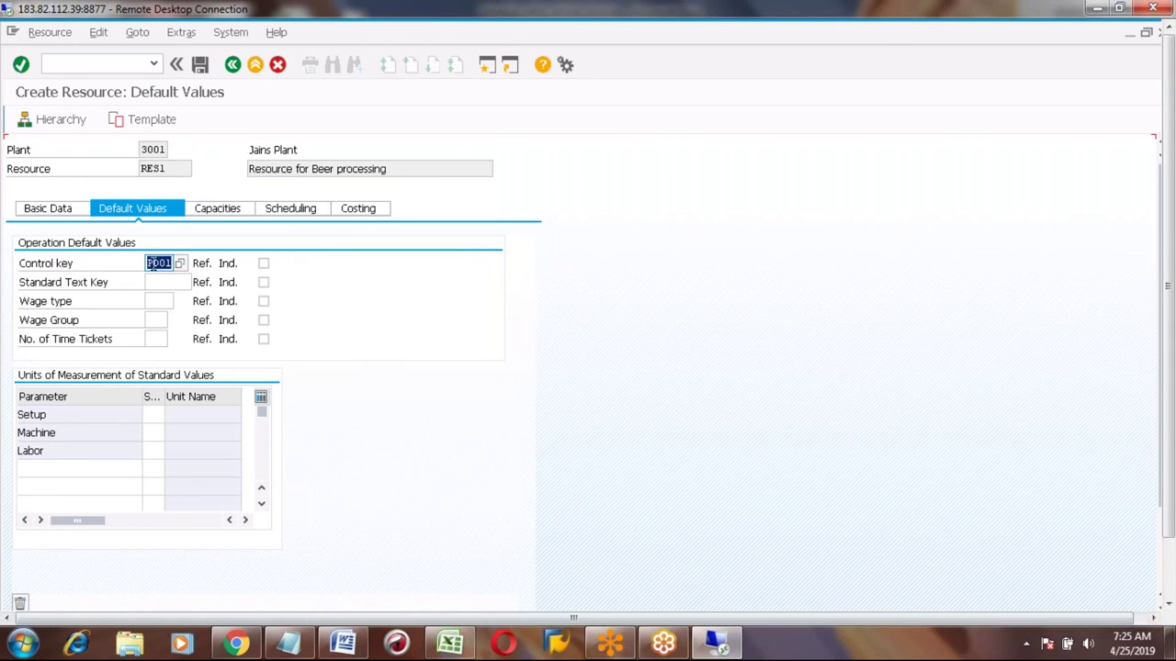
Step: Set the control key to PI01 and the standard value units for Setup, Machine and Labor to HR
text(pi01)
click(154, 416)
text(hr)
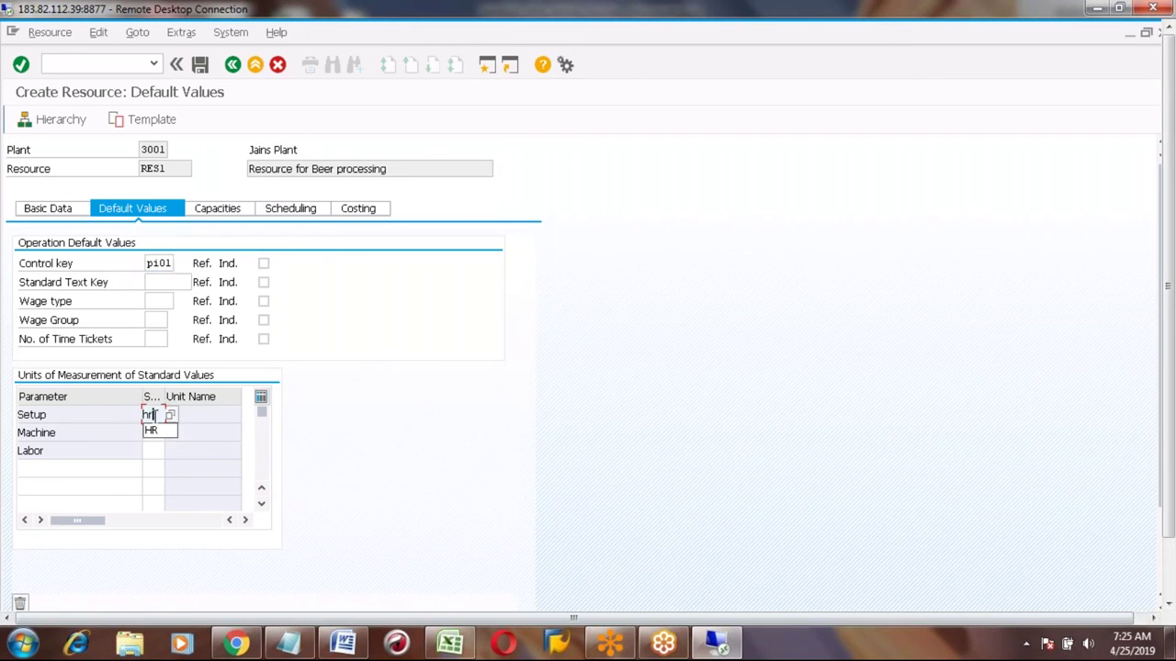
key(Tab)
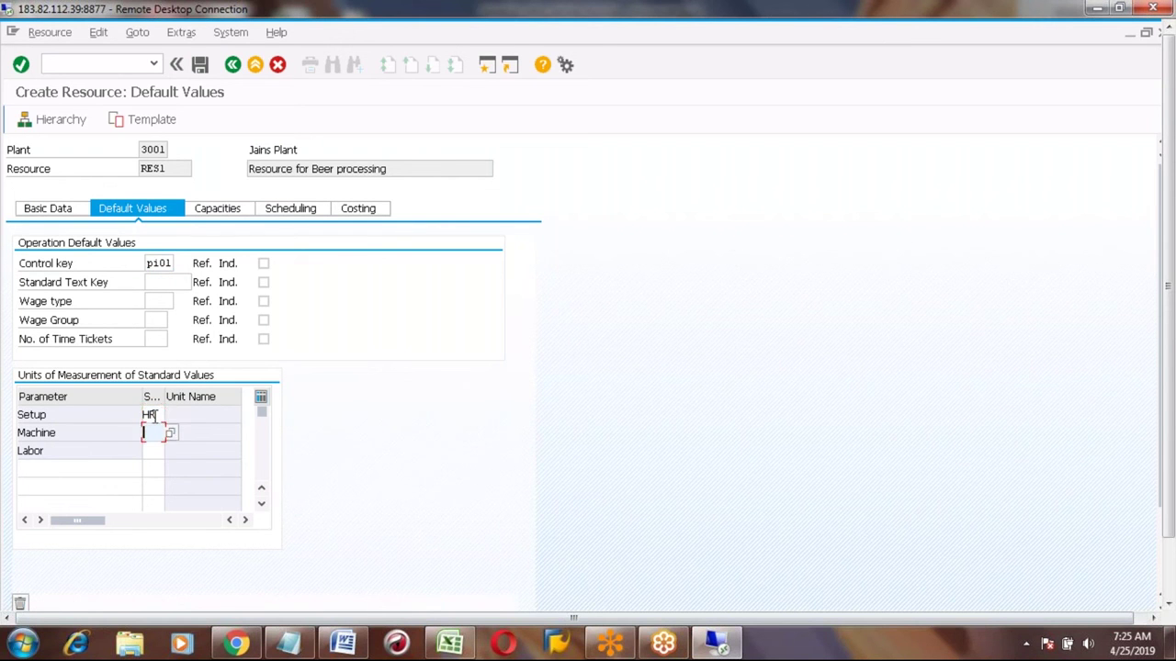
text(hr)
key(Return)
key(Tab)
text(hr)
key(Return)
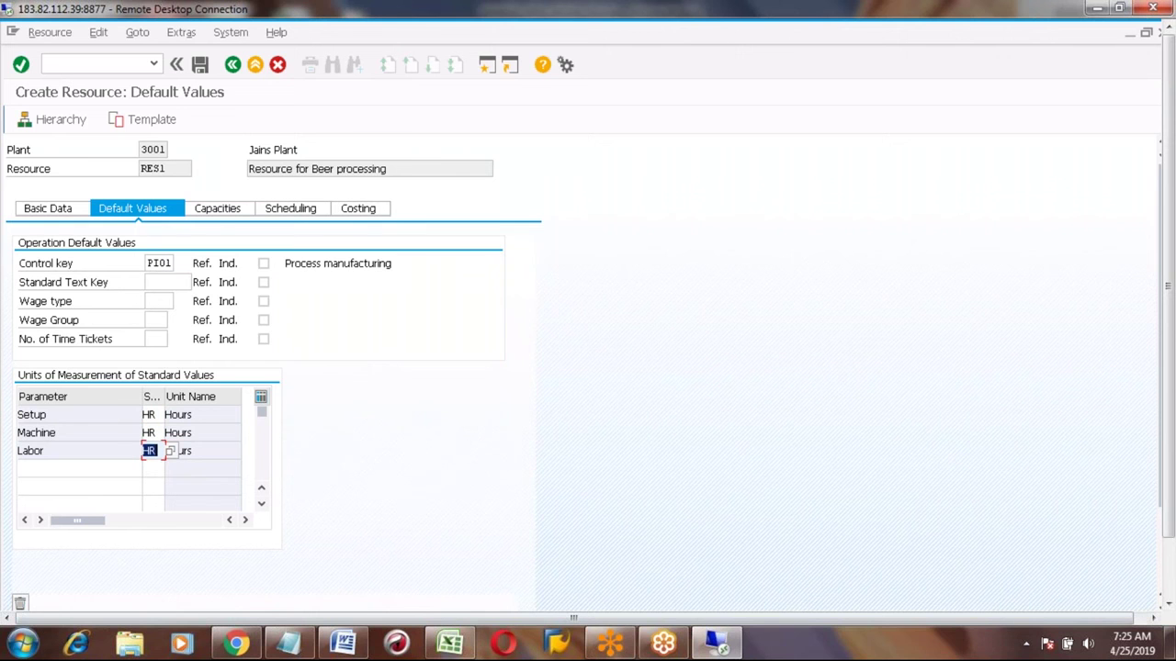
Step: Assign capacity category 008 Processing unit as the first capacity of RES1
click(212, 210)
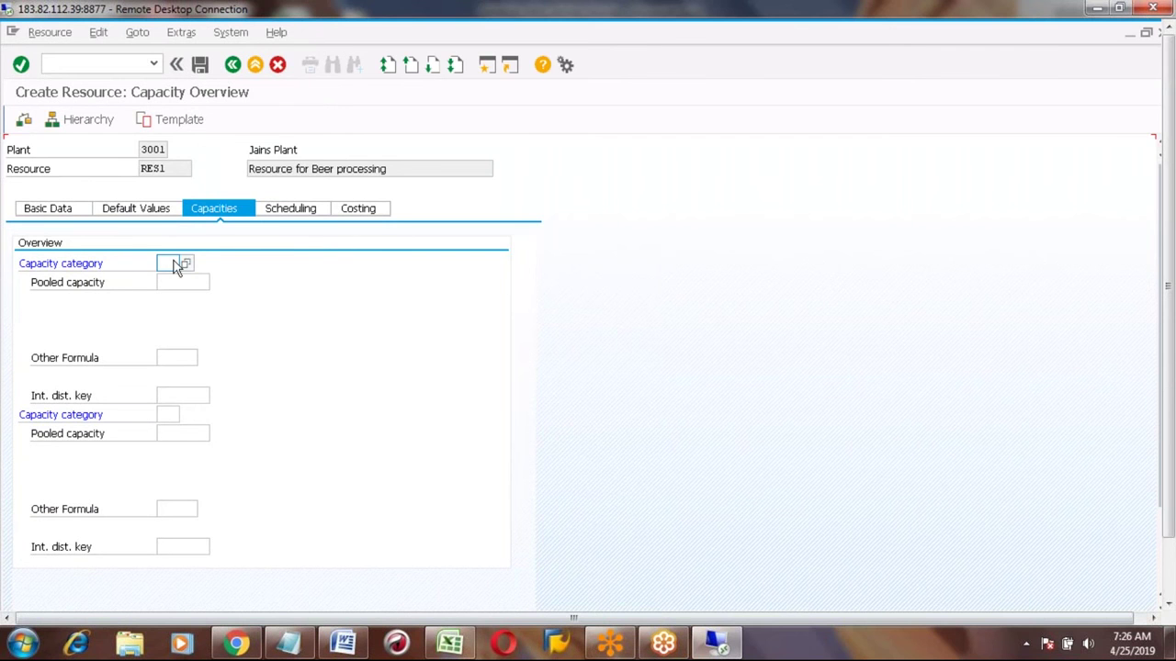
click(187, 265)
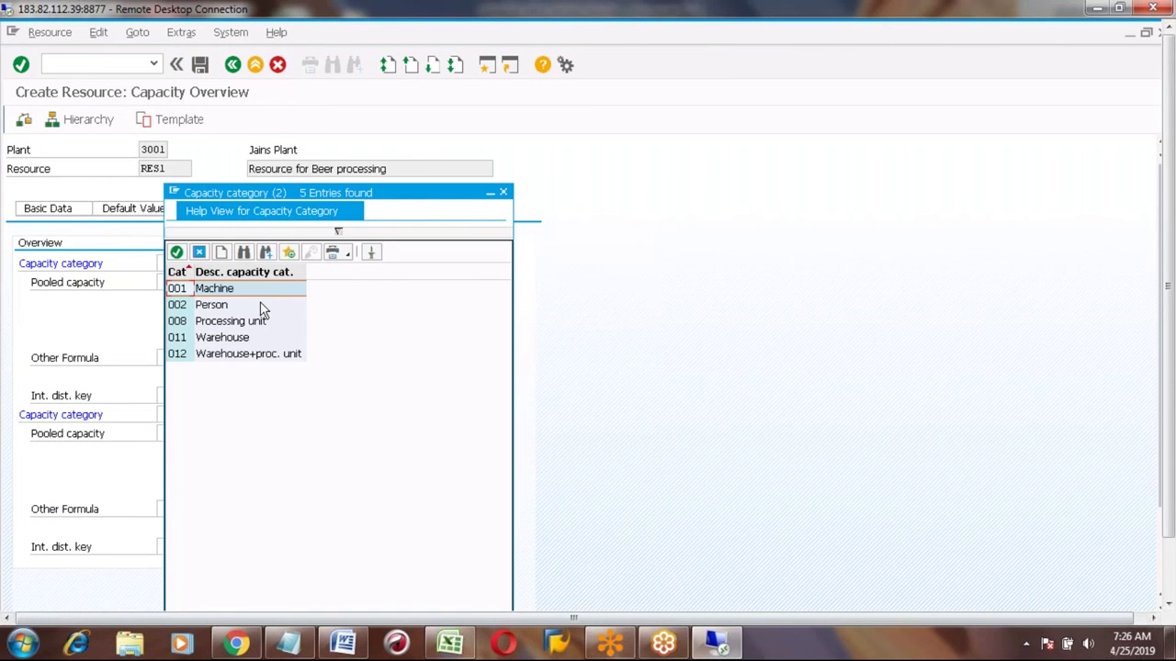
click(184, 322)
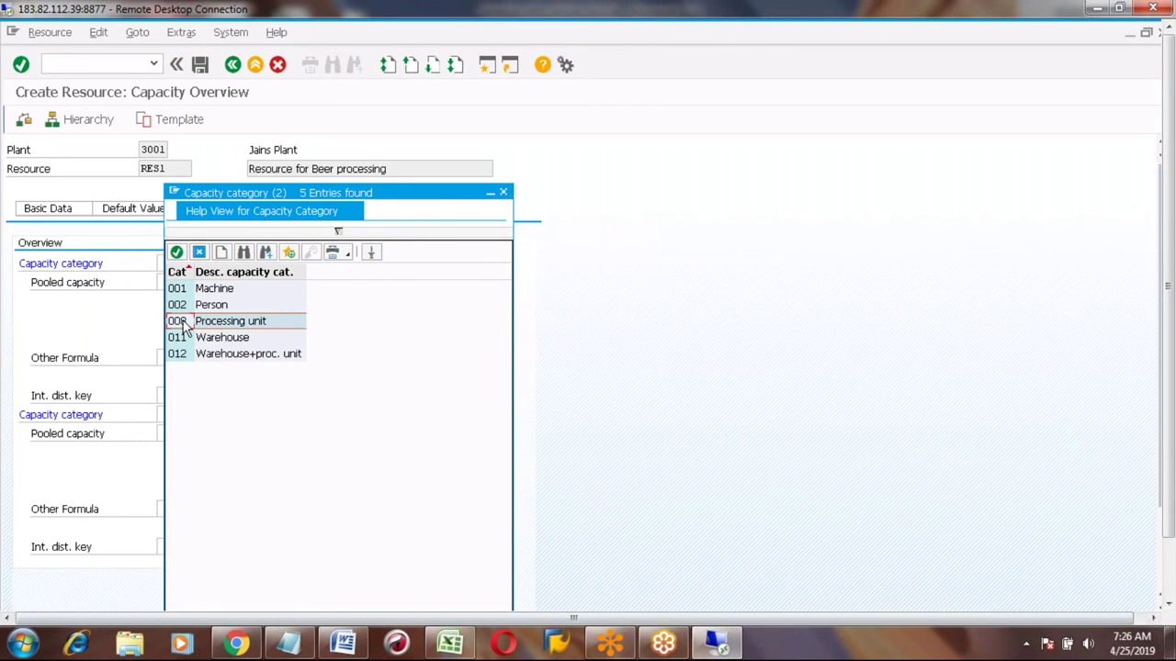
double_click(183, 321)
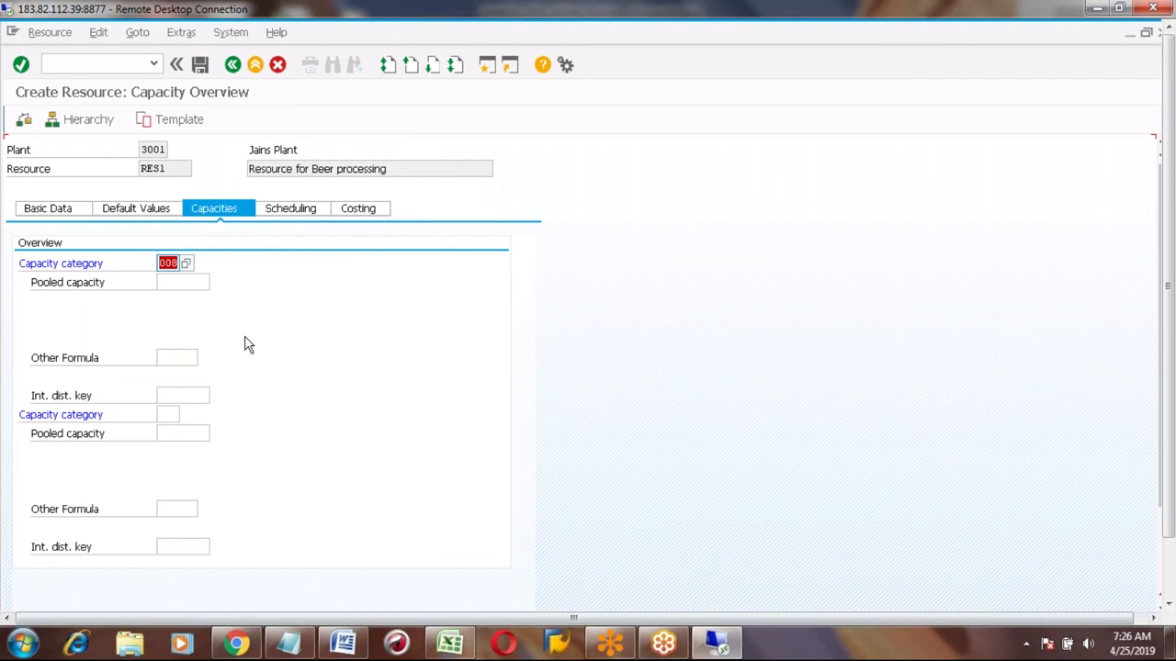
Step: Try formula SAP002 Prod.: Machine time as the other formula of capacity category 008 and request its capacity header
click(178, 358)
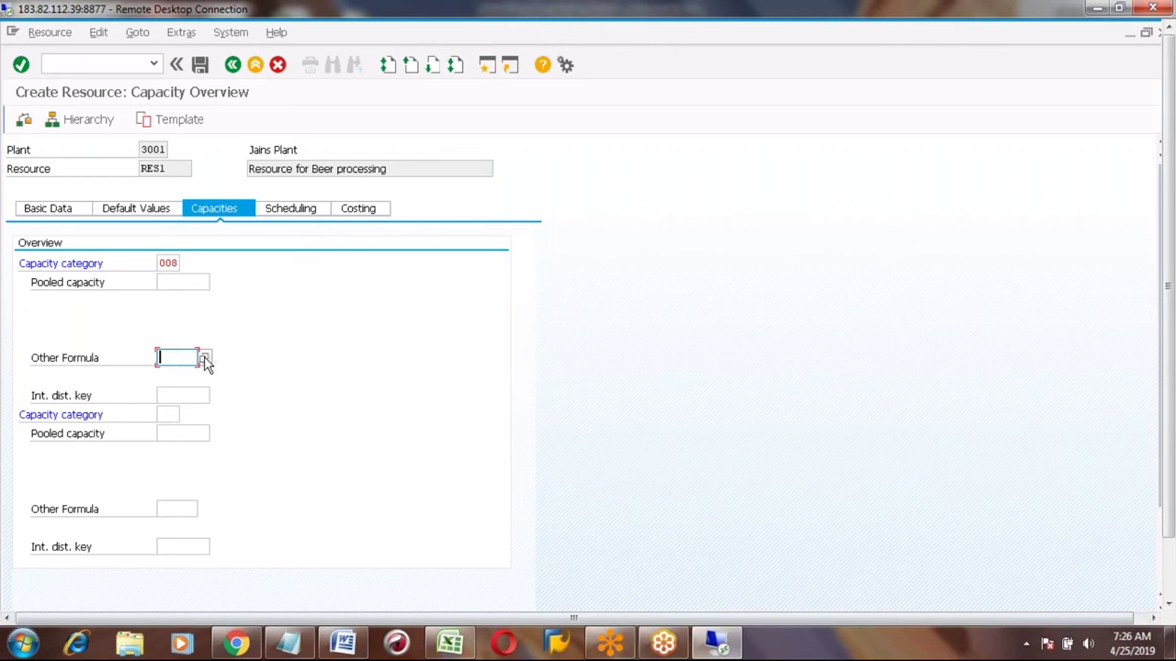
click(204, 360)
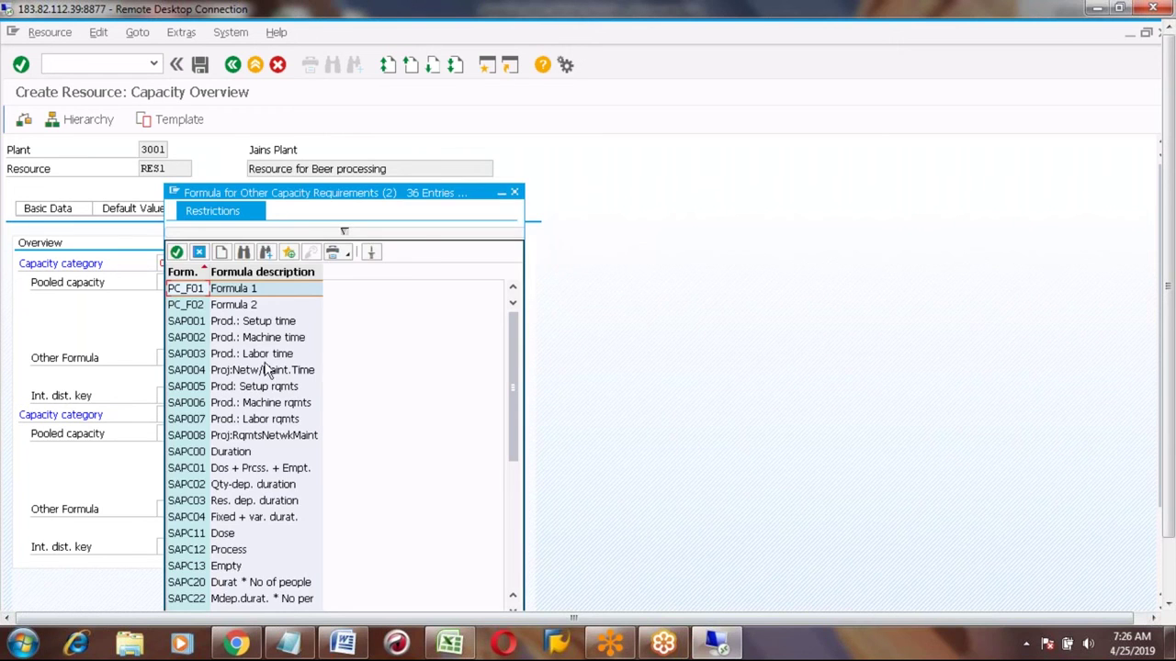
click(195, 339)
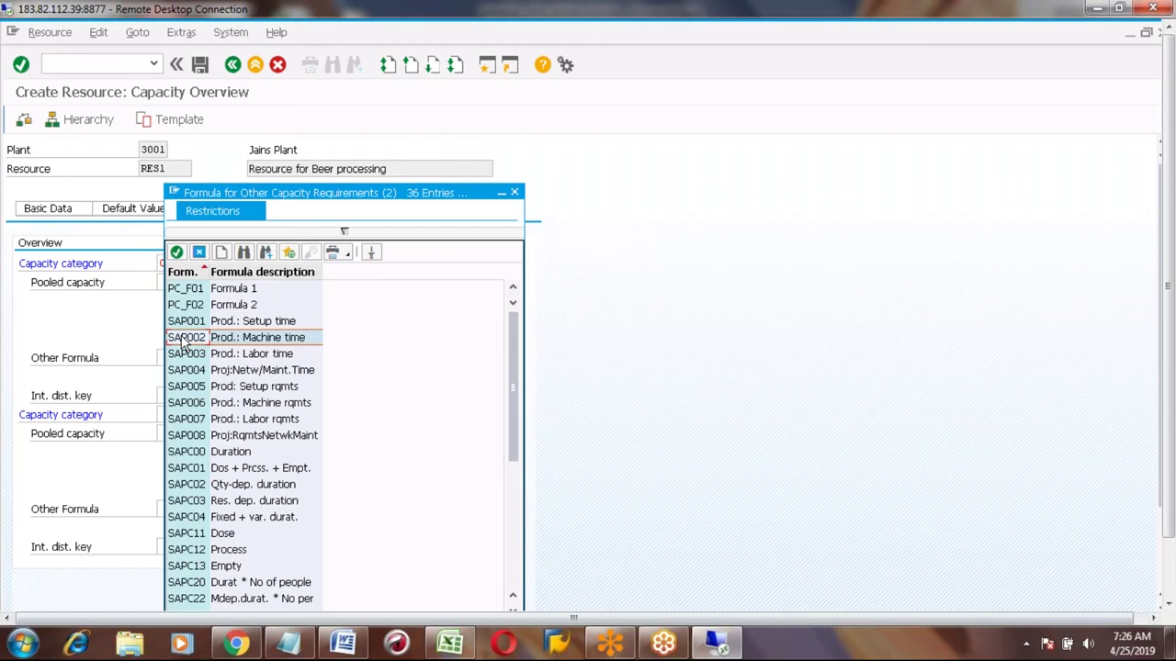
double_click(184, 338)
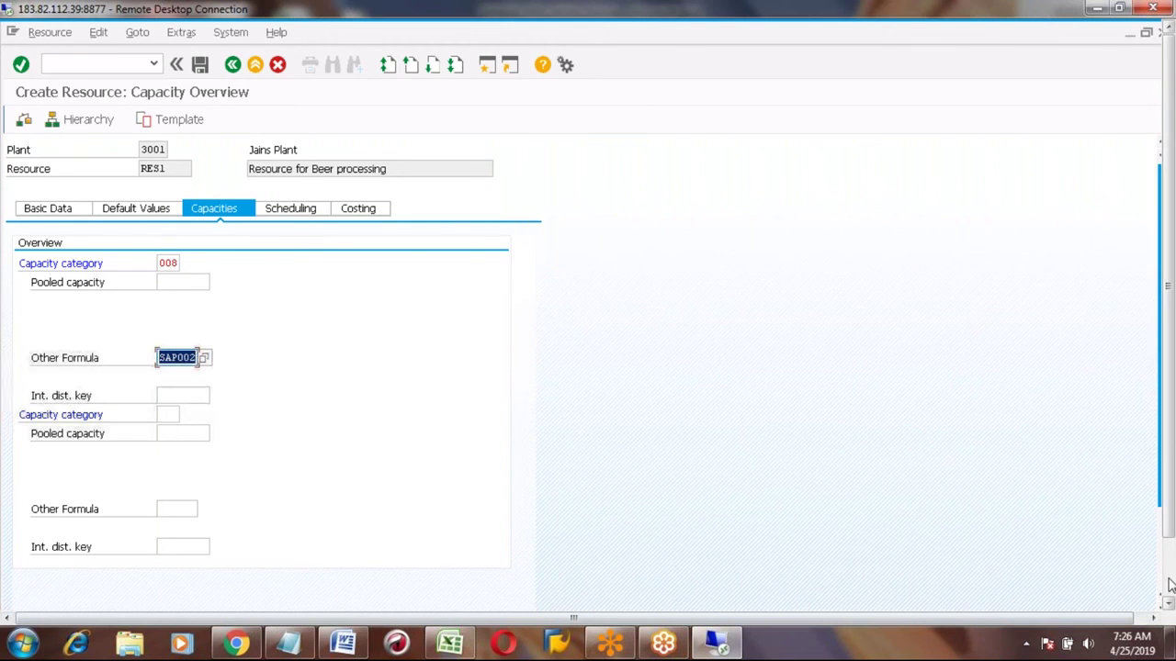
scroll(1168, 586, down, 1)
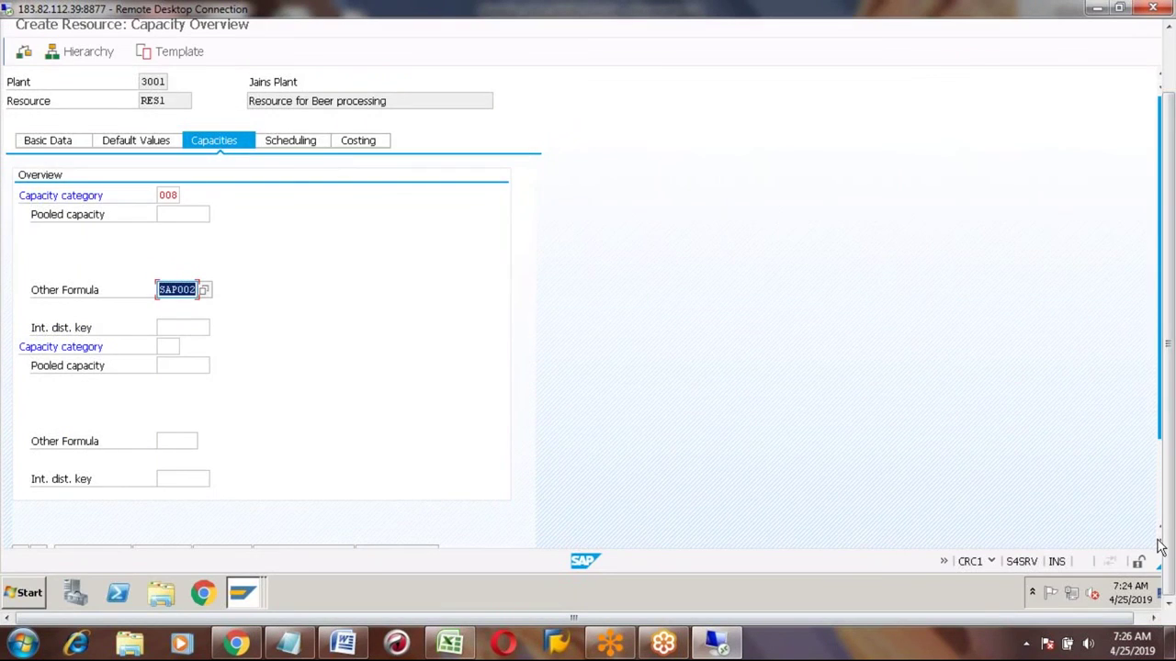
scroll(1159, 546, down, 1)
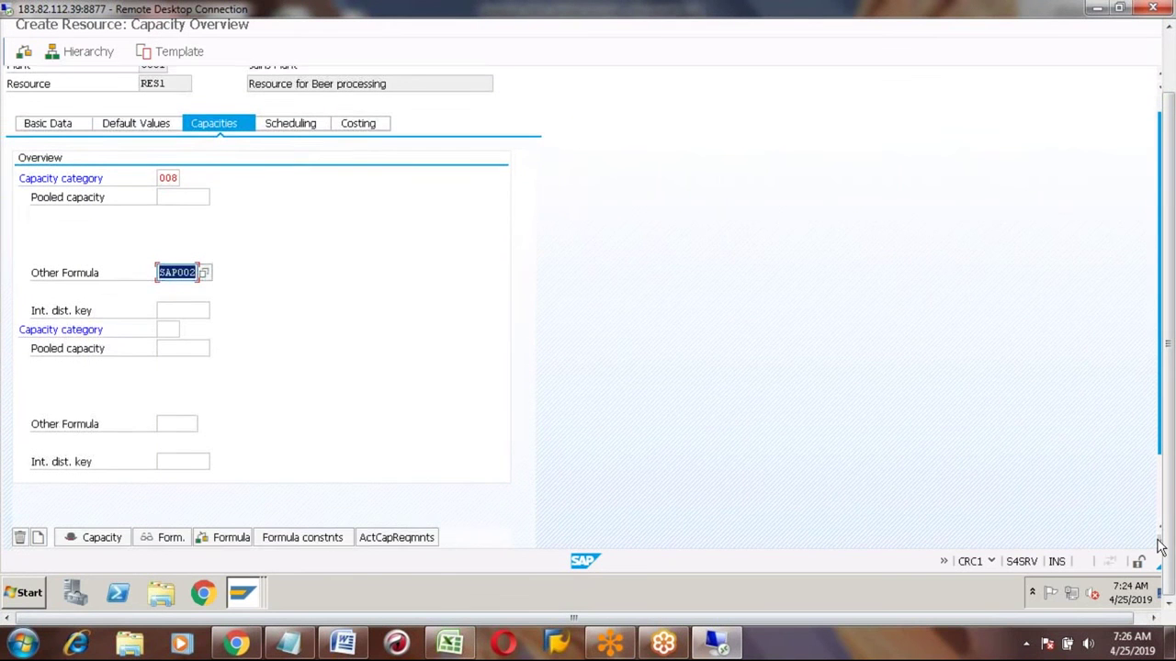
click(100, 532)
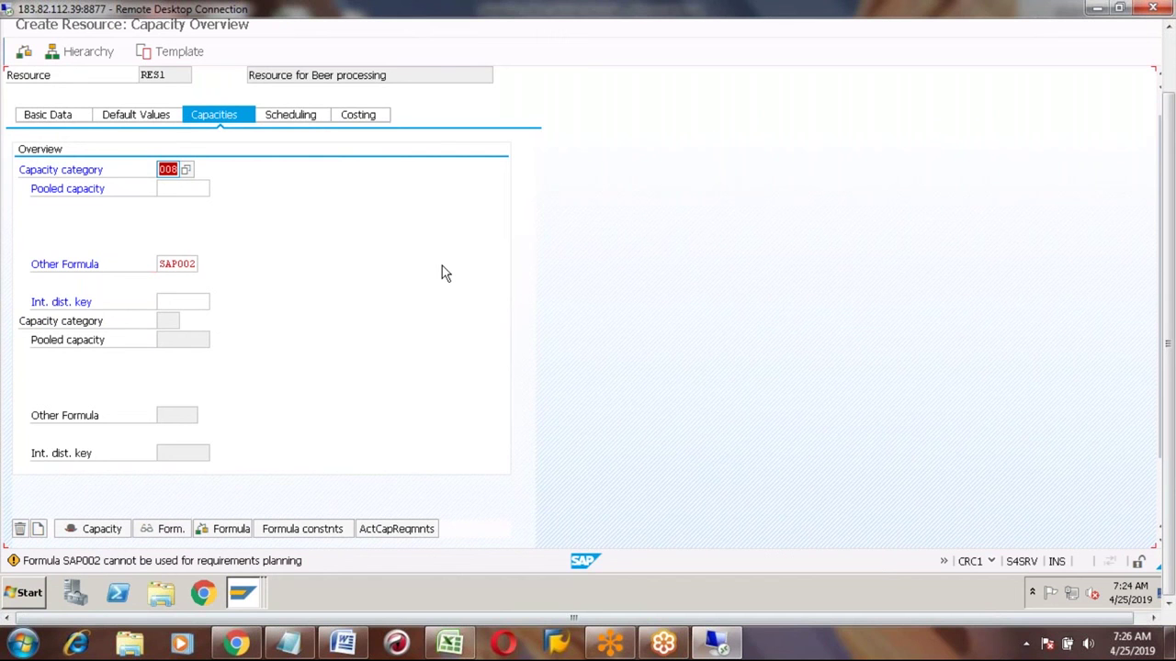
Step: Try formula SAP001 as the other formula for capacity category 008
click(189, 263)
text(1)
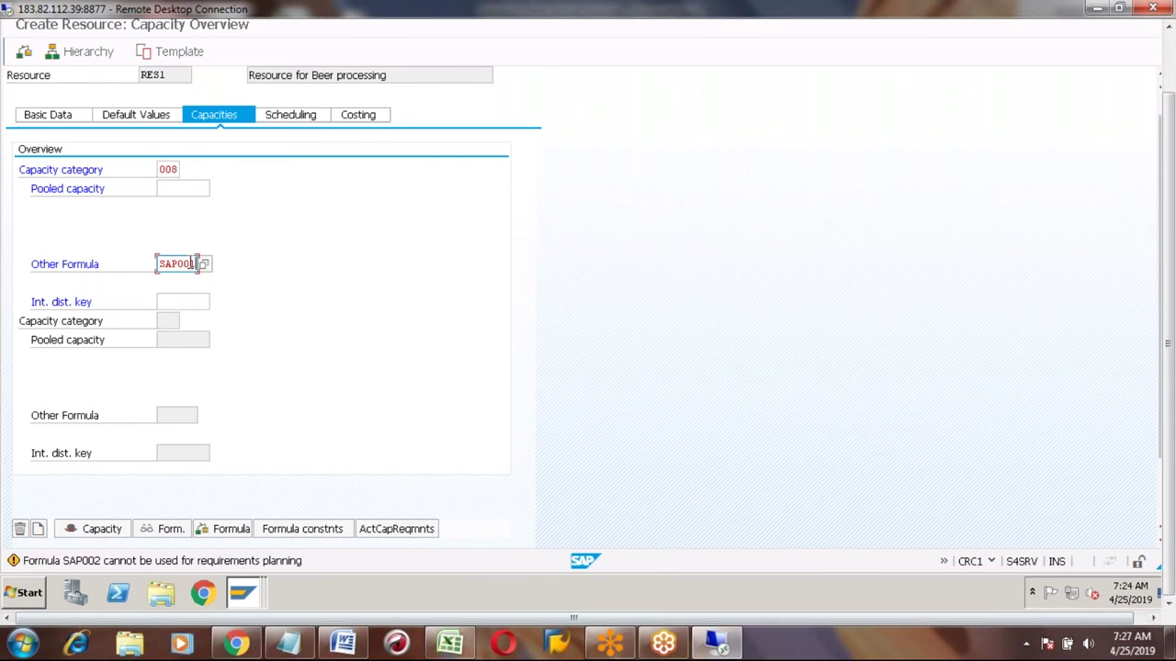
key(Return)
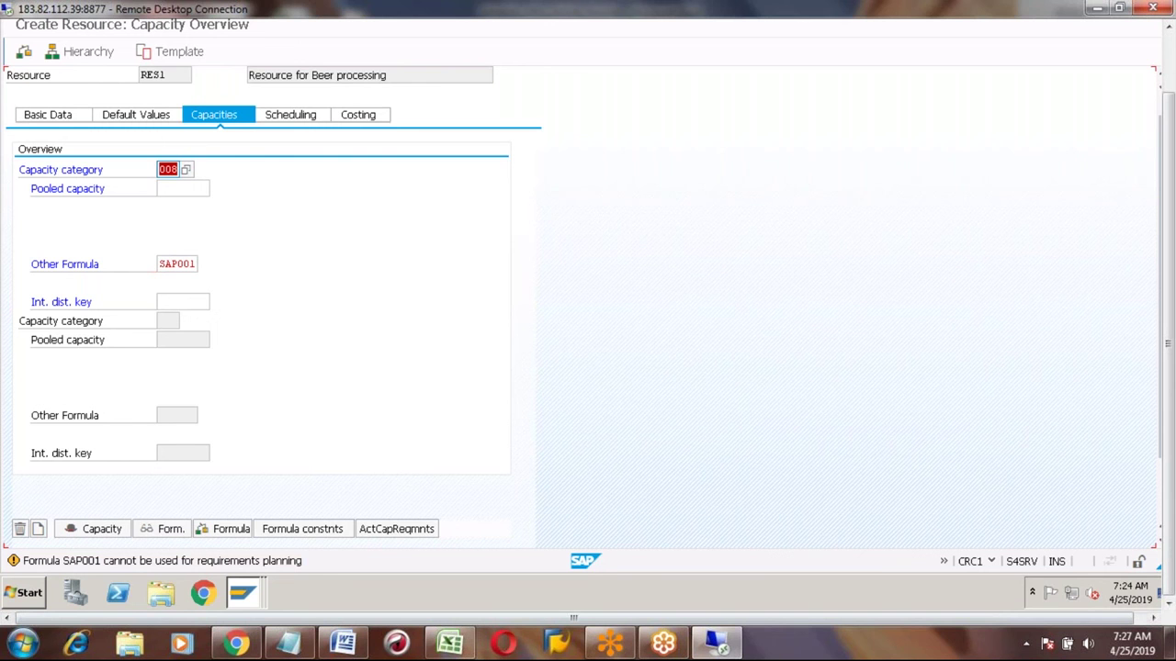
Step: Try formula SAPC12 Process as the other formula for capacity category 008
click(197, 265)
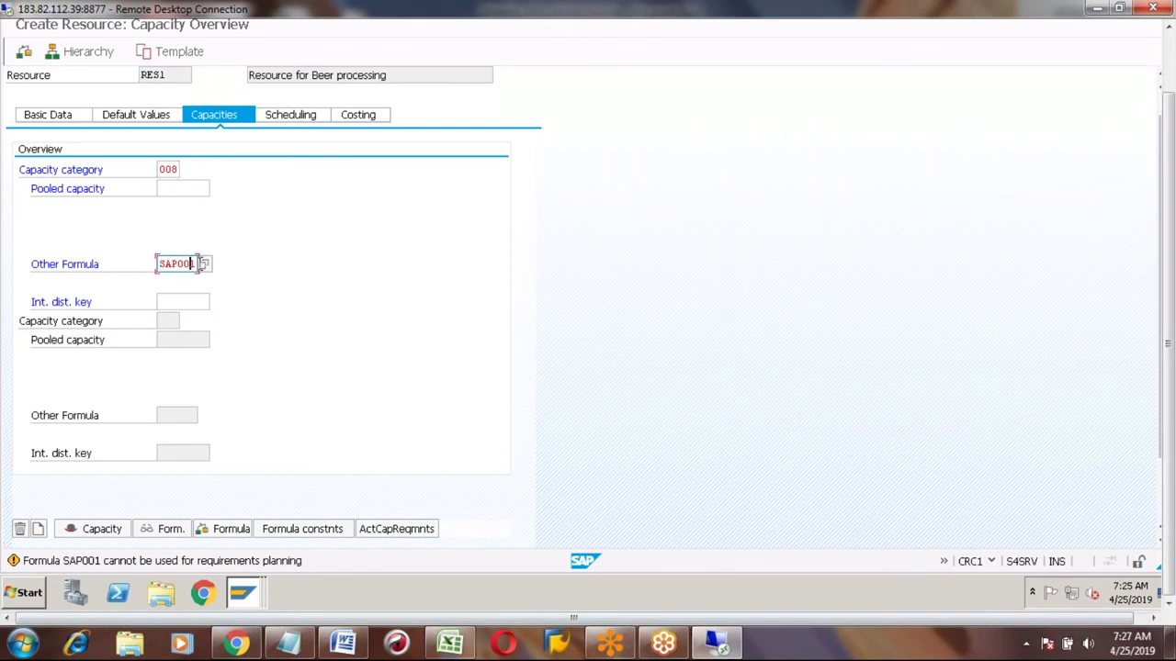
click(204, 264)
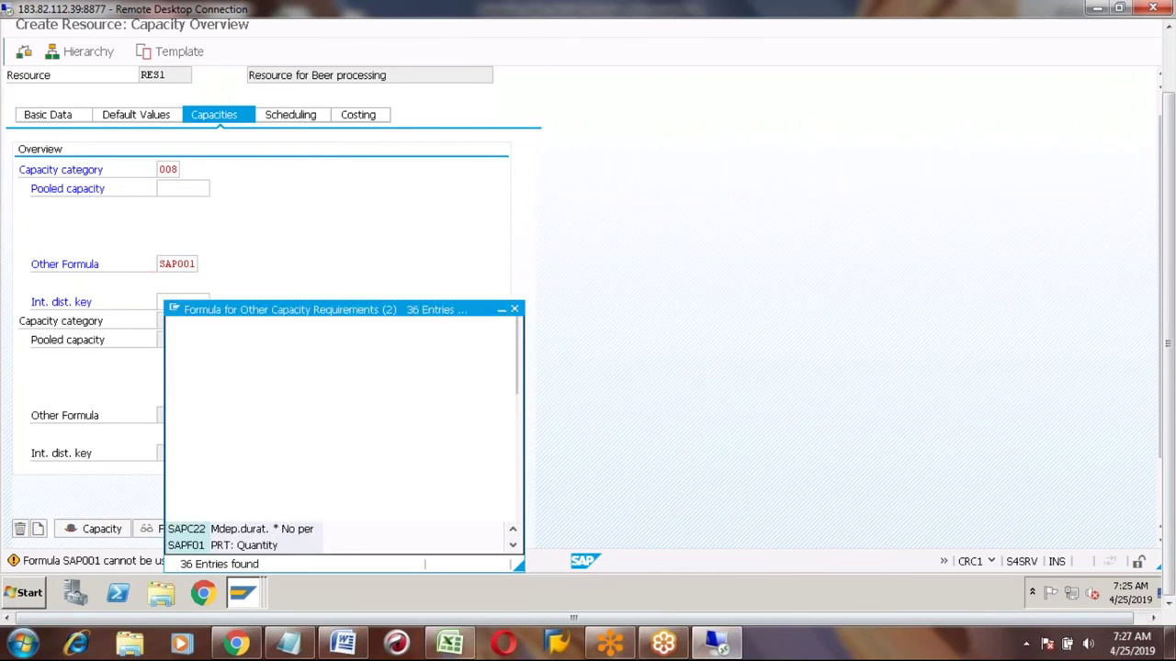
click(199, 304)
key(Down)
key(Down)
key(Down)
key(Down)
key(Down)
key(Down)
key(Down)
key(Down)
key(Down)
key(Down)
key(Down)
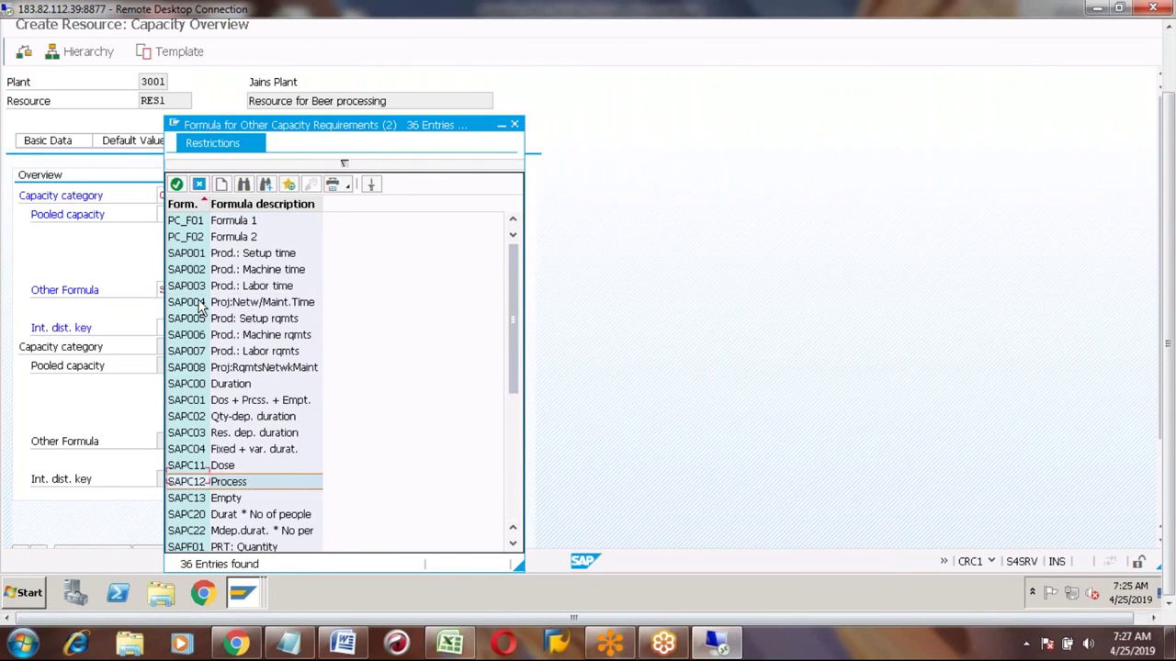
double_click(193, 485)
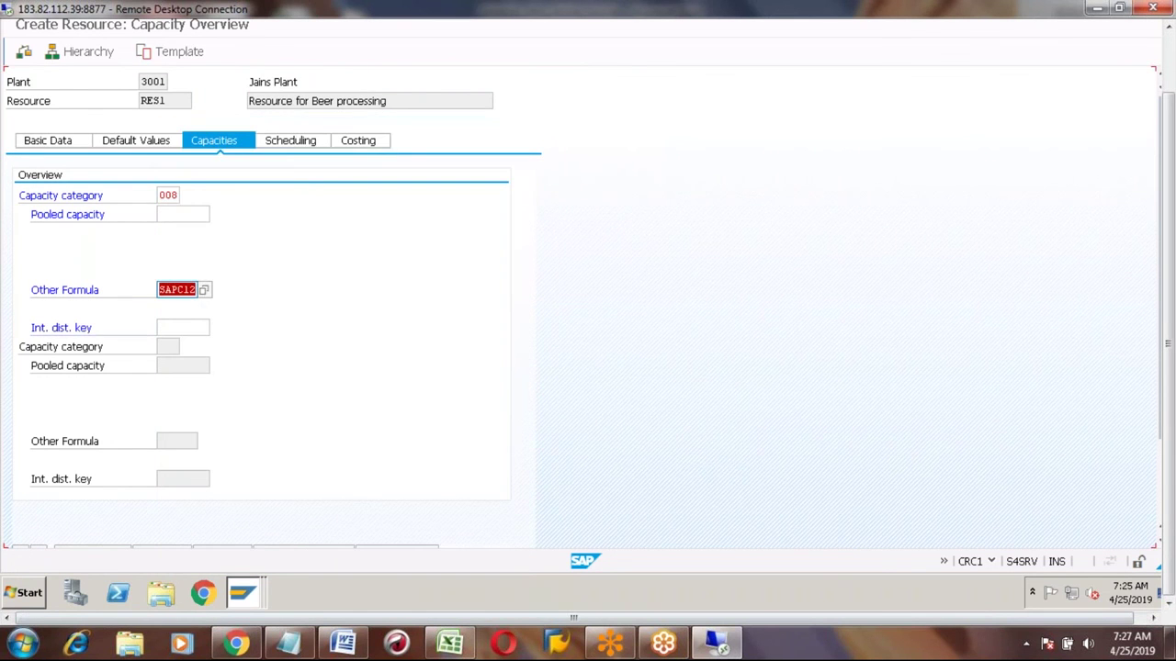
key(Return)
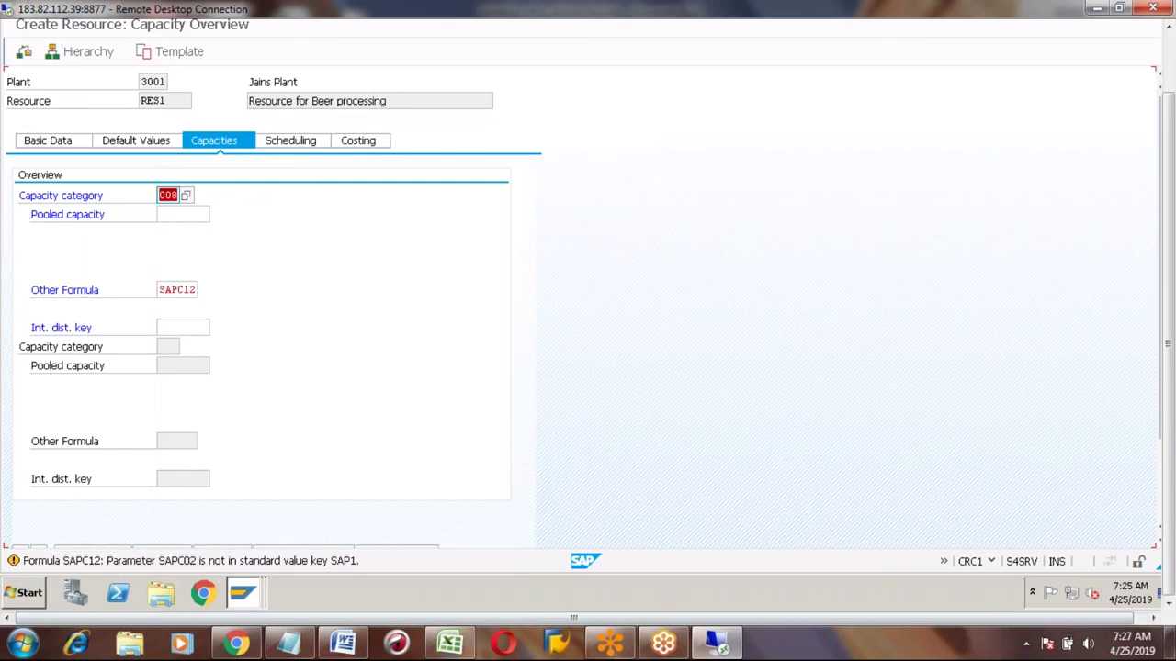
Step: Try formula SAPC01 Dos + Prcss. + Empt. as the other formula for capacity category 008
click(170, 289)
click(205, 292)
click(187, 401)
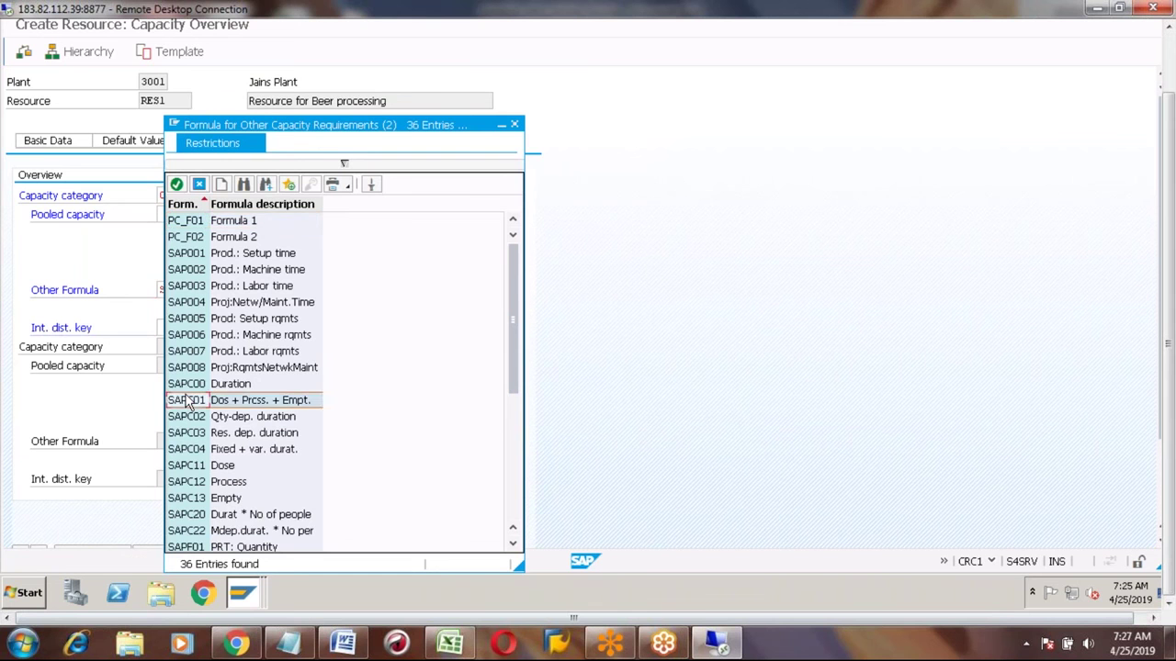
key(Up)
key(Down)
key(Down)
key(Down)
key(Up)
key(Up)
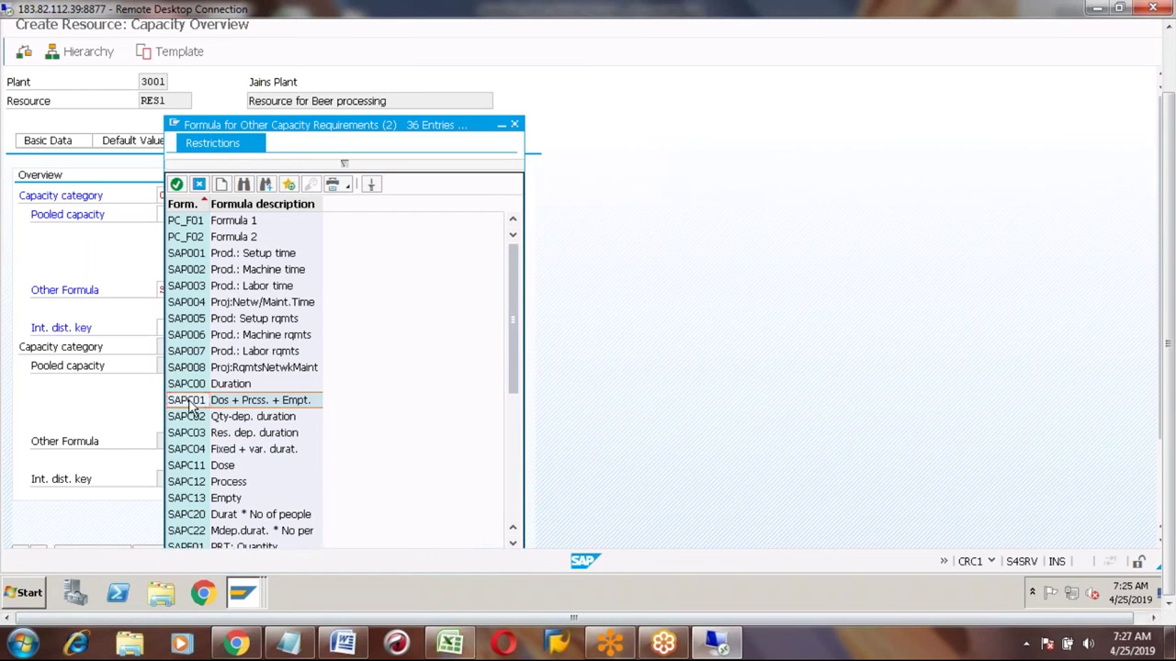
key(Return)
key(Return)
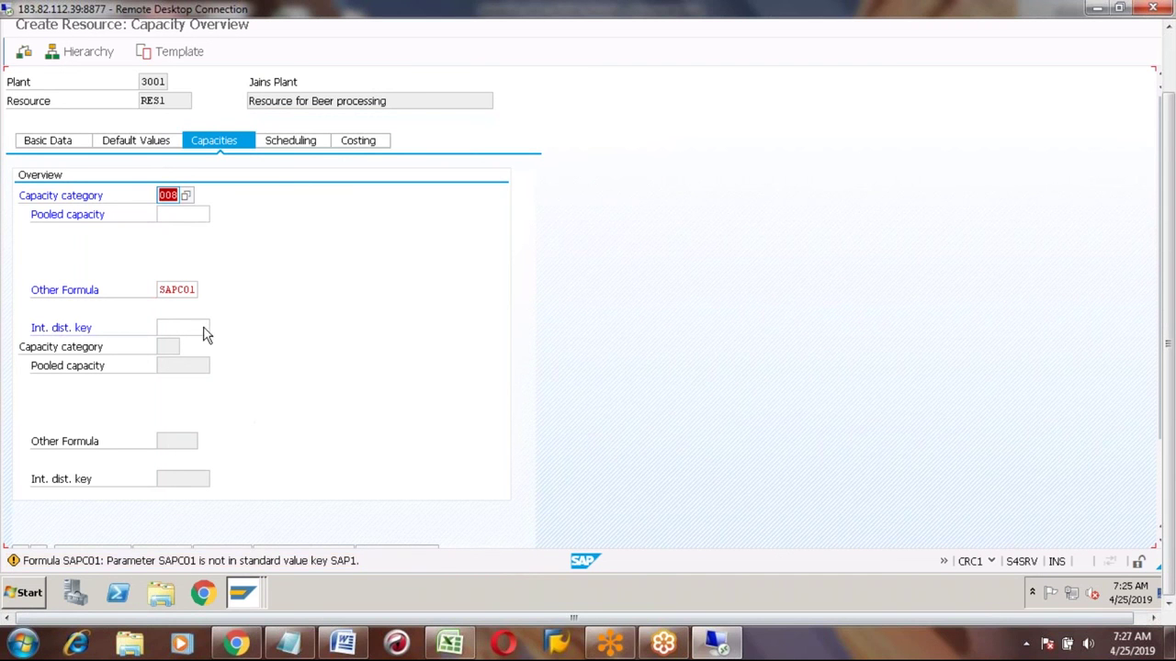
Step: Replace the other formula of capacity category 008 with YBPI01 Machine time and open the capacity header
click(173, 289)
key(Home)
key(Delete)
key(Delete)
key(Delete)
key(Delete)
key(Delete)
key(Delete)
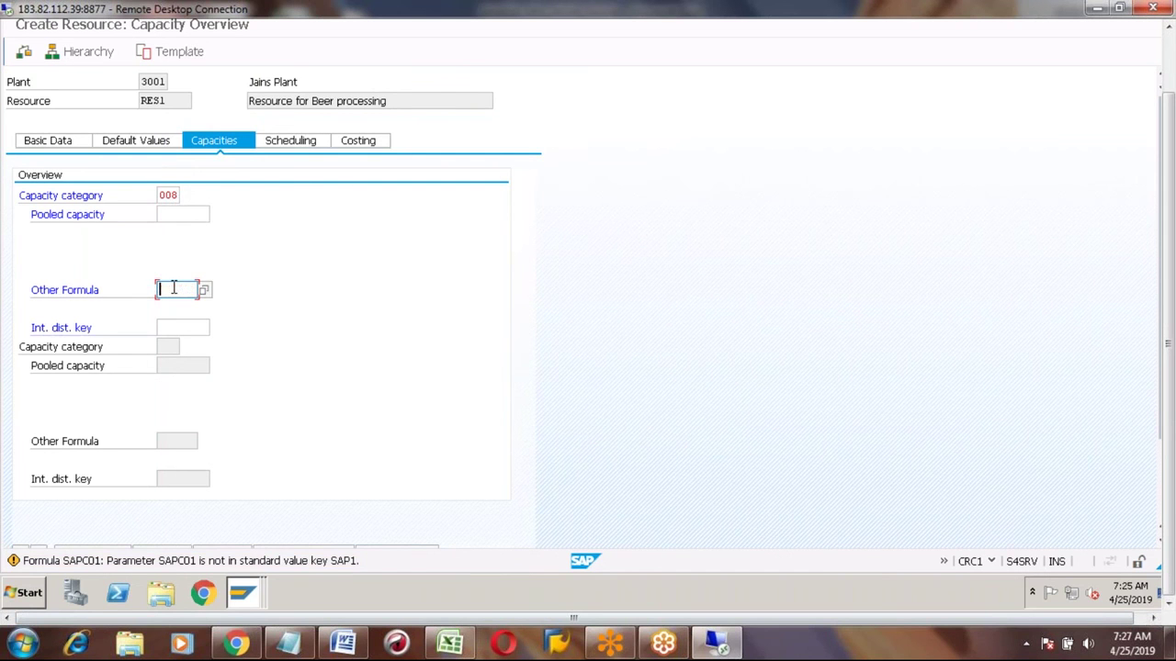
key(F4)
click(190, 418)
key(Down)
key(Down)
key(Down)
key(Down)
key(Down)
key(Down)
key(Down)
key(Down)
key(Down)
key(Down)
key(Down)
key(Down)
key(Down)
key(Down)
key(Down)
key(Down)
key(Down)
key(Down)
key(Down)
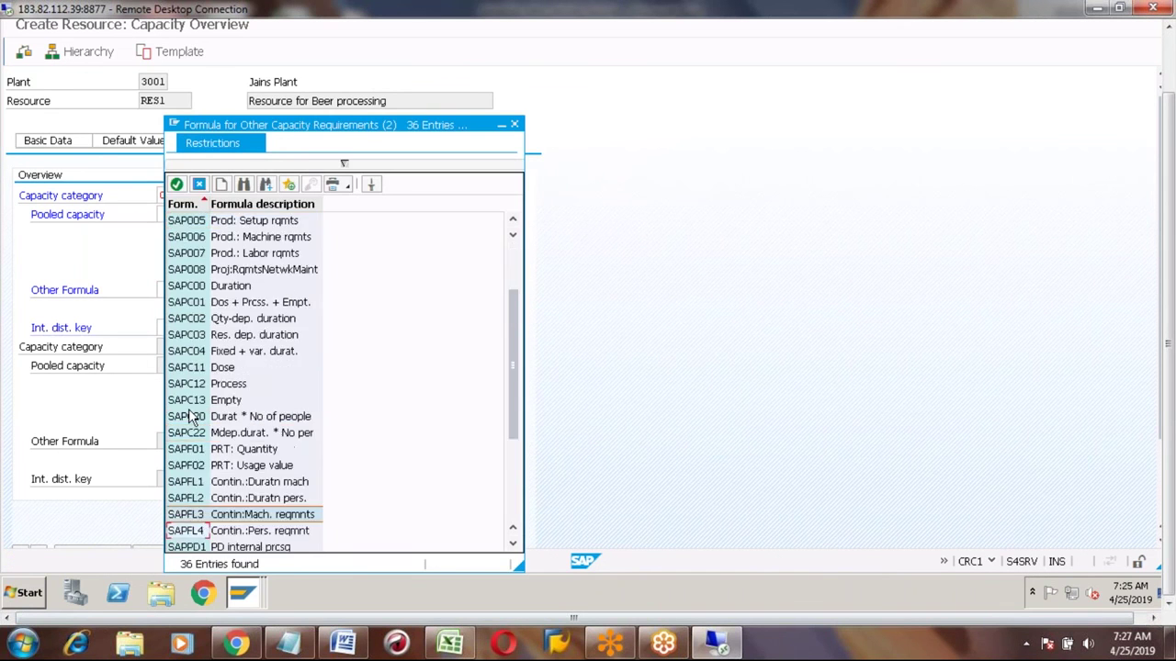
key(Down)
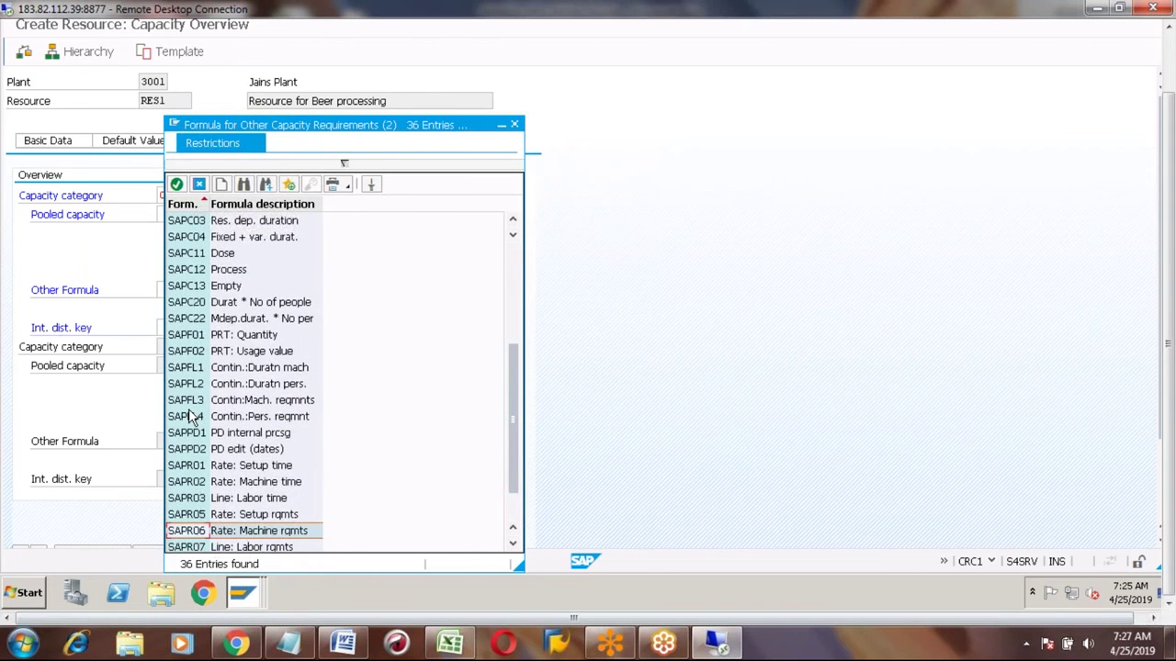
key(Down)
key(Down)
key(Down)
key(Up)
key(Up)
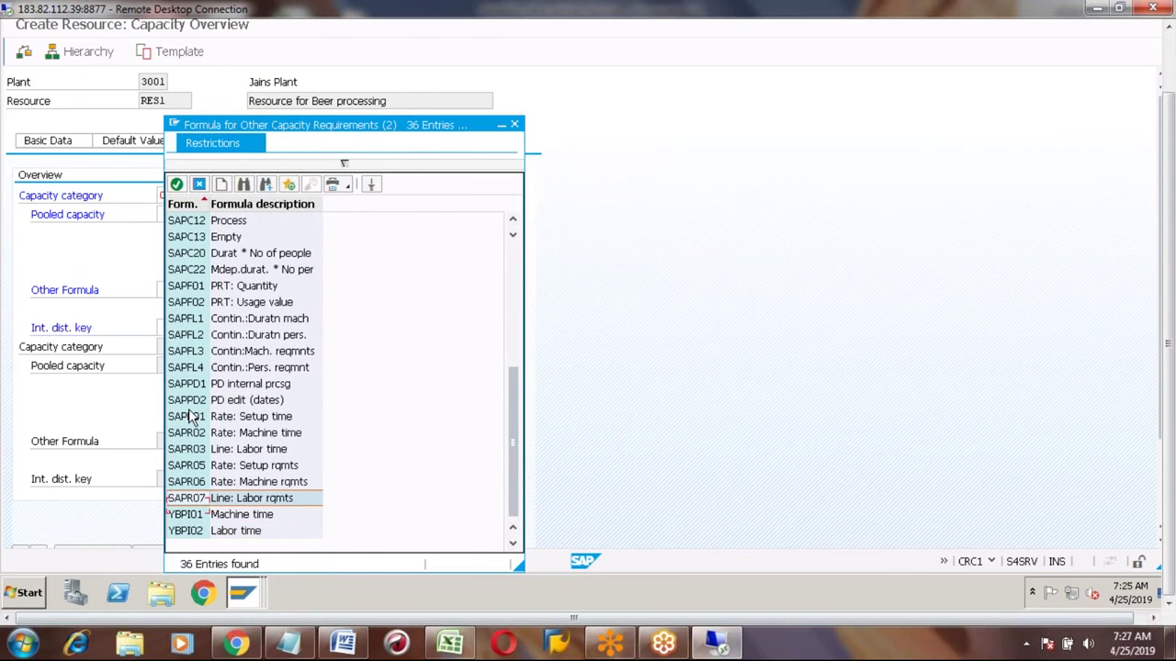
key(Down)
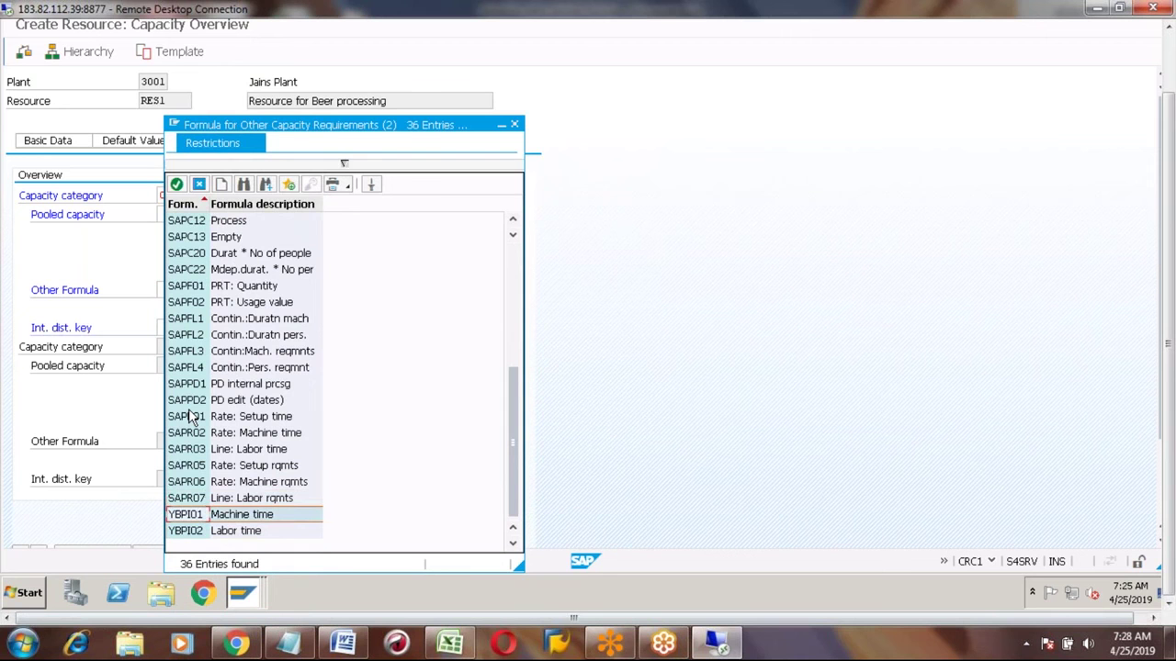
double_click(189, 520)
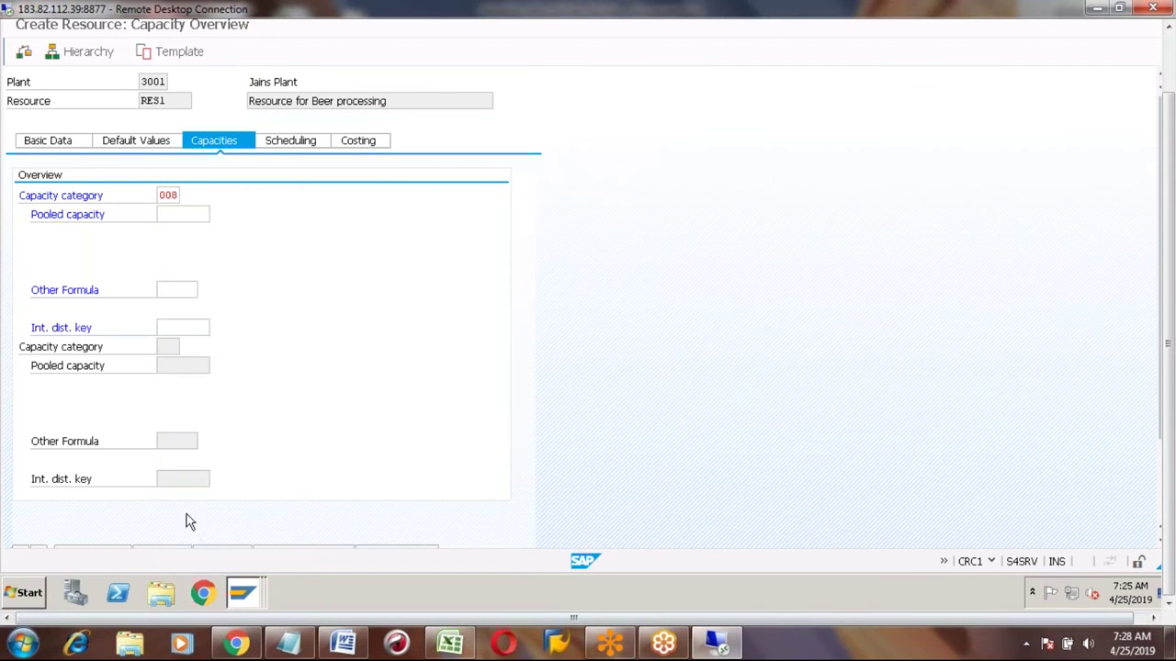
key(Return)
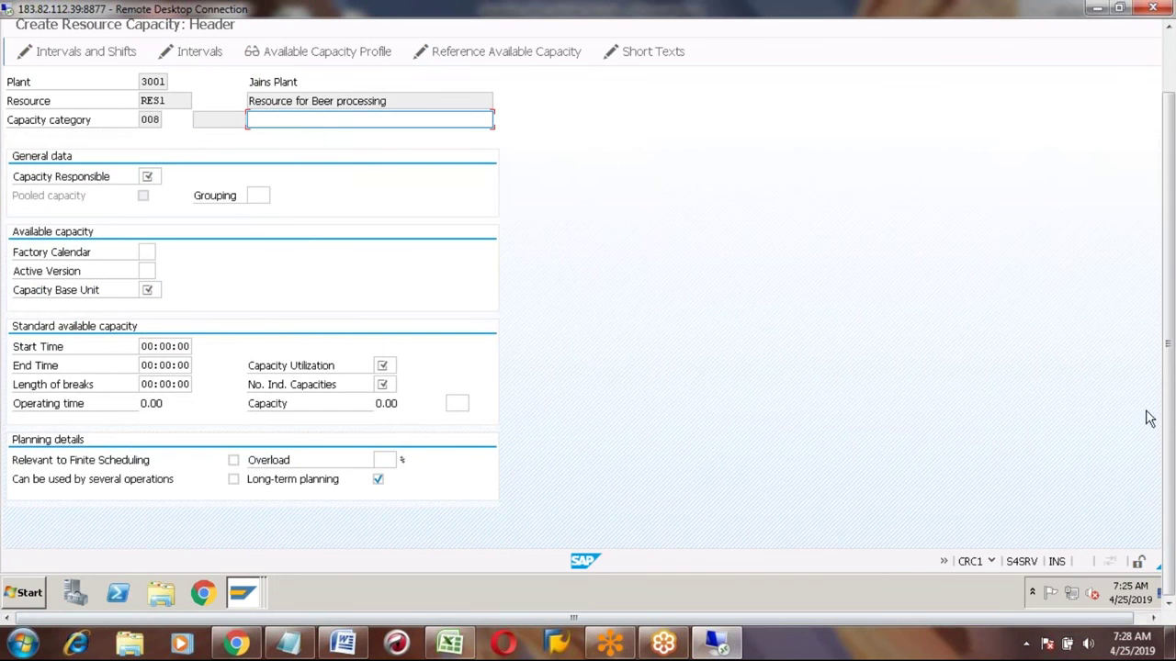
Step: Describe the capacity as Capacity of Machine and assign planner group 001 as capacity responsible
click(1171, 48)
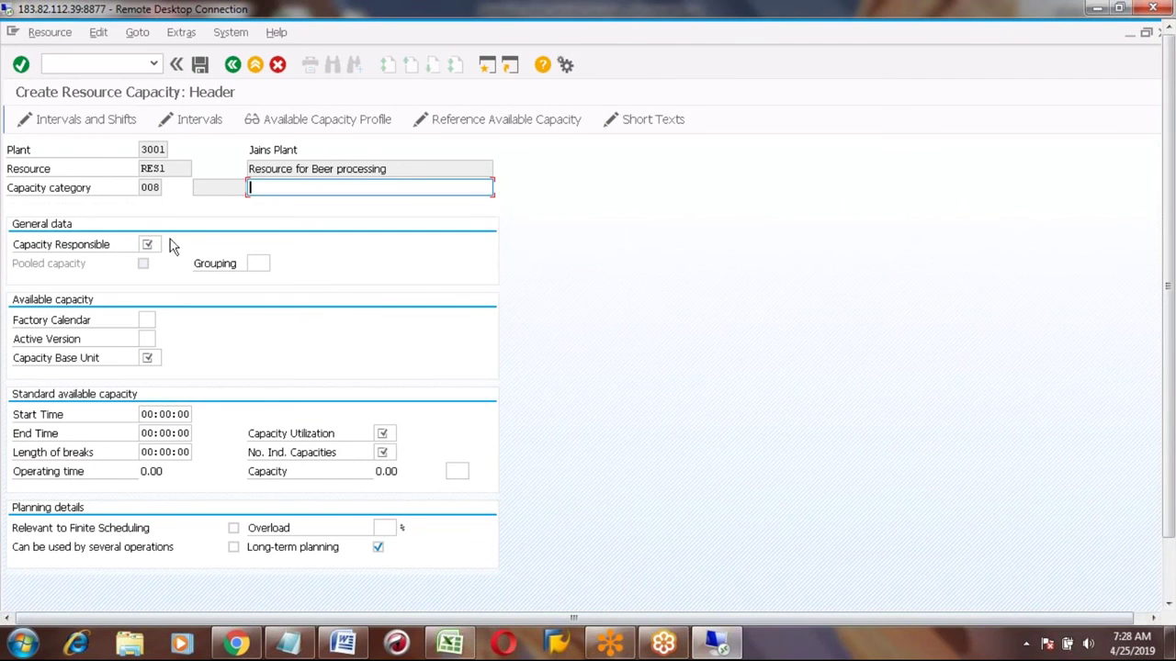
text(cap)
key(BackSpace)
key(Down)
key(Return)
click(150, 246)
click(168, 246)
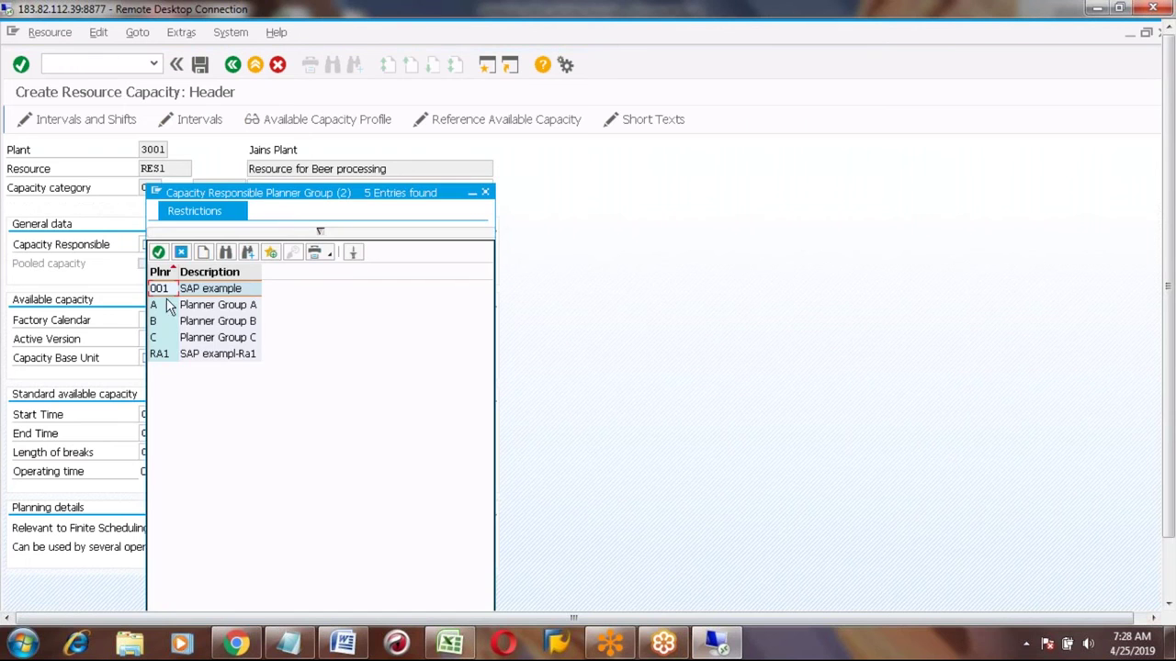
double_click(161, 292)
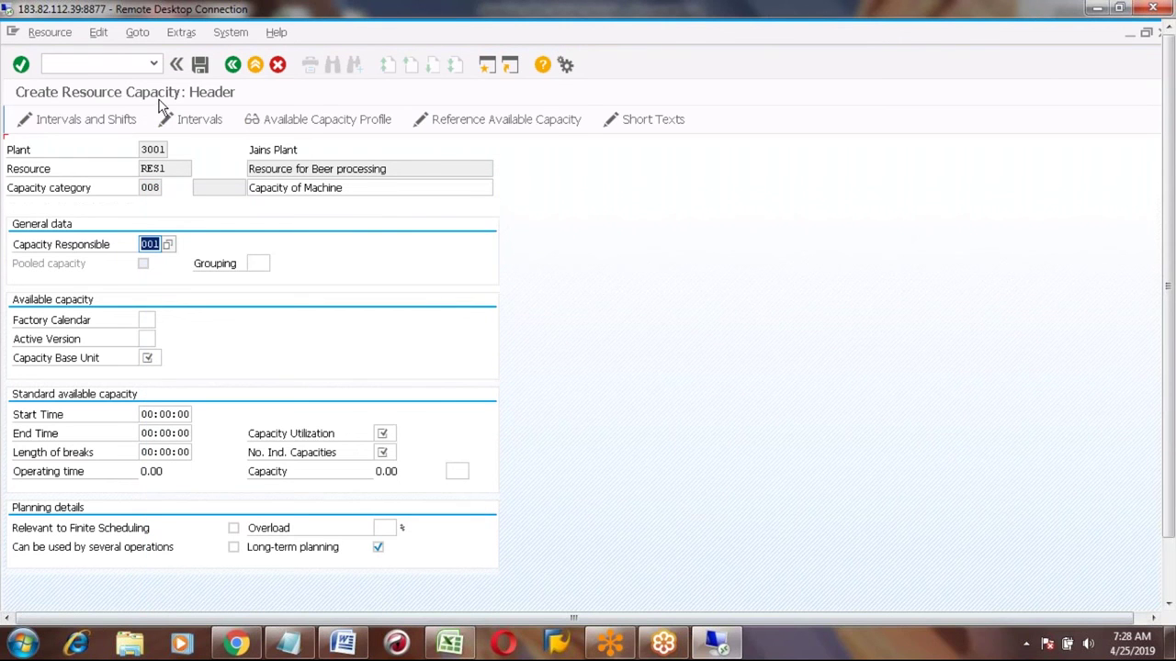
Step: Set the capacity base unit to HR, with a start time of 06:00:00 and an end time of 22:00:00
click(152, 360)
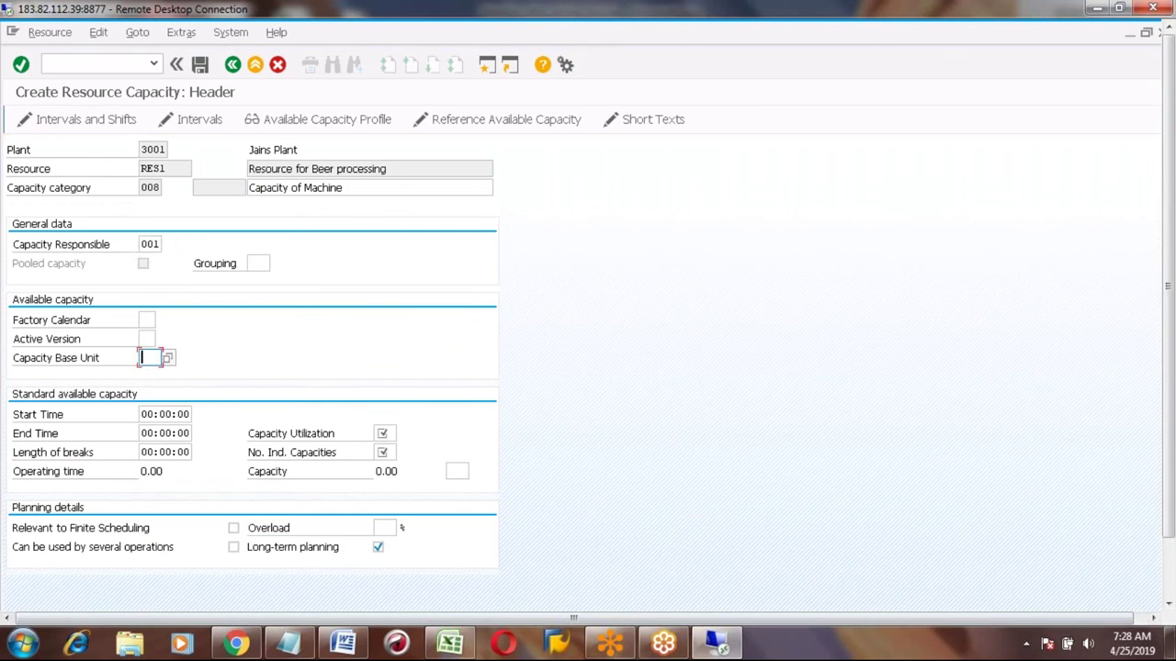
text(hr)
click(148, 375)
click(155, 415)
text(6)
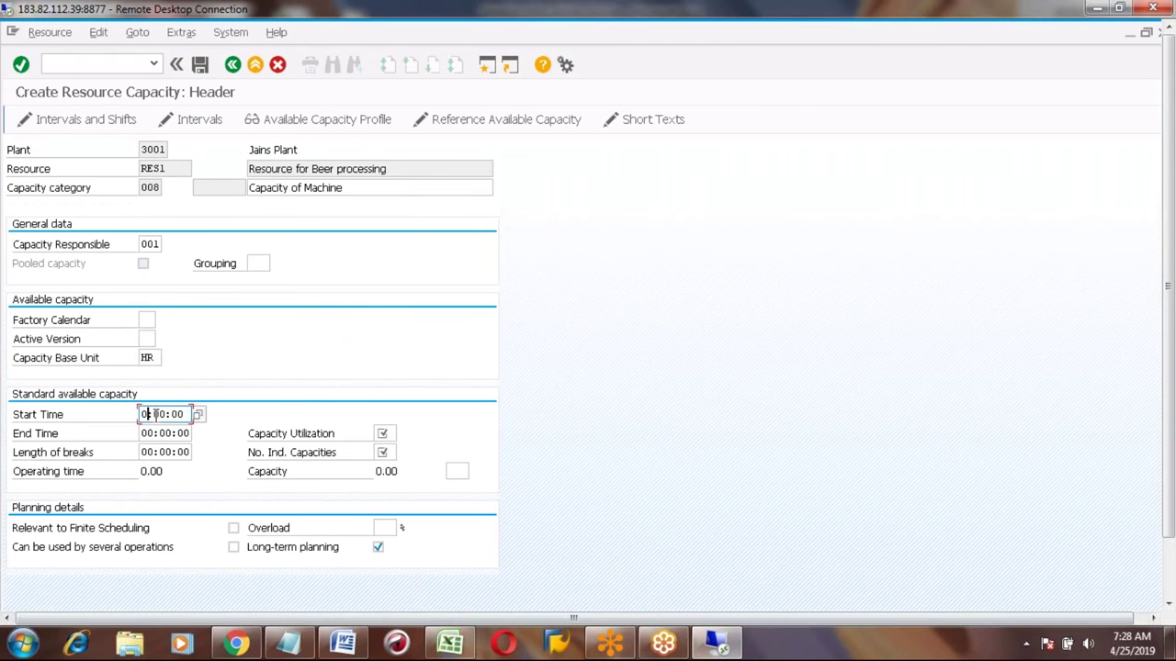
key(Tab)
key(Home)
text(22)
Step: Set the capacity utilization to 100 and the number of individual capacities to 1
key(Tab)
text(1)
key(Tab)
key(Tab)
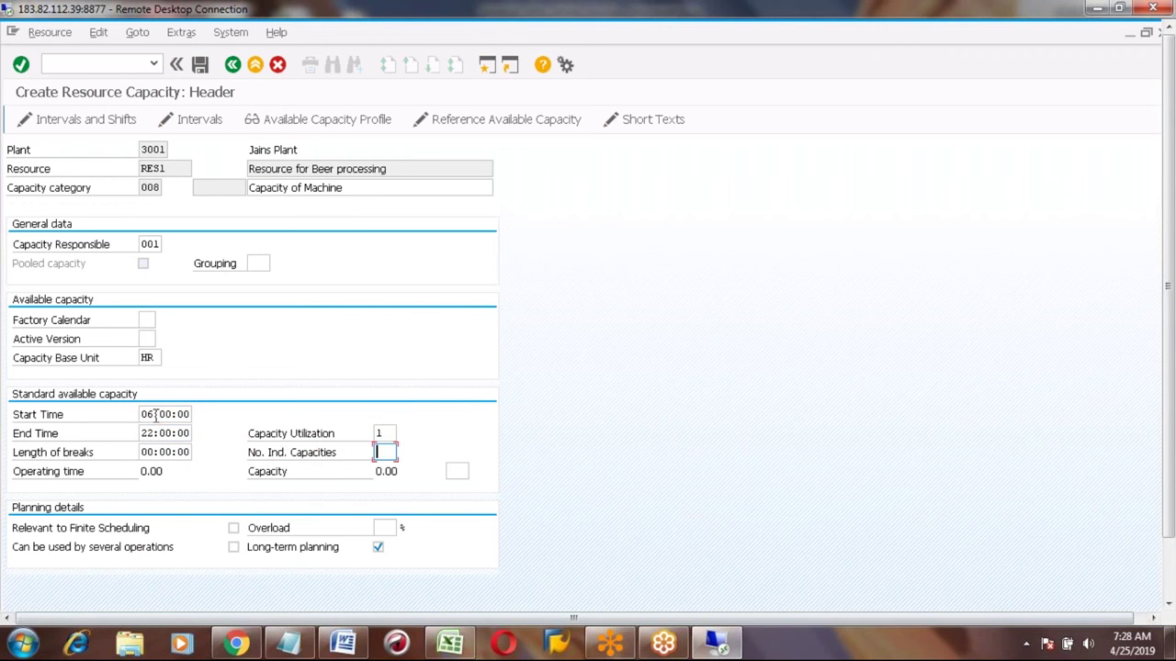
text(1)
key(shift+Tab)
key(shift+Tab)
text(100)
Step: Make the capacity relevant to finite scheduling and usable by several operations, and calculate the available capacity
click(234, 529)
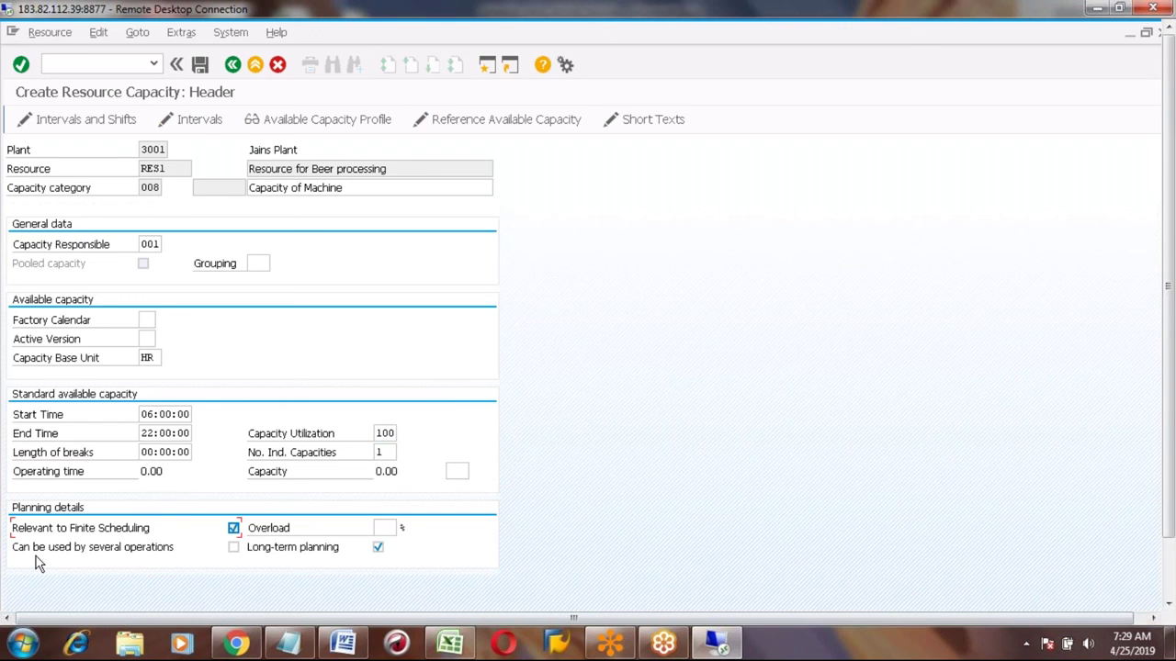
click(234, 548)
click(384, 470)
key(Return)
click(384, 452)
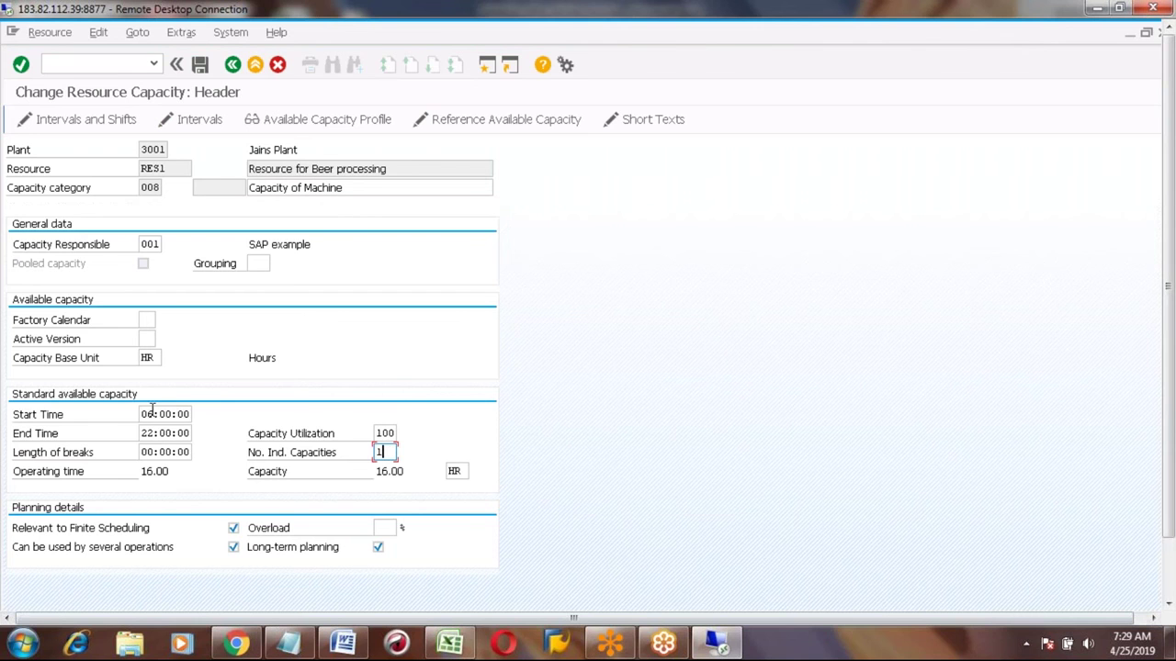
Step: Set the length of breaks to 02:00:00 and return to the capacity overview of RES1
click(152, 451)
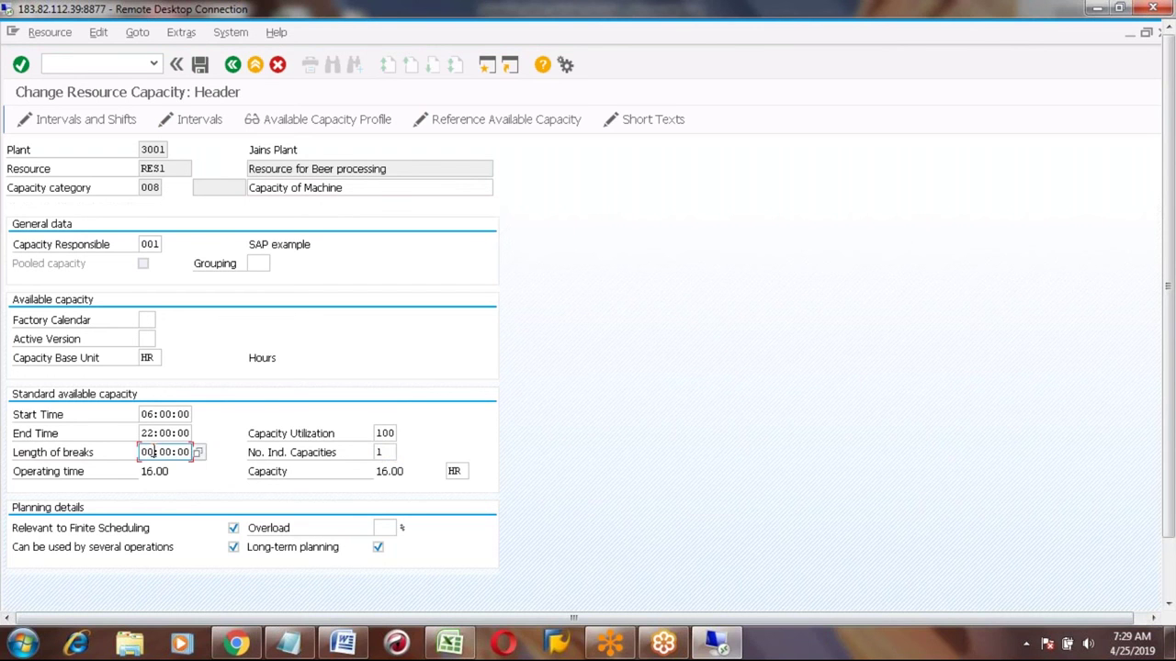
text(2)
key(Return)
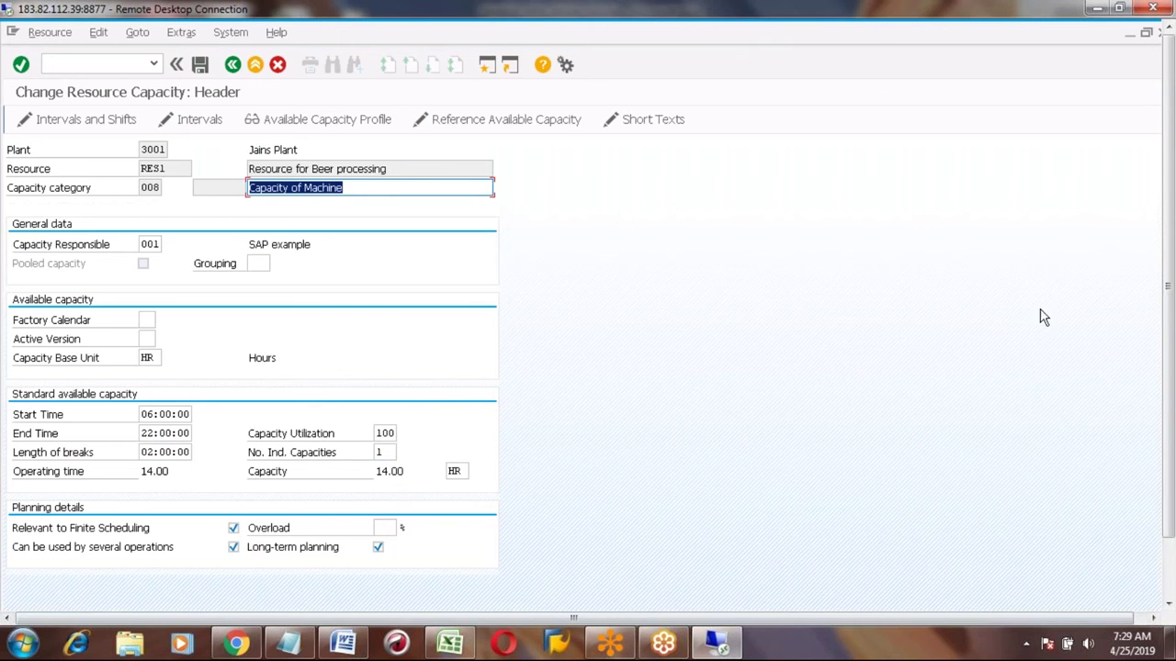
click(233, 66)
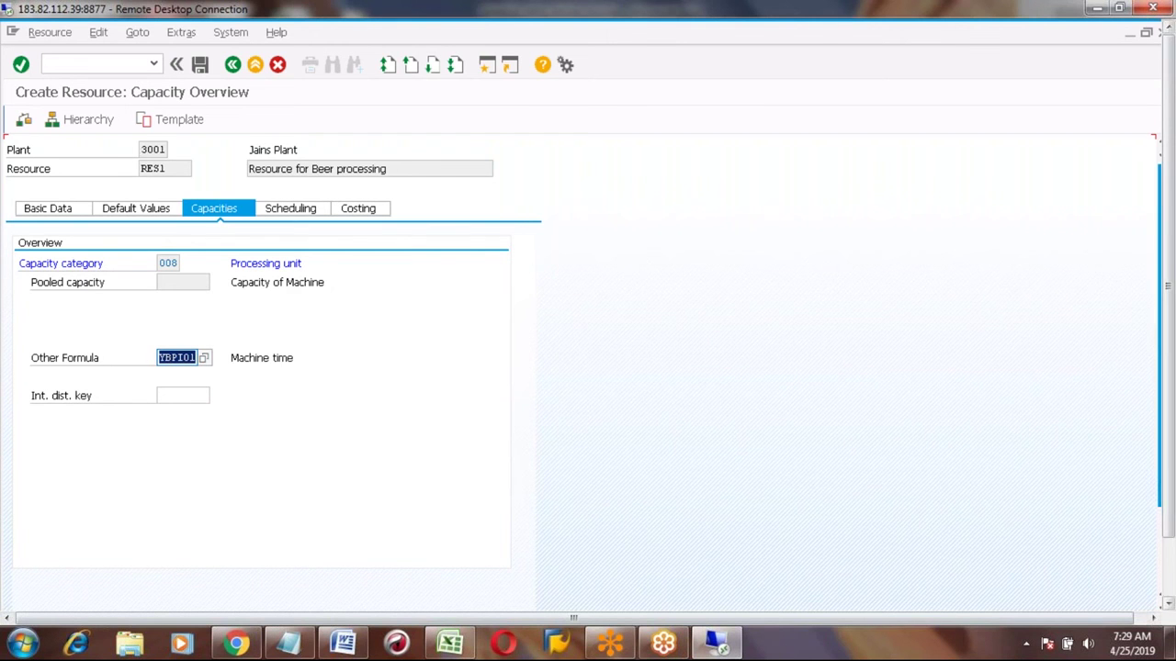
Step: Set the capacity category of RES1's scheduling basis to 008, Processing unit
click(1168, 592)
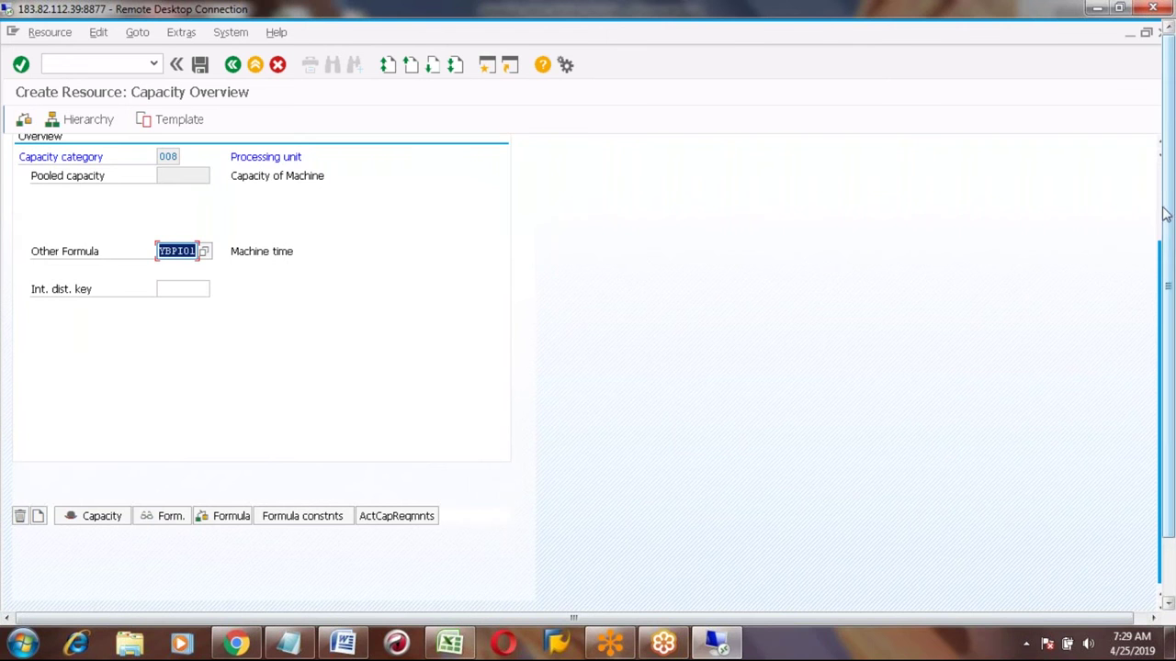
click(1160, 178)
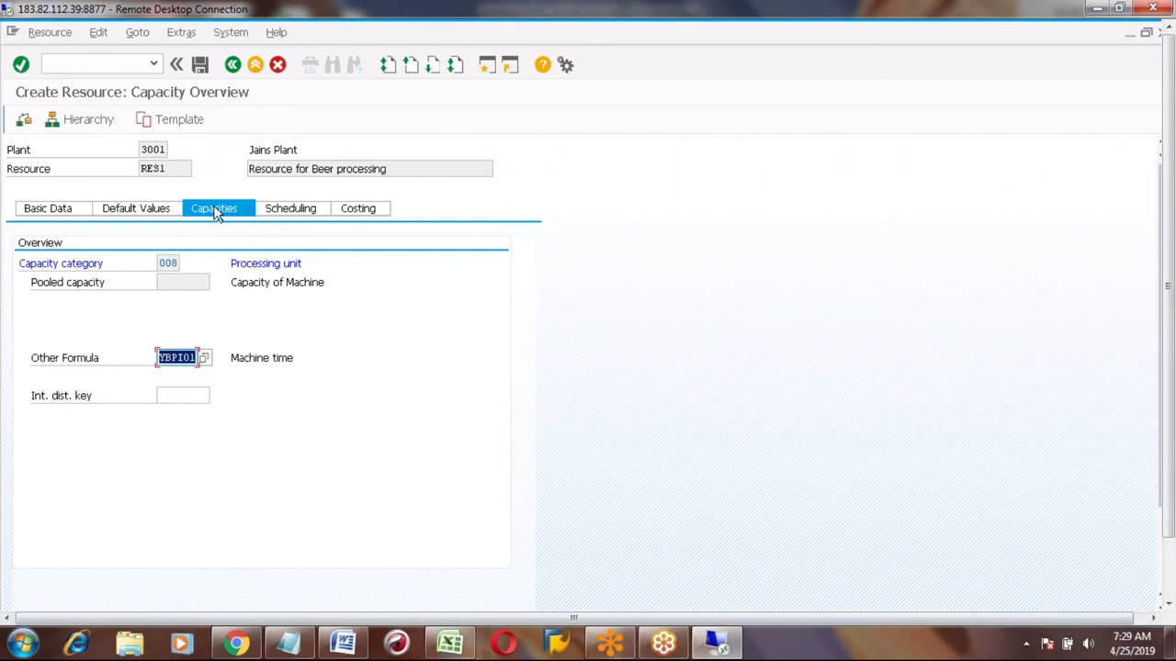
click(290, 211)
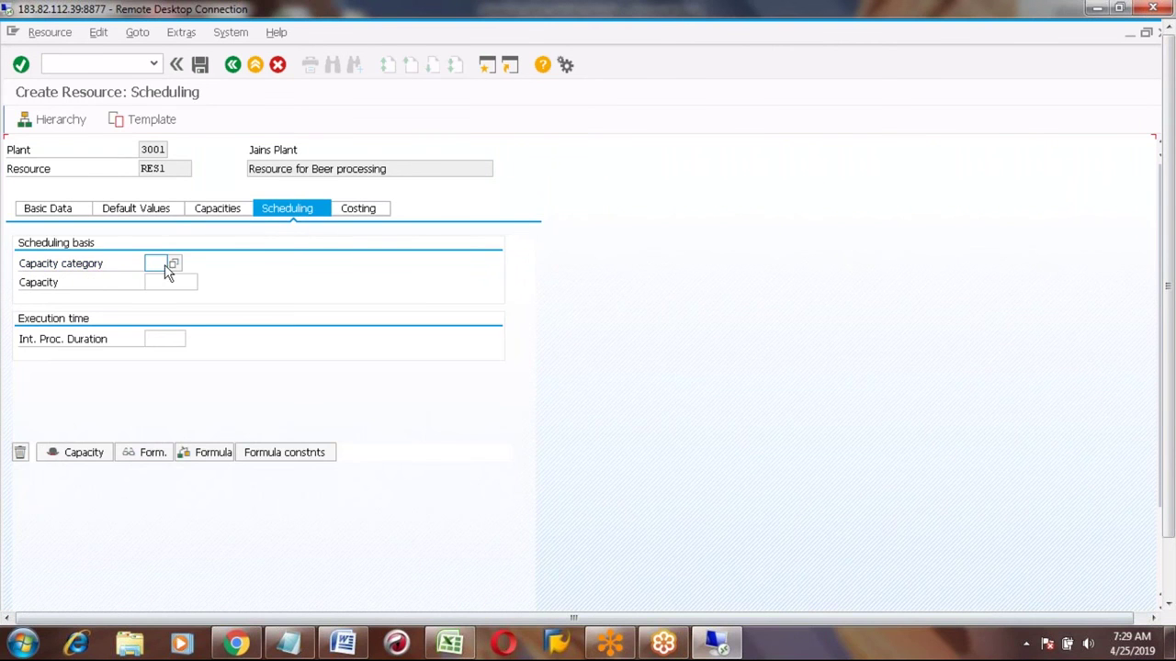
click(173, 264)
click(175, 265)
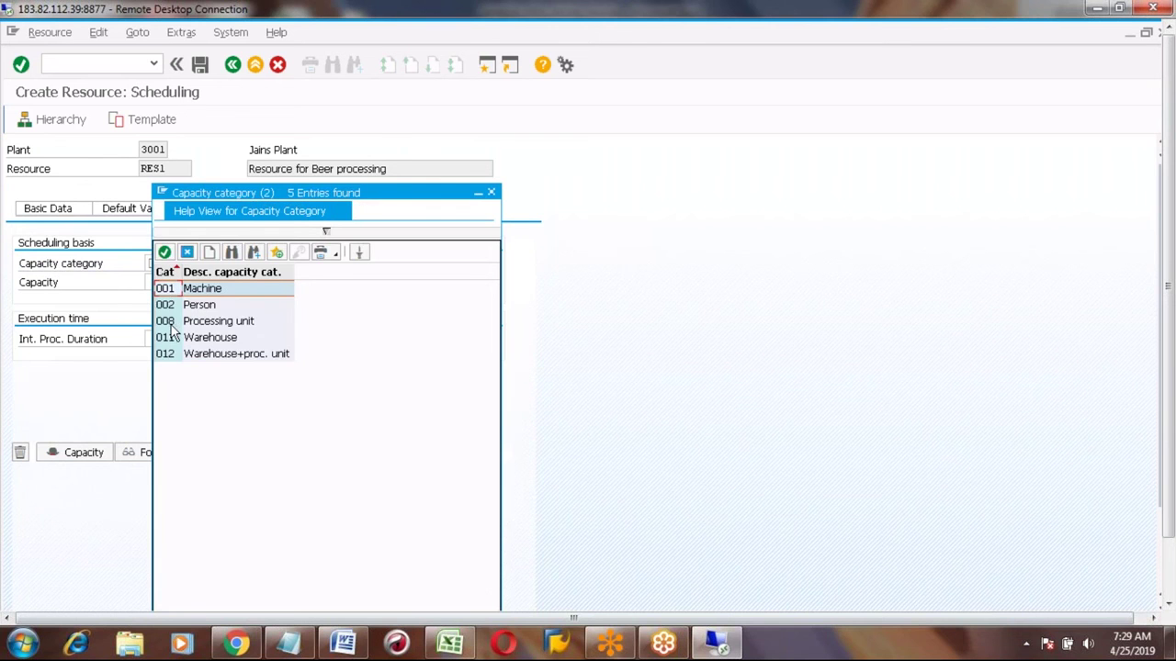
double_click(171, 323)
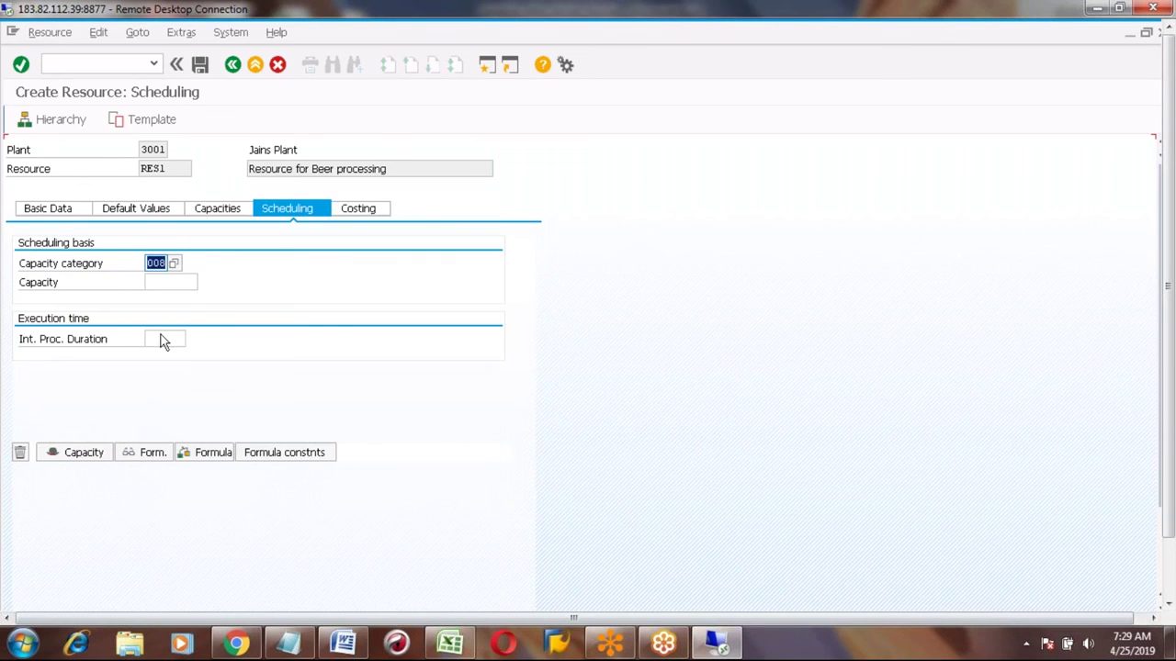
Step: Set the internal processing duration formula to YBPI01, Machine time, and check the formula's definition
click(163, 339)
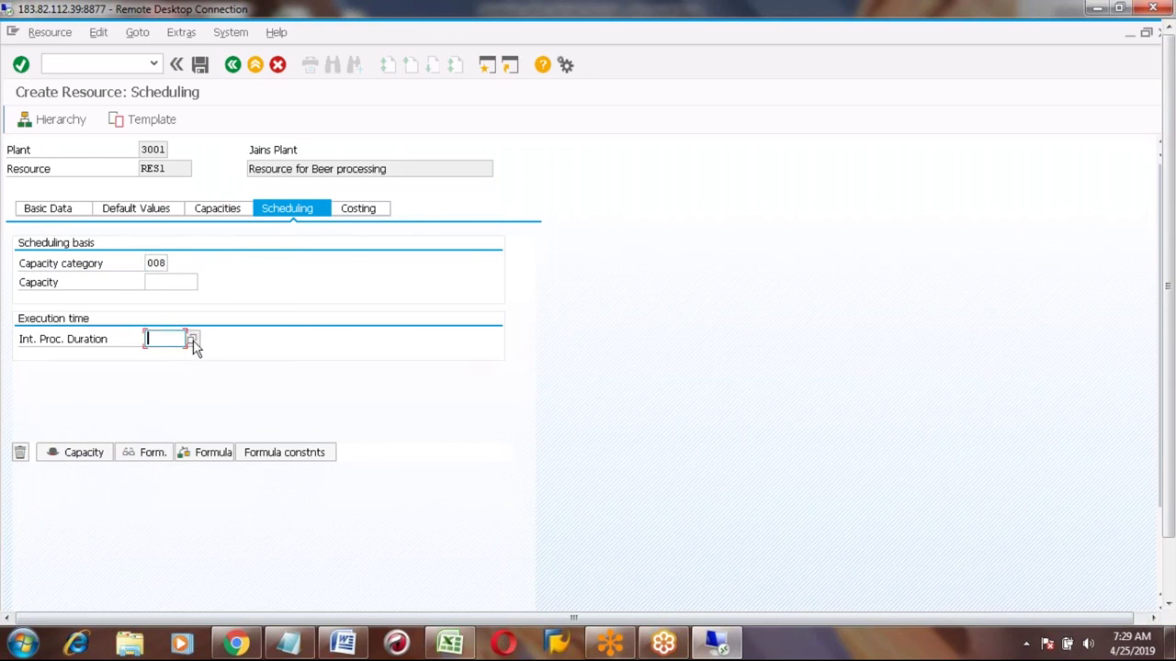
click(192, 340)
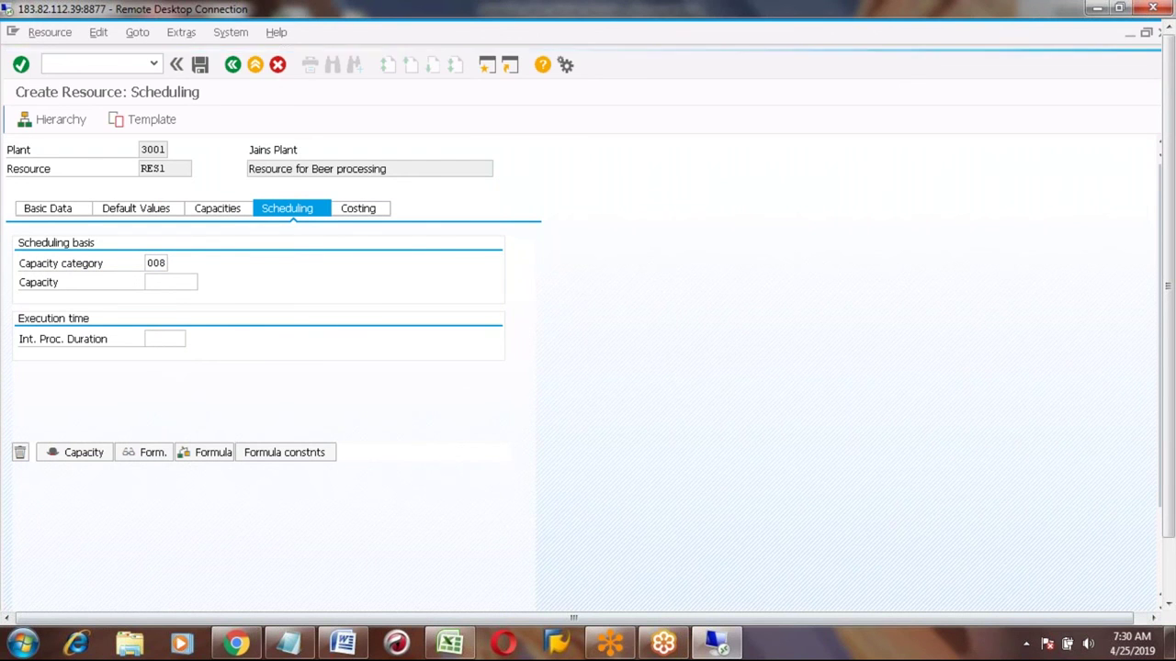
click(499, 567)
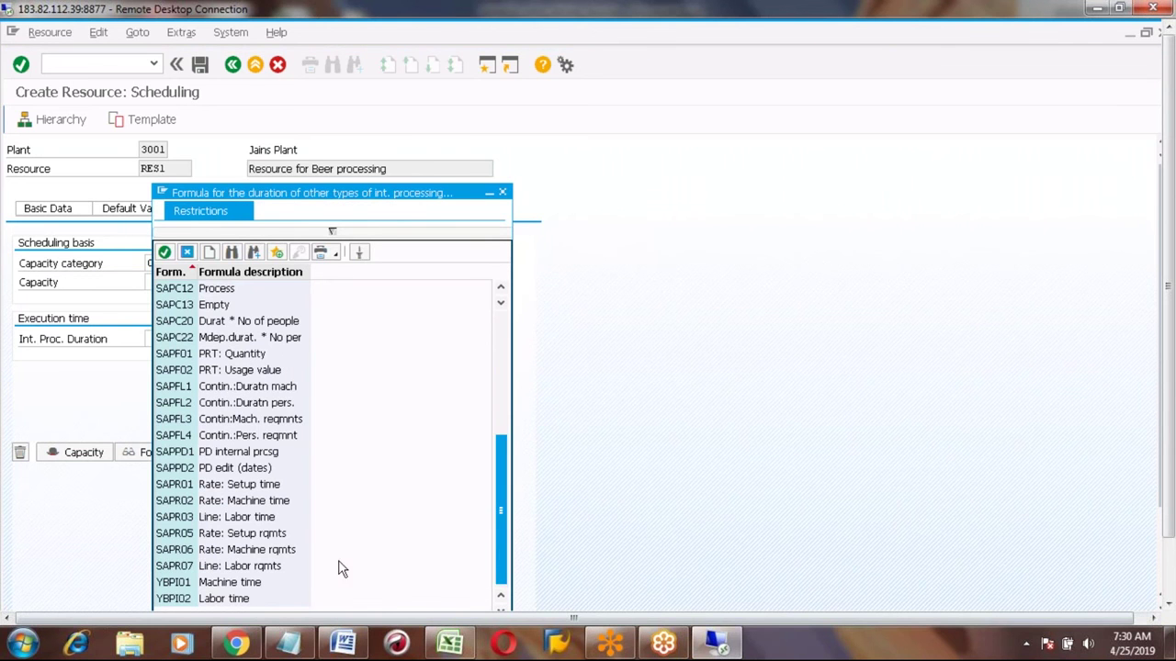
double_click(175, 586)
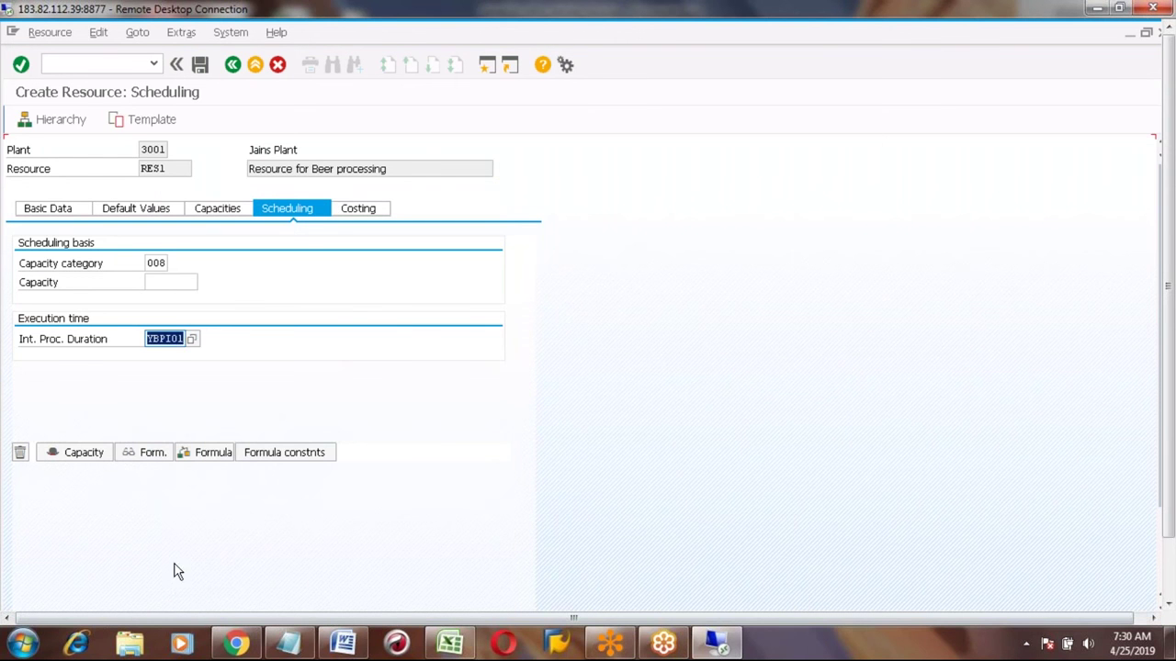
click(149, 456)
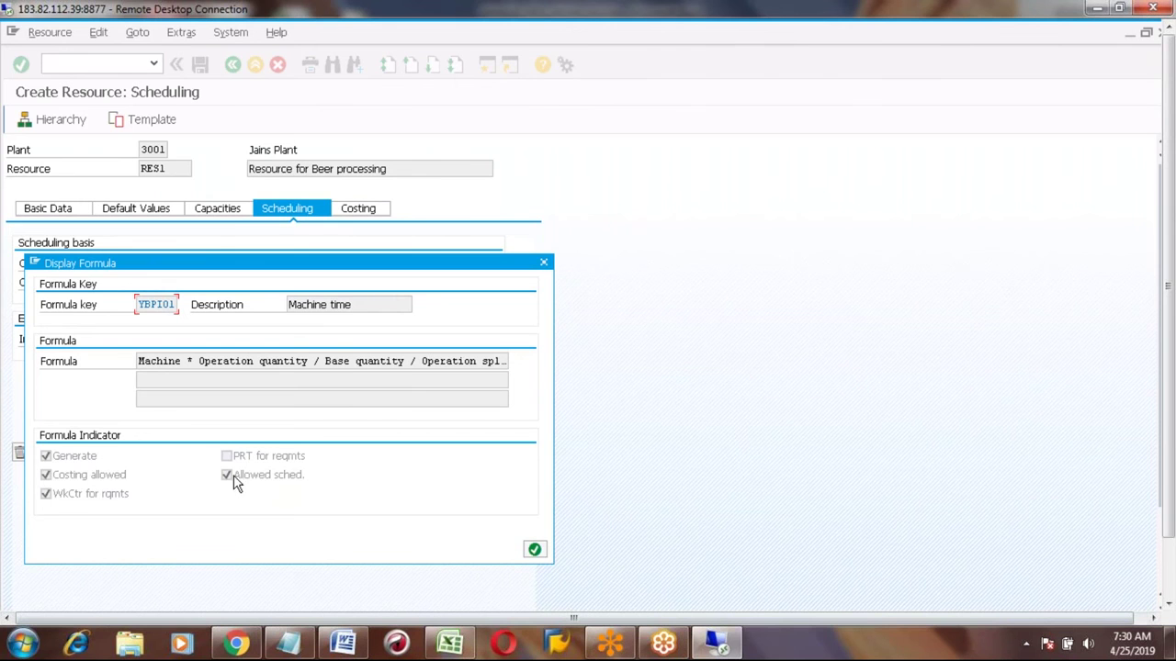
click(534, 551)
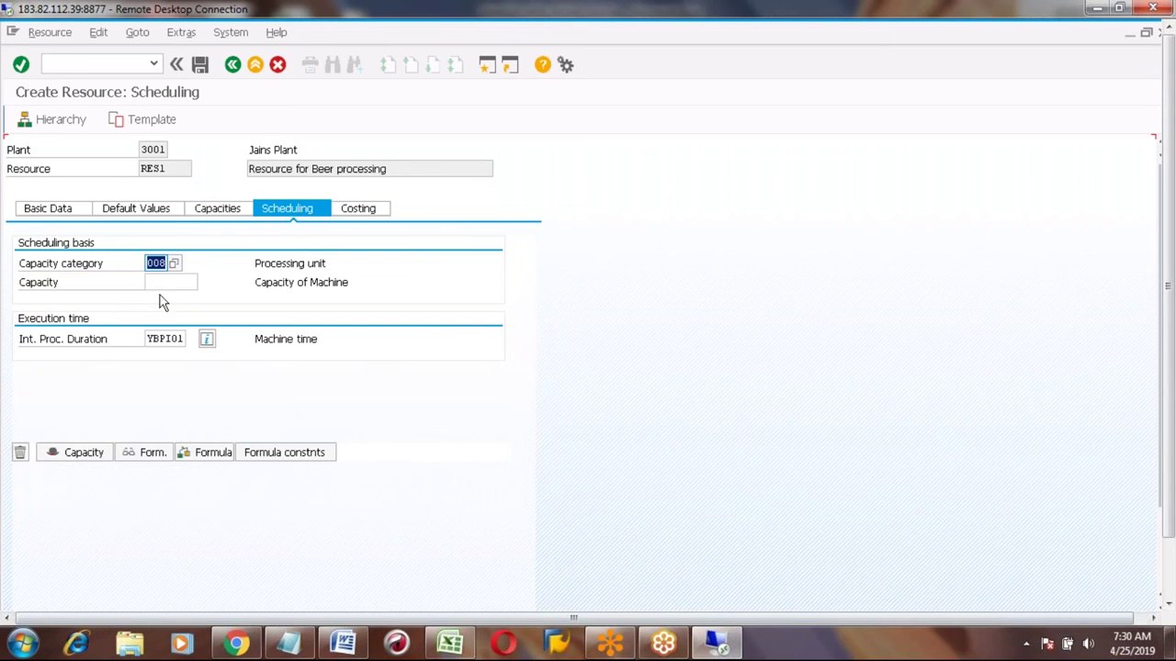
Step: Try to assign cost center CC1 to RES1 for costing and save the resource
click(356, 210)
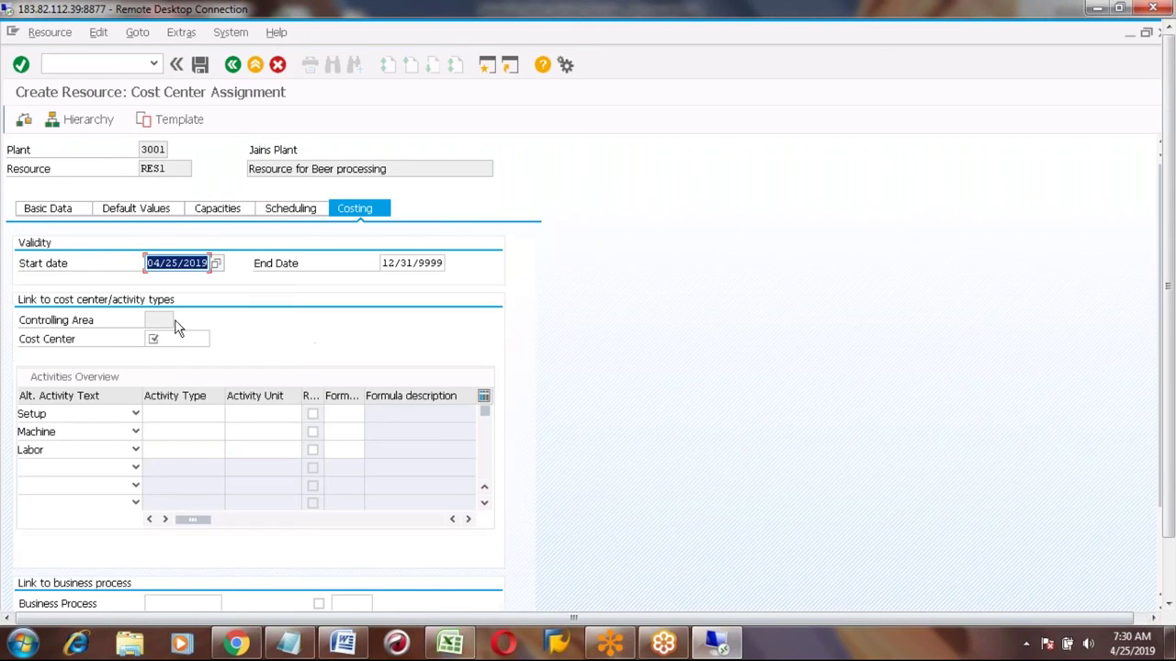
click(160, 338)
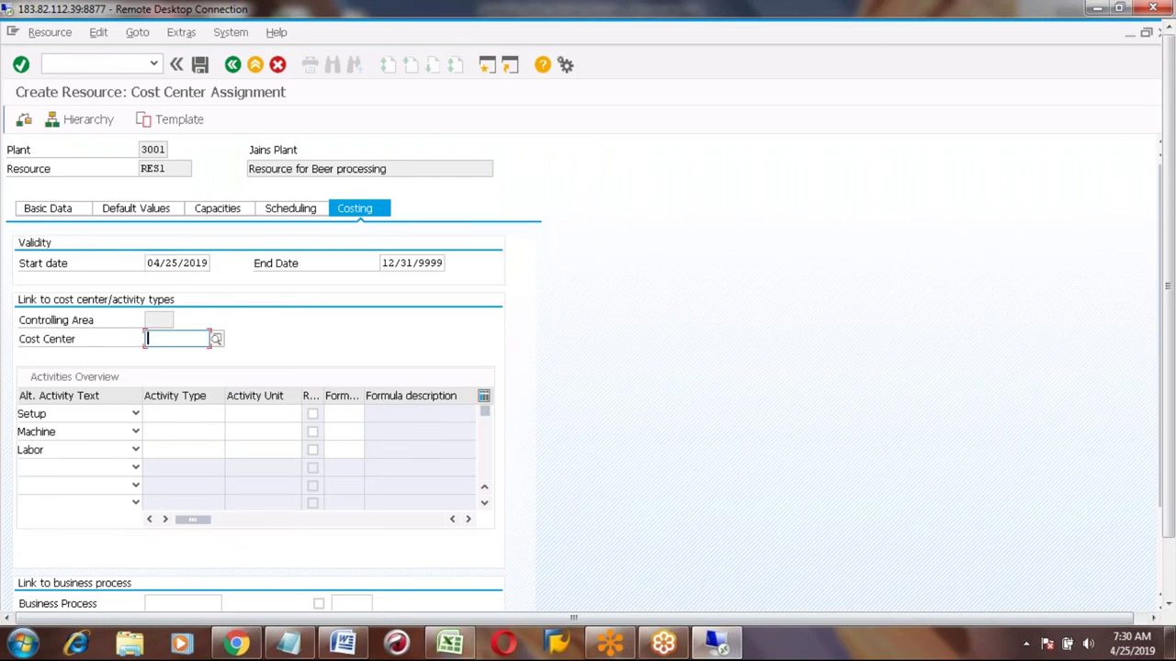
click(157, 356)
key(Return)
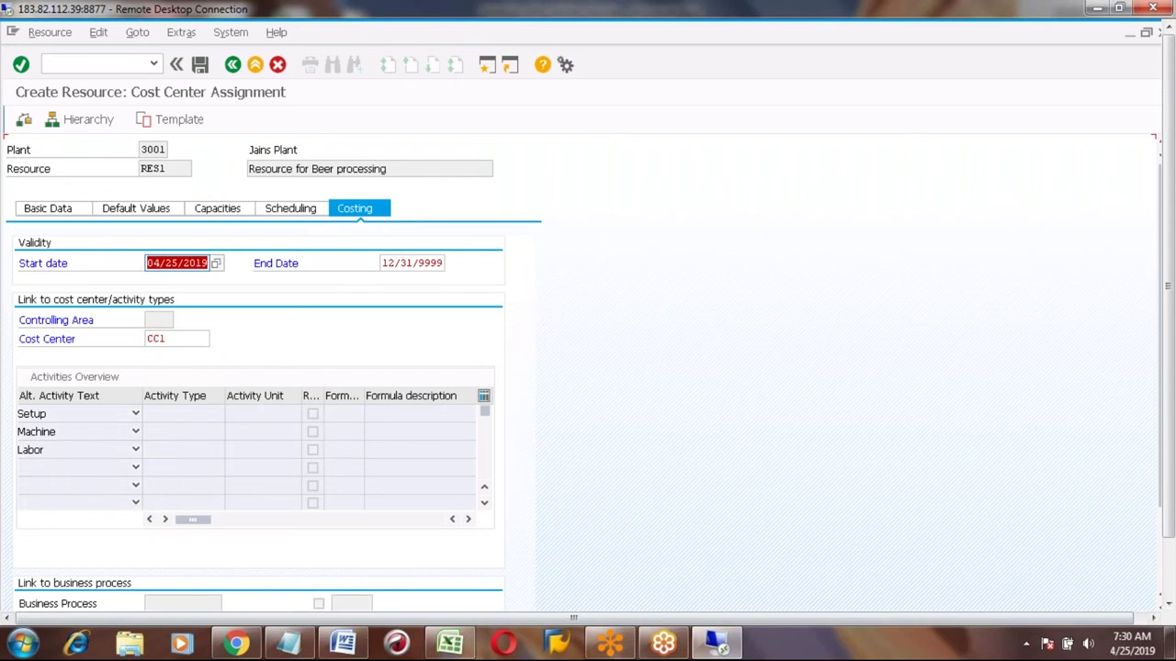
click(201, 66)
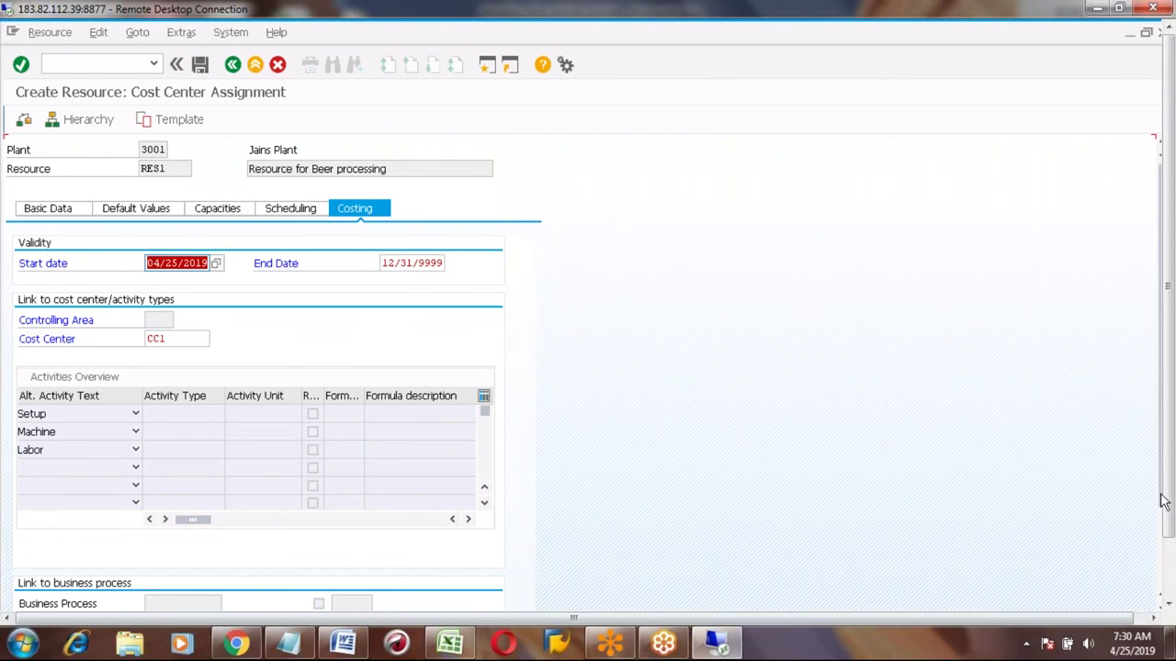
click(1169, 573)
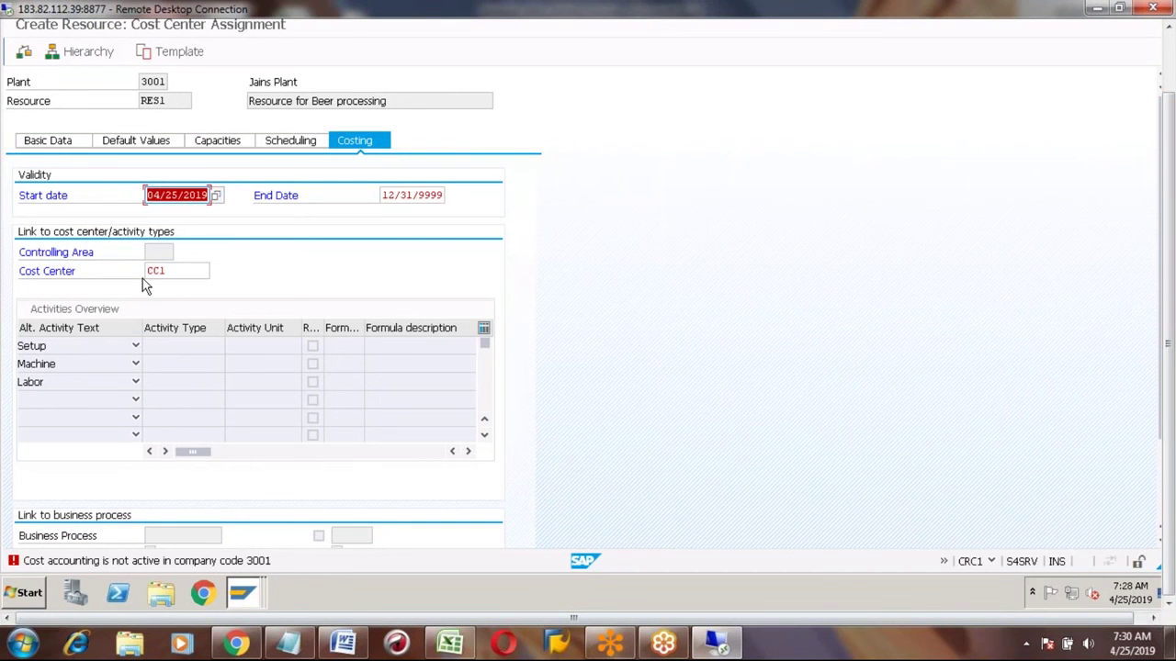
Step: Clear the cost center and search for cost centers belonging to company code 3001
click(181, 273)
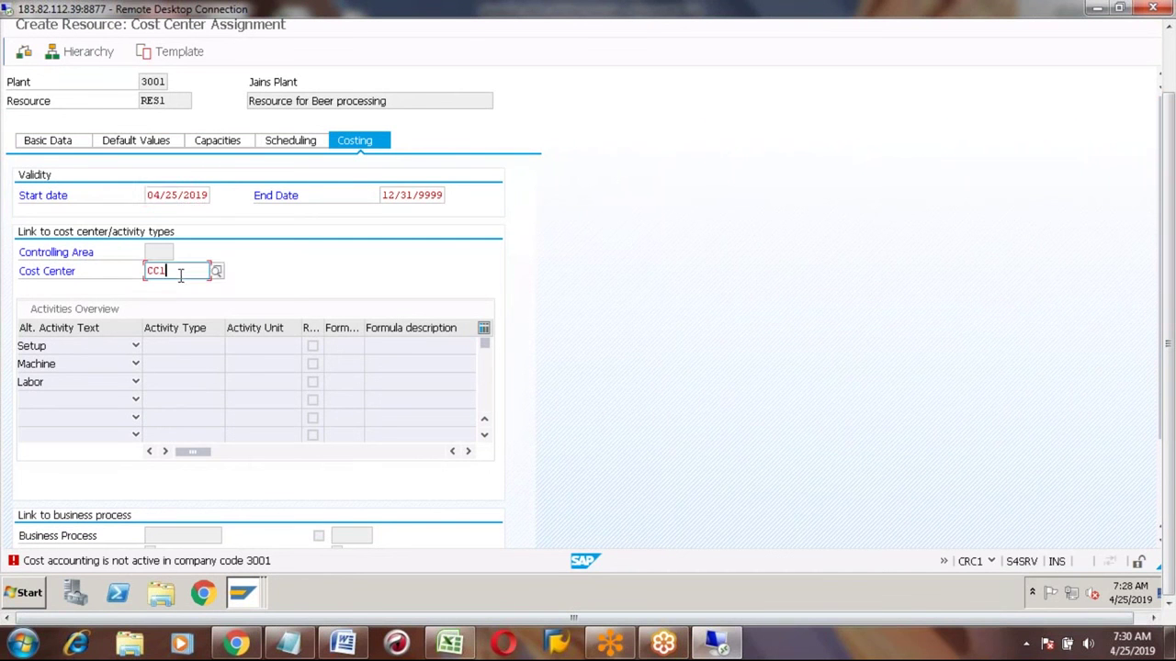
key(BackSpace)
key(BackSpace)
key(BackSpace)
key(Return)
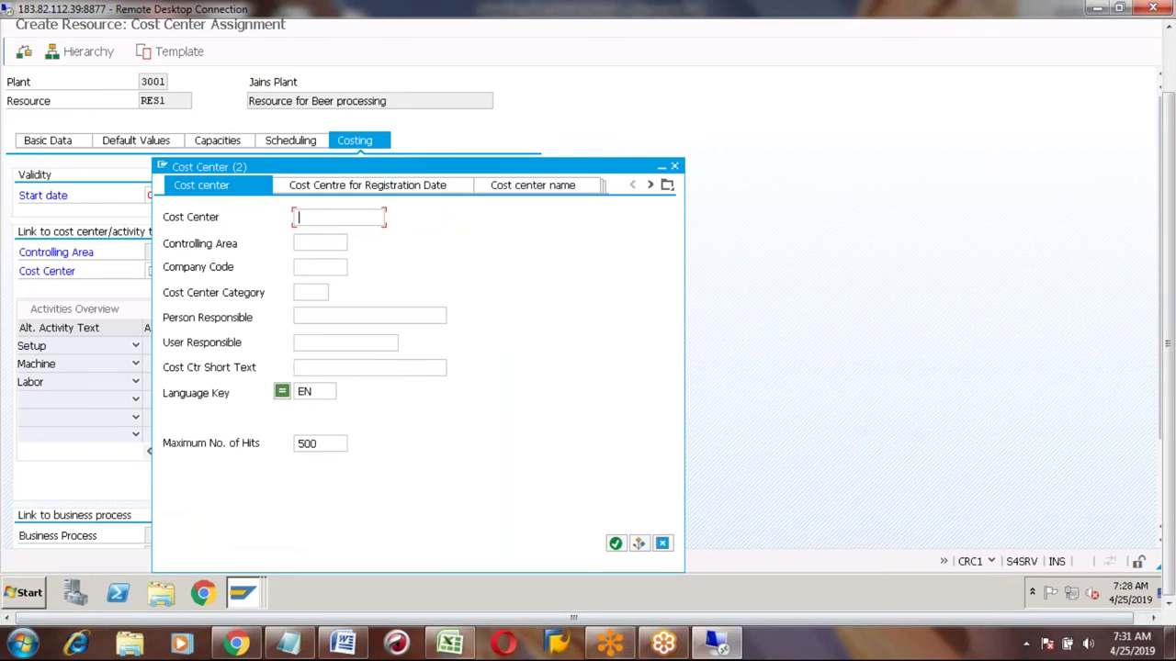
click(316, 267)
text(3001)
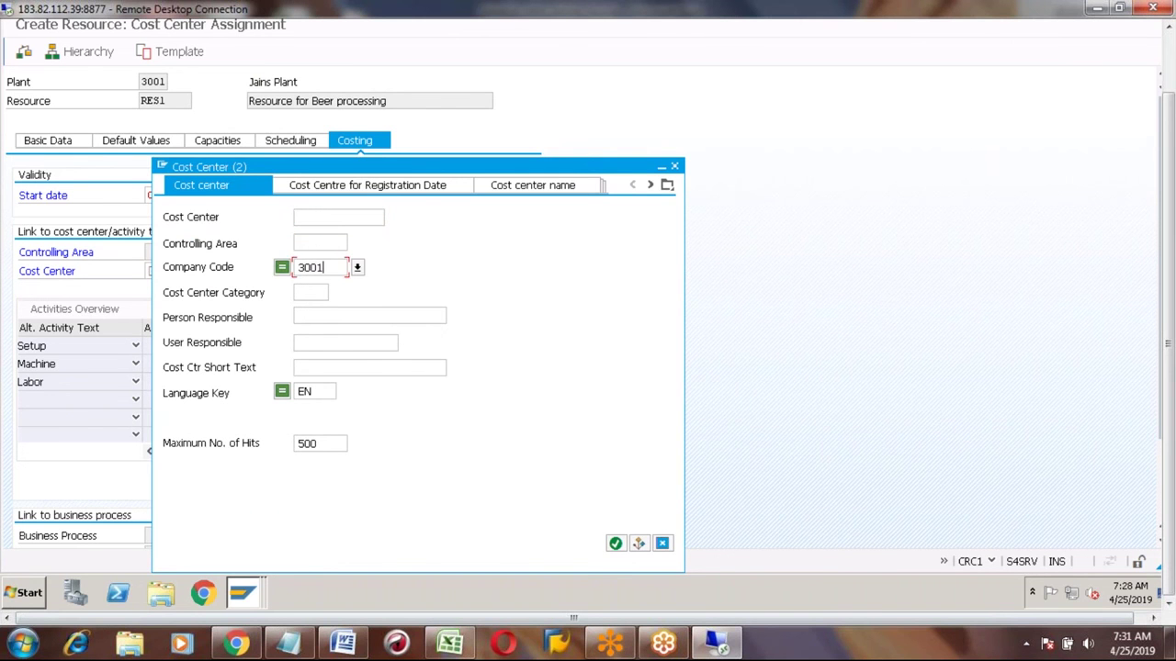
key(Return)
click(617, 544)
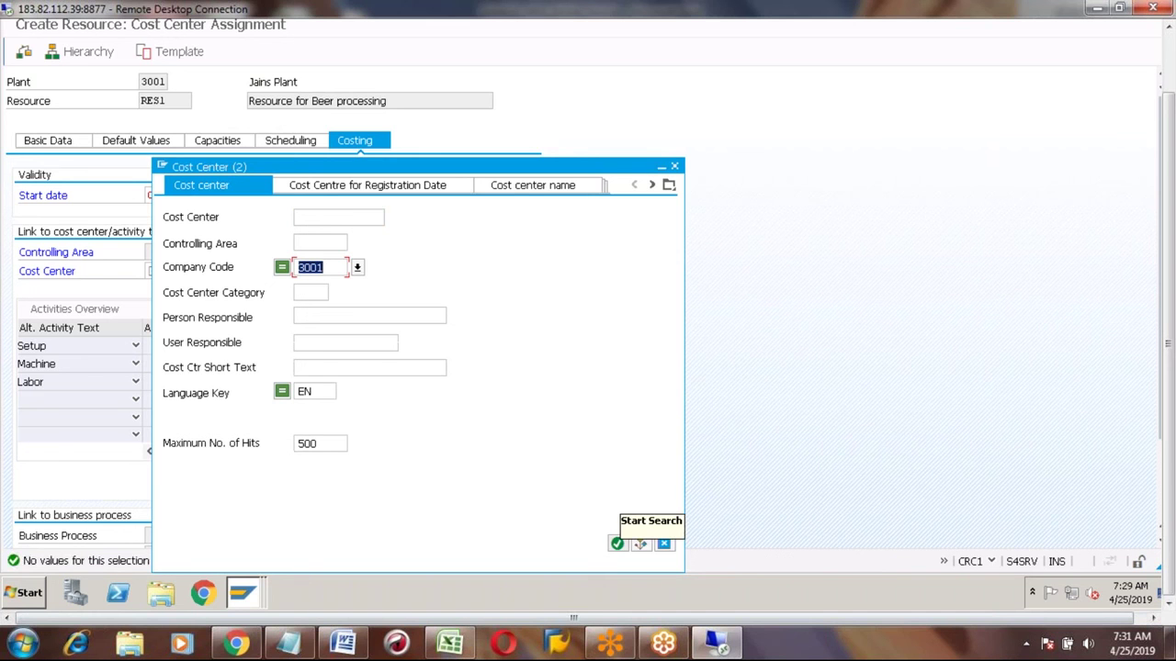
Step: Search the cost centers without a company code, looking through the other search forms before closing the search
key(Delete)
click(617, 544)
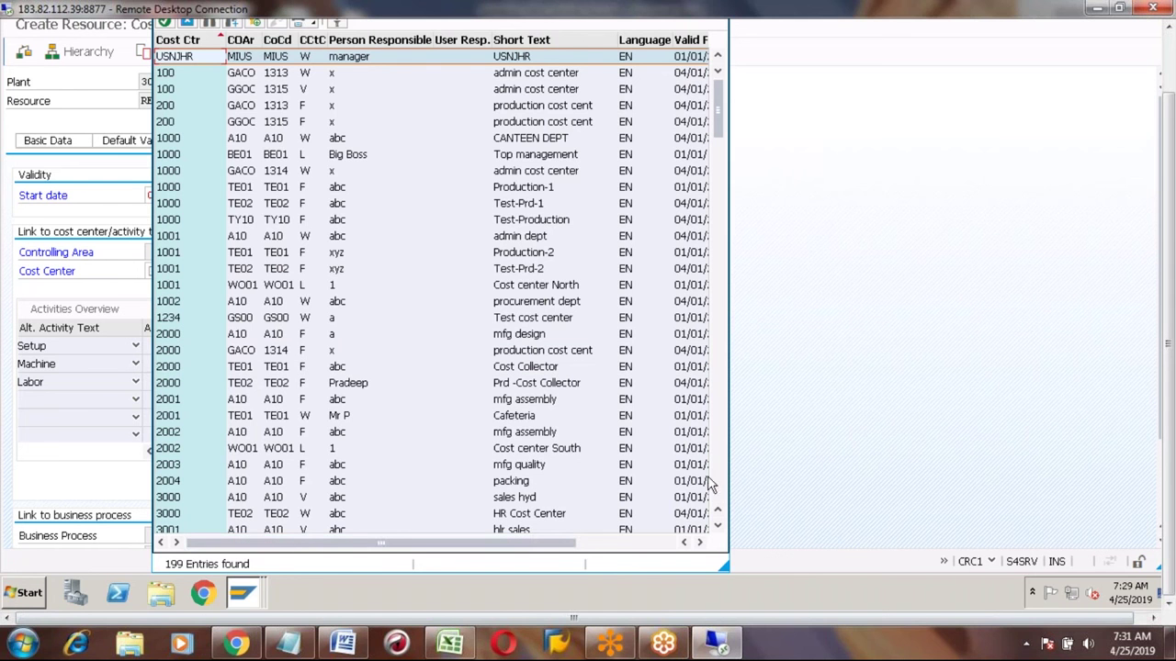
click(1171, 69)
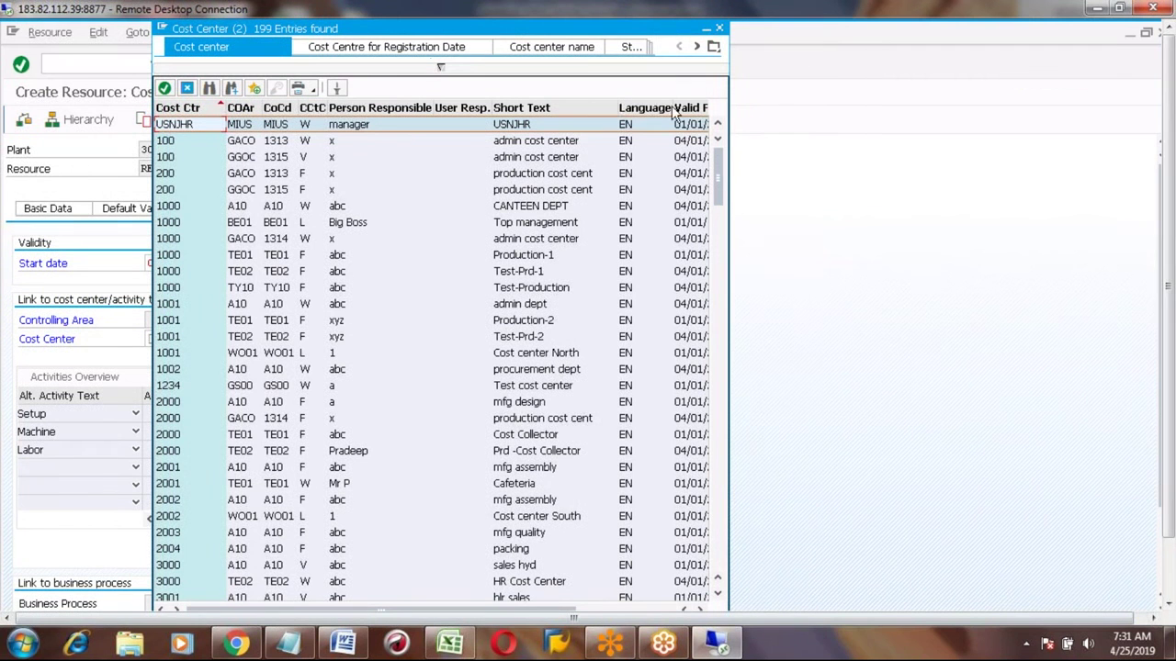
click(404, 47)
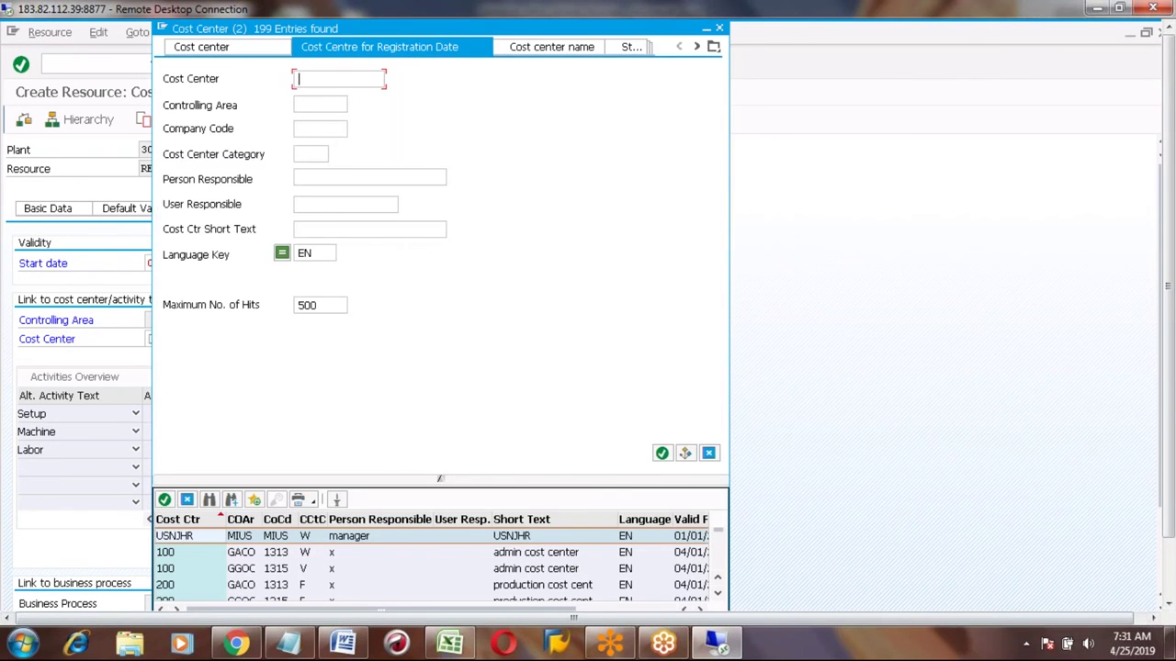
click(520, 52)
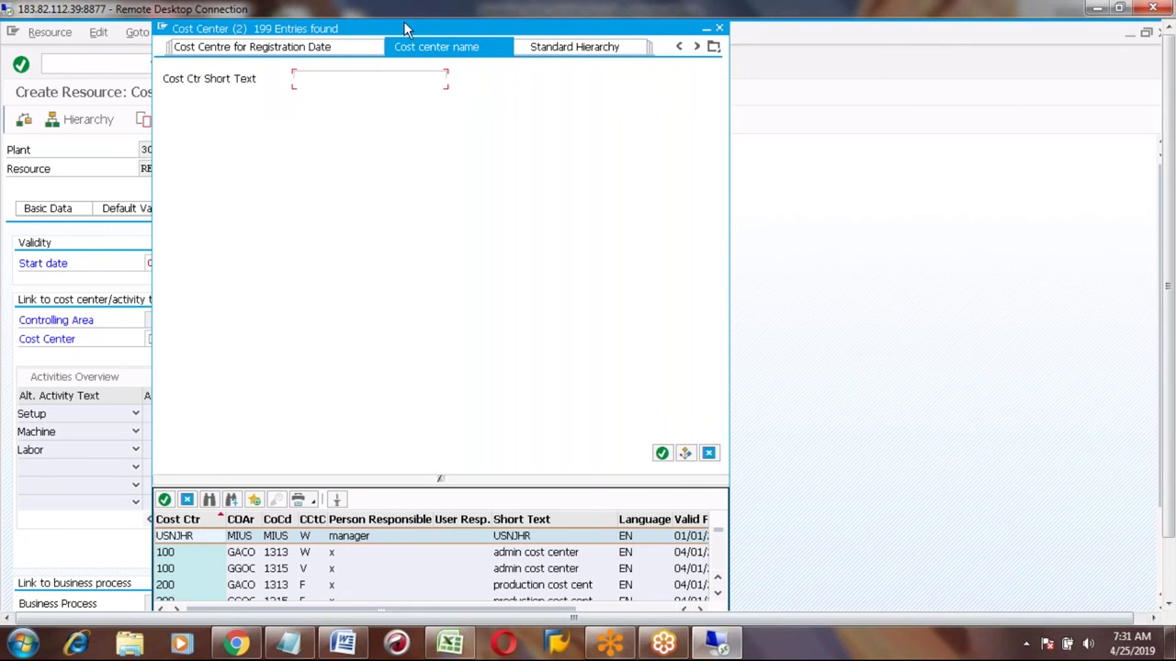
click(204, 50)
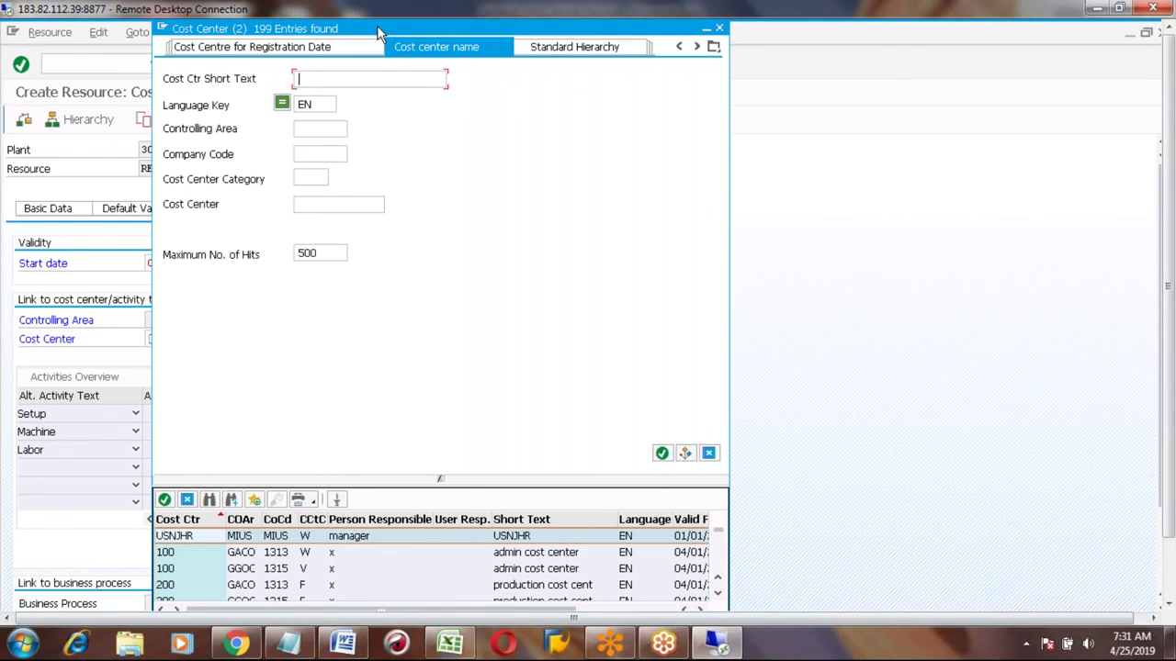
drag(377, 30, 362, 192)
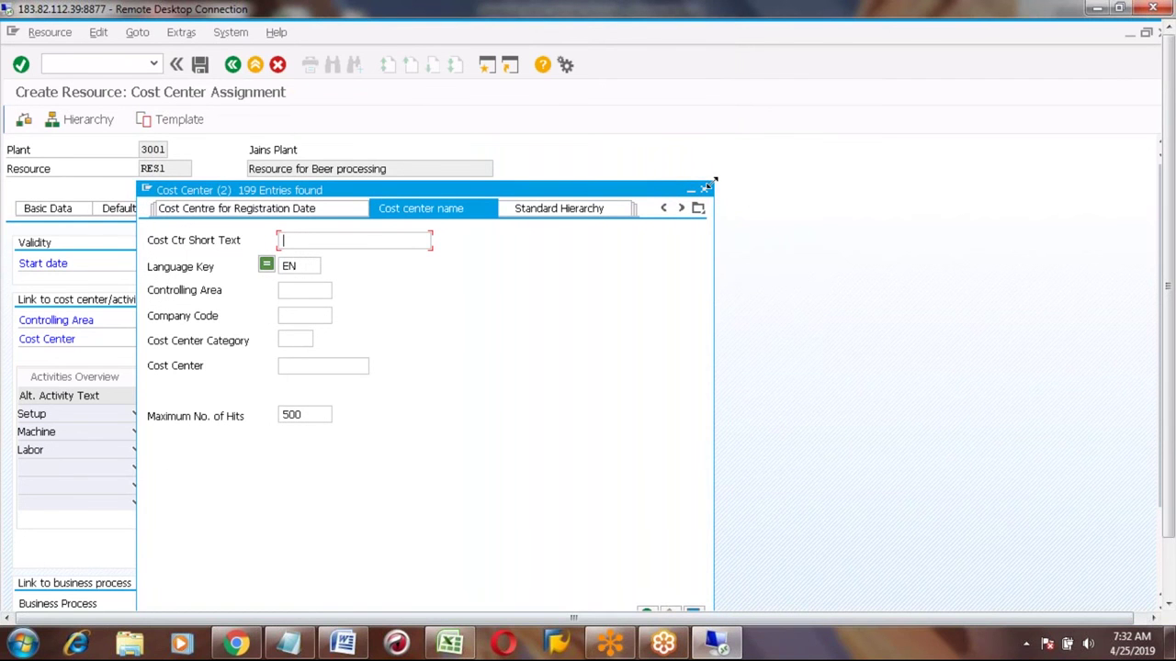
drag(707, 187, 645, 365)
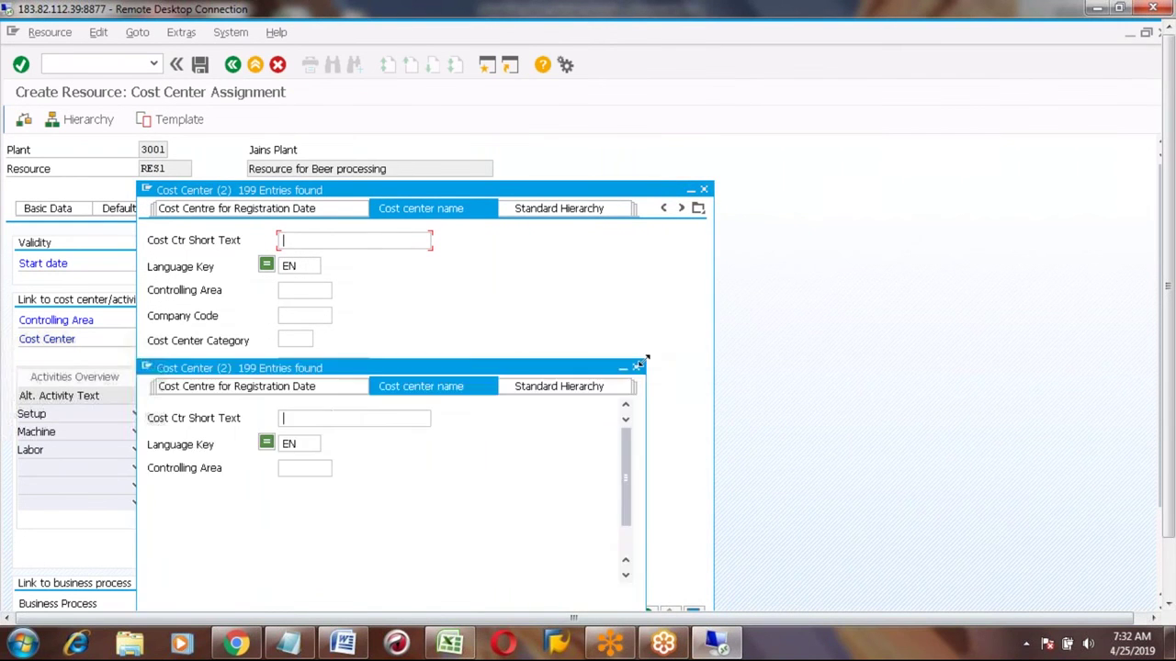
click(447, 237)
drag(402, 367, 417, 241)
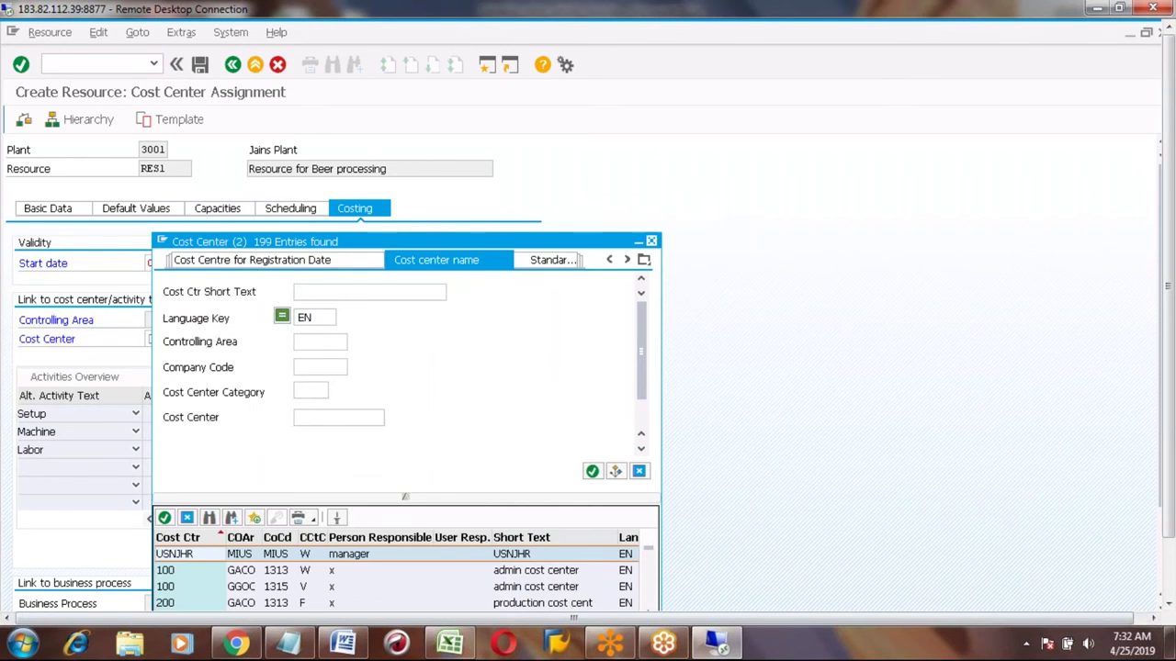
click(651, 242)
Step: List the cost centers by cost center without restrictions and try to assign cost center 1000 to RES1
click(161, 339)
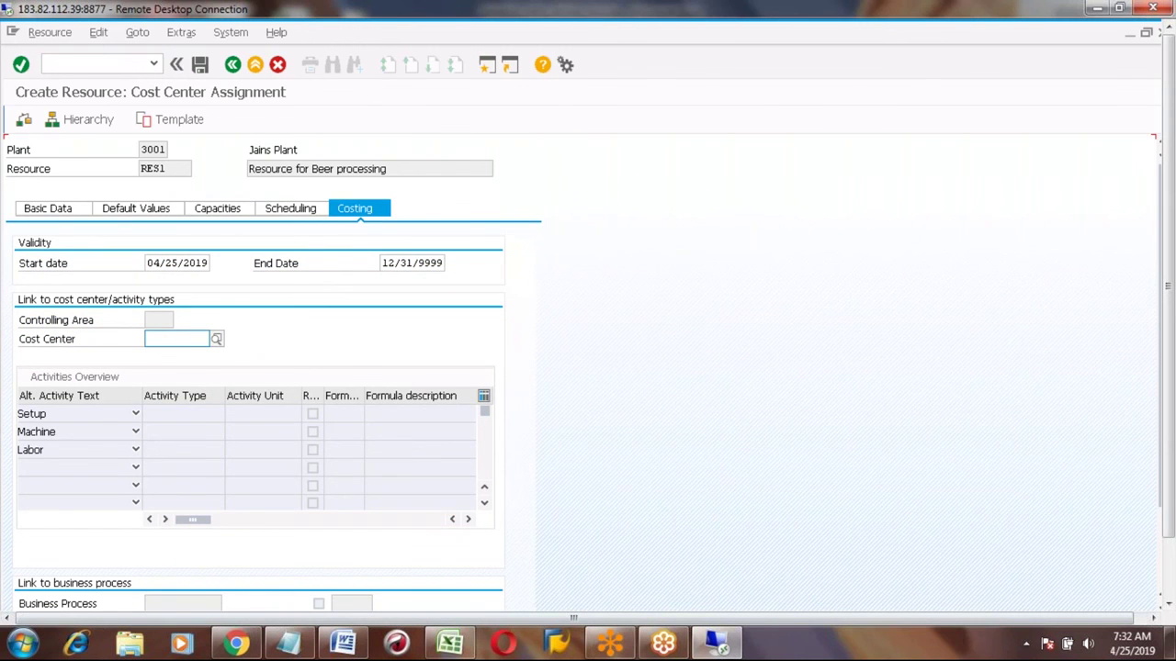
key(F4)
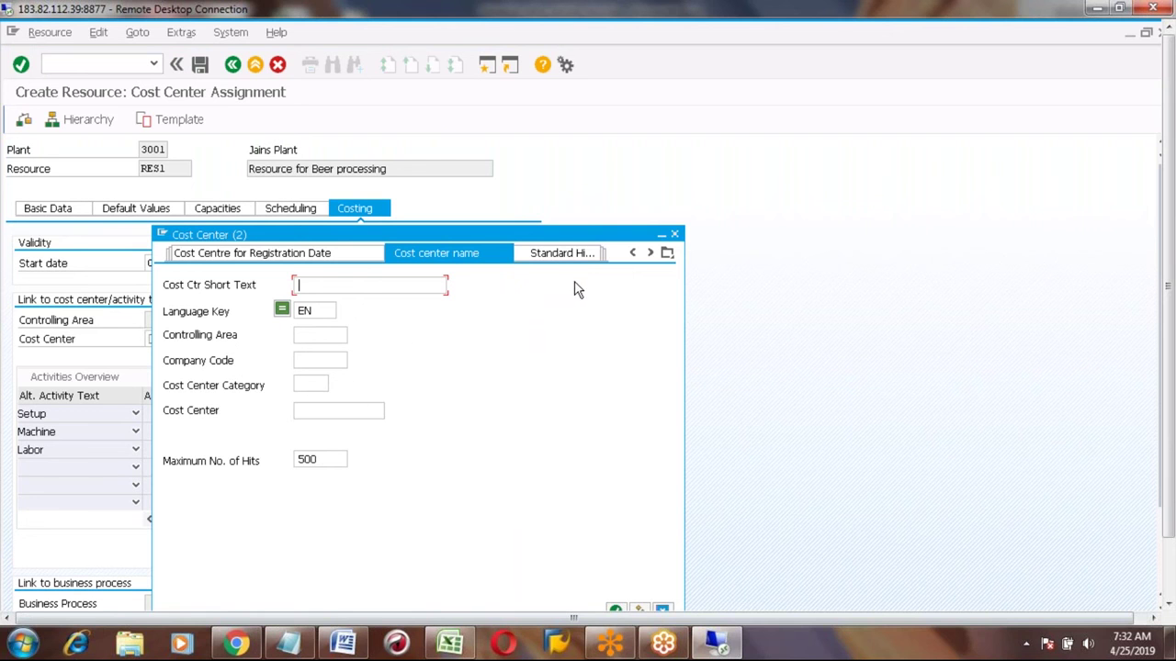
click(668, 258)
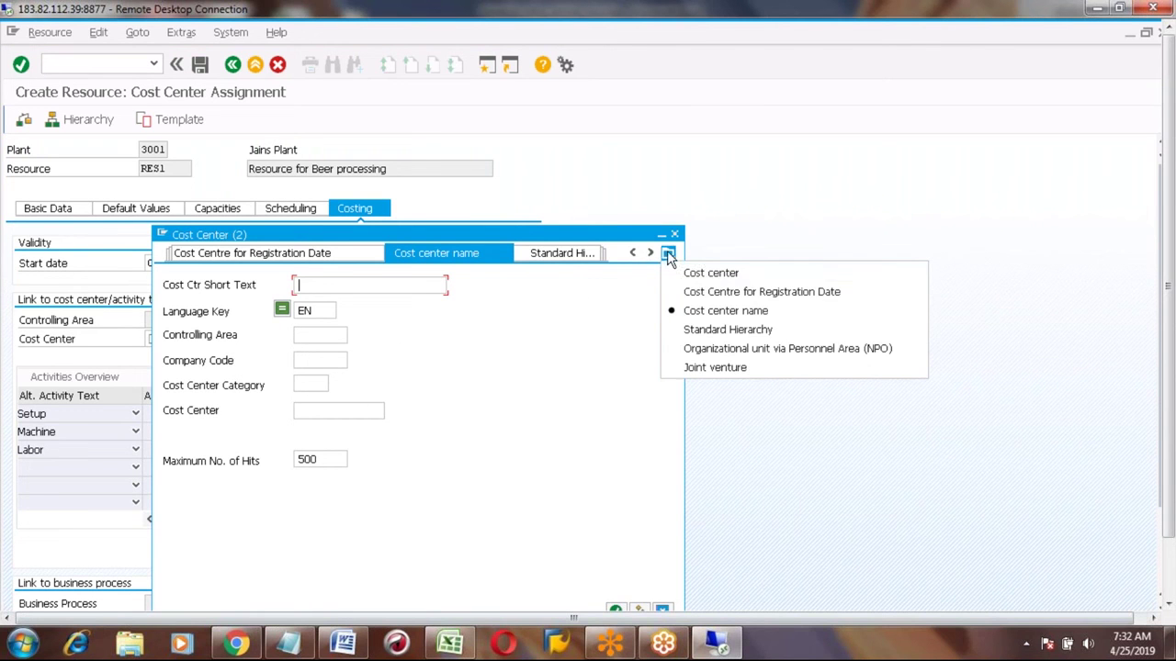
click(703, 273)
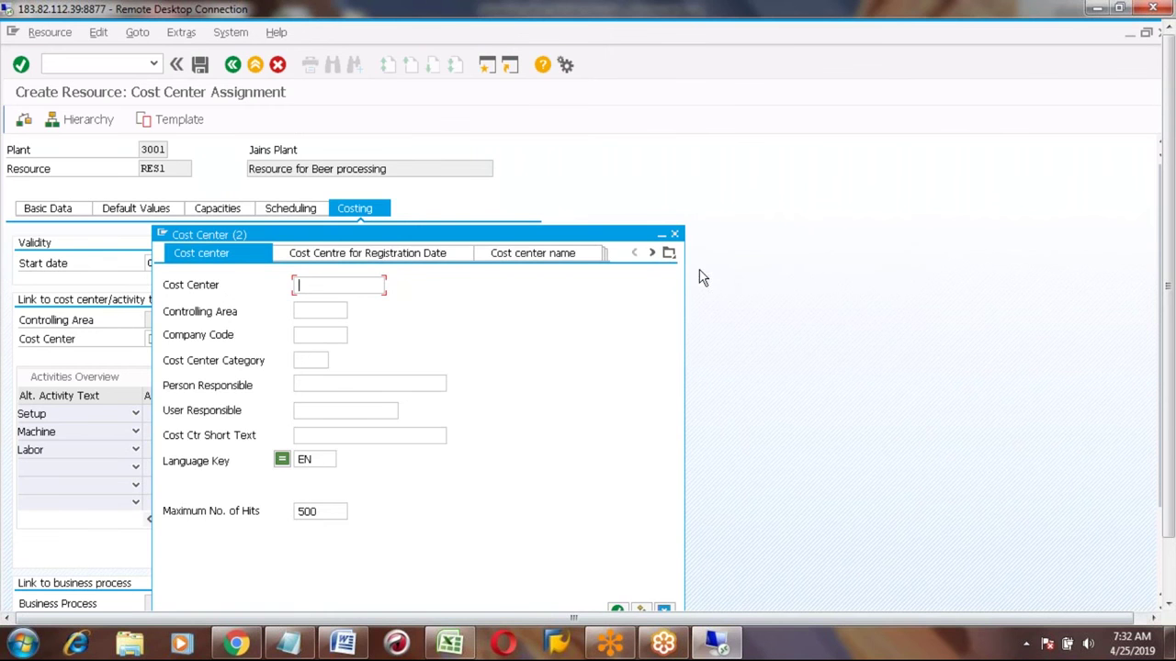
click(618, 608)
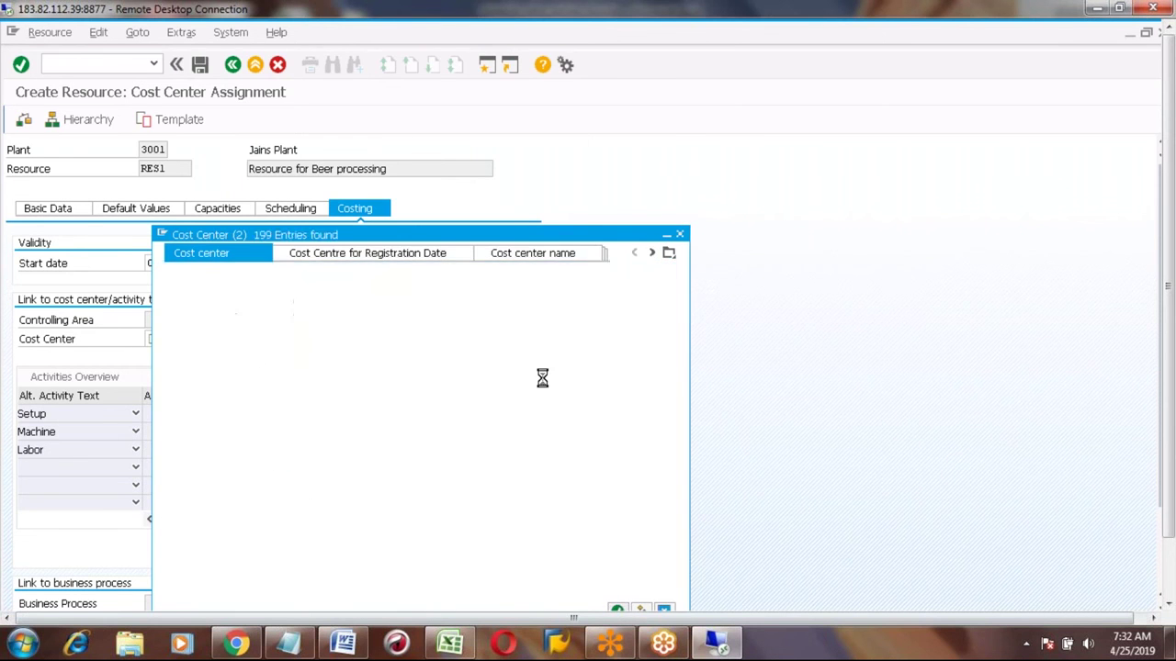
double_click(241, 241)
key(Return)
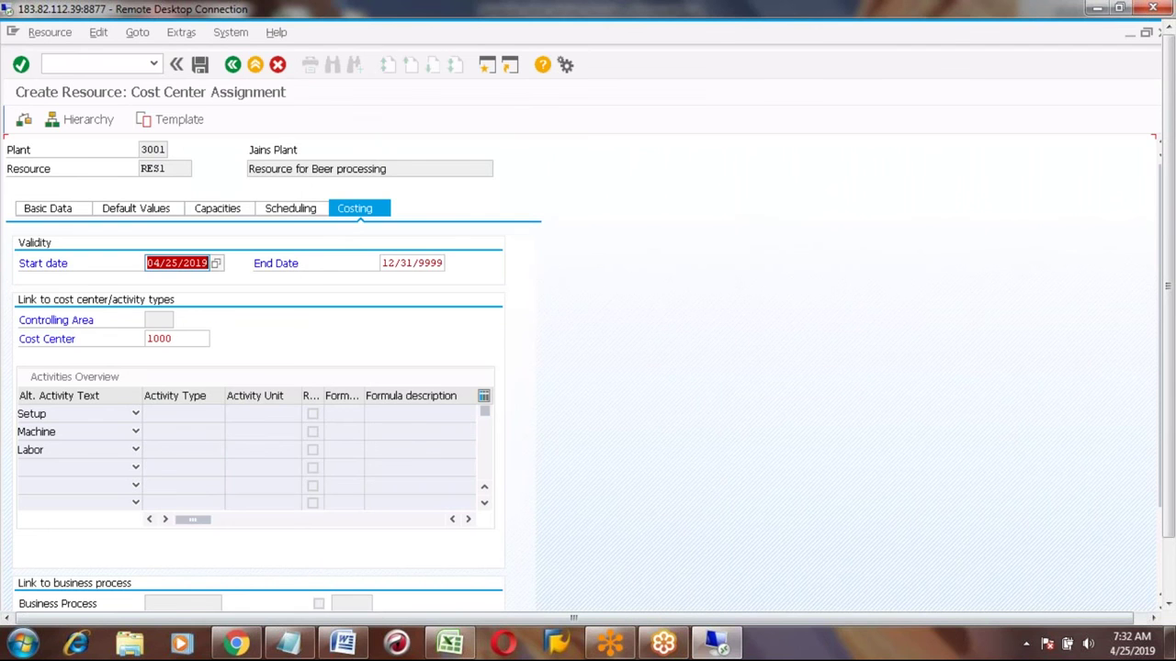
Step: Exit the creation of RES1 without saving
click(233, 66)
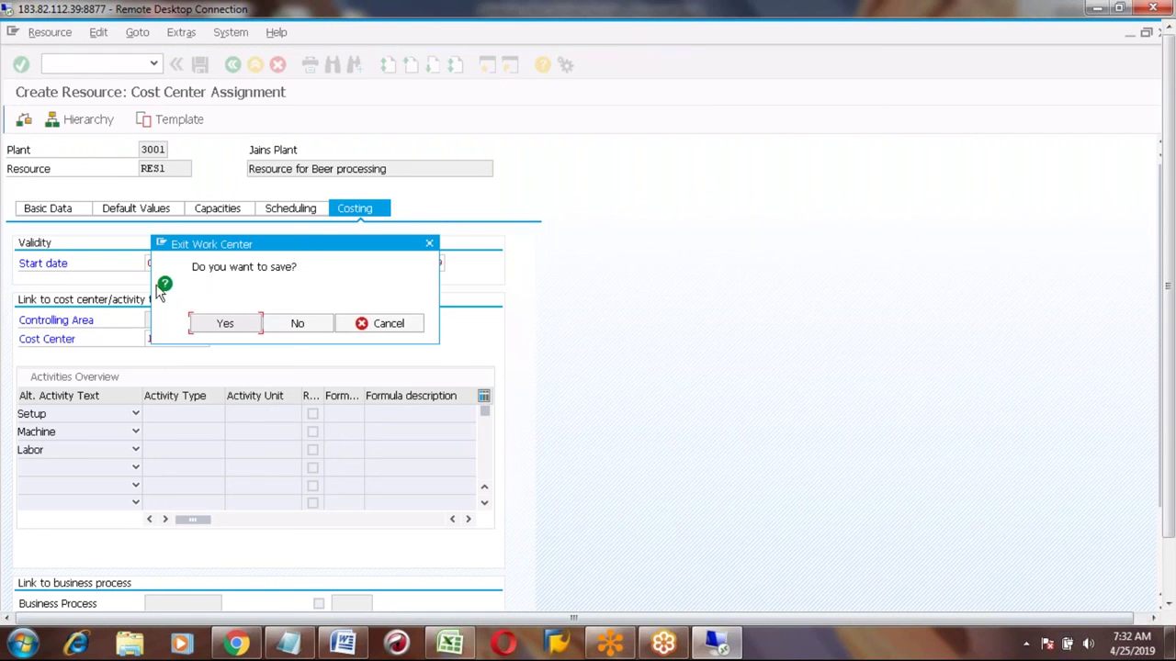
click(298, 326)
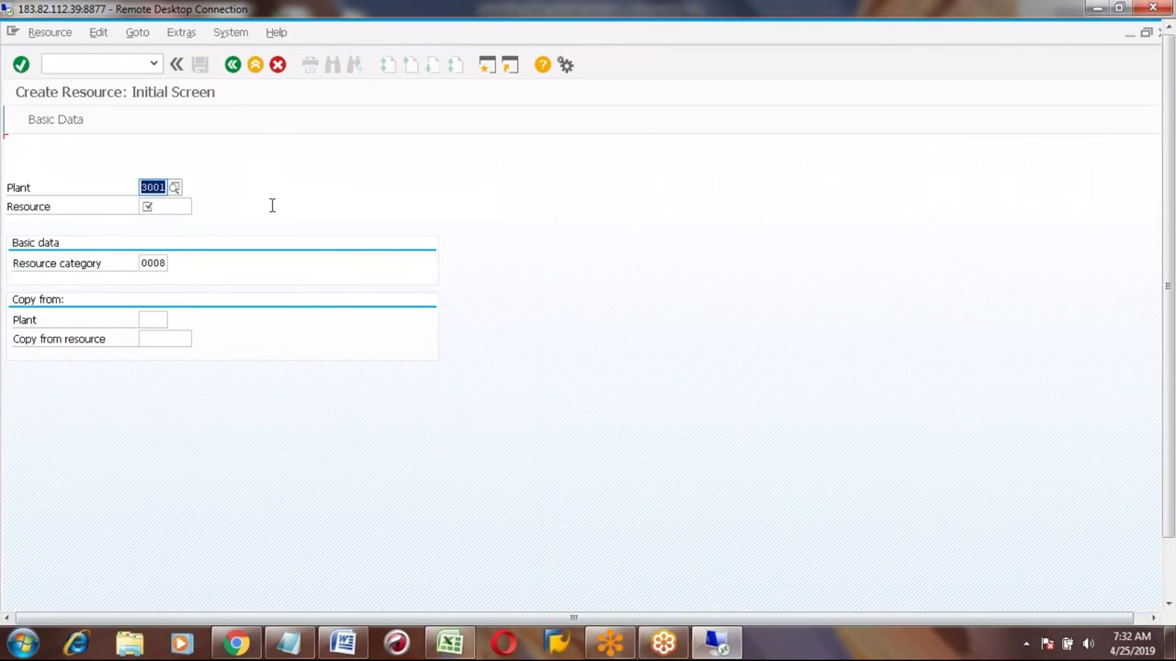